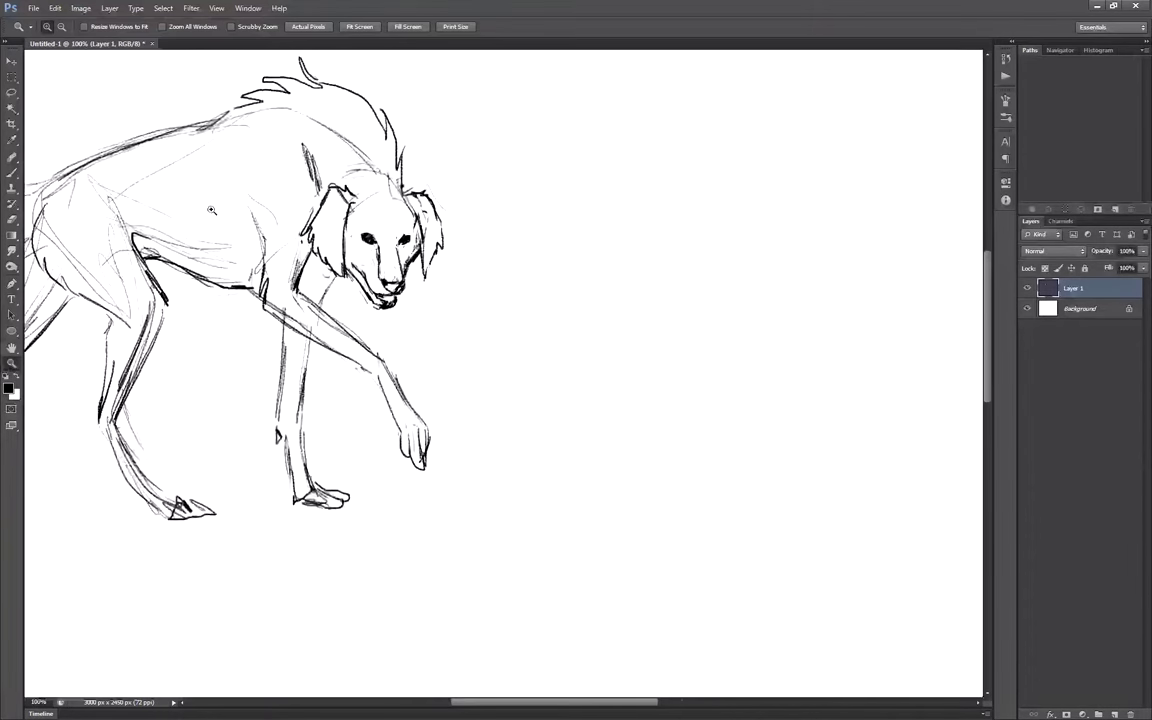
# Try a rough head sketch with an ear on the empty canvas to the right of the walking dog, erasing stray strokes
pyautogui.press('b')
pyautogui.moveTo(672, 211); pyautogui.dragTo(740, 272)
pyautogui.moveTo(728, 197); pyautogui.dragTo(765, 250)
pyautogui.moveTo(640, 221); pyautogui.dragTo(670, 194)
pyautogui.moveTo(738, 206)
pyautogui.mouseDown()
pyautogui.moveTo(766, 268)
pyautogui.moveTo(790, 211)
pyautogui.mouseUp()
pyautogui.moveTo(781, 217); pyautogui.dragTo(771, 273)
pyautogui.moveTo(667, 257)
pyautogui.mouseDown()
pyautogui.moveTo(648, 290)
pyautogui.moveTo(669, 291)
pyautogui.mouseUp()
pyautogui.moveTo(684, 255); pyautogui.dragTo(702, 249)
pyautogui.moveTo(656, 242); pyautogui.dragTo(665, 248)
pyautogui.moveTo(650, 291); pyautogui.dragTo(669, 292)
pyautogui.moveTo(676, 212)
pyautogui.mouseDown()
pyautogui.moveTo(656, 240)
pyautogui.moveTo(674, 332)
pyautogui.mouseUp()
pyautogui.press('e')
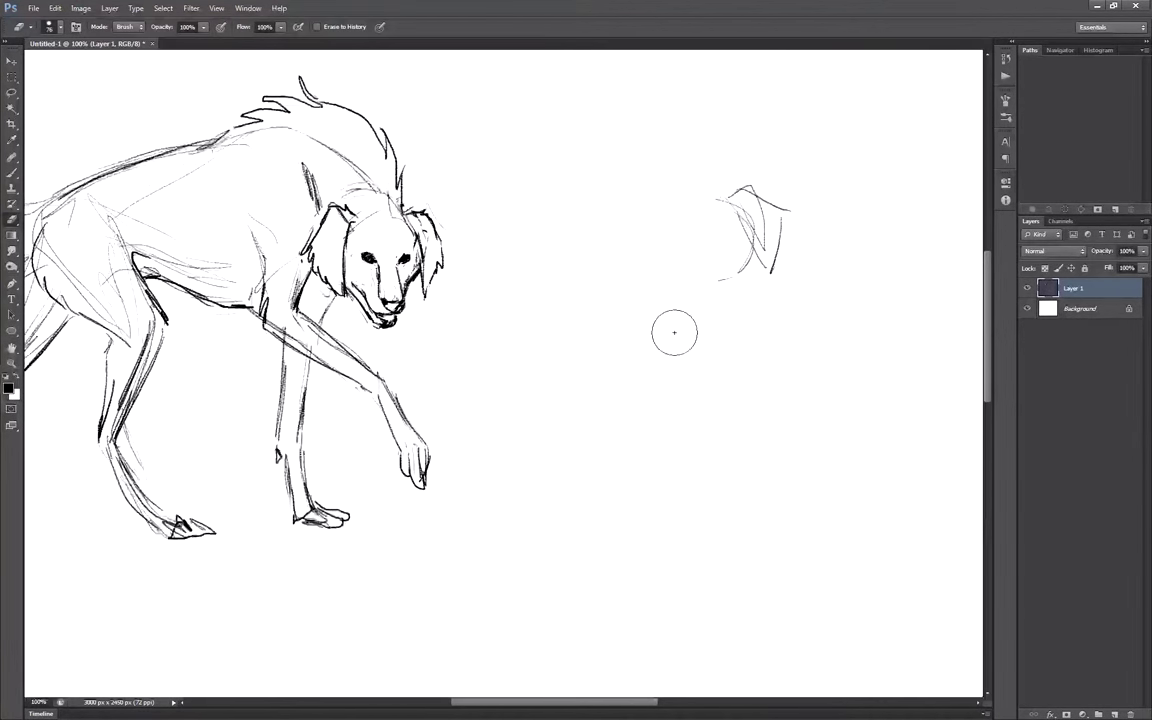
pyautogui.press('b')
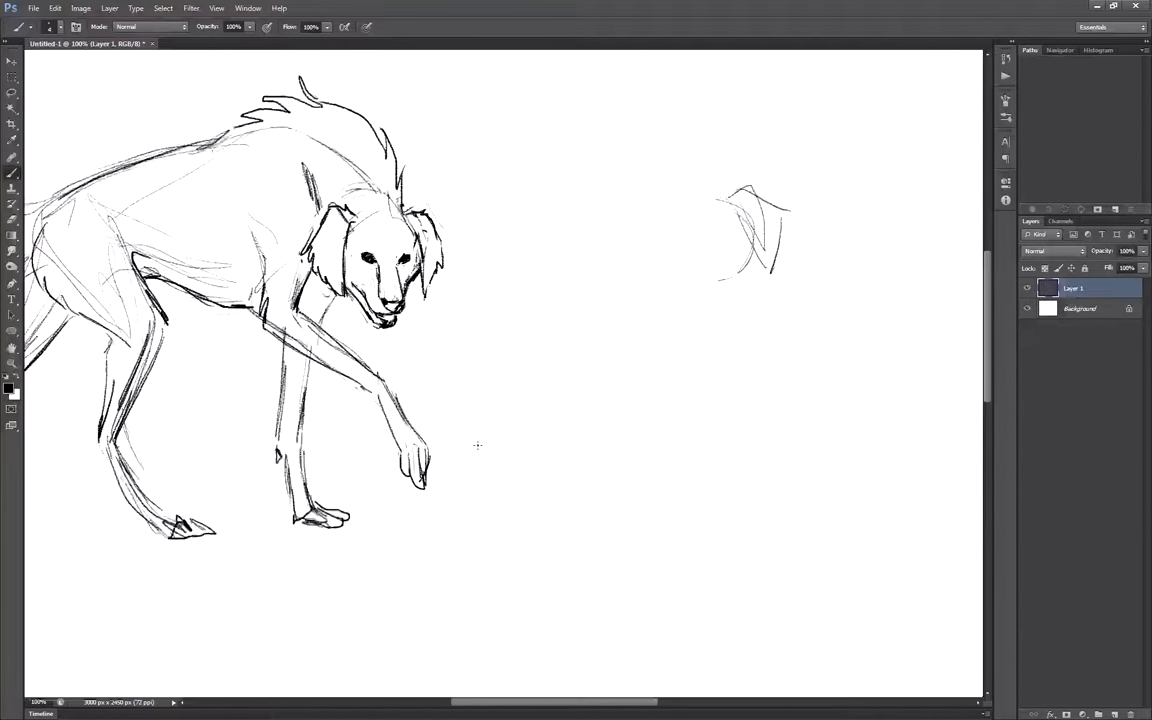
# Select the leftover head strokes with a rectangular marquee, delete them and deselect
pyautogui.press('m')
pyautogui.moveTo(609, 108); pyautogui.dragTo(831, 365)
pyautogui.press('Delete')
pyautogui.hotkey('ctrl', 'd')
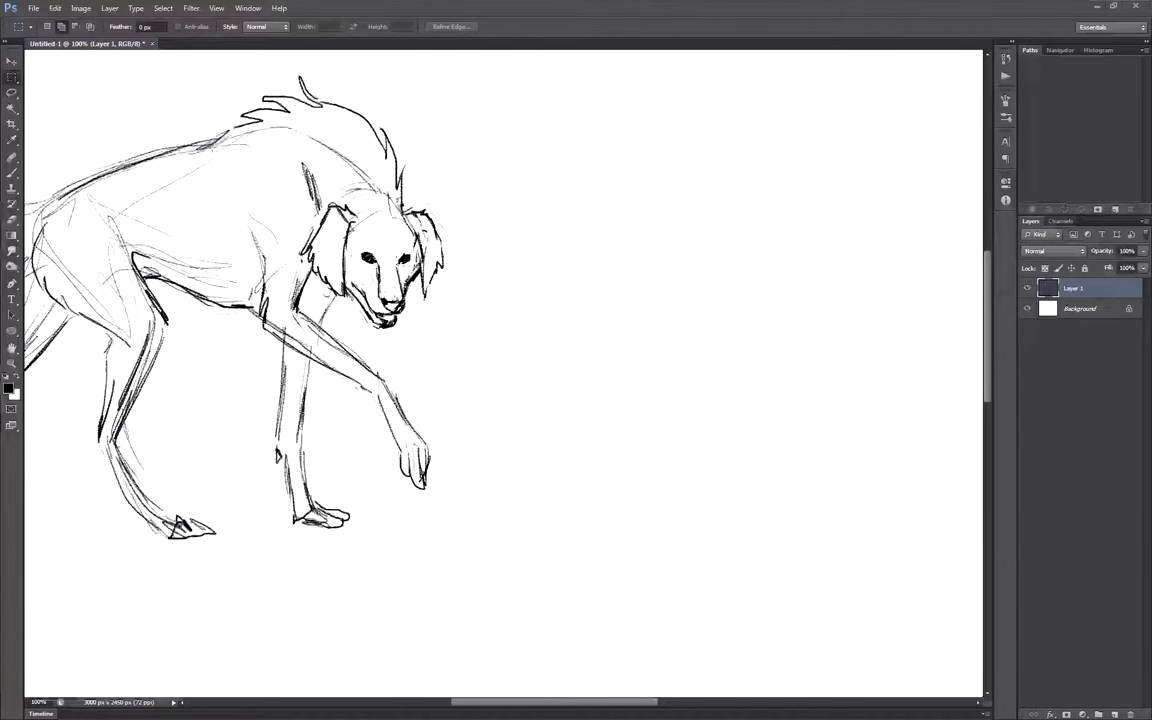
# Sketch a howling dog's head beside the walking dog, with a round skull, raised muzzle and open jaw pointing up-left
pyautogui.scroll(3, 617, 247)
pyautogui.press('b')
pyautogui.moveTo(620, 203); pyautogui.dragTo(686, 240)
pyautogui.moveTo(598, 164)
pyautogui.mouseDown()
pyautogui.moveTo(630, 185)
pyautogui.moveTo(599, 192)
pyautogui.mouseUp()
pyautogui.moveTo(630, 182); pyautogui.dragTo(687, 214)
pyautogui.moveTo(596, 165)
pyautogui.mouseDown()
pyautogui.moveTo(582, 191)
pyautogui.moveTo(616, 249)
pyautogui.mouseUp()
pyautogui.moveTo(659, 256); pyautogui.dragTo(685, 243)
# Draw the howling head's hanging floppy ear and strengthen the line from muzzle to forehead
pyautogui.moveTo(660, 187); pyautogui.dragTo(686, 191)
pyautogui.moveTo(688, 195); pyautogui.dragTo(709, 247)
pyautogui.moveTo(709, 247); pyautogui.dragTo(684, 272)
pyautogui.moveTo(672, 203); pyautogui.dragTo(667, 276)
pyautogui.moveTo(668, 278); pyautogui.dragTo(698, 255)
pyautogui.moveTo(592, 159)
pyautogui.mouseDown()
pyautogui.moveTo(692, 206)
pyautogui.moveTo(686, 190)
pyautogui.mouseUp()
pyautogui.press('x')
pyautogui.press('x')
pyautogui.press('x')
pyautogui.press('x')
# Try a body for the howling head with neck, shoulders, straight front legs and a bent hind leg with paw
pyautogui.moveTo(609, 246)
pyautogui.mouseDown()
pyautogui.moveTo(601, 284)
pyautogui.moveTo(630, 319)
pyautogui.mouseUp()
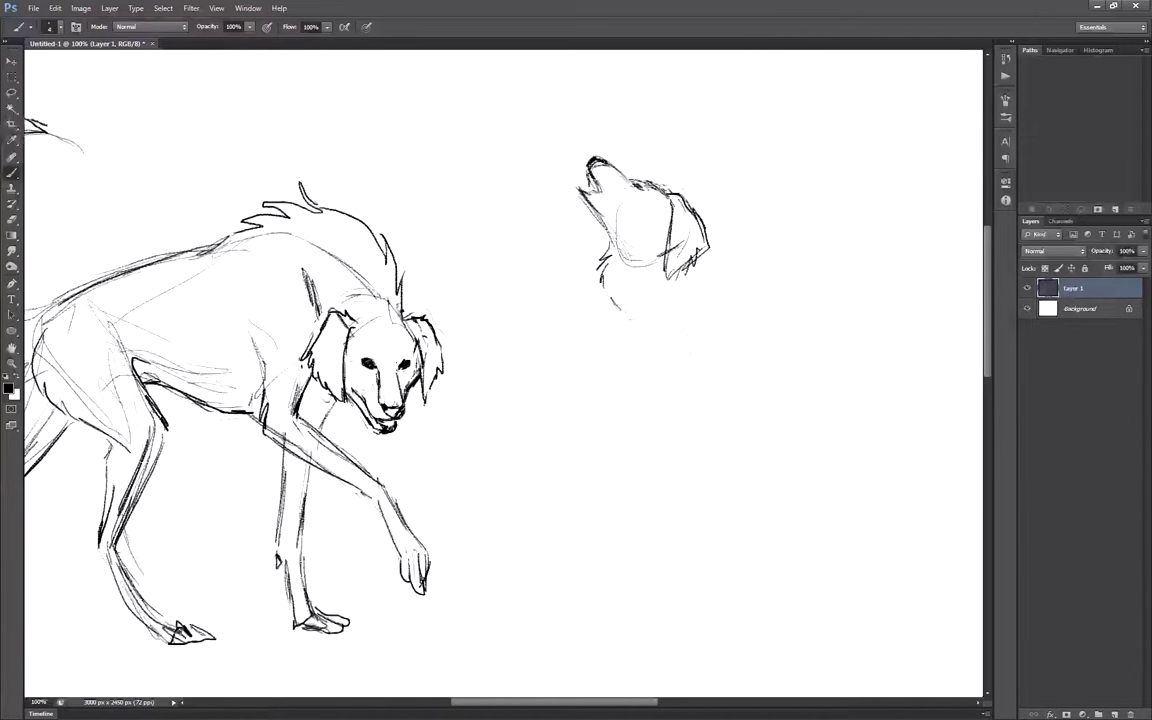
pyautogui.press('e')
pyautogui.press('b')
pyautogui.moveTo(617, 268); pyautogui.dragTo(670, 376)
pyautogui.moveTo(690, 276); pyautogui.dragTo(679, 375)
pyautogui.moveTo(645, 402); pyautogui.dragTo(683, 562)
pyautogui.moveTo(707, 417); pyautogui.dragTo(714, 605)
pyautogui.moveTo(608, 316); pyautogui.dragTo(576, 462)
pyautogui.moveTo(580, 478)
pyautogui.mouseDown()
pyautogui.moveTo(522, 488)
pyautogui.moveTo(557, 590)
pyautogui.mouseUp()
pyautogui.moveTo(552, 608); pyautogui.dragTo(482, 612)
pyautogui.moveTo(472, 622); pyautogui.dragTo(511, 620)
pyautogui.moveTo(608, 312); pyautogui.dragTo(628, 399)
pyautogui.moveTo(623, 318); pyautogui.dragTo(675, 396)
pyautogui.moveTo(692, 314); pyautogui.dragTo(718, 412)
pyautogui.moveTo(611, 312); pyautogui.dragTo(591, 364)
pyautogui.moveTo(674, 405); pyautogui.dragTo(648, 468)
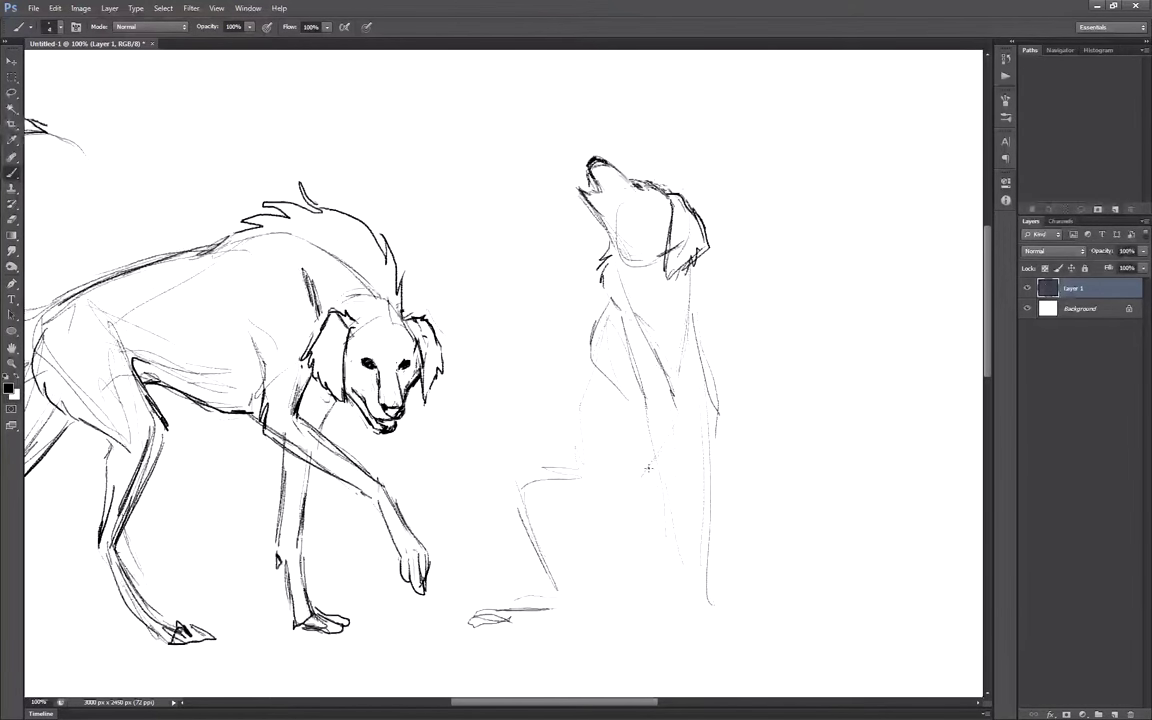
# Undo the neck, body and leg strokes below the howling head
pyautogui.hotkey('ctrl', 'alt', 'z')
pyautogui.hotkey('ctrl', 'alt', 'z')
pyautogui.hotkey('ctrl', 'alt', 'z')
pyautogui.hotkey('ctrl', 'alt', 'z')
pyautogui.hotkey('ctrl', 'alt', 'z')
pyautogui.hotkey('ctrl', 'alt', 'z')
pyautogui.hotkey('ctrl', 'alt', 'z')
pyautogui.hotkey('ctrl', 'alt', 'z')
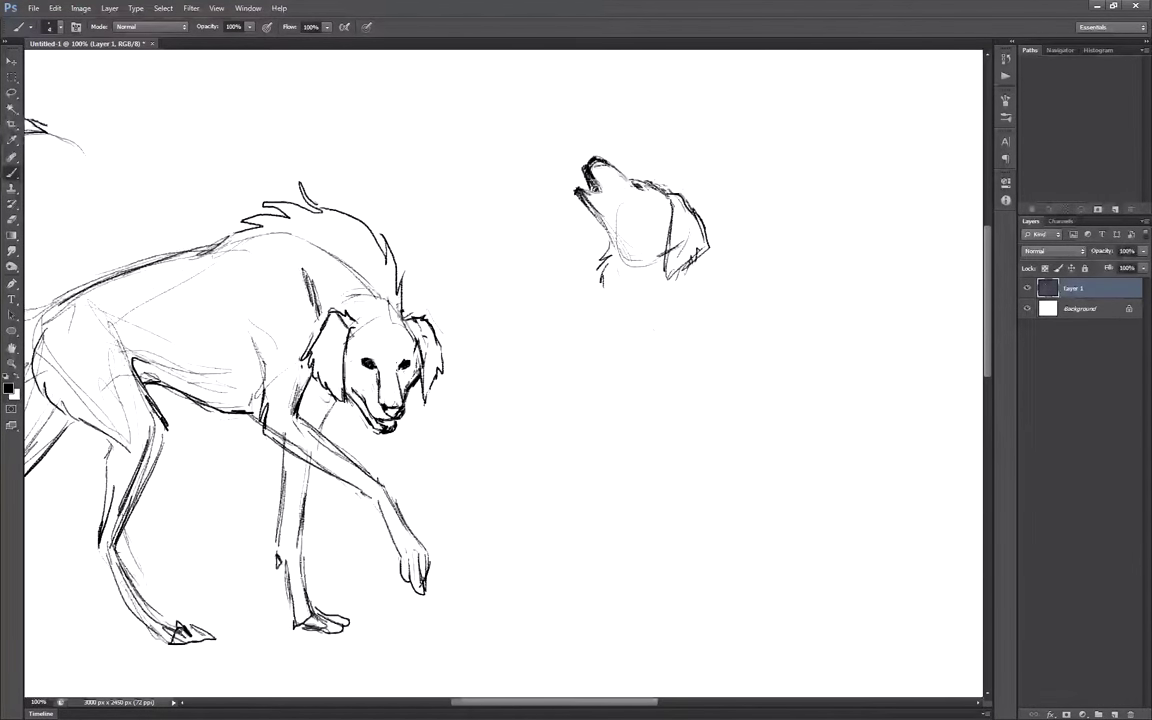
# Sketch the neck and a pointed ruff of chest fur below the howling head
pyautogui.moveTo(612, 285); pyautogui.dragTo(627, 345)
pyautogui.moveTo(650, 285); pyautogui.dragTo(656, 345)
pyautogui.press('e')
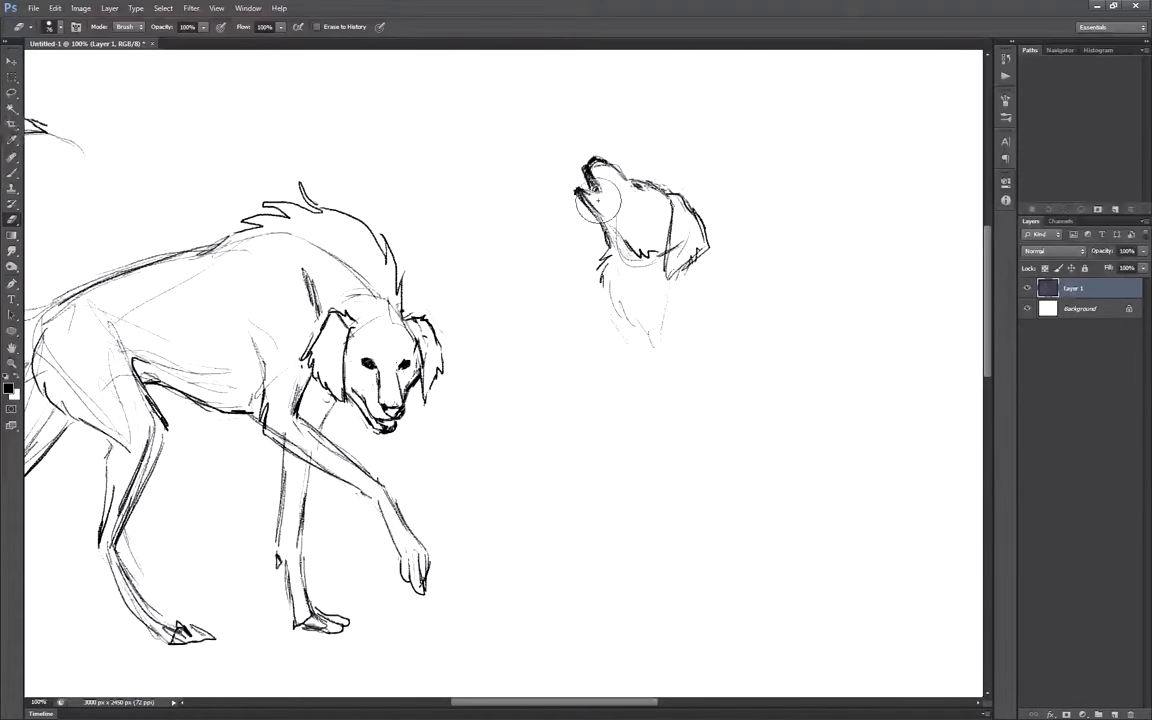
# Try a narrow front-view body with shoulders tapering down to two crossed front legs and paws
pyautogui.press('b')
pyautogui.moveTo(605, 290); pyautogui.dragTo(640, 455)
pyautogui.moveTo(665, 285); pyautogui.dragTo(678, 420)
pyautogui.moveTo(630, 460)
pyautogui.mouseDown()
pyautogui.moveTo(640, 635)
pyautogui.moveTo(700, 655)
pyautogui.mouseUp()
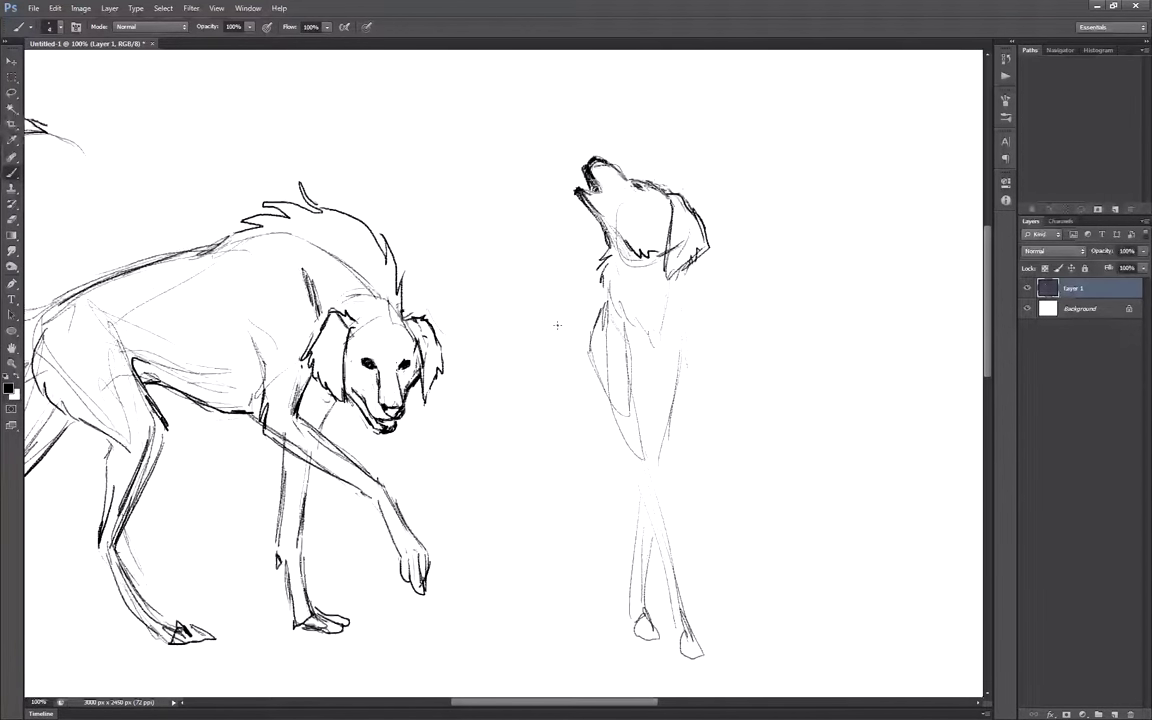
# Lasso the howling dog and flip it horizontally with Free Transform so the muzzle points up-right
pyautogui.press('l')
pyautogui.moveTo(602, 285)
pyautogui.mouseDown()
pyautogui.moveTo(764, 231)
pyautogui.moveTo(608, 290)
pyautogui.moveTo(600, 390)
pyautogui.mouseUp()
pyautogui.hotkey('ctrl', 't')
pyautogui.scroll(-2, 475, 400)
pyautogui.hotkey('ctrl', 'd')
pyautogui.press('b')
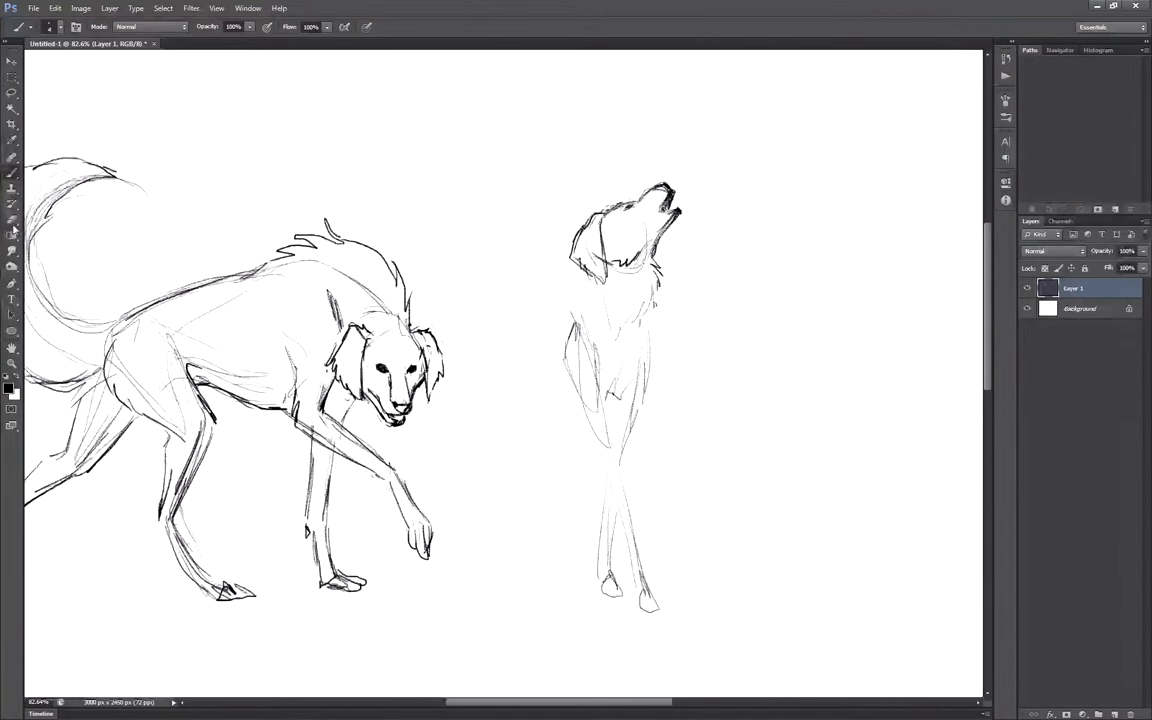
# Remove the shoulders and crossed legs, leaving only the flipped head and neck
pyautogui.hotkey('ctrl', 'alt', 'z')
pyautogui.hotkey('ctrl', 'alt', 'z')
pyautogui.hotkey('ctrl', 'alt', 'z')
pyautogui.hotkey('ctrl', 'alt', 'z')
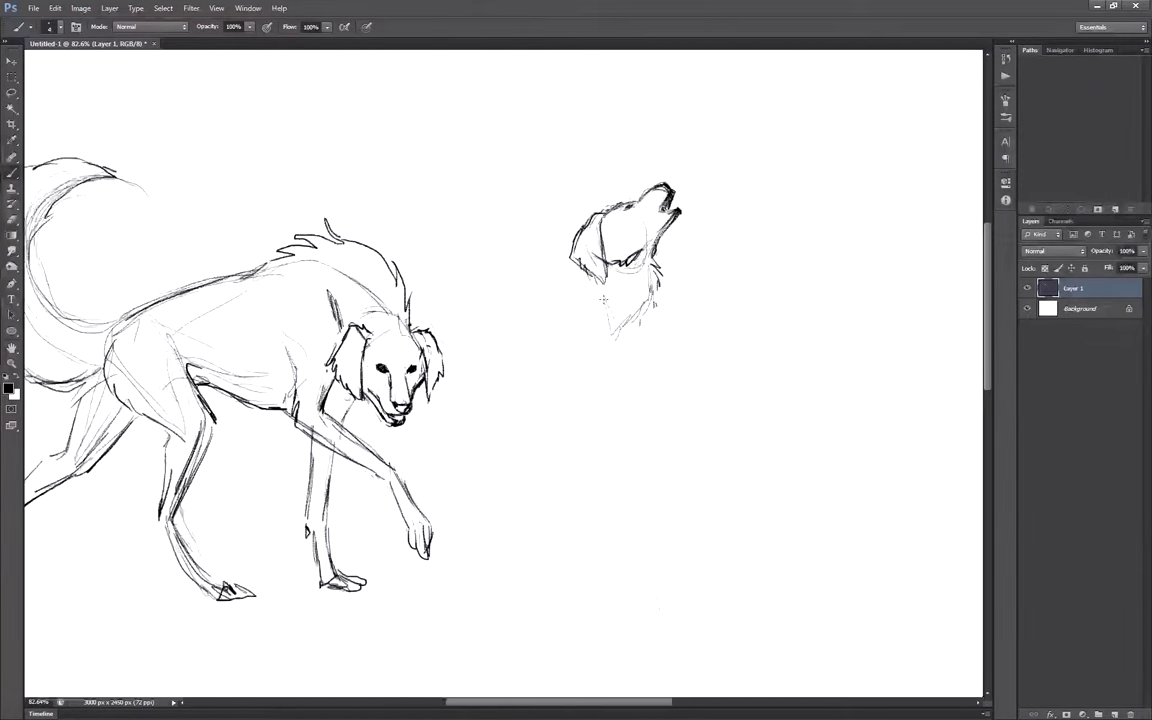
# Sketch the howling dog's chest sides and a front leg slanting outward to a paw
pyautogui.moveTo(602, 292)
pyautogui.mouseDown()
pyautogui.moveTo(588, 355)
pyautogui.moveTo(586, 385)
pyautogui.mouseUp()
pyautogui.moveTo(672, 328); pyautogui.dragTo(646, 394)
pyautogui.moveTo(583, 345); pyautogui.dragTo(582, 403)
pyautogui.moveTo(580, 415); pyautogui.dragTo(543, 572)
pyautogui.moveTo(543, 572)
pyautogui.mouseDown()
pyautogui.moveTo(515, 588)
pyautogui.moveTo(550, 588)
pyautogui.mouseUp()
pyautogui.moveTo(576, 526); pyautogui.dragTo(552, 584)
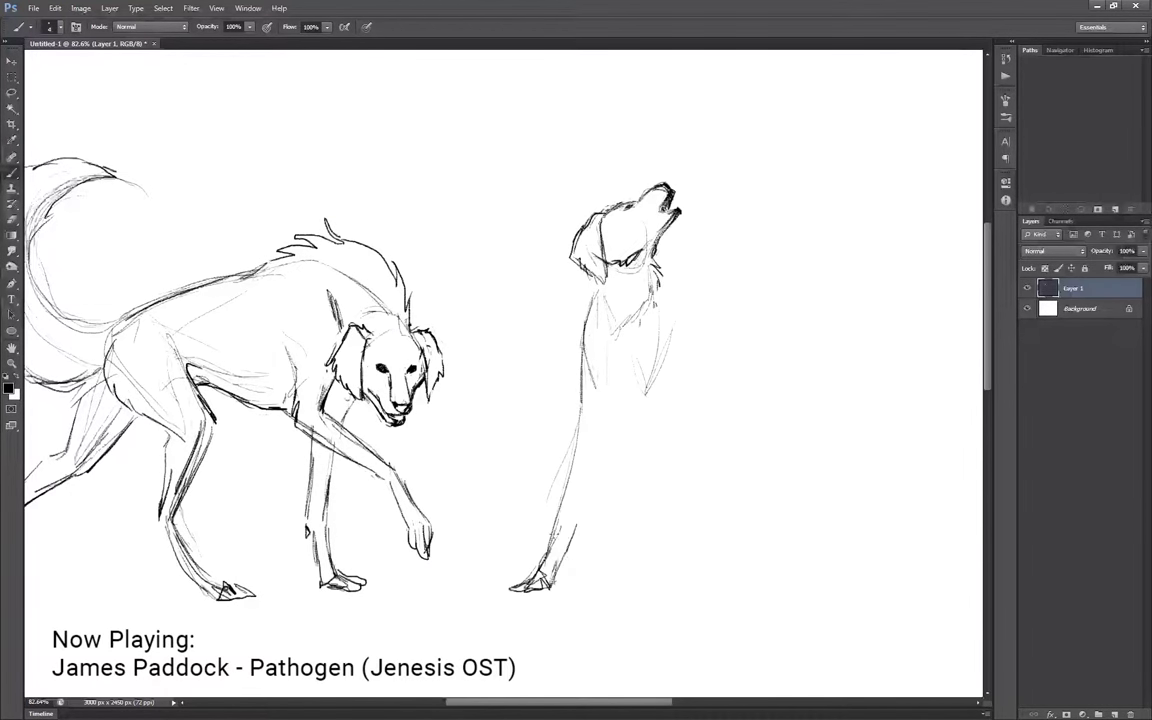
# Reinforce the slanted front leg, outline the second, vertical front leg and define the chest edge
pyautogui.moveTo(580, 410); pyautogui.dragTo(541, 568)
pyautogui.moveTo(604, 430); pyautogui.dragTo(574, 520)
pyautogui.moveTo(671, 383); pyautogui.dragTo(654, 478)
pyautogui.moveTo(670, 390); pyautogui.dragTo(613, 589)
pyautogui.hotkey('ctrl', 'alt', 'z')
pyautogui.moveTo(671, 392); pyautogui.dragTo(670, 512)
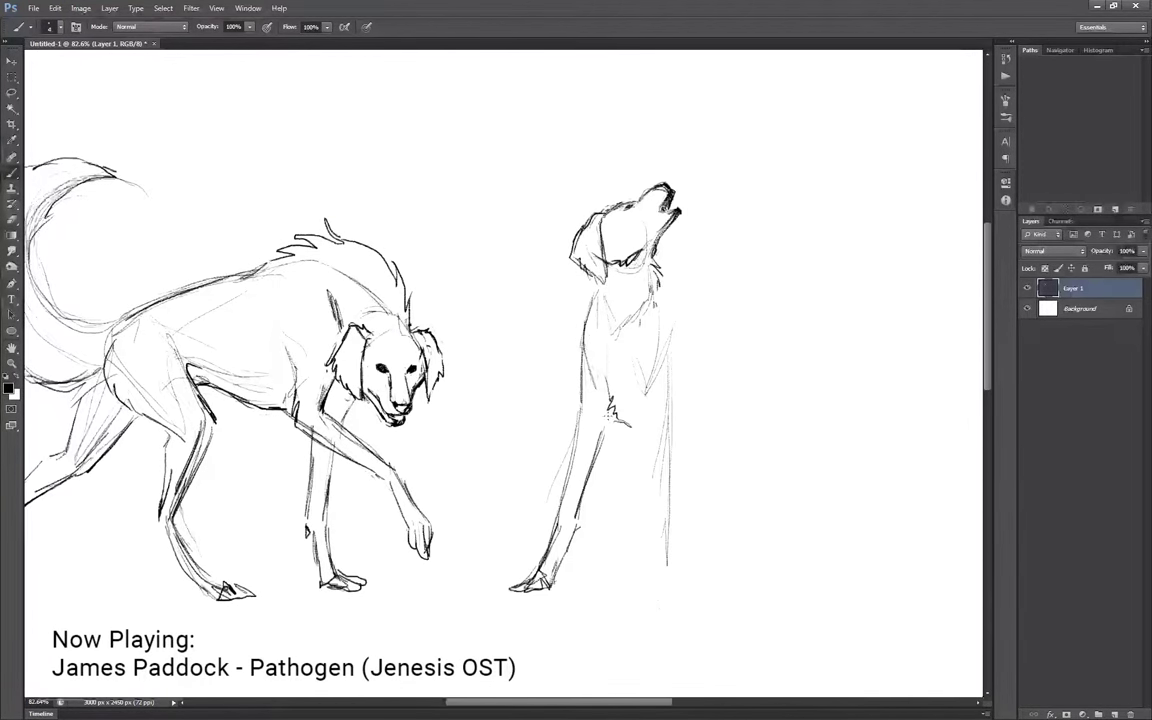
pyautogui.moveTo(583, 361); pyautogui.dragTo(577, 414)
# Sketch the howling dog's back, haunch, hind leg with paw, belly and large curled tail
pyautogui.moveTo(688, 309); pyautogui.dragTo(755, 349)
pyautogui.moveTo(765, 358)
pyautogui.mouseDown()
pyautogui.moveTo(798, 457)
pyautogui.moveTo(778, 460)
pyautogui.mouseUp()
pyautogui.moveTo(747, 258)
pyautogui.mouseDown()
pyautogui.moveTo(752, 330)
pyautogui.moveTo(765, 348)
pyautogui.mouseUp()
pyautogui.moveTo(856, 305); pyautogui.dragTo(839, 357)
pyautogui.moveTo(764, 457); pyautogui.dragTo(800, 502)
pyautogui.moveTo(806, 503); pyautogui.dragTo(824, 585)
pyautogui.moveTo(824, 574); pyautogui.dragTo(842, 598)
pyautogui.moveTo(754, 352); pyautogui.dragTo(768, 460)
pyautogui.scroll(-2, 728, 492)
pyautogui.press('e')
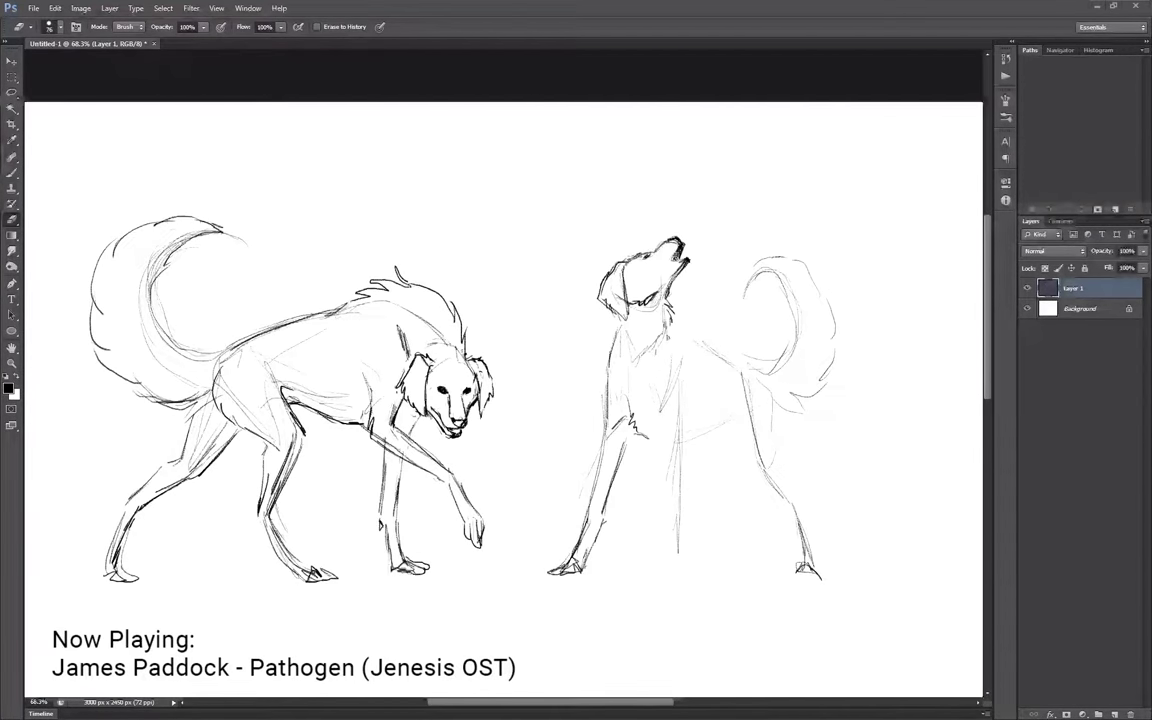
pyautogui.press('b')
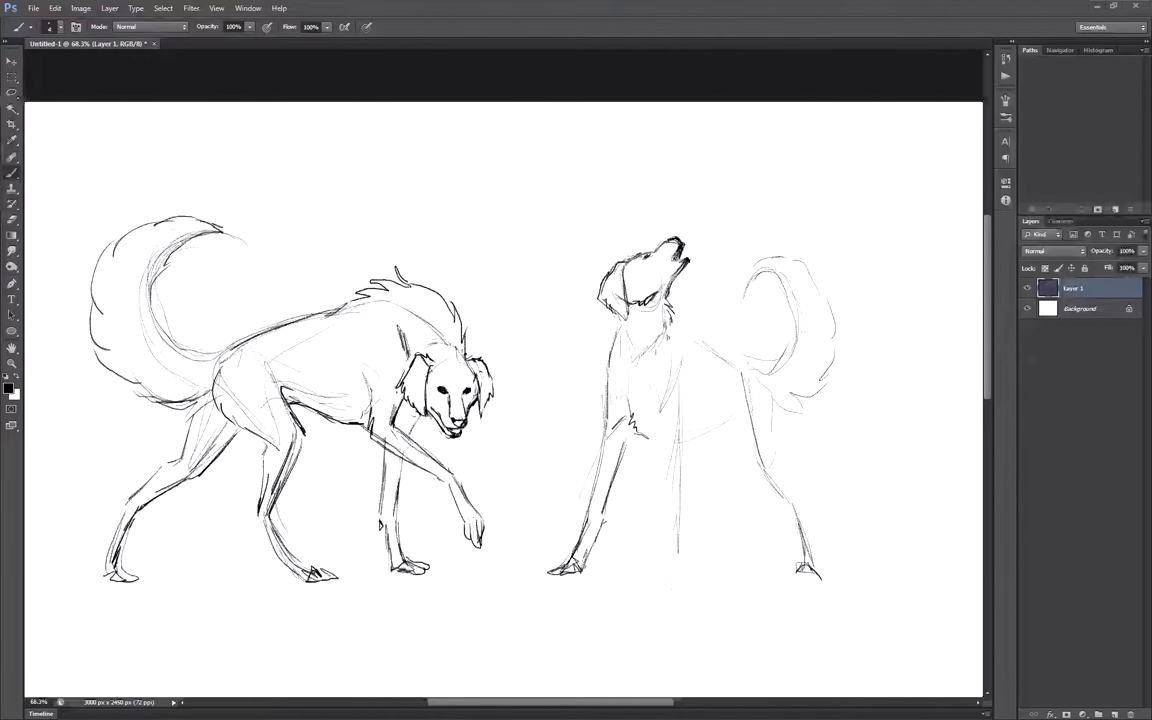
# Try erasing the howling dog's body and mirroring its head with a marquee selection
pyautogui.press('e')
pyautogui.moveTo(620, 339); pyautogui.dragTo(806, 568)
pyautogui.press('m')
pyautogui.moveTo(562, 205); pyautogui.dragTo(785, 350)
pyautogui.rightClick(713, 358)
pyautogui.click(745, 497)
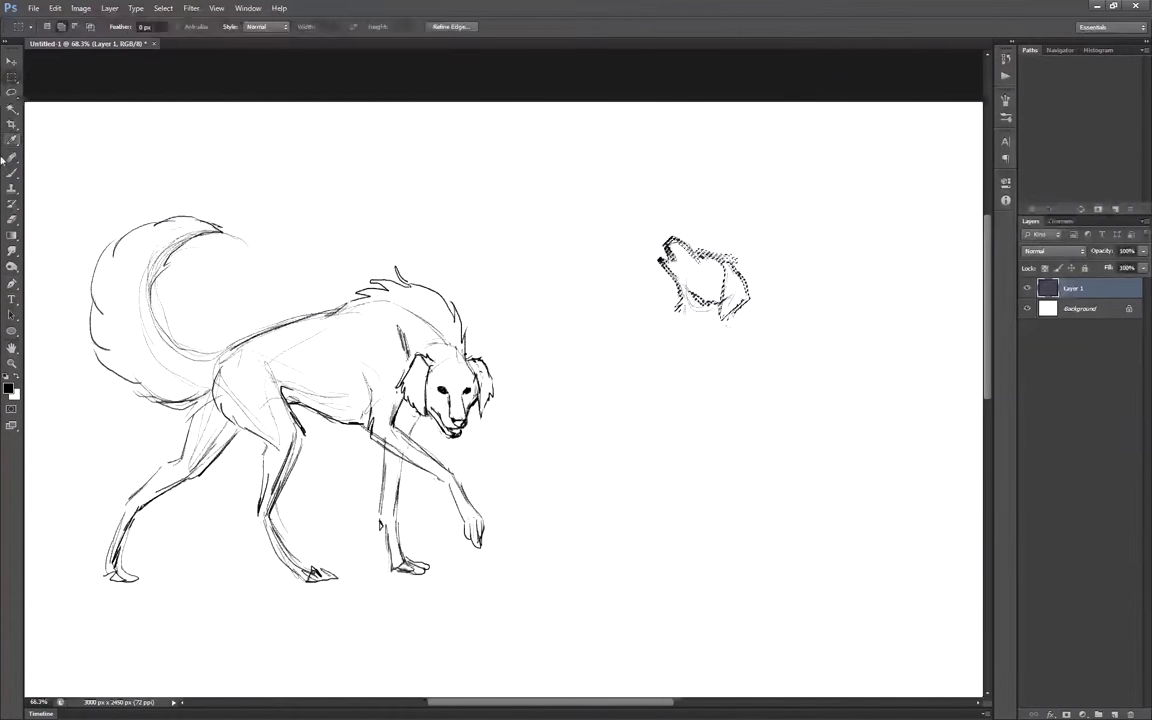
pyautogui.hotkey('ctrl', 'd')
# Add a paw to the vertical front leg, then lasso the upper parts and shift them up to lengthen the legs
pyautogui.press('b')
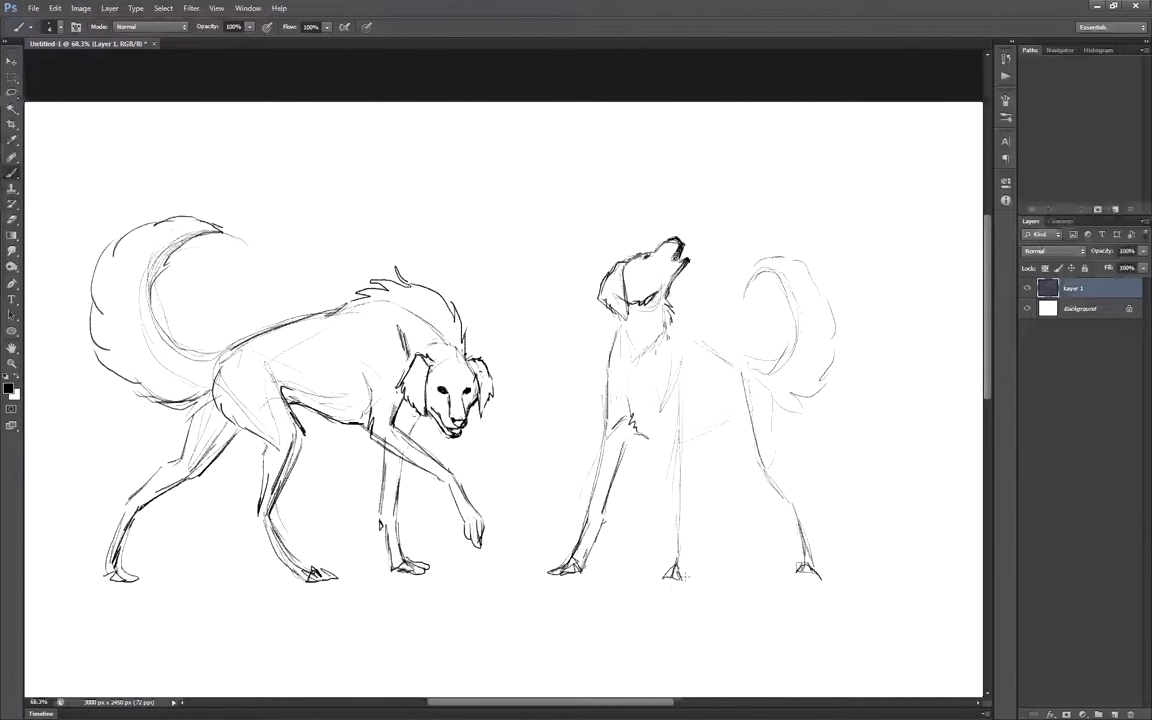
pyautogui.press('l')
pyautogui.moveTo(610, 515)
pyautogui.mouseDown()
pyautogui.moveTo(688, 515)
pyautogui.moveTo(620, 508)
pyautogui.mouseUp()
pyautogui.moveTo(609, 426)
pyautogui.mouseDown()
pyautogui.moveTo(820, 450)
pyautogui.moveTo(625, 428)
pyautogui.mouseUp()
pyautogui.hotkey('ctrl', 'd')
pyautogui.press('b')
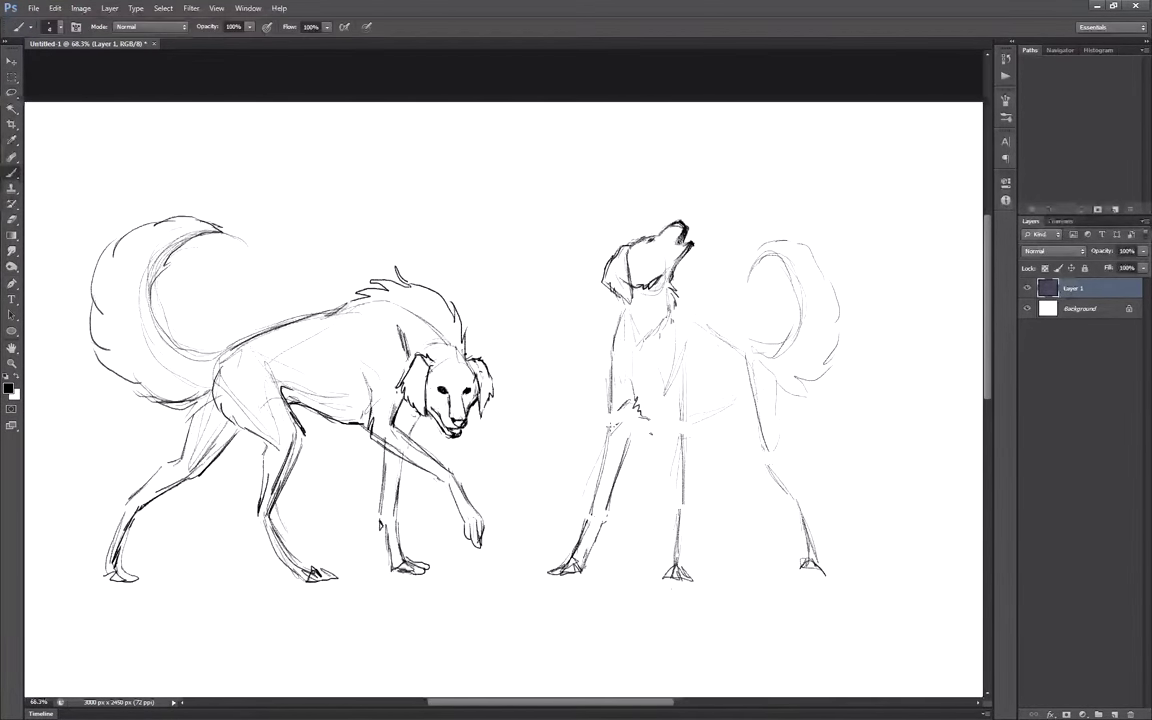
# Redraw the howling dog's vertical front leg with both edges and a lower, larger paw
pyautogui.press('e')
pyautogui.press('b')
pyautogui.moveTo(678, 575)
pyautogui.mouseDown()
pyautogui.moveTo(682, 436)
pyautogui.moveTo(686, 522)
pyautogui.mouseUp()
pyautogui.moveTo(694, 430); pyautogui.dragTo(681, 582)
pyautogui.moveTo(692, 520); pyautogui.dragTo(704, 592)
# Redraw the howling dog's belly curve, back line and hind leg down to the paw with firmer strokes
pyautogui.moveTo(699, 431); pyautogui.dragTo(746, 399)
pyautogui.moveTo(680, 322); pyautogui.dragTo(766, 364)
pyautogui.moveTo(768, 366)
pyautogui.mouseDown()
pyautogui.moveTo(779, 458)
pyautogui.moveTo(803, 502)
pyautogui.mouseUp()
pyautogui.moveTo(804, 505); pyautogui.dragTo(818, 558)
pyautogui.moveTo(815, 558); pyautogui.dragTo(826, 574)
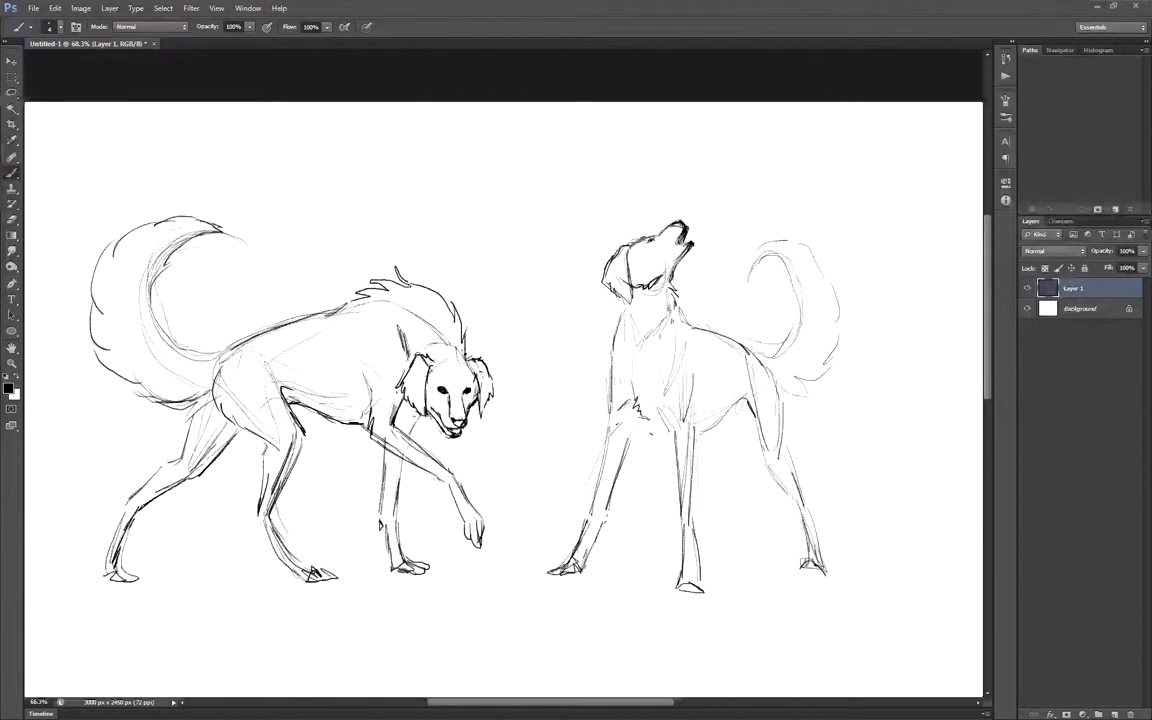
# Lasso the whole howling dog and move it to the right end of the canvas
pyautogui.press('e')
pyautogui.rightClick(783, 258)
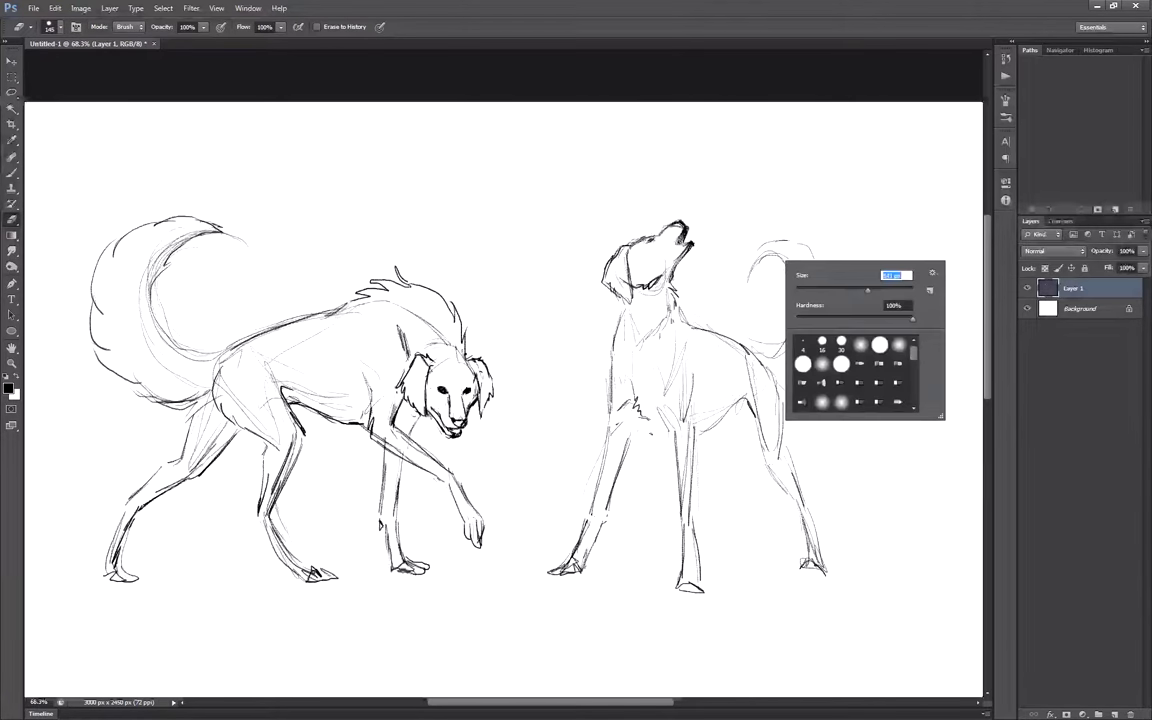
pyautogui.scroll(-4, 581, 330)
pyautogui.press('l')
pyautogui.moveTo(581, 175); pyautogui.dragTo(575, 180)
pyautogui.moveTo(575, 320); pyautogui.dragTo(802, 294)
pyautogui.scroll(5, 504, 373)
# Sketch a third dog's lowered head between the two dogs, with round skull, pointed muzzle, ears and neck lines
pyautogui.press('b')
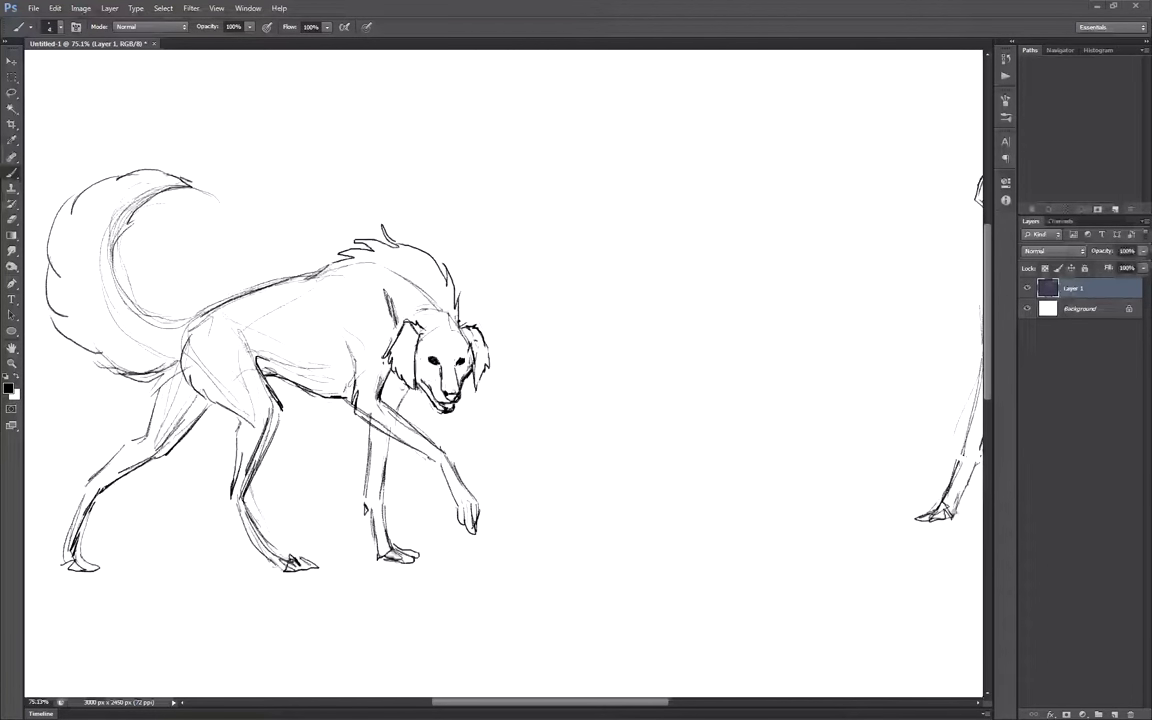
pyautogui.moveTo(638, 284); pyautogui.dragTo(574, 338)
pyautogui.moveTo(621, 347)
pyautogui.mouseDown()
pyautogui.moveTo(615, 372)
pyautogui.moveTo(630, 346)
pyautogui.mouseUp()
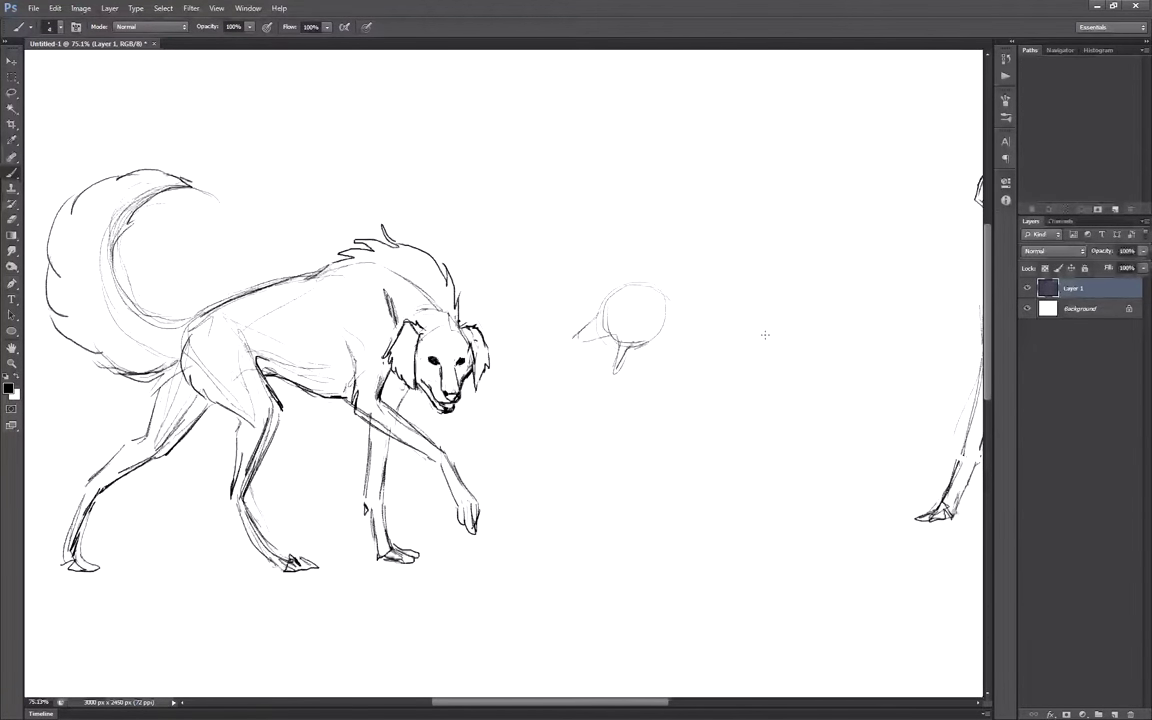
pyautogui.moveTo(619, 292); pyautogui.dragTo(662, 324)
pyautogui.moveTo(631, 279)
pyautogui.mouseDown()
pyautogui.moveTo(665, 279)
pyautogui.moveTo(663, 324)
pyautogui.mouseUp()
pyautogui.moveTo(649, 275); pyautogui.dragTo(728, 240)
pyautogui.moveTo(663, 328)
pyautogui.mouseDown()
pyautogui.moveTo(707, 323)
pyautogui.moveTo(642, 347)
pyautogui.mouseUp()
pyautogui.moveTo(663, 328); pyautogui.dragTo(706, 322)
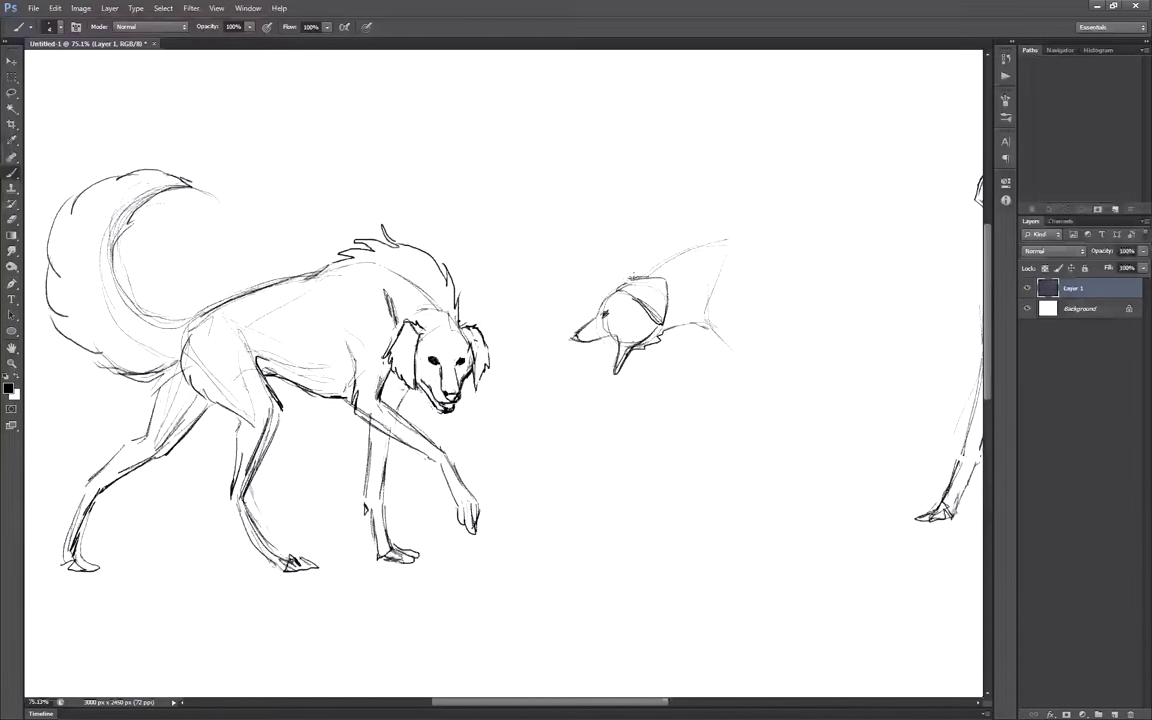
# Draw the third dog's spiky raised mane, sloping back line and shoulder, undoing the last chest stroke
pyautogui.moveTo(633, 277); pyautogui.dragTo(714, 204)
pyautogui.moveTo(714, 204); pyautogui.dragTo(760, 220)
pyautogui.moveTo(750, 222); pyautogui.dragTo(783, 230)
pyautogui.moveTo(781, 239); pyautogui.dragTo(906, 328)
pyautogui.moveTo(732, 247); pyautogui.dragTo(698, 304)
pyautogui.moveTo(698, 314); pyautogui.dragTo(741, 351)
pyautogui.hotkey('ctrl', 'z')
# Lasso the howling dog, move it down to the lower right of the canvas with Free Transform and deselect
pyautogui.scroll(-4, 522, 366)
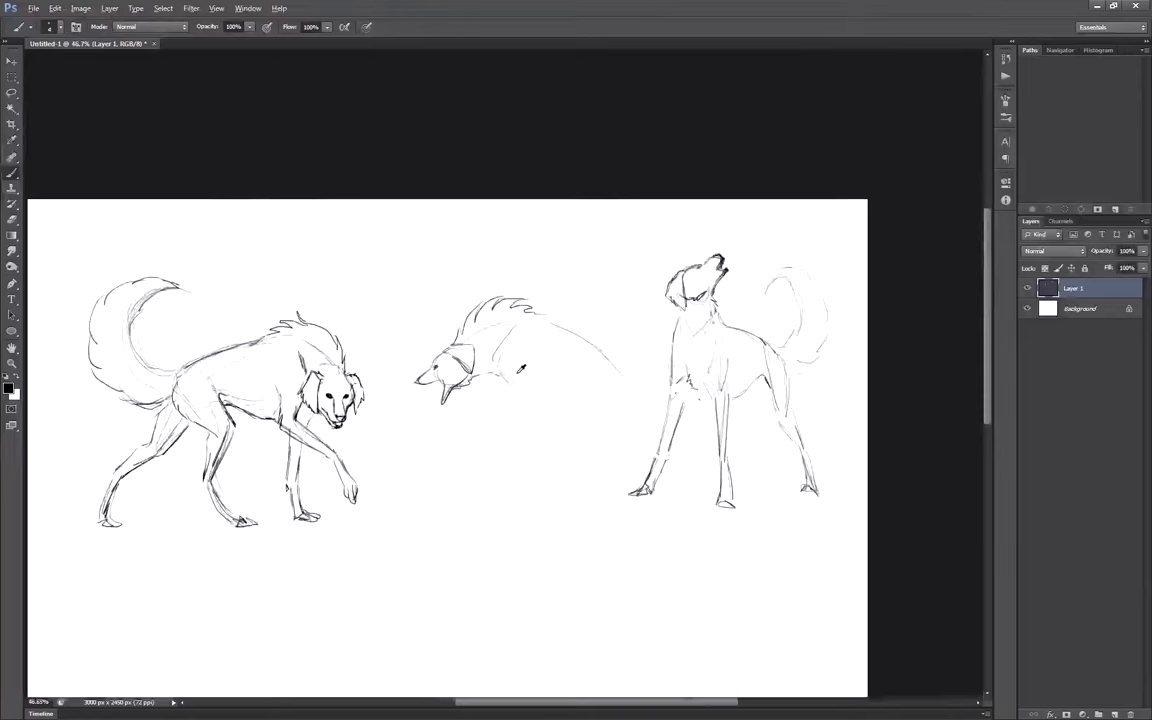
pyautogui.press('l')
pyautogui.moveTo(700, 98); pyautogui.dragTo(851, 411)
pyautogui.hotkey('ctrl', 't')
pyautogui.moveTo(750, 195); pyautogui.dragTo(753, 460)
pyautogui.press('Return')
pyautogui.hotkey('ctrl', 'd')
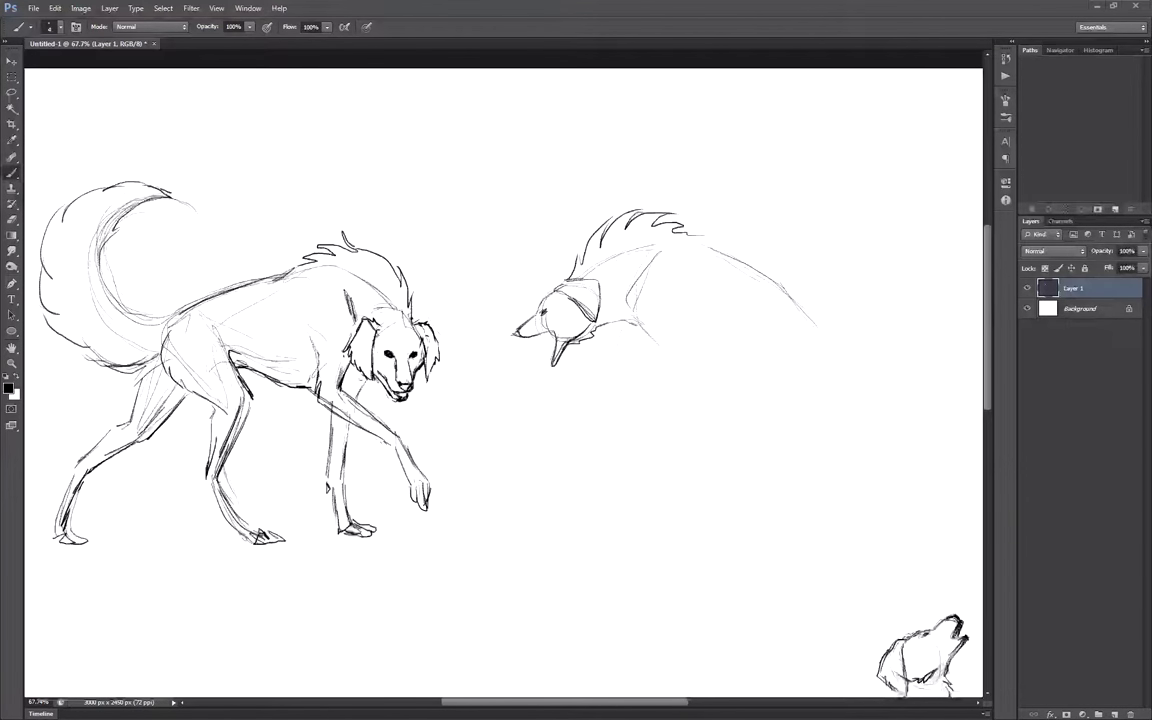
# Sketch the third dog's belly curve, the line from shoulder to chest, and a foreleg reaching forward and down with its paw
pyautogui.moveTo(658, 346); pyautogui.dragTo(808, 348)
pyautogui.moveTo(669, 244); pyautogui.dragTo(653, 347)
pyautogui.moveTo(642, 335)
pyautogui.mouseDown()
pyautogui.moveTo(572, 394)
pyautogui.moveTo(547, 458)
pyautogui.mouseUp()
pyautogui.moveTo(547, 458); pyautogui.dragTo(561, 450)
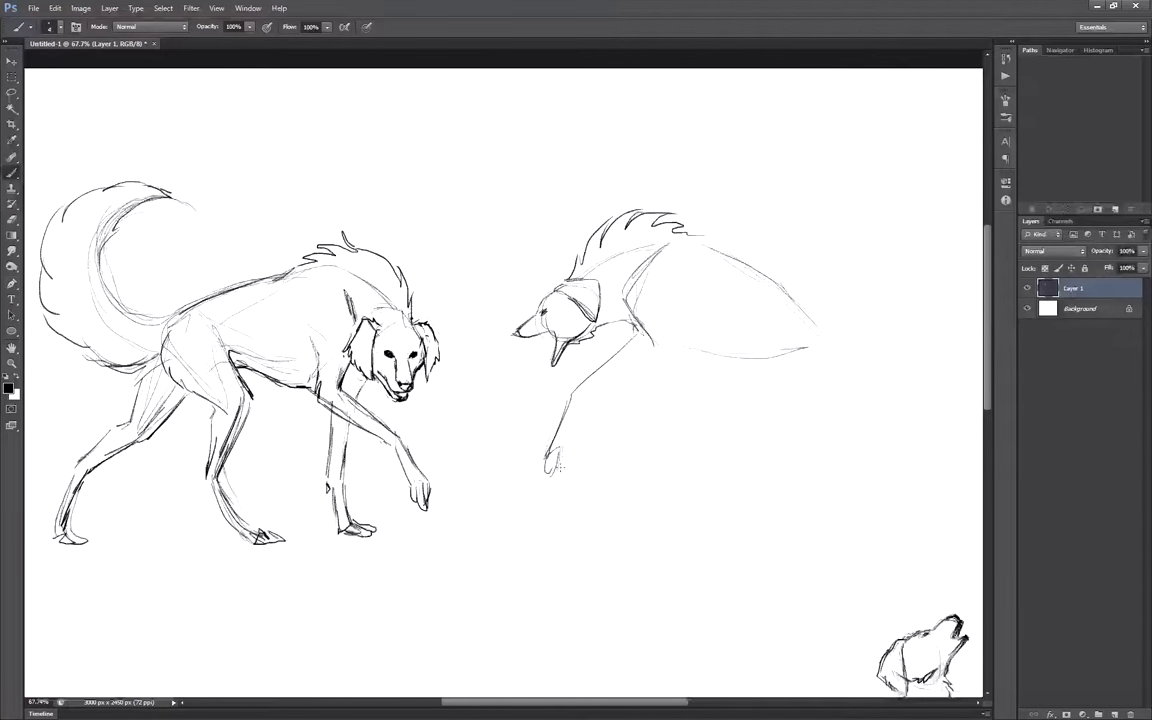
pyautogui.moveTo(587, 400); pyautogui.dragTo(561, 446)
# Erase the third dog's foreleg, redraw the shoulder line and sketch the near foreleg stretched forward as if leaping
pyautogui.press('e')
pyautogui.moveTo(653, 349)
pyautogui.mouseDown()
pyautogui.moveTo(588, 395)
pyautogui.moveTo(640, 360)
pyautogui.mouseUp()
pyautogui.press('b')
pyautogui.moveTo(662, 250); pyautogui.dragTo(627, 340)
pyautogui.moveTo(633, 342); pyautogui.dragTo(553, 389)
pyautogui.moveTo(640, 363); pyautogui.dragTo(546, 404)
# Sketch the third dog's far foreleg folded beneath the chest, with a downward-pointing paw
pyautogui.moveTo(691, 361); pyautogui.dragTo(647, 402)
pyautogui.moveTo(644, 405); pyautogui.dragTo(650, 445)
pyautogui.moveTo(687, 363); pyautogui.dragTo(635, 402)
pyautogui.moveTo(634, 403); pyautogui.dragTo(649, 443)
# Rough in the leaping dog's rump, hind legs stretched out behind, and large curved tail
pyautogui.moveTo(662, 343)
pyautogui.mouseDown()
pyautogui.moveTo(784, 350)
pyautogui.moveTo(846, 468)
pyautogui.mouseUp()
pyautogui.moveTo(847, 469); pyautogui.dragTo(919, 566)
pyautogui.scroll(-1, 860, 500)
pyautogui.moveTo(617, 304)
pyautogui.mouseDown()
pyautogui.moveTo(712, 368)
pyautogui.moveTo(735, 500)
pyautogui.mouseUp()
pyautogui.moveTo(715, 368); pyautogui.dragTo(790, 292)
pyautogui.moveTo(744, 486)
pyautogui.mouseDown()
pyautogui.moveTo(797, 503)
pyautogui.moveTo(828, 557)
pyautogui.mouseUp()
# Redraw the leaping dog's belly line and the front contour of its near thigh down to the knee
pyautogui.scroll(-4, 679, 388)
pyautogui.scroll(4, 679, 388)
pyautogui.press('e')
pyautogui.press('b')
pyautogui.moveTo(608, 336); pyautogui.dragTo(706, 346)
pyautogui.moveTo(706, 344)
pyautogui.mouseDown()
pyautogui.moveTo(905, 500)
pyautogui.moveTo(771, 436)
pyautogui.mouseUp()
# Draw the back of the leaping dog's thigh and both lower hind legs trailing backward with their paws
pyautogui.press('e')
pyautogui.press('b')
pyautogui.moveTo(777, 357); pyautogui.dragTo(774, 434)
pyautogui.moveTo(811, 429); pyautogui.dragTo(847, 492)
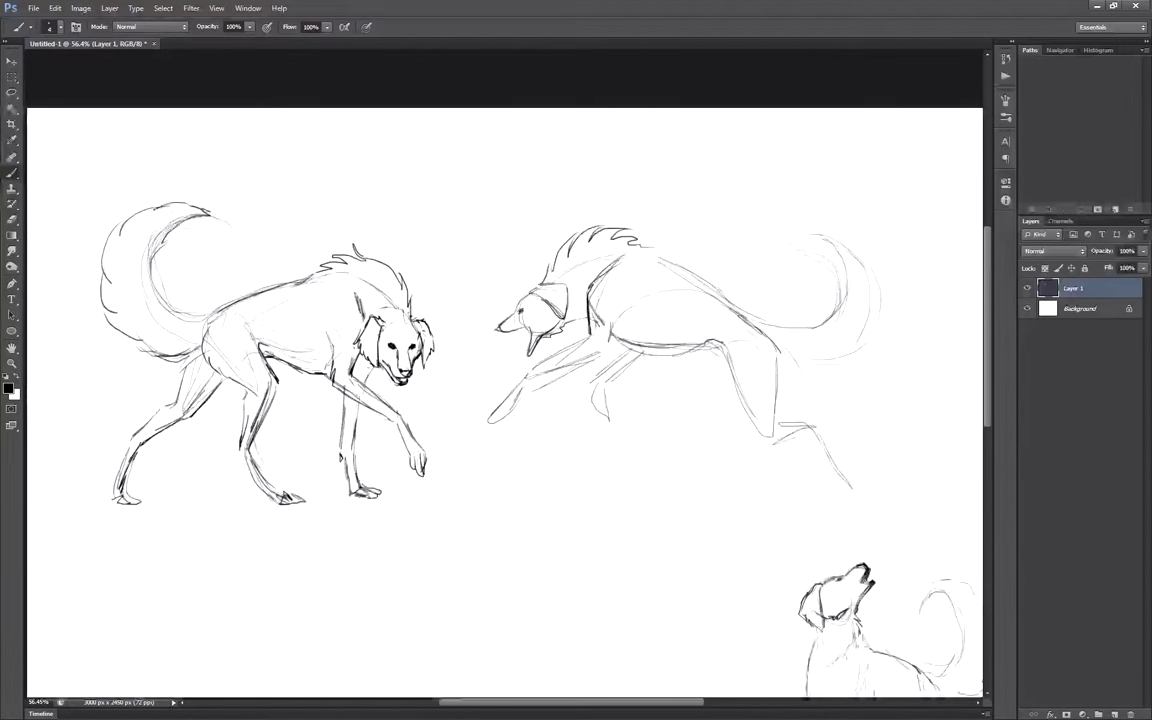
pyautogui.moveTo(781, 351); pyautogui.dragTo(827, 419)
pyautogui.moveTo(876, 456)
pyautogui.mouseDown()
pyautogui.moveTo(929, 516)
pyautogui.moveTo(938, 511)
pyautogui.mouseUp()
# Erase the leaping dog's rough front paws and redraw the lower forelegs with spread, clawed toes
pyautogui.press('e')
pyautogui.moveTo(516, 400); pyautogui.dragTo(488, 425)
pyautogui.press('b')
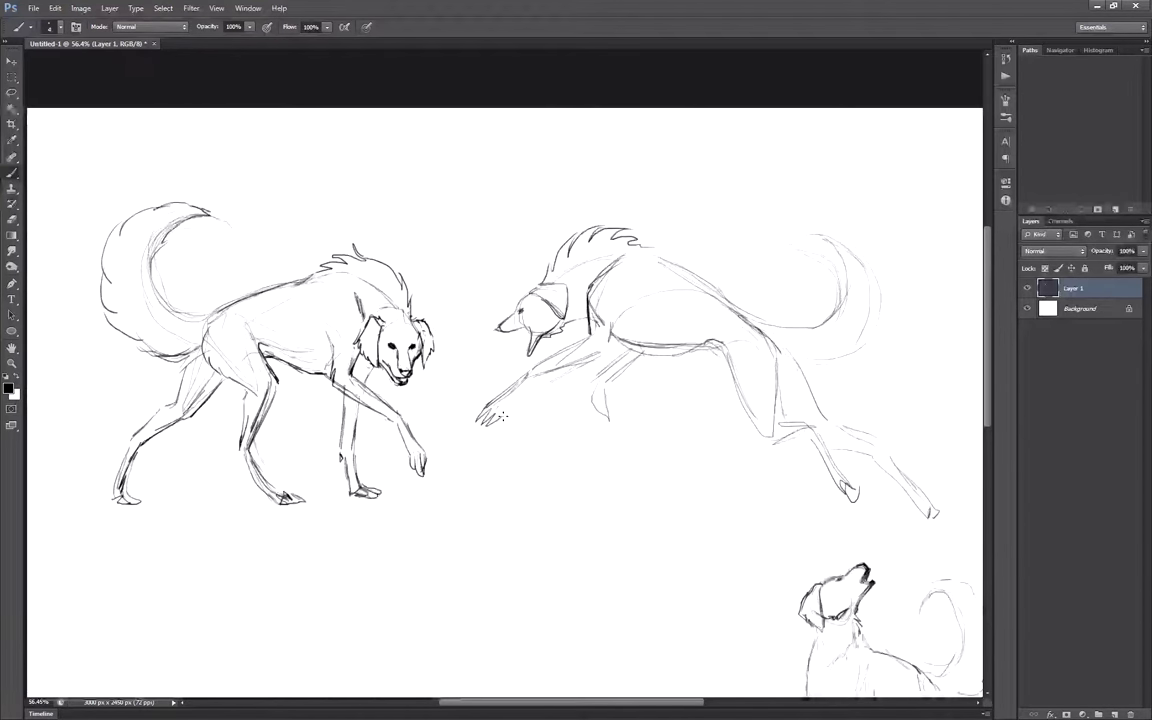
pyautogui.press('e')
pyautogui.press('b')
pyautogui.moveTo(596, 387)
pyautogui.mouseDown()
pyautogui.moveTo(606, 417)
pyautogui.moveTo(567, 424)
pyautogui.mouseUp()
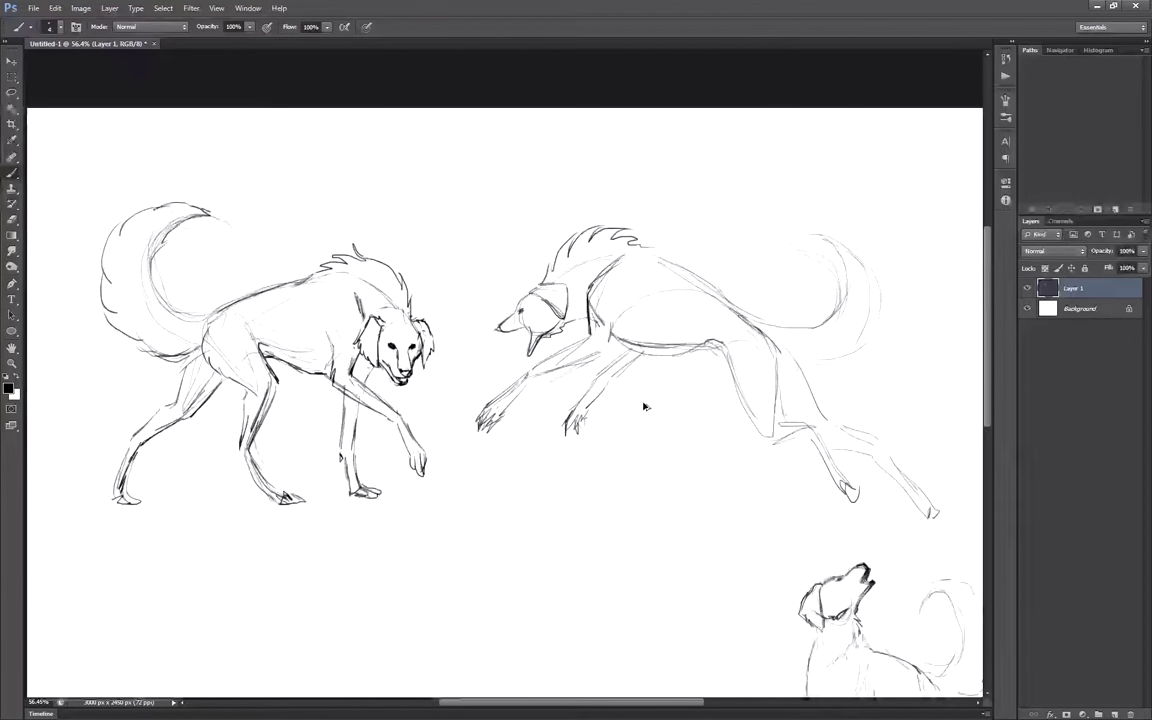
# Strengthen the leaping dog's upper far foreleg and add a small bump on the back behind the mane
pyautogui.moveTo(640, 351); pyautogui.dragTo(607, 379)
pyautogui.moveTo(660, 349); pyautogui.dragTo(622, 379)
pyautogui.scroll(-1, 580, 294)
pyautogui.scroll(1, 580, 294)
pyautogui.moveTo(643, 248); pyautogui.dragTo(666, 257)
pyautogui.scroll(-1, 580, 290)
# Erase the walking dog's raised front paw and redraw that lower leg straight, reaching down to the ground
pyautogui.press('e')
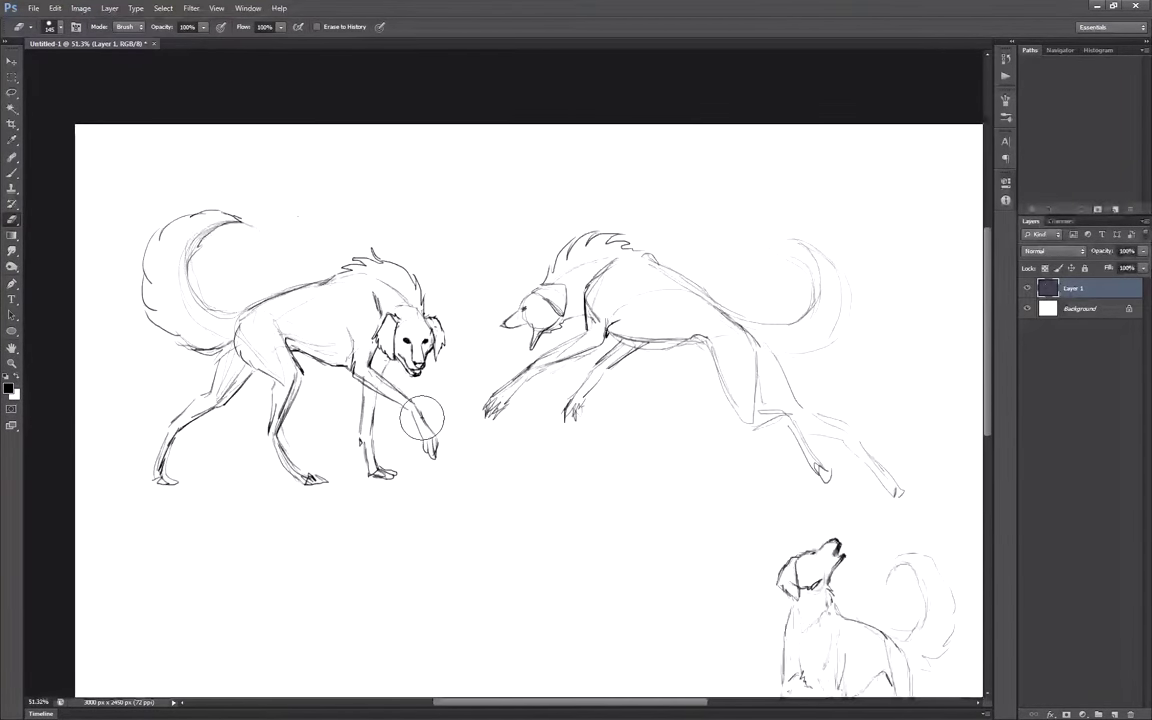
pyautogui.scroll(1, 323, 366)
pyautogui.scroll(1, 322, 230)
pyautogui.press('b')
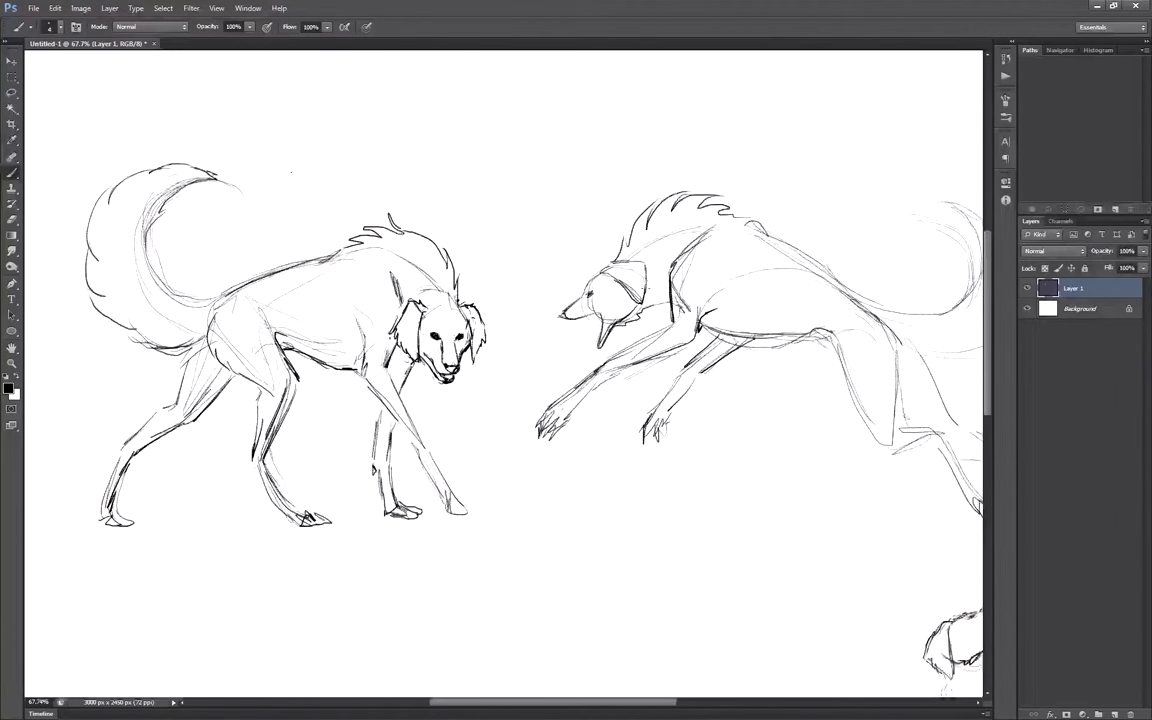
# Erase the leaping dog's clawed front paws and redraw the forelegs with simpler, compact paws
pyautogui.scroll(-4, 303, 458)
pyautogui.scroll(2, 500, 450)
pyautogui.press('e')
pyautogui.moveTo(463, 436); pyautogui.dragTo(497, 407)
pyautogui.press('b')
pyautogui.moveTo(508, 386); pyautogui.dragTo(447, 423)
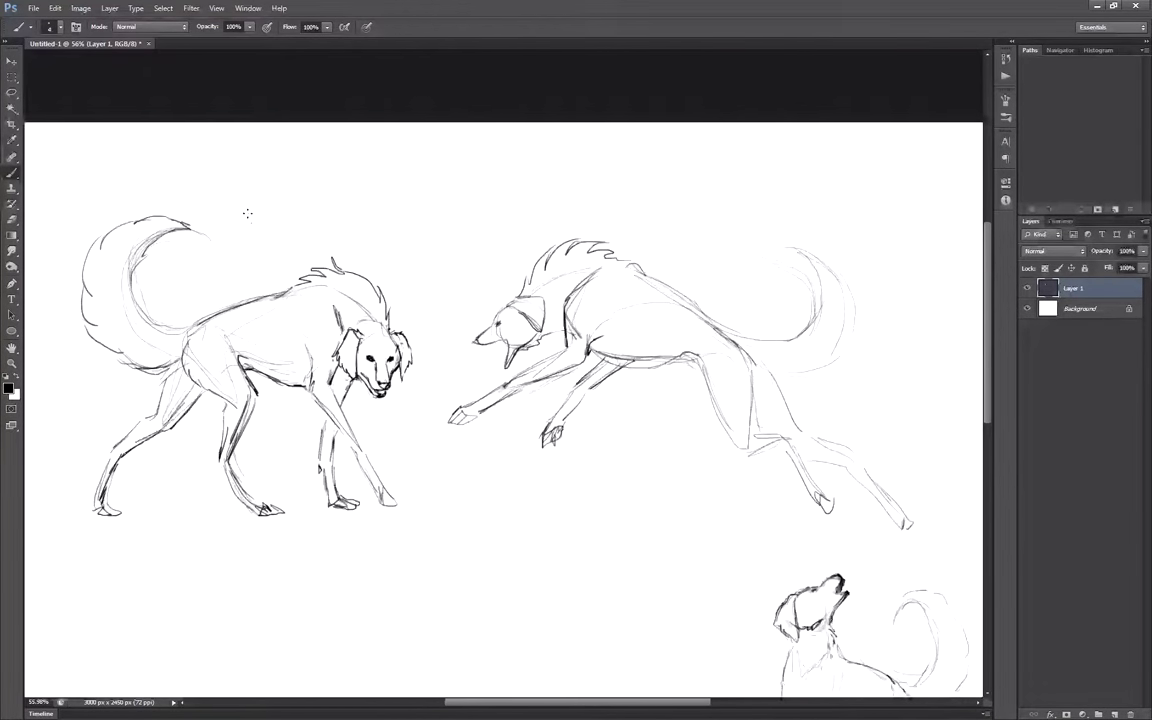
# Lasso the leaping dog's near lower foreleg, angle it further downward with Free Transform and deselect
pyautogui.press('l')
pyautogui.moveTo(512, 384); pyautogui.dragTo(500, 378)
pyautogui.hotkey('ctrl', 't')
pyautogui.moveTo(494, 504); pyautogui.dragTo(509, 501)
pyautogui.press('Return')
pyautogui.hotkey('ctrl', 'd')
# Outline the leaping dog's curved tail with darker strokes and a jagged fur edge
pyautogui.press('b')
pyautogui.moveTo(780, 381); pyautogui.dragTo(832, 374)
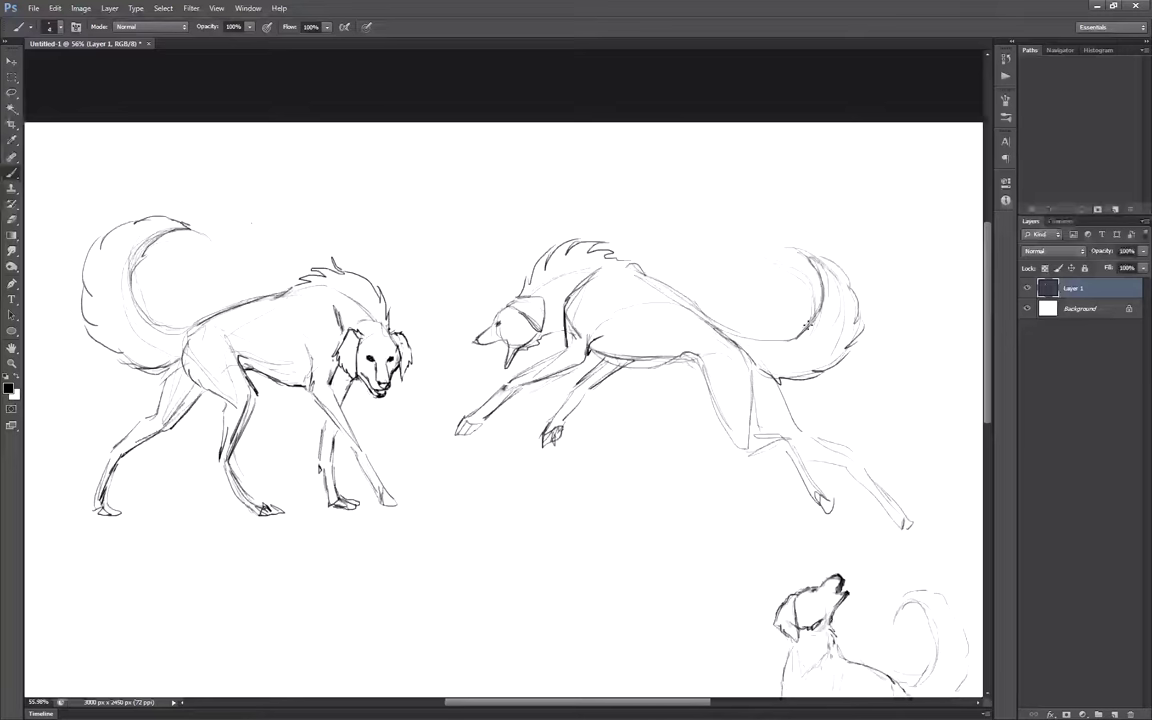
pyautogui.scroll(-1, 616, 313)
pyautogui.press('m')
pyautogui.moveTo(436, 143); pyautogui.dragTo(883, 445)
pyautogui.hotkey('ctrl', 't')
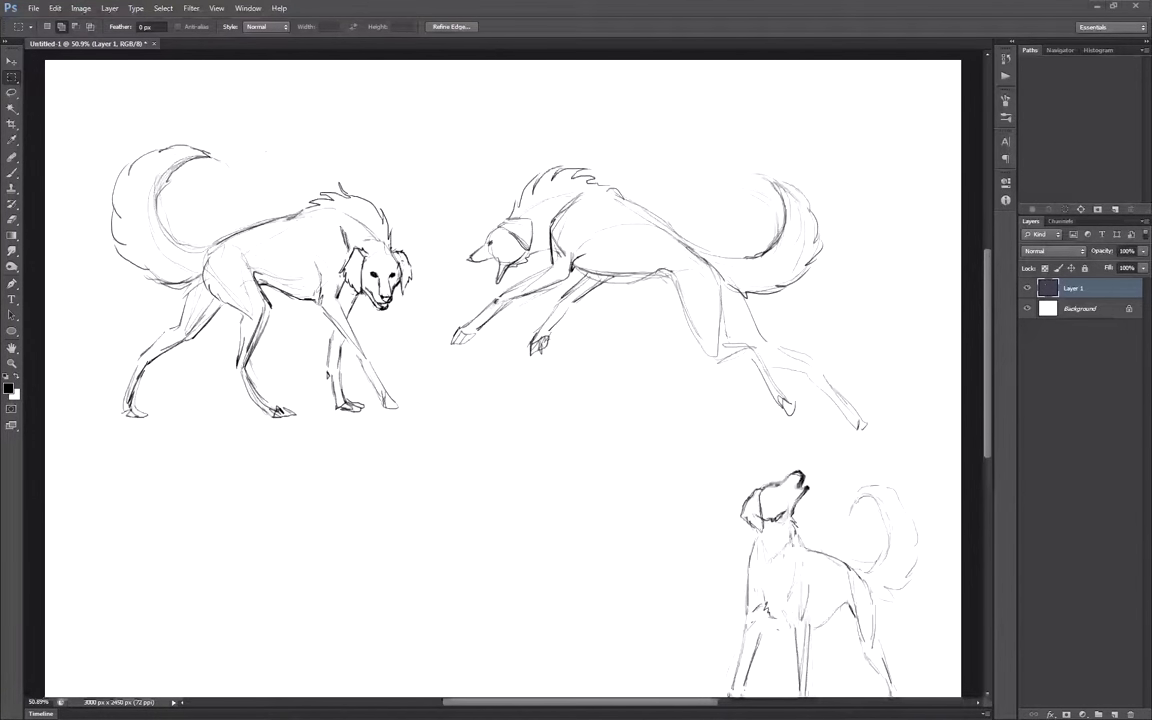
pyautogui.press('b')
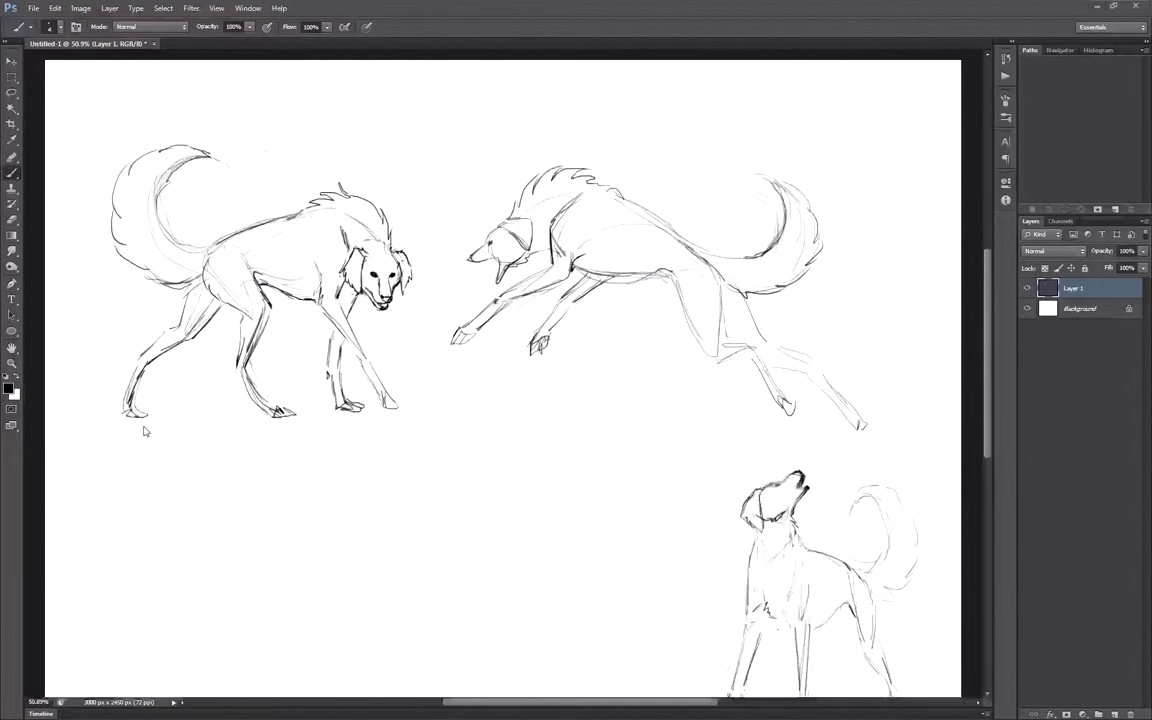
# Try to redraw the leaping dog's near lower hind leg stretched further back
pyautogui.press('e')
pyautogui.click(12, 173)
pyautogui.moveTo(723, 332)
pyautogui.mouseDown()
pyautogui.moveTo(785, 405)
pyautogui.moveTo(828, 424)
pyautogui.mouseUp()
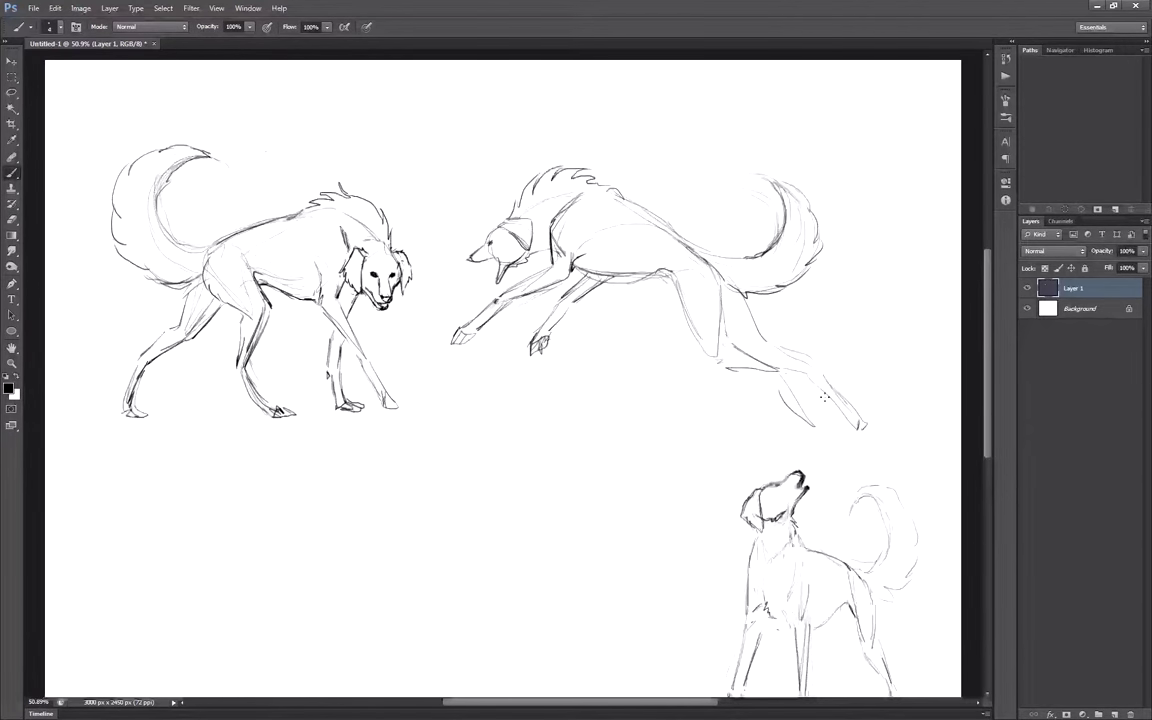
pyautogui.hotkey('ctrl', 'alt', 'z')
pyautogui.hotkey('ctrl', 'alt', 'z')
pyautogui.hotkey('ctrl', 'alt', 'z')
# Sketch a fourth dog's howling head beside the standing howling dog, with round skull, open raised muzzle, eye and ear
pyautogui.scroll(-1, 660, 350)
pyautogui.press('m')
pyautogui.scroll(-1, 664, 399)
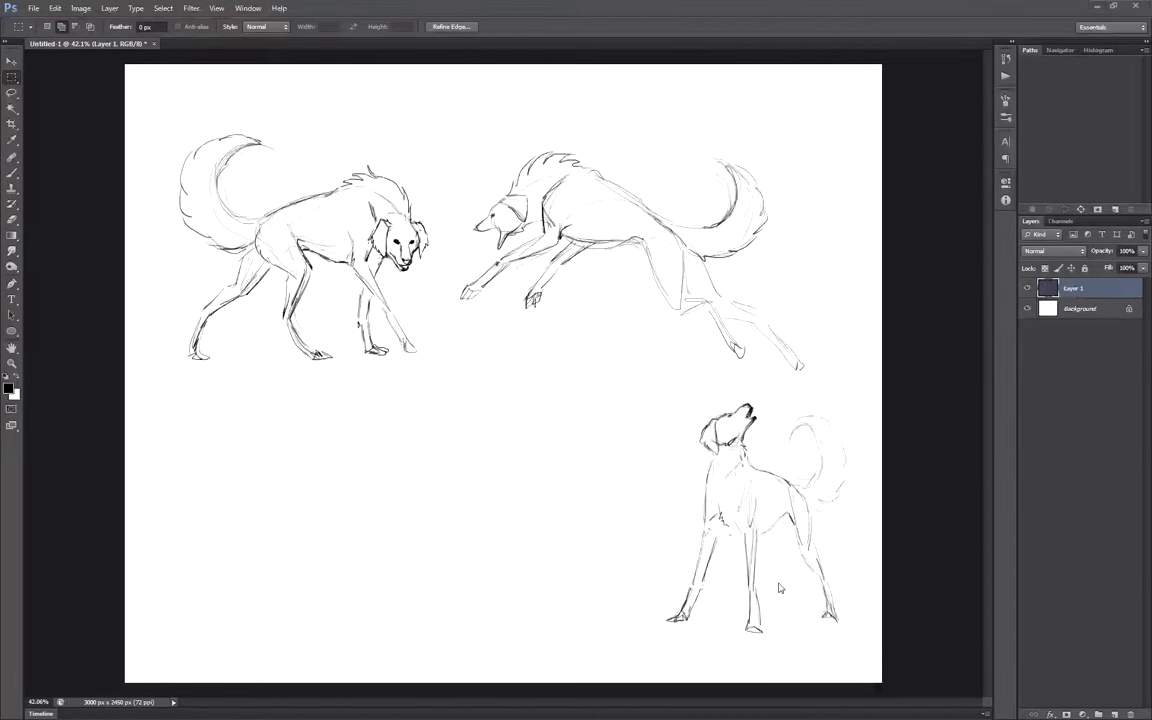
pyautogui.hotkey('ctrl', '1')
pyautogui.press('b')
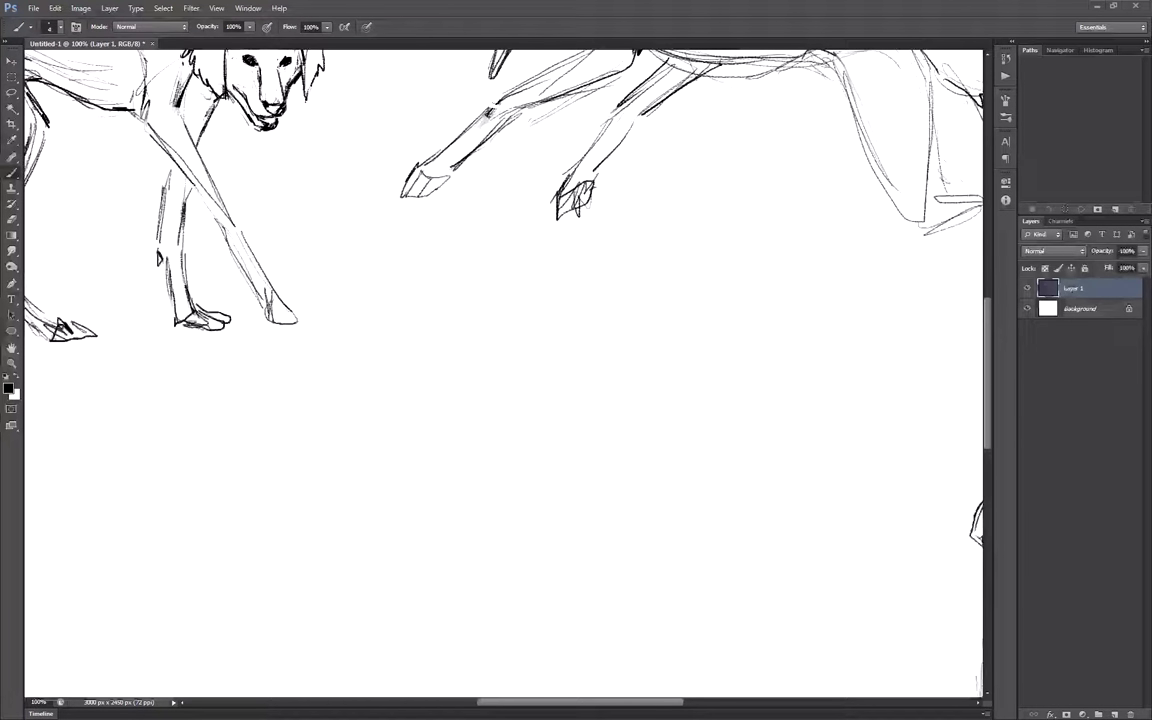
pyautogui.scroll(2, 267, 522)
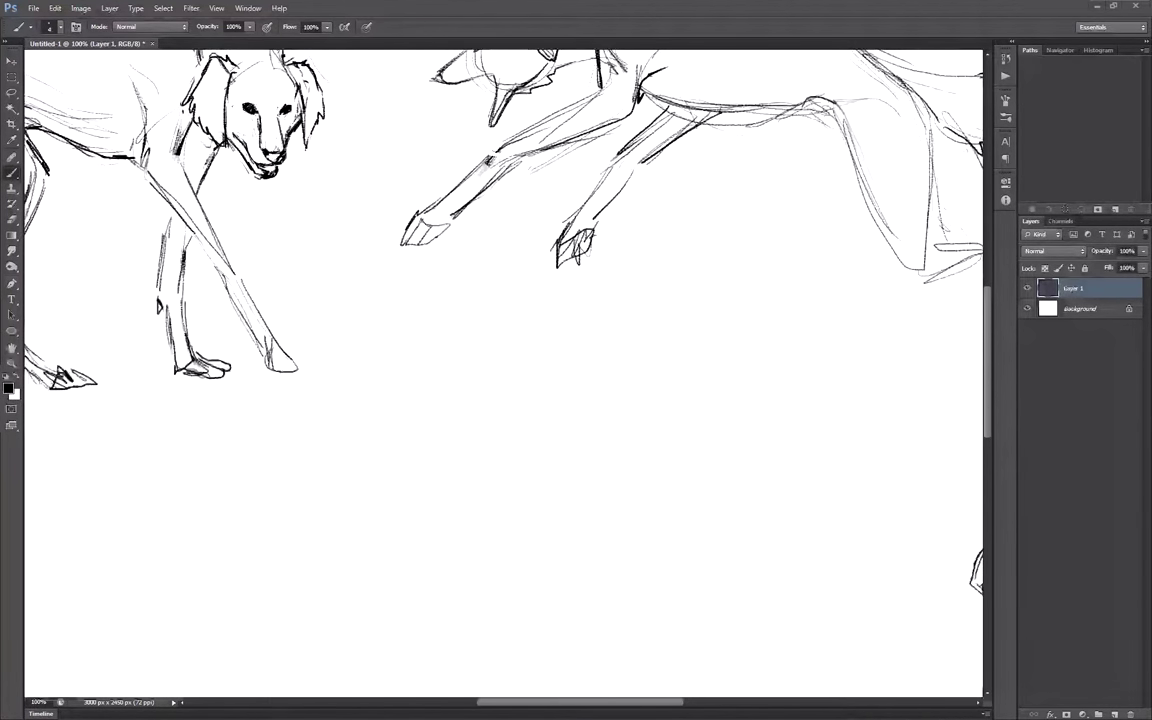
pyautogui.hotkey('ctrl', '0')
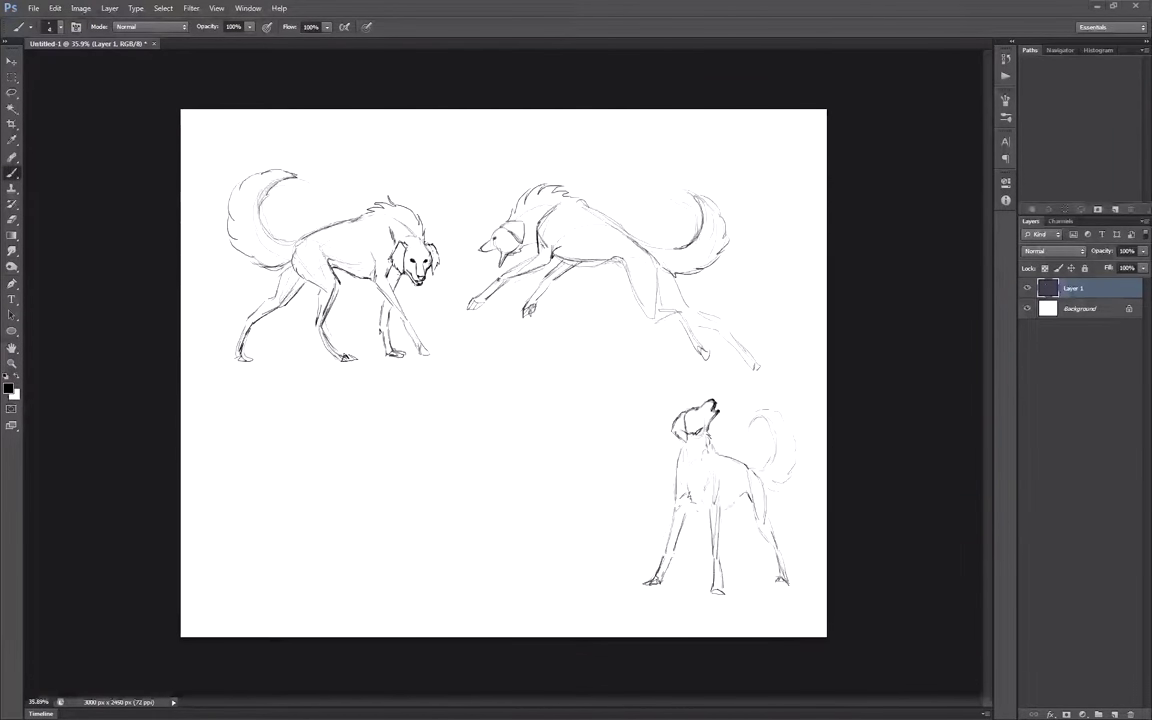
pyautogui.scroll(5, 700, 572)
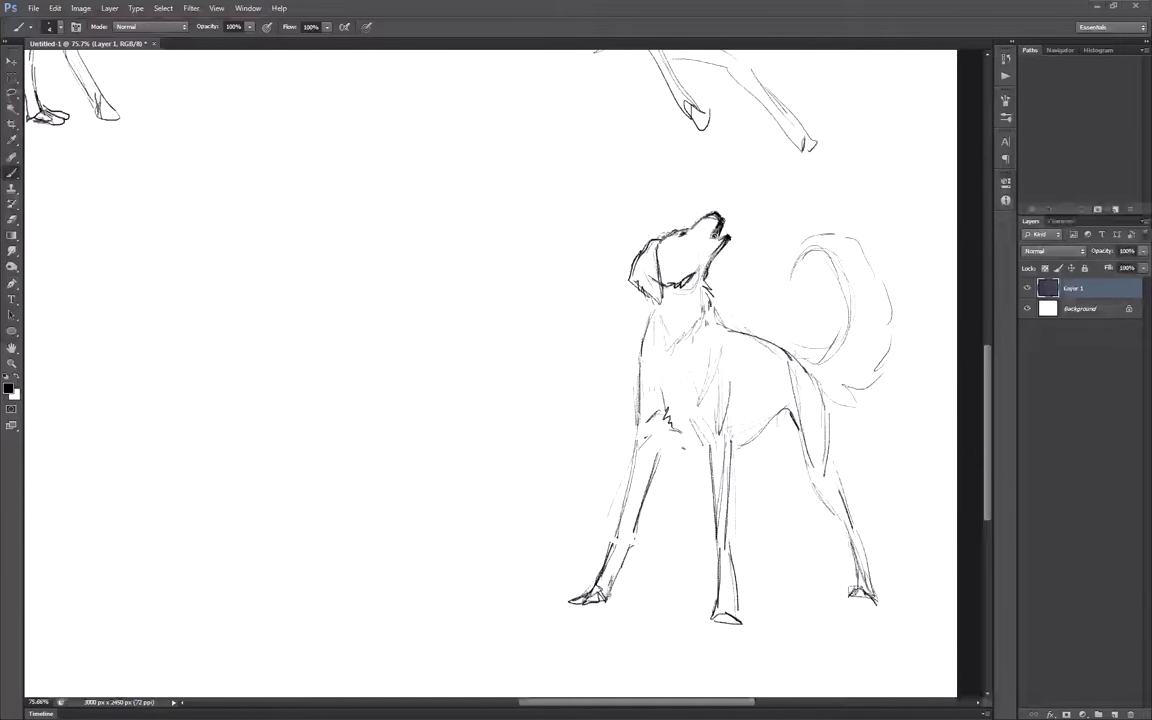
pyautogui.moveTo(410, 262); pyautogui.dragTo(431, 230)
pyautogui.moveTo(434, 246); pyautogui.dragTo(411, 272)
pyautogui.moveTo(409, 277)
pyautogui.mouseDown()
pyautogui.moveTo(392, 300)
pyautogui.moveTo(362, 237)
pyautogui.mouseUp()
pyautogui.moveTo(383, 234)
pyautogui.mouseDown()
pyautogui.moveTo(395, 230)
pyautogui.moveTo(356, 278)
pyautogui.mouseUp()
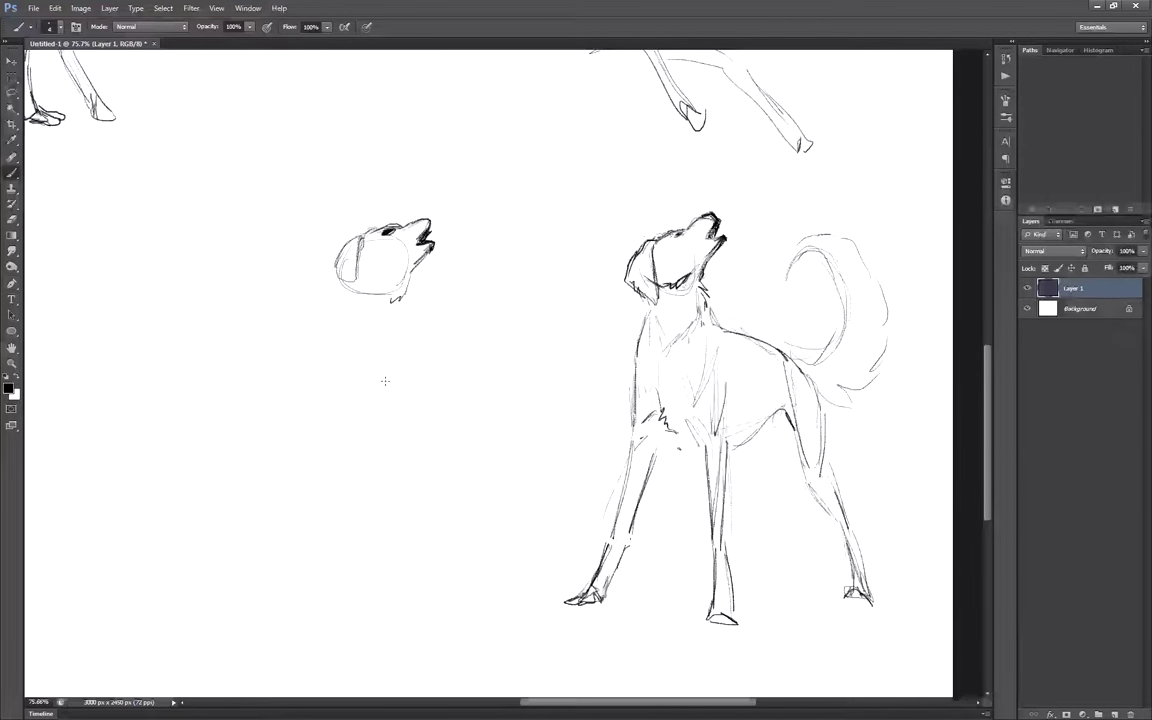
# Sketch the fourth dog's standing body with crossed forelegs, belly, hind leg and curved tail, and darken its ear
pyautogui.moveTo(333, 320); pyautogui.dragTo(335, 555)
pyautogui.moveTo(405, 330); pyautogui.dragTo(362, 505)
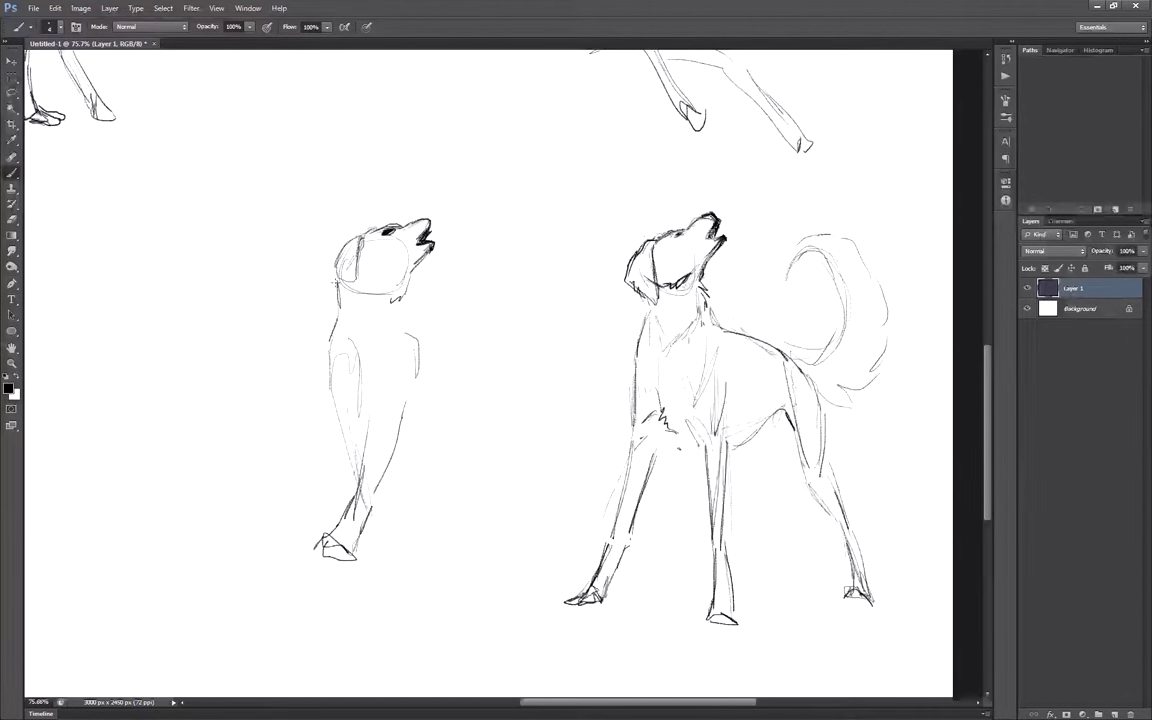
pyautogui.moveTo(360, 235); pyautogui.dragTo(333, 283)
pyautogui.moveTo(440, 352); pyautogui.dragTo(465, 390)
pyautogui.moveTo(535, 530); pyautogui.dragTo(528, 555)
pyautogui.moveTo(455, 360)
pyautogui.mouseDown()
pyautogui.moveTo(505, 282)
pyautogui.moveTo(555, 380)
pyautogui.mouseUp()
pyautogui.moveTo(413, 428); pyautogui.dragTo(445, 415)
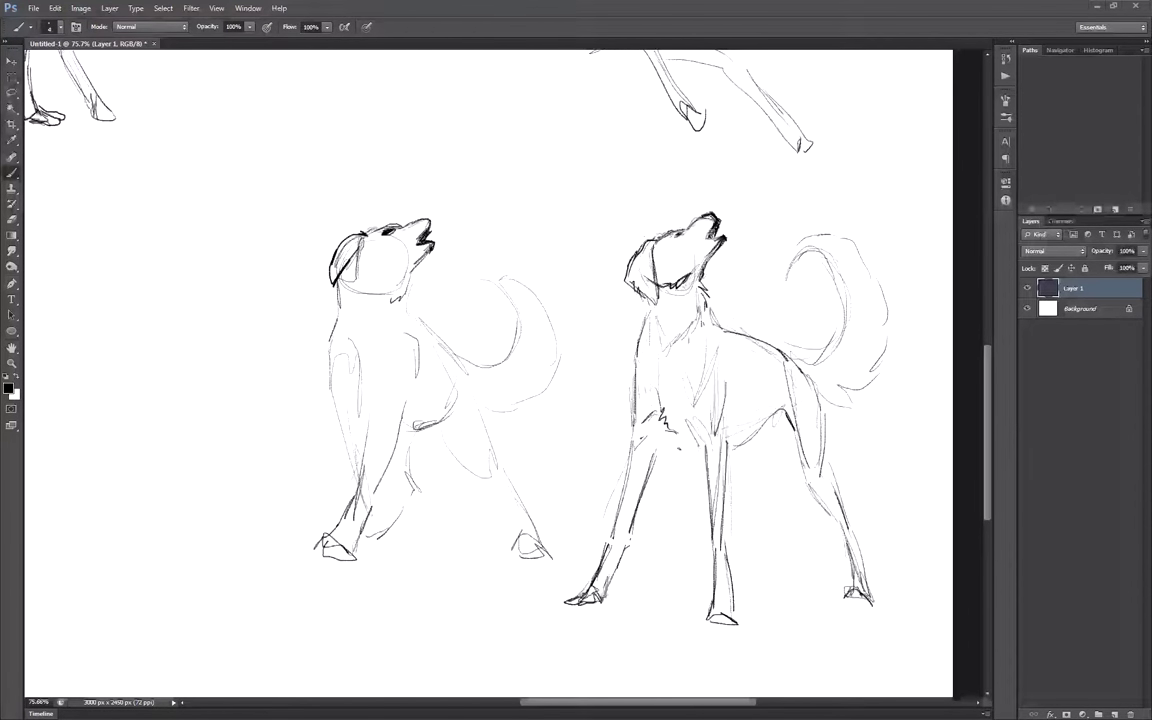
# Erase the fourth dog's legs, torso and tail below the neck
pyautogui.press('e')
pyautogui.moveTo(335, 540); pyautogui.dragTo(365, 510)
pyautogui.moveTo(480, 330); pyautogui.dragTo(373, 522)
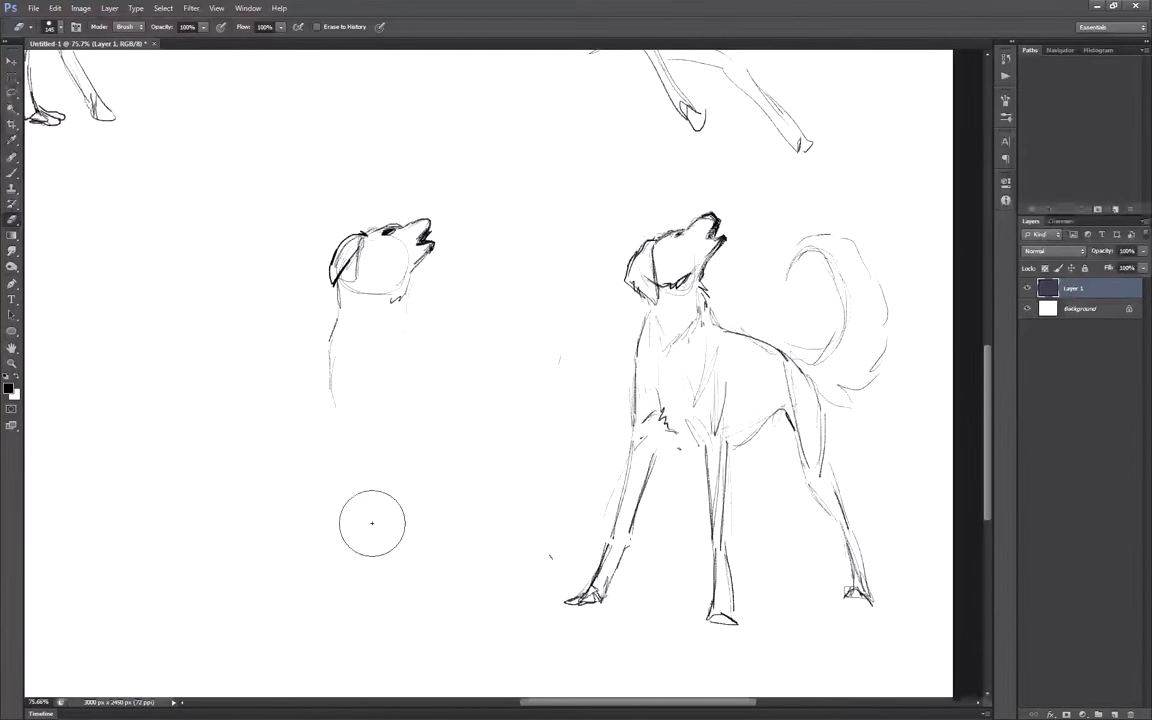
# Sketch the fourth dog in a sitting pose with slanted forelegs, curved back and rounded haunch
pyautogui.press('b')
pyautogui.moveTo(406, 373); pyautogui.dragTo(336, 535)
pyautogui.moveTo(402, 332); pyautogui.dragTo(366, 396)
pyautogui.moveTo(334, 325); pyautogui.dragTo(343, 452)
pyautogui.moveTo(348, 478)
pyautogui.mouseDown()
pyautogui.moveTo(318, 551)
pyautogui.moveTo(336, 574)
pyautogui.mouseUp()
pyautogui.moveTo(430, 340); pyautogui.dragTo(447, 455)
pyautogui.moveTo(447, 455); pyautogui.dragTo(432, 565)
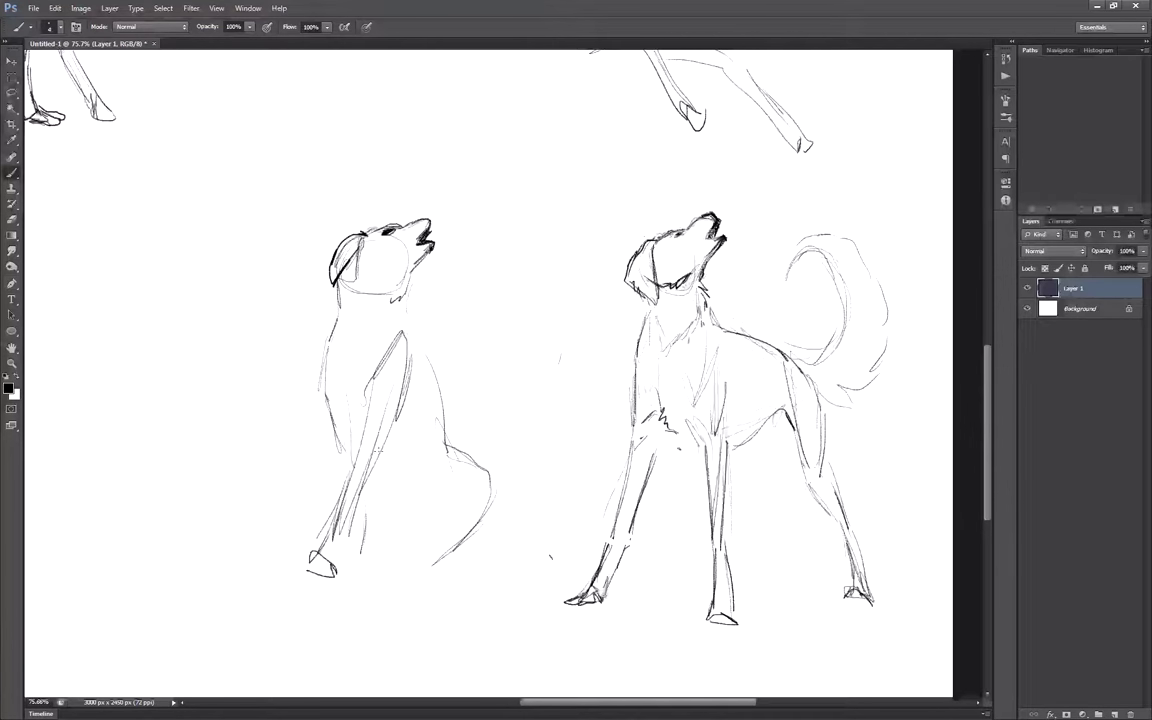
# Erase the fourth dog's sitting body, leaving only the howling head
pyautogui.press('e')
pyautogui.moveTo(335, 350); pyautogui.dragTo(330, 560)
pyautogui.moveTo(405, 350); pyautogui.dragTo(460, 530)
pyautogui.press('b')
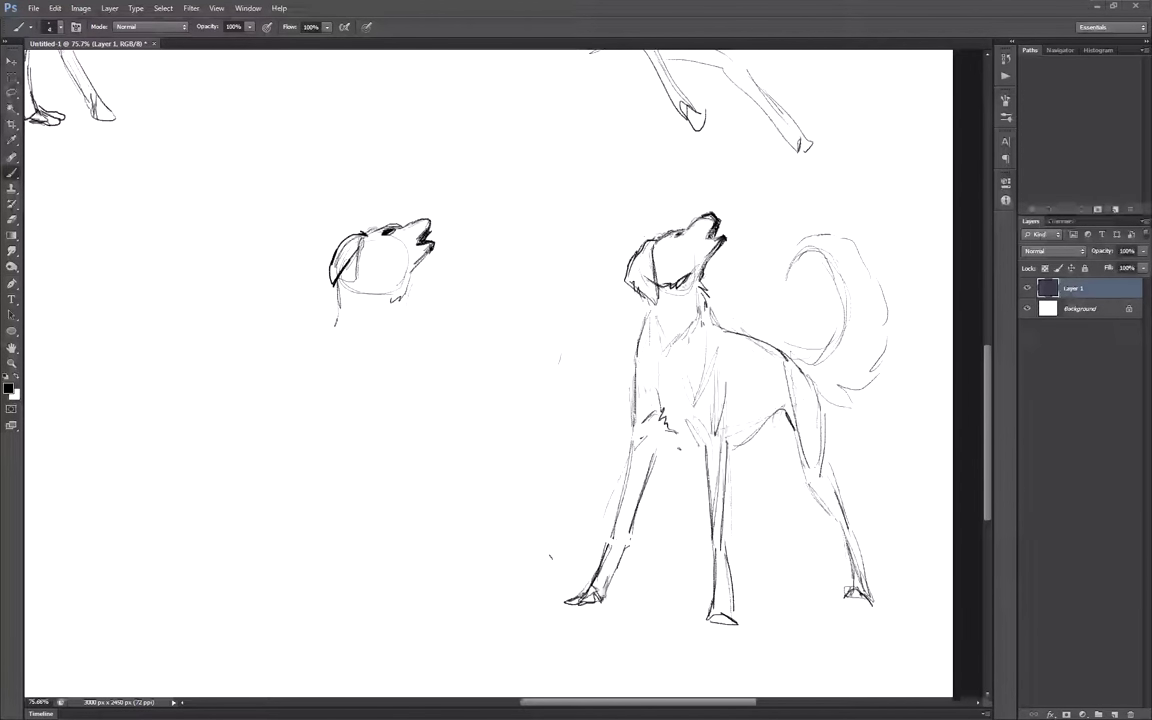
# Select the fourth dog's head, mirror it horizontally with Free Transform, and replace its ear with a cleaner drooping one
pyautogui.press('m')
pyautogui.moveTo(282, 183); pyautogui.dragTo(481, 381)
pyautogui.hotkey('ctrl', 't')
pyautogui.press('b')
pyautogui.press('e')
pyautogui.moveTo(355, 240)
pyautogui.mouseDown()
pyautogui.moveTo(310, 265)
pyautogui.moveTo(338, 288)
pyautogui.mouseUp()
pyautogui.press('b')
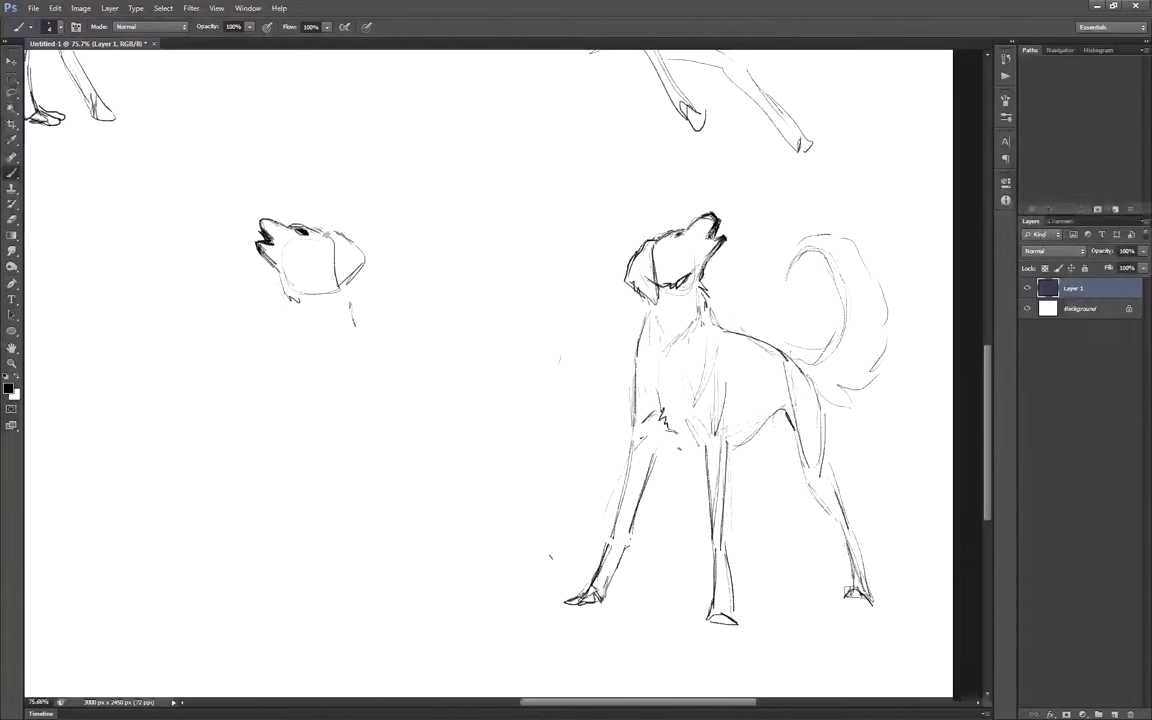
# Sketch a walking body under the mirrored head, with chest fur, forelegs, belly, hind leg and curved tail
pyautogui.moveTo(475, 474); pyautogui.dragTo(436, 520)
pyautogui.moveTo(331, 400)
pyautogui.mouseDown()
pyautogui.moveTo(313, 487)
pyautogui.moveTo(276, 539)
pyautogui.mouseUp()
pyautogui.moveTo(364, 383)
pyautogui.mouseDown()
pyautogui.moveTo(330, 474)
pyautogui.moveTo(354, 532)
pyautogui.mouseUp()
pyautogui.moveTo(304, 374)
pyautogui.mouseDown()
pyautogui.moveTo(314, 438)
pyautogui.moveTo(433, 398)
pyautogui.mouseUp()
pyautogui.moveTo(474, 480); pyautogui.dragTo(453, 537)
pyautogui.moveTo(500, 372); pyautogui.dragTo(540, 290)
# Erase the fourth dog's walking body, hind leg, tail and forelegs
pyautogui.press('e')
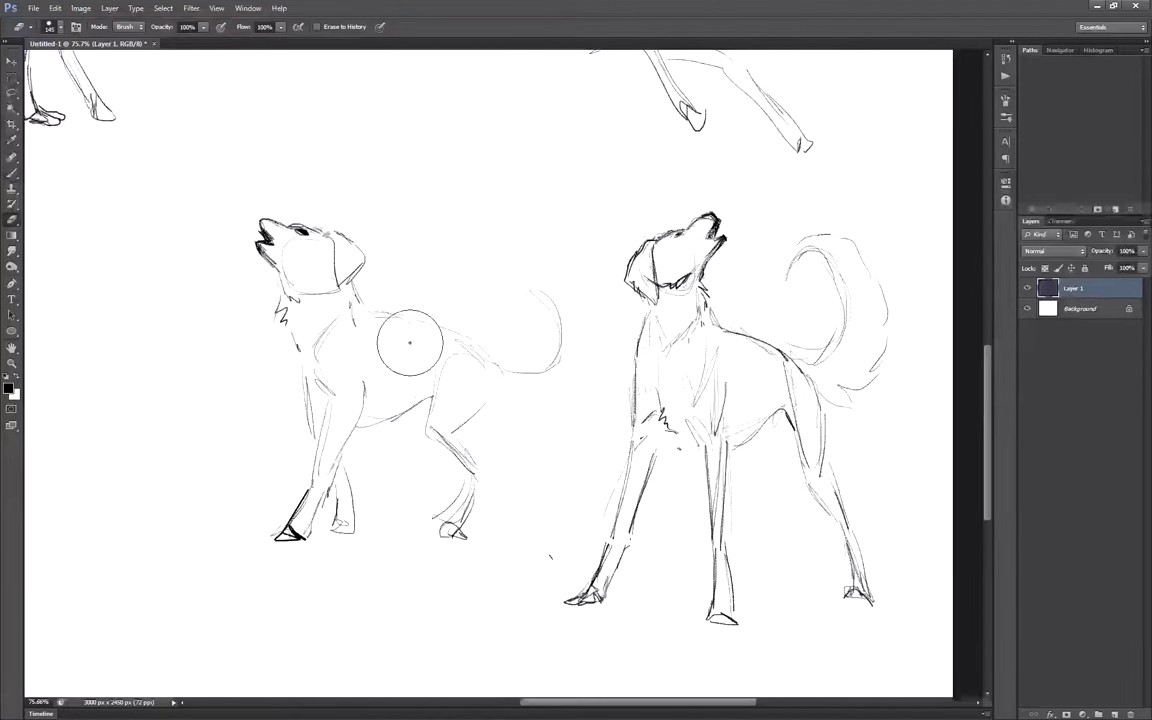
pyautogui.moveTo(409, 342); pyautogui.dragTo(460, 525)
pyautogui.press('b')
pyautogui.press('e')
pyautogui.moveTo(350, 350); pyautogui.dragTo(300, 530)
# Sketch the fourth dog sitting front-on, with pointed chest, forelegs together, splayed haunches and hind paws
pyautogui.press('b')
pyautogui.moveTo(353, 290); pyautogui.dragTo(315, 390)
pyautogui.moveTo(258, 306); pyautogui.dragTo(254, 352)
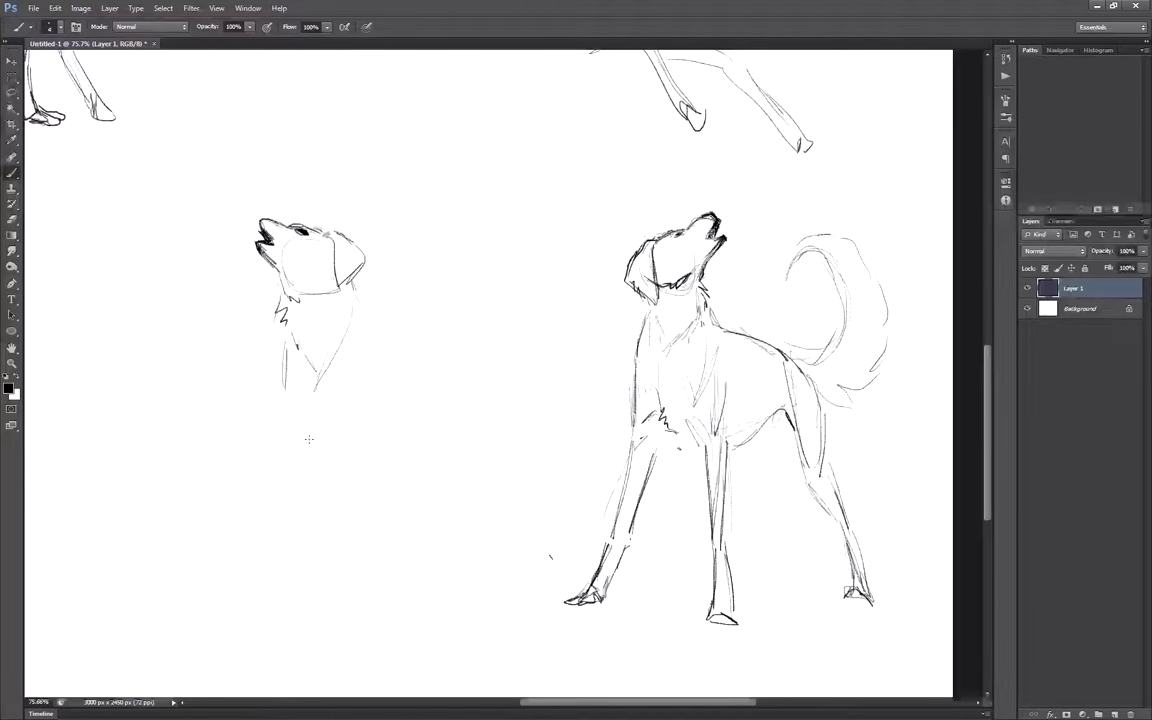
pyautogui.moveTo(312, 320); pyautogui.dragTo(326, 418)
pyautogui.moveTo(300, 446)
pyautogui.mouseDown()
pyautogui.moveTo(328, 512)
pyautogui.moveTo(277, 508)
pyautogui.mouseUp()
pyautogui.moveTo(330, 401); pyautogui.dragTo(361, 494)
pyautogui.moveTo(229, 409)
pyautogui.mouseDown()
pyautogui.moveTo(203, 494)
pyautogui.moveTo(254, 550)
pyautogui.mouseUp()
pyautogui.moveTo(254, 552); pyautogui.dragTo(213, 580)
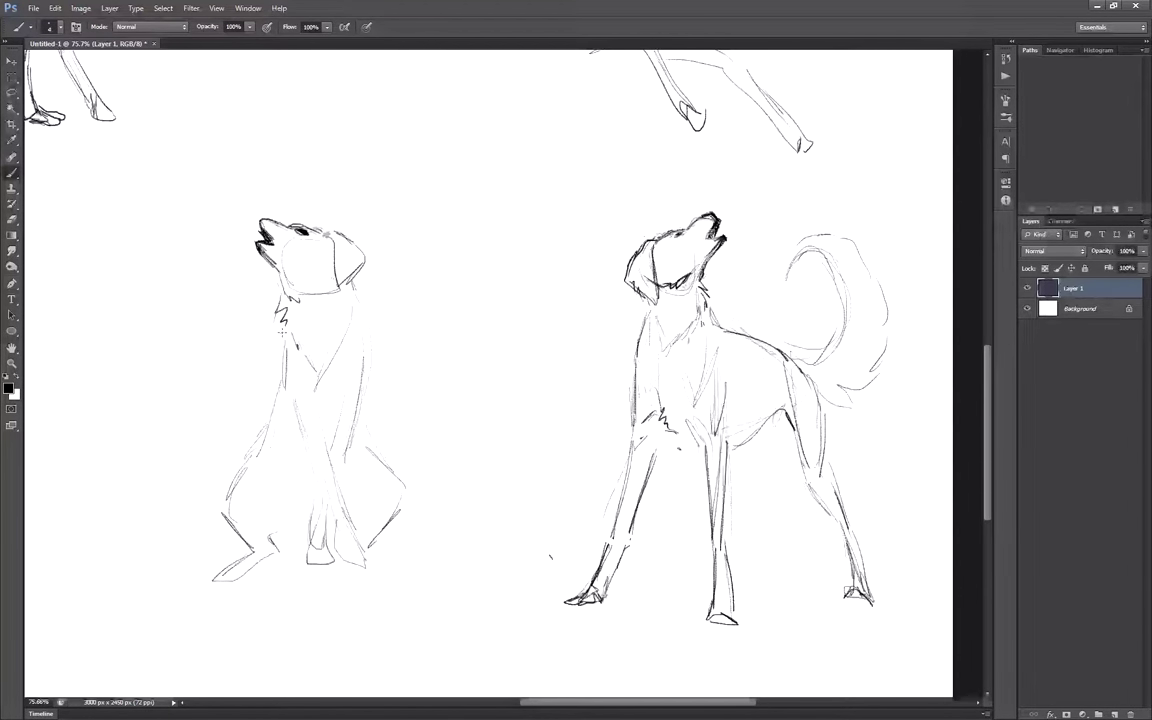
# Darken the sitting dog's shoulders, redraw the forelegs crossing with rounded front paws, and add a small hind paw
pyautogui.moveTo(283, 334); pyautogui.dragTo(266, 438)
pyautogui.moveTo(362, 332); pyautogui.dragTo(372, 374)
pyautogui.moveTo(285, 385); pyautogui.dragTo(302, 446)
pyautogui.moveTo(325, 425); pyautogui.dragTo(380, 584)
pyautogui.moveTo(297, 449); pyautogui.dragTo(328, 523)
pyautogui.moveTo(354, 450); pyautogui.dragTo(340, 585)
pyautogui.moveTo(374, 548); pyautogui.dragTo(408, 562)
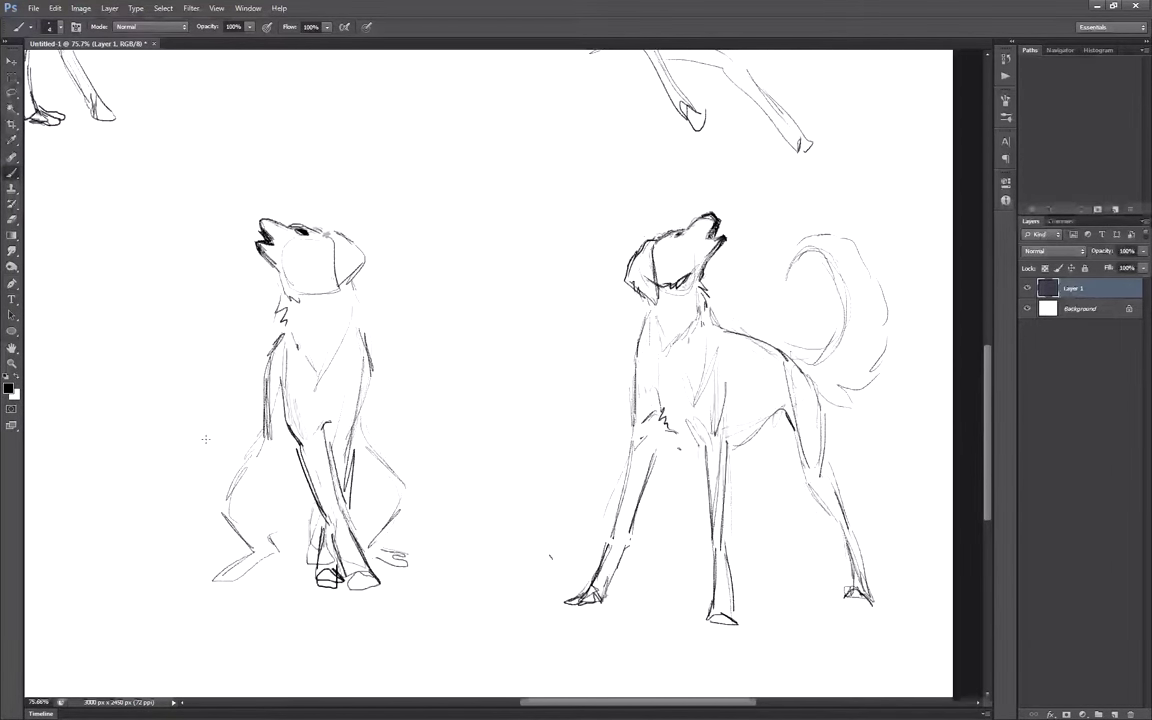
# Redraw the sitting dog's outer haunch and extended hind foot with darker strokes
pyautogui.moveTo(261, 442); pyautogui.dragTo(236, 490)
pyautogui.moveTo(235, 490); pyautogui.dragTo(238, 546)
pyautogui.moveTo(238, 548); pyautogui.dragTo(184, 576)
pyautogui.scroll(-2, 461, 582)
pyautogui.moveTo(461, 582); pyautogui.dragTo(607, 645)
# Erase the sitting dog's body, then lasso the head and mirror it horizontally with Free Transform
pyautogui.press('e')
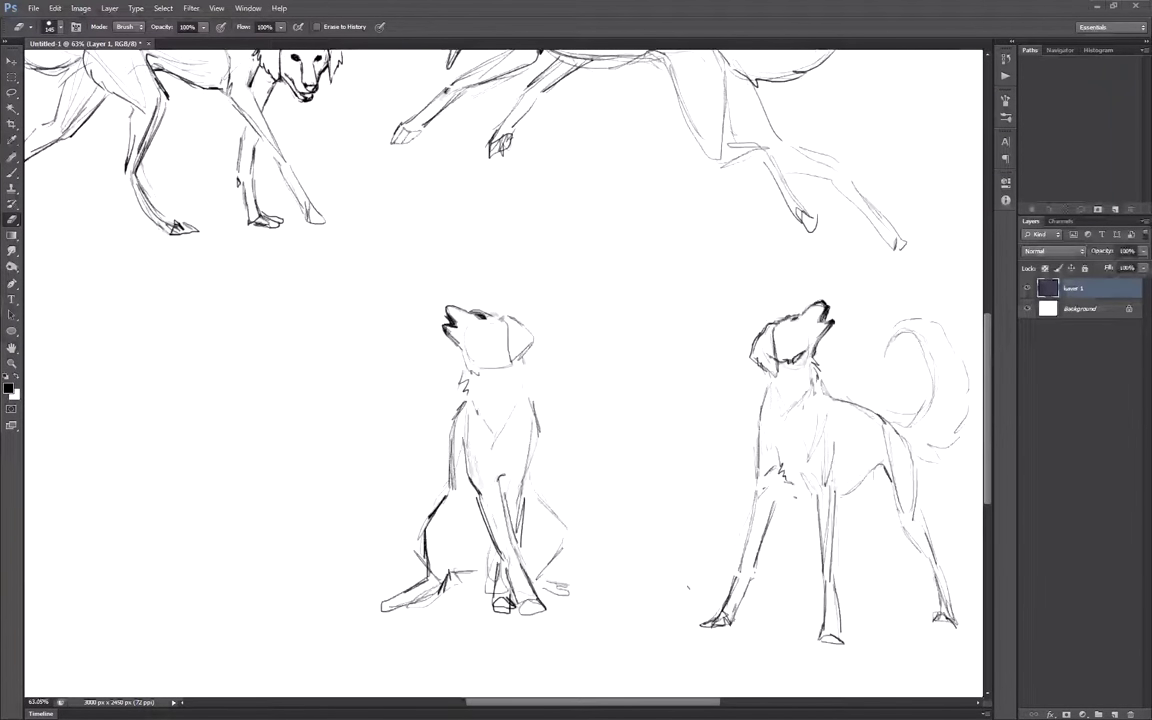
pyautogui.moveTo(441, 428); pyautogui.dragTo(520, 596)
pyautogui.press('l')
pyautogui.moveTo(436, 330); pyautogui.dragTo(440, 342)
pyautogui.hotkey('ctrl', 't')
# Retouch the fourth dog's muzzle and ear with black strokes, cleaning up stray lines in white
pyautogui.press('b')
pyautogui.moveTo(563, 324); pyautogui.dragTo(549, 348)
pyautogui.press('x')
pyautogui.moveTo(478, 340)
pyautogui.mouseDown()
pyautogui.moveTo(491, 370)
pyautogui.moveTo(502, 316)
pyautogui.mouseUp()
pyautogui.press('x')
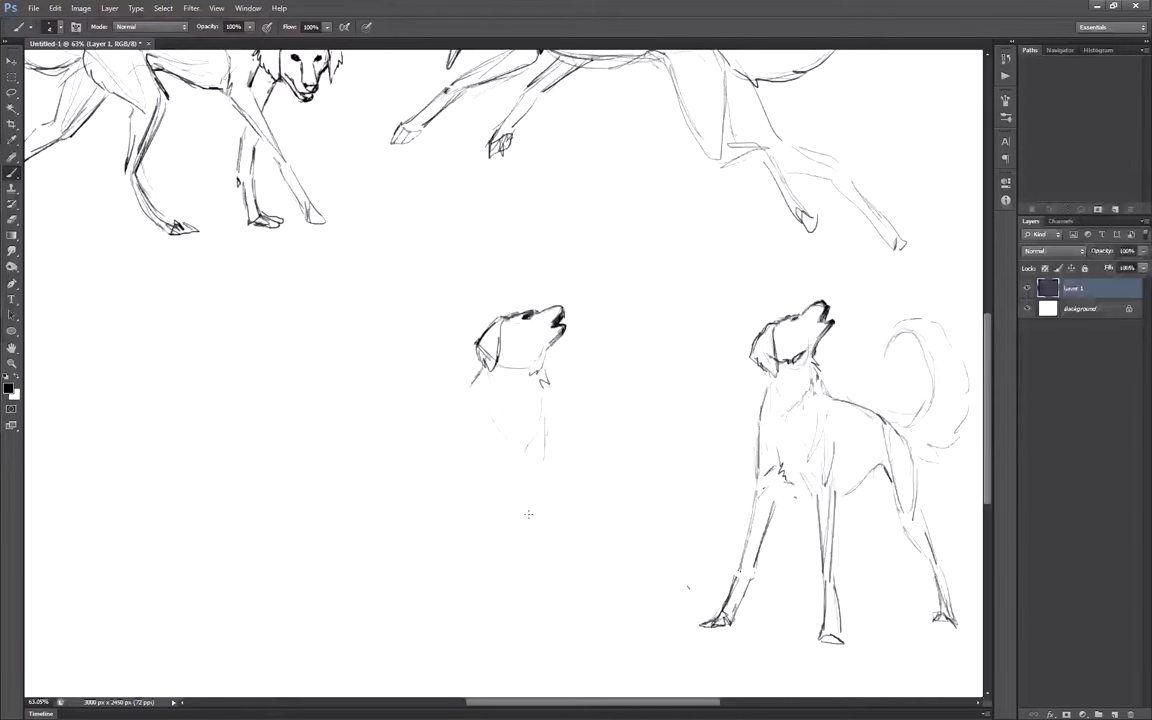
# Draw a new body under the sitting dog's mirrored head, with back, forelegs, folded haunch, hind paws and curled tail
pyautogui.moveTo(488, 514); pyautogui.dragTo(448, 521)
pyautogui.moveTo(407, 478); pyautogui.dragTo(469, 412)
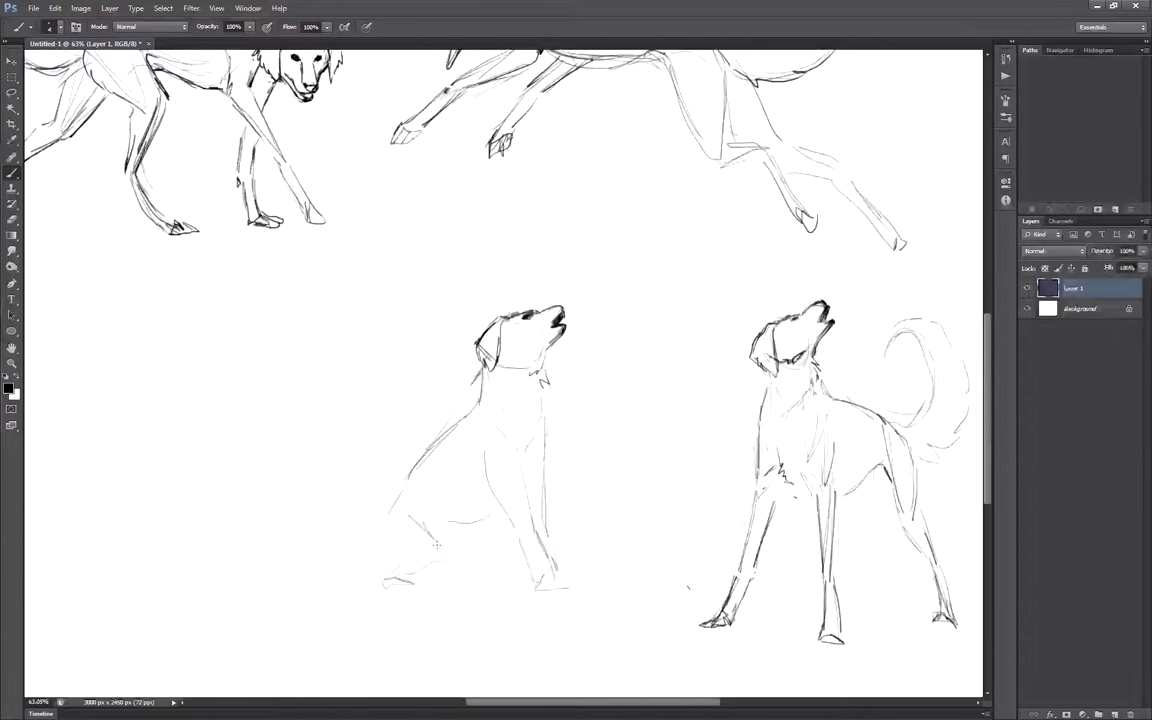
pyautogui.moveTo(436, 544); pyautogui.dragTo(364, 520)
pyautogui.moveTo(401, 498); pyautogui.dragTo(448, 556)
pyautogui.moveTo(396, 572); pyautogui.dragTo(452, 594)
pyautogui.moveTo(462, 577); pyautogui.dragTo(503, 593)
pyautogui.moveTo(363, 451); pyautogui.dragTo(358, 515)
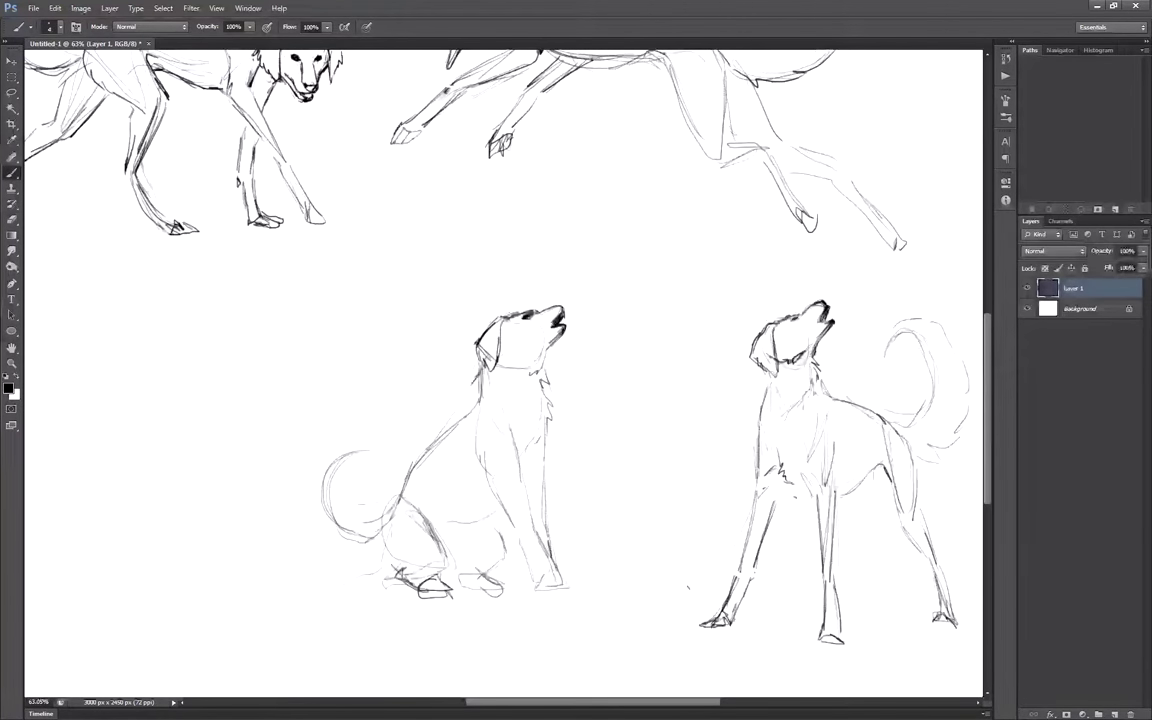
# Darken the sitting dog's back and haunch, and add a jagged neck mane and a fuller tail
pyautogui.hotkey('ctrl', 'alt', 'z')
pyautogui.moveTo(476, 345)
pyautogui.mouseDown()
pyautogui.moveTo(460, 416)
pyautogui.moveTo(390, 524)
pyautogui.mouseUp()
pyautogui.moveTo(466, 523); pyautogui.dragTo(494, 514)
pyautogui.moveTo(412, 503); pyautogui.dragTo(445, 560)
pyautogui.moveTo(444, 562); pyautogui.dragTo(419, 579)
pyautogui.moveTo(480, 574); pyautogui.dragTo(504, 596)
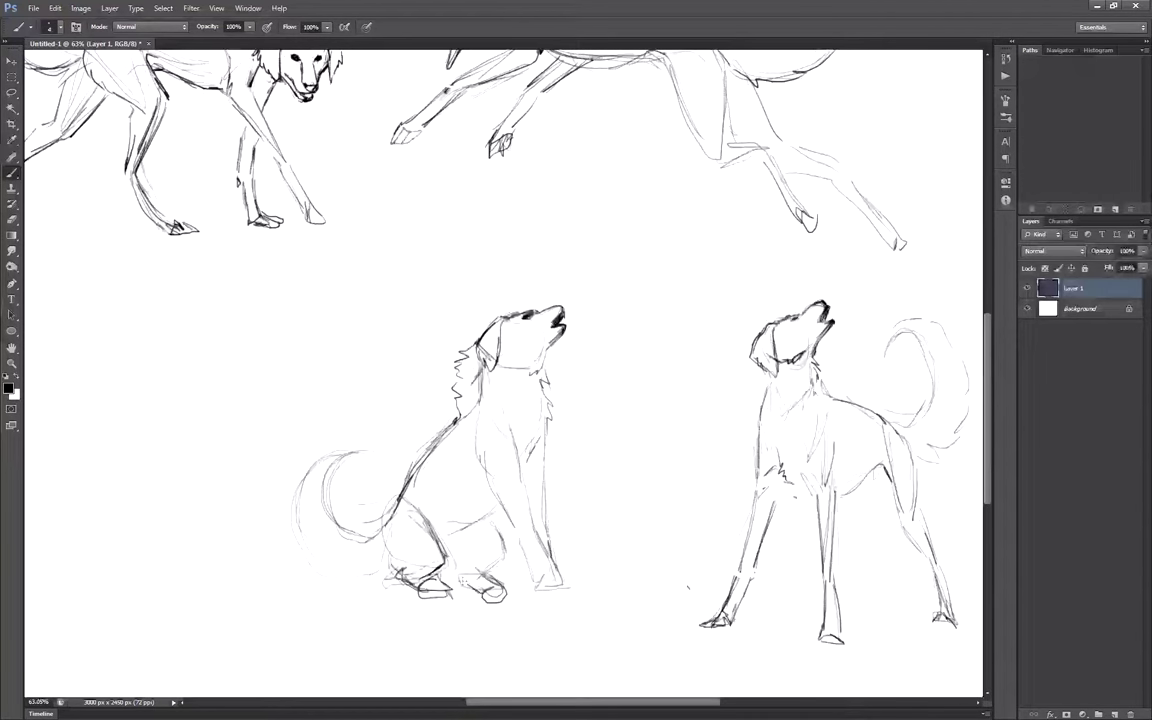
# Undo the last hind-paw strokes, redraw the sitting dog's paws, and add a fur tuft to the chest
pyautogui.hotkey('ctrl', 'alt', 'z')
pyautogui.hotkey('ctrl', 'alt', 'z')
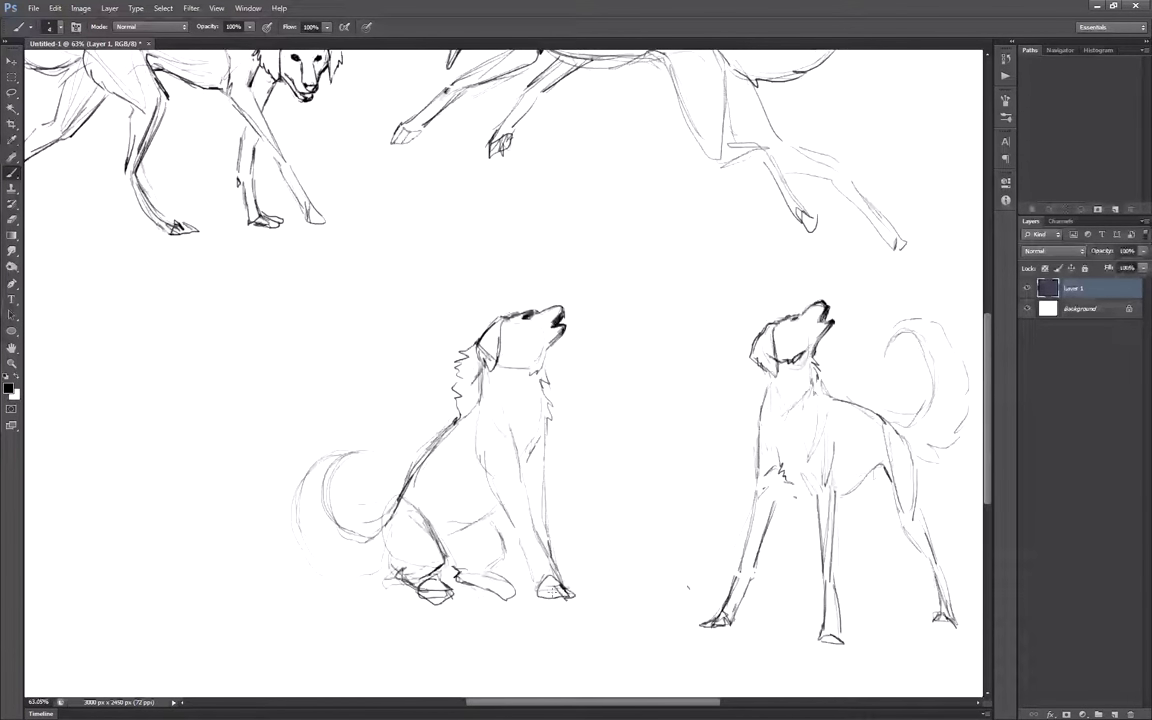
pyautogui.moveTo(538, 457); pyautogui.dragTo(521, 468)
# Place the blue body2 sprite in the gap between the upper and lower dog sketches
pyautogui.hotkey('ctrl', '0')
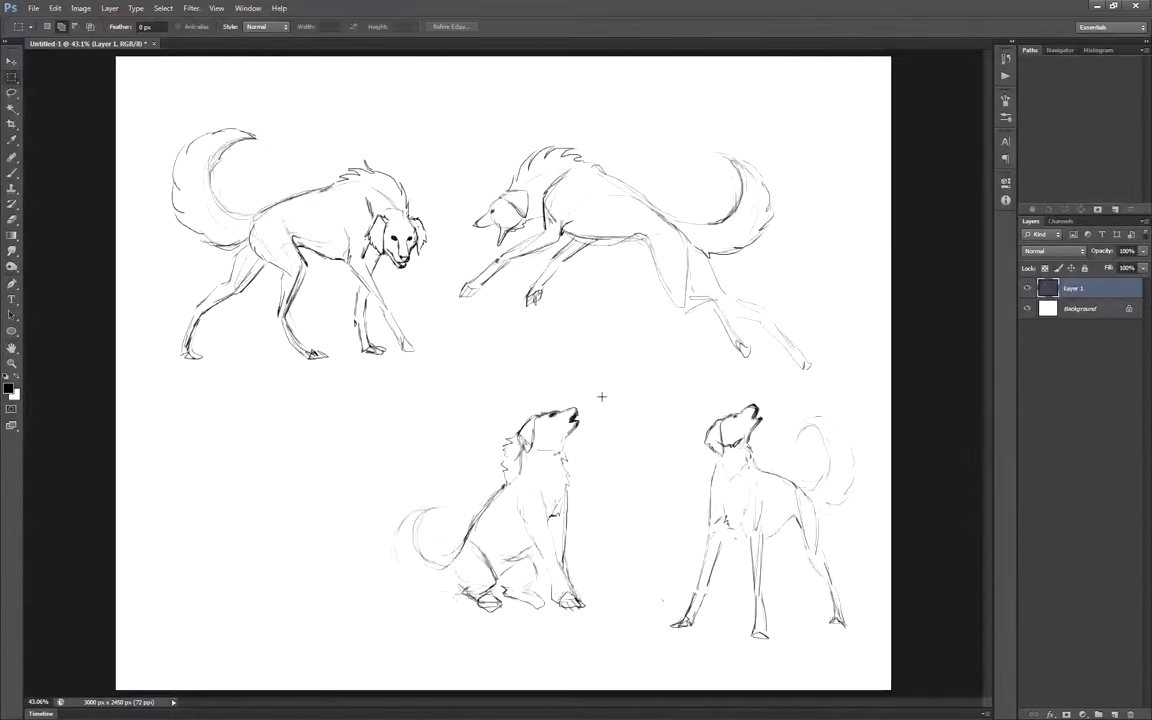
pyautogui.click(14, 88)
pyautogui.press('b')
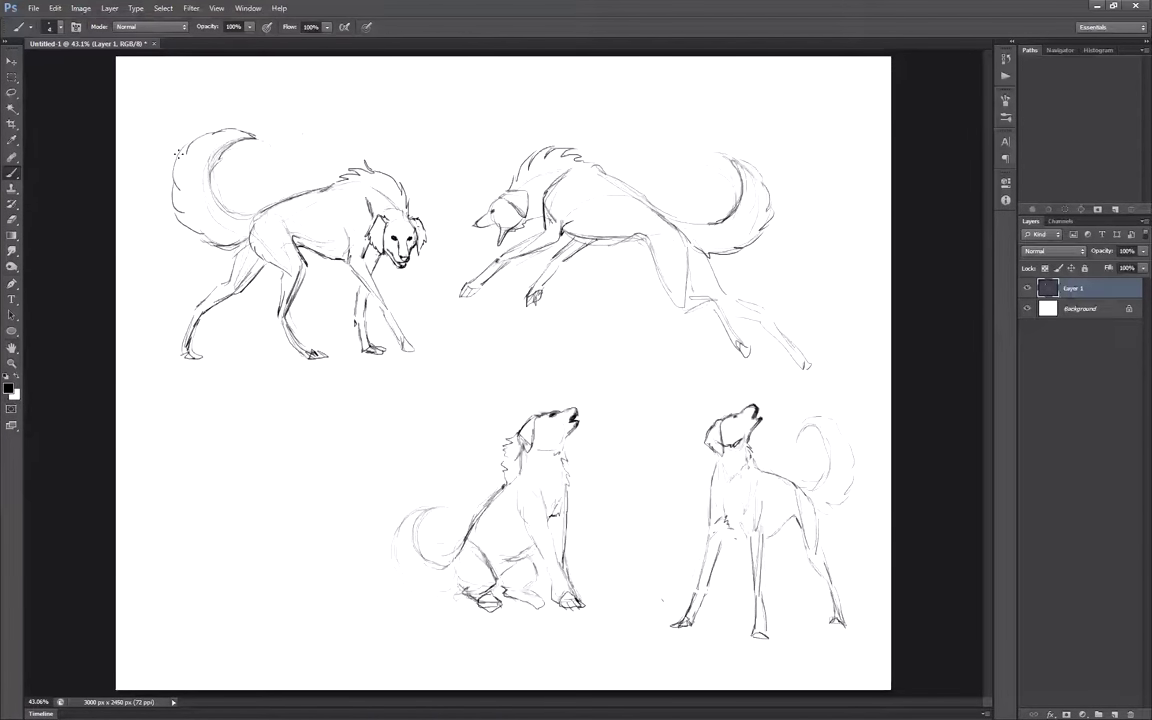
pyautogui.press('v')
pyautogui.moveTo(504, 373); pyautogui.dragTo(611, 360)
pyautogui.press('Return')
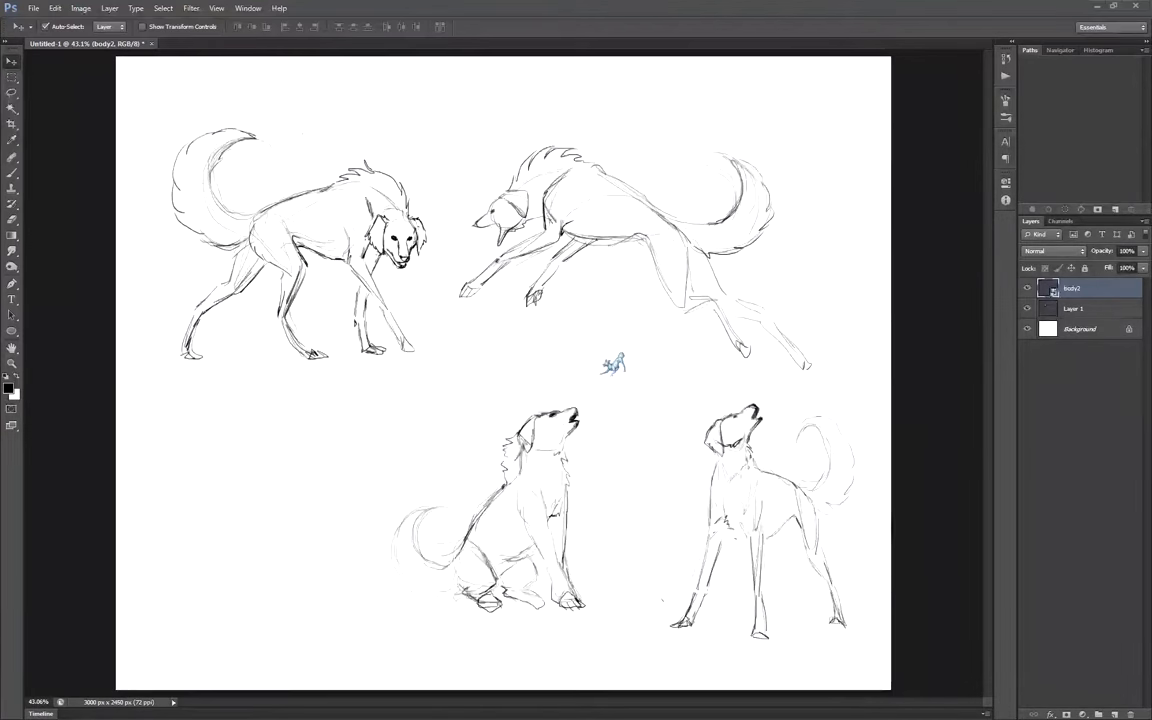
# Place the orange body4 sprite beside the blue one, fit manelong8 manes onto both, and merge the sprite layers
pyautogui.press('Return')
pyautogui.scroll(10, 607, 358)
pyautogui.moveTo(504, 373)
pyautogui.mouseDown()
pyautogui.moveTo(340, 429)
pyautogui.moveTo(699, 417)
pyautogui.mouseUp()
pyautogui.press('Return')
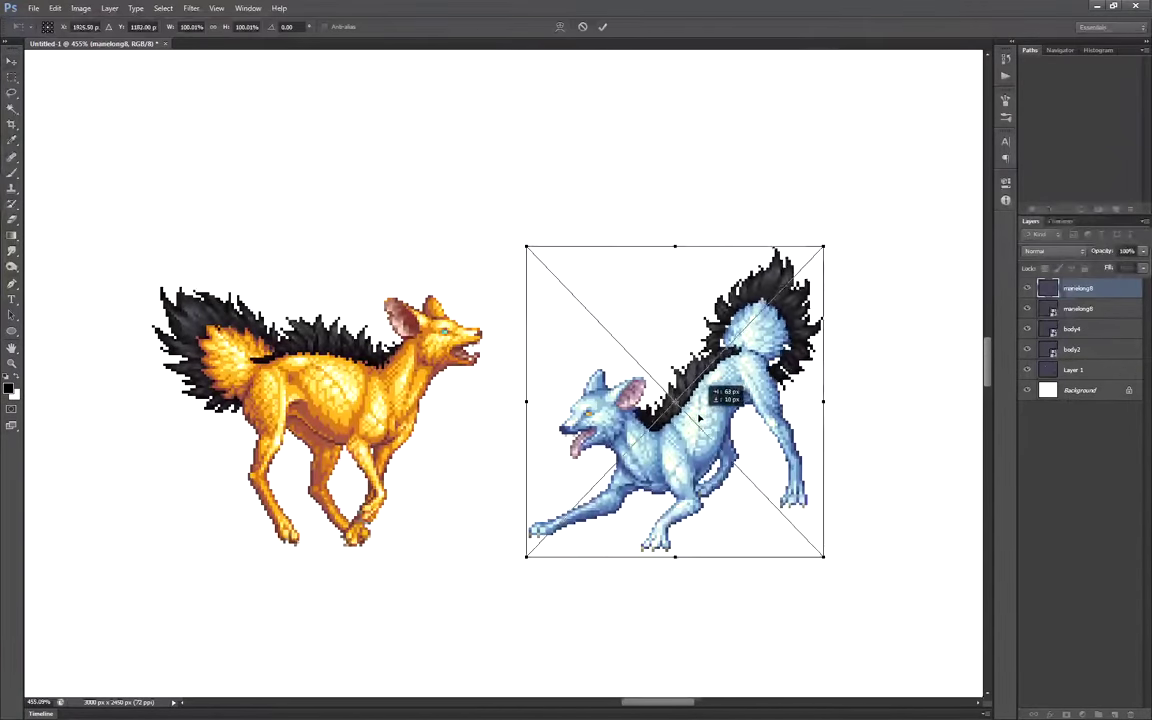
pyautogui.press('Return')
pyautogui.hotkey('ctrl', 'e')
# Lasso the leaping dog onto a new layer and start Free Transform with Bilinear interpolation
pyautogui.scroll(-10, 753, 357)
pyautogui.press('l')
pyautogui.moveTo(398, 115); pyautogui.dragTo(398, 121)
pyautogui.hotkey('ctrl', 'shift', 'j')
pyautogui.hotkey('ctrl', 't')
pyautogui.click(484, 30)
pyautogui.click(478, 54)
pyautogui.doubleClick(186, 27)
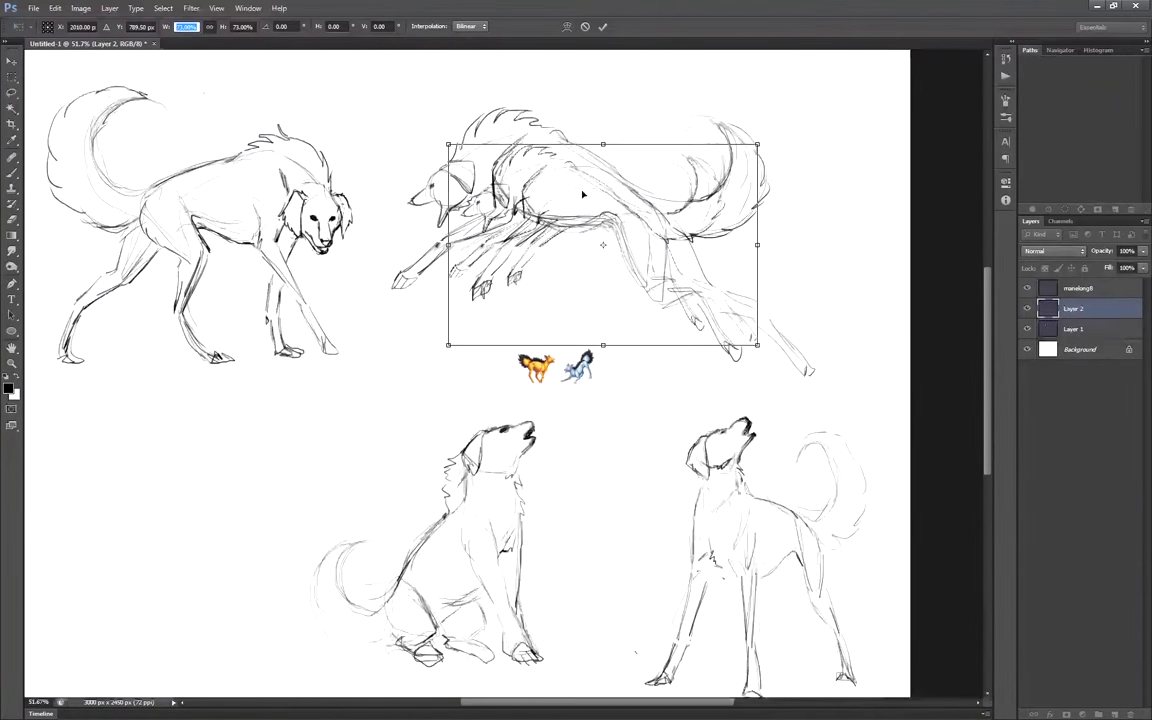
# Try a 100 px width for the separated leaping dog, then rescale it to sprite size above the blue sprite
pyautogui.write('100 px')
pyautogui.moveTo(608, 253); pyautogui.dragTo(583, 333)
pyautogui.scroll(10, 583, 334)
pyautogui.moveTo(632, 329); pyautogui.dragTo(752, 421)
pyautogui.moveTo(607, 313); pyautogui.dragTo(524, 289)
pyautogui.scroll(4, 516, 379)
pyautogui.moveTo(544, 229)
pyautogui.mouseDown()
pyautogui.moveTo(611, 277)
pyautogui.moveTo(641, 280)
pyautogui.mouseUp()
pyautogui.press('Return')
# Lasso the miniature leaping dog's front lower foreleg and try bending it downward with Free Transform
pyautogui.moveTo(687, 226); pyautogui.dragTo(682, 220)
pyautogui.moveTo(681, 150); pyautogui.dragTo(671, 147)
pyautogui.moveTo(452, 290); pyautogui.dragTo(455, 298)
pyautogui.hotkey('ctrl', 't')
pyautogui.moveTo(362, 392); pyautogui.dragTo(402, 412)
pyautogui.press('Return')
pyautogui.hotkey('ctrl', 'd')
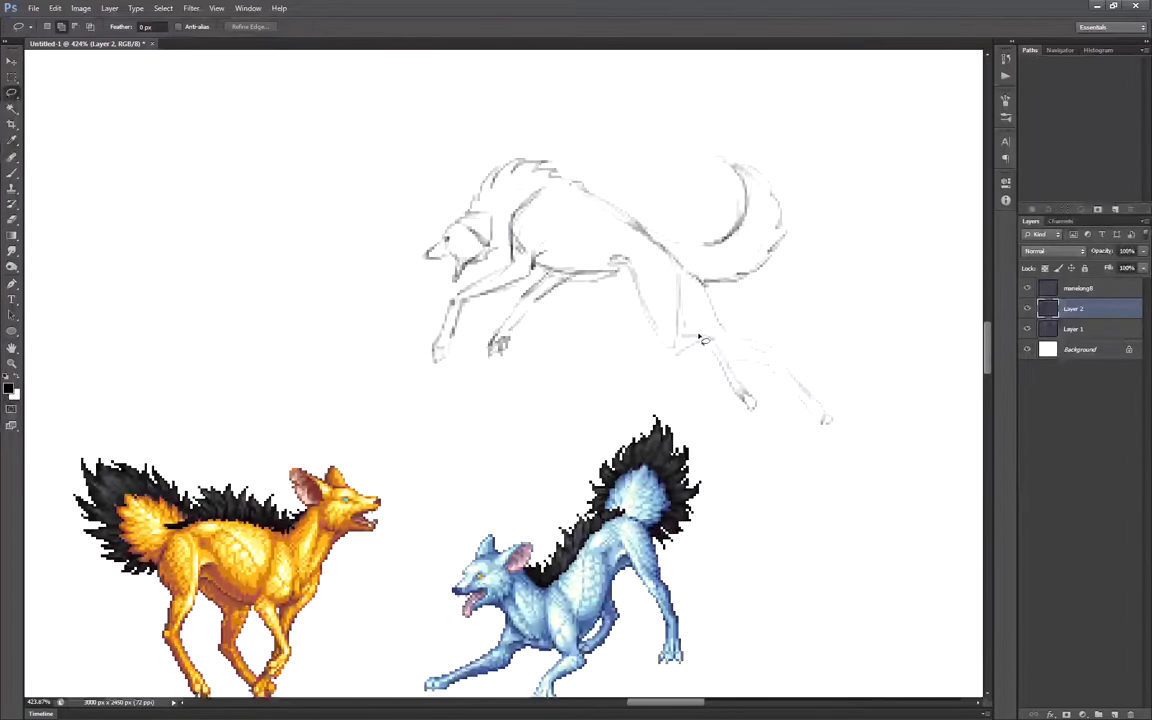
# Marquee-select the miniature leaping dog and try rotating it so its front end rises higher
pyautogui.press('m')
pyautogui.moveTo(417, 128)
pyautogui.mouseDown()
pyautogui.moveTo(777, 375)
pyautogui.moveTo(748, 383)
pyautogui.mouseUp()
pyautogui.press('Right')
pyautogui.press('Right')
pyautogui.hotkey('ctrl', 'd')
pyautogui.hotkey('ctrl', 't')
pyautogui.moveTo(411, 218); pyautogui.dragTo(440, 160)
pyautogui.moveTo(730, 291); pyautogui.dragTo(730, 271)
pyautogui.press('Return')
pyautogui.moveTo(409, 103); pyautogui.dragTo(802, 457)
pyautogui.hotkey('ctrl', 'd')
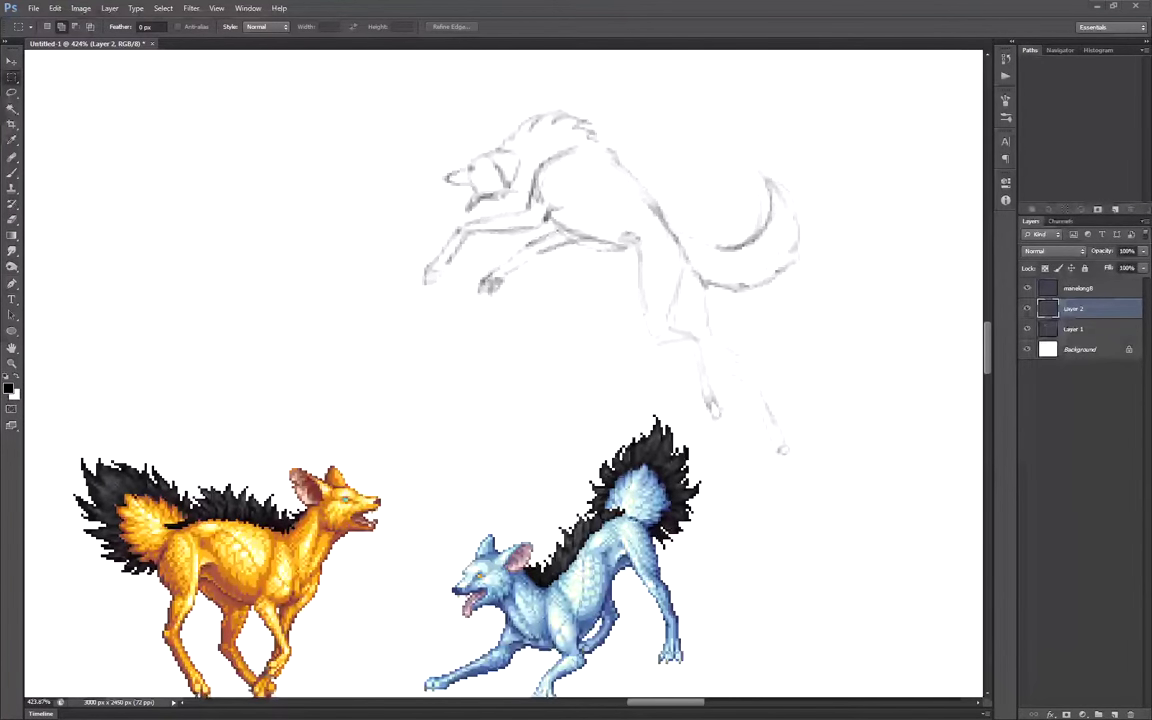
# Delete the miniature leaping dog's layer and discard a second lassoed copy
pyautogui.press('Delete')
pyautogui.scroll(-10, 661, 415)
pyautogui.press('l')
pyautogui.moveTo(470, 180); pyautogui.dragTo(475, 175)
pyautogui.hotkey('ctrl', 'j')
pyautogui.press('Delete')
pyautogui.scroll(4, 671, 445)
pyautogui.scroll(-3, 397, 280)
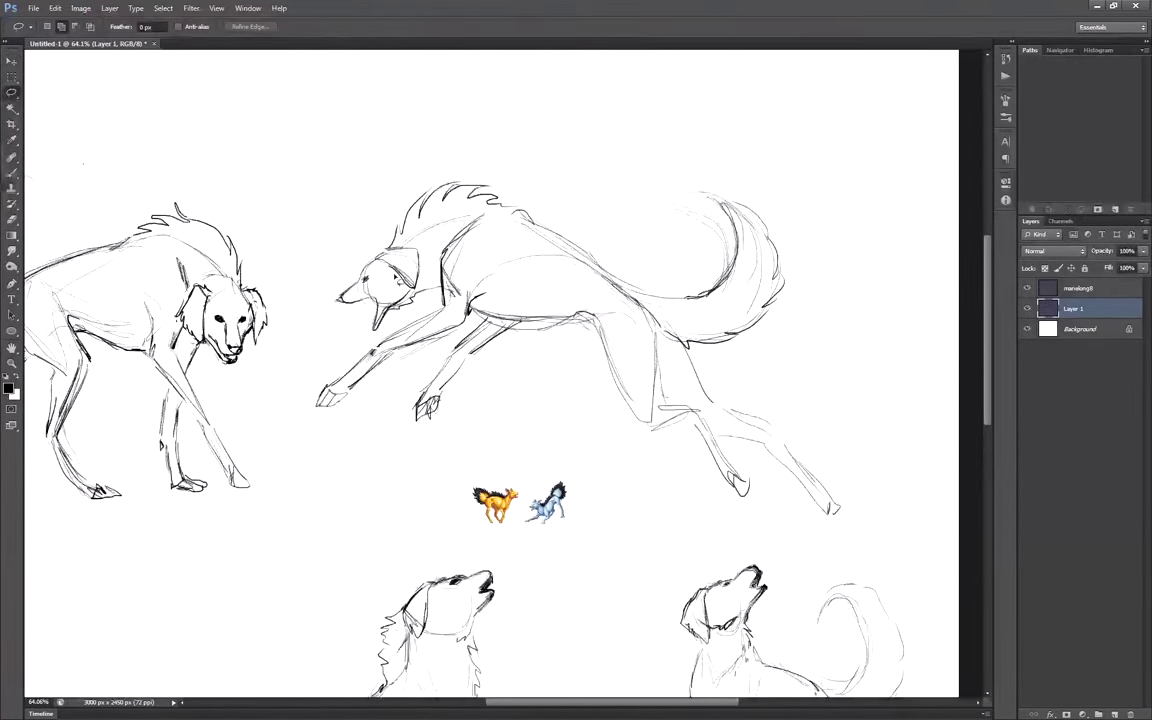
# Lasso the full-size leaping dog's tail on Layer 1 and rotate it upward over the back with Free Transform
pyautogui.moveTo(650, 318); pyautogui.dragTo(690, 350)
pyautogui.hotkey('ctrl', 't')
pyautogui.moveTo(802, 387); pyautogui.dragTo(867, 324)
pyautogui.press('Return')
pyautogui.hotkey('ctrl', 'd')
# Redraw the leaping dog's thighs and hocks with dark strokes and erase the old near hind leg lines
pyautogui.press('b')
pyautogui.moveTo(595, 278); pyautogui.dragTo(620, 404)
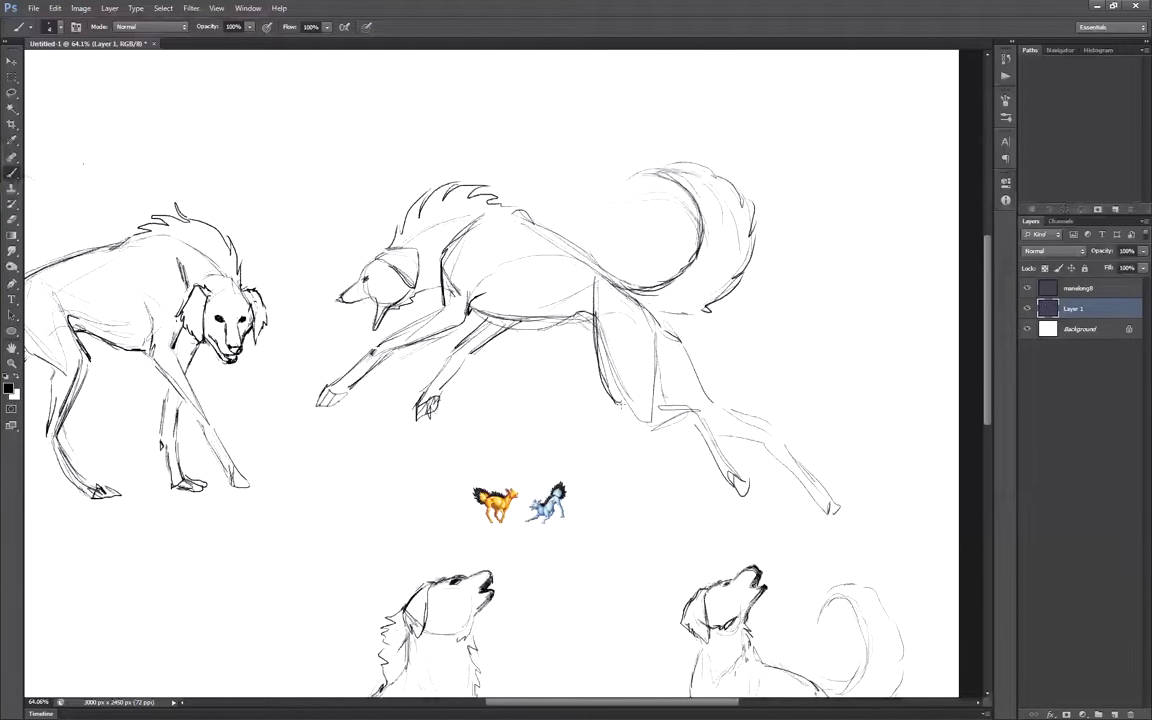
pyautogui.moveTo(655, 335); pyautogui.dragTo(690, 402)
pyautogui.moveTo(612, 400); pyautogui.dragTo(692, 409)
pyautogui.press('e')
pyautogui.moveTo(742, 488); pyautogui.dragTo(640, 424)
pyautogui.press('b')
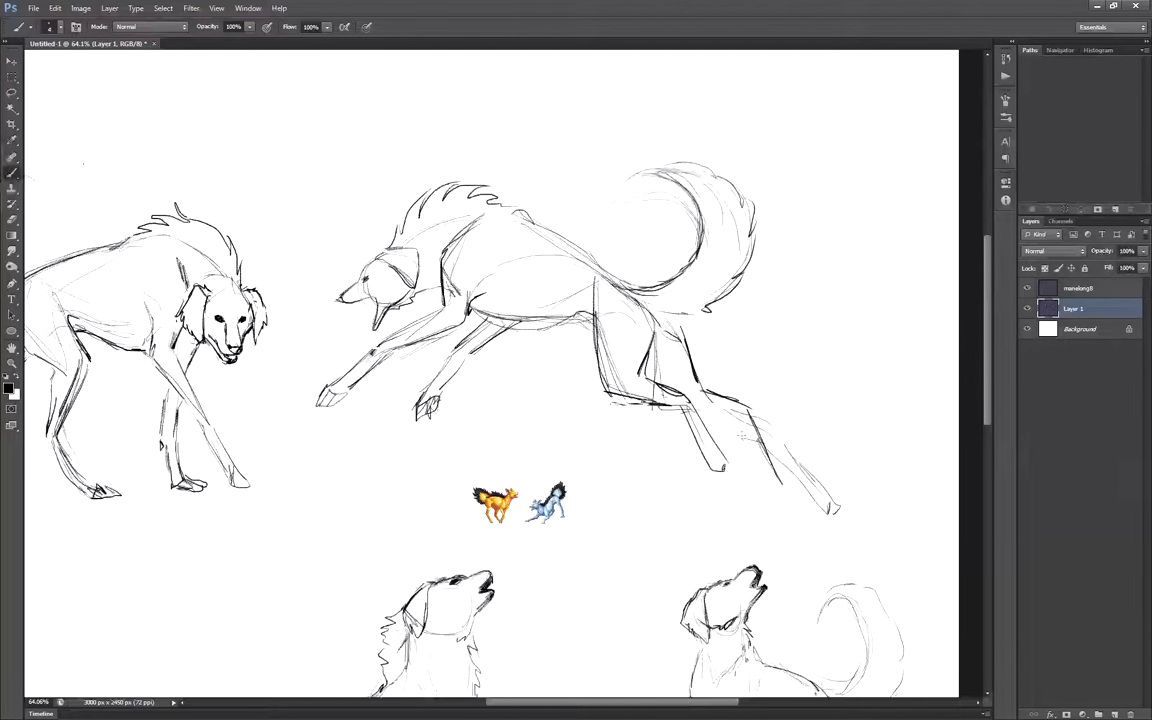
# Redraw the leaping dog's lower hind legs shorter with dark strokes, erasing the old outlines and reshaping the paws
pyautogui.moveTo(738, 422); pyautogui.dragTo(767, 486)
pyautogui.moveTo(765, 486); pyautogui.dragTo(779, 486)
pyautogui.press('e')
pyautogui.moveTo(790, 440); pyautogui.dragTo(832, 508)
pyautogui.moveTo(684, 445); pyautogui.dragTo(720, 465)
pyautogui.press('b')
pyautogui.moveTo(683, 402)
pyautogui.mouseDown()
pyautogui.moveTo(705, 461)
pyautogui.moveTo(777, 480)
pyautogui.mouseUp()
pyautogui.press('x')
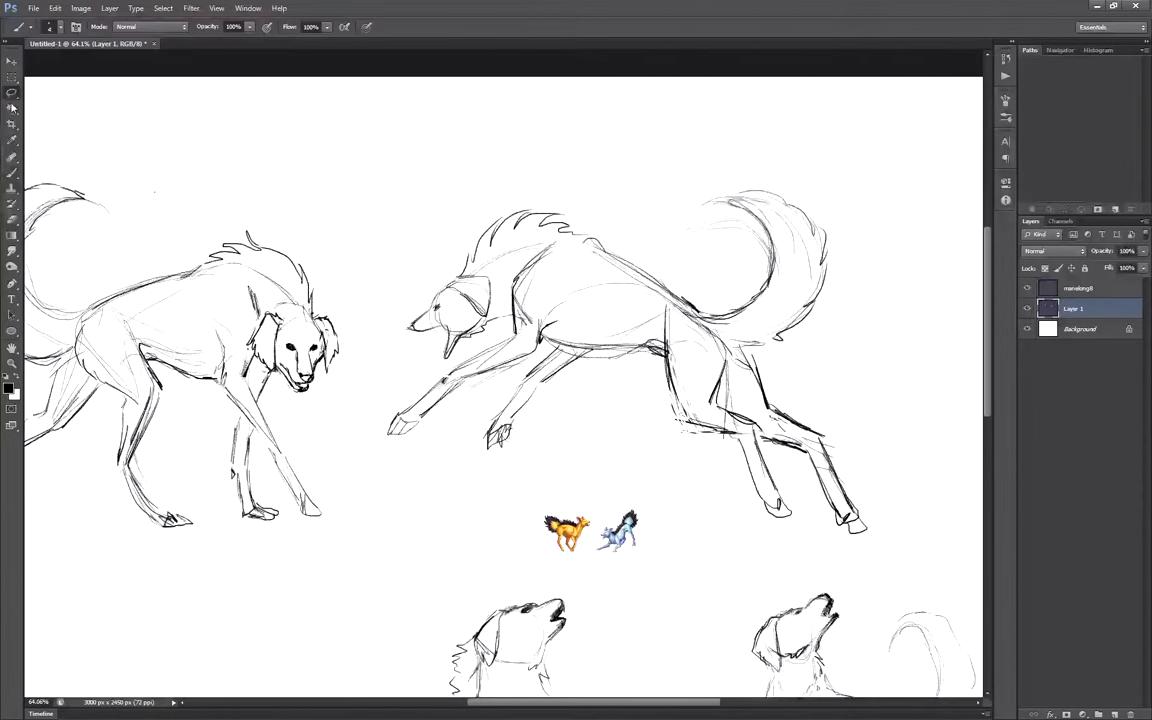
# Bend the leaping dog's front lower foreleg downward, then rotate the whole dog clockwise so its front end rises
pyautogui.press('l')
pyautogui.moveTo(450, 350); pyautogui.dragTo(470, 385)
pyautogui.hotkey('ctrl', 't')
pyautogui.moveTo(445, 402); pyautogui.dragTo(468, 421)
pyautogui.press('Return')
pyautogui.moveTo(415, 222); pyautogui.dragTo(597, 147)
pyautogui.hotkey('ctrl', 't')
pyautogui.moveTo(914, 113); pyautogui.dragTo(963, 187)
pyautogui.press('Return')
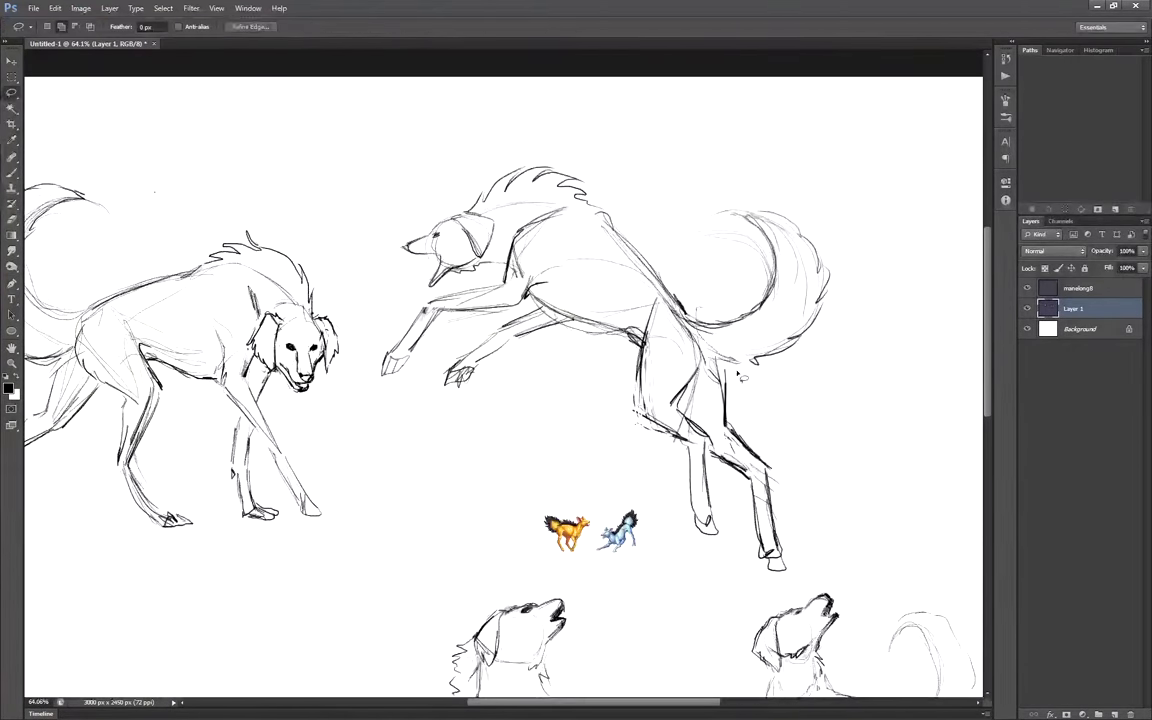
# Adjust the leaping dog's tail and swing its far lower hind leg backward with Free Transform
pyautogui.moveTo(738, 375); pyautogui.dragTo(716, 350)
pyautogui.hotkey('ctrl', 't')
pyautogui.press('Return')
pyautogui.hotkey('ctrl', 't')
pyautogui.press('Return')
pyautogui.moveTo(782, 468); pyautogui.dragTo(752, 480)
pyautogui.hotkey('ctrl', 't')
# Lasso the leaping dog's front lower foreleg and paw and shrink them with Free Transform
pyautogui.moveTo(440, 312); pyautogui.dragTo(428, 325)
pyautogui.hotkey('ctrl', 't')
pyautogui.moveTo(378, 402); pyautogui.dragTo(376, 388)
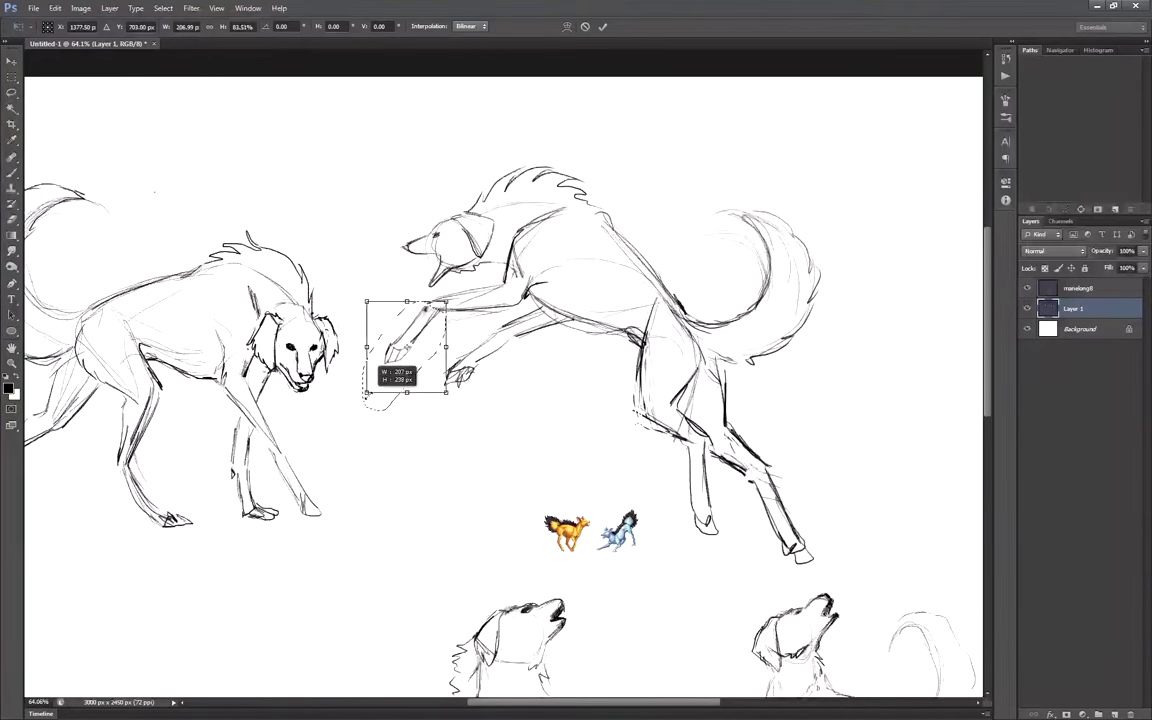
pyautogui.press('Return')
# Copy the revised leaping dog to a new layer, scale it to sprite size and position it above the blue sprite
pyautogui.moveTo(987, 265); pyautogui.dragTo(989, 279)
pyautogui.moveTo(880, 425); pyautogui.dragTo(872, 415)
pyautogui.hotkey('ctrl', 'j')
pyautogui.hotkey('ctrl', 't')
pyautogui.moveTo(819, 530); pyautogui.dragTo(434, 168)
pyautogui.moveTo(410, 145); pyautogui.dragTo(627, 434)
pyautogui.scroll(8, 636, 472)
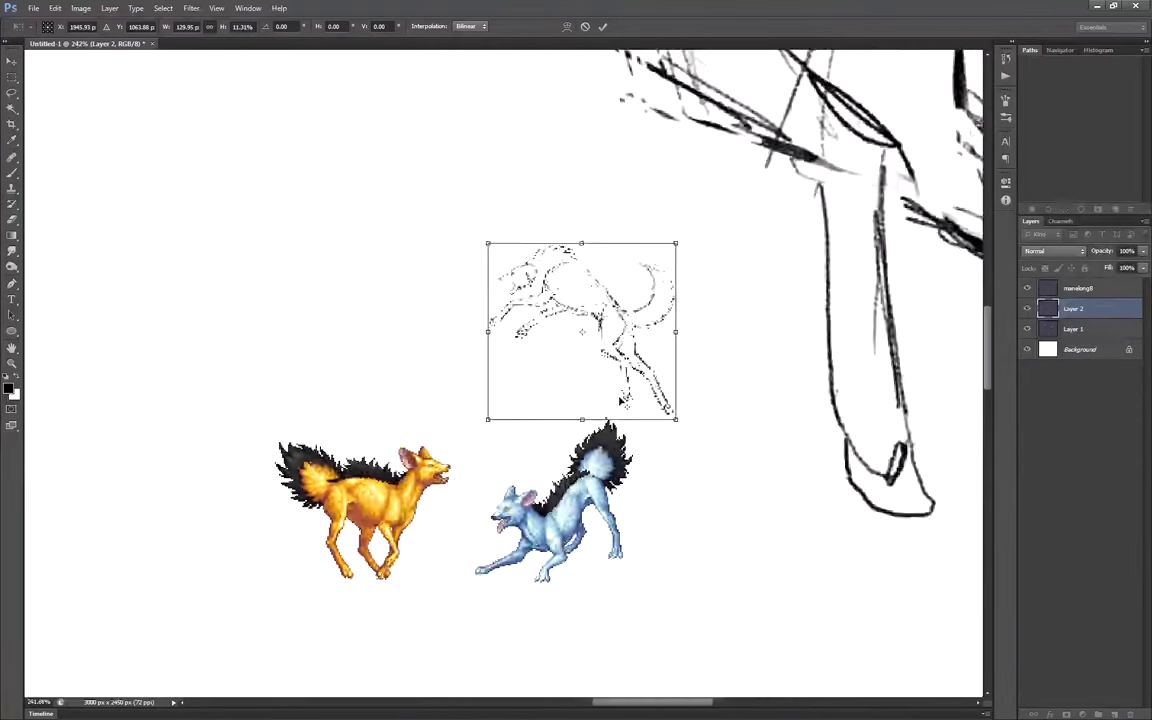
pyautogui.moveTo(706, 405); pyautogui.dragTo(738, 432)
pyautogui.moveTo(610, 305)
pyautogui.mouseDown()
pyautogui.moveTo(615, 317)
pyautogui.moveTo(571, 245)
pyautogui.mouseUp()
pyautogui.press('Return')
# Lasso the miniature leaping dog's near hind leg and adjust it with Free Transform
pyautogui.scroll(2, 537, 266)
pyautogui.hotkey('ctrl', 'd')
pyautogui.scroll(-1, 510, 262)
pyautogui.scroll(1, 530, 266)
pyautogui.moveTo(667, 376); pyautogui.dragTo(700, 386)
pyautogui.hotkey('ctrl', 't')
pyautogui.press('Return')
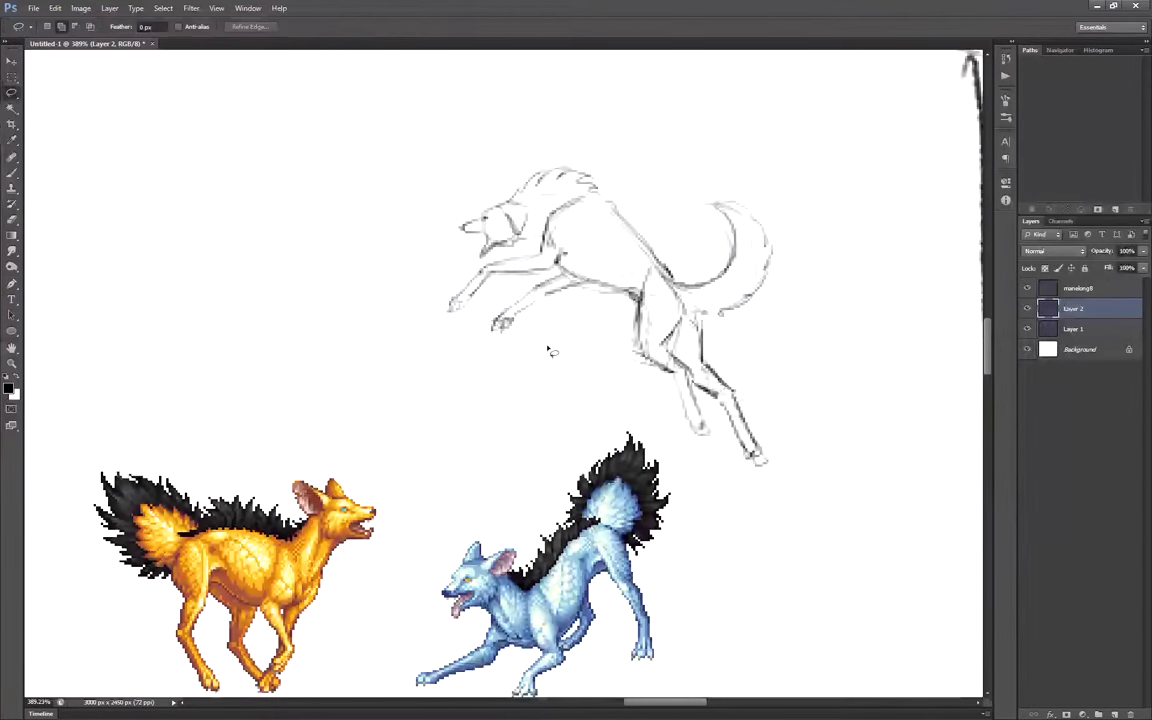
# Erase the miniature dog's near hind leg and redraw it with a fine brush, darkening the far thigh
pyautogui.click(12, 219)
pyautogui.rightClick(738, 315)
pyautogui.moveTo(645, 285); pyautogui.dragTo(685, 435)
pyautogui.click(12, 173)
pyautogui.rightClick(738, 277)
pyautogui.moveTo(659, 316); pyautogui.dragTo(690, 383)
# Erase the miniature dog's old forelegs and draw a new tucked far foreleg
pyautogui.click(12, 219)
pyautogui.moveTo(523, 266); pyautogui.dragTo(455, 300)
pyautogui.press('b')
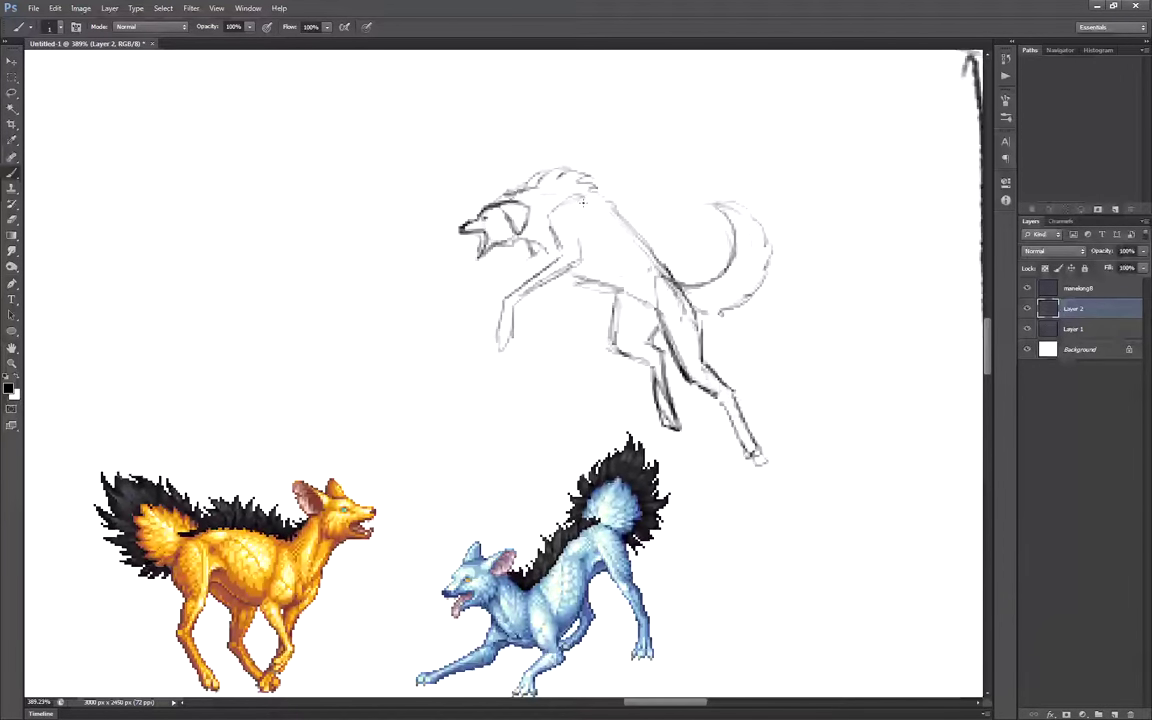
pyautogui.moveTo(526, 262); pyautogui.dragTo(468, 320)
# Erase the miniature dog's near foreleg and redraw it reaching forward, with a firmer shoulder and elbow
pyautogui.press('e')
pyautogui.moveTo(562, 255); pyautogui.dragTo(502, 345)
pyautogui.press('b')
pyautogui.moveTo(558, 214); pyautogui.dragTo(580, 246)
pyautogui.moveTo(579, 257); pyautogui.dragTo(531, 295)
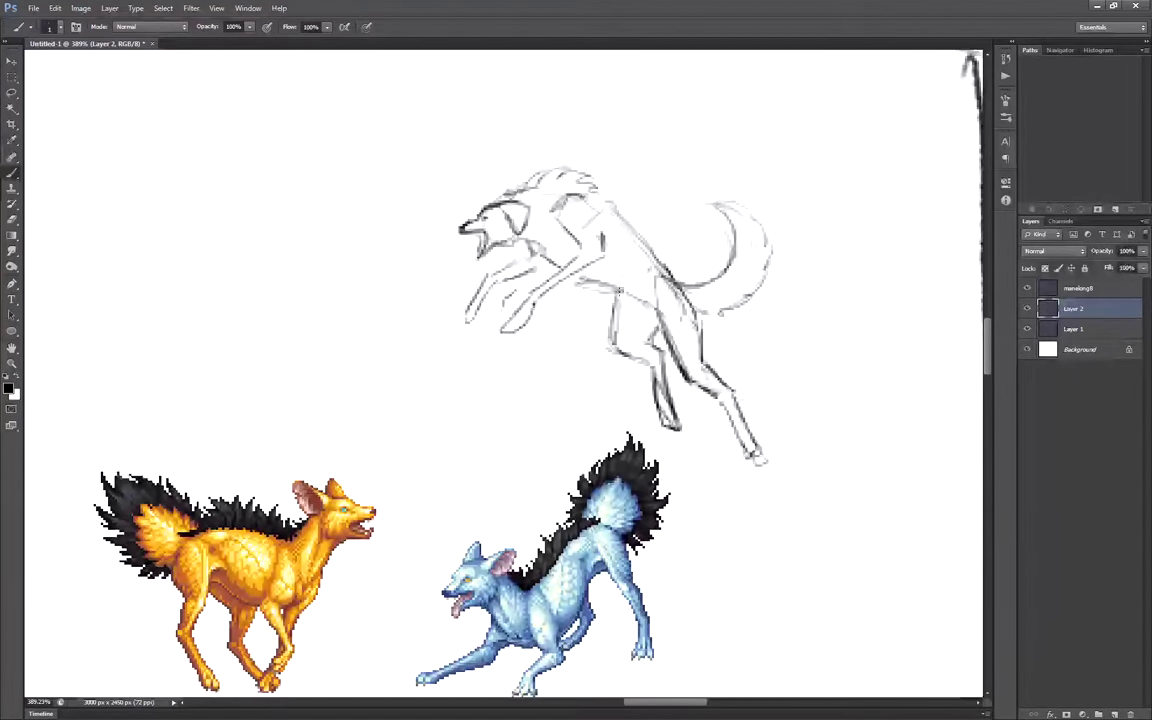
# Adjust the miniature dog's belly and hip area with the Lasso, then retouch its forepaw and back with the brush
pyautogui.moveTo(35, 210); pyautogui.dragTo(42, 187)
pyautogui.click(12, 93)
pyautogui.moveTo(620, 275)
pyautogui.mouseDown()
pyautogui.moveTo(686, 316)
pyautogui.moveTo(683, 306)
pyautogui.mouseUp()
pyautogui.hotkey('ctrl', 'd')
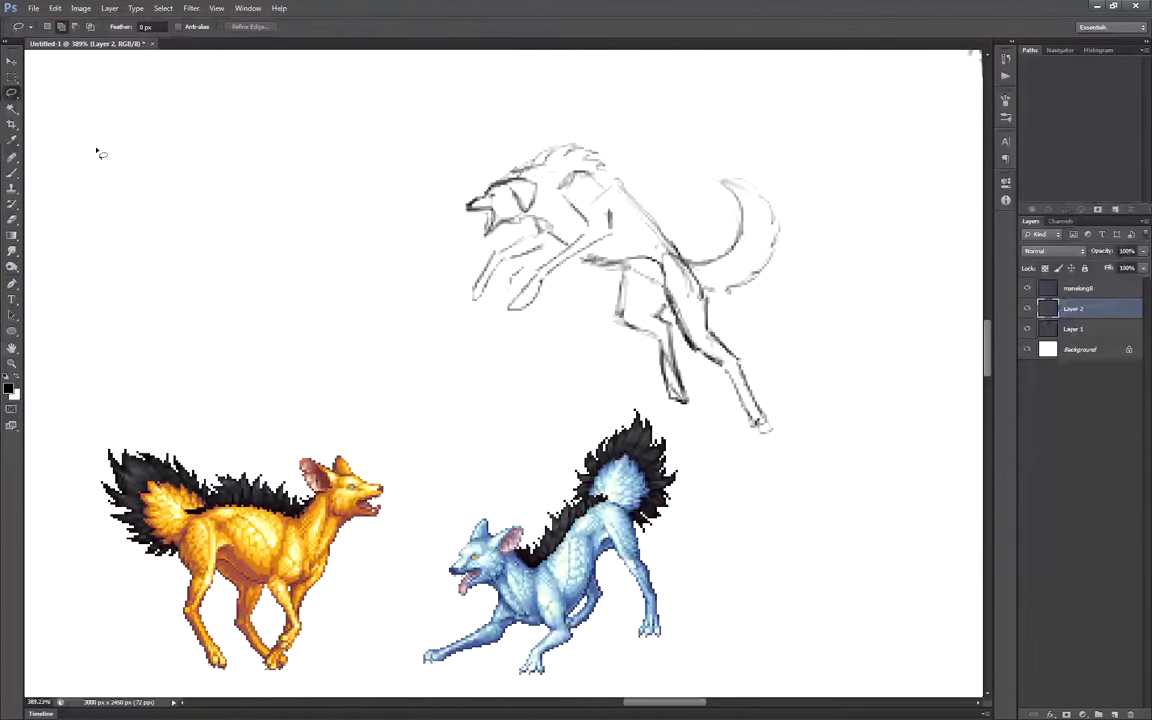
pyautogui.click(12, 173)
pyautogui.scroll(-1, 537, 308)
pyautogui.moveTo(537, 308); pyautogui.dragTo(548, 333)
pyautogui.moveTo(614, 199); pyautogui.dragTo(645, 215)
pyautogui.scroll(-5, 560, 351)
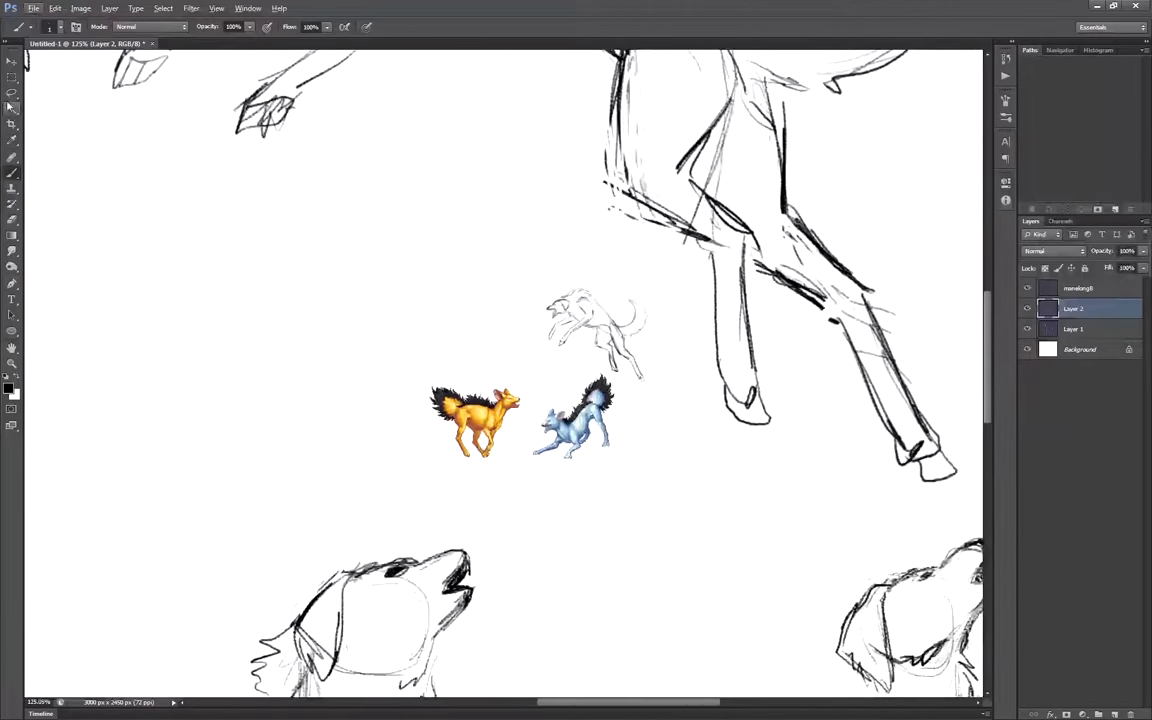
pyautogui.scroll(4, 560, 300)
pyautogui.press('m')
pyautogui.moveTo(516, 276); pyautogui.dragTo(736, 478)
pyautogui.hotkey('ctrl', 'd')
# Lasso the large walking-dog sketch on Layer 1 and duplicate it onto its own layer
pyautogui.press('l')
pyautogui.scroll(-6, 738, 470)
pyautogui.click(1073, 329)
pyautogui.moveTo(375, 152); pyautogui.dragTo(375, 162)
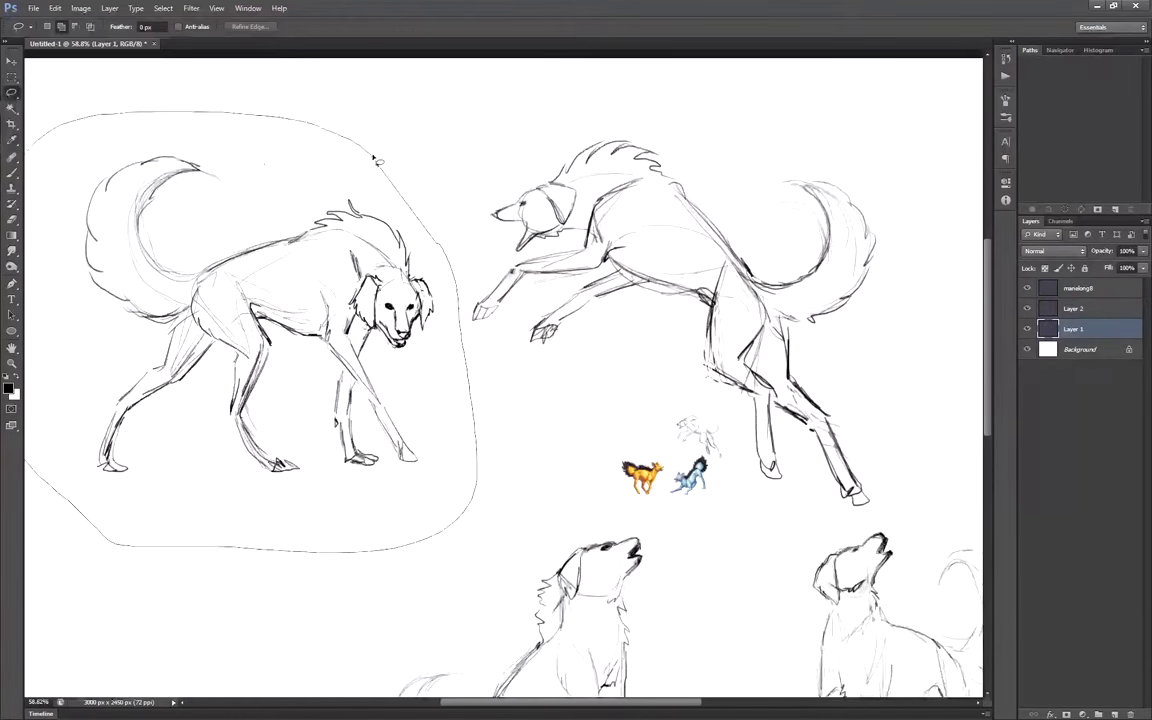
pyautogui.hotkey('ctrl', 'j')
# Shrink the walking-dog copy to sprite size and place it above the orange sprite, beside the leaping miniature
pyautogui.hotkey('ctrl', 't')
pyautogui.scroll(8, 679, 411)
pyautogui.moveTo(223, 27); pyautogui.dragTo(180, 27)
pyautogui.moveTo(478, 355); pyautogui.dragTo(622, 481)
pyautogui.scroll(8, 700, 545)
pyautogui.moveTo(166, 27); pyautogui.dragTo(160, 27)
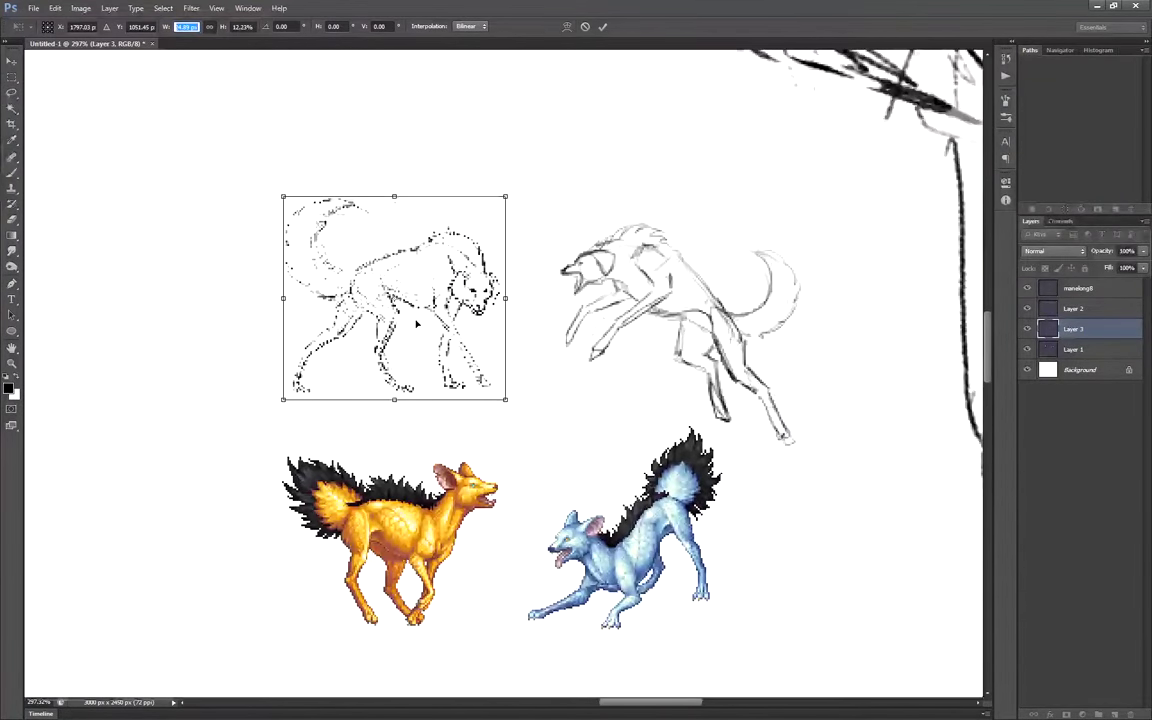
pyautogui.moveTo(418, 323); pyautogui.dragTo(425, 332)
pyautogui.press('Return')
# Readjust the walking-dog miniature's scale on Layer 3 to suit the neighbouring leaping miniature
pyautogui.press('v')
pyautogui.click(1073, 308)
pyautogui.scroll(1, 730, 260)
pyautogui.click(1073, 329)
pyautogui.click(1027, 329)
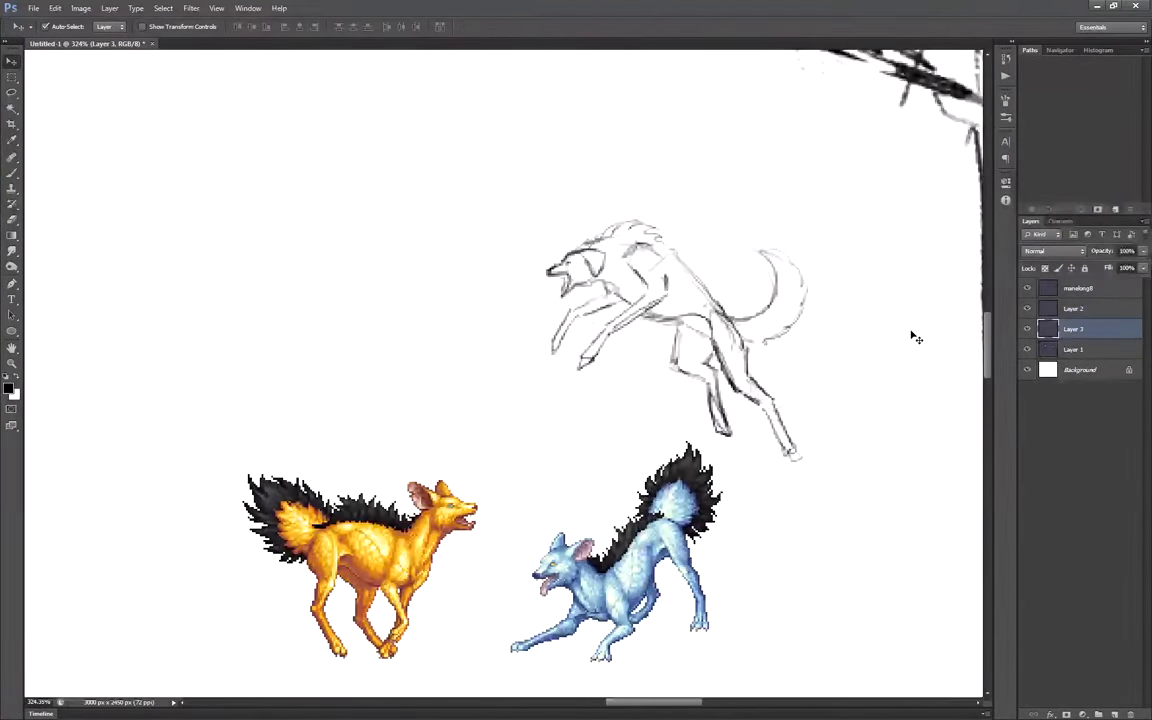
pyautogui.hotkey('ctrl', 't')
pyautogui.moveTo(166, 27); pyautogui.dragTo(171, 27)
pyautogui.press('Return')
# Raise the leaping miniature level with the walking one and clean up its lower hind paw with the Eraser
pyautogui.press('l')
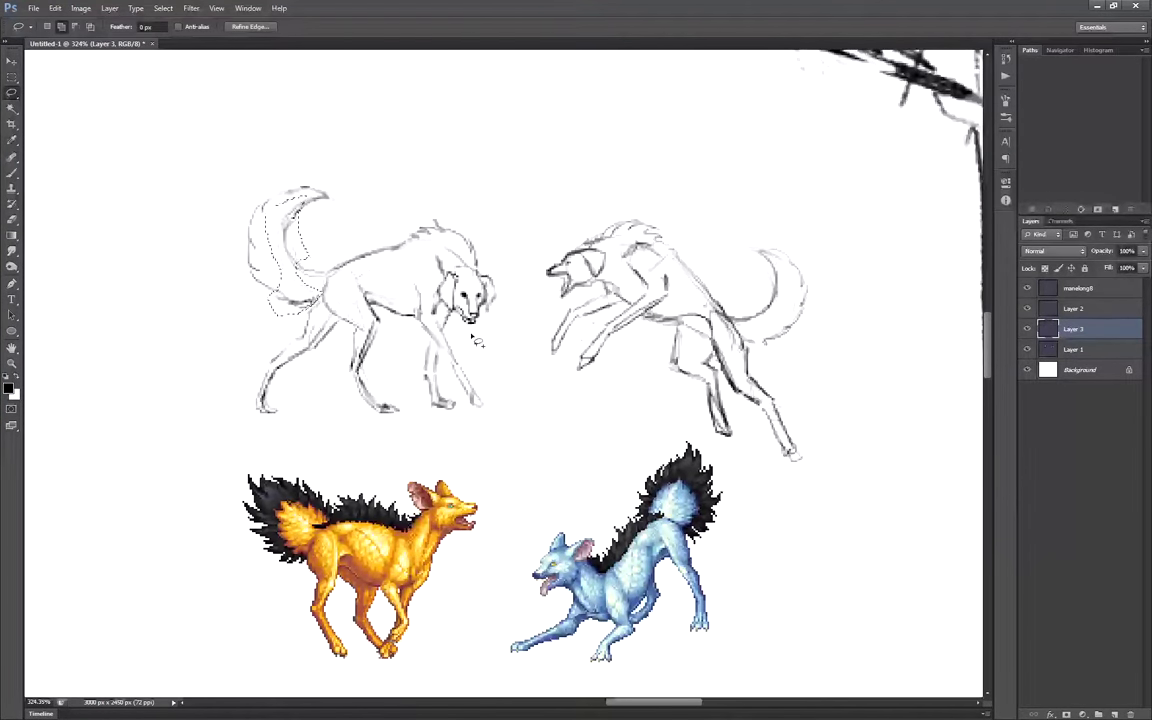
pyautogui.click(12, 61)
pyautogui.moveTo(650, 300); pyautogui.dragTo(634, 266)
pyautogui.click(12, 219)
pyautogui.moveTo(787, 430); pyautogui.dragTo(779, 438)
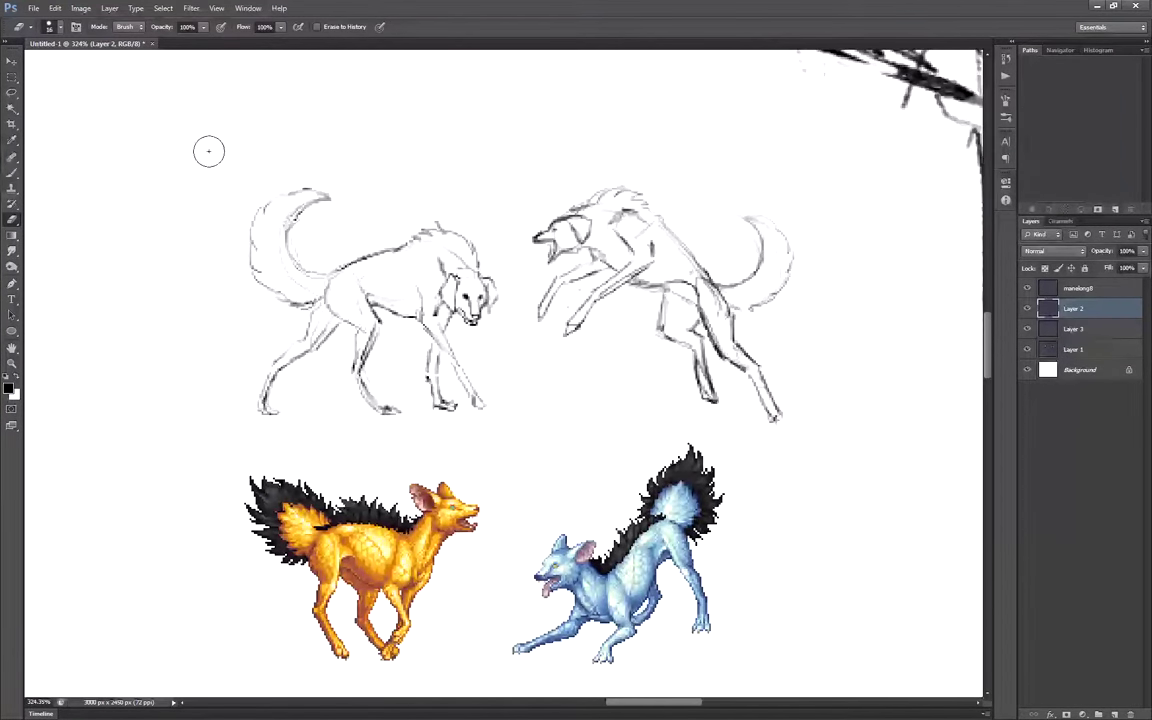
# Merge the leaping and walking miniatures into one layer, and place the seated white sprite between the two coloured sprites
pyautogui.click(12, 93)
pyautogui.click(12, 77)
pyautogui.moveTo(536, 185); pyautogui.dragTo(793, 426)
pyautogui.hotkey('ctrl', 'e')
pyautogui.press('v')
pyautogui.moveTo(539, 458); pyautogui.dragTo(490, 609)
pyautogui.press('Return')
# Select the blue sprite and shift it to the right to make room for the seated white sprite
pyautogui.click(1073, 329)
pyautogui.press('m')
pyautogui.moveTo(509, 429); pyautogui.dragTo(797, 671)
pyautogui.click(1067, 349)
pyautogui.press('Return')
pyautogui.click(1058, 291)
pyautogui.hotkey('ctrl', 'shift', 'Right')
pyautogui.hotkey('ctrl', 'shift', 'Right')
pyautogui.hotkey('ctrl', 'd')
pyautogui.click(1053, 311)
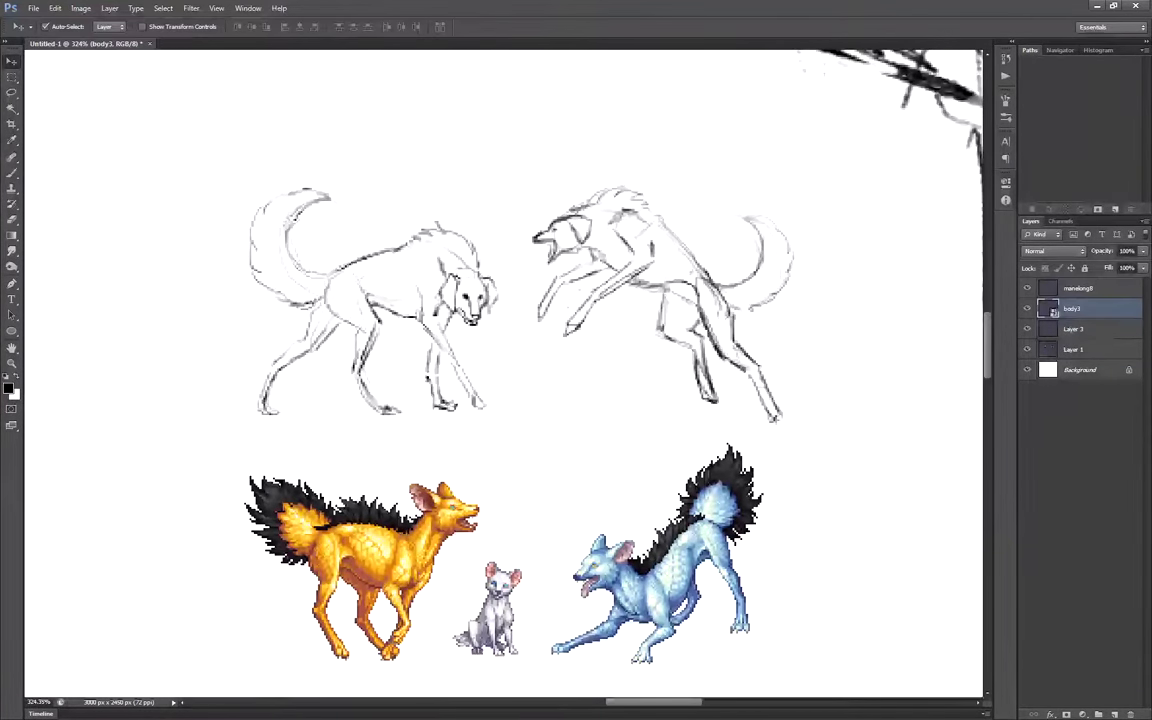
# Copy the large seated howling-dog sketch and shrink it, mirrored, beside the seated white sprite
pyautogui.moveTo(518, 394); pyautogui.dragTo(494, 631)
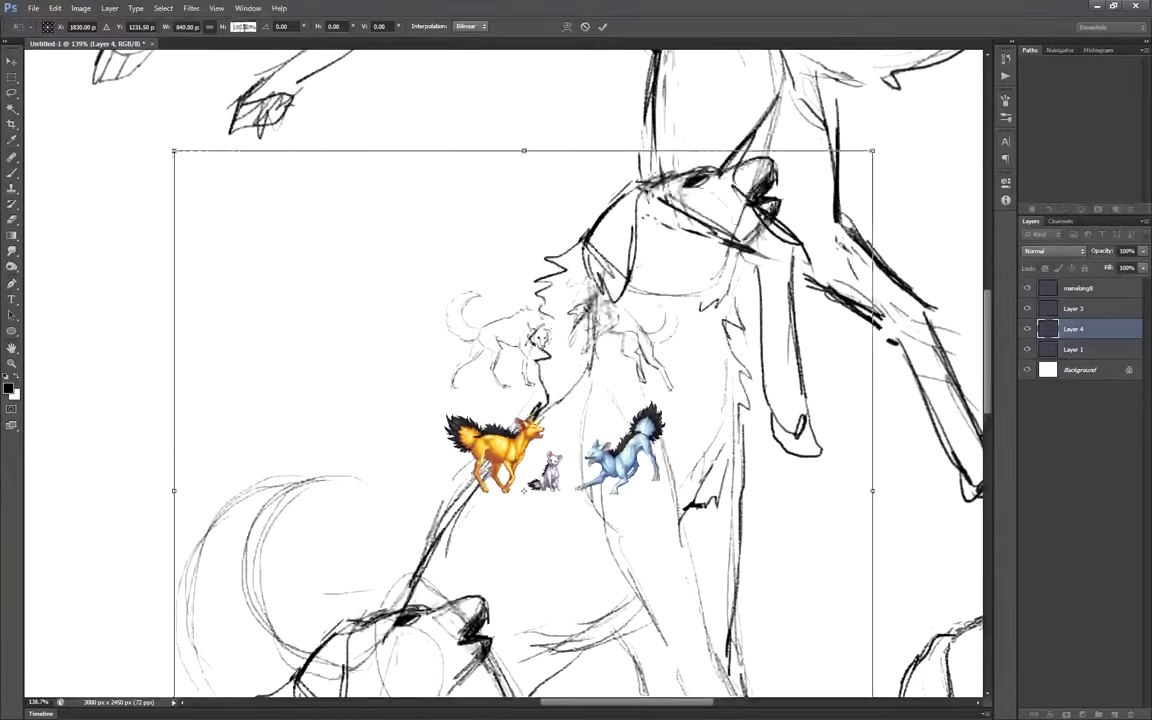
pyautogui.moveTo(535, 515); pyautogui.dragTo(577, 424)
pyautogui.scroll(6, 582, 430)
pyautogui.moveTo(555, 365)
pyautogui.mouseDown()
pyautogui.moveTo(619, 421)
pyautogui.moveTo(580, 556)
pyautogui.mouseUp()
pyautogui.moveTo(640, 487); pyautogui.dragTo(643, 493)
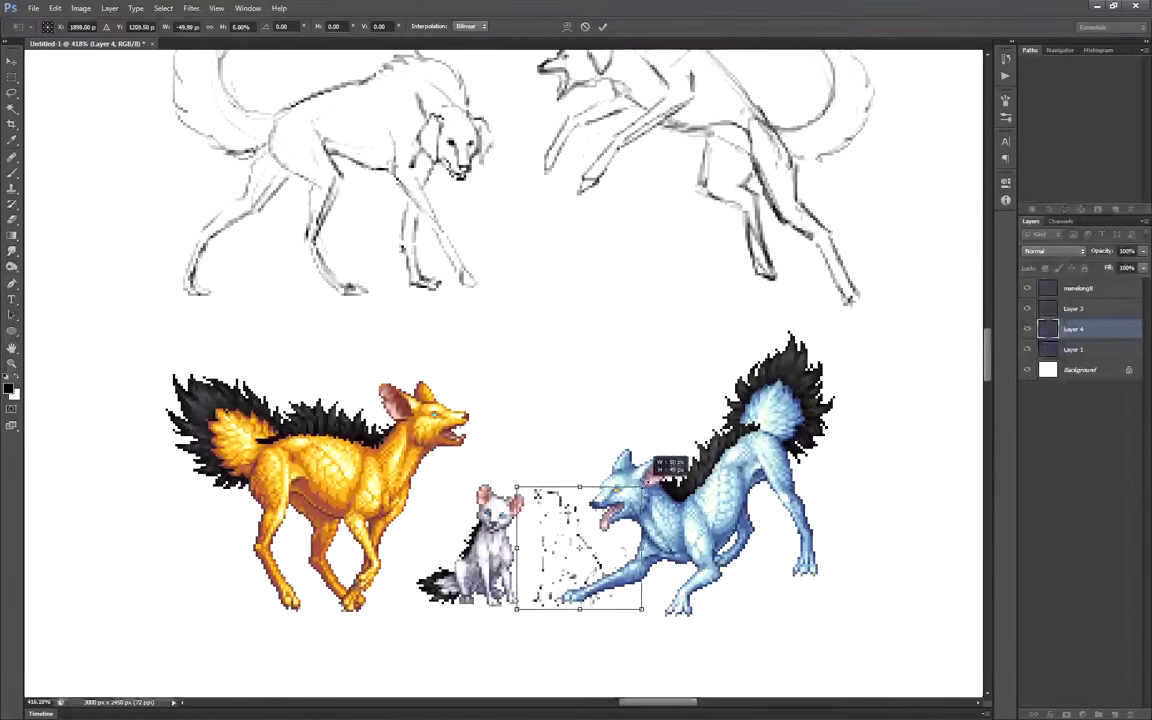
pyautogui.press('Return')
# Move the seated-dog miniature up into the gap between the walking and leaping miniatures
pyautogui.hotkey('ctrl', 't')
pyautogui.moveTo(576, 560); pyautogui.dragTo(571, 338)
pyautogui.hotkey('ctrl', '-')
pyautogui.press('Return')
pyautogui.moveTo(641, 420); pyautogui.dragTo(609, 383)
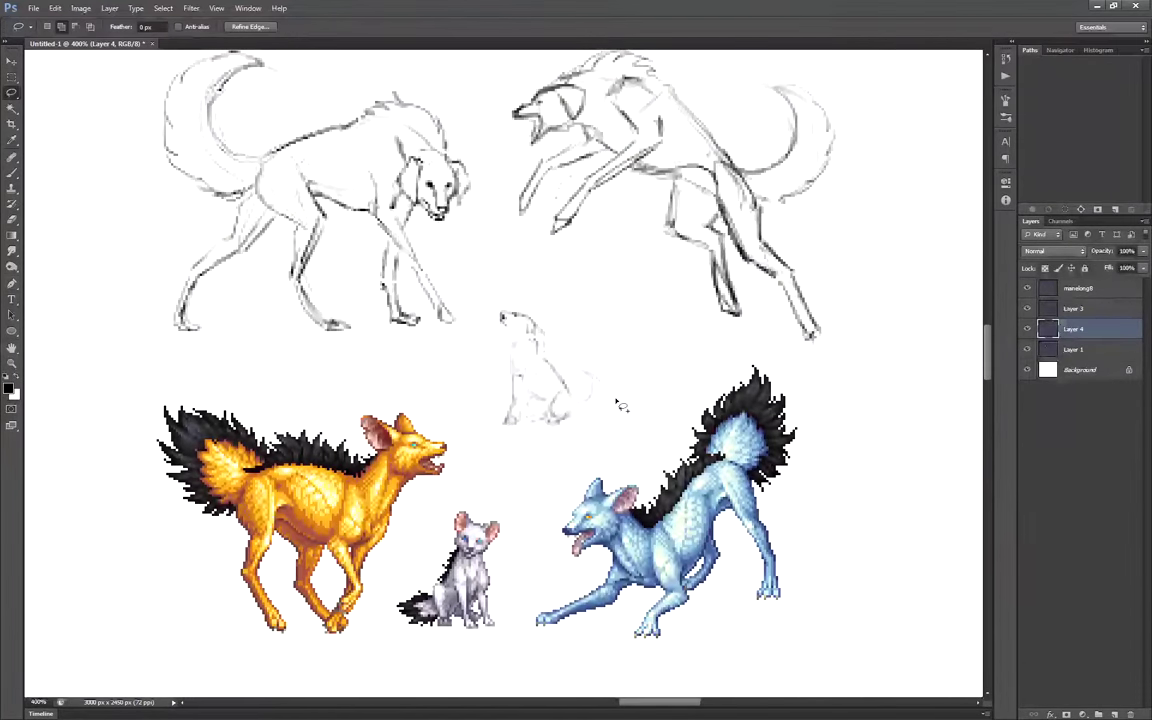
pyautogui.hotkey('ctrl', 'd')
# Merge the seated-dog miniature's layer with the layer holding the walking and leaping miniatures
pyautogui.press('b')
pyautogui.scroll(-4, 594, 478)
pyautogui.press('m')
pyautogui.moveTo(279, 163); pyautogui.dragTo(777, 604)
pyautogui.hotkey('ctrl', 'd')
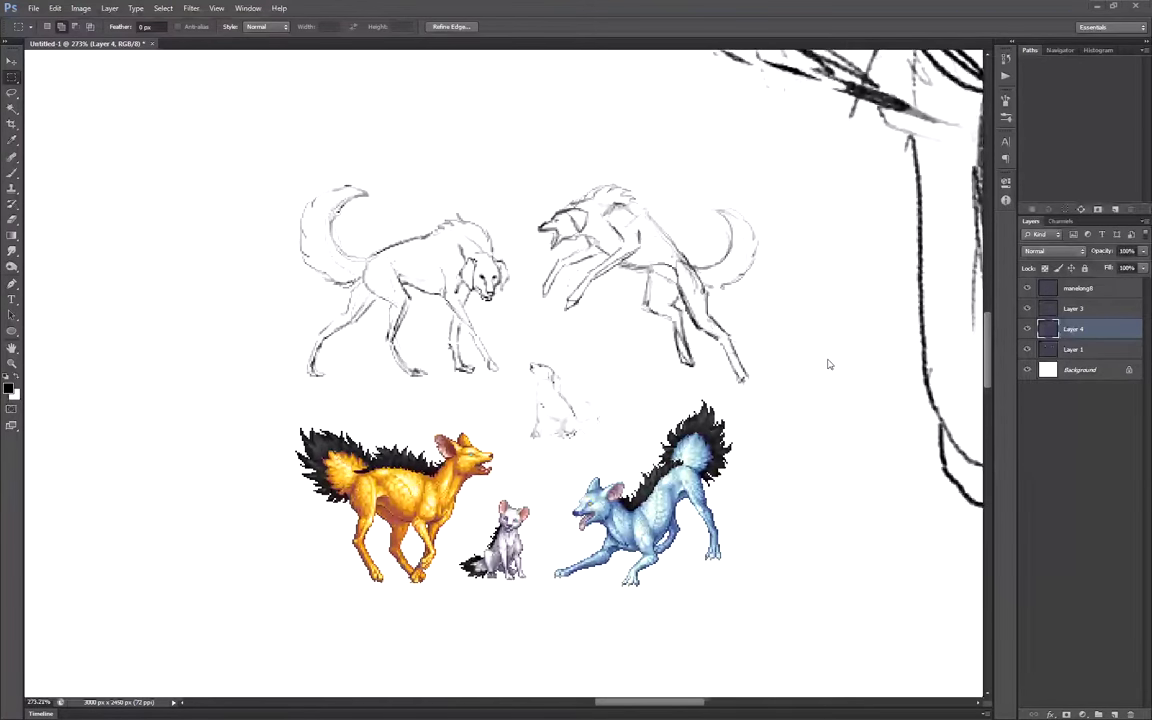
pyautogui.click(1074, 309)
pyautogui.hotkey('ctrl', 'e')
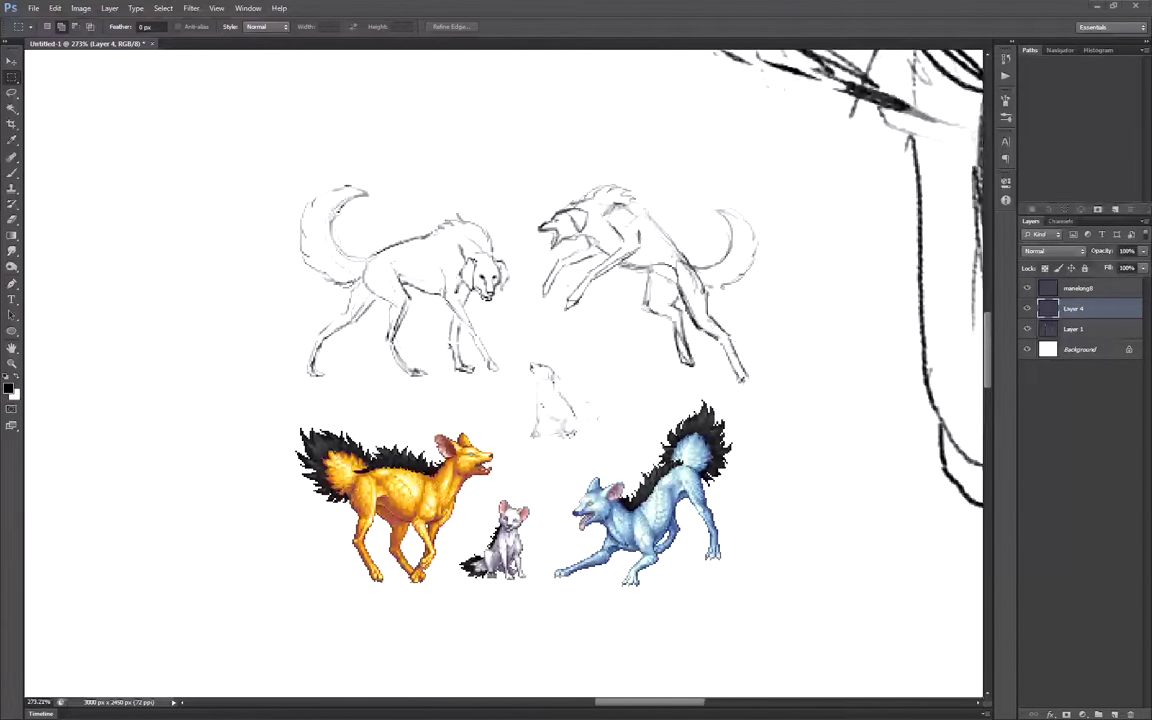
# Fade the miniatures' layer to 38% opacity, add a new layer above it and switch to the Pencil tool
pyautogui.moveTo(1101, 251); pyautogui.dragTo(1036, 251)
pyautogui.click(1114, 714)
pyautogui.rightClick(12, 174)
pyautogui.click(58, 187)
pyautogui.scroll(16, 436, 212)
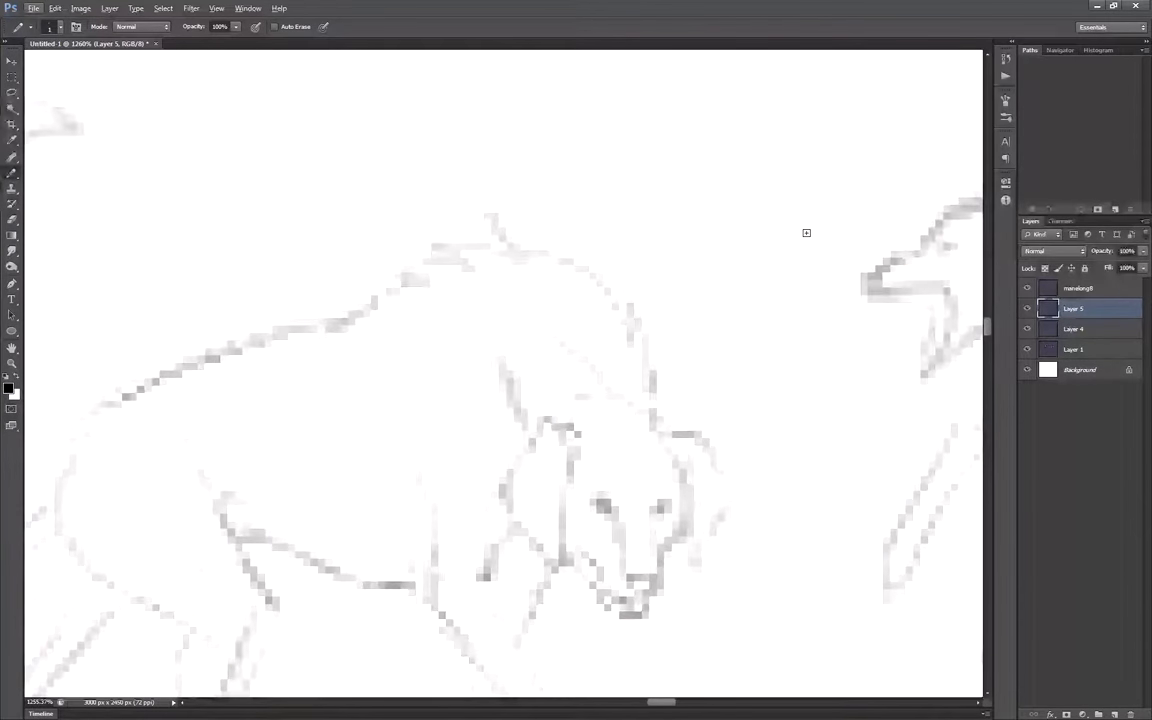
# Try to mirror the whole layer of three miniature sketches horizontally
pyautogui.scroll(-14, 481, 352)
pyautogui.press('v')
pyautogui.click(1074, 329)
pyautogui.hotkey('ctrl', 't')
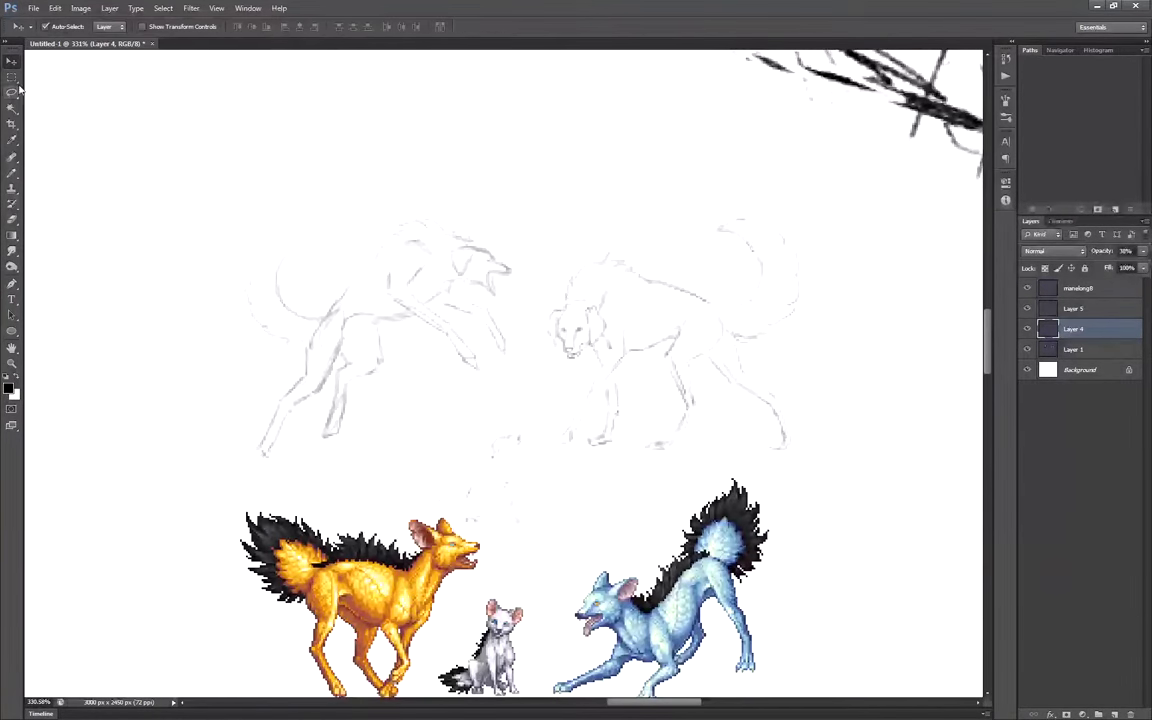
pyautogui.hotkey('ctrl', 'z')
# Keep the seated miniature on a separate layer and flip the walking and leaping miniatures horizontally
pyautogui.click(12, 77)
pyautogui.click(1114, 714)
pyautogui.click(1074, 309)
pyautogui.click(1074, 329)
pyautogui.click(1074, 349)
pyautogui.hotkey('ctrl', 't')
pyautogui.rightClick(547, 339)
pyautogui.click(600, 538)
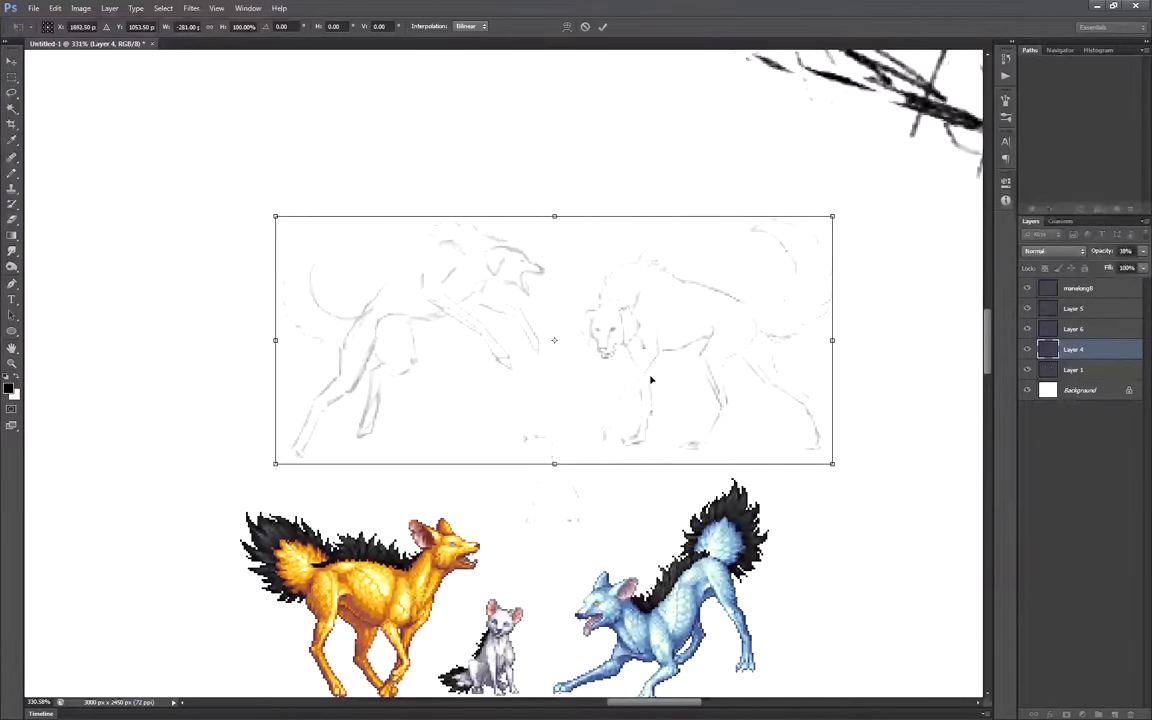
pyautogui.press('Return')
# Adjust the opacity of the flipped miniatures and the seated miniature as faint guides, and make Layer 5 active
pyautogui.moveTo(257, 183); pyautogui.dragTo(838, 467)
pyautogui.click(1143, 251)
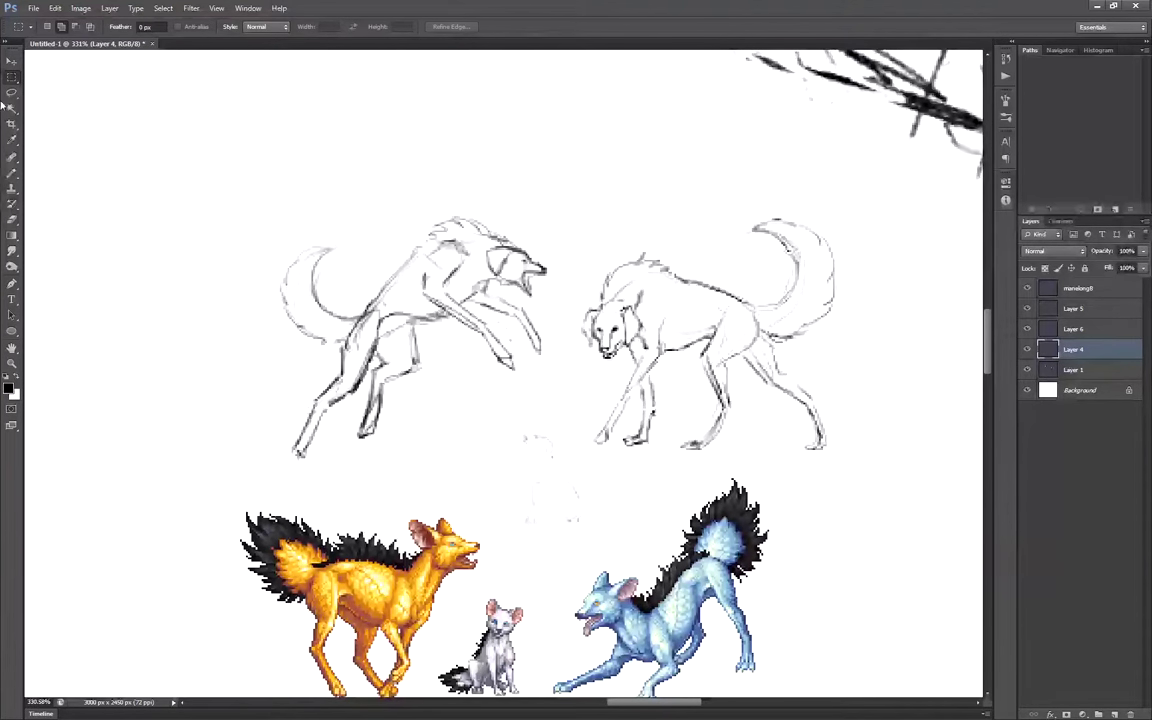
pyautogui.click(12, 174)
pyautogui.click(1027, 288)
pyautogui.click(1027, 288)
pyautogui.moveTo(1101, 251); pyautogui.dragTo(1040, 251)
pyautogui.click(1074, 329)
pyautogui.click(1143, 251)
pyautogui.click(1074, 309)
# Pencil the eyes, nose, muzzle and jaw of the walking dog in black one-pixel lines
pyautogui.scroll(2, 547, 282)
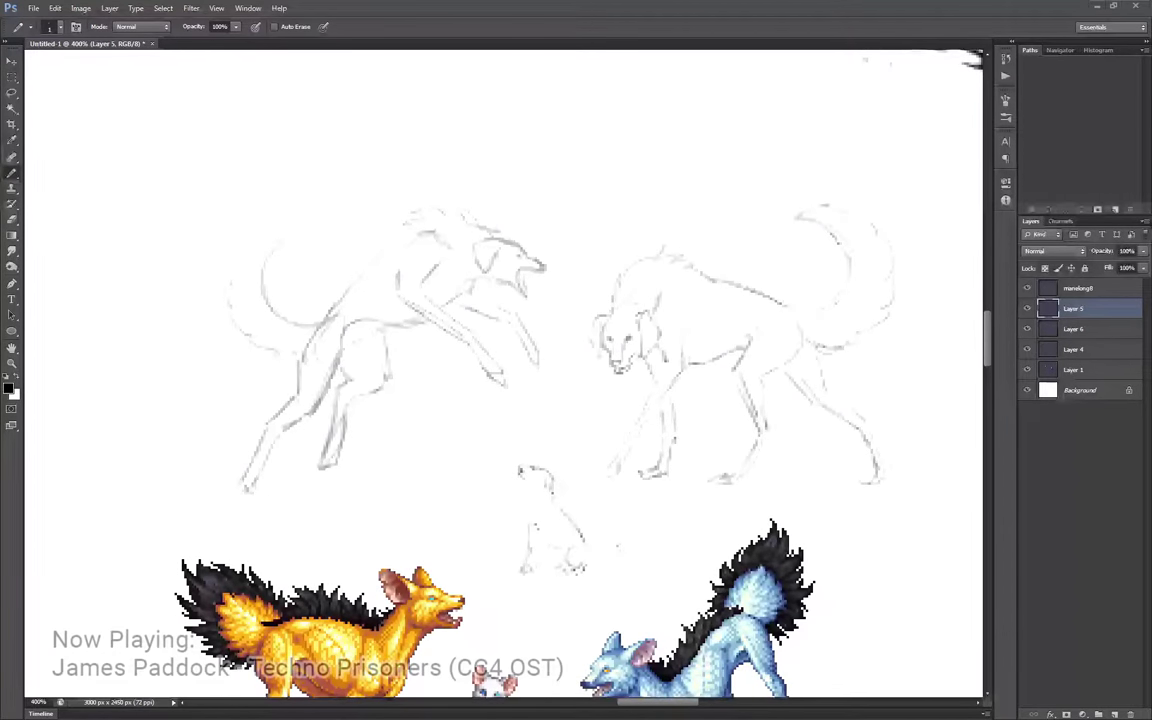
pyautogui.scroll(-3, 453, 474)
pyautogui.scroll(10, 453, 474)
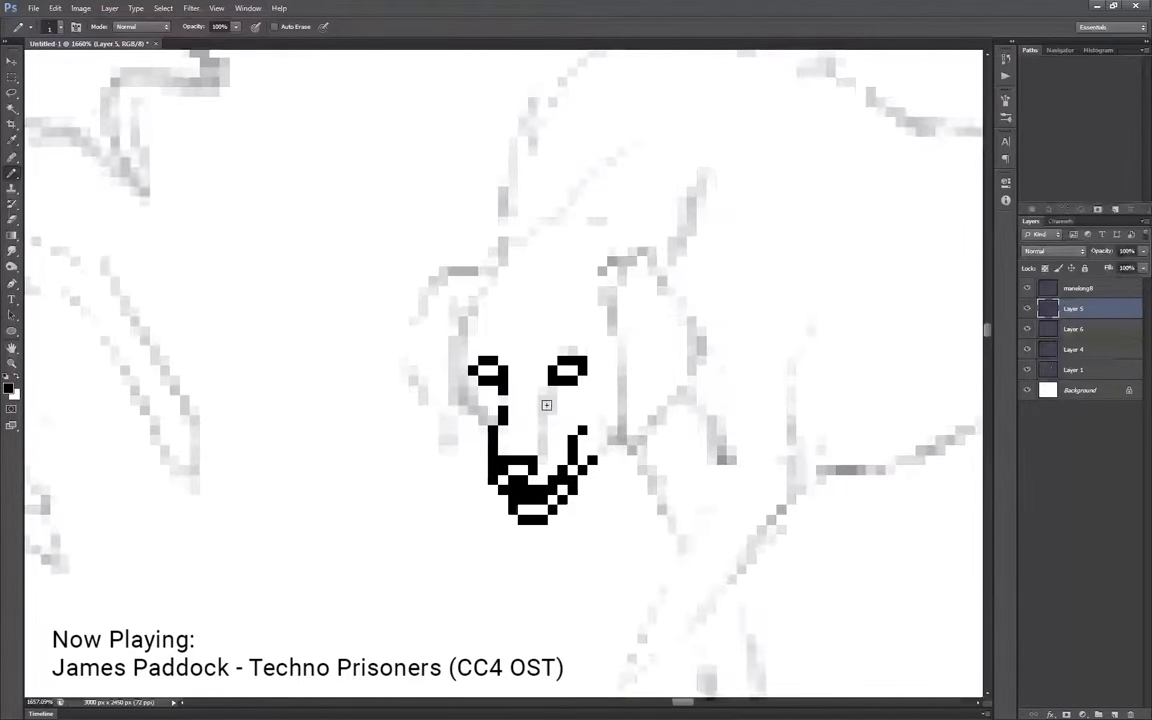
pyautogui.scroll(3, 480, 360)
pyautogui.scroll(-3, 475, 385)
# Pencil the walking dog's far ear and both sides of its face, correcting stray pixels
pyautogui.moveTo(507, 402)
pyautogui.mouseDown()
pyautogui.moveTo(474, 320)
pyautogui.moveTo(494, 288)
pyautogui.moveTo(485, 430)
pyautogui.mouseUp()
pyautogui.press('x')
pyautogui.press('x')
pyautogui.press('x')
pyautogui.moveTo(491, 301); pyautogui.dragTo(477, 438)
pyautogui.click(505, 278)
pyautogui.press('x')
pyautogui.moveTo(626, 278)
pyautogui.mouseDown()
pyautogui.moveTo(637, 308)
pyautogui.moveTo(620, 385)
pyautogui.mouseUp()
pyautogui.scroll(-1, 538, 229)
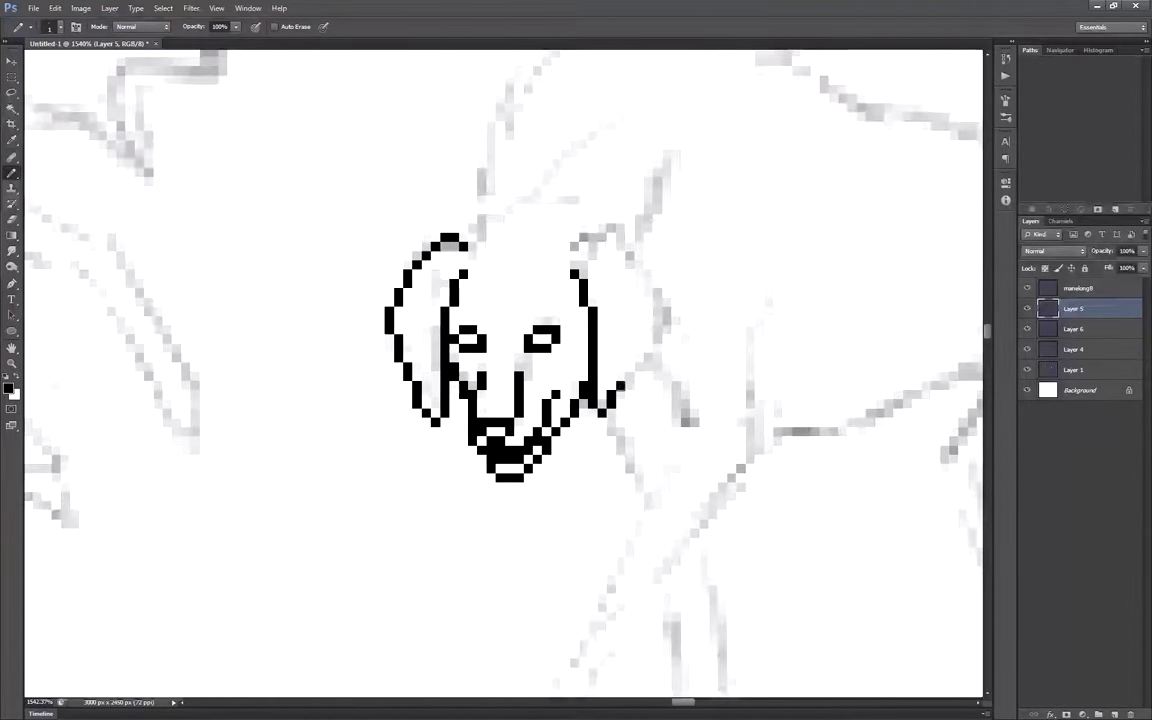
# Outline the walking dog's near ear and tidy the pixels around its head
pyautogui.scroll(-6, 587, 320)
pyautogui.scroll(9, 589, 303)
pyautogui.moveTo(325, 385)
pyautogui.mouseDown()
pyautogui.moveTo(362, 352)
pyautogui.moveTo(366, 460)
pyautogui.mouseUp()
pyautogui.scroll(-1, 370, 352)
pyautogui.press('x')
pyautogui.press('x')
pyautogui.moveTo(391, 520); pyautogui.dragTo(404, 532)
pyautogui.scroll(-4, 560, 480)
pyautogui.press('x')
# Pencil the jagged upper and lower edges of the walking dog's mane from forehead to shoulders
pyautogui.moveTo(461, 416)
pyautogui.mouseDown()
pyautogui.moveTo(470, 460)
pyautogui.moveTo(487, 273)
pyautogui.moveTo(648, 206)
pyautogui.mouseUp()
pyautogui.moveTo(655, 239); pyautogui.dragTo(742, 272)
pyautogui.moveTo(487, 442); pyautogui.dragTo(648, 294)
pyautogui.moveTo(673, 290); pyautogui.dragTo(692, 290)
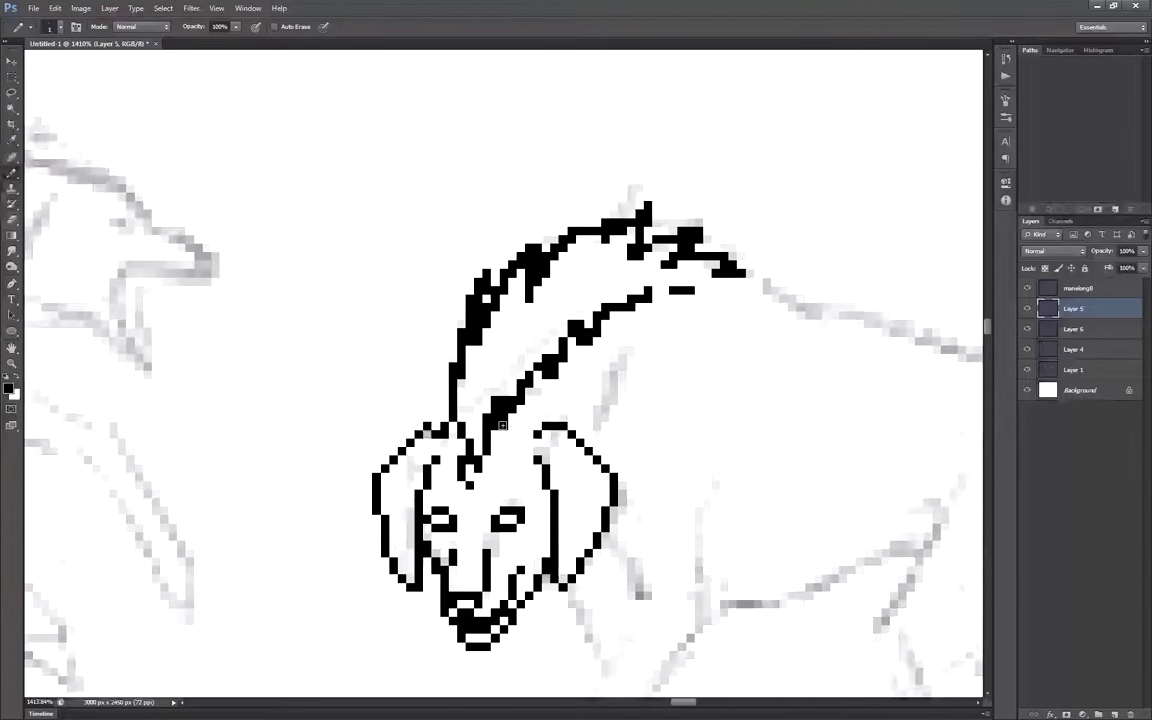
pyautogui.scroll(-4, 502, 425)
pyautogui.scroll(4, 502, 425)
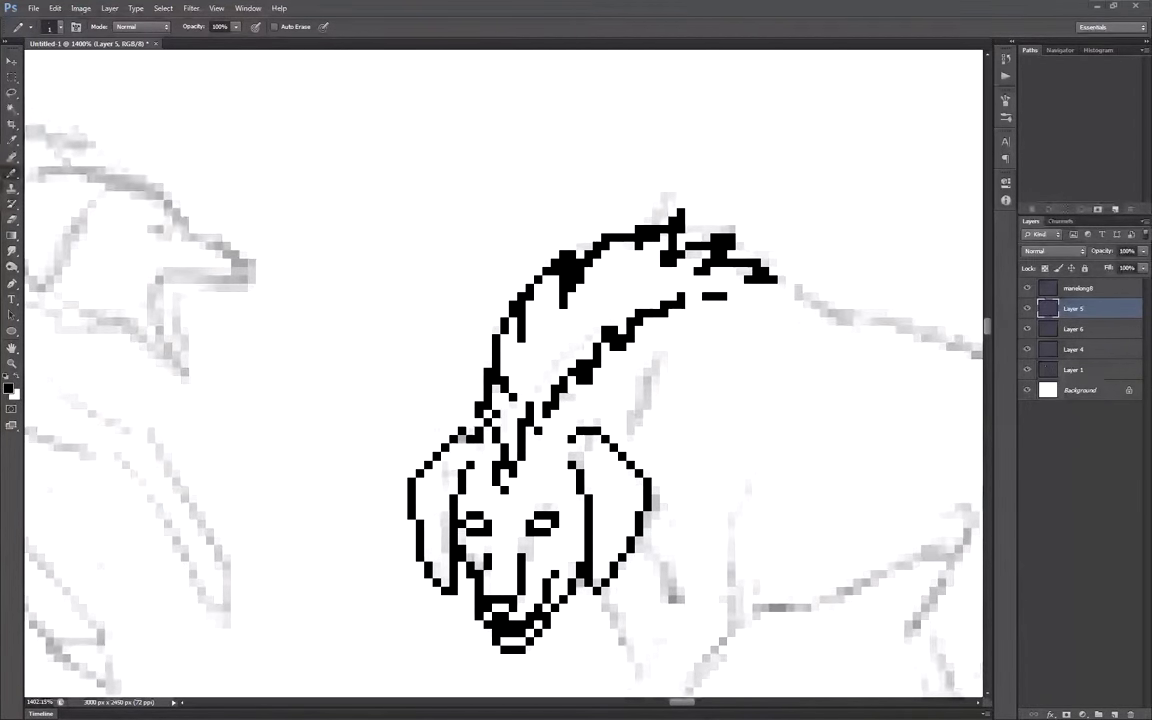
# Pencil the walking dog's back line from the end of the mane down to the rump
pyautogui.scroll(-4, 640, 300)
pyautogui.moveTo(563, 268)
pyautogui.mouseDown()
pyautogui.moveTo(663, 296)
pyautogui.moveTo(880, 398)
pyautogui.mouseUp()
pyautogui.scroll(6, 638, 296)
pyautogui.press('x')
pyautogui.scroll(-4, 745, 336)
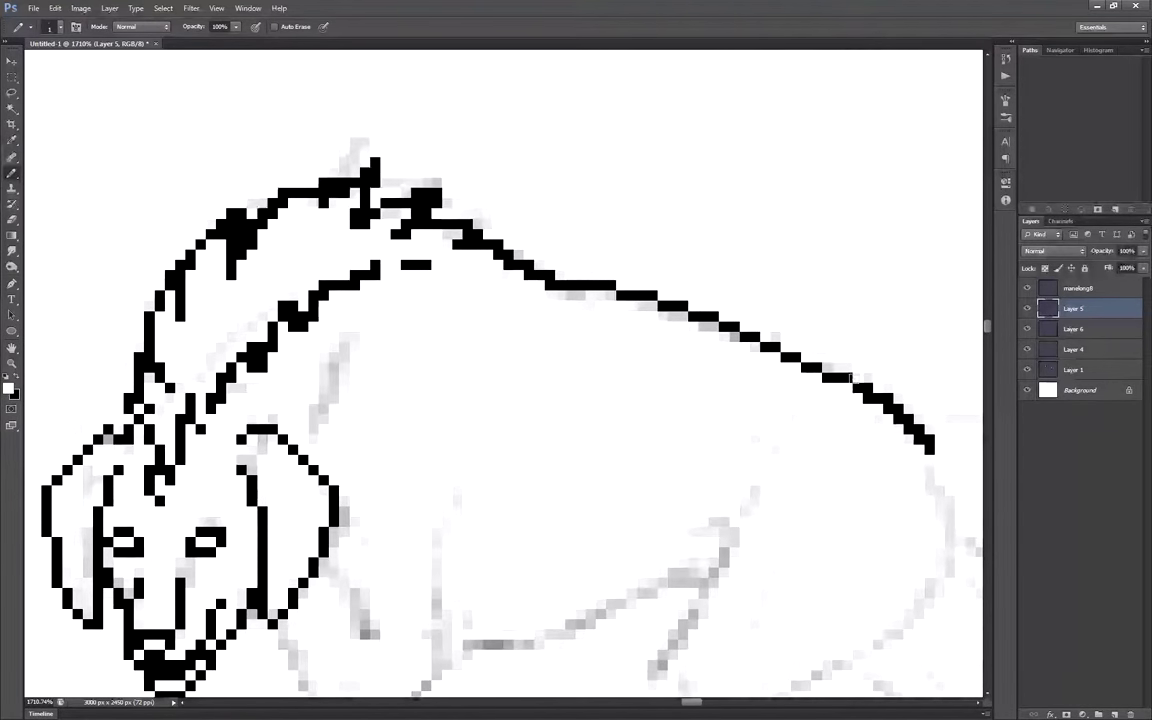
# Darken the white Background to mid grey with Hue/Saturation lightness, and return to the Pencil on Layer 5
pyautogui.scroll(4, 544, 304)
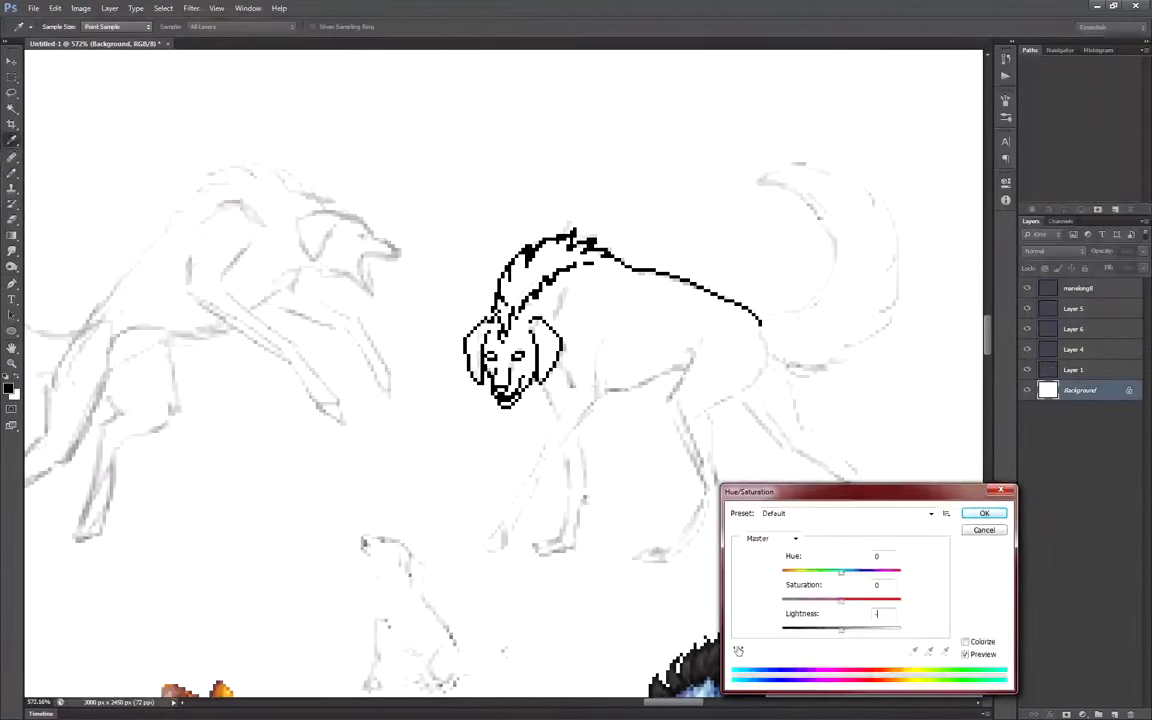
pyautogui.press('Return')
pyautogui.click(1073, 308)
pyautogui.press('w')
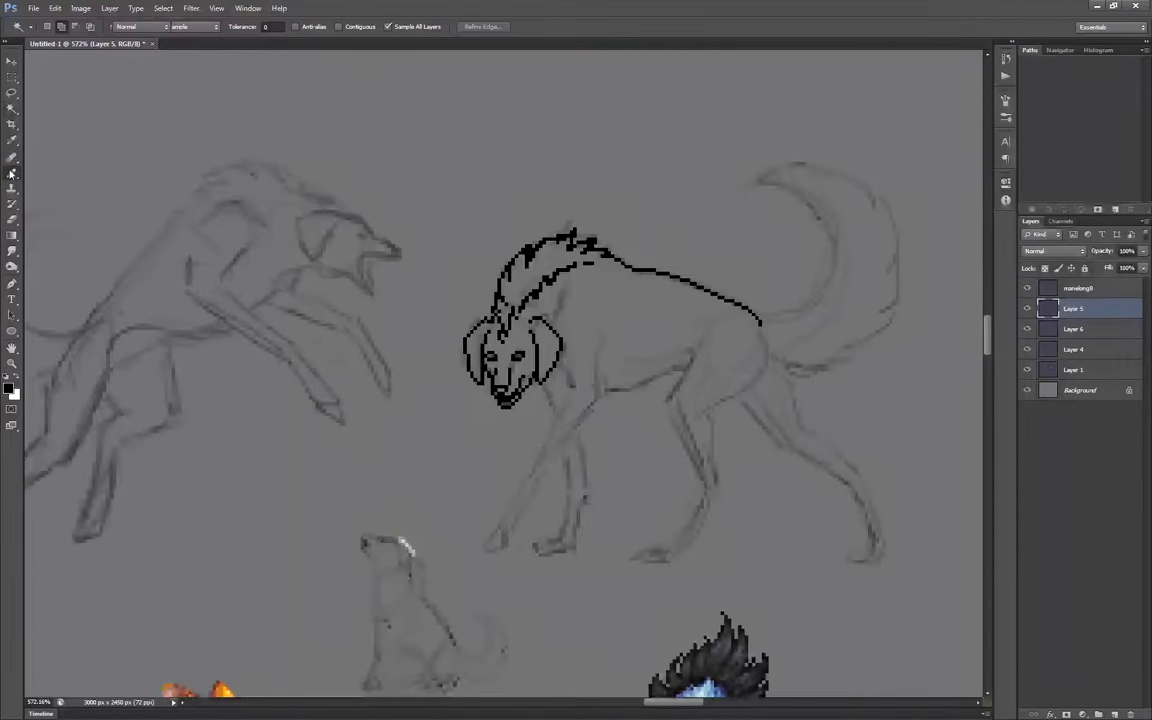
pyautogui.click(12, 173)
pyautogui.scroll(3, 488, 337)
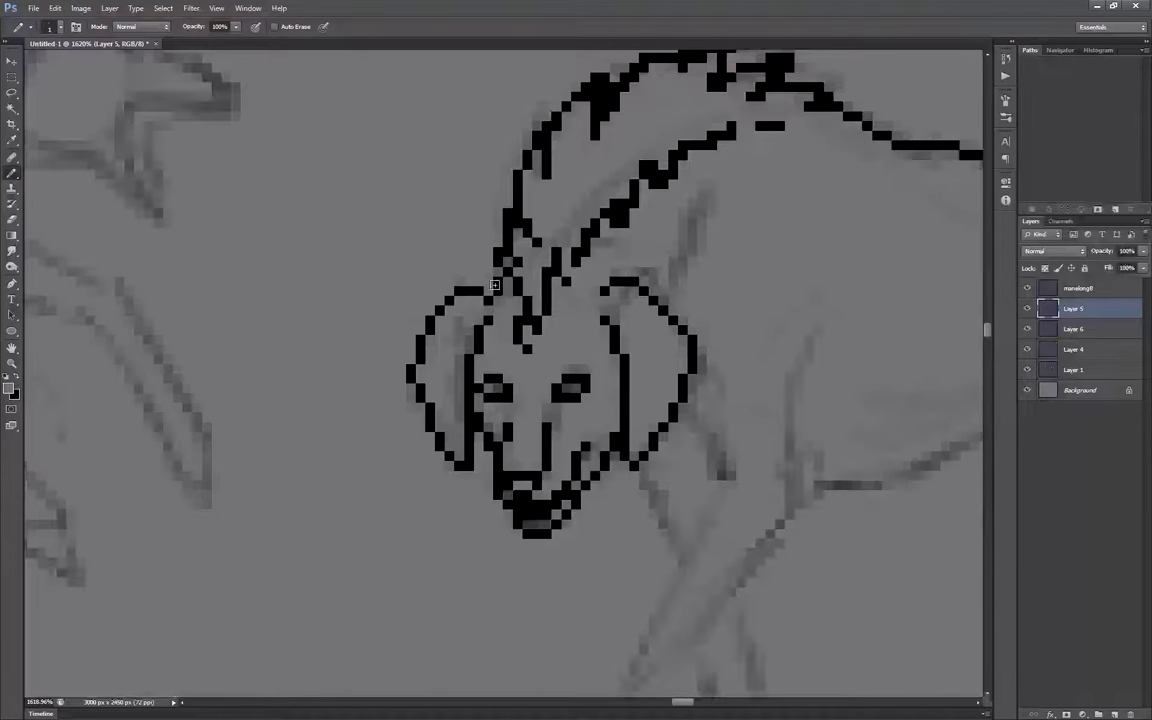
# Erase and redraw the inner edge of the walking dog's far ear to refine its shape
pyautogui.moveTo(480, 322); pyautogui.dragTo(469, 465)
pyautogui.press('x')
pyautogui.moveTo(460, 465); pyautogui.dragTo(470, 335)
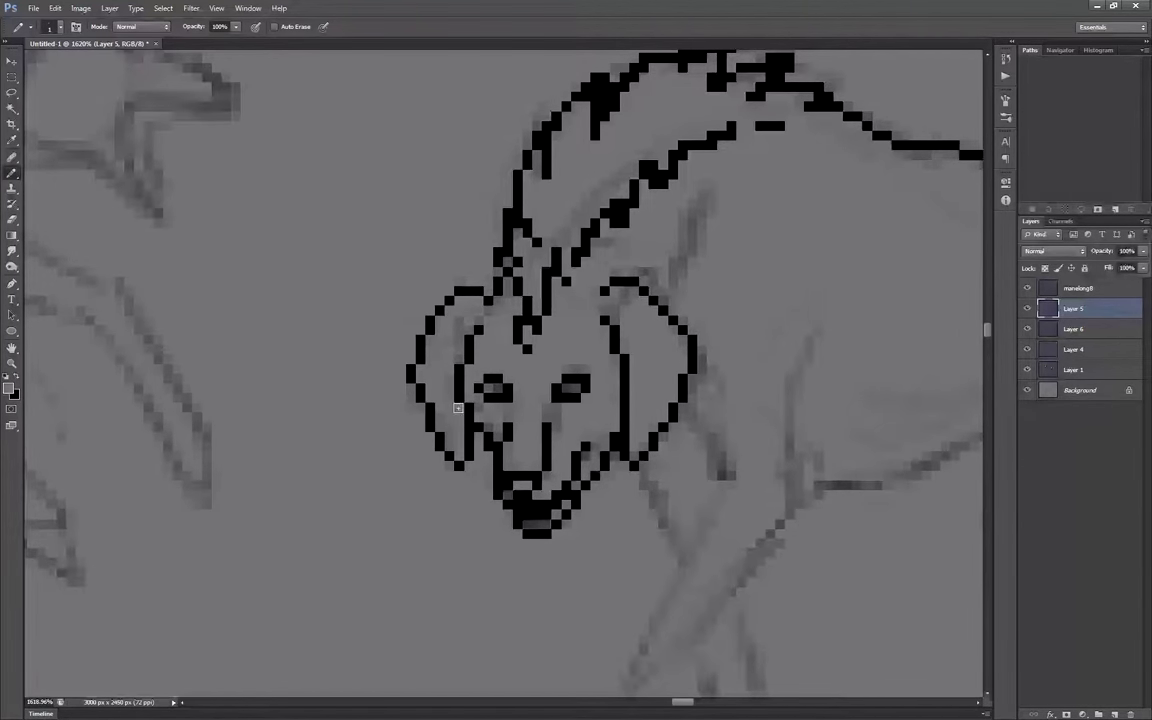
pyautogui.scroll(-1, 457, 408)
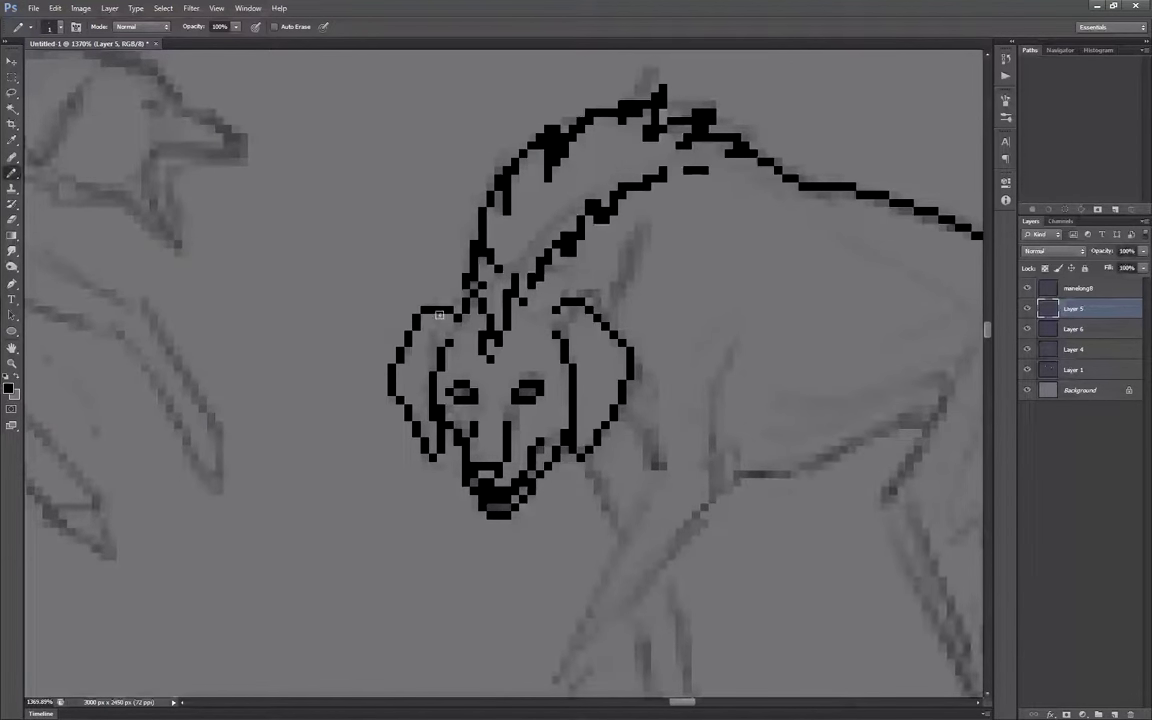
# Pencil both edges of the walking dog's near foreleg from shoulder to paw, with short strokes for the toes
pyautogui.scroll(-5, 439, 315)
pyautogui.scroll(5, 533, 327)
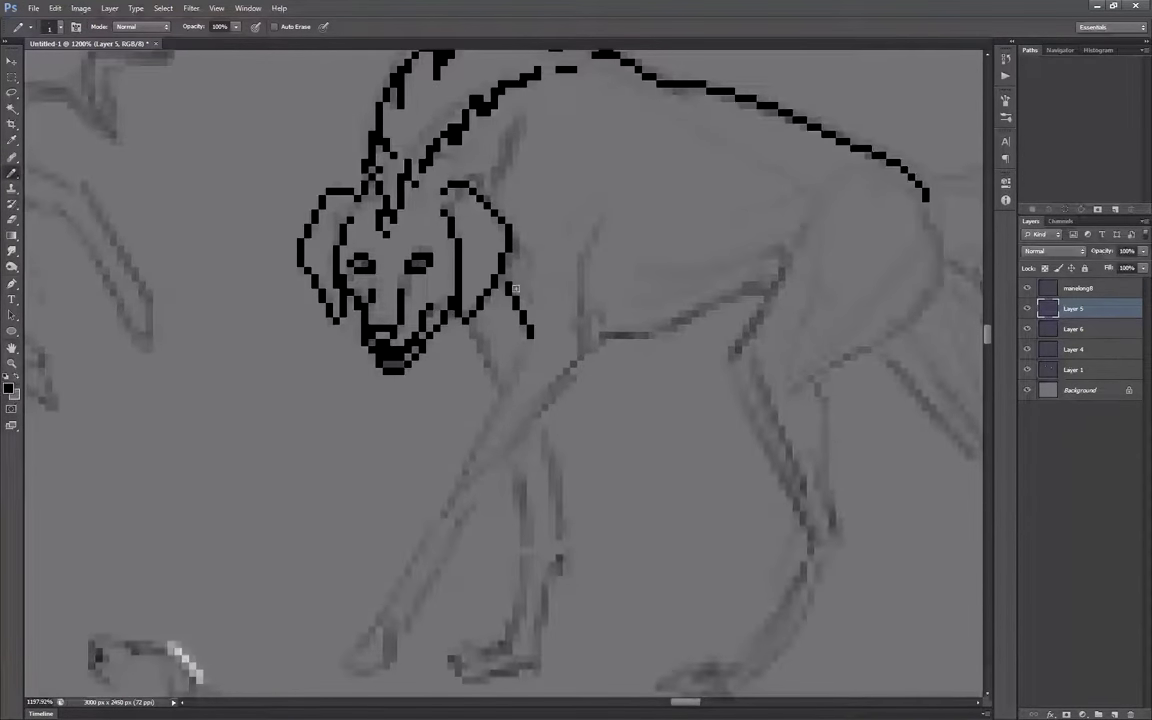
pyautogui.moveTo(591, 284); pyautogui.dragTo(478, 494)
pyautogui.scroll(2, 472, 466)
pyautogui.moveTo(565, 216)
pyautogui.mouseDown()
pyautogui.moveTo(402, 557)
pyautogui.moveTo(392, 602)
pyautogui.mouseUp()
pyautogui.moveTo(410, 578); pyautogui.dragTo(434, 593)
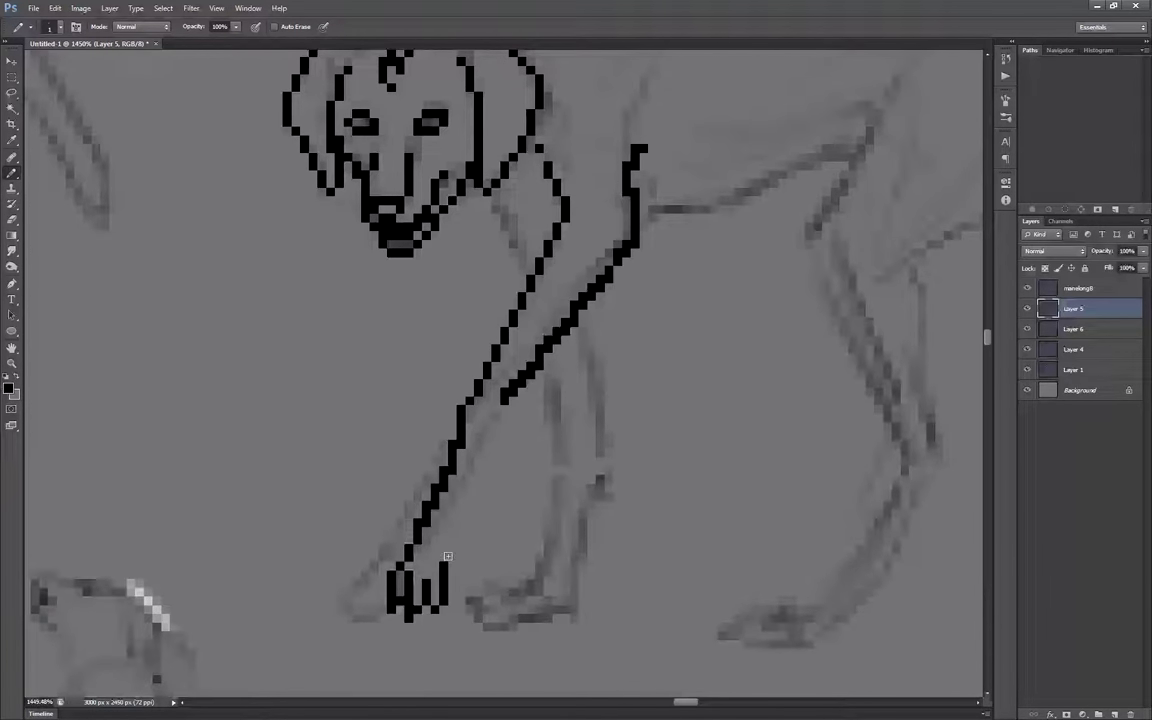
pyautogui.moveTo(447, 556); pyautogui.dragTo(505, 398)
# Erase the near forepaw and redraw it wider, with rounded toes extending forward
pyautogui.scroll(2, 432, 600)
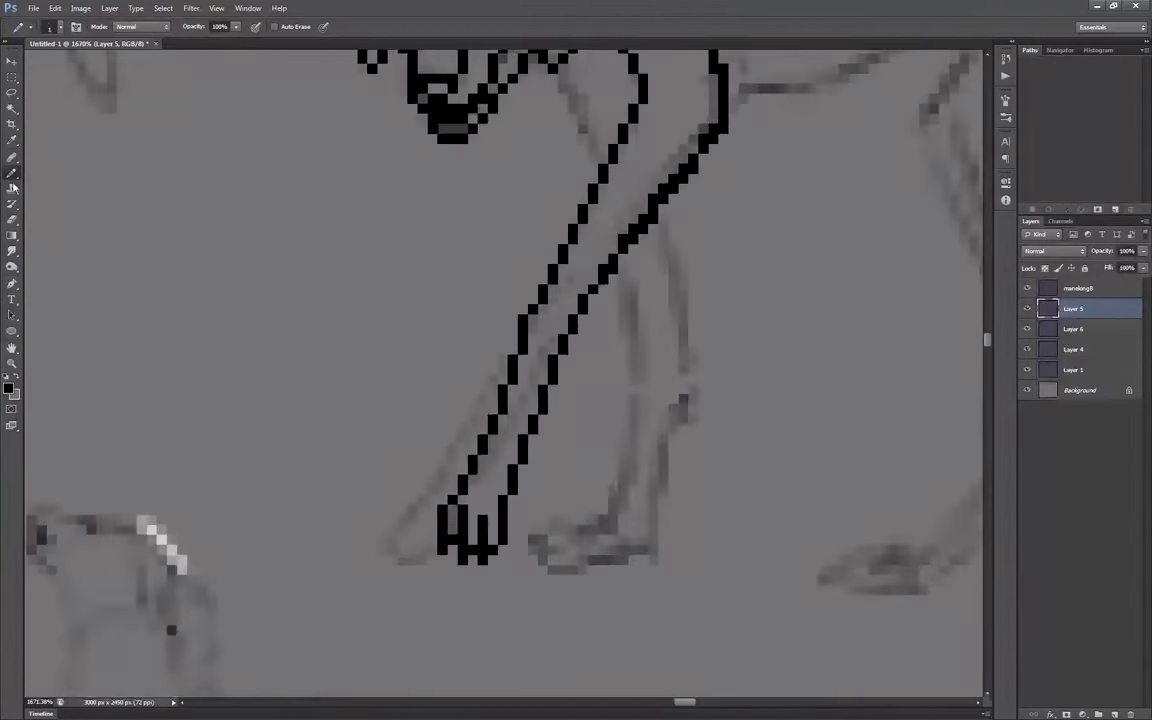
pyautogui.scroll(-3, 460, 540)
pyautogui.press('e')
pyautogui.rightClick(752, 527)
pyautogui.press('b')
pyautogui.scroll(4, 465, 520)
pyautogui.moveTo(442, 522)
pyautogui.mouseDown()
pyautogui.moveTo(482, 515)
pyautogui.moveTo(447, 579)
pyautogui.mouseUp()
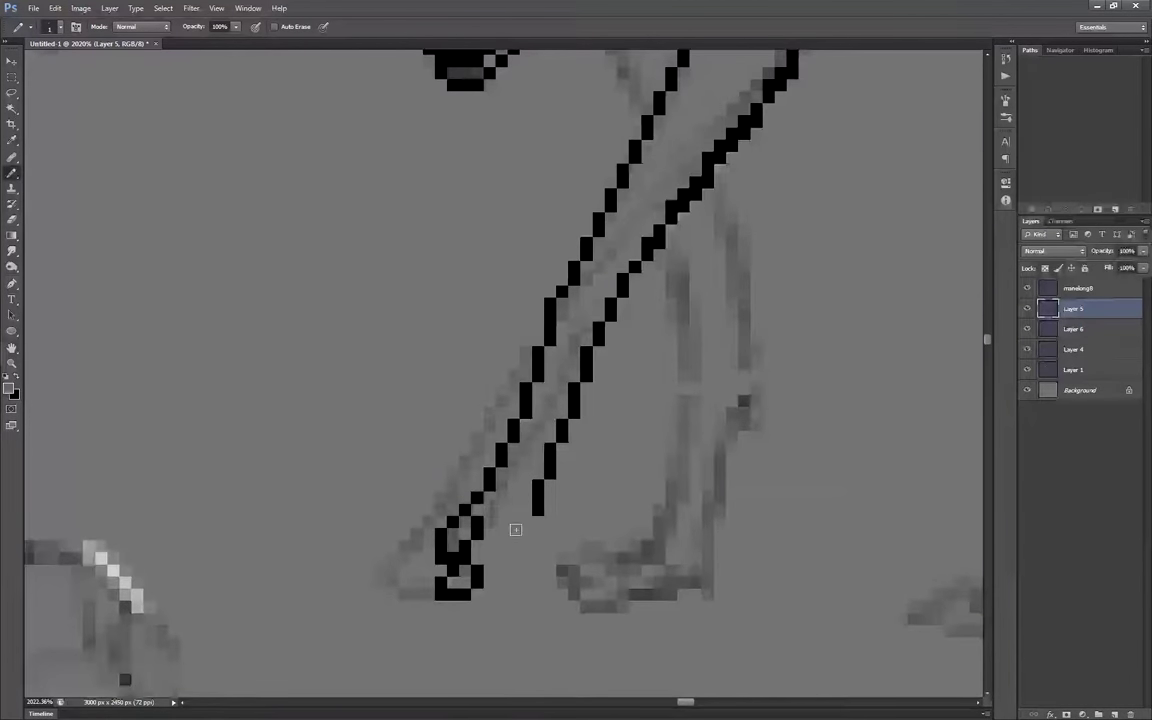
pyautogui.moveTo(515, 529)
pyautogui.mouseDown()
pyautogui.moveTo(537, 527)
pyautogui.moveTo(430, 562)
pyautogui.mouseUp()
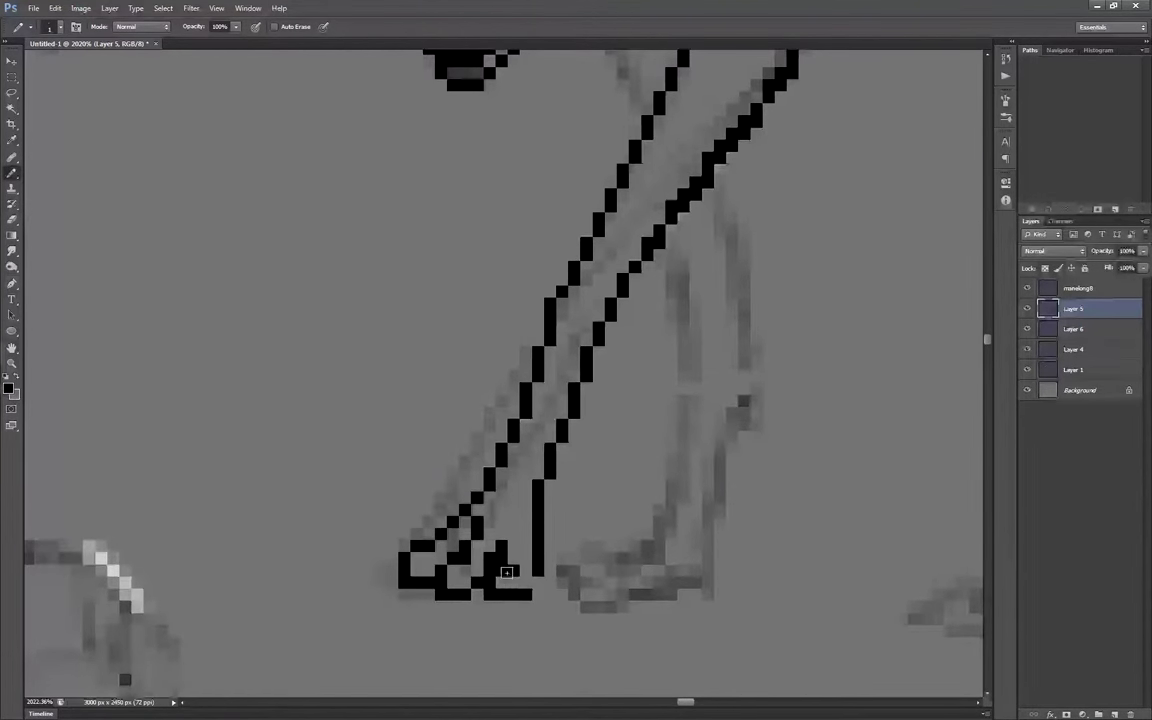
# Compare the outlined dog with the coloured sprites and pencil its chest line from the near ear to the foreleg
pyautogui.scroll(-2, 507, 572)
pyautogui.scroll(2, 386, 512)
pyautogui.scroll(-3, 410, 492)
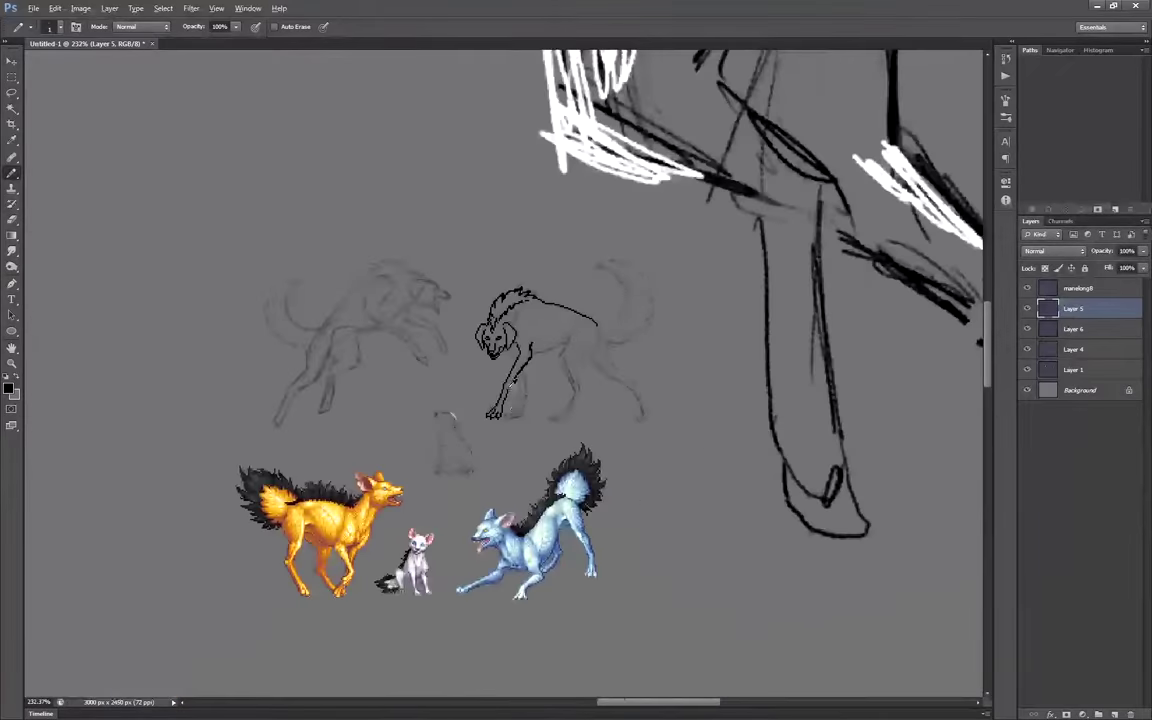
pyautogui.scroll(3, 511, 484)
pyautogui.scroll(-3, 546, 328)
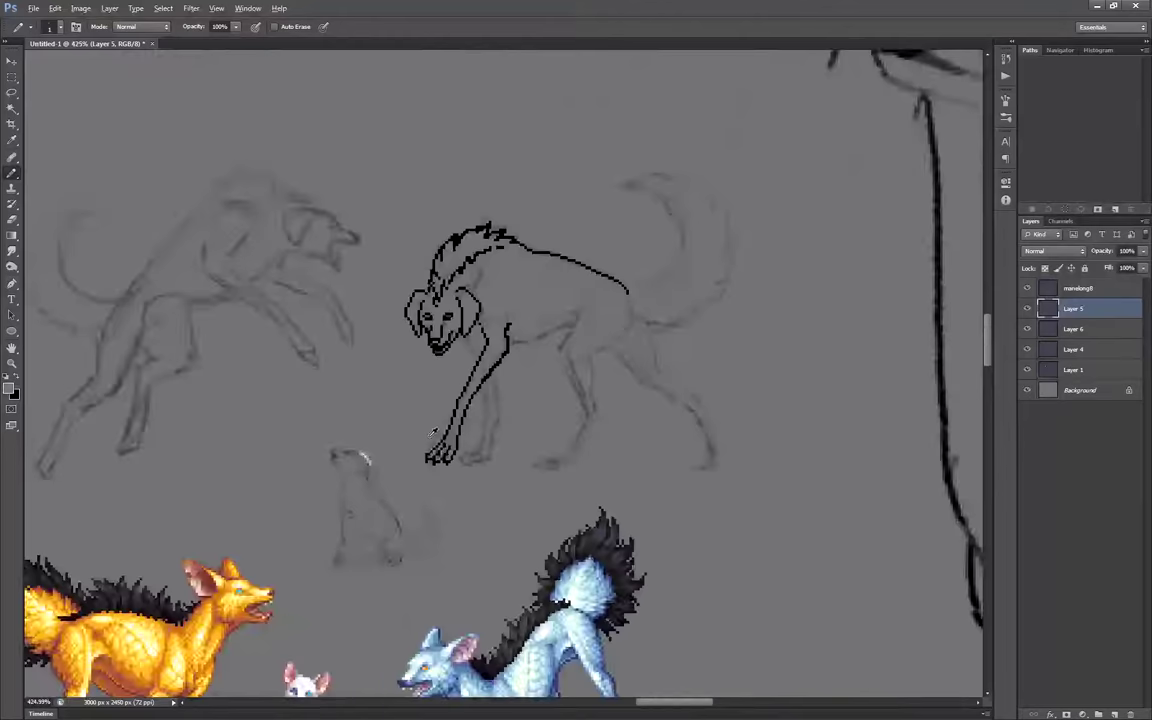
pyautogui.scroll(3, 468, 465)
pyautogui.scroll(2, 539, 320)
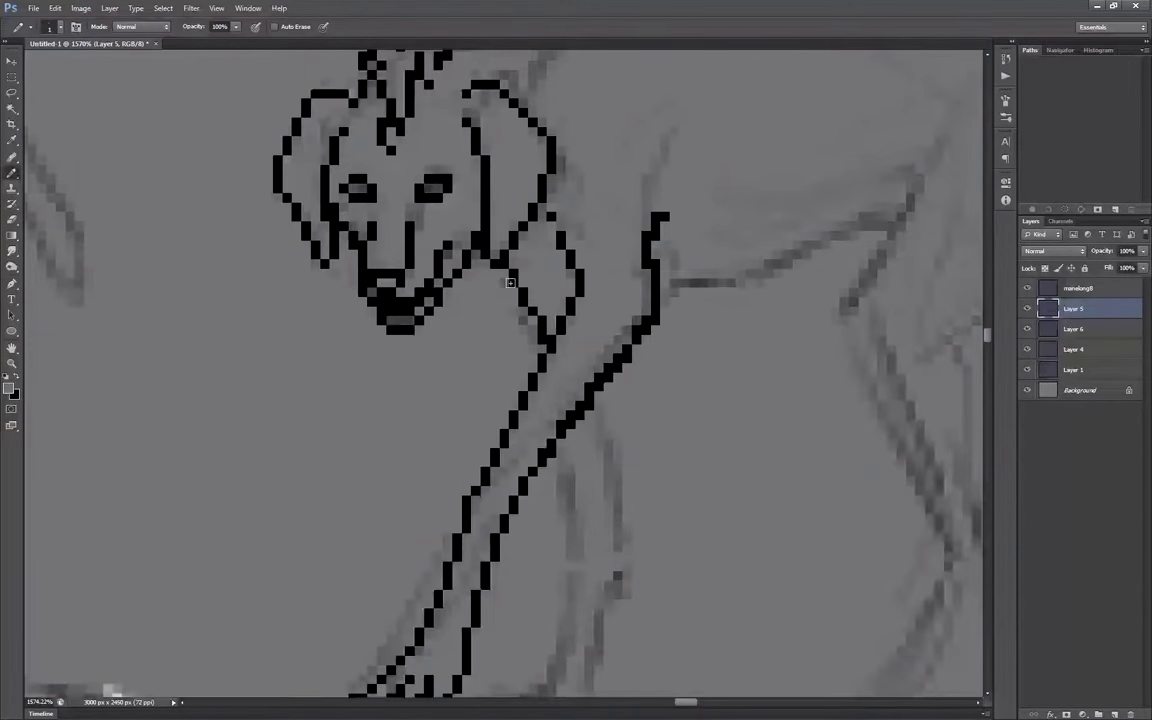
# Pencil the walking dog's belly line from the near elbow to the flank, plus a long curve along the ribs above it
pyautogui.scroll(-3, 510, 283)
pyautogui.scroll(3, 638, 186)
pyautogui.scroll(-3, 605, 313)
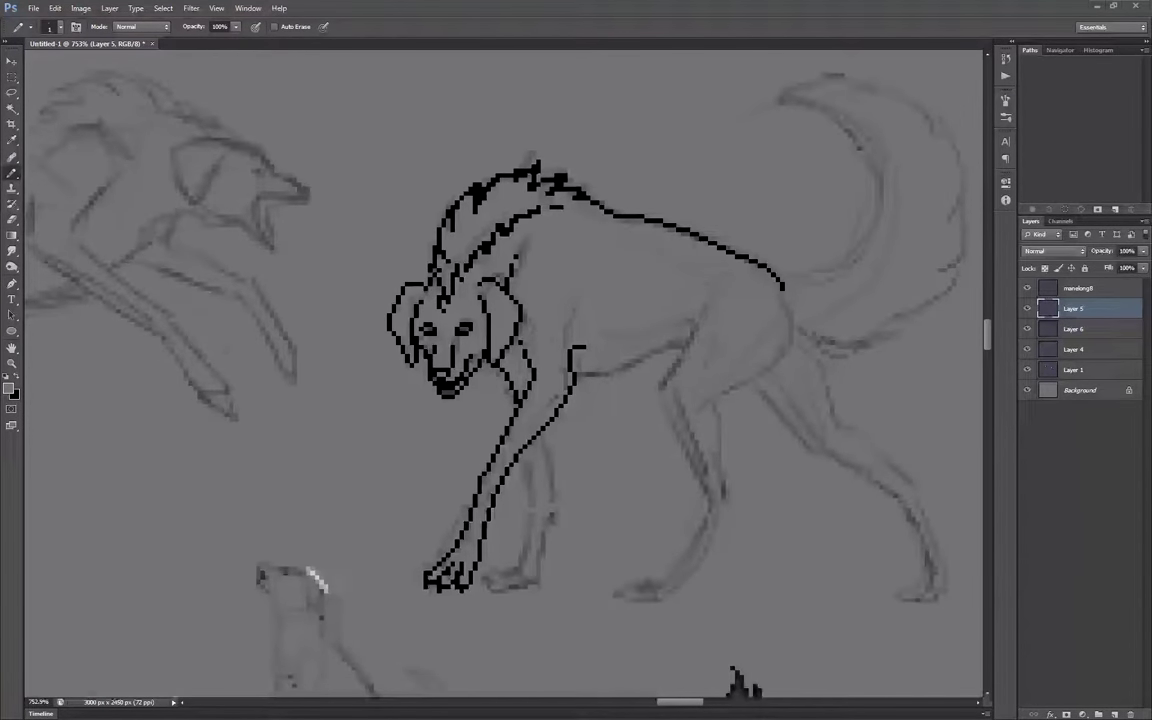
pyautogui.scroll(3, 657, 388)
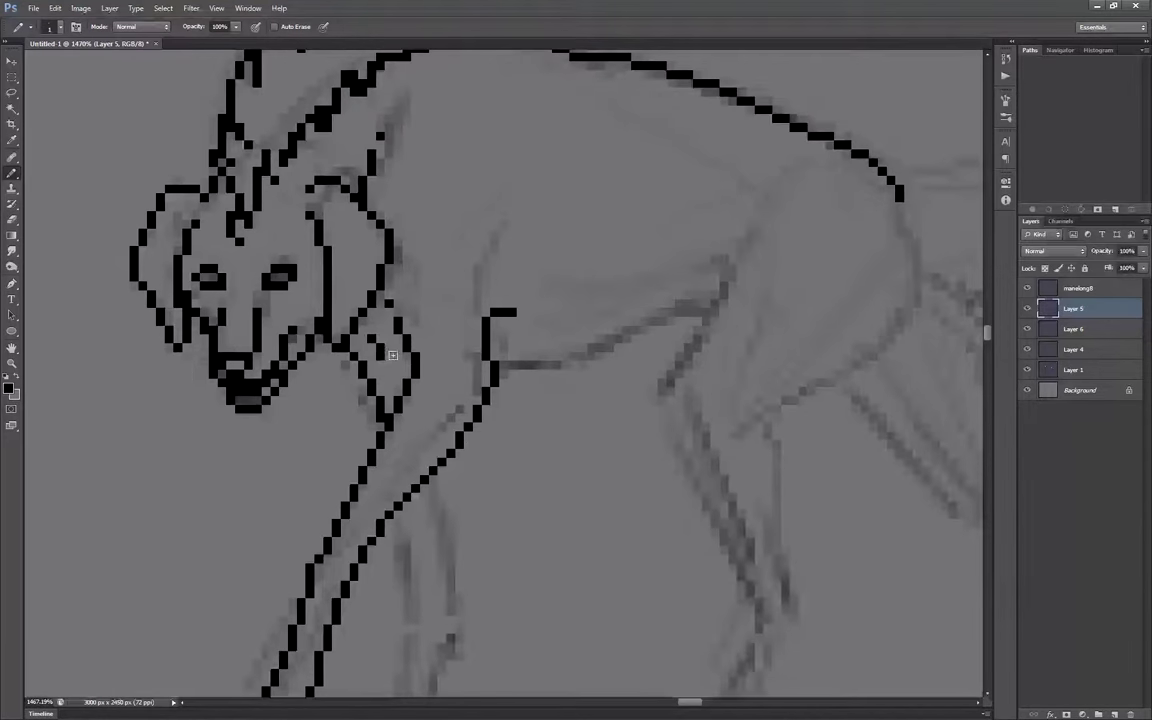
pyautogui.scroll(-3, 668, 315)
pyautogui.scroll(2, 500, 277)
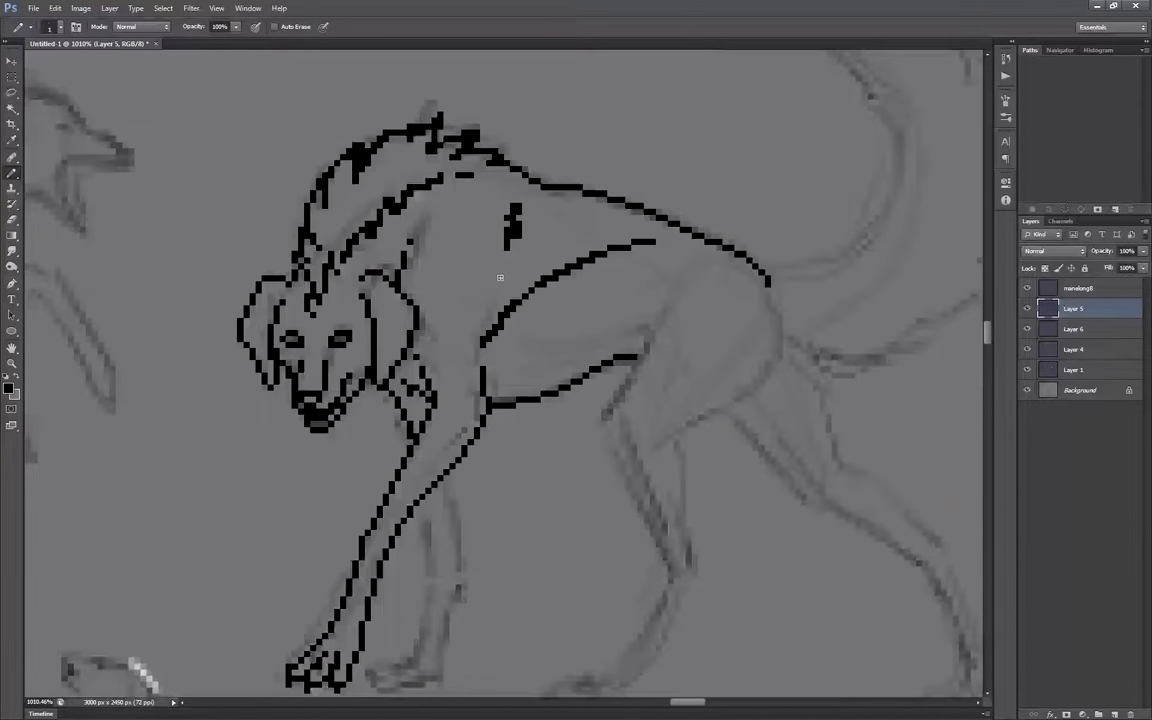
pyautogui.hotkey('ctrl', 'z')
# Pencil the near hind leg's front edge from flank to hock, and the rump's outline with ragged fur down to the thigh
pyautogui.moveTo(636, 327); pyautogui.dragTo(606, 422)
pyautogui.scroll(2, 660, 420)
pyautogui.moveTo(486, 403); pyautogui.dragTo(556, 560)
pyautogui.moveTo(687, 236)
pyautogui.mouseDown()
pyautogui.moveTo(693, 250)
pyautogui.moveTo(570, 390)
pyautogui.mouseUp()
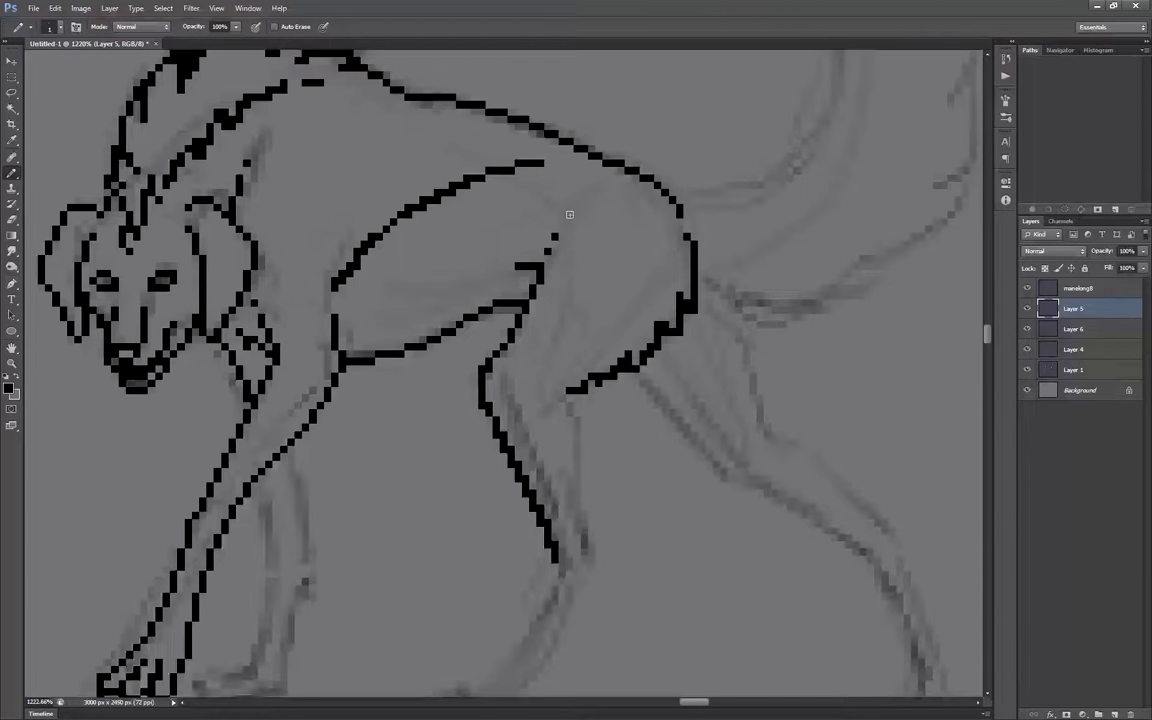
# Pencil the near hind leg's rear edge down to the hock, and refine the hip curve and ragged fur behind the thigh
pyautogui.scroll(-3, 569, 214)
pyautogui.scroll(3, 485, 320)
pyautogui.moveTo(596, 302); pyautogui.dragTo(628, 524)
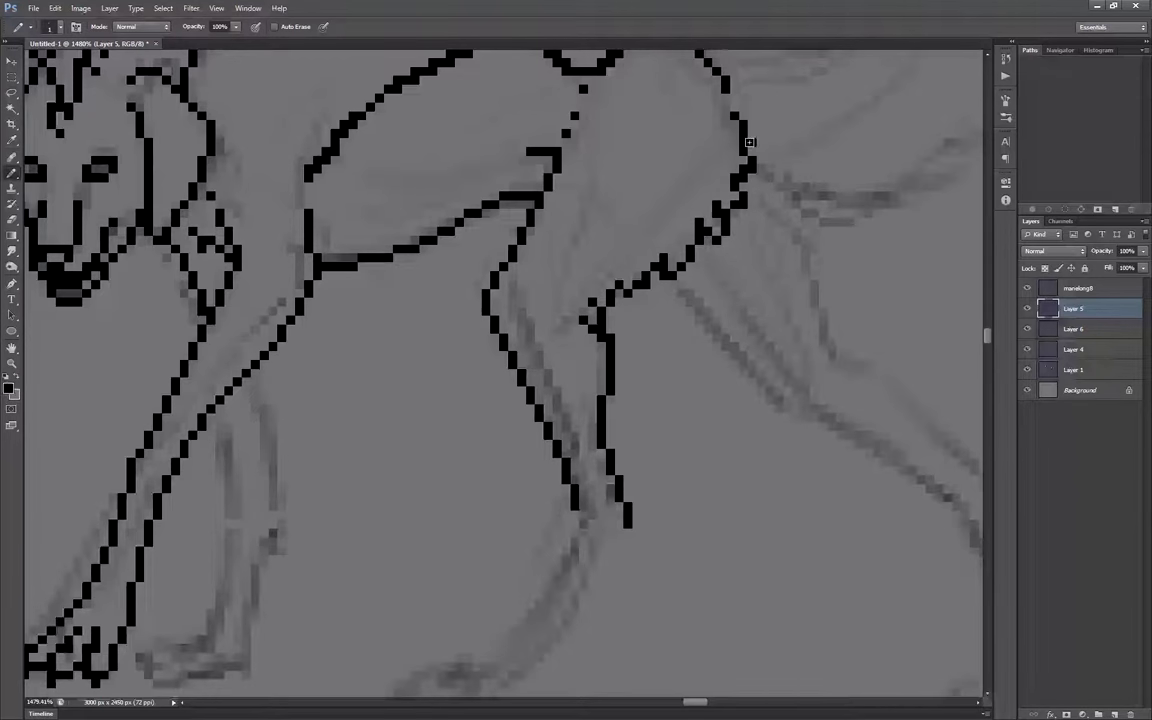
pyautogui.moveTo(656, 276); pyautogui.dragTo(618, 295)
pyautogui.scroll(-3, 614, 328)
pyautogui.scroll(3, 614, 320)
pyautogui.scroll(-6, 632, 340)
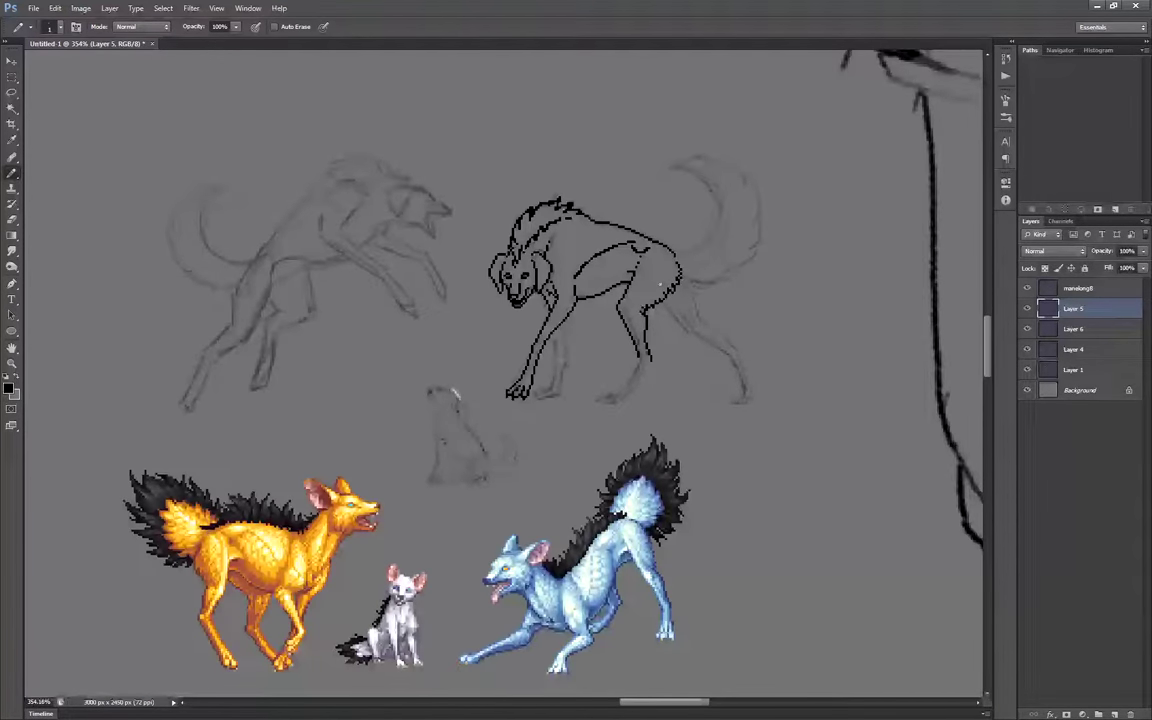
# Delete Layer 6 and shift the sketched far foreleg on Layer 4 slightly up and toward the hind legs
pyautogui.scroll(6, 587, 323)
pyautogui.click(11, 92)
pyautogui.click(1076, 329)
pyautogui.press('Delete')
pyautogui.moveTo(500, 315); pyautogui.dragTo(520, 325)
pyautogui.moveTo(573, 435); pyautogui.dragTo(589, 417)
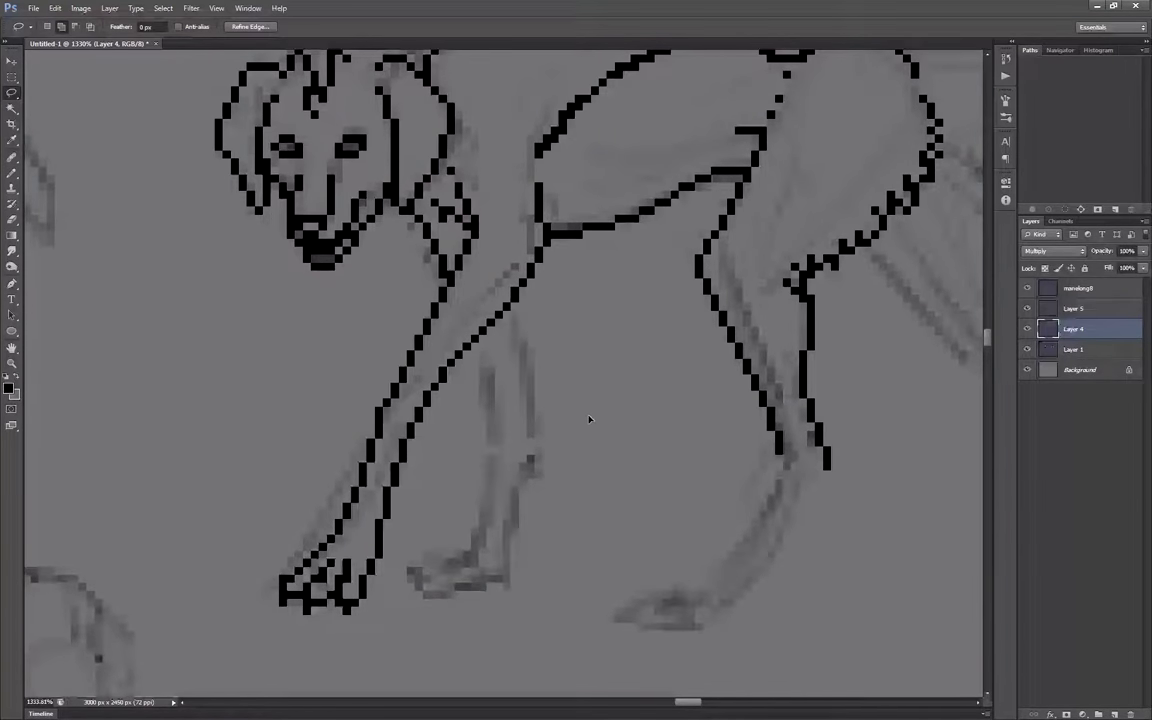
pyautogui.hotkey('ctrl', 'd')
# On Layer 5, pencil both edges of the far foreleg and its small paw along the shifted sketch
pyautogui.click(1050, 309)
pyautogui.press('b')
pyautogui.moveTo(472, 342)
pyautogui.mouseDown()
pyautogui.moveTo(488, 392)
pyautogui.moveTo(540, 452)
pyautogui.moveTo(519, 568)
pyautogui.mouseUp()
pyautogui.moveTo(500, 444)
pyautogui.mouseDown()
pyautogui.moveTo(490, 545)
pyautogui.moveTo(464, 564)
pyautogui.mouseUp()
pyautogui.moveTo(522, 530)
pyautogui.mouseDown()
pyautogui.moveTo(508, 584)
pyautogui.moveTo(428, 576)
pyautogui.mouseUp()
pyautogui.moveTo(506, 586); pyautogui.dragTo(446, 588)
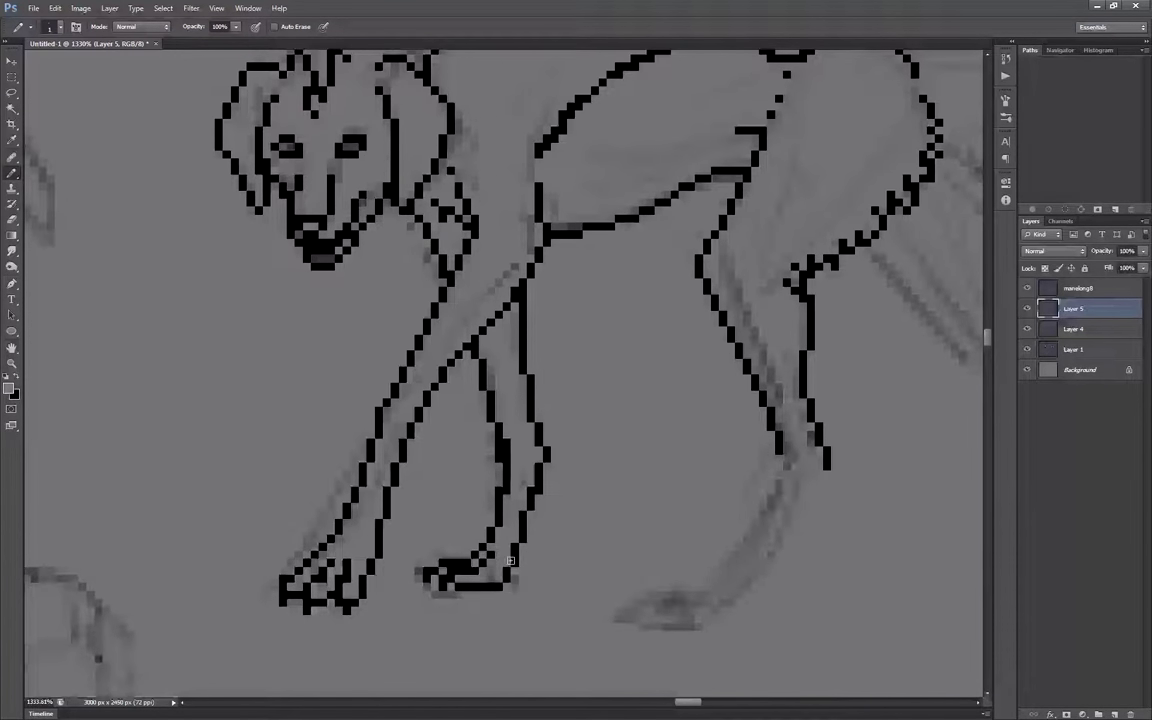
pyautogui.scroll(-4, 525, 476)
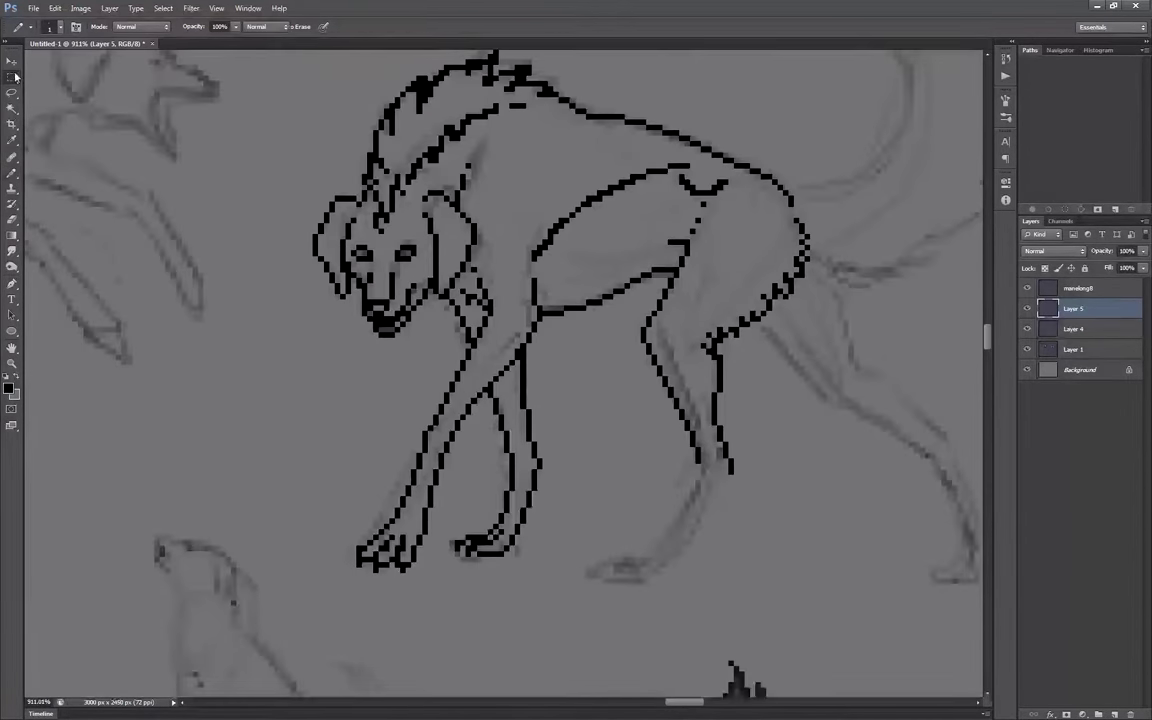
# Redraw the far foreleg's lower rear edge and clean up the stray pixels above its heel
pyautogui.click(12, 77)
pyautogui.press('b')
pyautogui.scroll(6, 545, 478)
pyautogui.moveTo(544, 502); pyautogui.dragTo(498, 608)
pyautogui.press('x')
pyautogui.moveTo(495, 599); pyautogui.dragTo(512, 559)
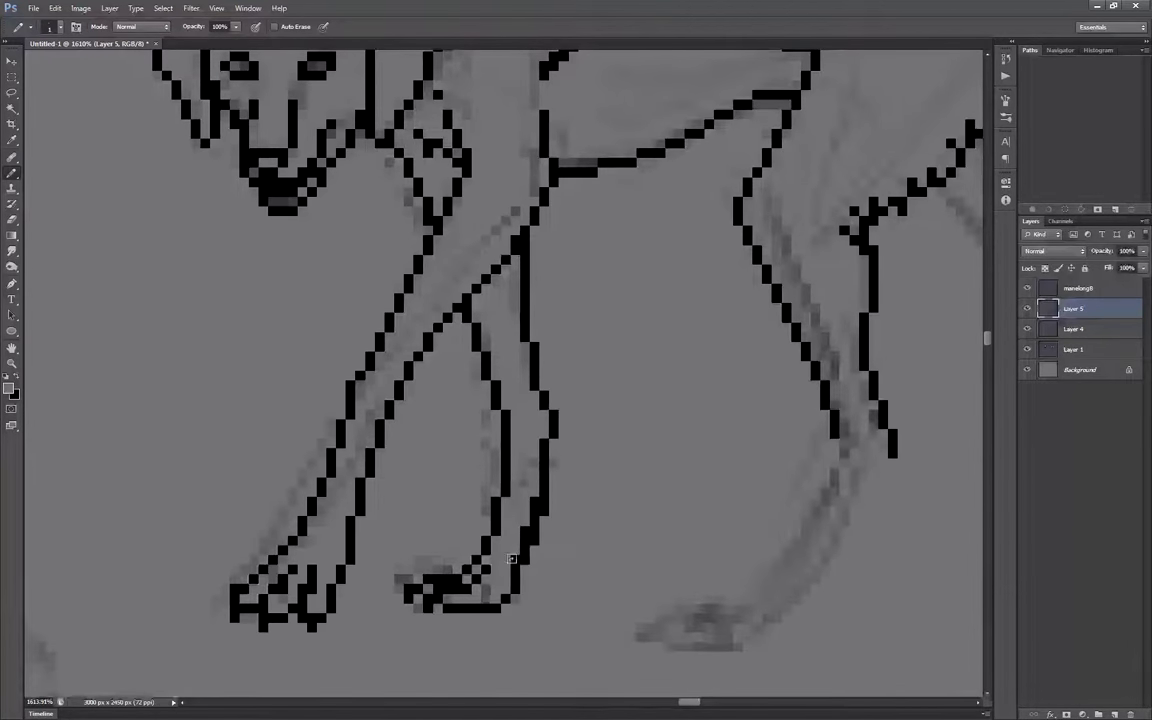
# Pencil the near hind leg below the hock along both edges, ending in a flat paw with toe lines
pyautogui.scroll(-3, 548, 504)
pyautogui.scroll(4, 500, 540)
pyautogui.moveTo(585, 425); pyautogui.dragTo(467, 587)
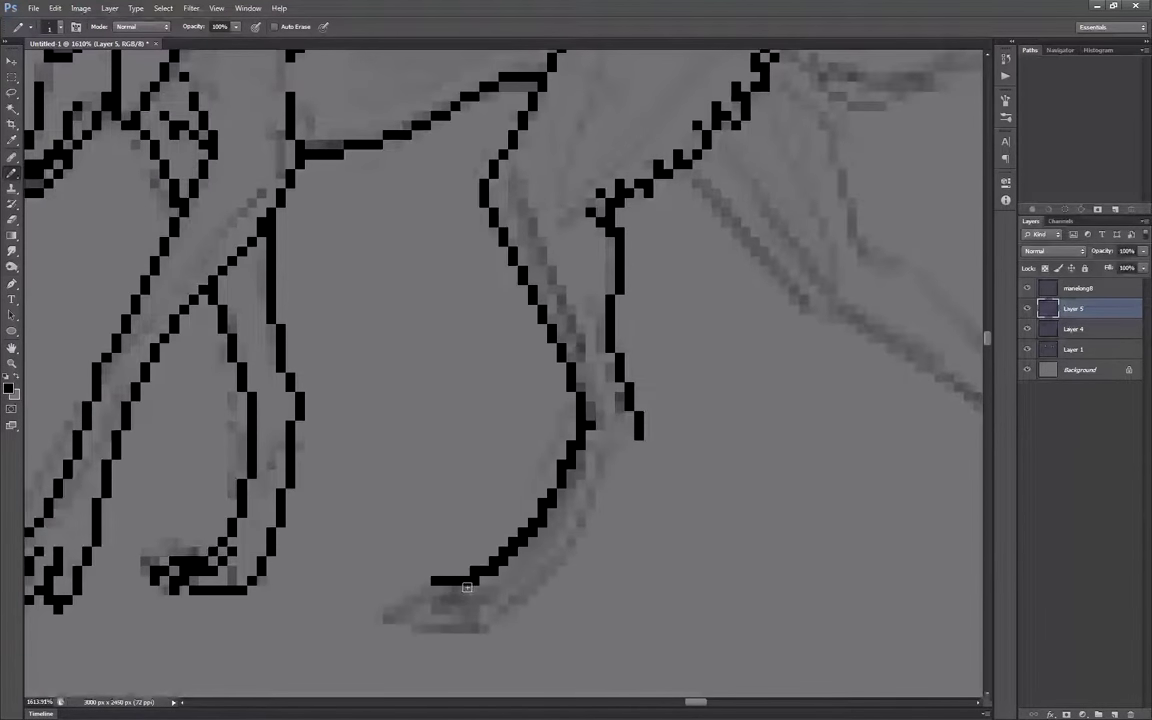
pyautogui.scroll(-3, 451, 590)
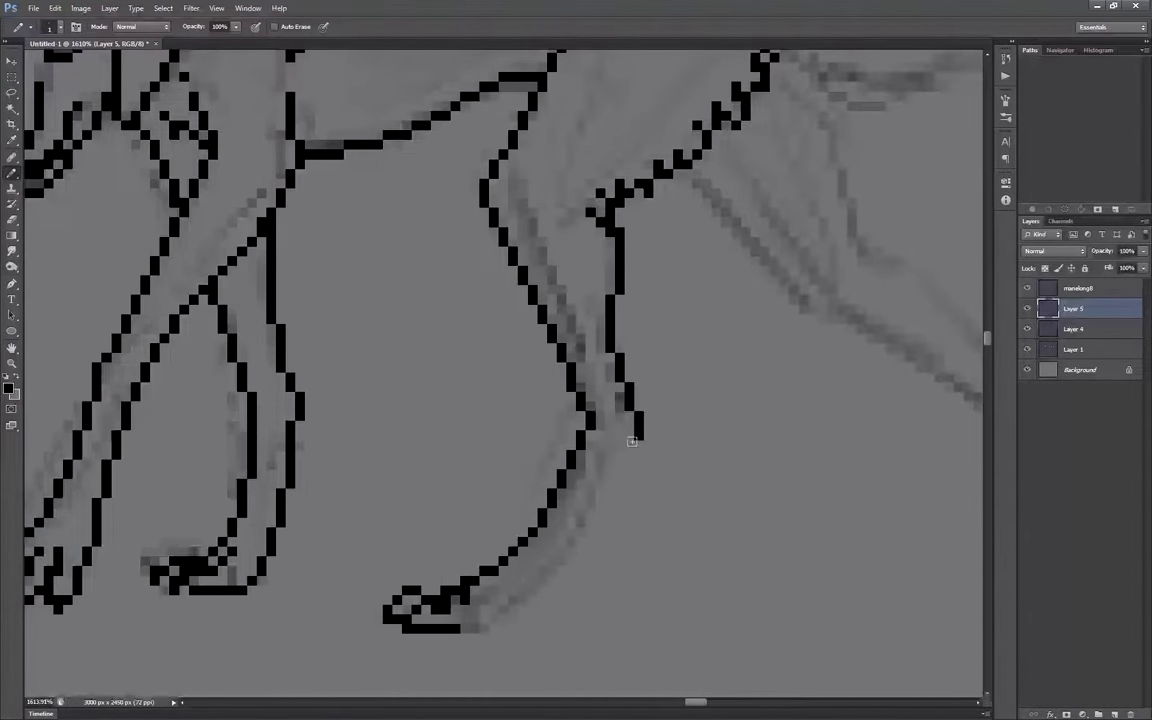
pyautogui.scroll(3, 451, 590)
pyautogui.moveTo(638, 432); pyautogui.dragTo(469, 627)
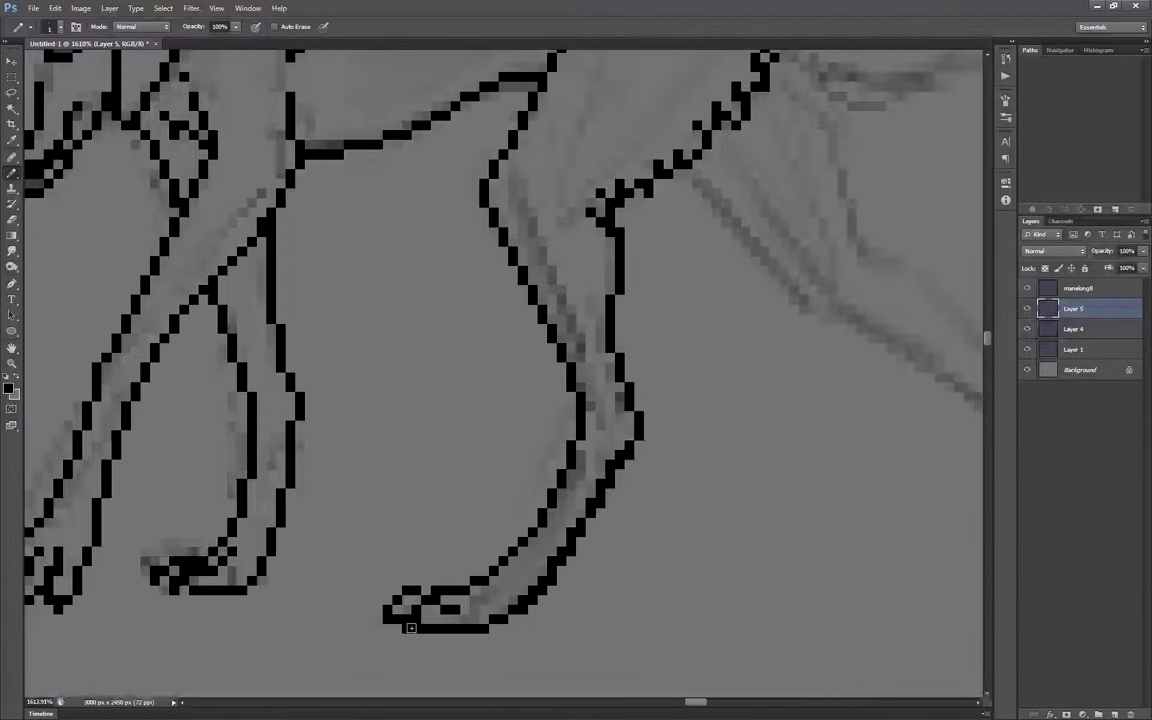
pyautogui.scroll(-3, 410, 627)
pyautogui.scroll(3, 664, 455)
pyautogui.scroll(-3, 583, 574)
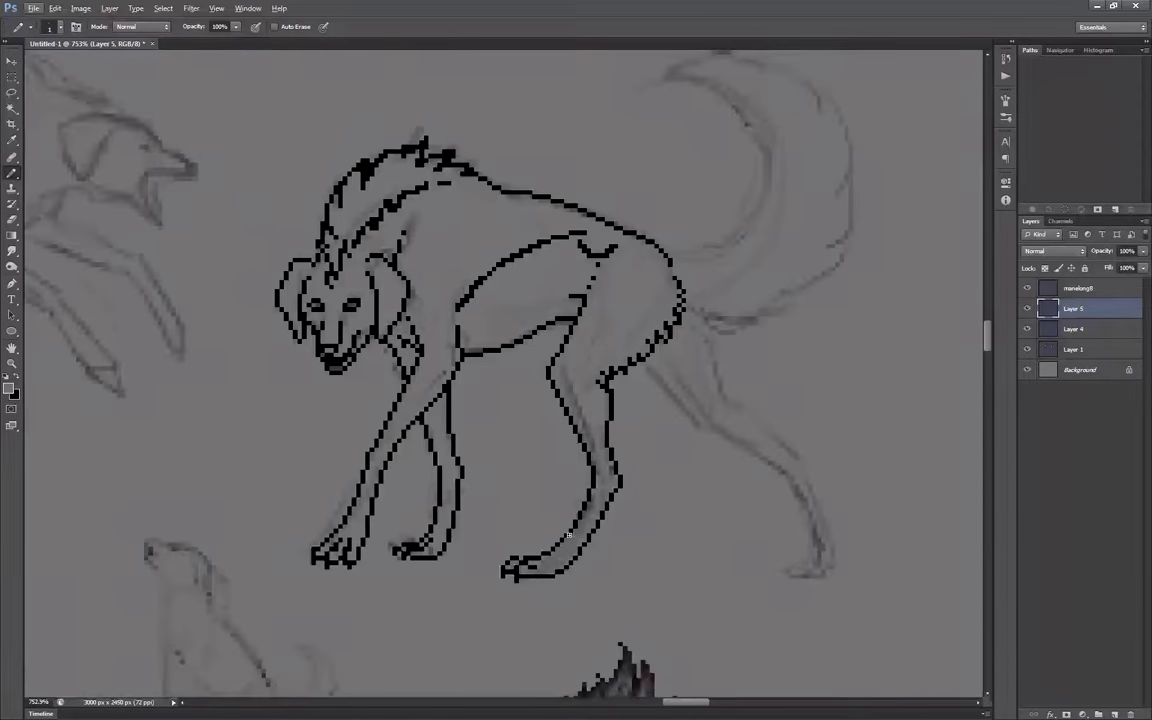
# Check the outlined legs and paws against the rest of the walking dog's sketch
pyautogui.scroll(3, 595, 387)
pyautogui.scroll(-3, 595, 387)
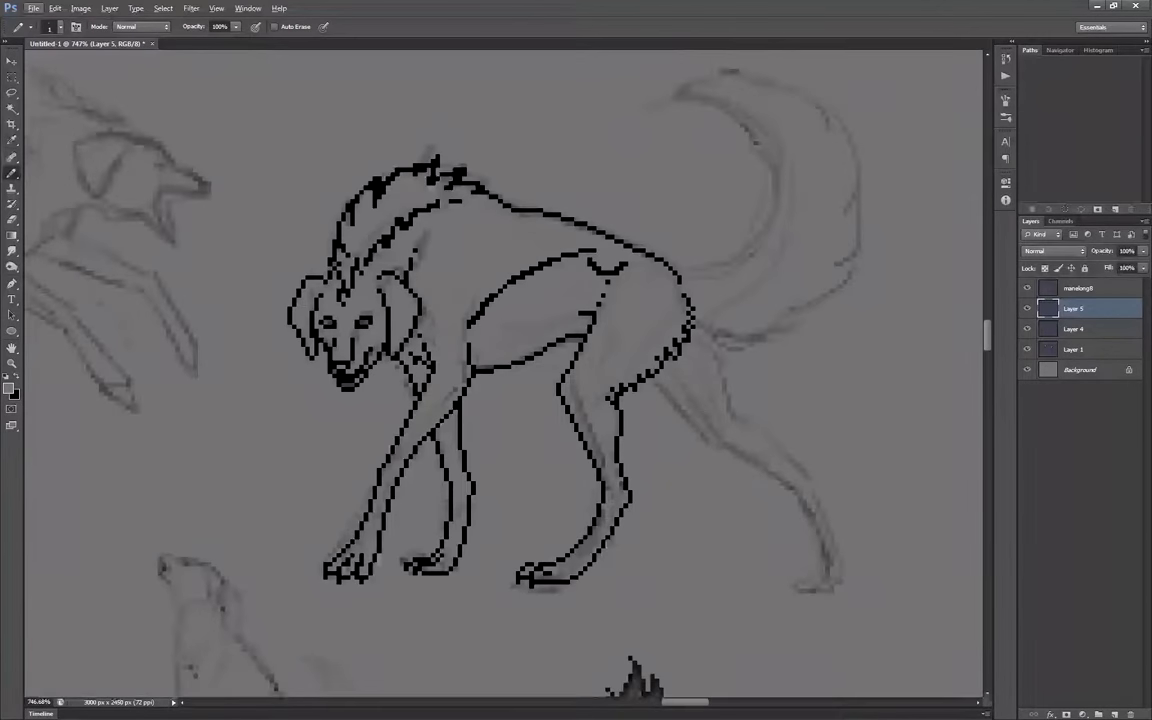
pyautogui.scroll(3, 338, 453)
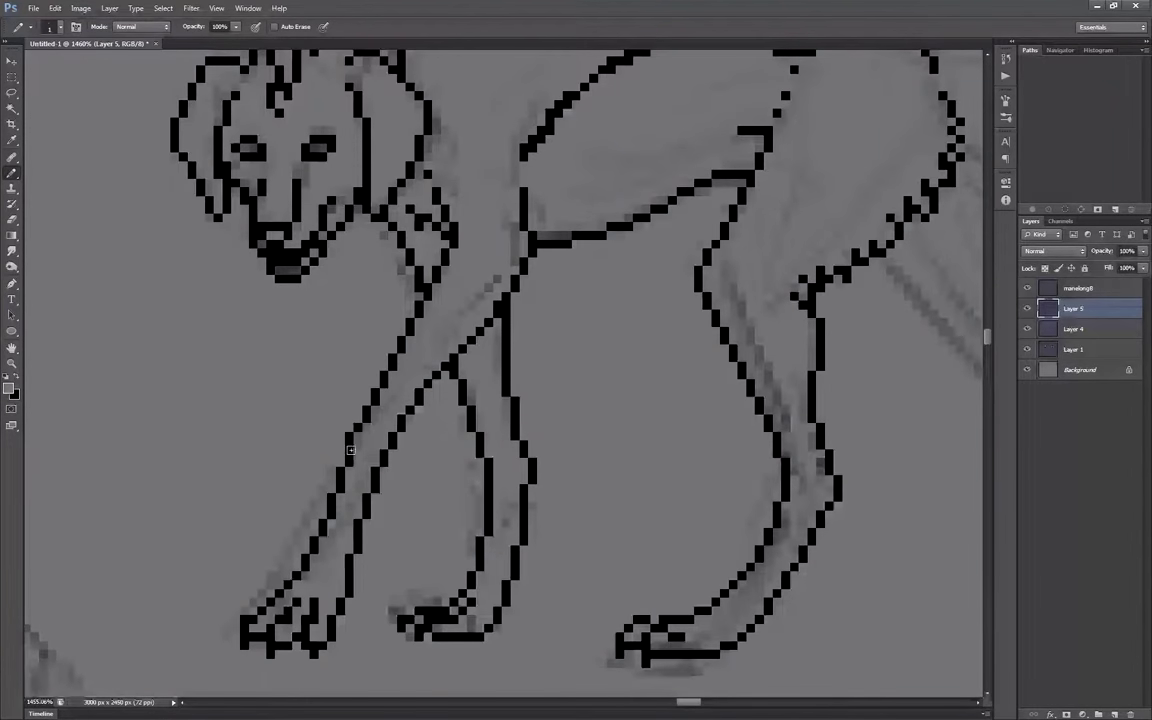
pyautogui.scroll(-3, 339, 481)
pyautogui.scroll(3, 287, 596)
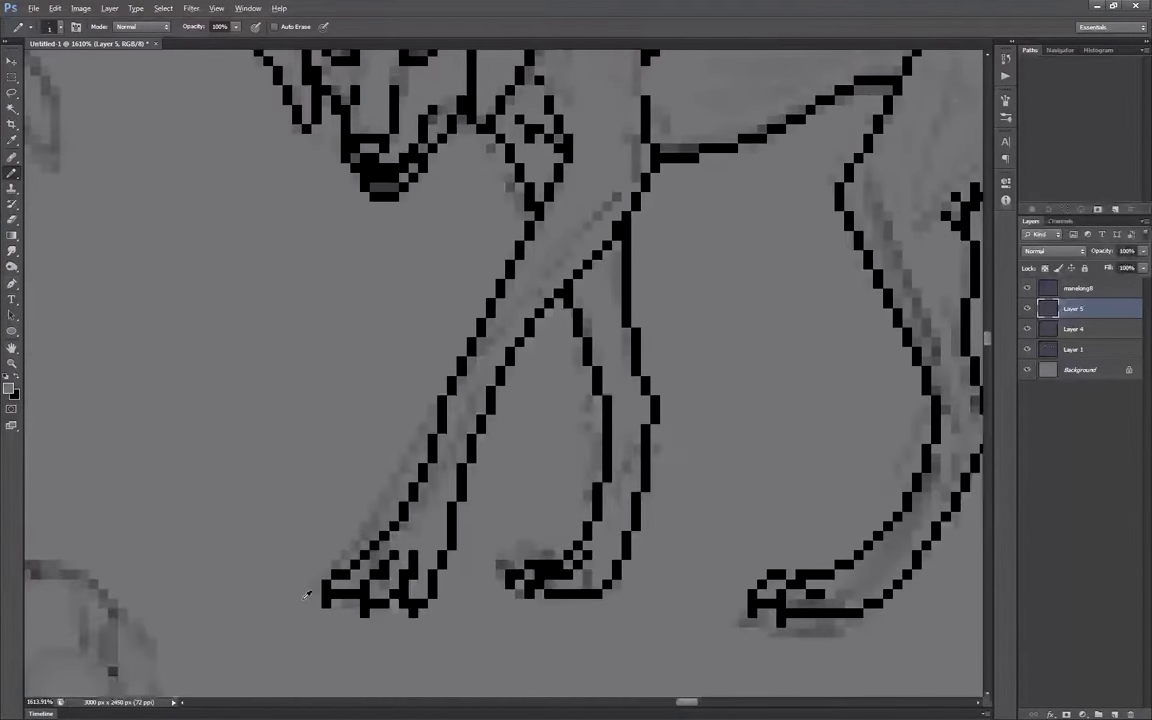
pyautogui.scroll(-3, 307, 595)
pyautogui.scroll(2, 733, 270)
pyautogui.scroll(1, 697, 300)
# Pencil the tail's long inner curve from the rump around to the tip, correcting its pixels
pyautogui.press('x')
pyautogui.moveTo(636, 419); pyautogui.dragTo(625, 211)
pyautogui.scroll(2, 750, 205)
pyautogui.press('x')
pyautogui.moveTo(747, 355)
pyautogui.mouseDown()
pyautogui.moveTo(737, 317)
pyautogui.moveTo(540, 218)
pyautogui.mouseUp()
pyautogui.press('x')
pyautogui.moveTo(624, 207); pyautogui.dragTo(767, 415)
pyautogui.scroll(1, 727, 494)
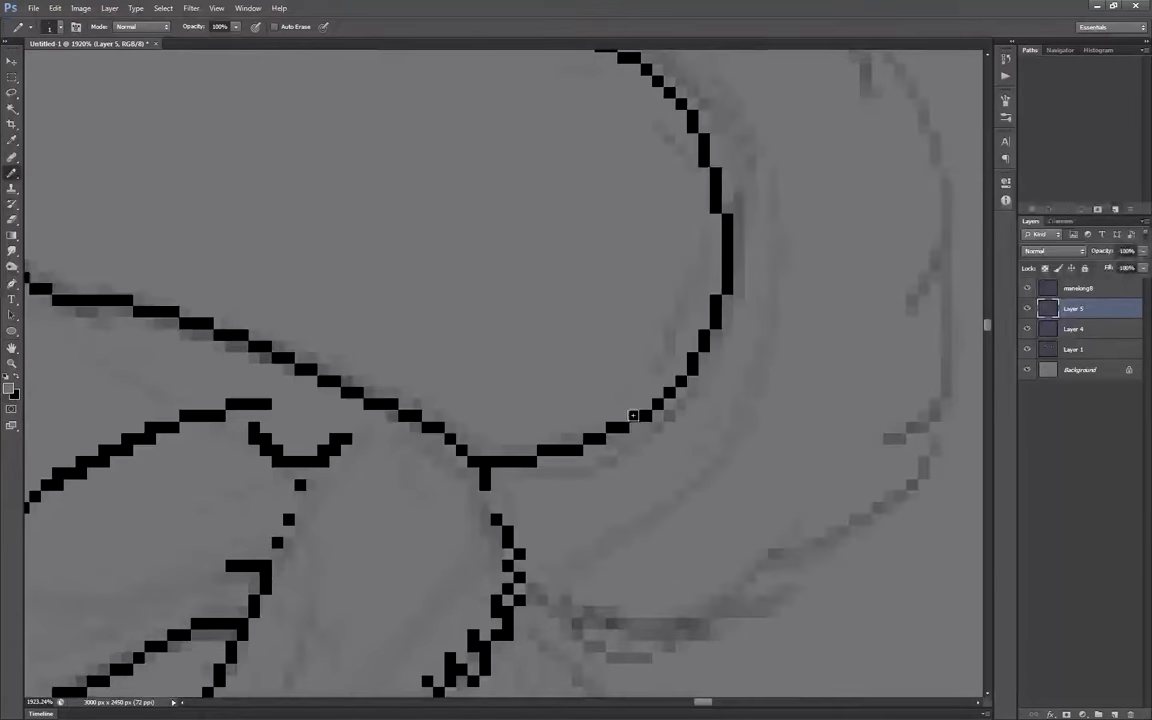
pyautogui.scroll(-5, 486, 478)
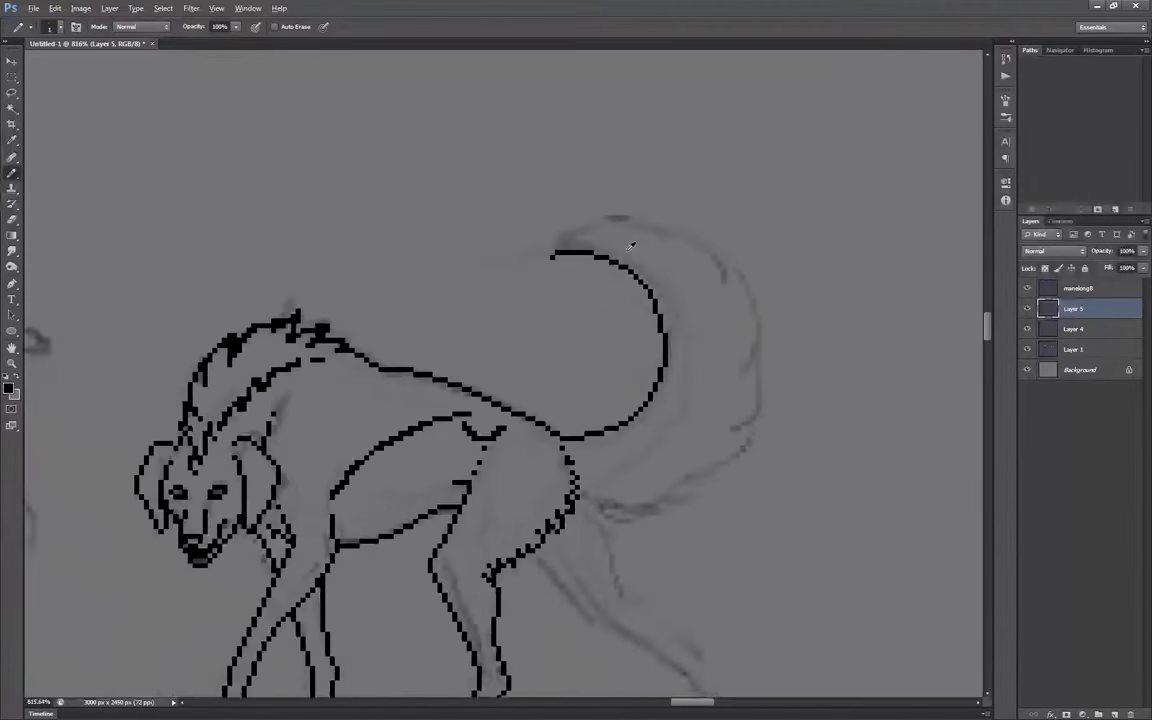
# Pencil a second curve outside the tail's inner line, running from the tip back to the rump
pyautogui.scroll(3, 290, 440)
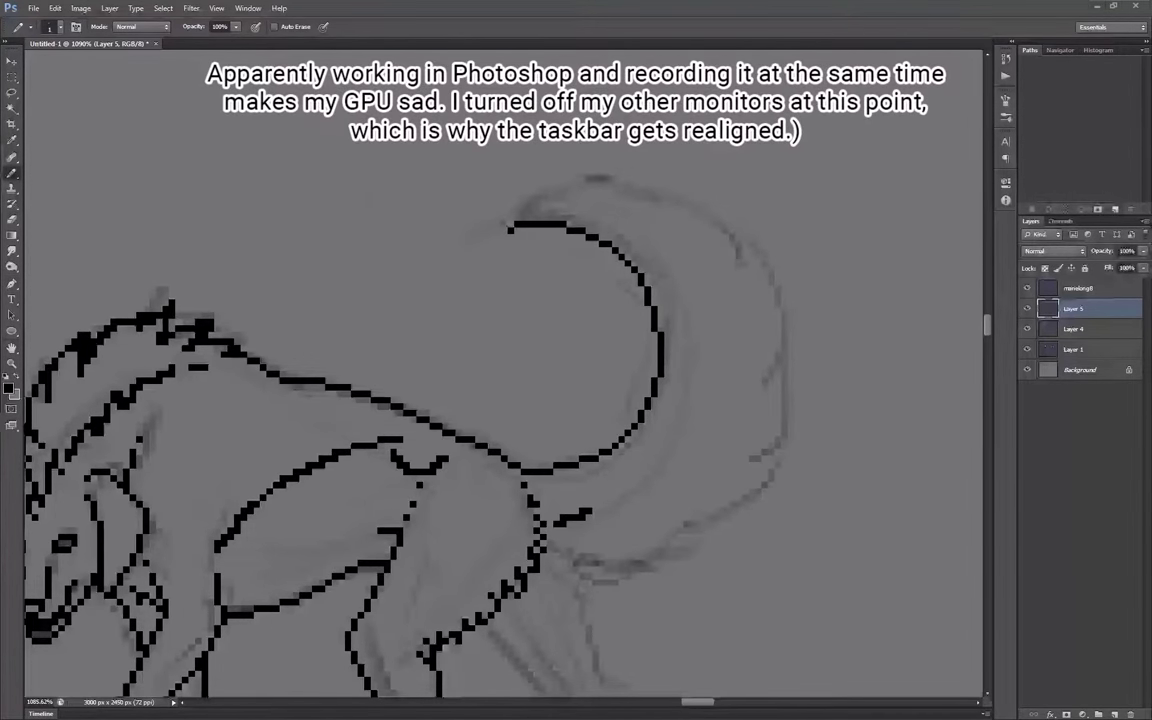
pyautogui.hotkey('ctrl', 'z')
pyautogui.moveTo(406, 334); pyautogui.dragTo(392, 306)
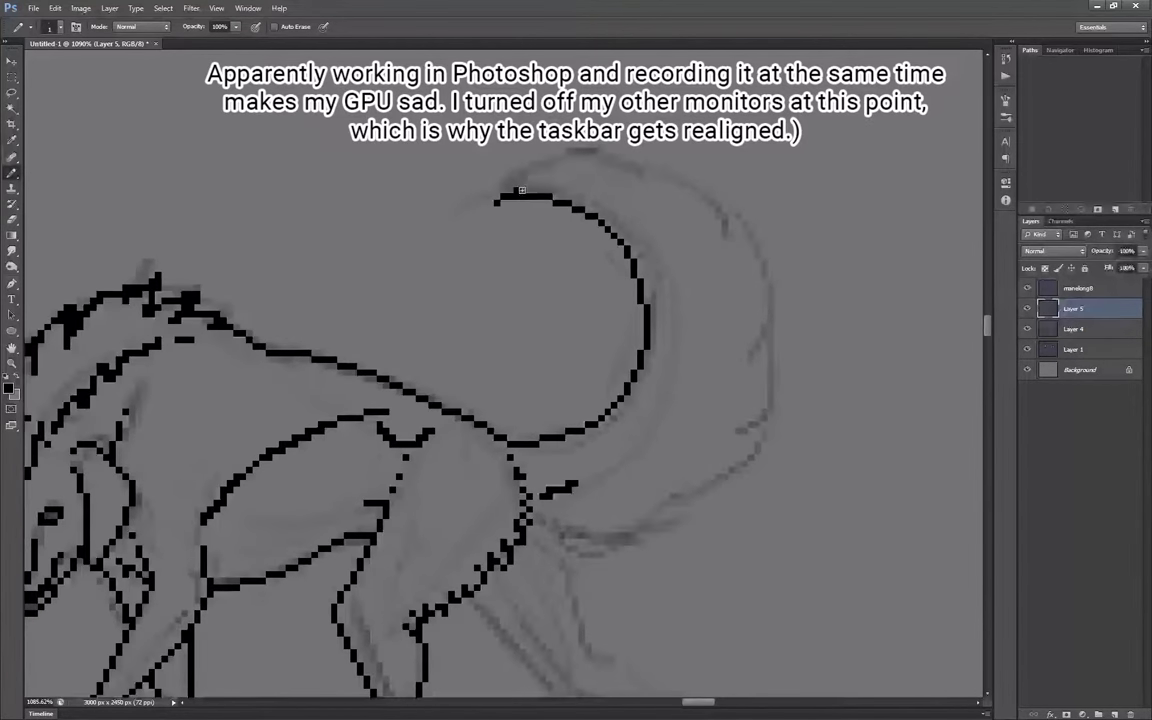
pyautogui.moveTo(504, 192); pyautogui.dragTo(578, 485)
pyautogui.press('x')
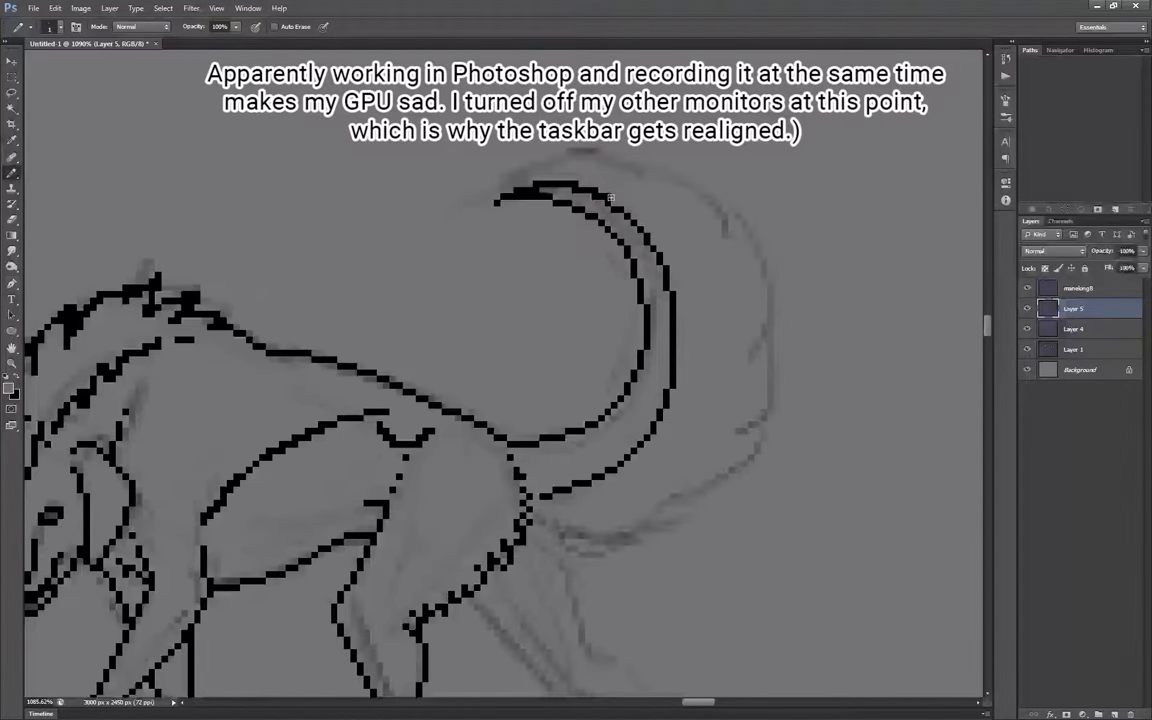
# Add small fur tufts along the lower part of the tail's second curve, from the rump outward
pyautogui.scroll(1, 617, 184)
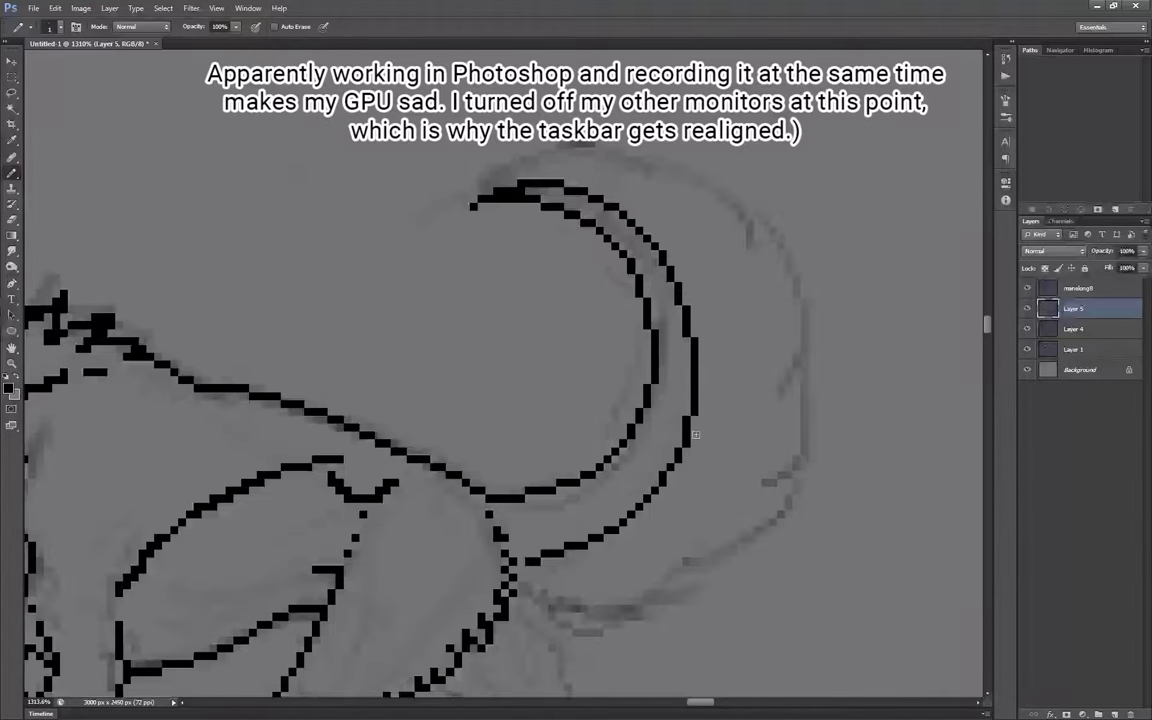
pyautogui.scroll(1, 695, 434)
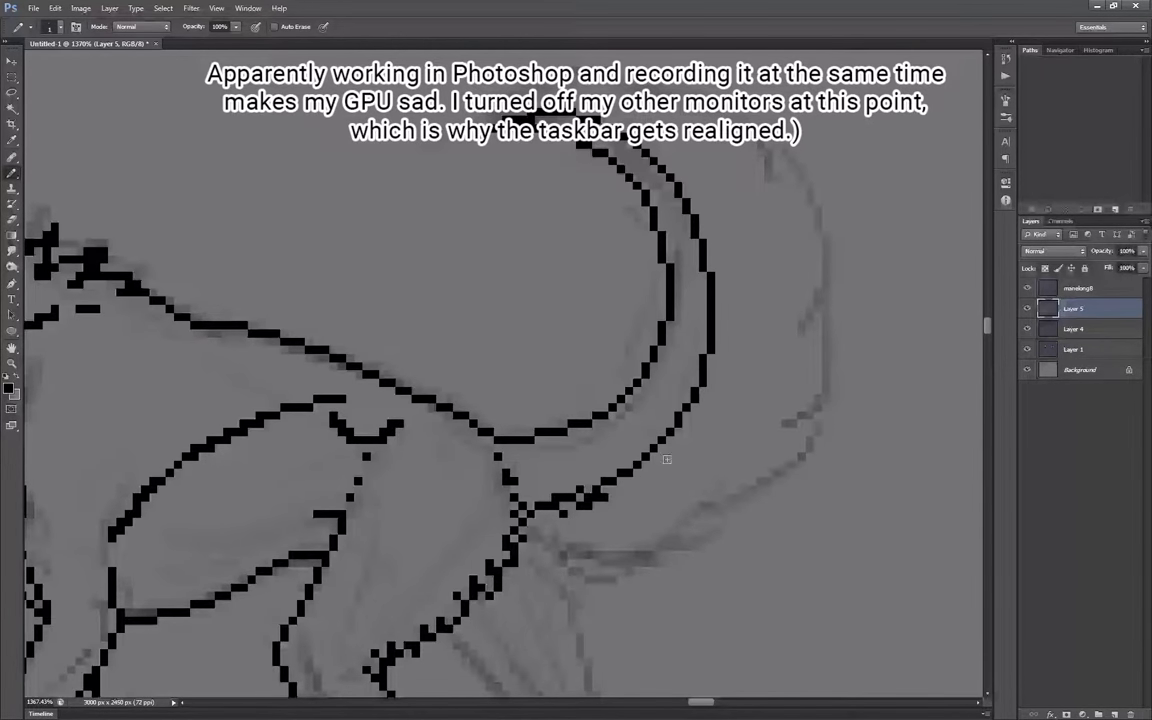
pyautogui.scroll(-8, 683, 425)
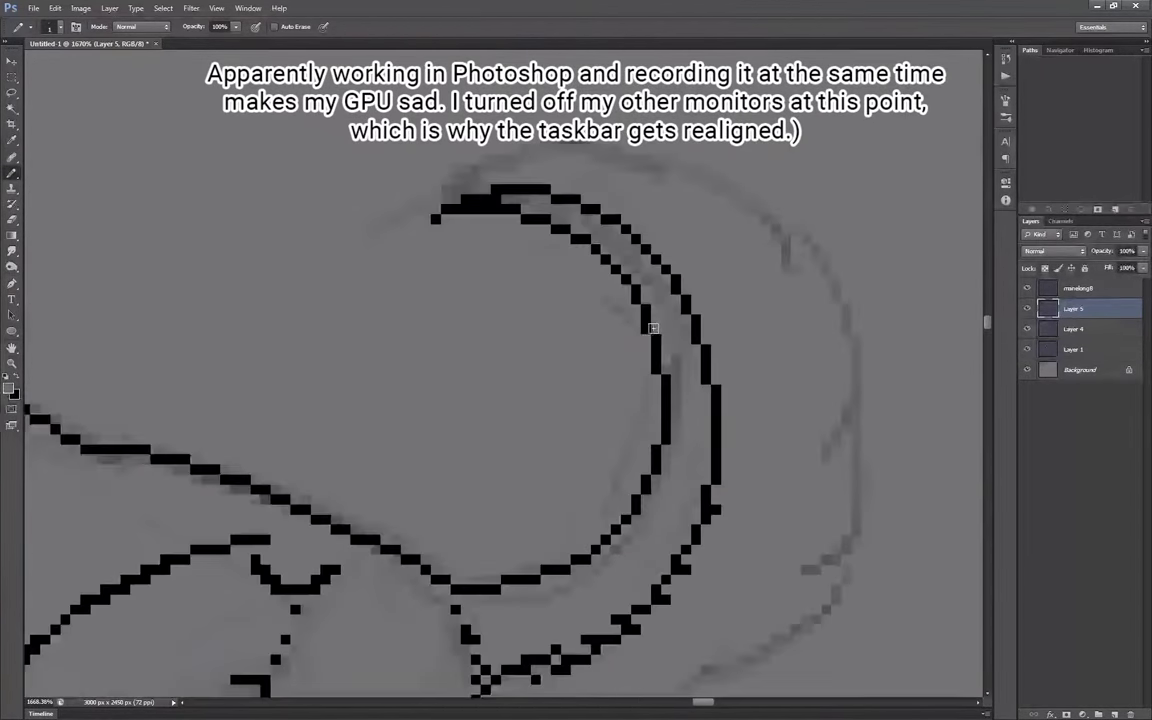
# Pencil both edges of the far hind leg from the thigh to the hock and thin the doubled pixels
pyautogui.scroll(8, 692, 430)
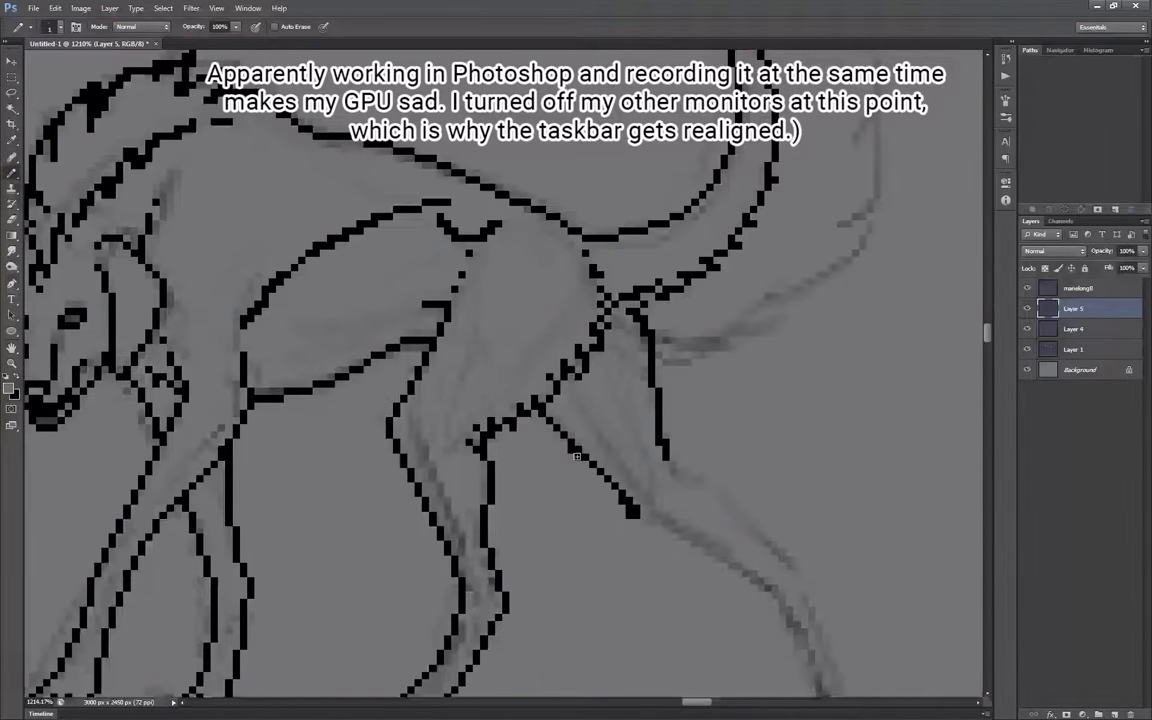
pyautogui.scroll(2, 721, 514)
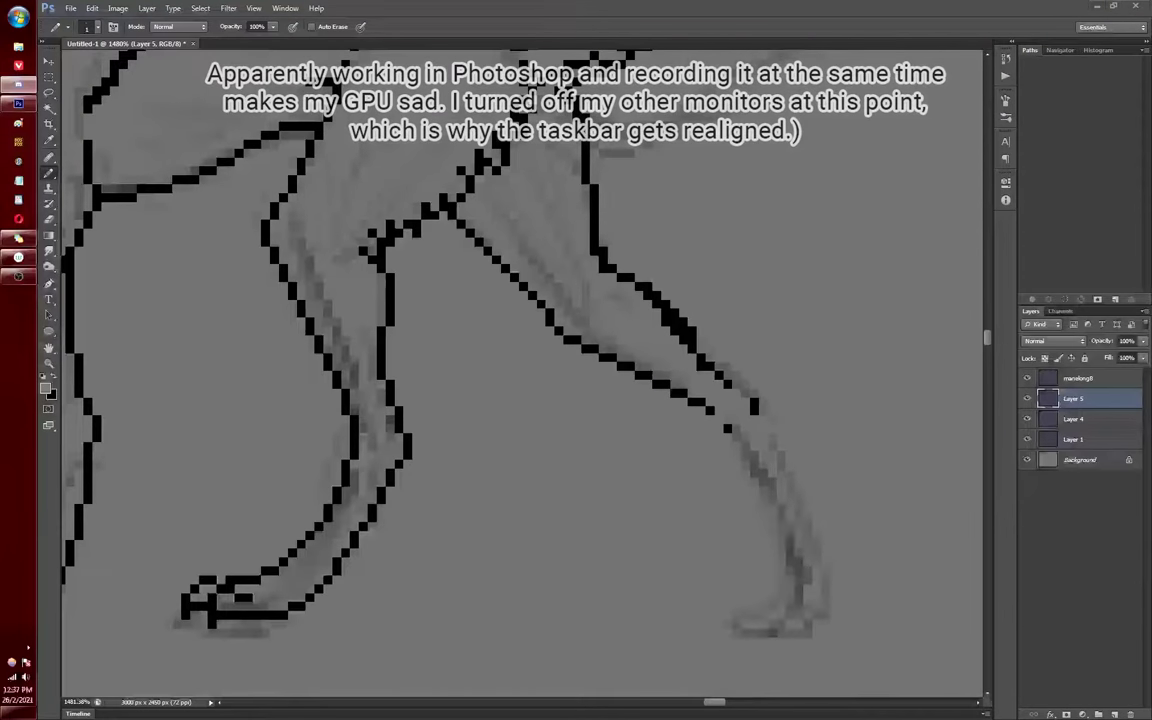
pyautogui.scroll(1, 798, 345)
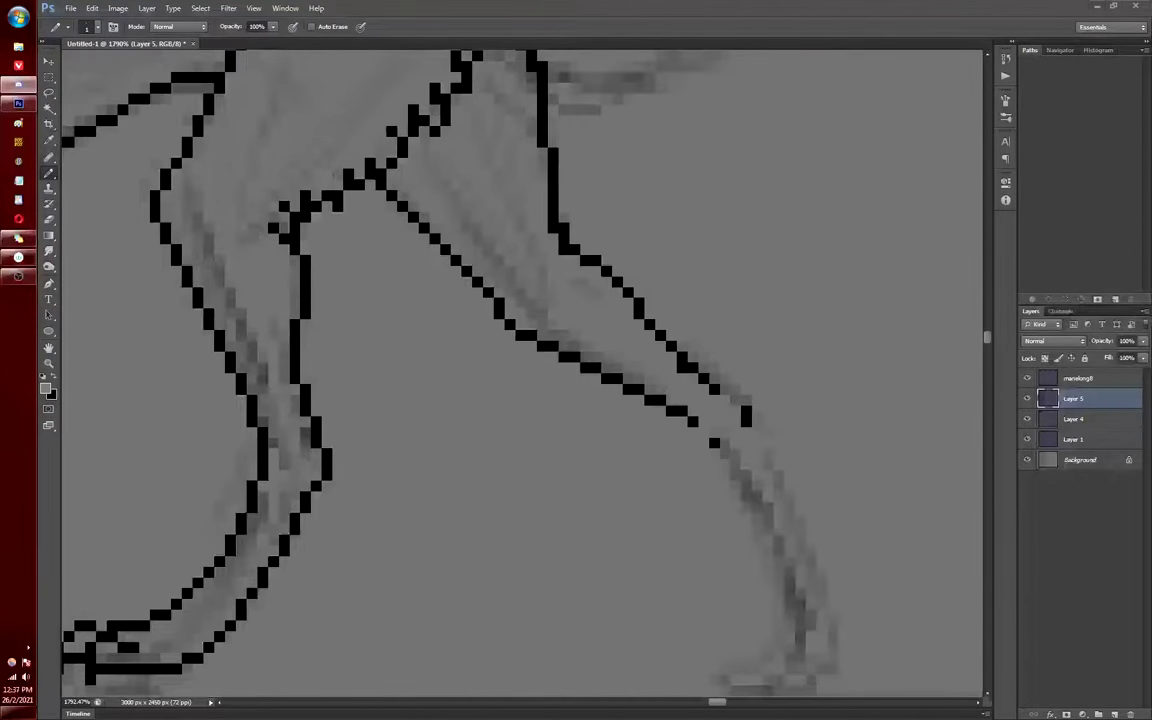
# Extend both edges of the far hind leg from the hock down to the paw, smoothing the front edge
pyautogui.press('x')
pyautogui.moveTo(714, 442); pyautogui.dragTo(658, 327)
pyautogui.moveTo(694, 296); pyautogui.dragTo(770, 490)
pyautogui.moveTo(640, 305); pyautogui.dragTo(748, 525)
pyautogui.moveTo(672, 340)
pyautogui.mouseDown()
pyautogui.moveTo(726, 515)
pyautogui.moveTo(708, 375)
pyautogui.mouseUp()
pyautogui.press('x')
pyautogui.press('x')
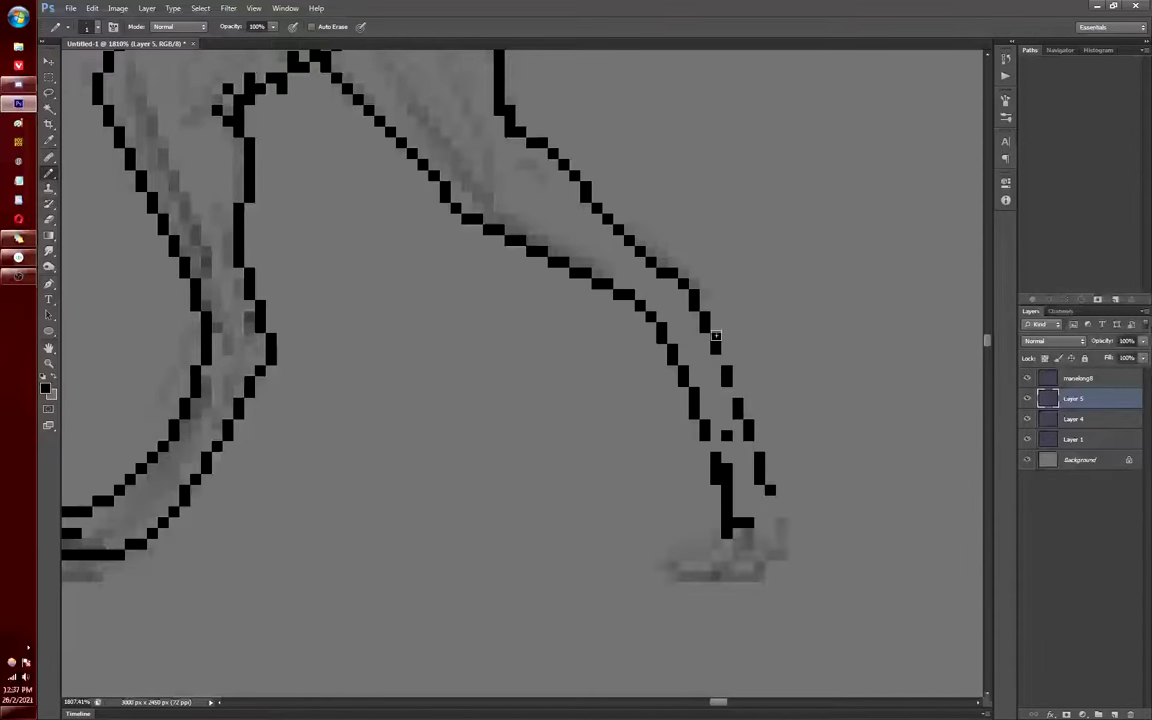
# Pencil the far hind paw with its heel and toe lines, and hide and reshow Layer 5 to check it
pyautogui.moveTo(712, 546)
pyautogui.mouseDown()
pyautogui.moveTo(668, 570)
pyautogui.moveTo(757, 573)
pyautogui.mouseUp()
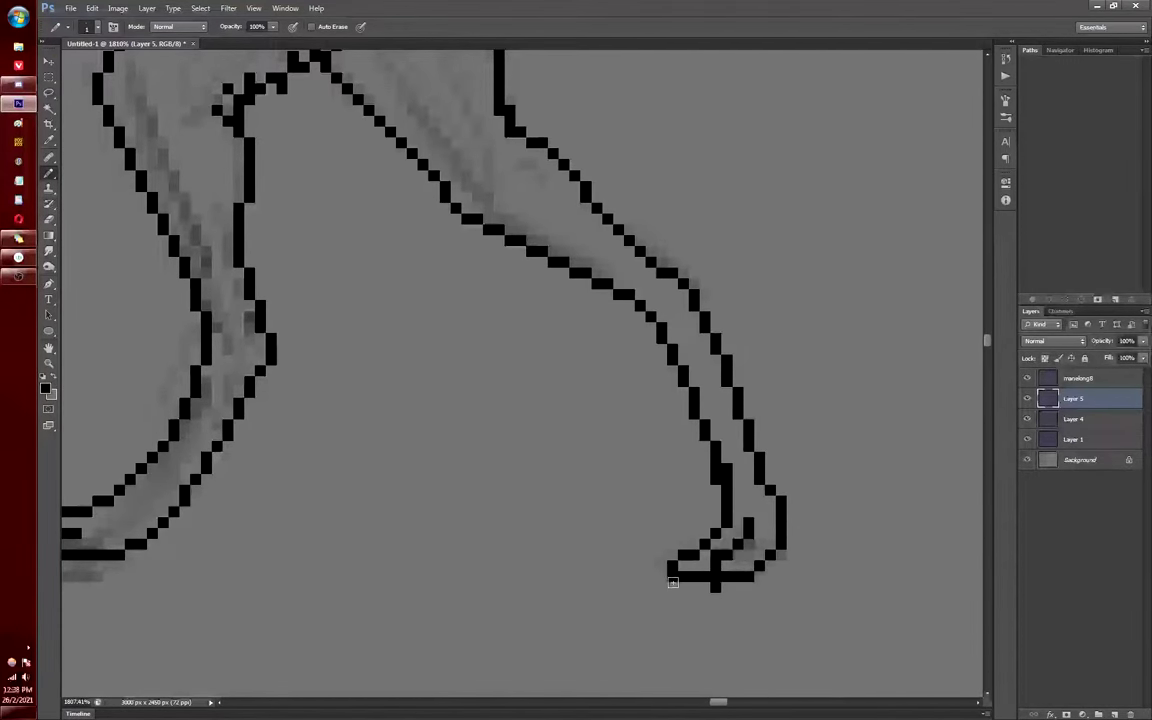
pyautogui.scroll(-3, 673, 582)
pyautogui.scroll(3, 772, 510)
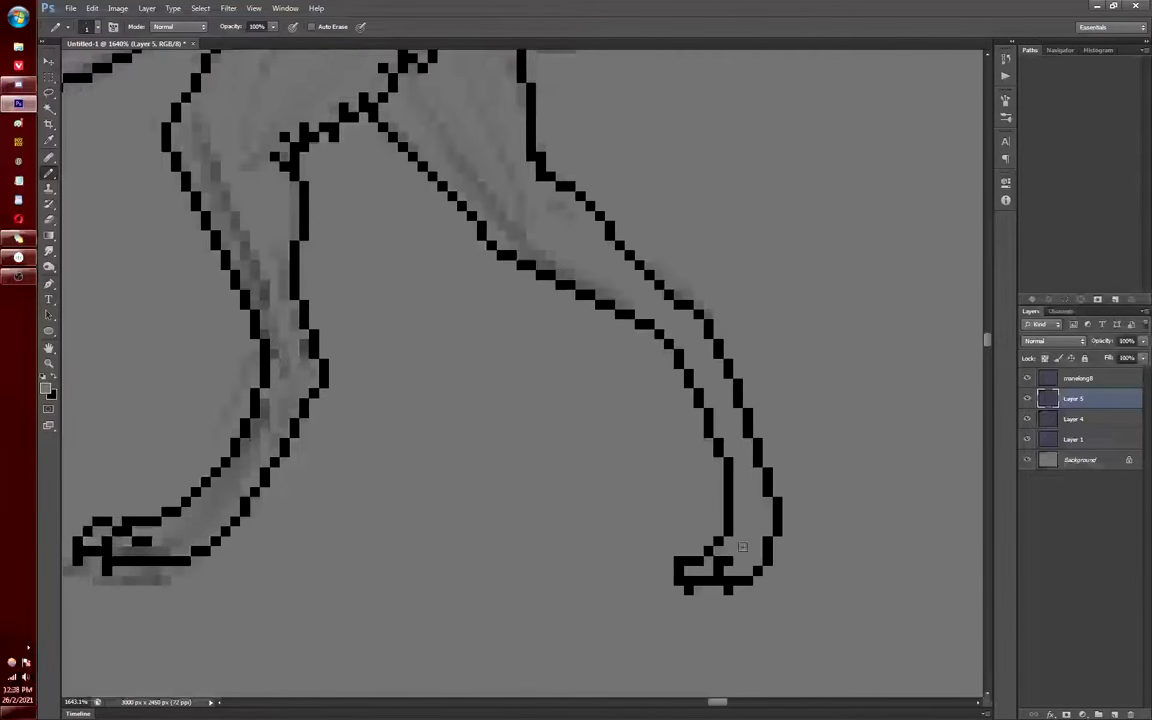
pyautogui.scroll(-3, 760, 437)
pyautogui.click(1027, 398)
pyautogui.click(1027, 398)
# Erase pixels around the far hind paw's heel and nudge the Layer 5 line art two pixels to the right
pyautogui.scroll(4, 805, 487)
pyautogui.press('x')
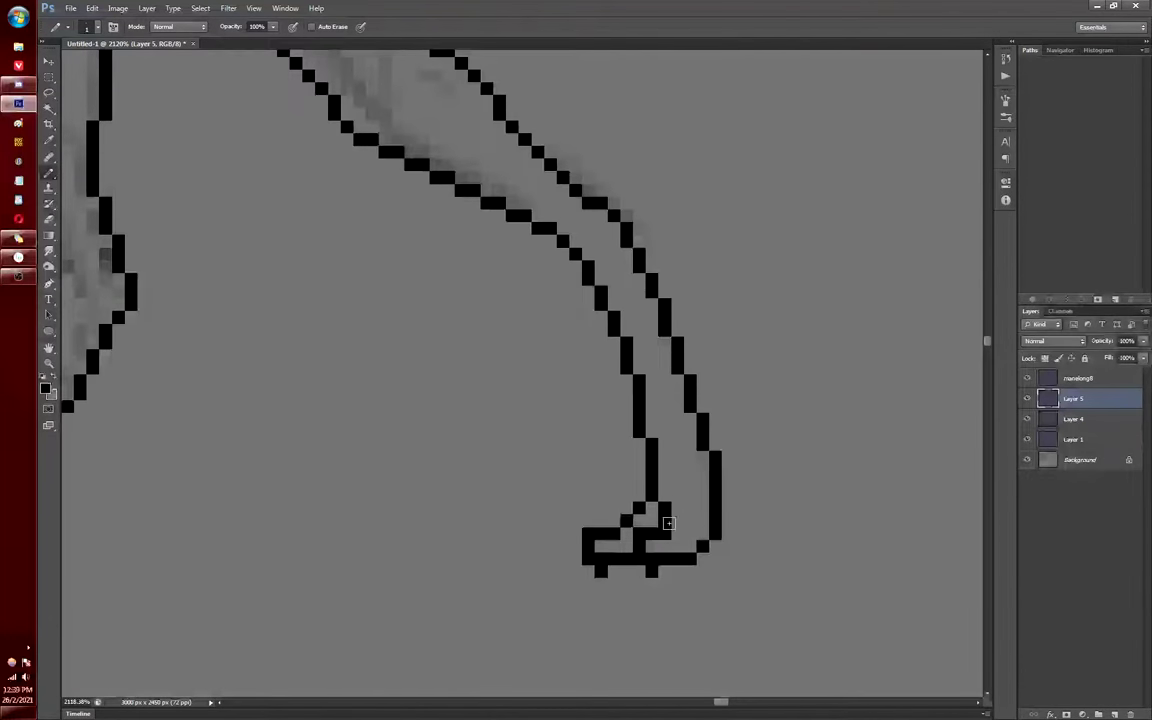
pyautogui.press('x')
pyautogui.press('e')
pyautogui.moveTo(662, 515); pyautogui.dragTo(806, 552)
pyautogui.press('v')
pyautogui.press('Right')
pyautogui.press('Right')
# Redraw the far hind paw with a rounded heel curving into the leg's rear edge and separate toe outlines
pyautogui.press('b')
pyautogui.press('x')
pyautogui.moveTo(664, 444); pyautogui.dragTo(627, 559)
pyautogui.moveTo(664, 559); pyautogui.dragTo(690, 482)
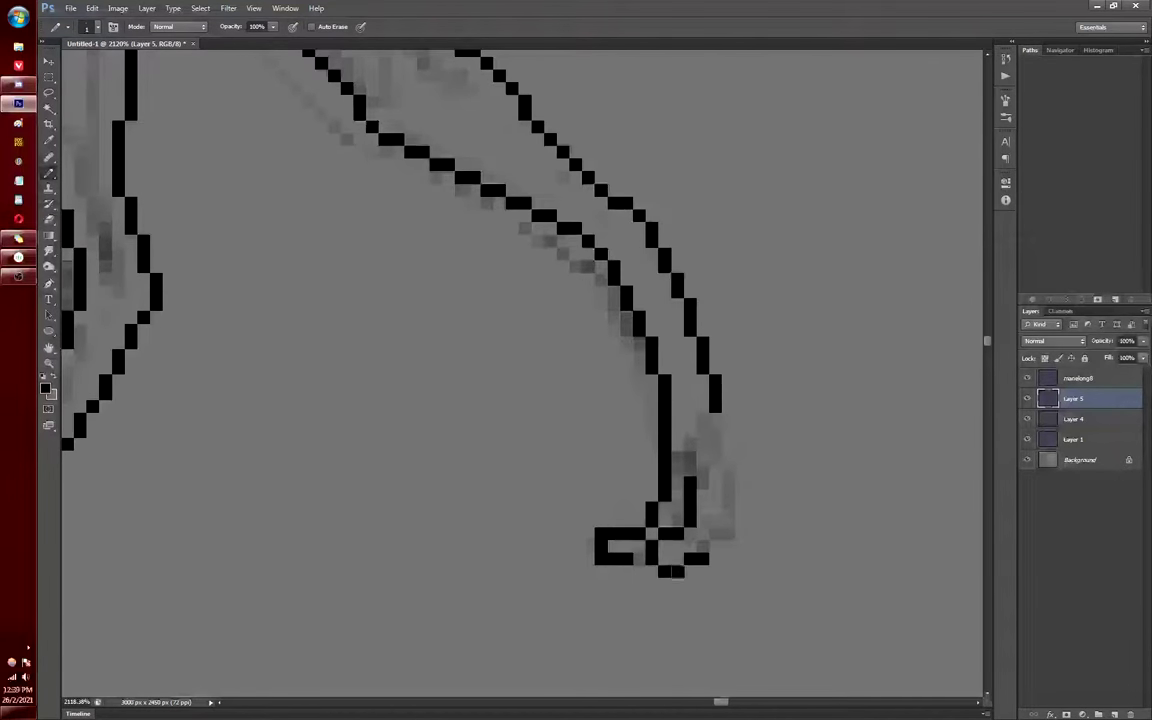
pyautogui.moveTo(736, 523); pyautogui.dragTo(728, 418)
pyautogui.press('x')
pyautogui.moveTo(658, 496)
pyautogui.mouseDown()
pyautogui.moveTo(608, 520)
pyautogui.moveTo(652, 522)
pyautogui.mouseUp()
pyautogui.press('x')
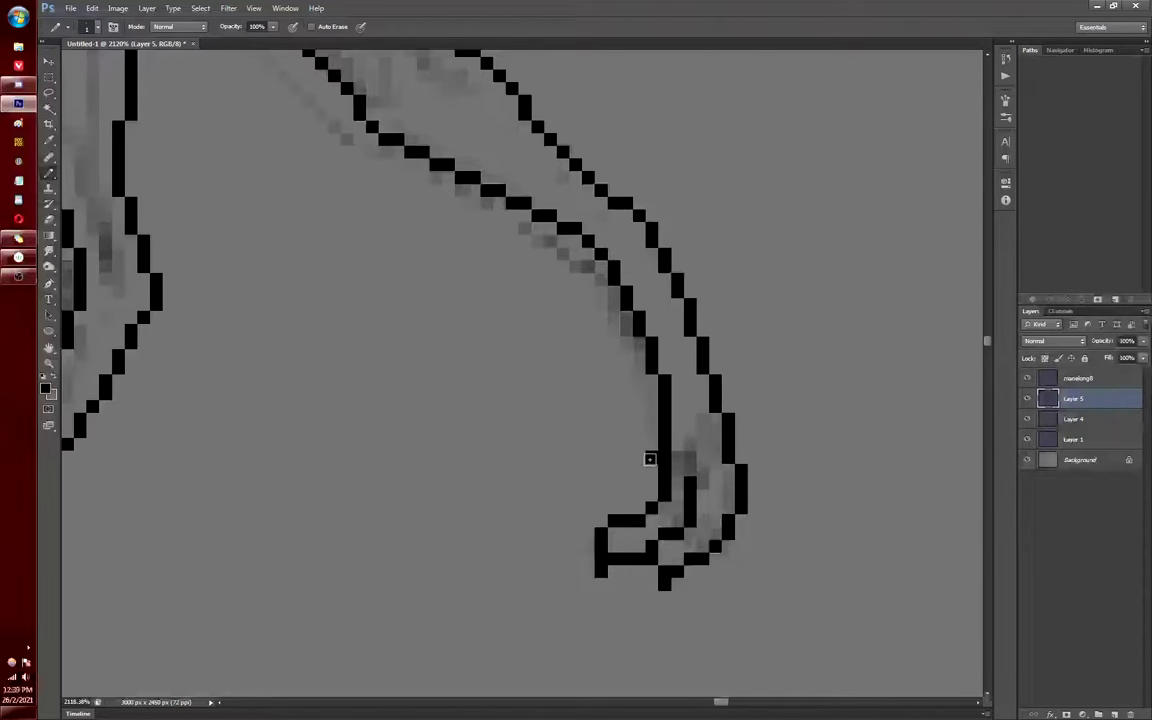
# Rework the far hind paw's heel, ankle and toe lines, repainting stray pixels in the background gray
pyautogui.moveTo(650, 455); pyautogui.dragTo(589, 546)
pyautogui.moveTo(664, 520); pyautogui.dragTo(690, 520)
pyautogui.click(676, 560)
pyautogui.press('x')
pyautogui.moveTo(652, 458); pyautogui.dragTo(652, 482)
pyautogui.click(665, 489)
pyautogui.moveTo(588, 520); pyautogui.dragTo(588, 547)
pyautogui.press('x')
pyautogui.click(650, 520)
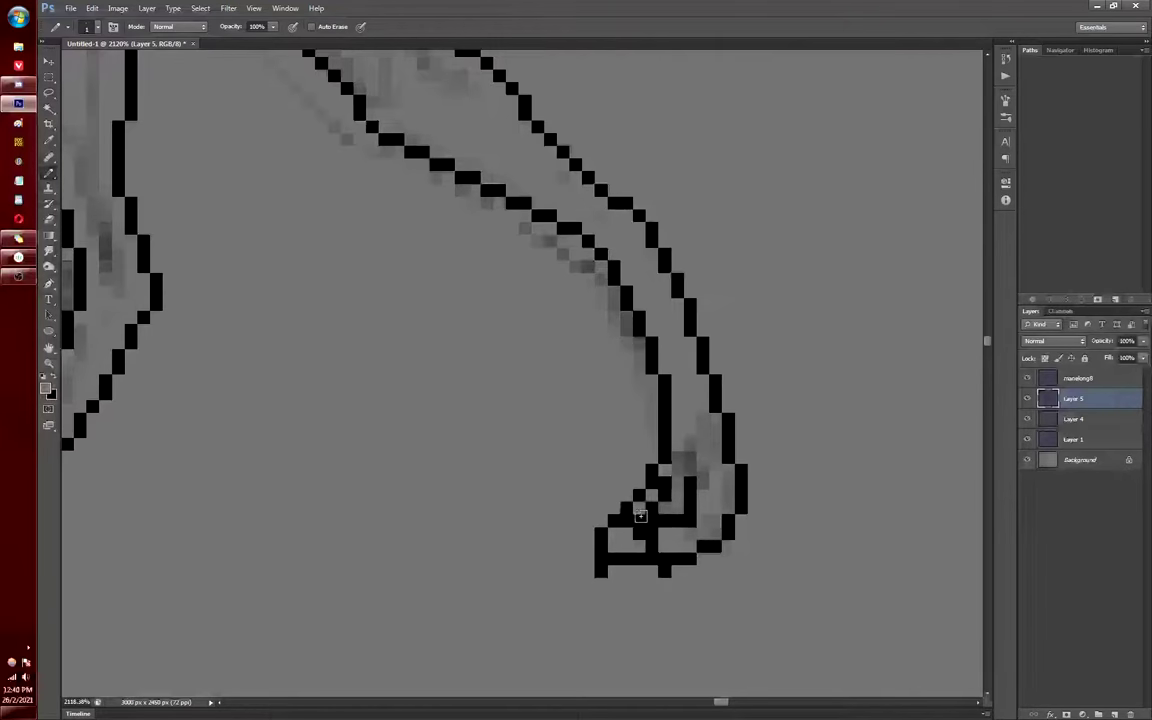
# Smooth the curve of the far hind leg's front edge between the hock and the ankle
pyautogui.scroll(-3, 778, 460)
pyautogui.press('x')
pyautogui.scroll(-2, 730, 465)
pyautogui.scroll(5, 736, 390)
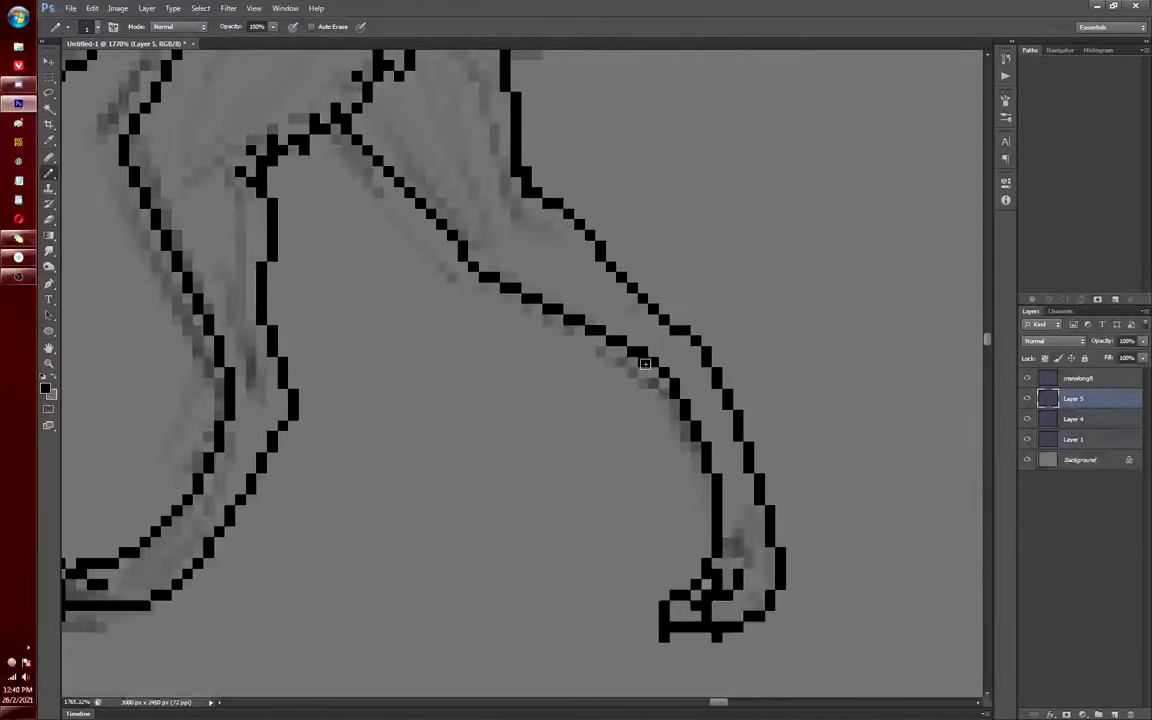
pyautogui.moveTo(638, 350); pyautogui.dragTo(675, 403)
pyautogui.click(695, 444)
pyautogui.scroll(-10, 790, 430)
pyautogui.scroll(7, 766, 447)
# Select the lower forelegs and near hind leg with their paws and shift them as one piece
pyautogui.click(48, 82)
pyautogui.scroll(-6, 797, 460)
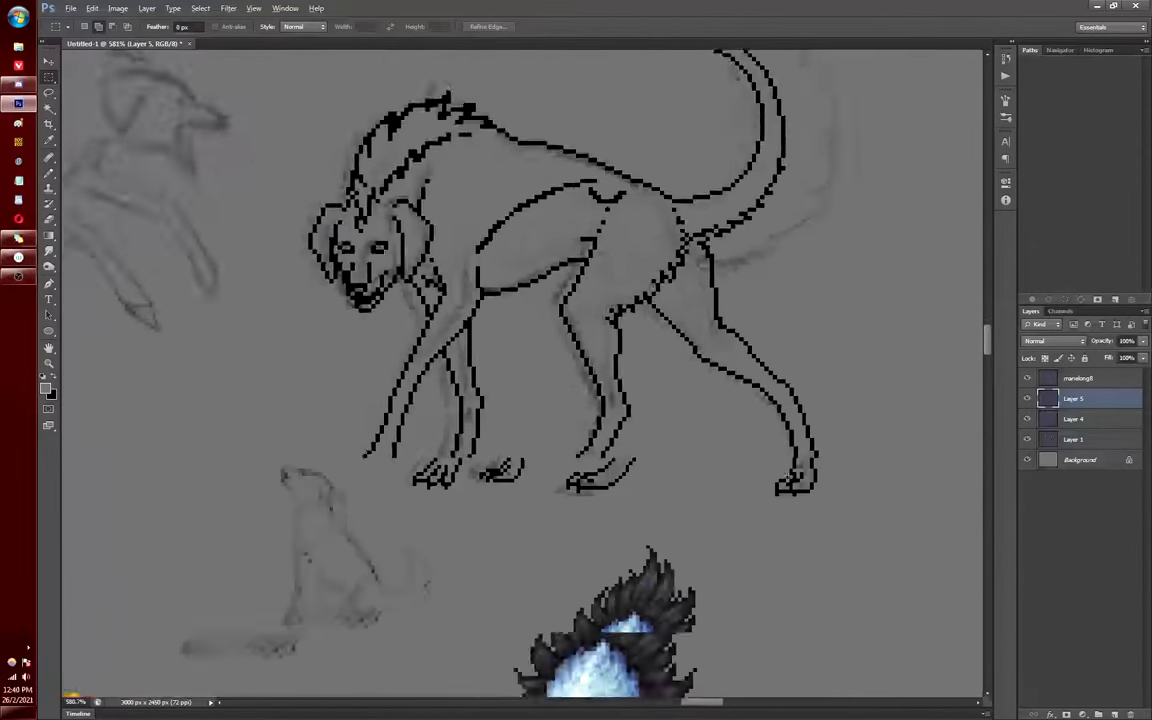
pyautogui.click(49, 172)
pyautogui.scroll(8, 480, 147)
pyautogui.scroll(-3, 335, 440)
# Select the walking dog's mane line art piece by piece and move it up, clear of the body
pyautogui.click(48, 79)
pyautogui.moveTo(339, 227); pyautogui.dragTo(541, 343)
pyautogui.moveTo(339, 300)
pyautogui.mouseDown()
pyautogui.moveTo(447, 380)
pyautogui.moveTo(435, 380)
pyautogui.mouseUp()
pyautogui.moveTo(327, 372); pyautogui.dragTo(364, 441)
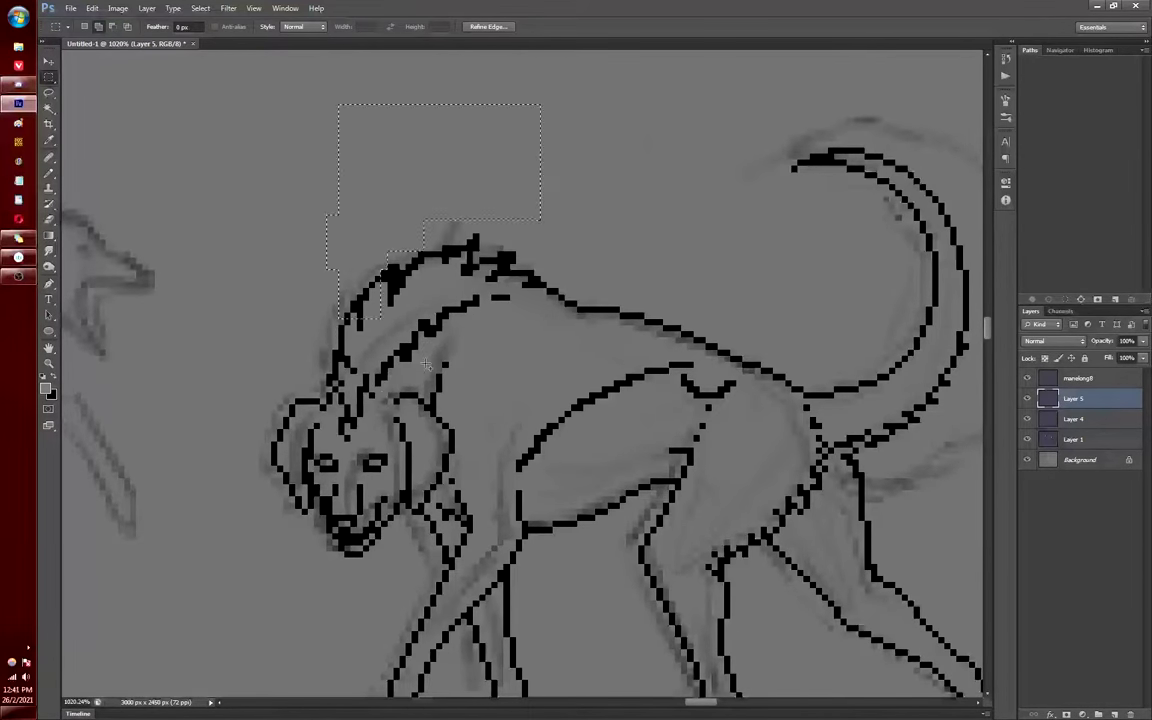
pyautogui.moveTo(430, 310); pyautogui.dragTo(430, 127)
pyautogui.hotkey('ctrl', 'd')
# Pencil a smooth neck and shoulder outline from the ear to the back where the mane was
pyautogui.press('b')
pyautogui.press('x')
pyautogui.moveTo(329, 400); pyautogui.dragTo(538, 286)
pyautogui.moveTo(340, 366); pyautogui.dragTo(508, 285)
pyautogui.scroll(-3, 438, 318)
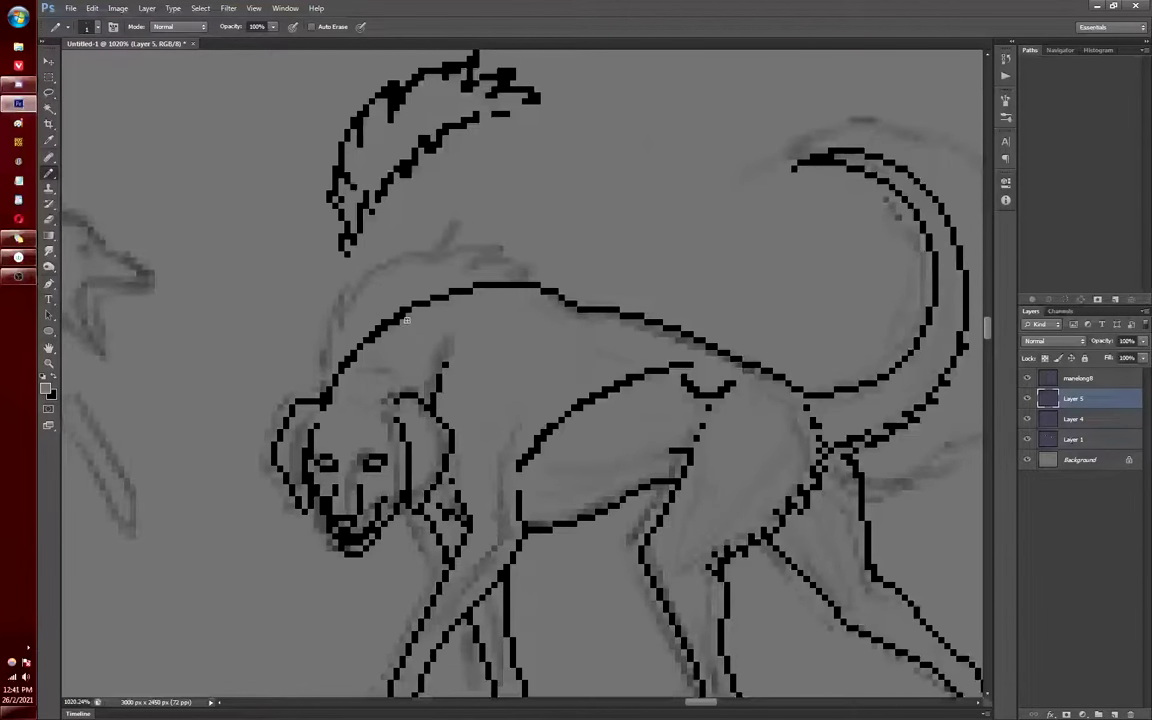
pyautogui.scroll(-1, 545, 292)
pyautogui.scroll(3, 545, 292)
pyautogui.scroll(-4, 545, 293)
# Select the far hind leg's lower section with its paw and move it slightly up and toward the body
pyautogui.click(48, 78)
pyautogui.scroll(3, 661, 357)
pyautogui.moveTo(876, 620); pyautogui.dragTo(758, 460)
pyautogui.moveTo(795, 522); pyautogui.dragTo(784, 517)
pyautogui.hotkey('ctrl', 'd')
pyautogui.moveTo(648, 458); pyautogui.dragTo(640, 471)
pyautogui.hotkey('ctrl', 'd')
# Clean up the outline joins on the walking dog's far hind leg with the Pencil tool
pyautogui.press('b')
pyautogui.scroll(3, 634, 468)
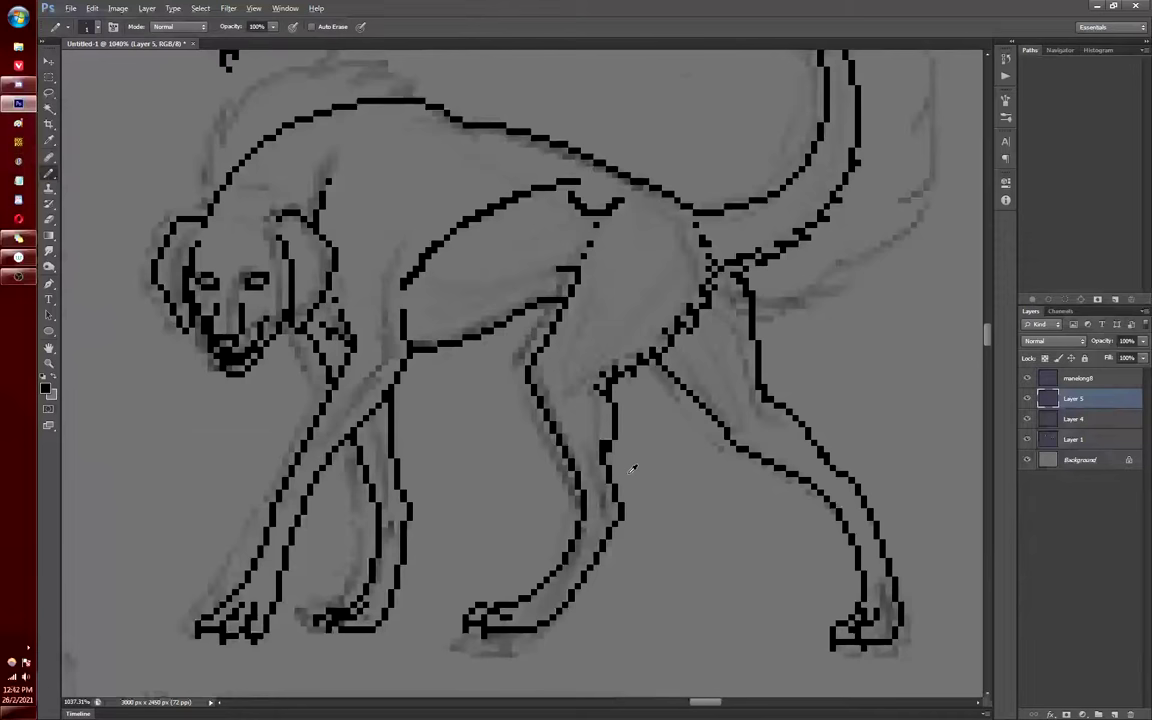
pyautogui.press('x')
pyautogui.scroll(-5, 828, 415)
pyautogui.scroll(5, 828, 393)
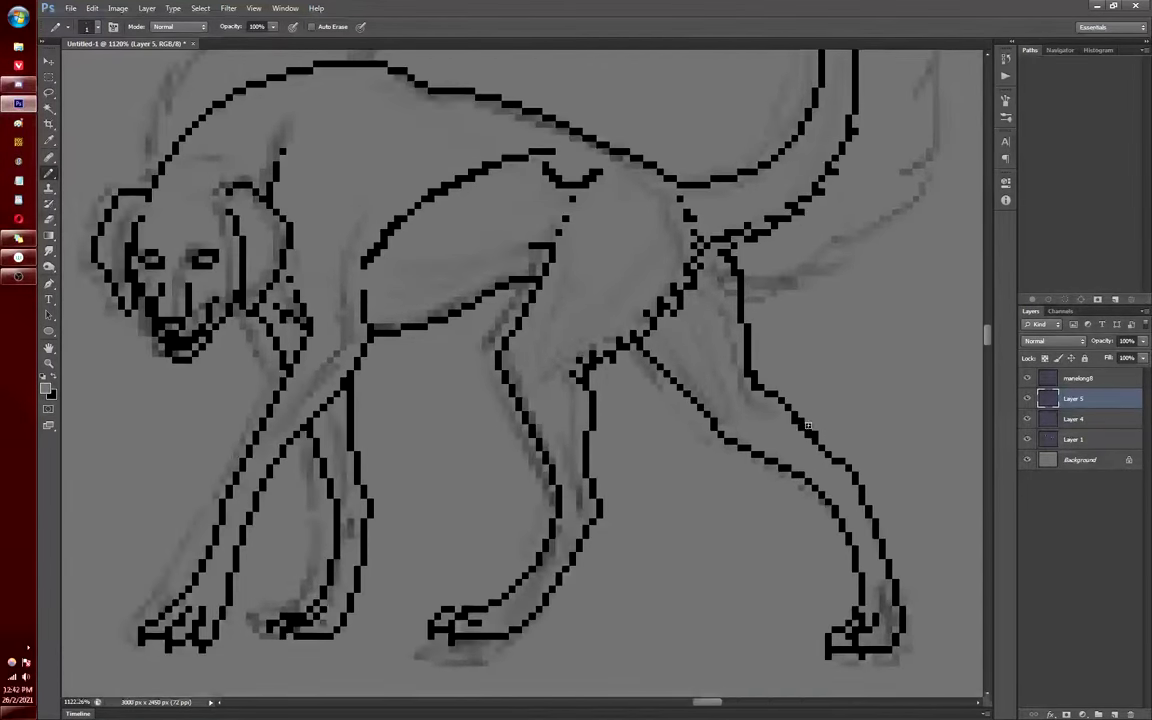
pyautogui.scroll(-6, 522, 386)
pyautogui.scroll(2, 650, 540)
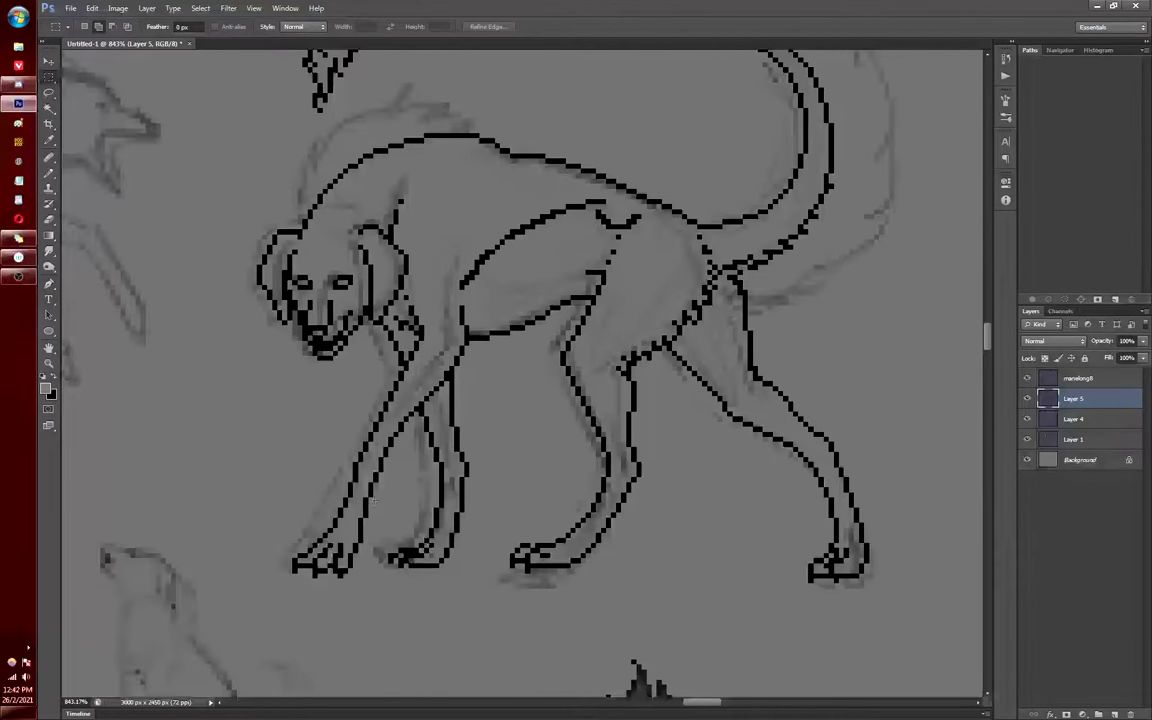
# Nudge both forepaws up, and move the far hind leg up and toward the body
pyautogui.press('m')
pyautogui.moveTo(479, 608); pyautogui.dragTo(383, 510)
pyautogui.hotkey('ctrl', 'Up')
pyautogui.moveTo(722, 304); pyautogui.dragTo(938, 657)
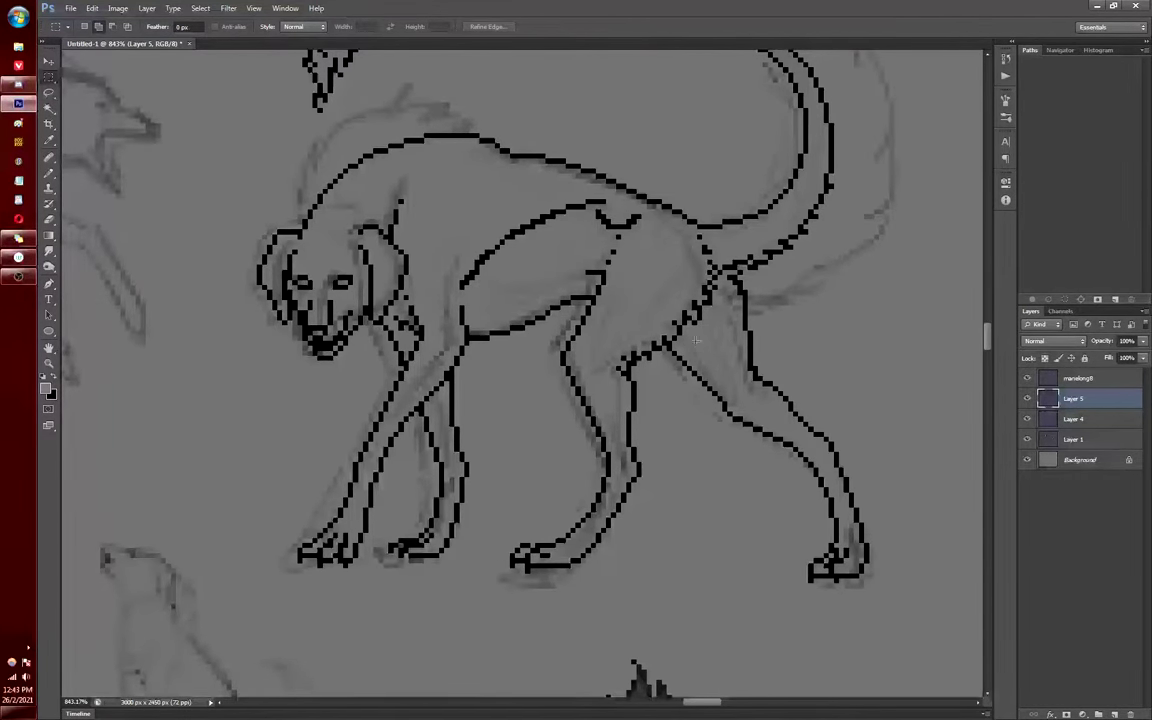
pyautogui.moveTo(855, 439); pyautogui.dragTo(840, 424)
pyautogui.hotkey('ctrl', 'd')
# Redraw the rear edge of the far hind thigh as ragged fur and add tuft pixels along the rump
pyautogui.click(48, 173)
pyautogui.scroll(2, 711, 284)
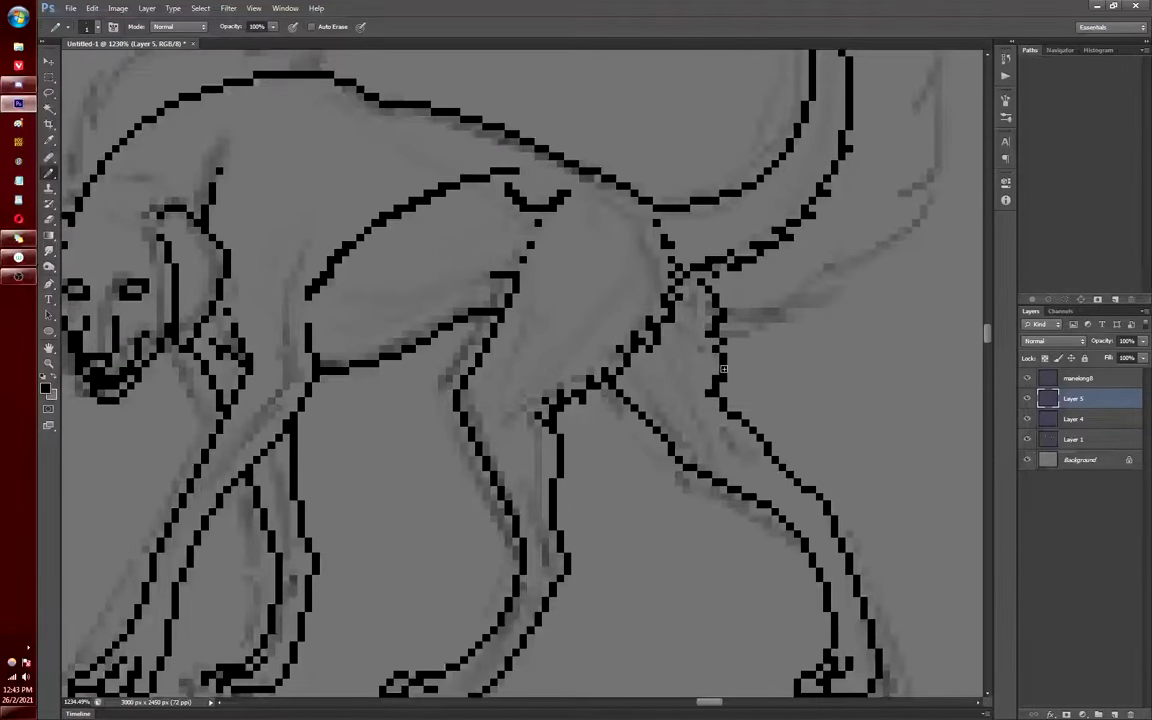
pyautogui.click(651, 328)
pyautogui.click(646, 340)
pyautogui.scroll(-5, 725, 362)
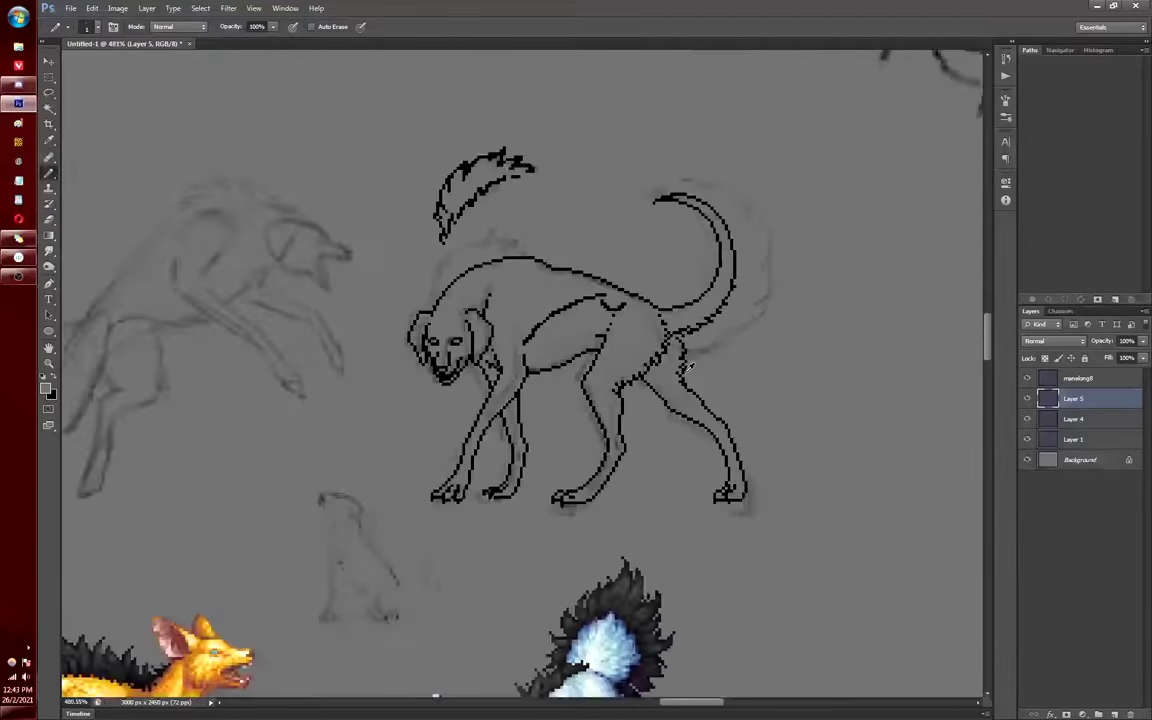
pyautogui.scroll(4, 701, 455)
pyautogui.press('x')
pyautogui.scroll(-1, 790, 460)
# Compare the paws' ground level with a selection strip across them, and retouch the far hind paw's ankle and toes
pyautogui.press('m')
pyautogui.moveTo(165, 570); pyautogui.dragTo(850, 534)
pyautogui.click(859, 566)
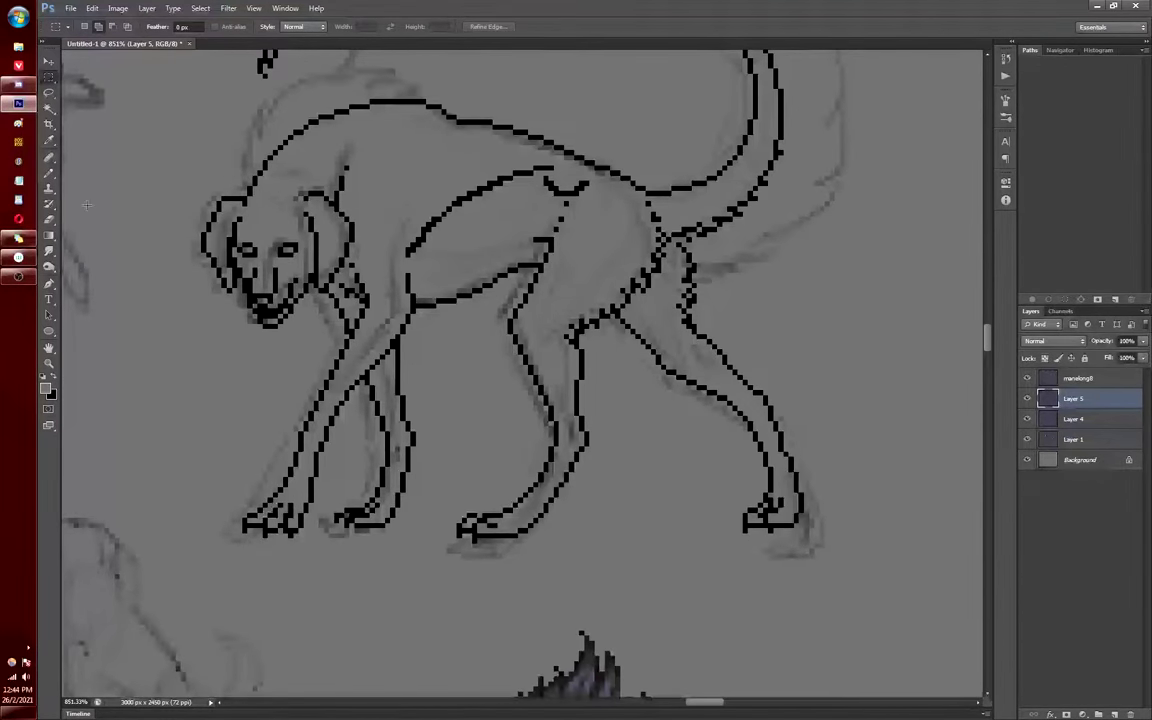
pyautogui.press('b')
pyautogui.scroll(2, 663, 398)
pyautogui.press('x')
pyautogui.scroll(-6, 718, 405)
pyautogui.scroll(4, 619, 367)
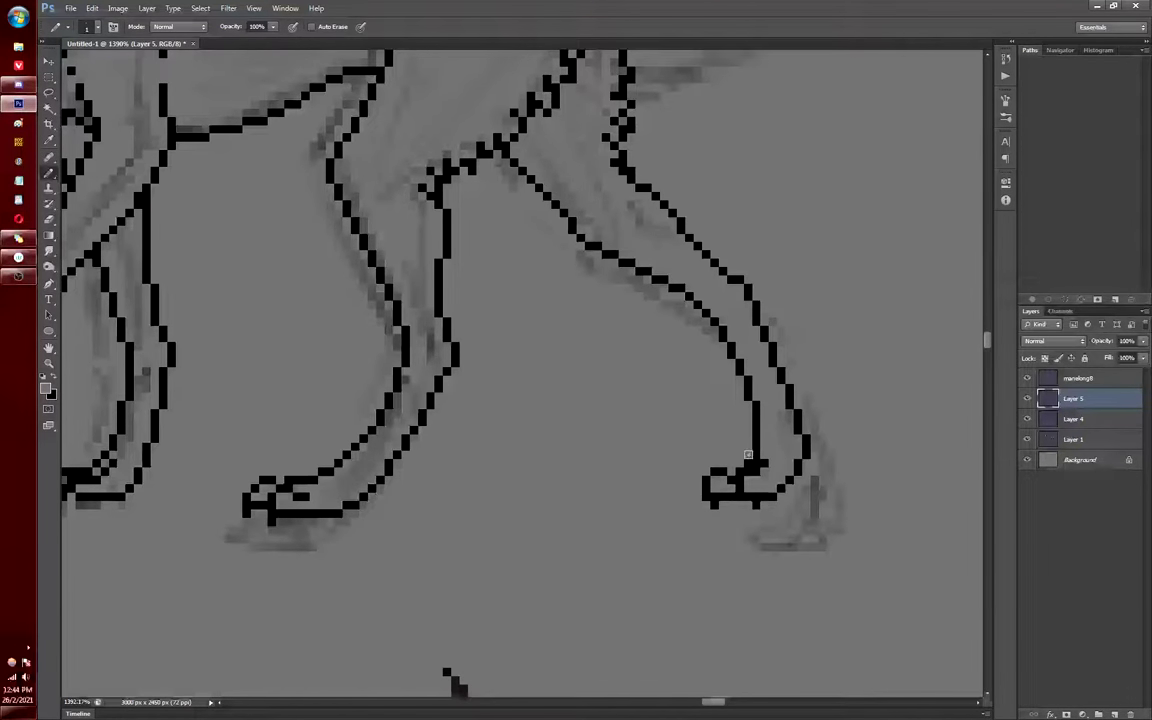
pyautogui.scroll(-4, 706, 502)
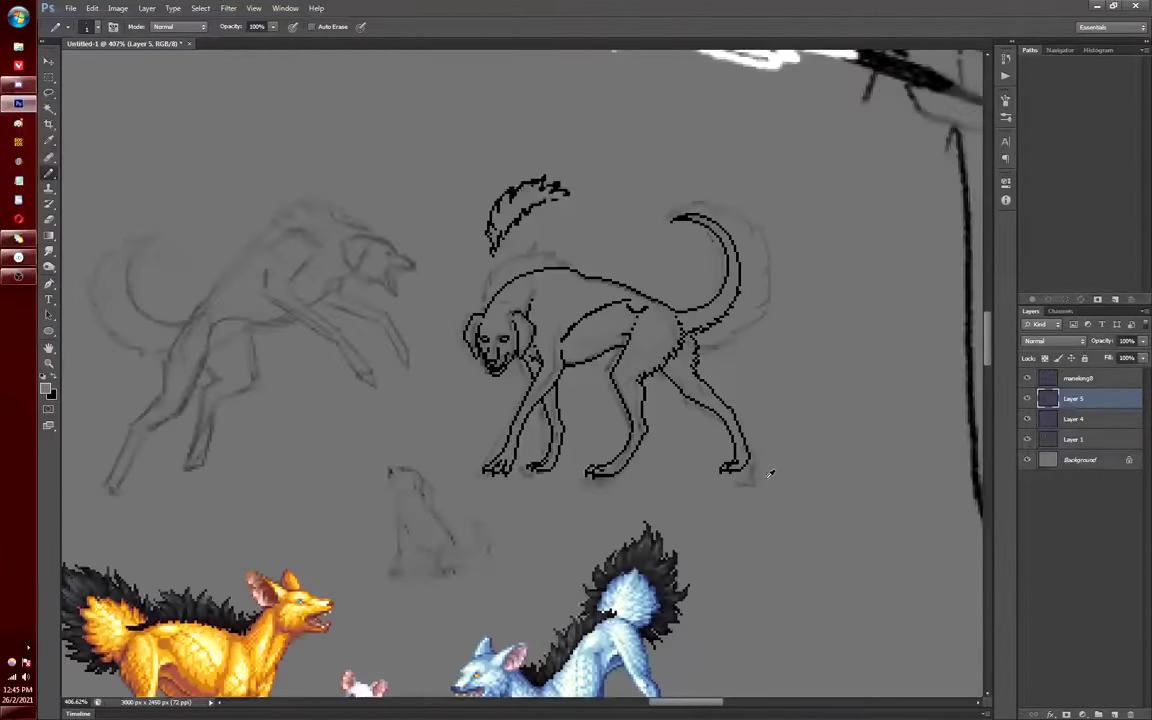
pyautogui.scroll(3, 766, 470)
pyautogui.scroll(-3, 241, 227)
# Outline the leaping dog's snout, forehead and hanging ear in black over the sketch
pyautogui.scroll(4, 510, 248)
pyautogui.press('x')
pyautogui.moveTo(479, 306)
pyautogui.mouseDown()
pyautogui.moveTo(537, 336)
pyautogui.moveTo(459, 363)
pyautogui.mouseUp()
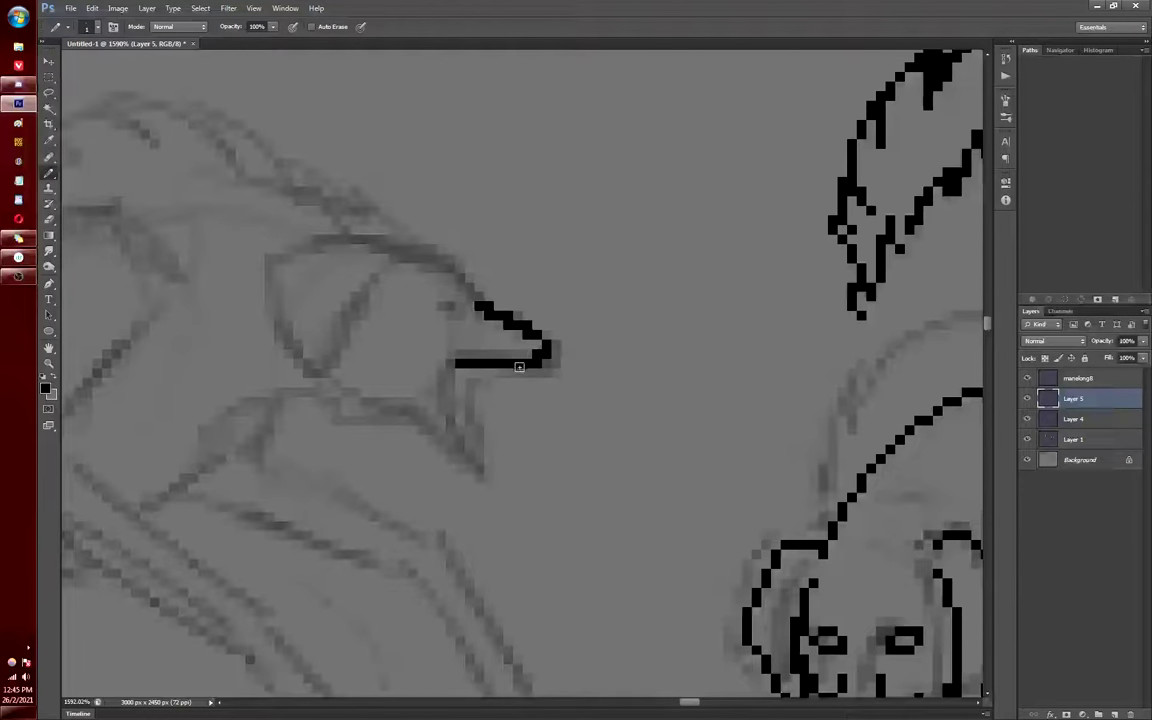
pyautogui.moveTo(269, 288)
pyautogui.mouseDown()
pyautogui.moveTo(329, 357)
pyautogui.moveTo(371, 277)
pyautogui.mouseUp()
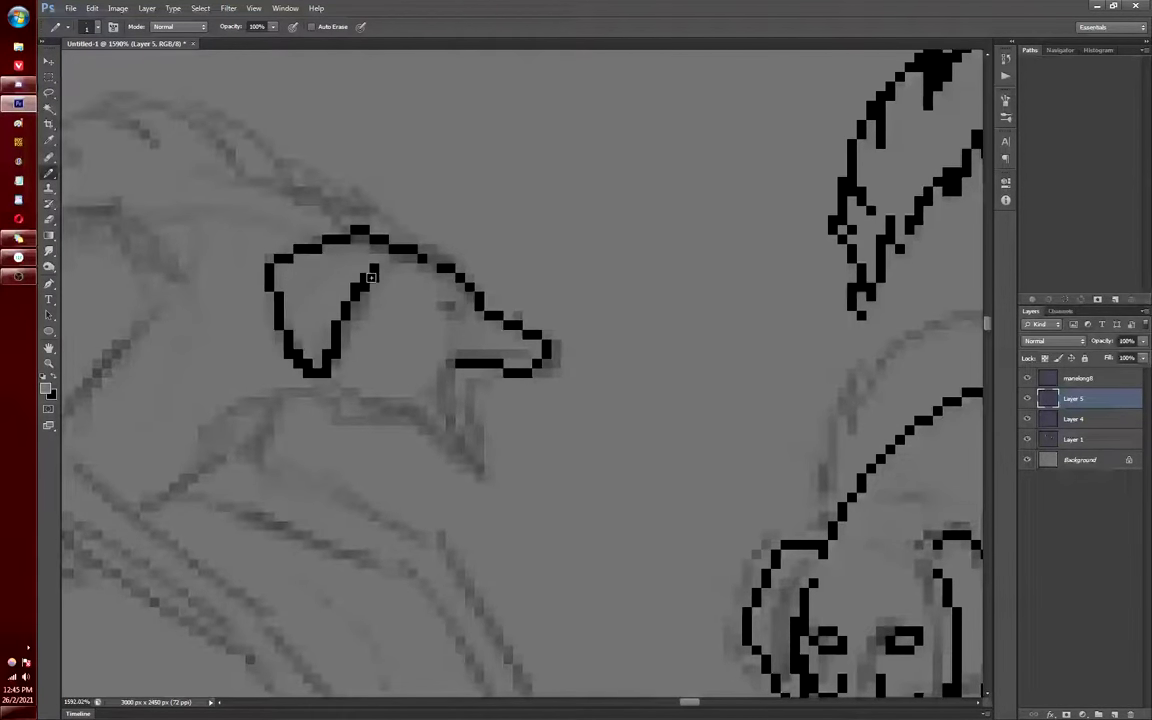
# Outline the leaping dog's open mouth, lower jaw and throat, and add the eye and nose
pyautogui.moveTo(452, 364); pyautogui.dragTo(482, 451)
pyautogui.hotkey('ctrl', 'z')
pyautogui.moveTo(499, 371); pyautogui.dragTo(482, 439)
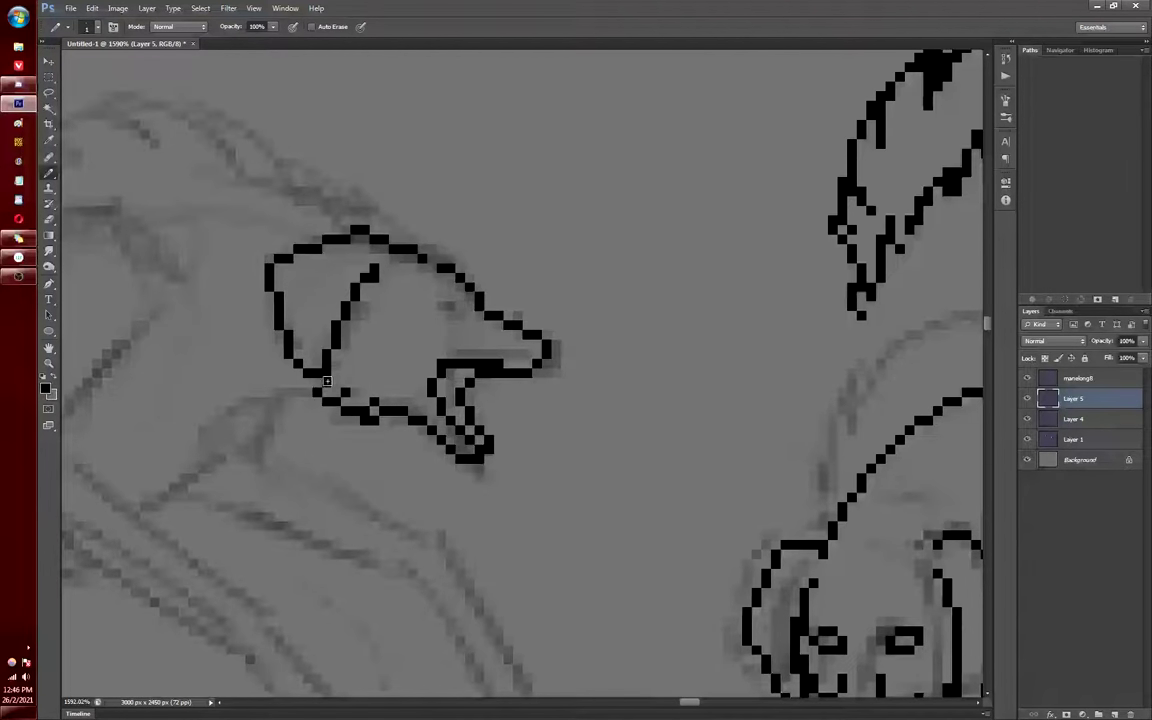
pyautogui.scroll(-1, 350, 415)
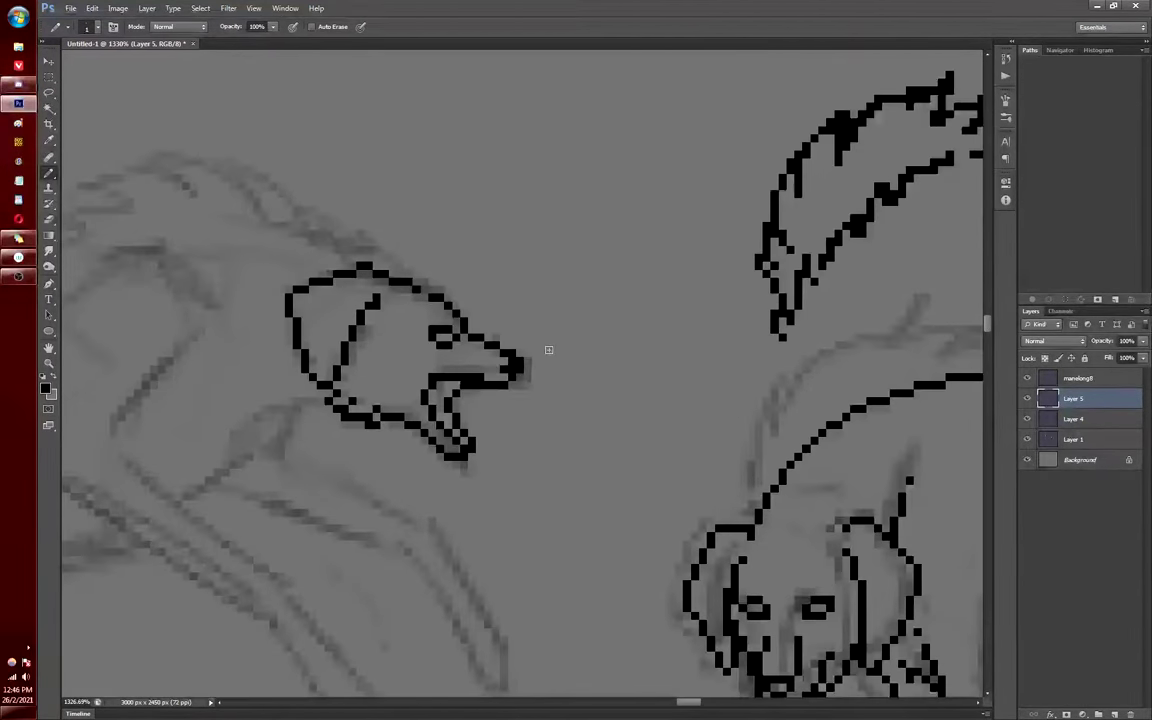
# Reshape the leaping dog's forehead with a raised brow line that slopes down into the snout
pyautogui.scroll(-3, 447, 298)
pyautogui.scroll(1, 420, 303)
pyautogui.press('m')
pyautogui.scroll(2, 383, 305)
pyautogui.press('b')
pyautogui.press('x')
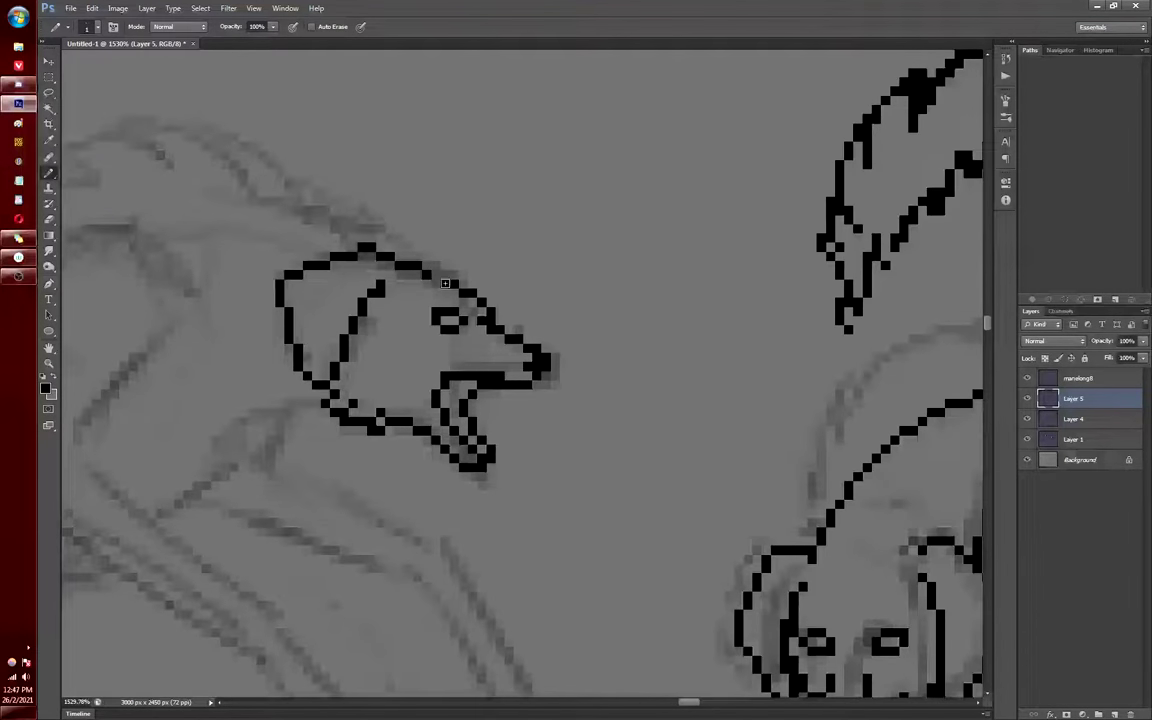
pyautogui.scroll(-1, 505, 320)
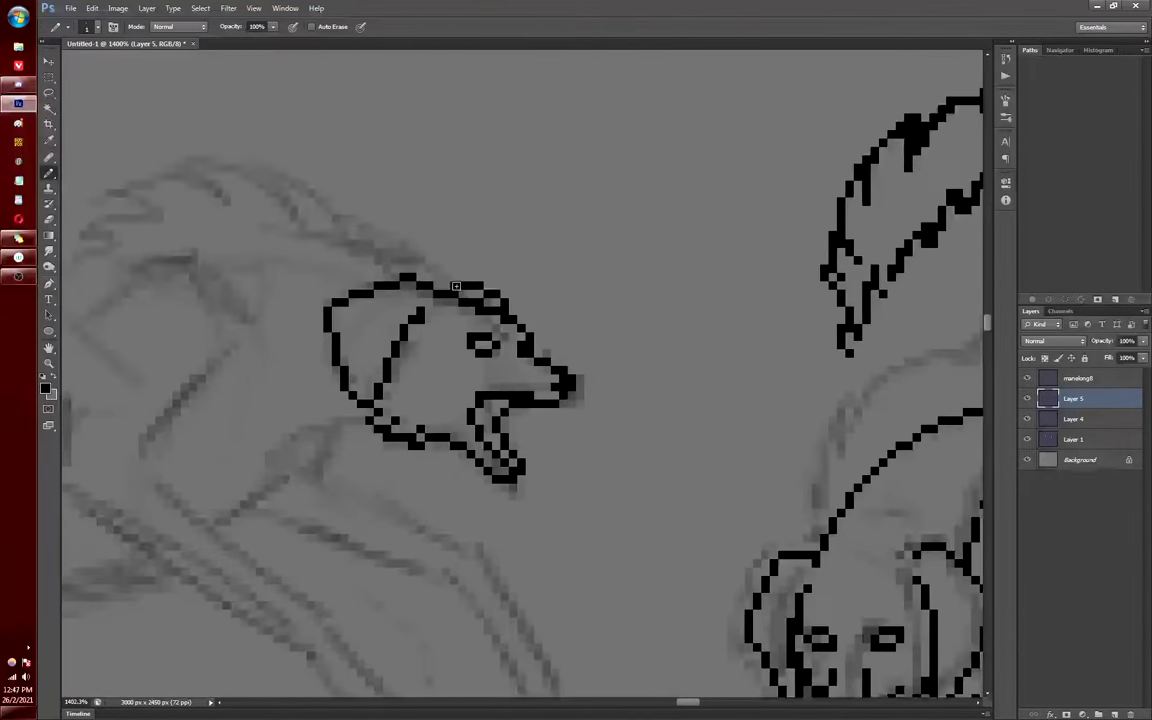
pyautogui.scroll(-2, 456, 286)
pyautogui.scroll(-5, 537, 281)
pyautogui.scroll(4, 483, 229)
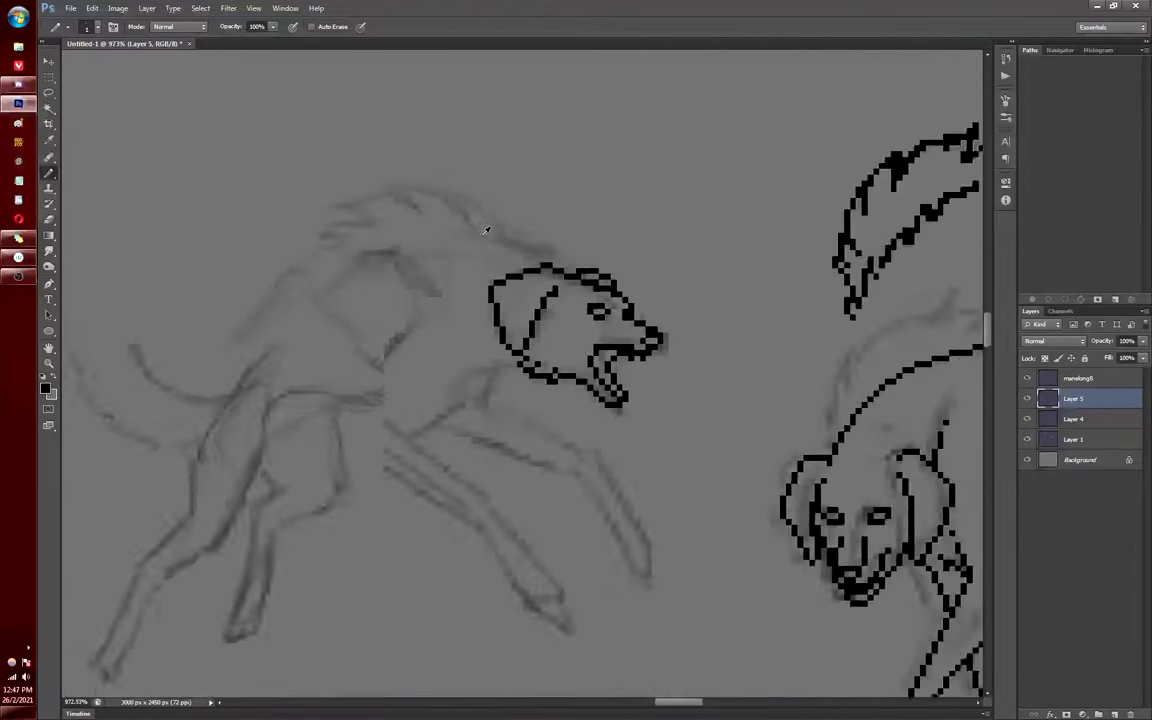
# Draw the leaping dog's neck and back outline from the top of the head to the rump
pyautogui.scroll(3, 483, 229)
pyautogui.moveTo(300, 236); pyautogui.dragTo(577, 270)
pyautogui.scroll(-5, 600, 235)
pyautogui.scroll(6, 612, 239)
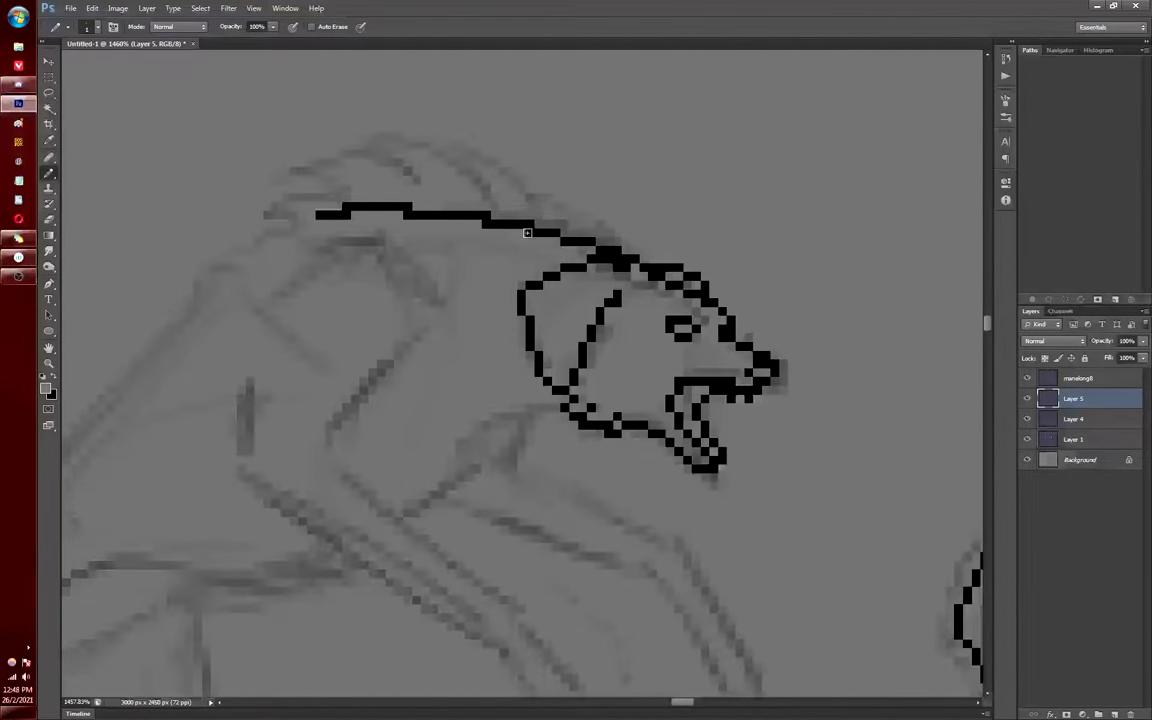
pyautogui.scroll(-5, 527, 232)
pyautogui.scroll(2, 461, 260)
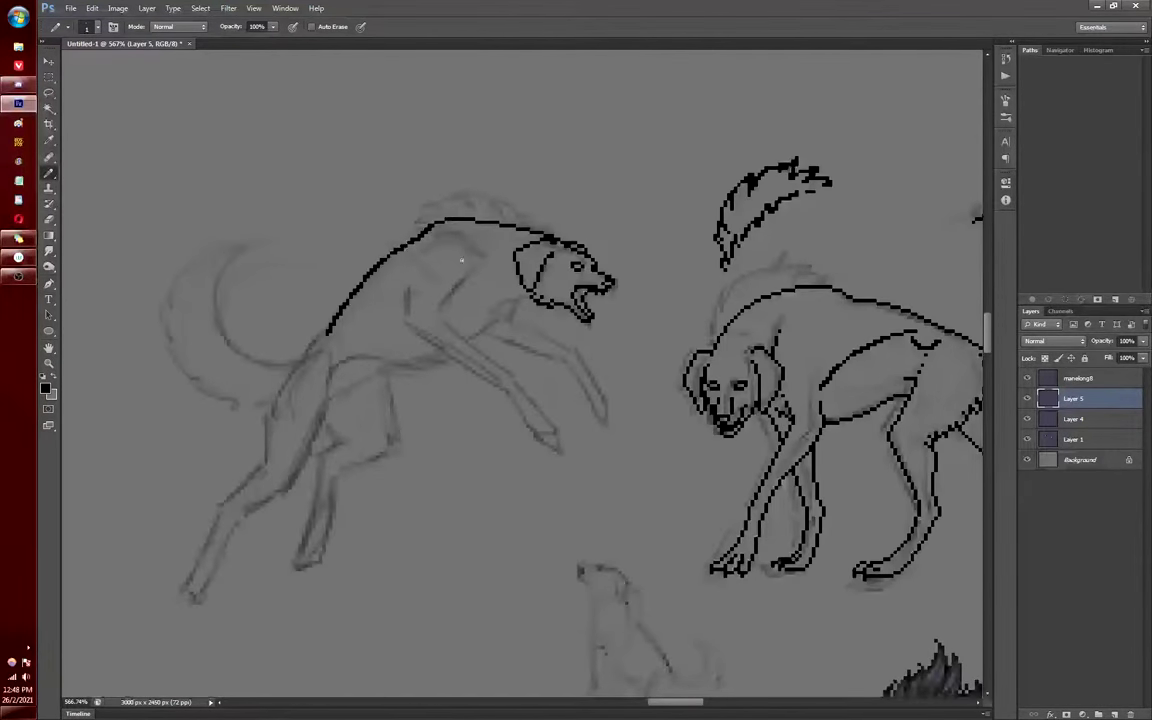
# Try outlining the leaping dog's shoulder, chest, both forelegs and belly line
pyautogui.scroll(-5, 517, 500)
pyautogui.scroll(6, 522, 514)
pyautogui.moveTo(491, 287); pyautogui.dragTo(673, 488)
pyautogui.moveTo(673, 490); pyautogui.dragTo(510, 407)
pyautogui.moveTo(494, 358); pyautogui.dragTo(496, 402)
pyautogui.moveTo(440, 392); pyautogui.dragTo(612, 528)
pyautogui.moveTo(490, 432); pyautogui.dragTo(350, 440)
pyautogui.scroll(-2, 556, 427)
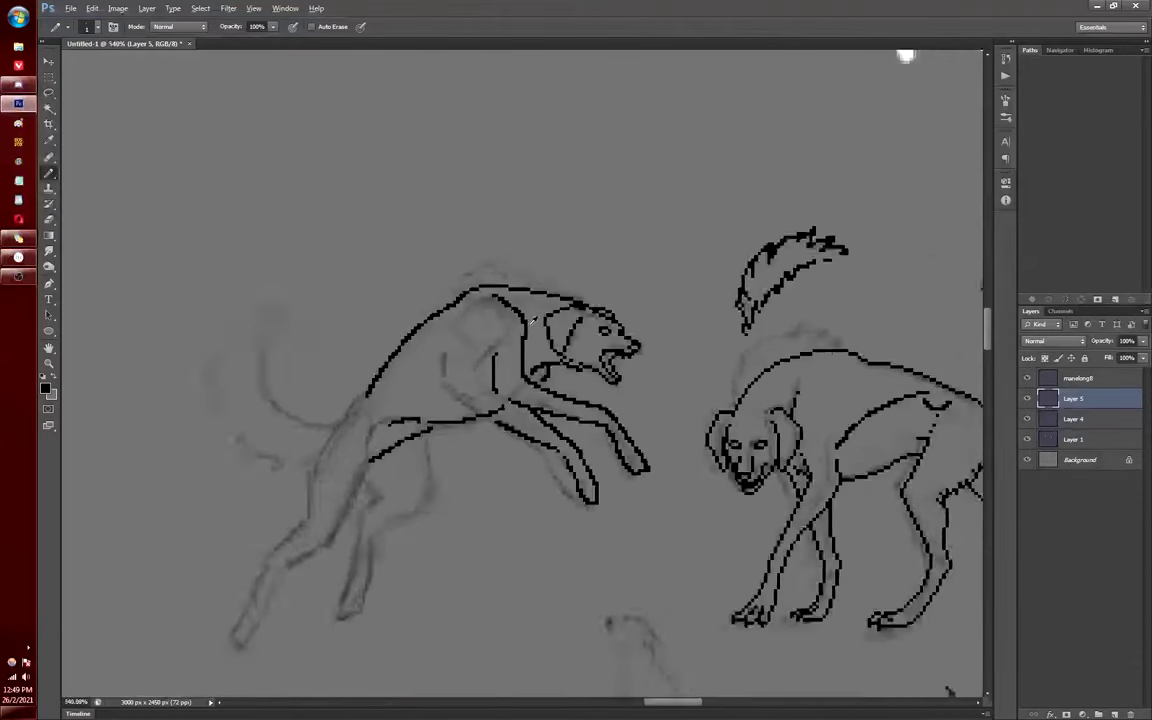
# Undo the last foreleg, chest and belly strokes on the leaping dog
pyautogui.hotkey('ctrl', 'alt', 'z')
pyautogui.hotkey('ctrl', 'alt', 'z')
pyautogui.hotkey('ctrl', 'alt', 'z')
pyautogui.scroll(3, 556, 427)
pyautogui.hotkey('ctrl', 'alt', 'z')
pyautogui.hotkey('ctrl', 'alt', 'z')
pyautogui.hotkey('ctrl', 'alt', 'z')
# Redraw the leaping dog's two forelegs reaching farther forward with rounded paws, and add the belly line
pyautogui.moveTo(503, 398)
pyautogui.mouseDown()
pyautogui.moveTo(609, 485)
pyautogui.moveTo(637, 535)
pyautogui.mouseUp()
pyautogui.moveTo(487, 433); pyautogui.dragTo(605, 535)
pyautogui.moveTo(546, 393); pyautogui.dragTo(685, 510)
pyautogui.scroll(-3, 571, 440)
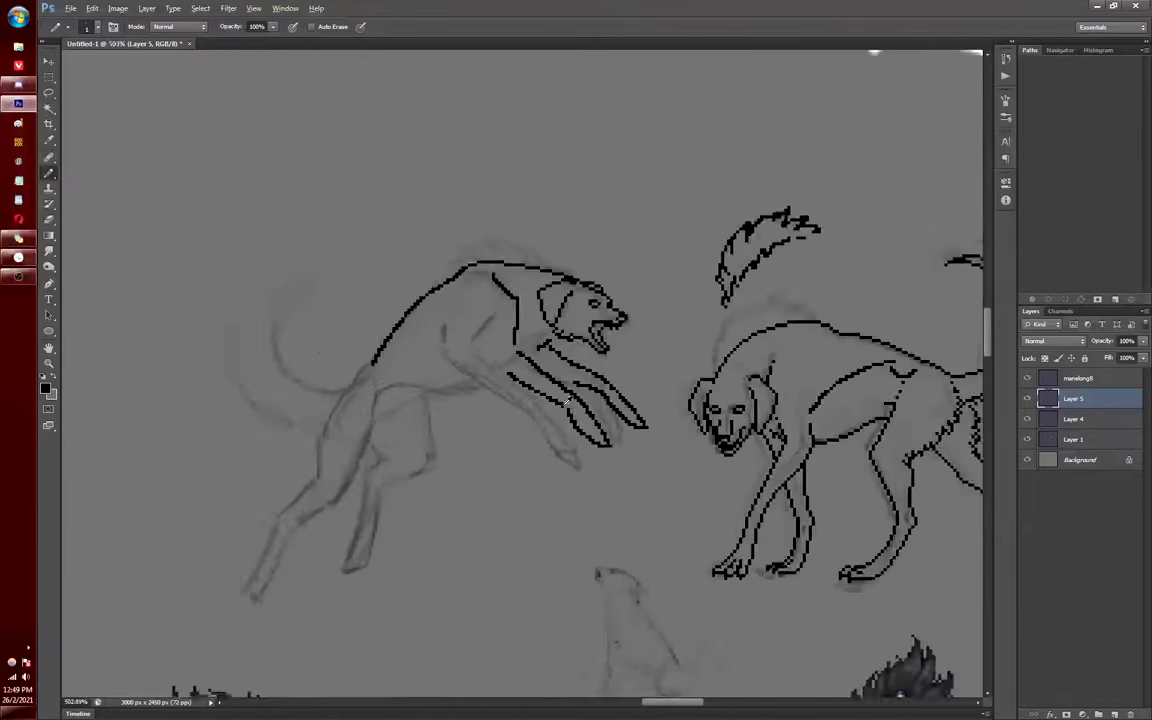
pyautogui.scroll(3, 558, 497)
pyautogui.moveTo(655, 432); pyautogui.dragTo(669, 445)
pyautogui.scroll(-3, 669, 447)
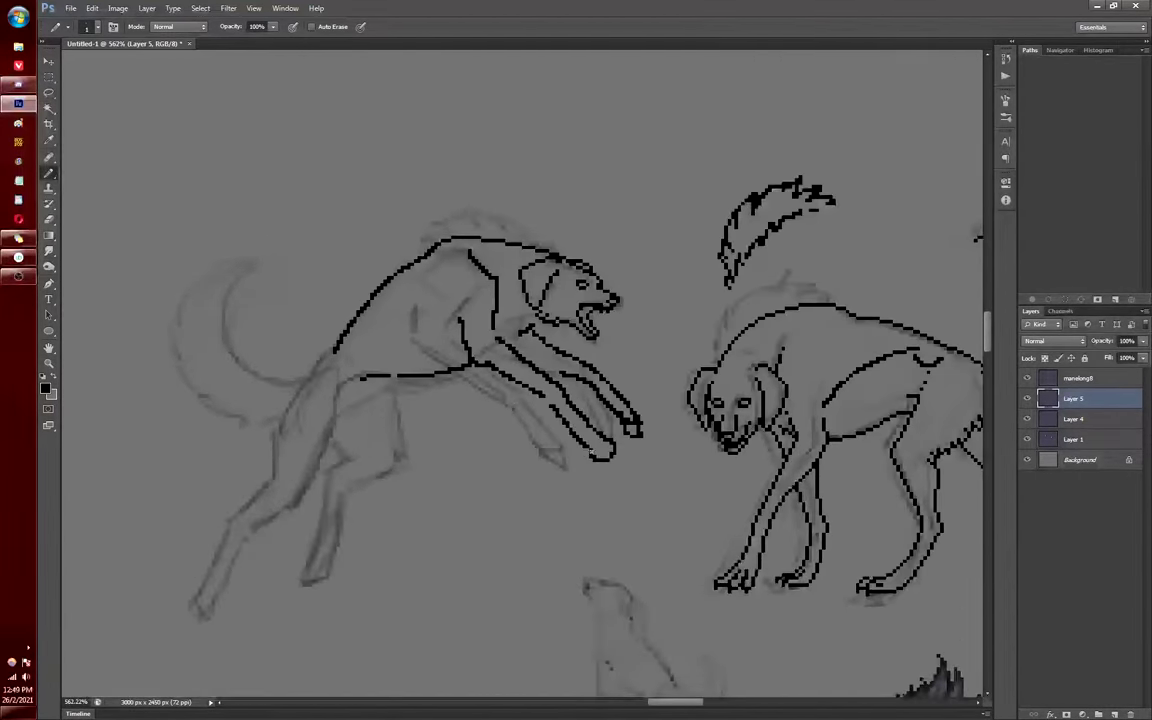
# Outline the leaping dog's rump and near thigh, and the bent far hind leg down to its paw
pyautogui.scroll(-3, 527, 399)
pyautogui.scroll(4, 567, 360)
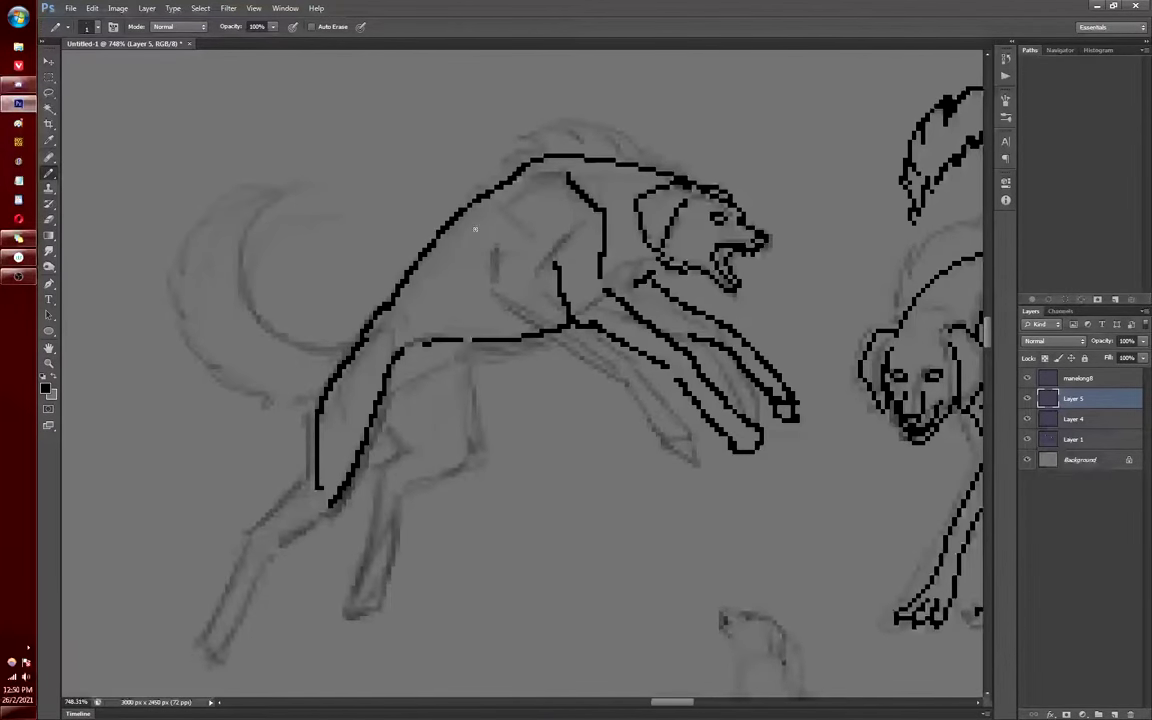
pyautogui.press('x')
pyautogui.moveTo(452, 366); pyautogui.dragTo(395, 401)
pyautogui.moveTo(475, 360)
pyautogui.mouseDown()
pyautogui.moveTo(481, 462)
pyautogui.moveTo(396, 496)
pyautogui.moveTo(346, 585)
pyautogui.mouseUp()
pyautogui.scroll(-1, 352, 570)
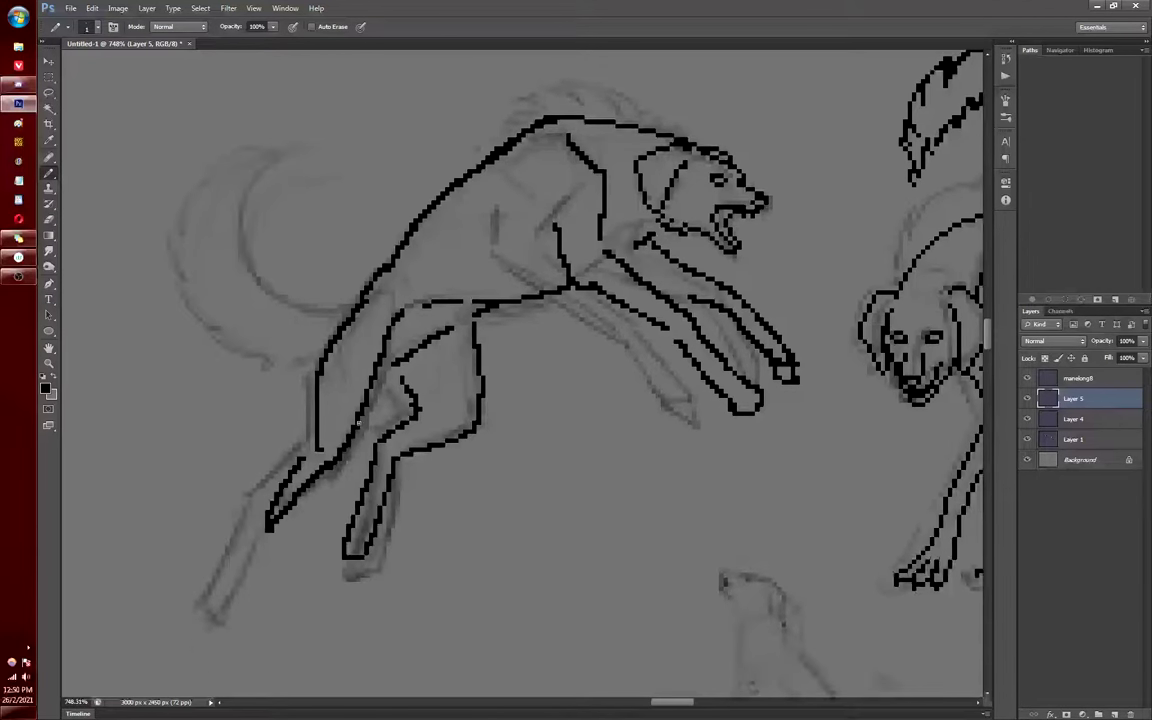
# Extend the leaping dog's near hind leg from the hock down to the foot
pyautogui.moveTo(266, 534); pyautogui.dragTo(218, 625)
pyautogui.moveTo(258, 520); pyautogui.dragTo(302, 445)
pyautogui.scroll(-2, 300, 445)
# Erase the leaping dog's shoulder line and both forelegs
pyautogui.press('e')
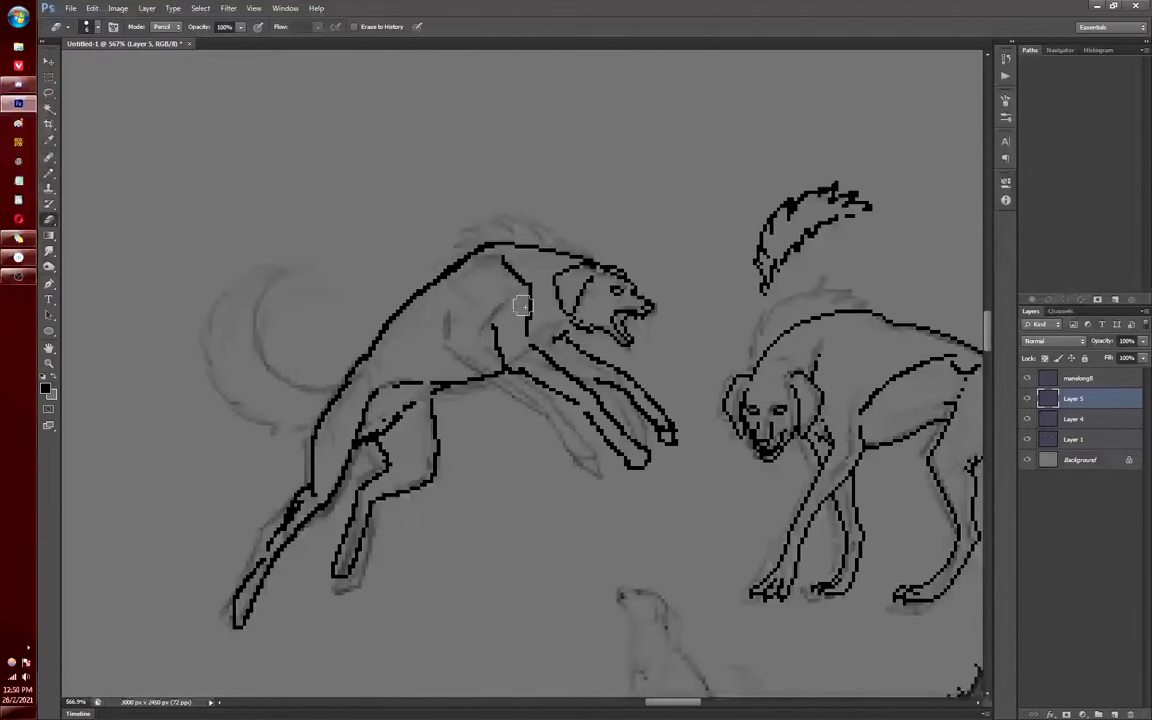
pyautogui.moveTo(519, 303); pyautogui.dragTo(668, 438)
pyautogui.moveTo(640, 462); pyautogui.dragTo(491, 375)
# Redraw the leaping dog's shoulder and near foreleg along the sketch, and the far foreleg bent at the wrist
pyautogui.press('b')
pyautogui.moveTo(503, 256)
pyautogui.mouseDown()
pyautogui.moveTo(490, 346)
pyautogui.moveTo(607, 476)
pyautogui.mouseUp()
pyautogui.moveTo(556, 422); pyautogui.dragTo(578, 470)
pyautogui.moveTo(458, 330); pyautogui.dragTo(548, 415)
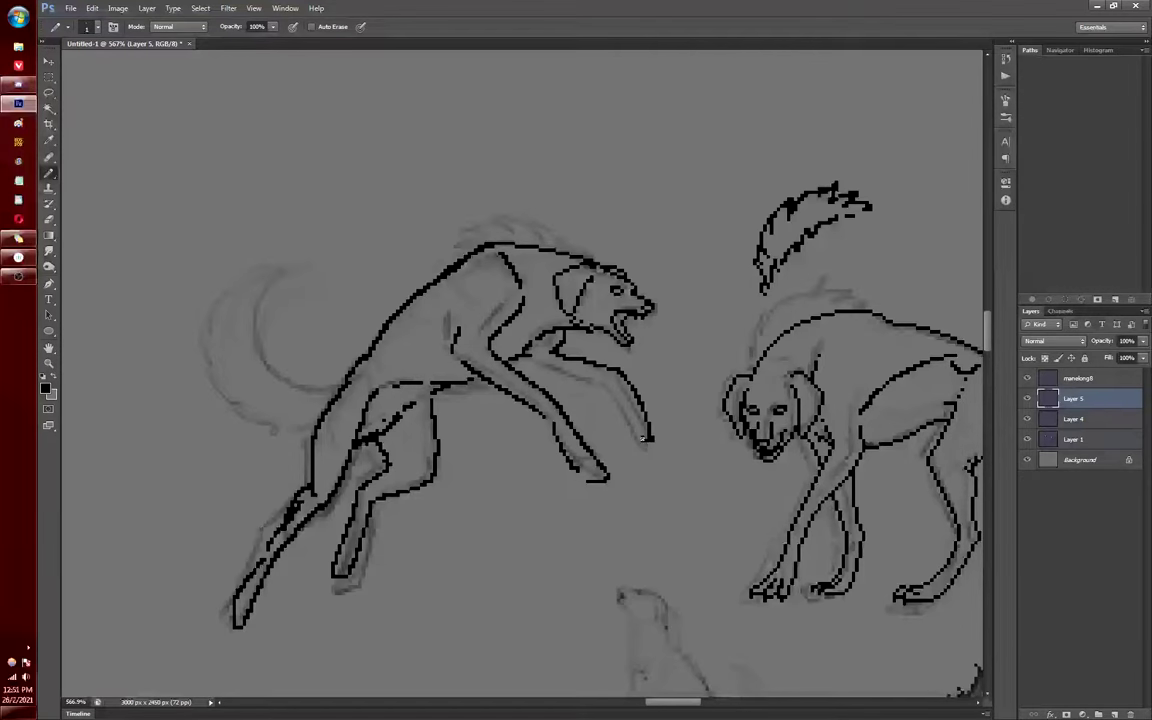
pyautogui.moveTo(645, 438); pyautogui.dragTo(540, 373)
pyautogui.scroll(-9, 505, 365)
pyautogui.scroll(8, 555, 345)
# Redraw the rear edge of the leaping dog's far lower foreleg as a thin line and clear the doubled pixels
pyautogui.press('x')
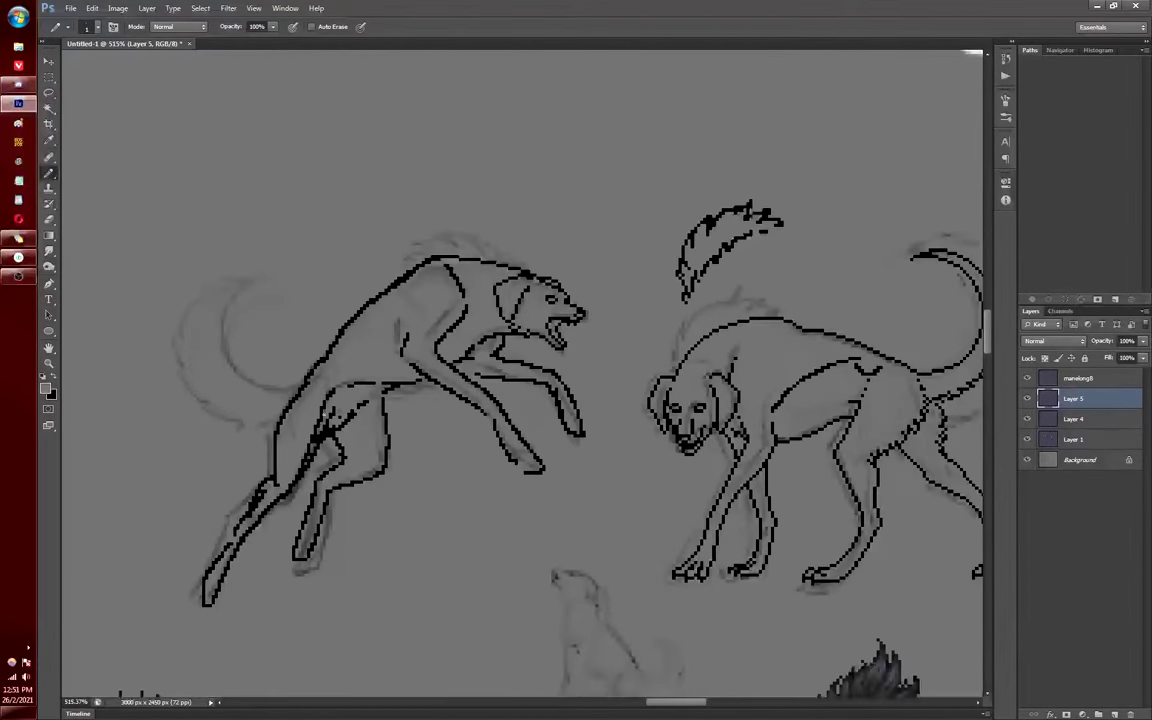
pyautogui.scroll(-4, 370, 316)
pyautogui.scroll(6, 327, 291)
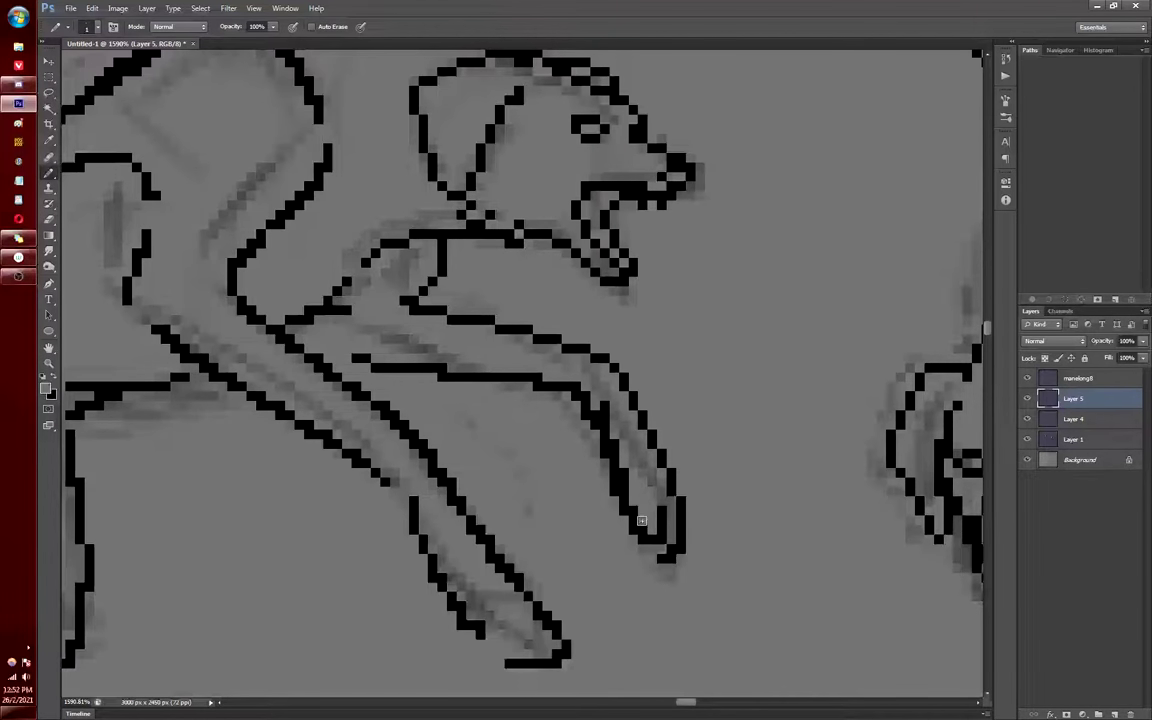
pyautogui.press('x')
pyautogui.moveTo(642, 521); pyautogui.dragTo(624, 460)
pyautogui.press('x')
pyautogui.moveTo(604, 440); pyautogui.dragTo(624, 495)
# Connect the far foreleg's lower edge to the chest line and clear stray pixels at the elbow
pyautogui.press('x')
pyautogui.moveTo(319, 328); pyautogui.dragTo(372, 359)
pyautogui.press('x')
pyautogui.moveTo(331, 310); pyautogui.dragTo(350, 310)
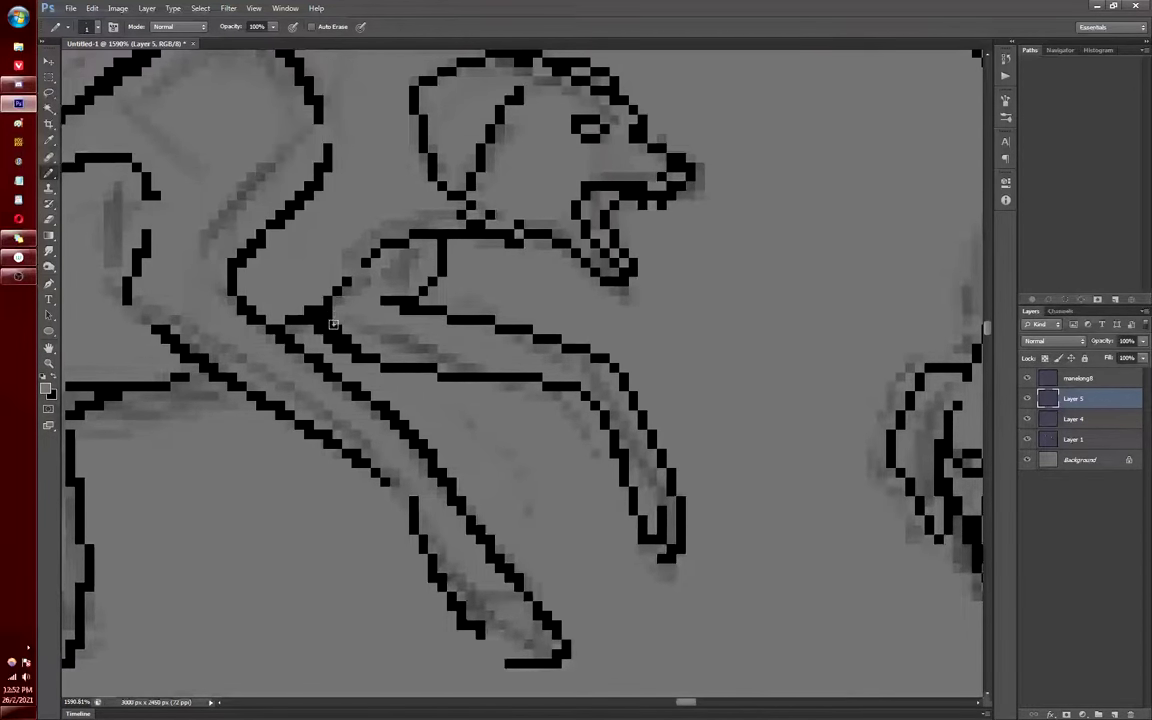
# Shape the leaping dog's far forepaw with separate toe outlines
pyautogui.scroll(-5, 387, 367)
pyautogui.scroll(5, 502, 475)
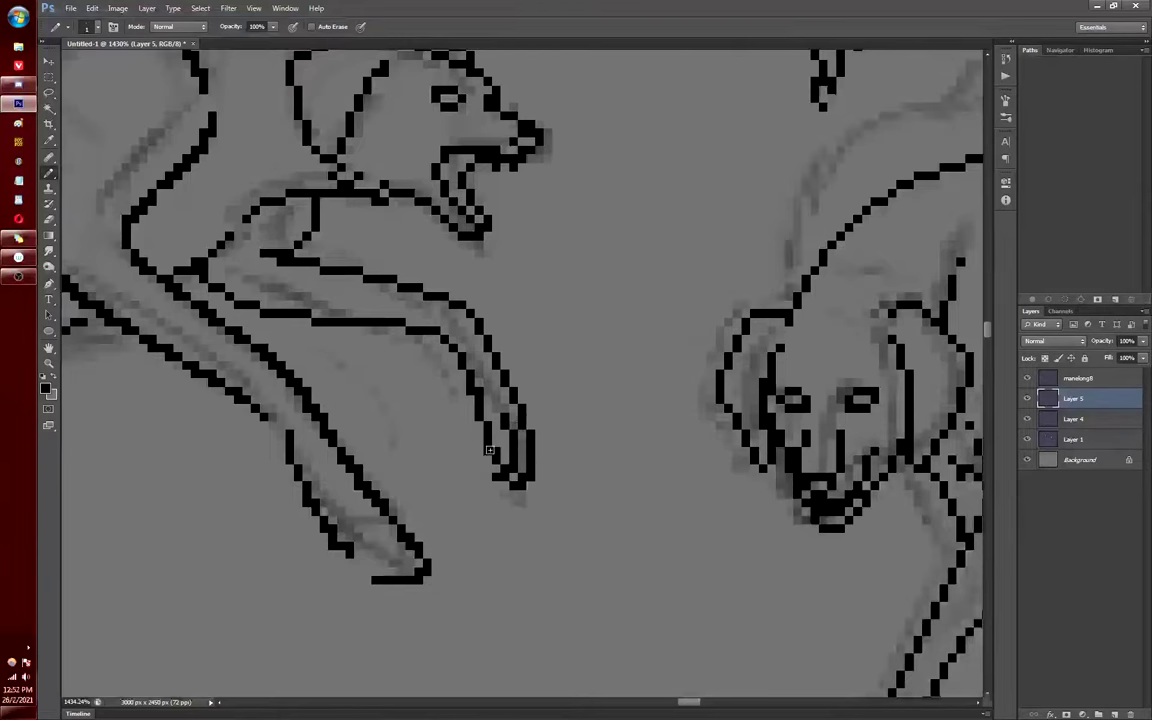
pyautogui.scroll(-1, 544, 443)
pyautogui.scroll(-5, 519, 444)
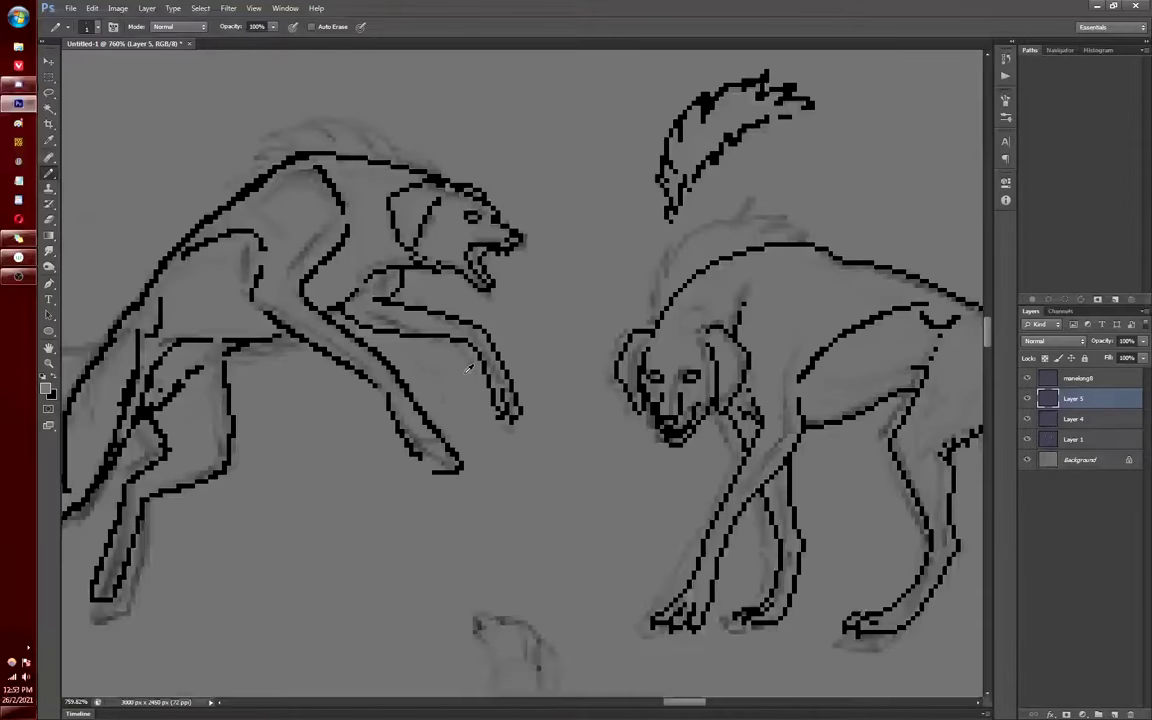
# Draw separate spread toes on the leaping dog's near forepaw in place of the pointed tip
pyautogui.scroll(5, 470, 368)
pyautogui.scroll(-1, 504, 347)
pyautogui.scroll(2, 516, 497)
pyautogui.hotkey('ctrl', 'z')
pyautogui.moveTo(517, 495); pyautogui.dragTo(481, 487)
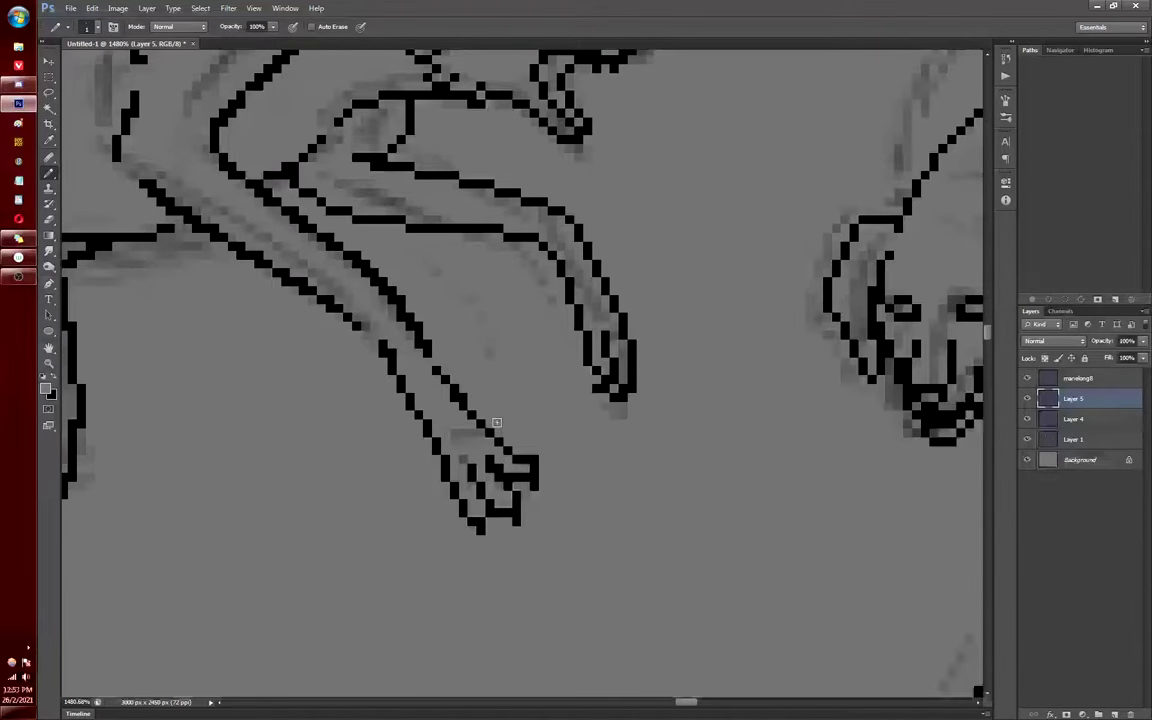
pyautogui.scroll(-5, 476, 477)
pyautogui.scroll(5, 507, 462)
pyautogui.scroll(1, 466, 421)
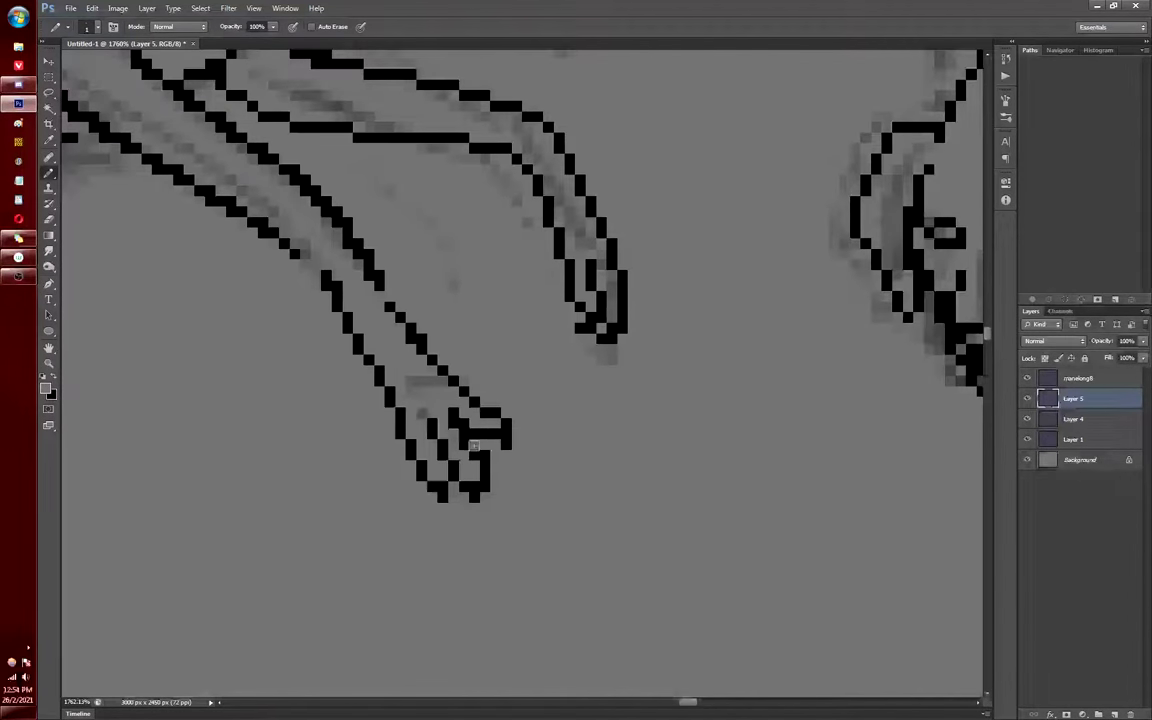
# Rework the near forepaw's toes into a narrower, more compact shape and check it against the whole figure
pyautogui.scroll(-4, 423, 486)
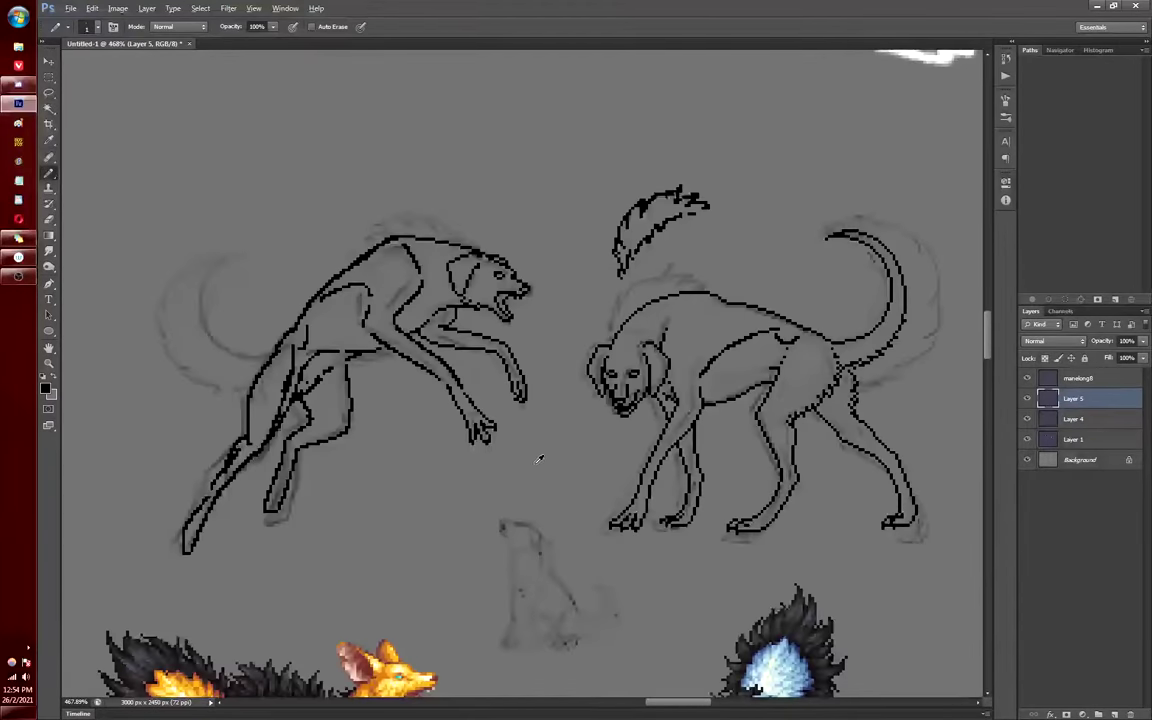
pyautogui.scroll(4, 539, 458)
pyautogui.scroll(-2, 547, 463)
pyautogui.scroll(2, 560, 450)
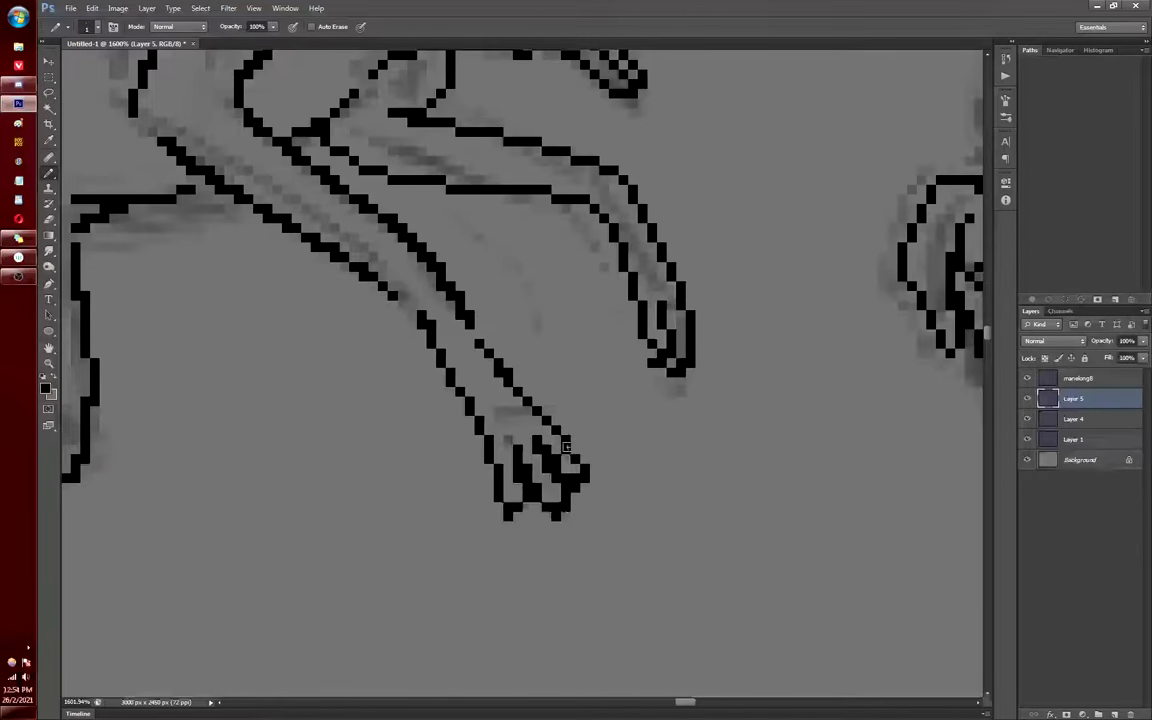
pyautogui.scroll(-4, 529, 430)
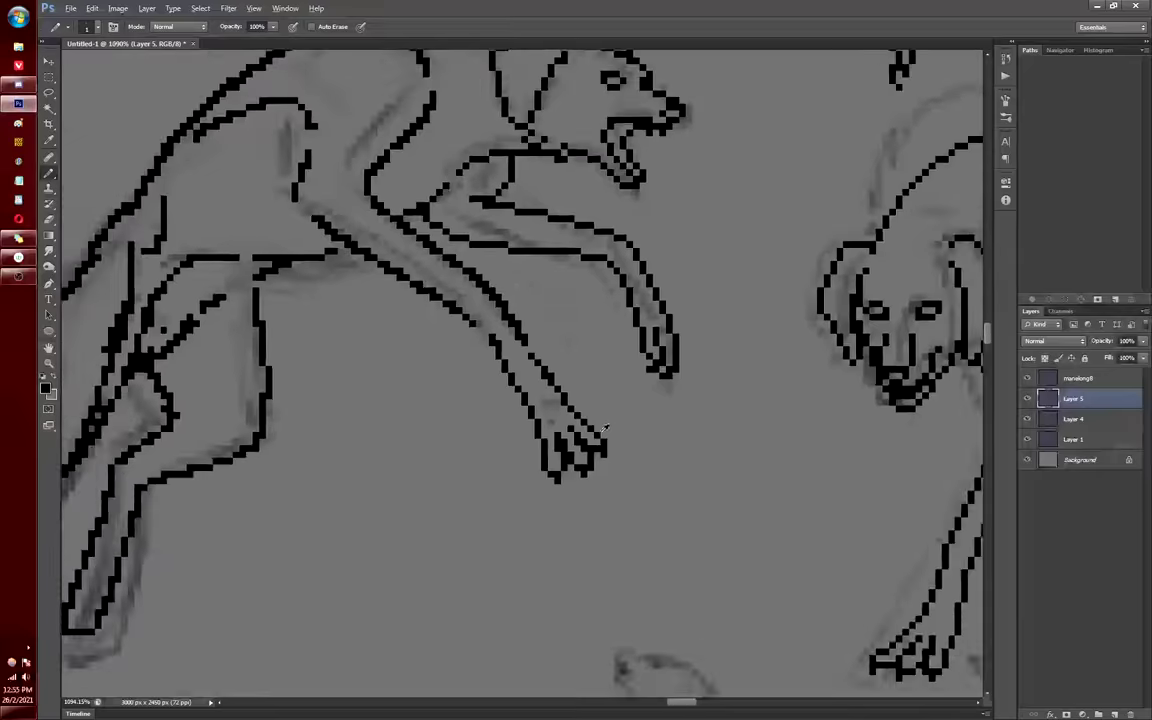
pyautogui.scroll(4, 500, 458)
pyautogui.scroll(-4, 486, 481)
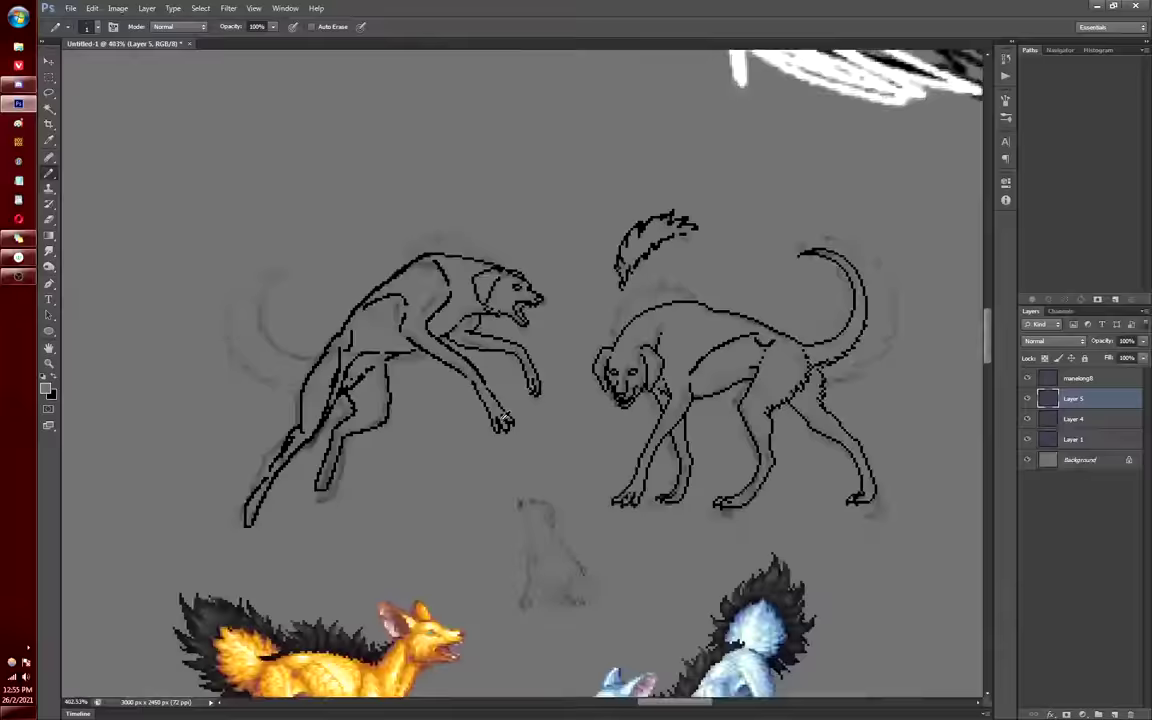
pyautogui.scroll(2, 450, 430)
pyautogui.scroll(-2, 420, 400)
pyautogui.scroll(1, 393, 365)
pyautogui.scroll(4, 598, 468)
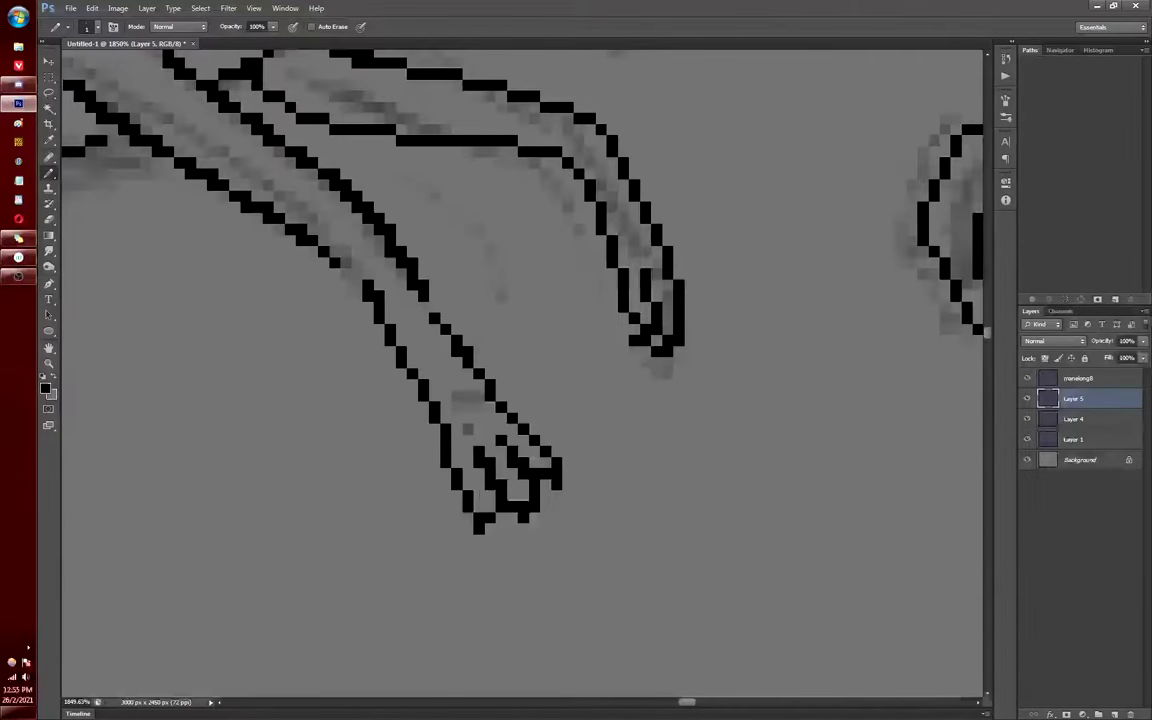
# Erase the near forepaw's toe tips and redraw the toes with one-pixel lines and grey gaps between them
pyautogui.click(48, 219)
pyautogui.moveTo(476, 522); pyautogui.dragTo(552, 470)
pyautogui.click(48, 173)
pyautogui.moveTo(530, 440)
pyautogui.mouseDown()
pyautogui.moveTo(466, 471)
pyautogui.moveTo(530, 495)
pyautogui.mouseUp()
pyautogui.press('x')
pyautogui.moveTo(535, 470); pyautogui.dragTo(517, 486)
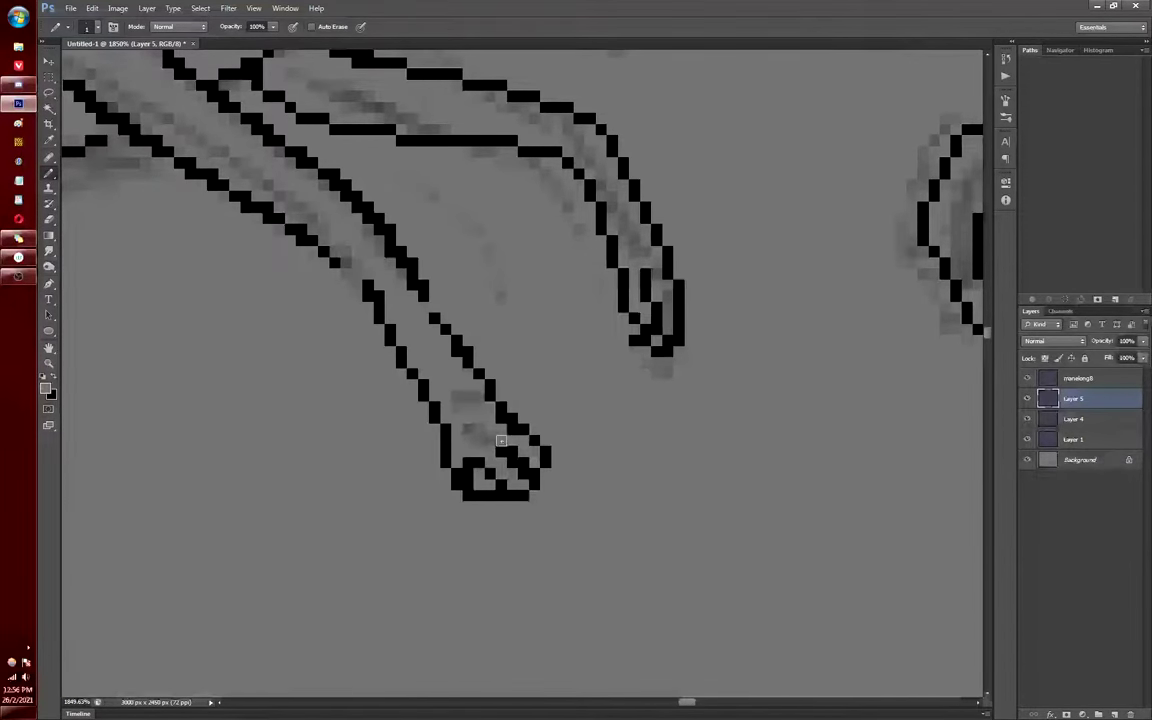
pyautogui.moveTo(501, 440); pyautogui.dragTo(471, 482)
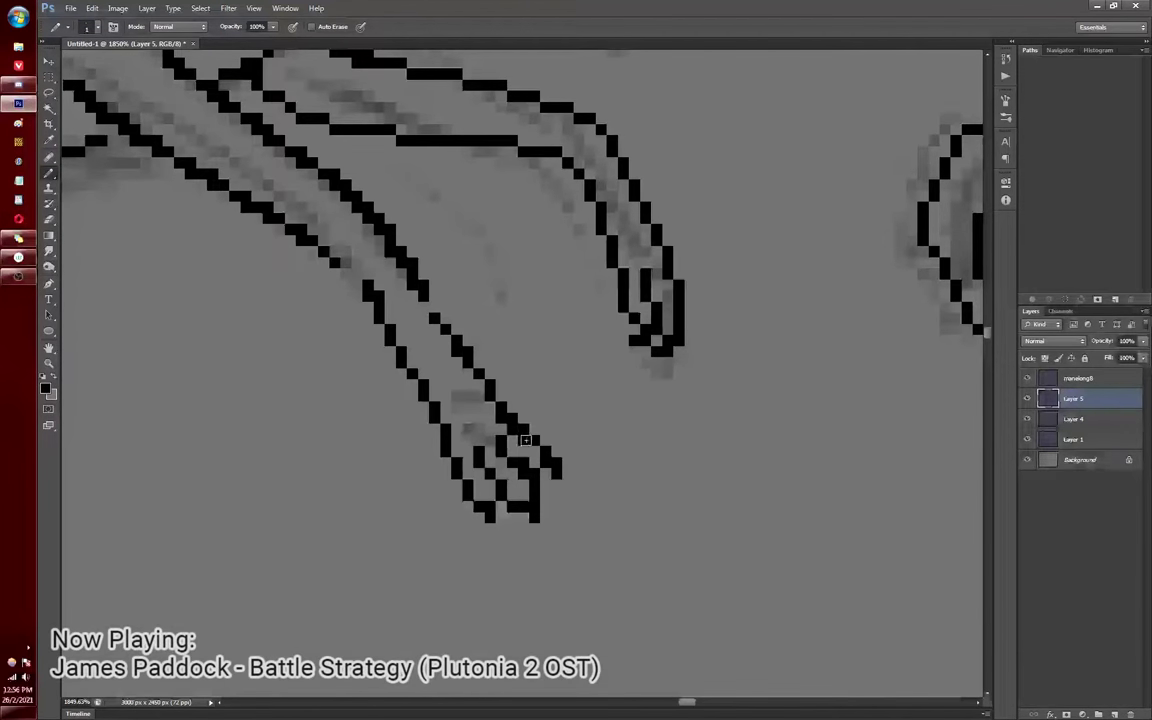
# Refine the near forepaw's front toe and smooth the lower foreleg's front edge into it
pyautogui.scroll(-1, 533, 436)
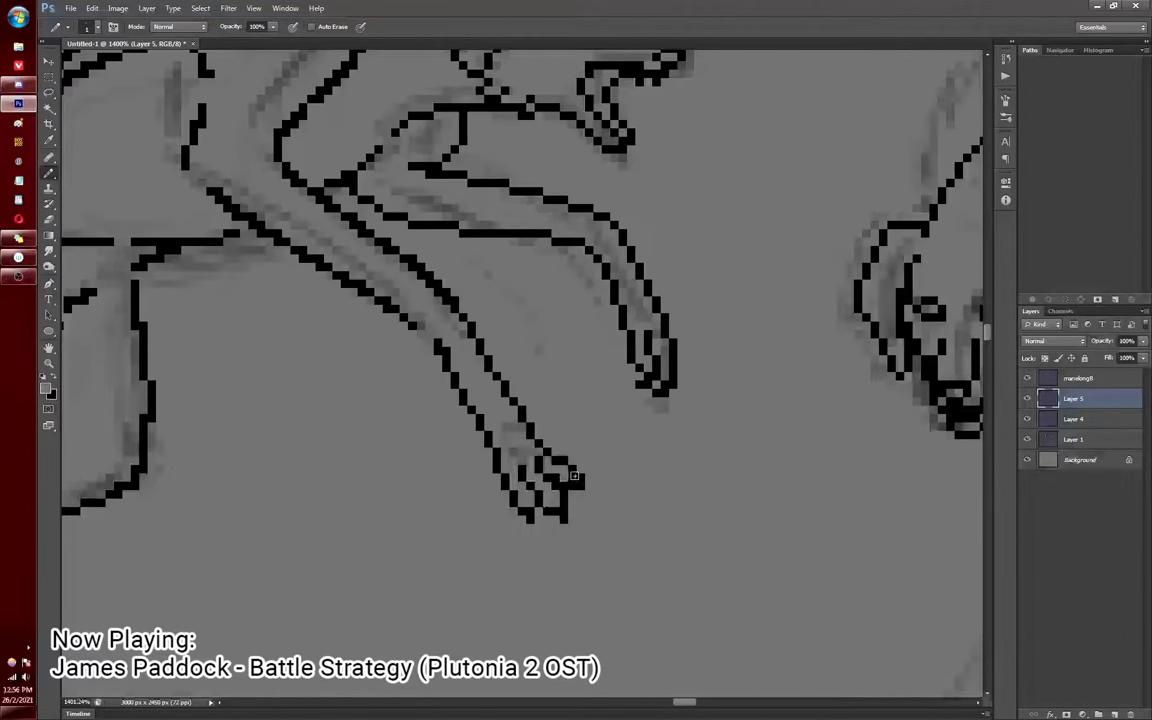
pyautogui.scroll(-3, 455, 365)
pyautogui.scroll(3, 465, 385)
pyautogui.scroll(-3, 455, 385)
pyautogui.scroll(3, 467, 380)
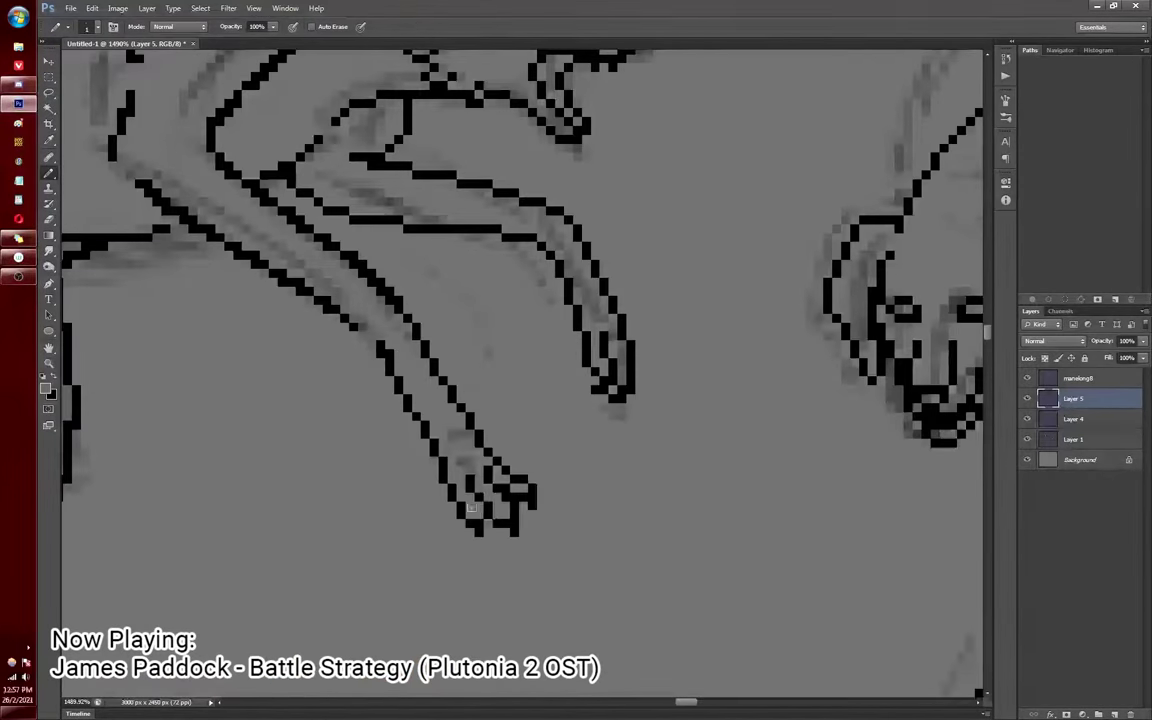
pyautogui.scroll(-1, 481, 388)
pyautogui.scroll(-2, 481, 388)
pyautogui.scroll(3, 388, 307)
pyautogui.scroll(-1, 478, 306)
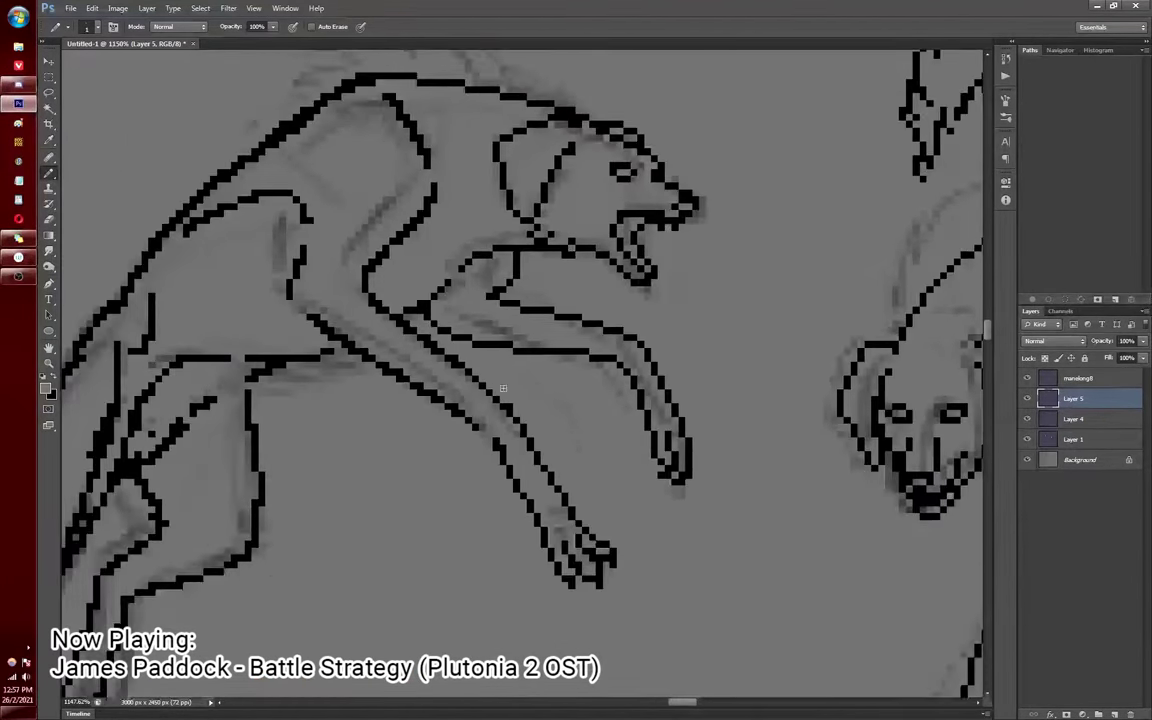
# Thin the front edge of the leaping dog's near foreleg to one pixel from the elbow down and sharpen the elbow
pyautogui.scroll(1, 430, 320)
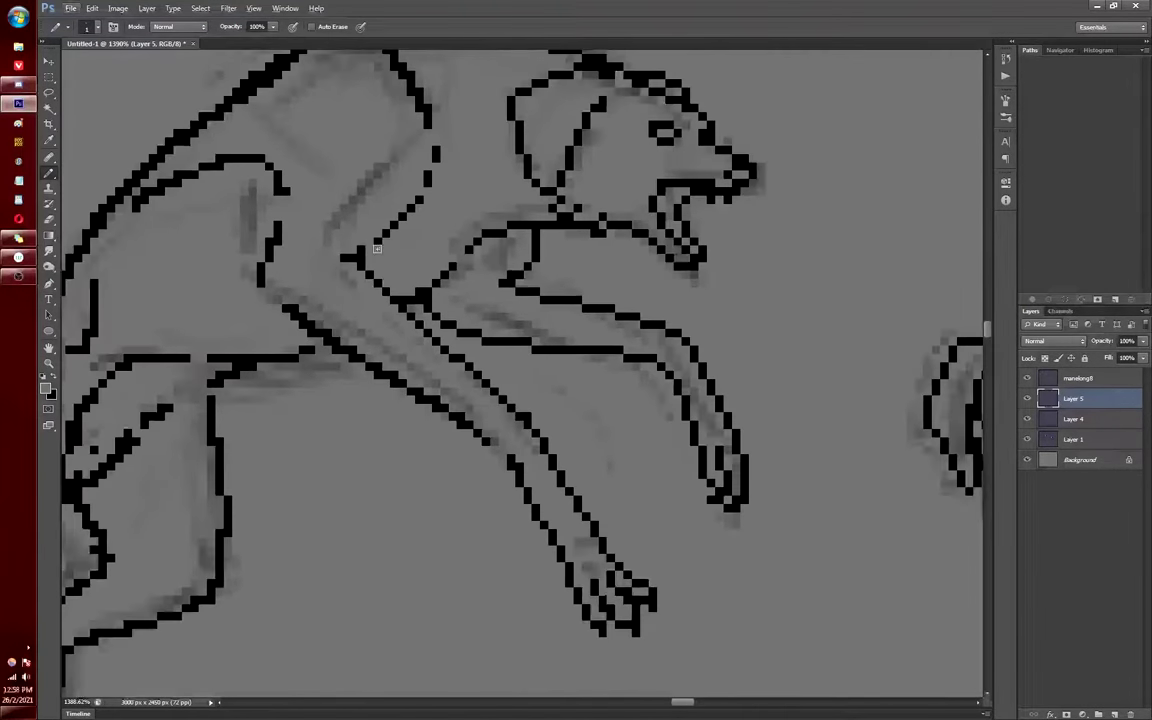
pyautogui.scroll(-3, 377, 248)
pyautogui.scroll(3, 470, 400)
pyautogui.scroll(-3, 510, 450)
pyautogui.scroll(4, 556, 475)
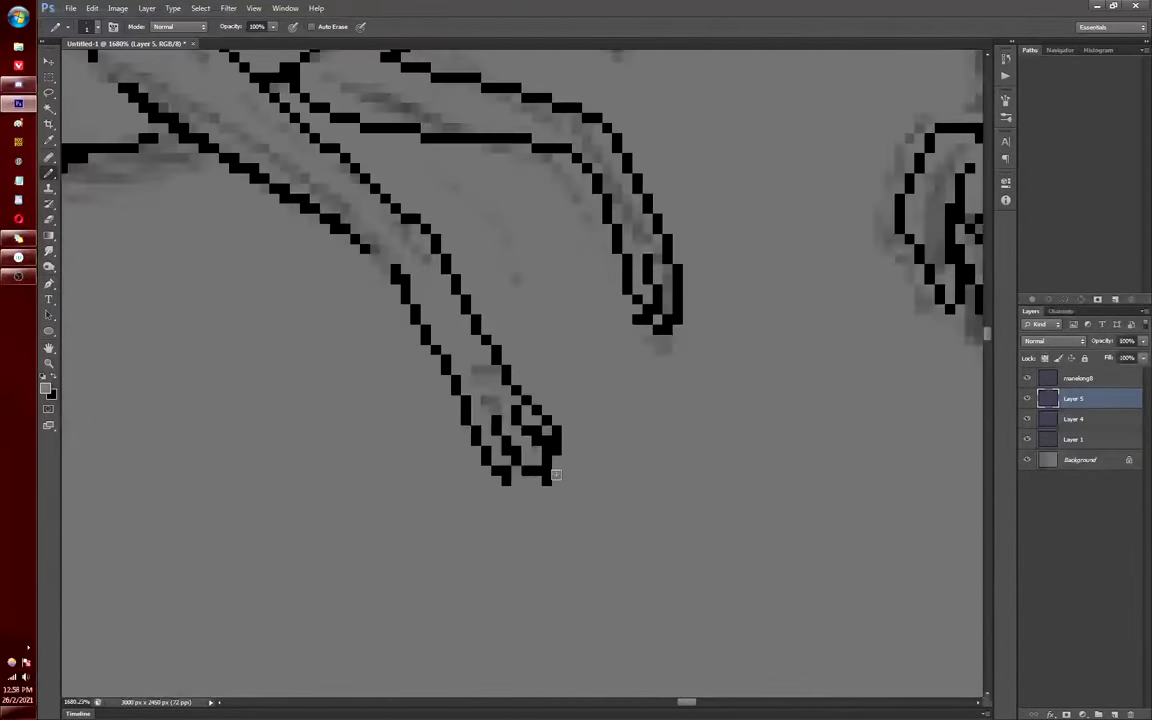
pyautogui.scroll(-3, 556, 475)
pyautogui.scroll(4, 484, 371)
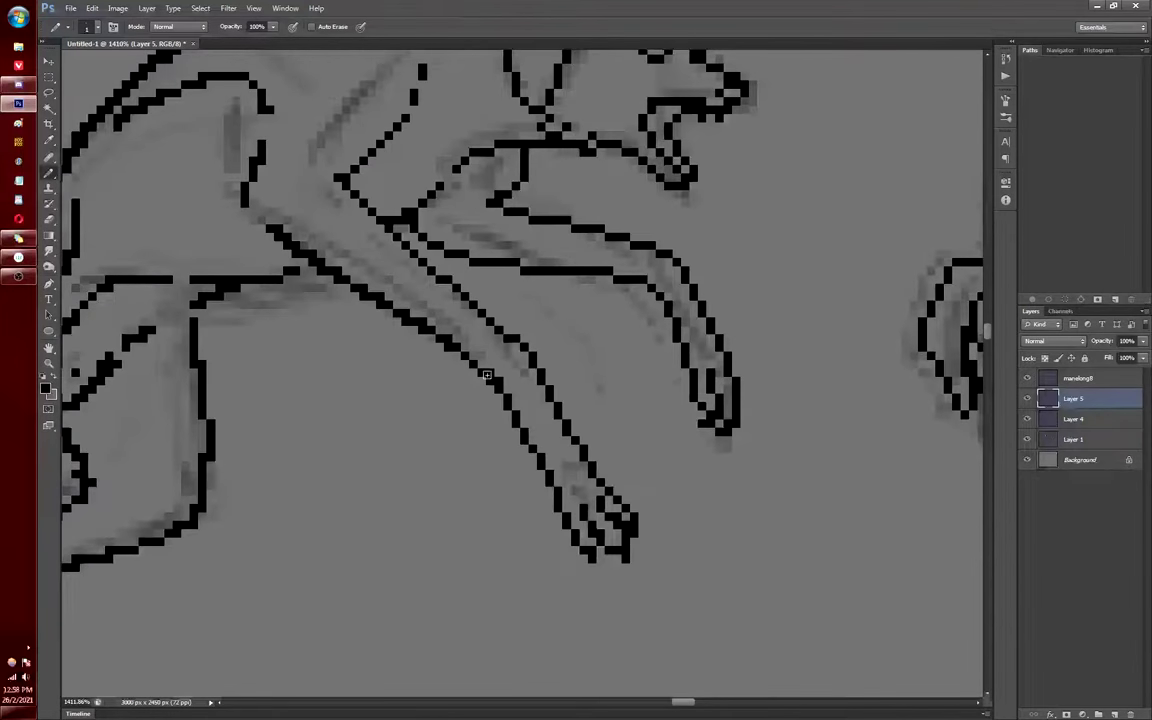
# Redraw the near lower foreleg straighter along the sketch, ending in a blunt forepaw with short toes
pyautogui.scroll(-2, 487, 375)
pyautogui.scroll(-2, 490, 360)
pyautogui.scroll(2, 497, 333)
pyautogui.scroll(-2, 496, 370)
pyautogui.scroll(2, 493, 380)
pyautogui.scroll(-2, 490, 395)
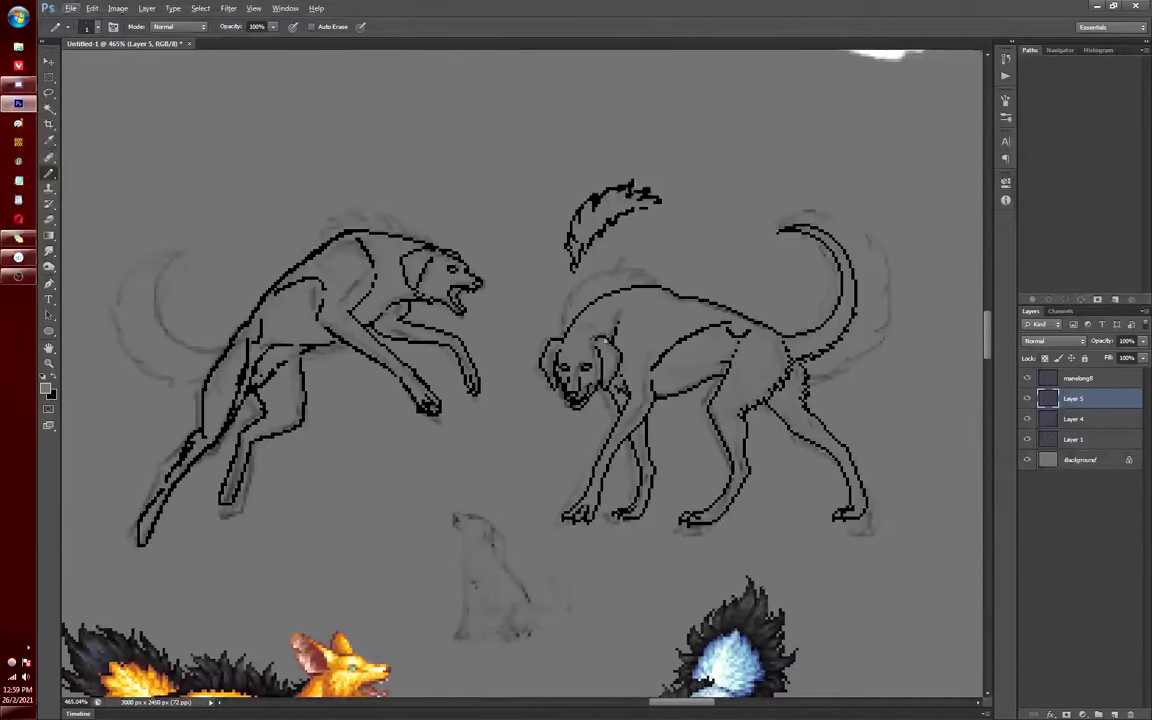
pyautogui.scroll(4, 516, 511)
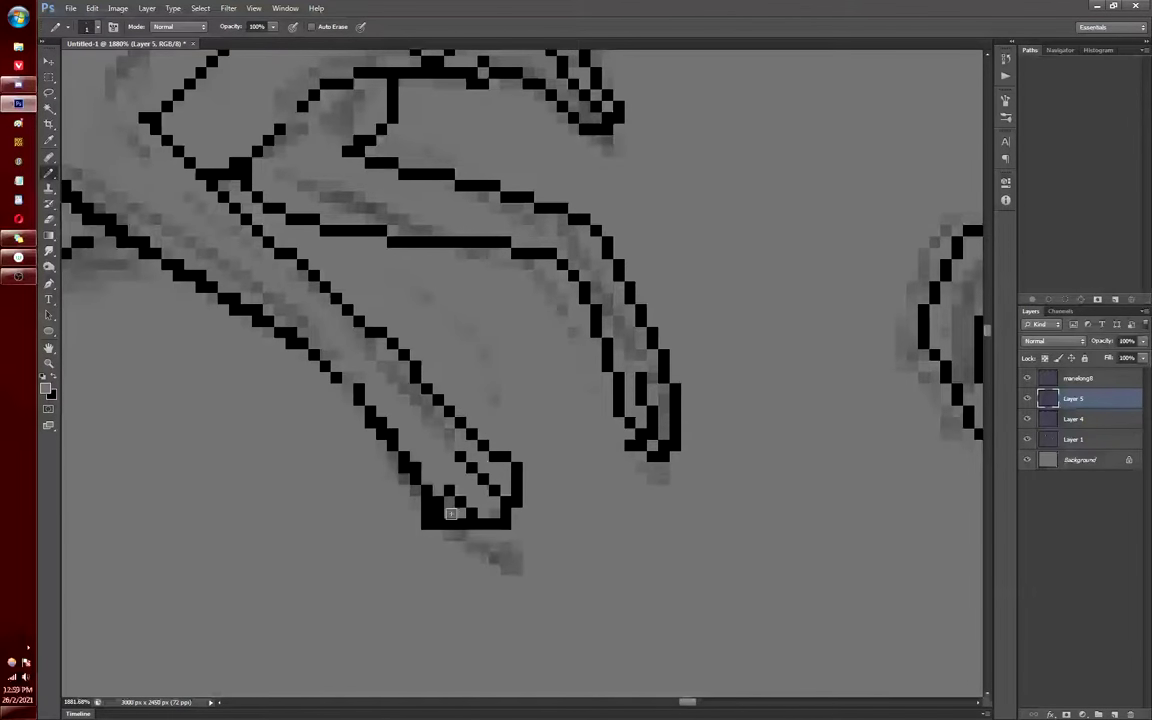
pyautogui.scroll(-1, 506, 494)
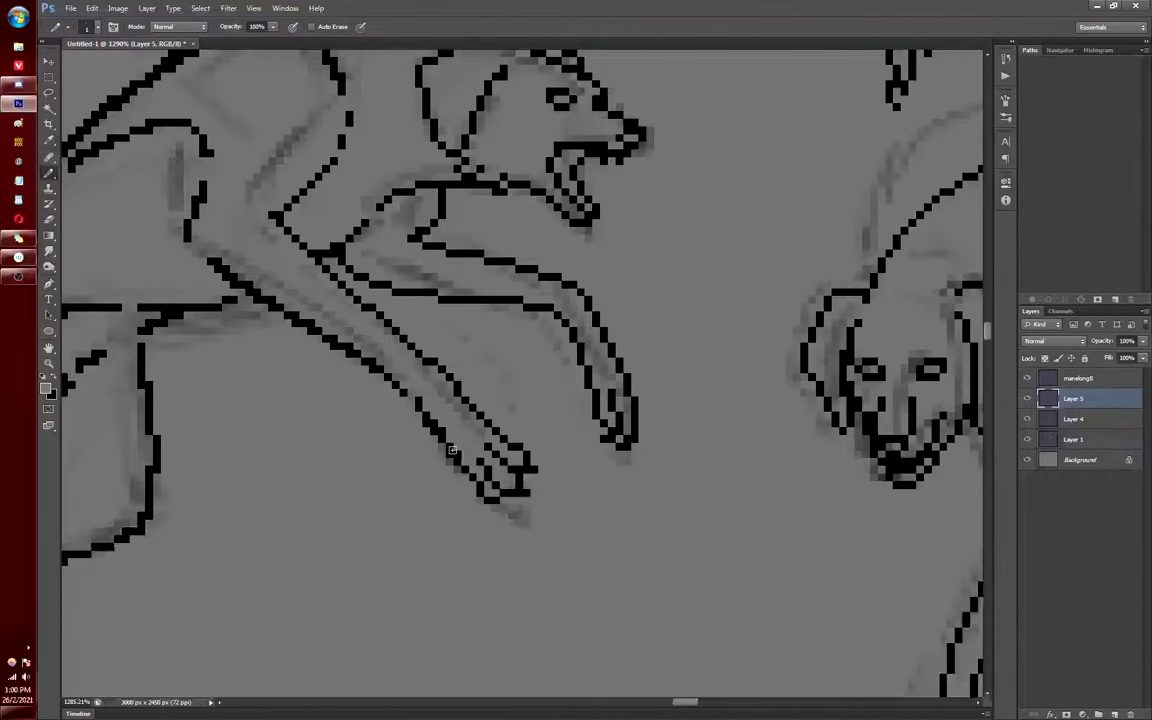
# Add a small pad spur at the back of the walking dog's far foreleg wrist and reconnect the outline below it
pyautogui.scroll(-4, 414, 403)
pyautogui.scroll(4, 610, 494)
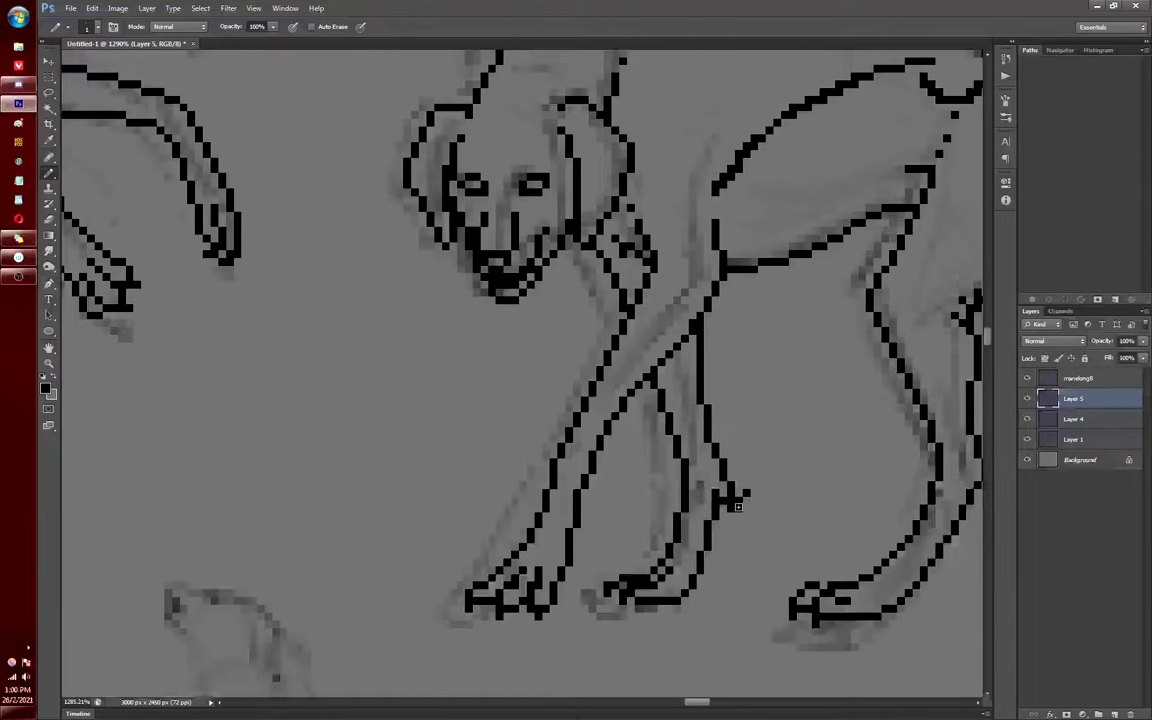
pyautogui.scroll(-3, 737, 507)
pyautogui.scroll(1, 720, 490)
pyautogui.scroll(-2, 700, 475)
pyautogui.scroll(4, 685, 460)
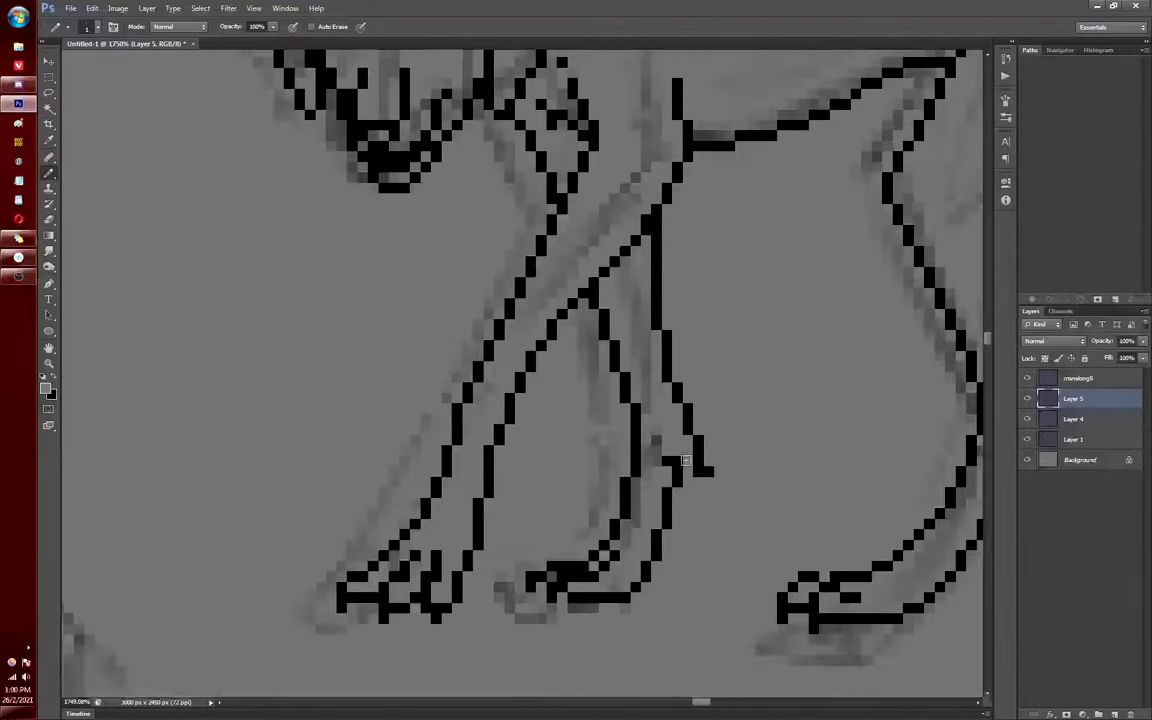
pyautogui.scroll(-4, 685, 460)
# Add a matching pad spur behind the wrist of the leaping dog's far foreleg
pyautogui.scroll(5, 560, 320)
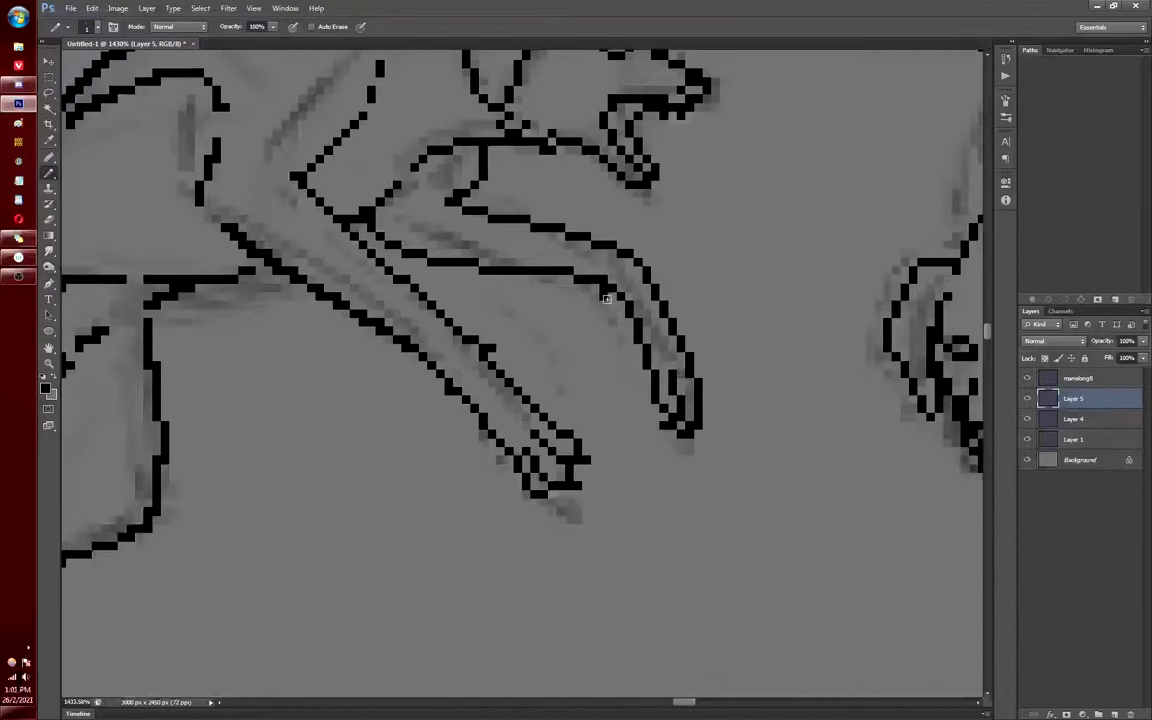
pyautogui.scroll(-1, 645, 300)
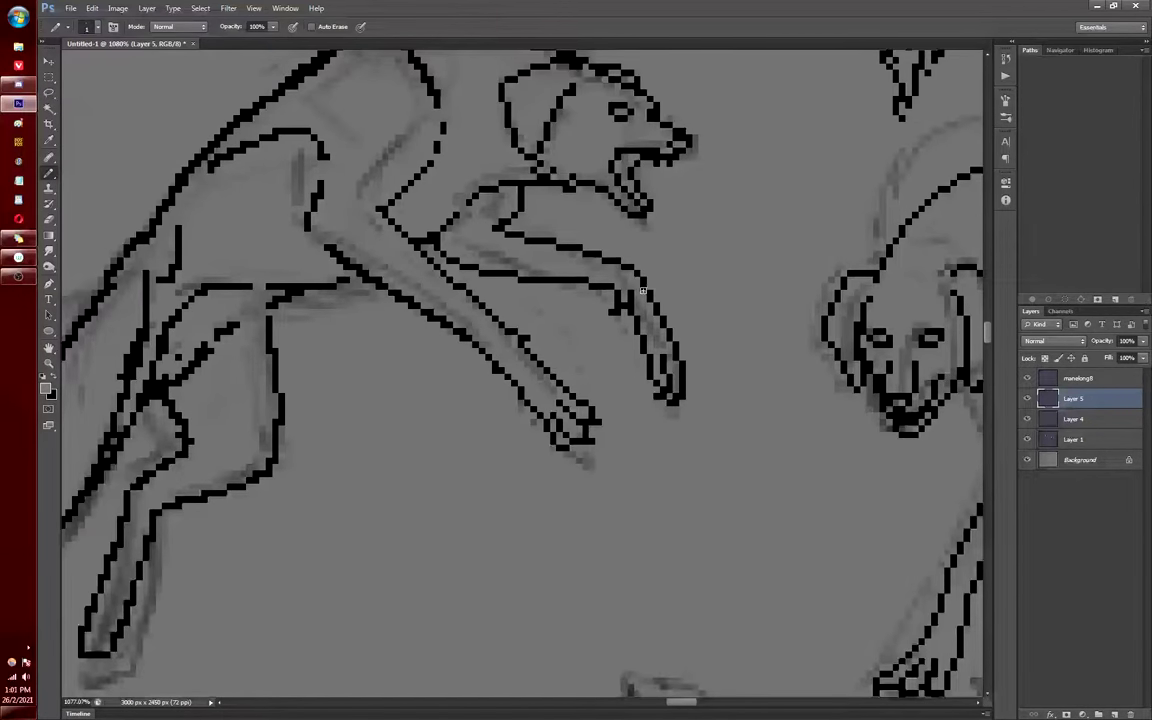
pyautogui.scroll(2, 560, 260)
# Reshape the leaping dog's near lower foreleg below the wrist and redraw its forepaw reaching further forward
pyautogui.scroll(-3, 432, 371)
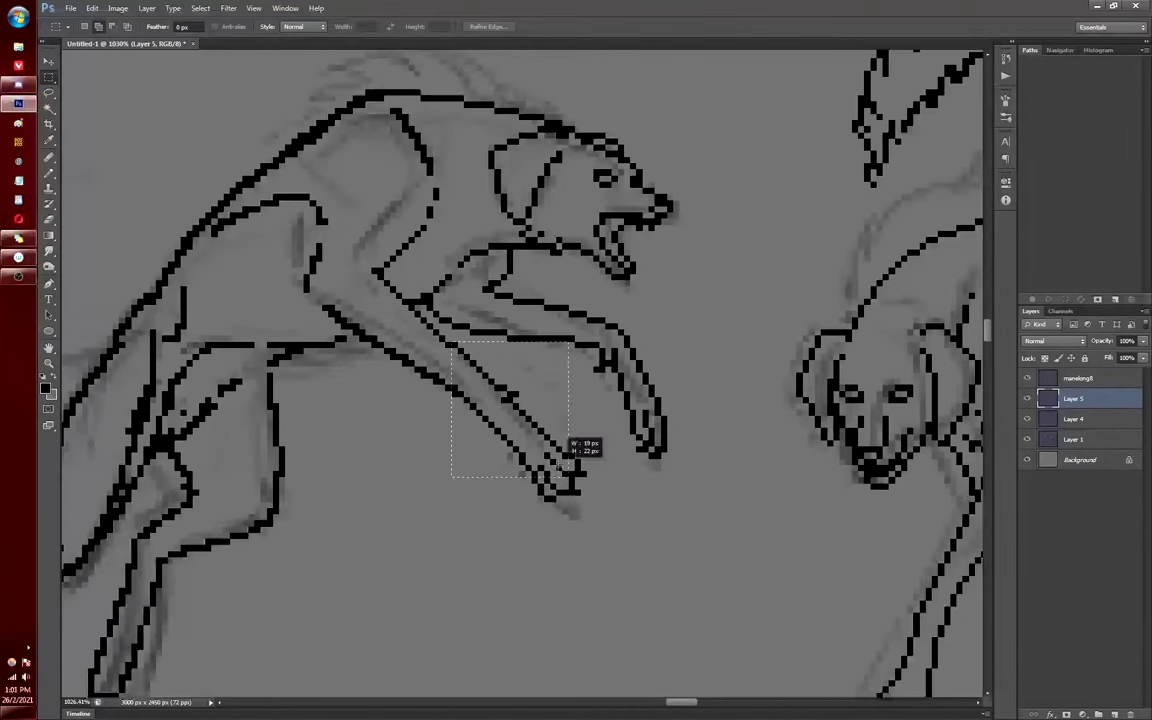
pyautogui.scroll(3, 500, 460)
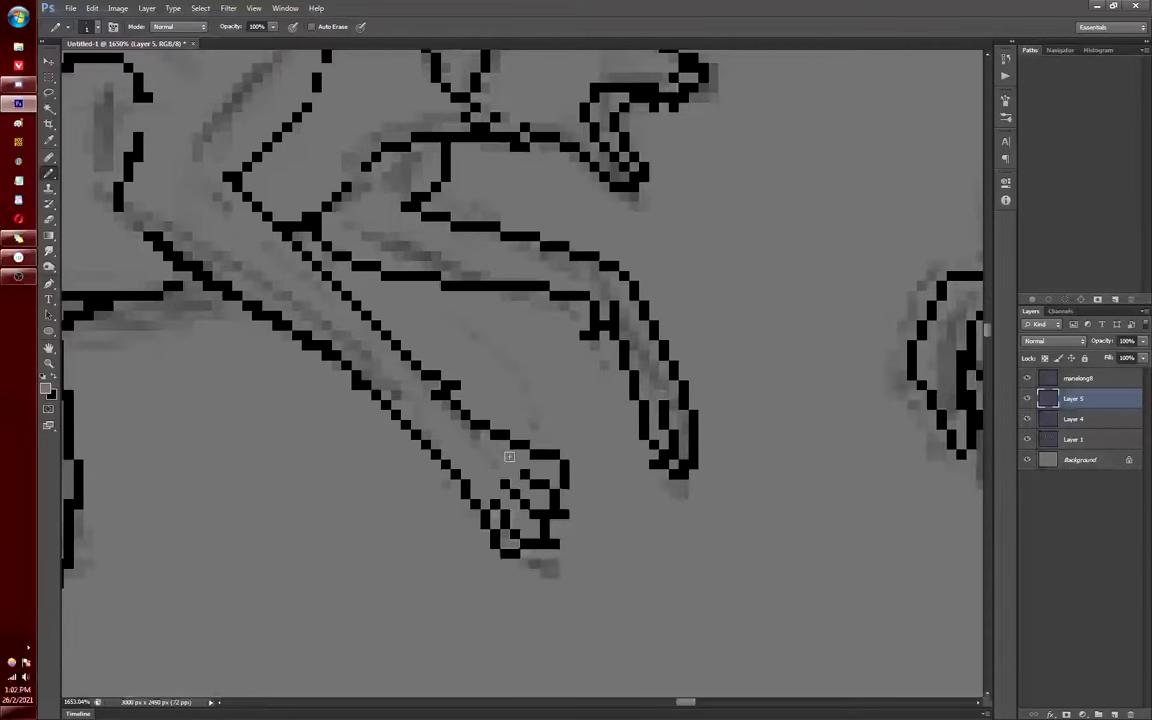
pyautogui.scroll(-3, 509, 456)
pyautogui.scroll(3, 480, 455)
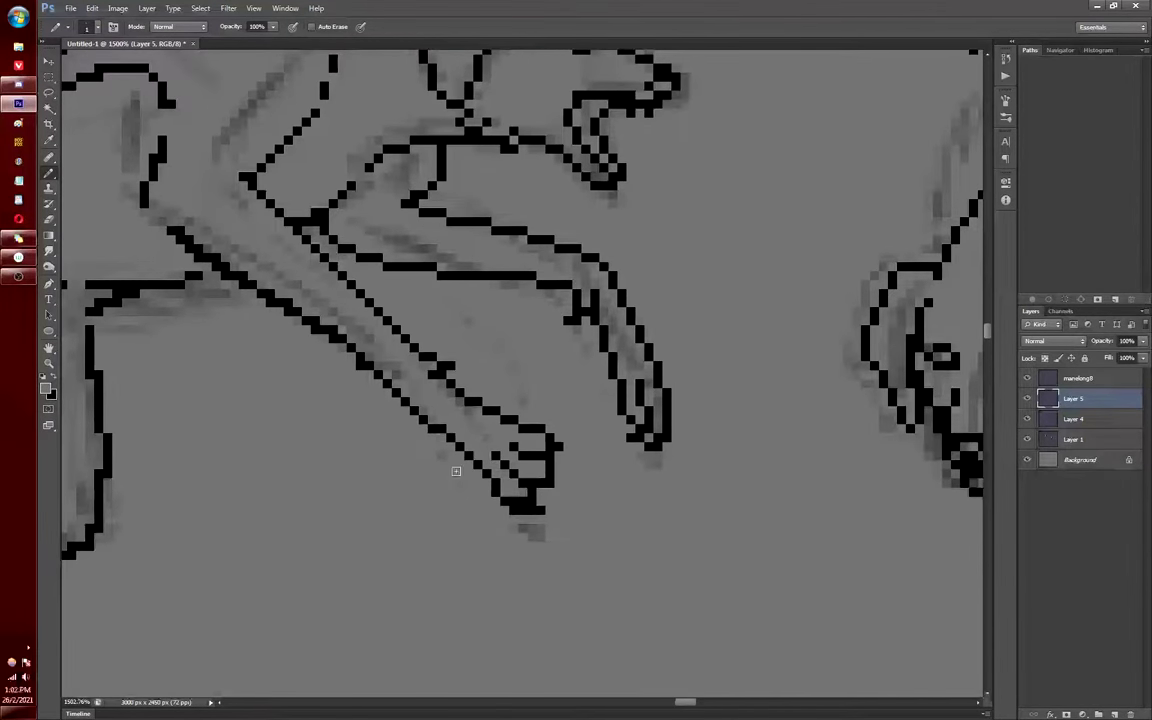
pyautogui.scroll(-3, 492, 426)
pyautogui.scroll(3, 494, 430)
# Redraw the near lower foreleg bent downward at the wrist with a toed forepaw, clearing the old outline
pyautogui.press('x')
pyautogui.press('e')
pyautogui.press('b')
pyautogui.moveTo(530, 455)
pyautogui.mouseDown()
pyautogui.moveTo(445, 395)
pyautogui.moveTo(460, 486)
pyautogui.mouseUp()
pyautogui.moveTo(461, 369); pyautogui.dragTo(505, 475)
pyautogui.scroll(-3, 465, 463)
pyautogui.scroll(3, 724, 447)
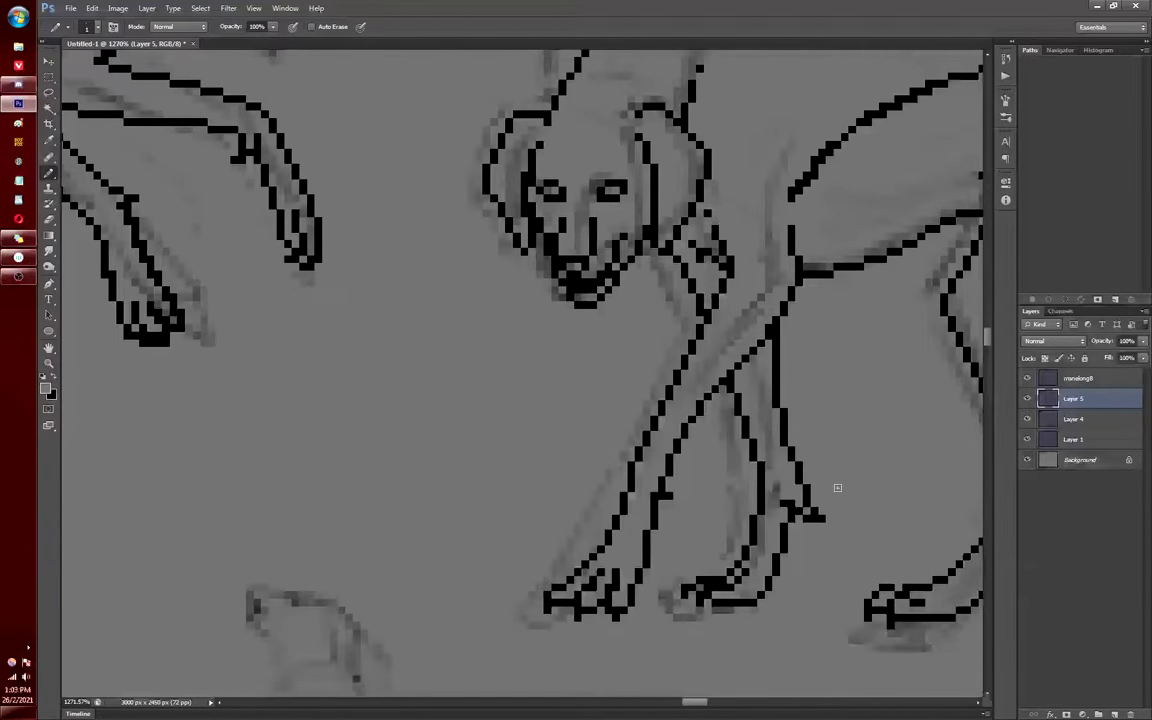
pyautogui.scroll(-3, 837, 487)
pyautogui.scroll(3, 483, 440)
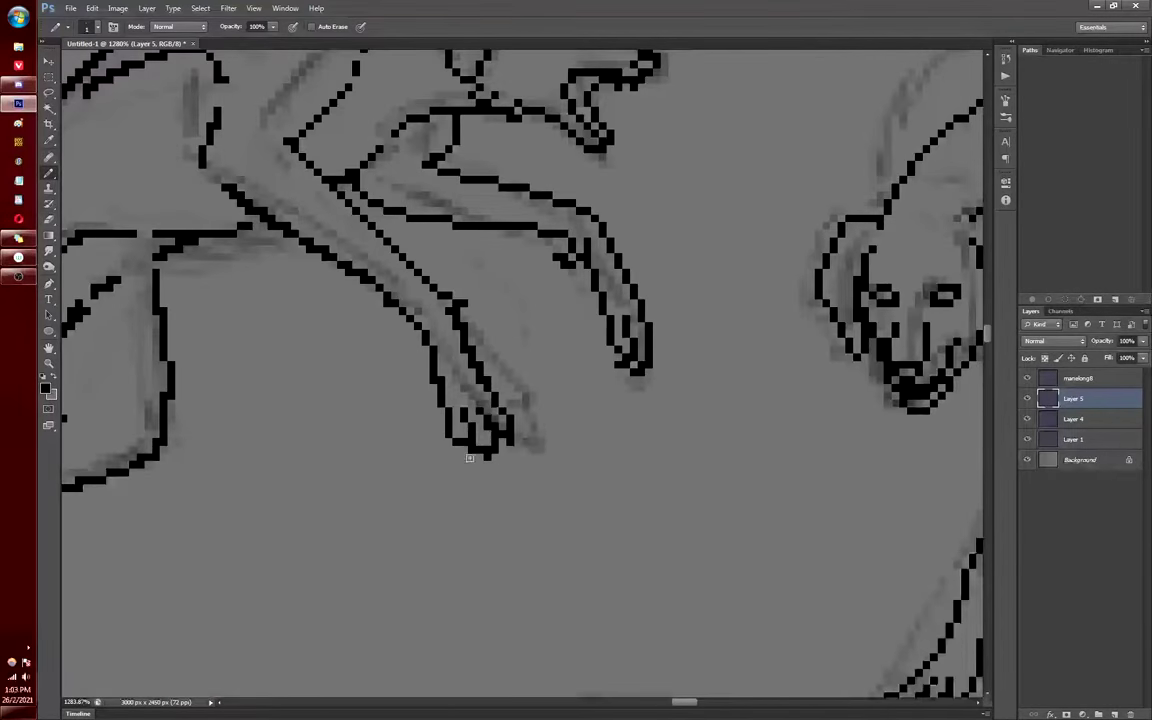
# Redraw the near foreleg's rear edge as a thin curve around the elbow and thin the shoulder line above
pyautogui.scroll(-3, 457, 309)
pyautogui.scroll(3, 352, 298)
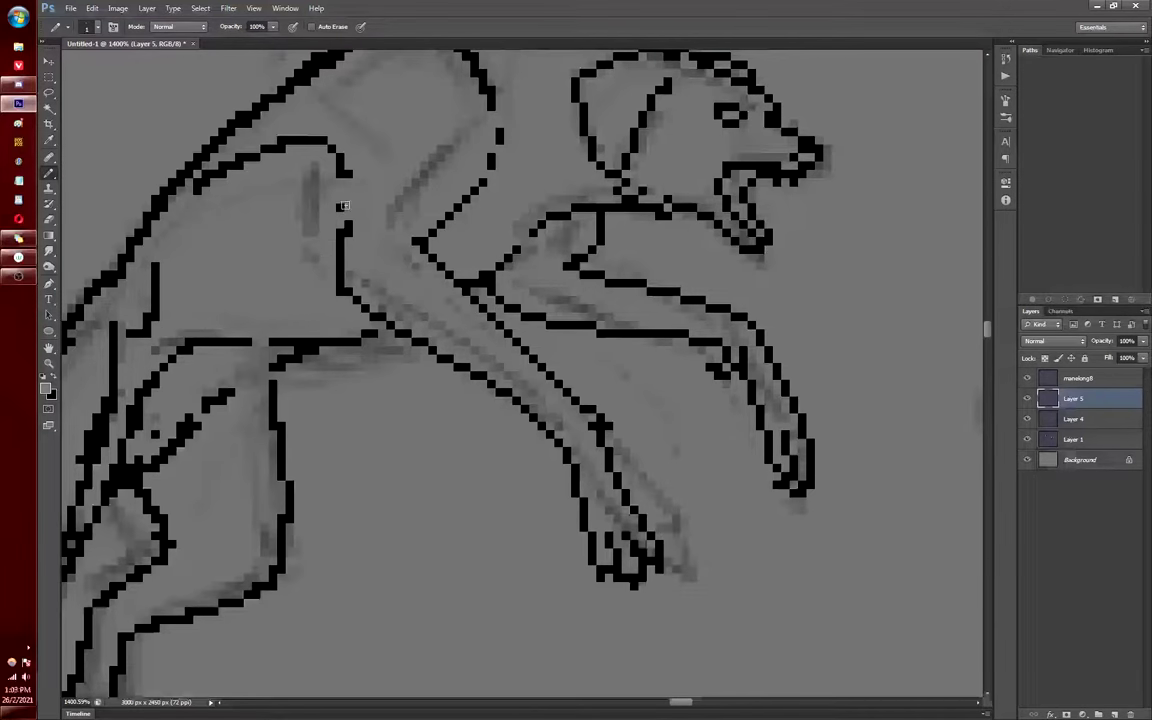
pyautogui.scroll(-3, 389, 353)
pyautogui.scroll(3, 340, 300)
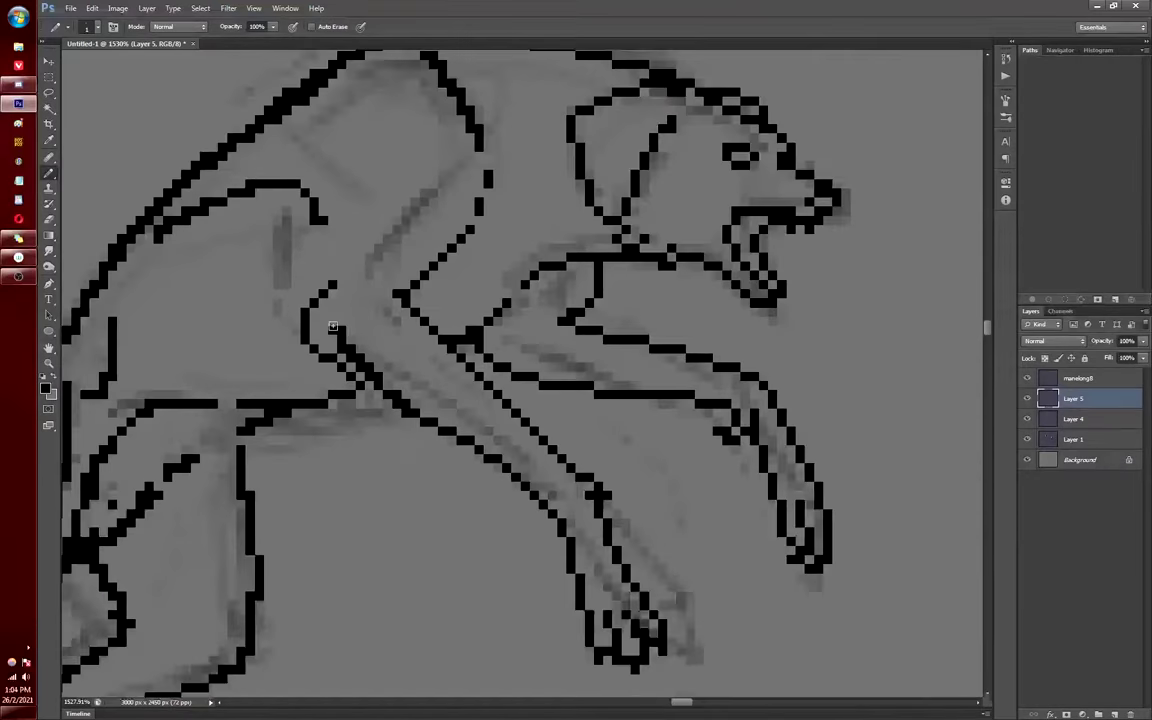
pyautogui.scroll(-2, 446, 433)
pyautogui.scroll(1, 446, 433)
pyautogui.scroll(-3, 470, 350)
pyautogui.scroll(3, 491, 262)
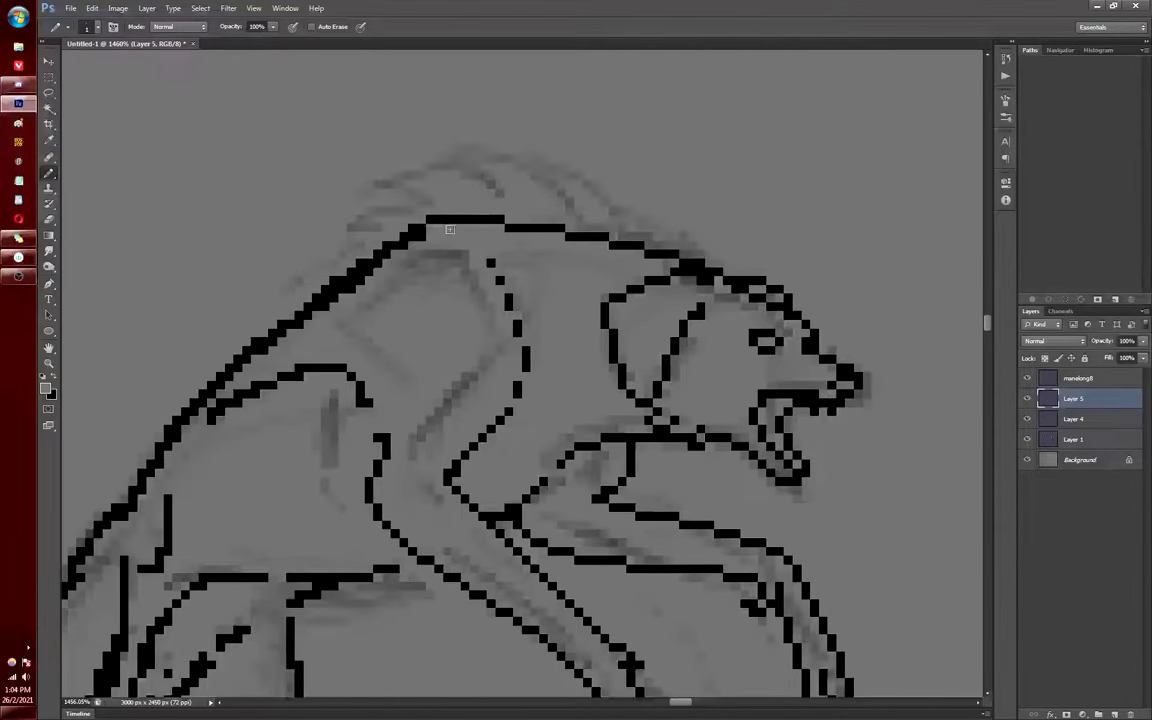
# Thin the leaping dog's back outline to one pixel from the withers down to the rump
pyautogui.moveTo(449, 229); pyautogui.dragTo(242, 372)
pyautogui.scroll(-3, 352, 283)
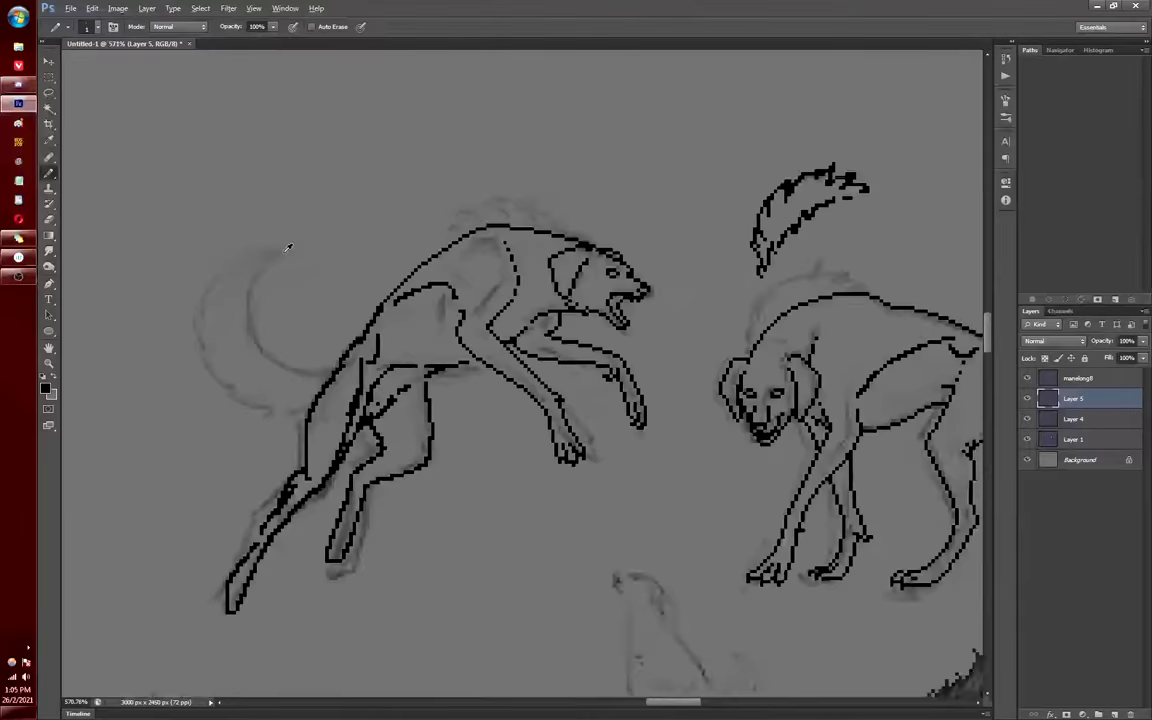
pyautogui.scroll(3, 251, 478)
pyautogui.scroll(1, 251, 478)
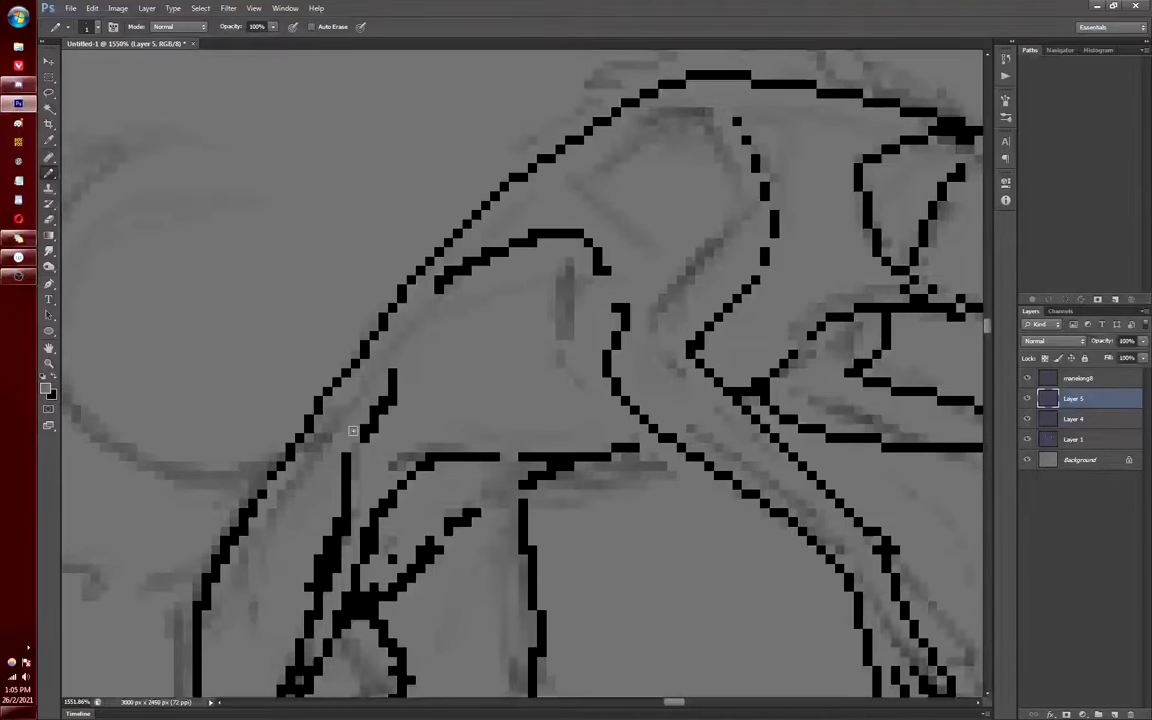
# Thin the flank mark and draw the leaping dog's curled tail with inner and outer edges joined to the rump
pyautogui.scroll(-4, 440, 288)
pyautogui.scroll(5, 371, 243)
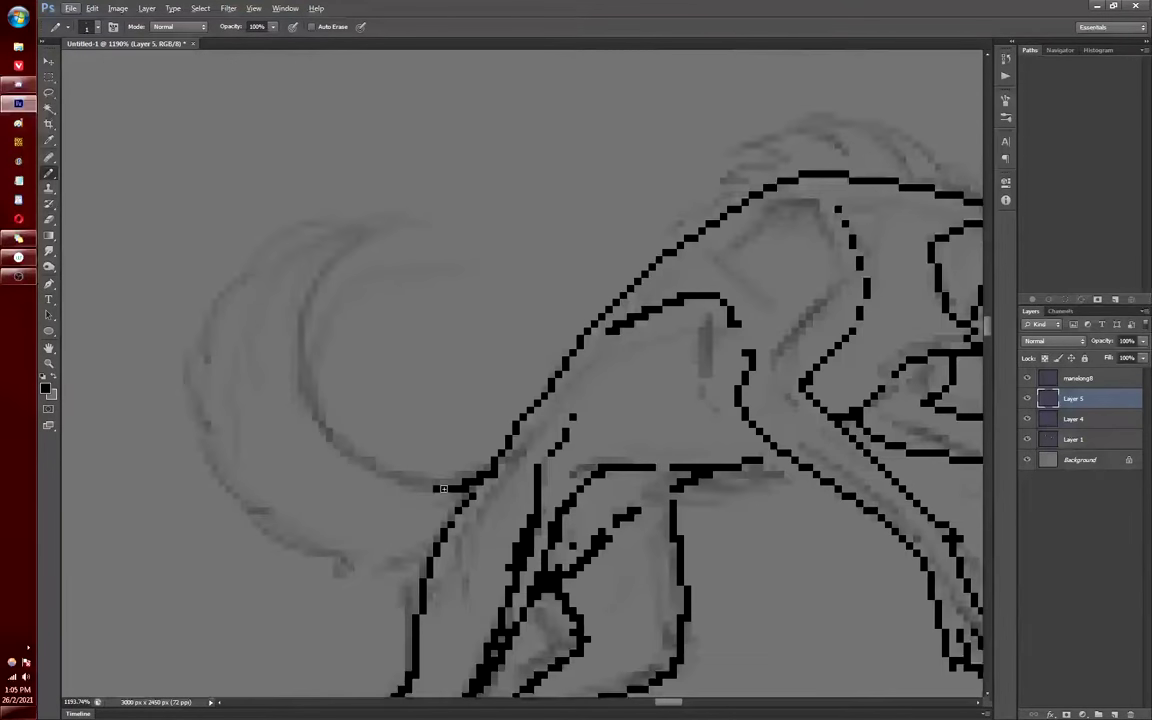
pyautogui.moveTo(371, 243); pyautogui.dragTo(485, 655)
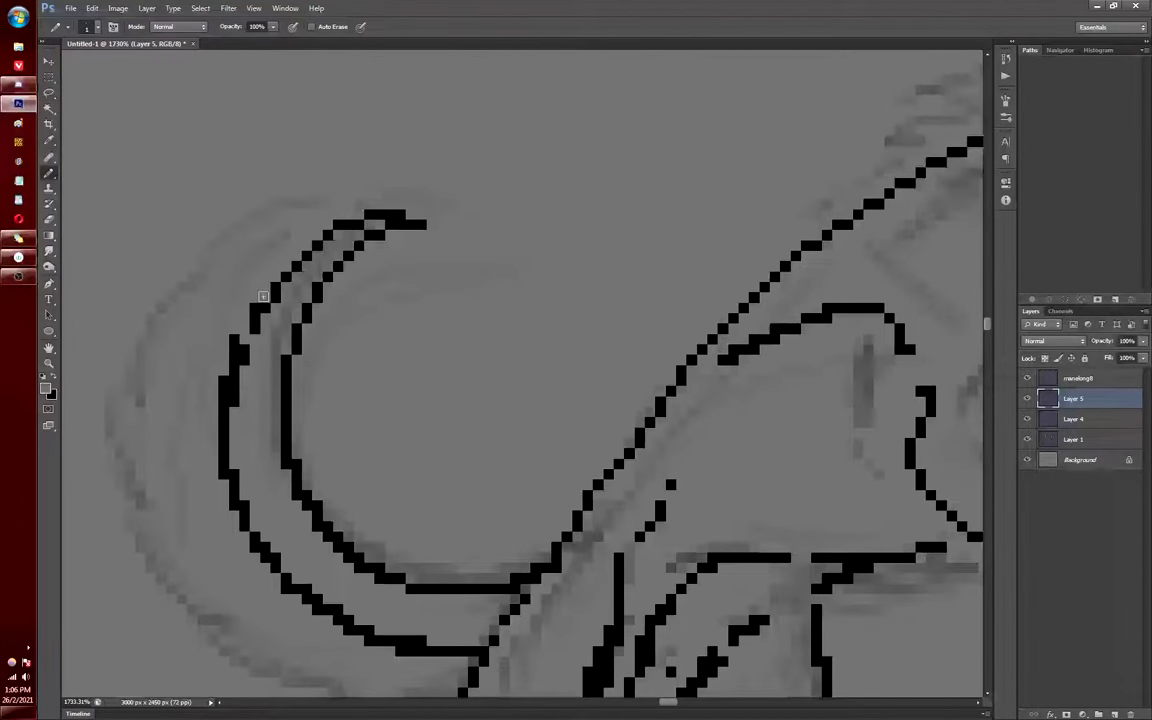
pyautogui.scroll(-1, 442, 571)
pyautogui.scroll(2, 402, 573)
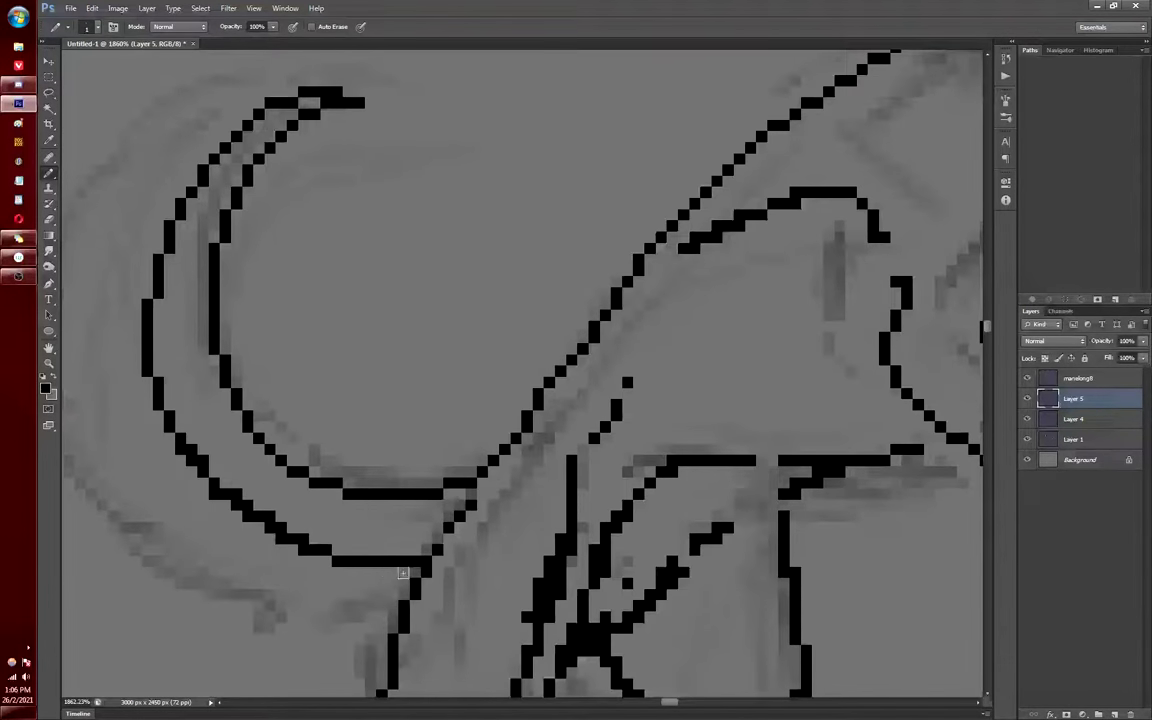
# Thin the leaping dog's tail to a one-pixel outline and break up its lower edge near the rump with scattered fur pixels
pyautogui.scroll(-5, 203, 455)
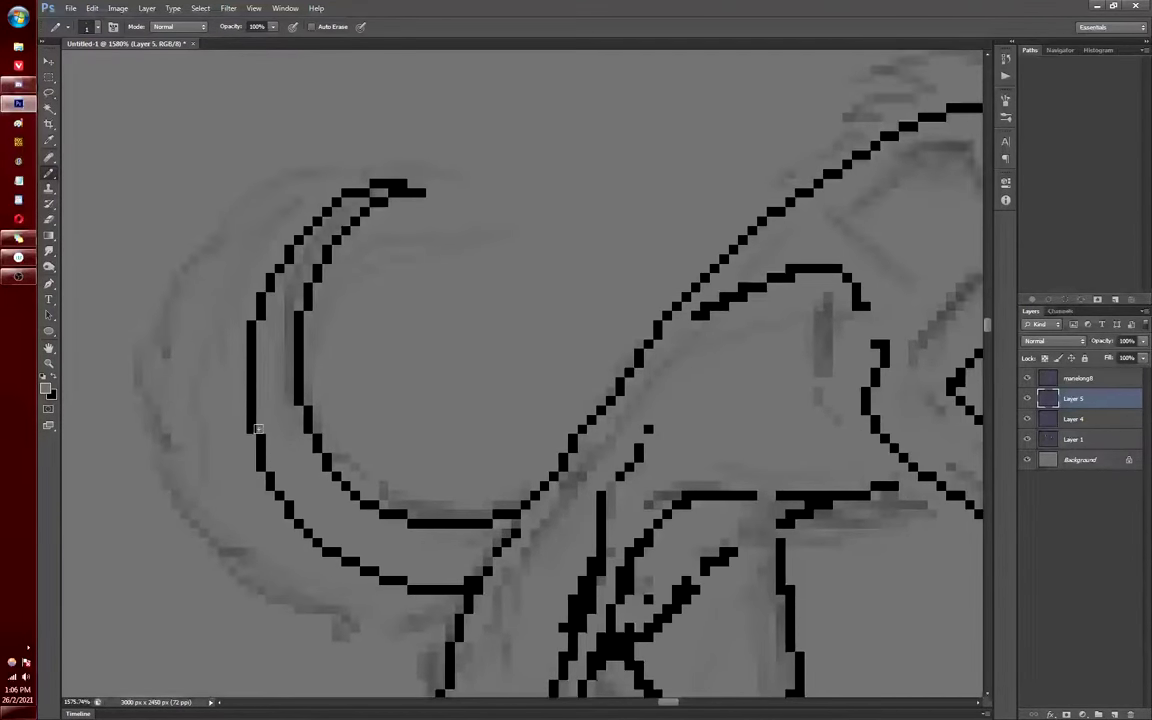
pyautogui.scroll(5, 370, 424)
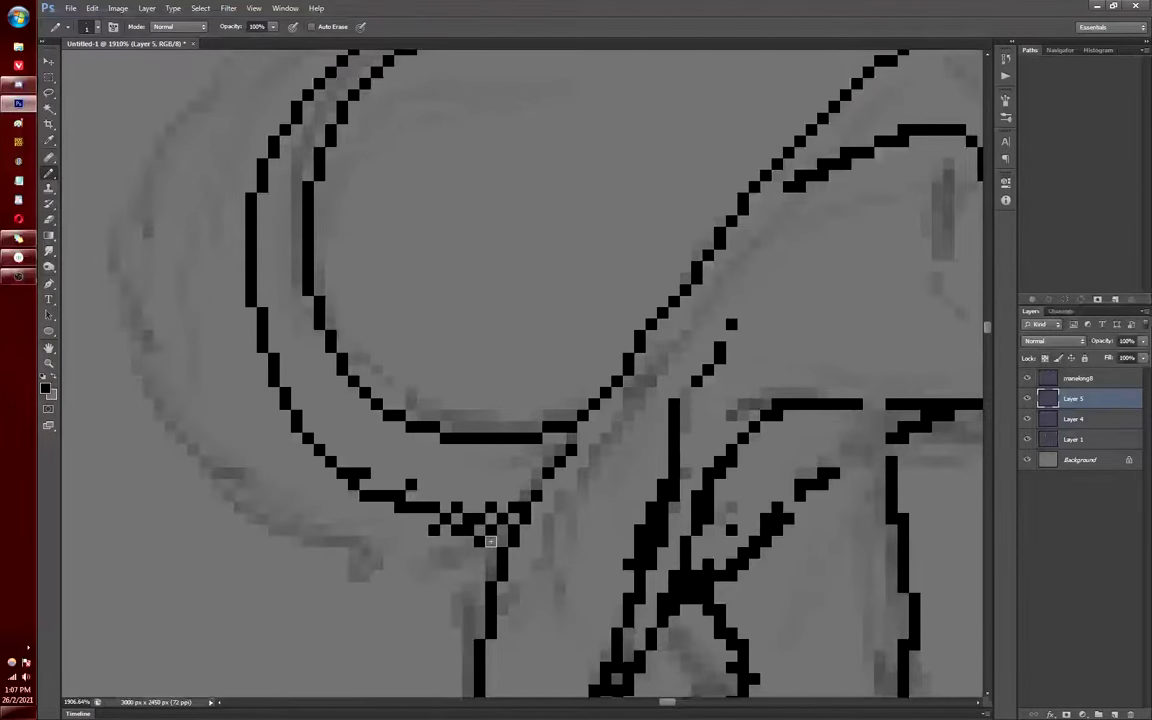
pyautogui.scroll(-5, 526, 496)
pyautogui.scroll(4, 340, 423)
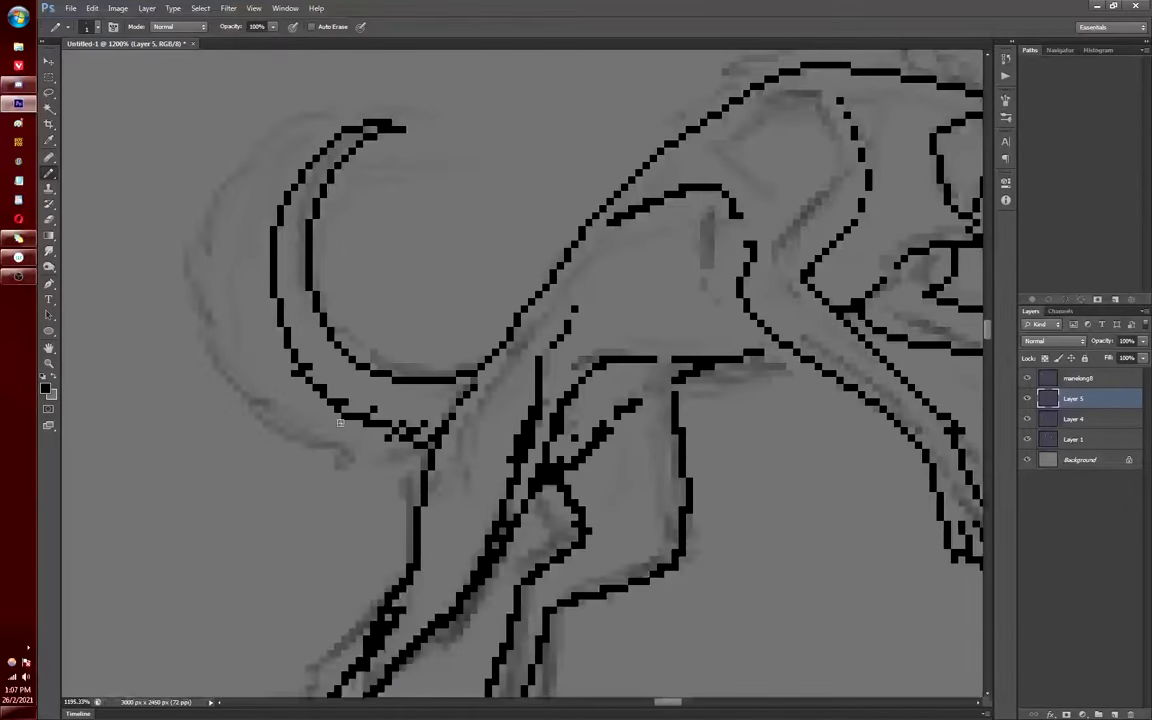
pyautogui.scroll(1, 276, 238)
pyautogui.scroll(-8, 282, 233)
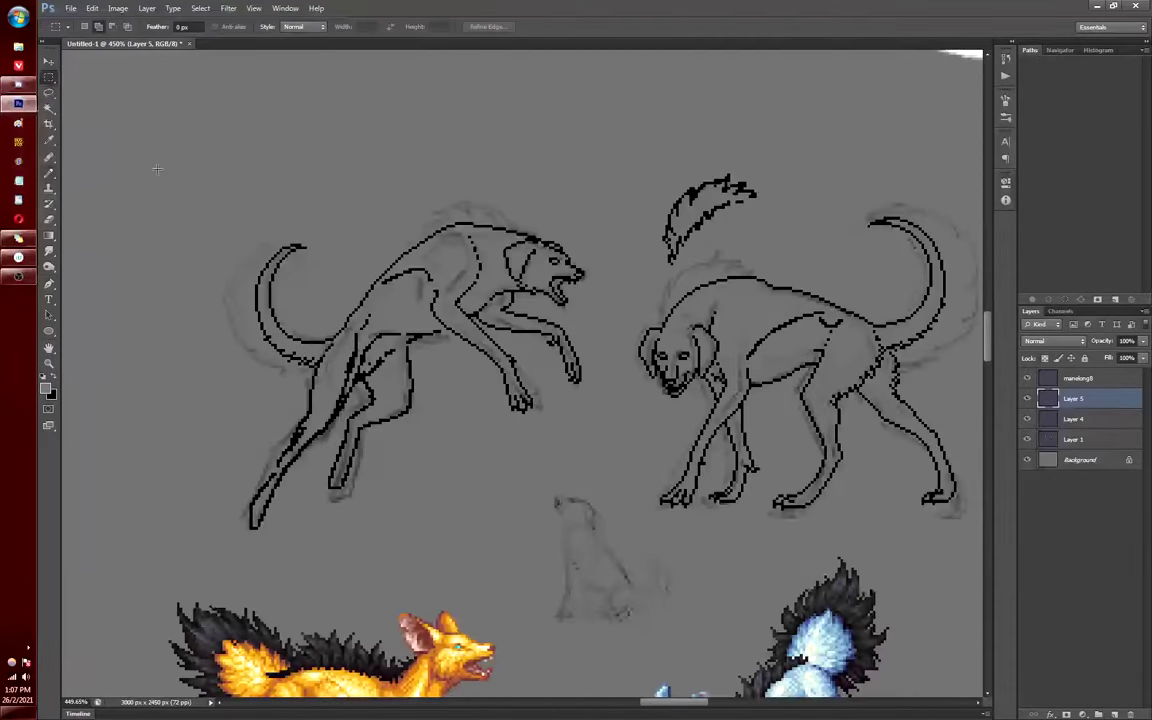
# Outline the small sitting dog's raised head in black pixels, with its muzzle, eye and drooping ear
pyautogui.scroll(10, 430, 333)
pyautogui.moveTo(425, 296)
pyautogui.mouseDown()
pyautogui.moveTo(487, 304)
pyautogui.moveTo(596, 365)
pyautogui.moveTo(532, 352)
pyautogui.mouseUp()
pyautogui.scroll(-1, 503, 272)
pyautogui.scroll(1, 503, 268)
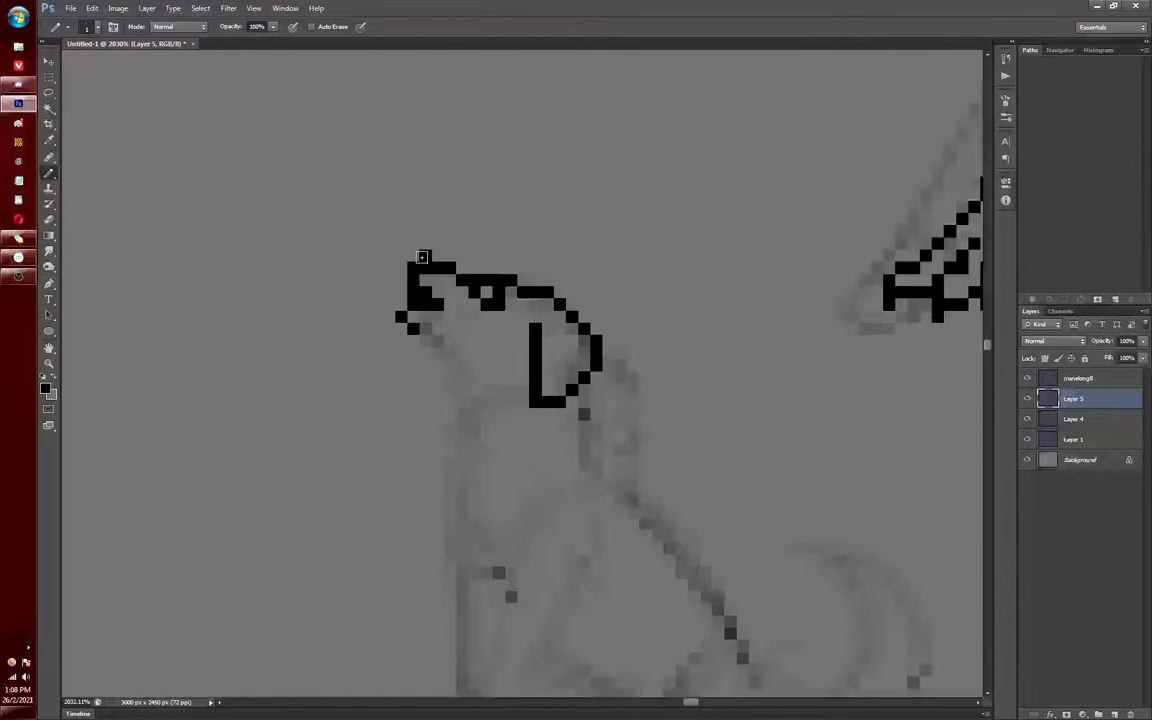
pyautogui.scroll(-1, 520, 330)
# Draw the sitting dog's back, ragged throat and chest, near foreleg with paw, and the front curve of its haunch
pyautogui.moveTo(524, 326)
pyautogui.mouseDown()
pyautogui.moveTo(558, 422)
pyautogui.moveTo(642, 518)
pyautogui.moveTo(670, 588)
pyautogui.mouseUp()
pyautogui.scroll(-1, 520, 330)
pyautogui.moveTo(612, 535)
pyautogui.mouseDown()
pyautogui.moveTo(640, 638)
pyautogui.moveTo(570, 622)
pyautogui.mouseUp()
pyautogui.press('x')
pyautogui.moveTo(510, 393); pyautogui.dragTo(456, 445)
pyautogui.moveTo(414, 389)
pyautogui.mouseDown()
pyautogui.moveTo(445, 510)
pyautogui.moveTo(403, 667)
pyautogui.mouseUp()
pyautogui.moveTo(450, 595); pyautogui.dragTo(527, 462)
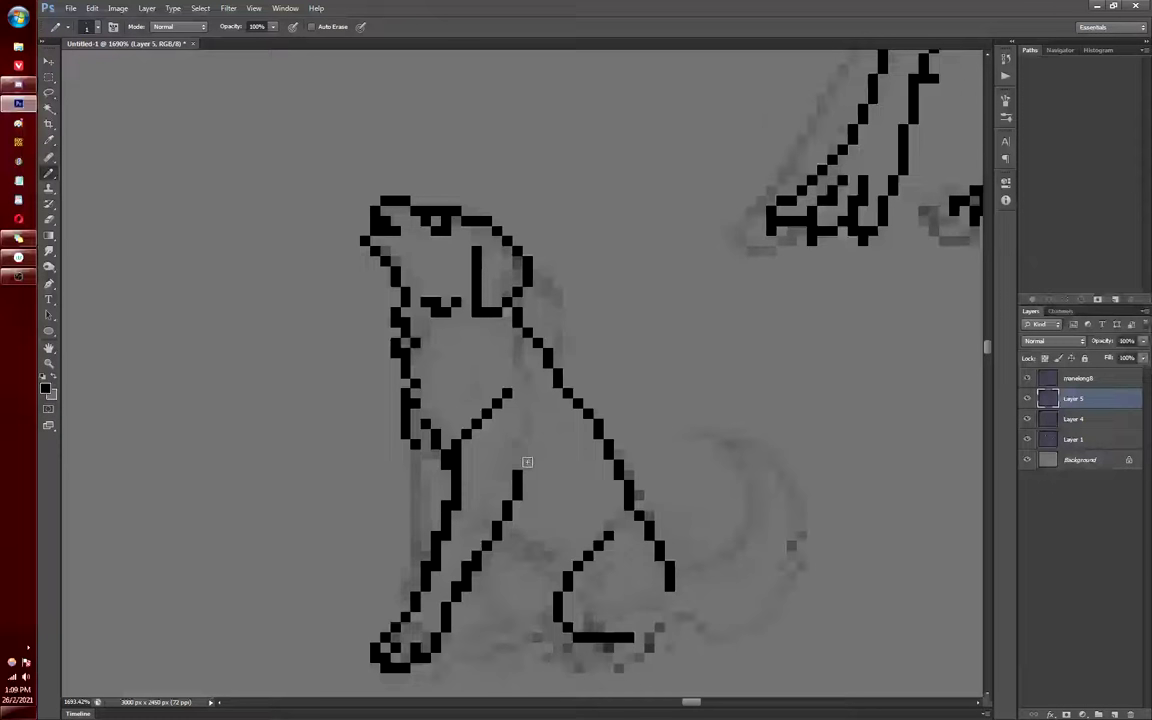
# Draw the sitting dog's far foreleg and paw behind the near one, clearing excess pixels where the legs meet
pyautogui.moveTo(412, 445); pyautogui.dragTo(384, 619)
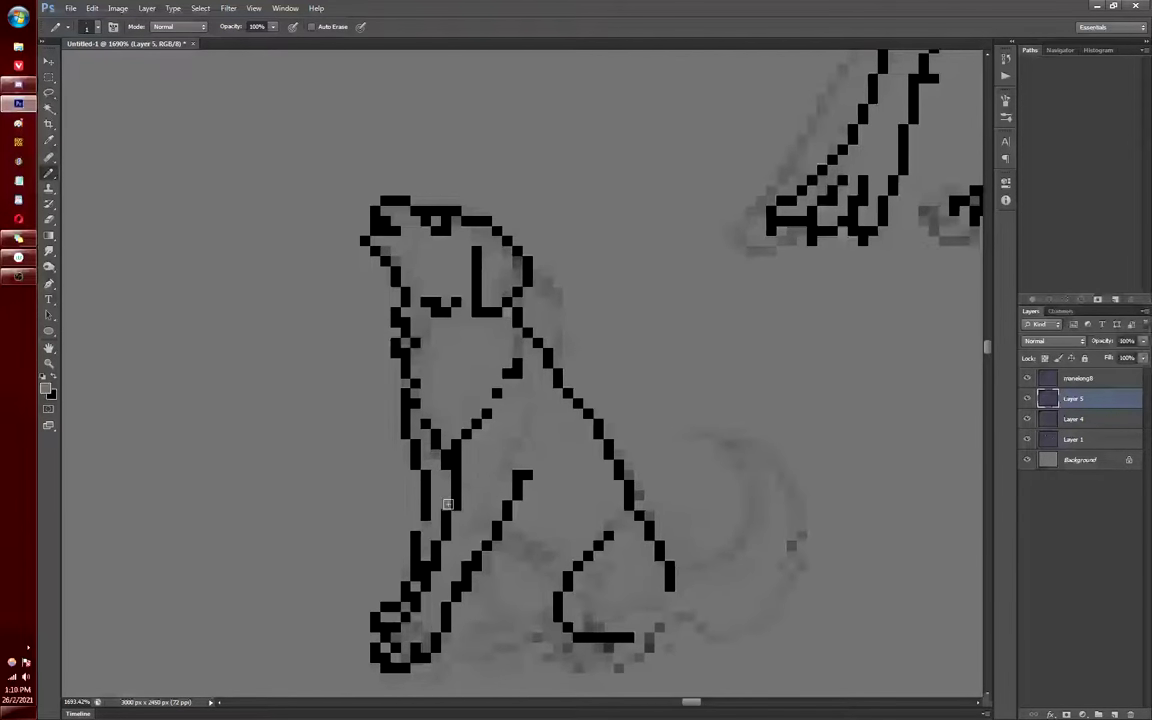
pyautogui.press('x')
pyautogui.moveTo(425, 525); pyautogui.dragTo(425, 537)
pyautogui.scroll(-1, 499, 470)
pyautogui.scroll(2, 441, 517)
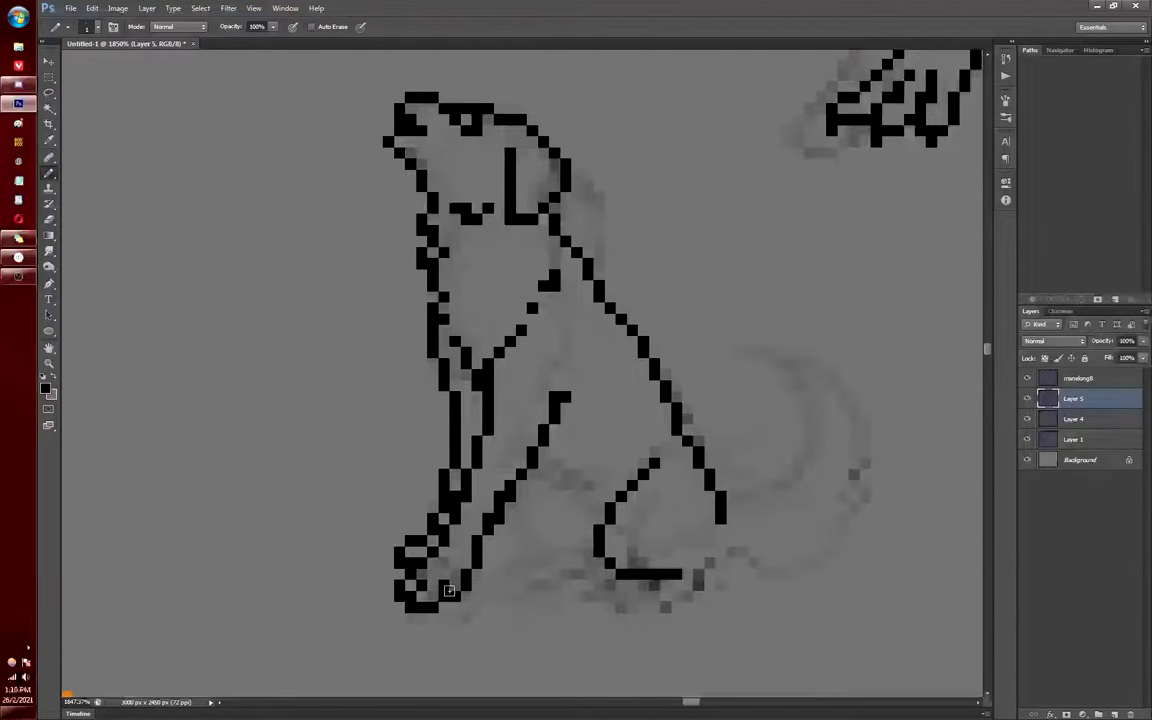
# Draw the sitting dog's belly line and both hind paws, and add the tail's inner curve behind the rump
pyautogui.moveTo(510, 488)
pyautogui.mouseDown()
pyautogui.moveTo(526, 564)
pyautogui.moveTo(660, 605)
pyautogui.moveTo(690, 555)
pyautogui.mouseUp()
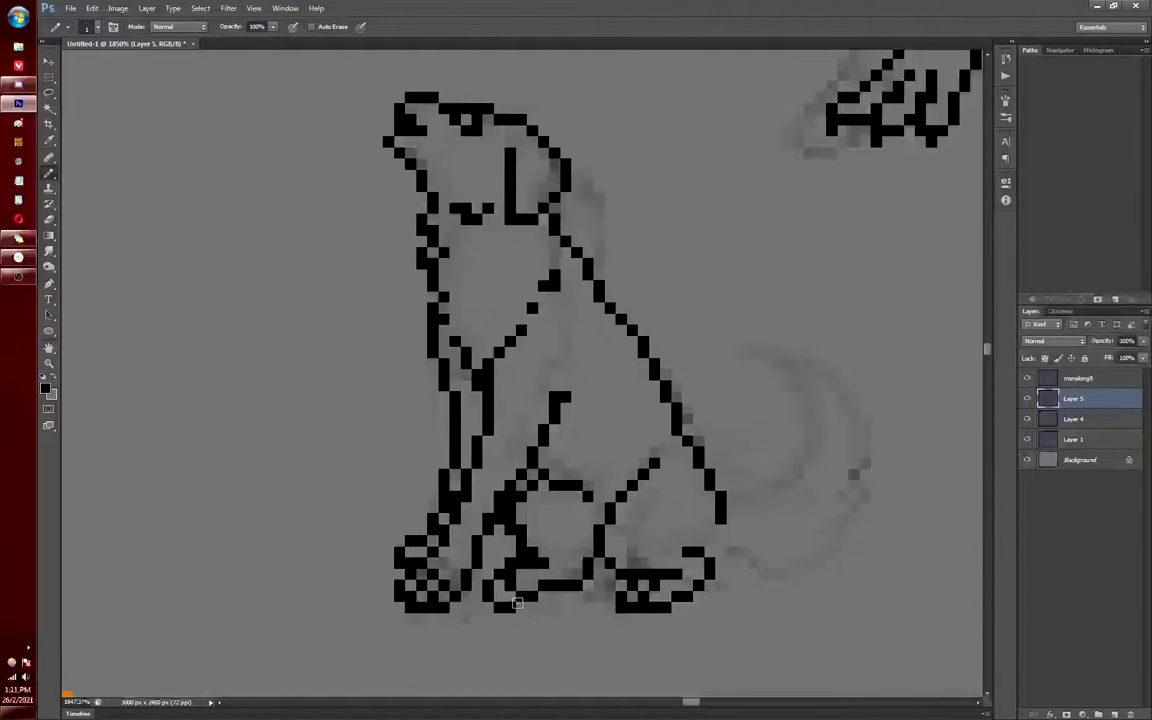
pyautogui.moveTo(738, 418); pyautogui.dragTo(728, 518)
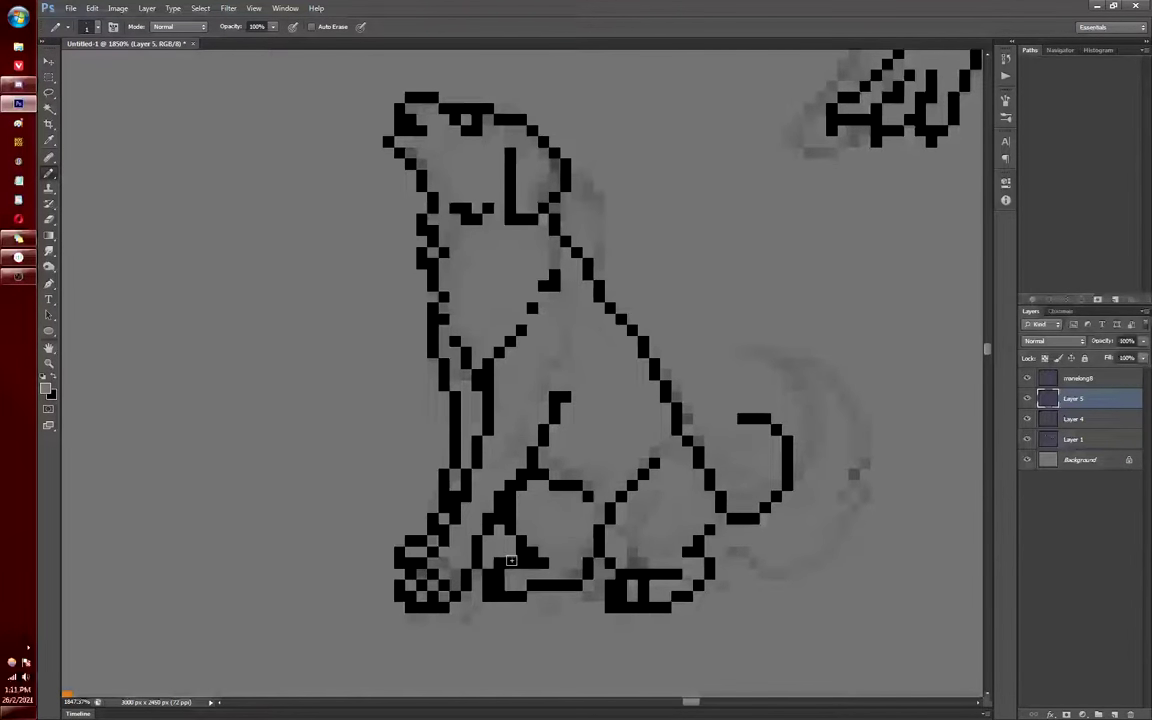
# Reshape the top of the sitting dog's haunch and complete its upturned tail with an outer edge and hooked tip
pyautogui.scroll(-1, 596, 540)
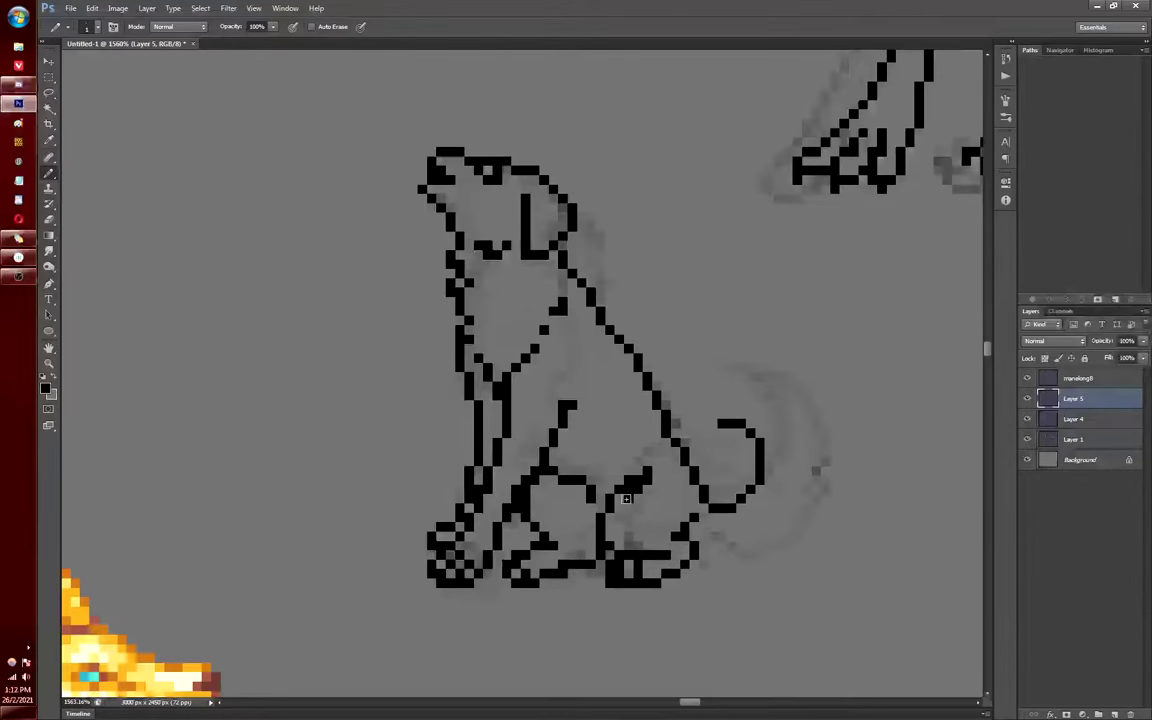
pyautogui.moveTo(649, 459); pyautogui.dragTo(614, 509)
pyautogui.moveTo(740, 414)
pyautogui.mouseDown()
pyautogui.moveTo(699, 549)
pyautogui.moveTo(773, 497)
pyautogui.mouseUp()
pyautogui.press('x')
pyautogui.press('x')
pyautogui.click(779, 444)
pyautogui.scroll(-6, 687, 453)
pyautogui.scroll(6, 645, 460)
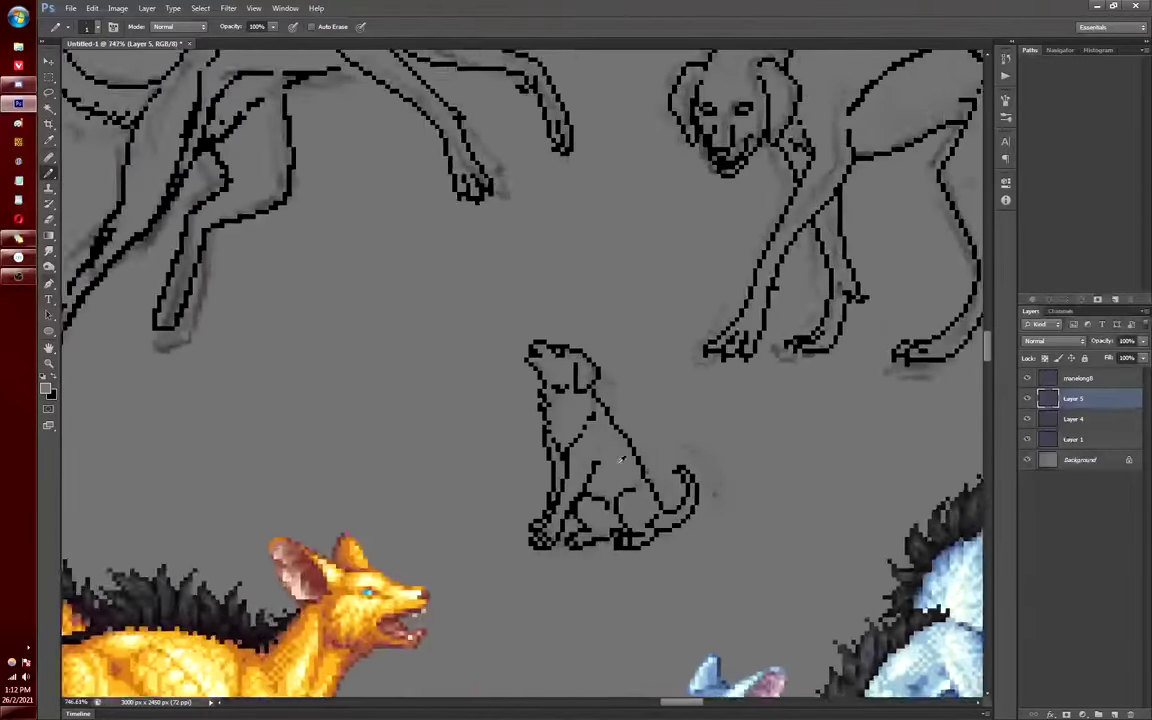
pyautogui.click(529, 554)
# Tidy the sitting dog's nape behind the ear and rework the toe pixels of its forepaws
pyautogui.scroll(-8, 504, 530)
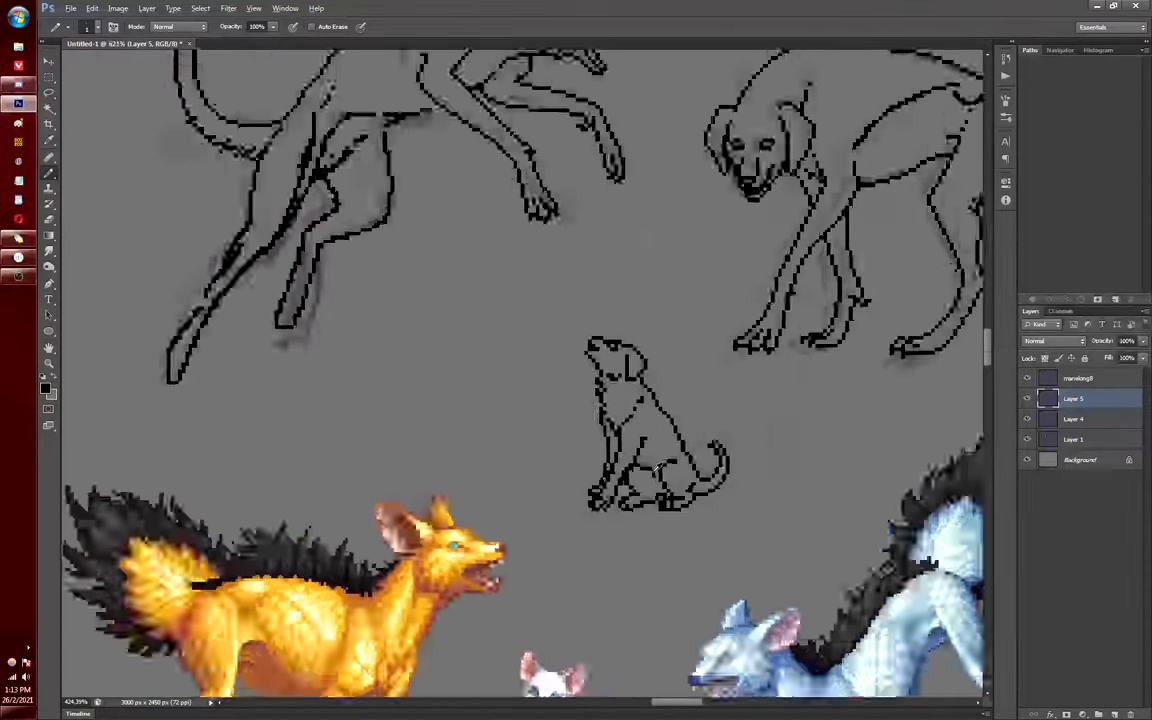
pyautogui.scroll(7, 518, 394)
pyautogui.moveTo(525, 394); pyautogui.dragTo(541, 417)
pyautogui.press('x')
pyautogui.click(494, 344)
pyautogui.press('x')
pyautogui.click(486, 344)
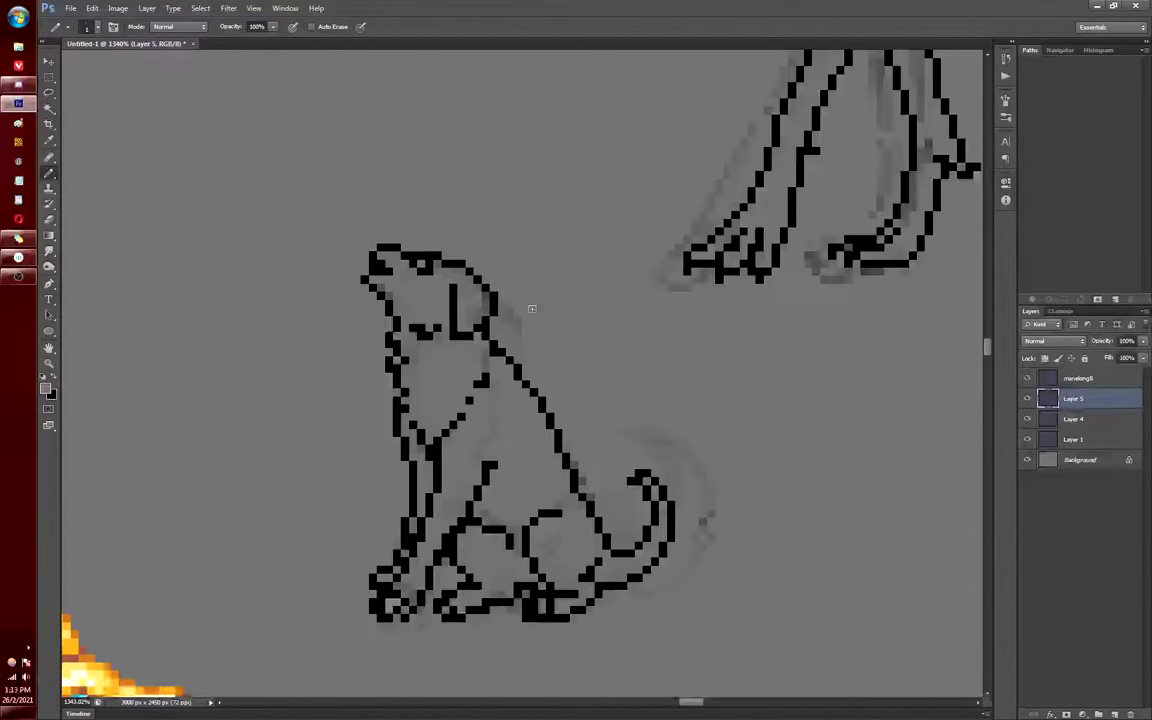
pyautogui.scroll(-7, 600, 462)
pyautogui.scroll(8, 600, 470)
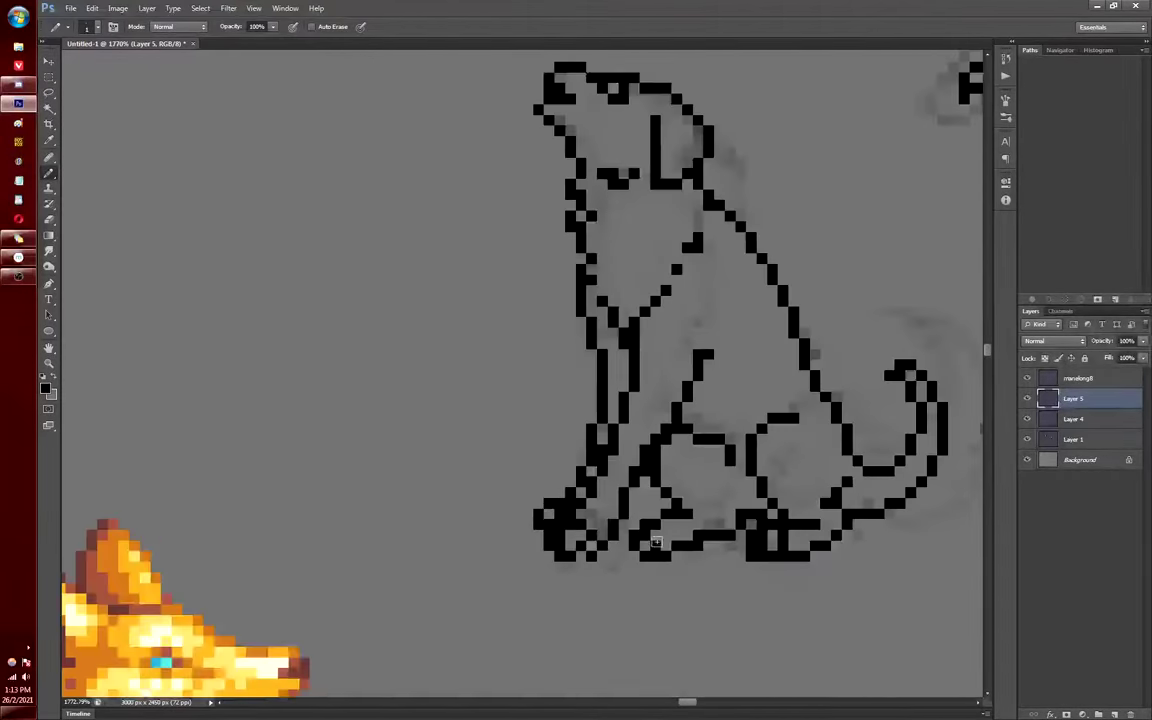
pyautogui.scroll(-4, 616, 550)
pyautogui.scroll(-3, 616, 550)
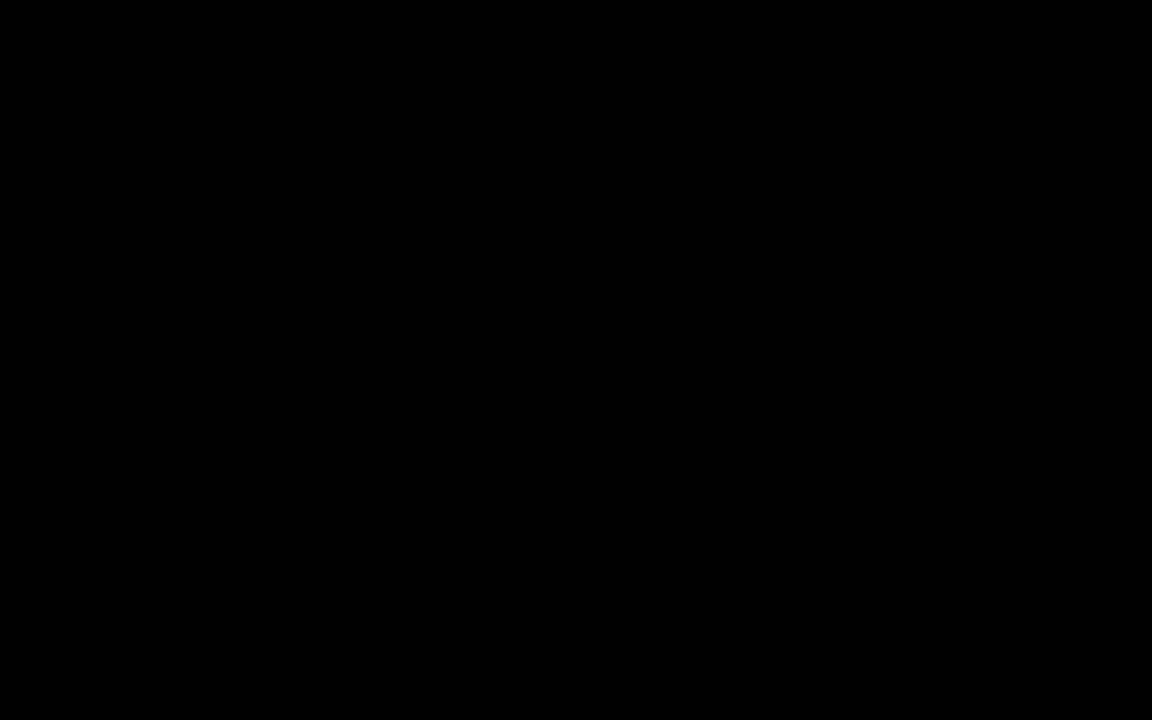
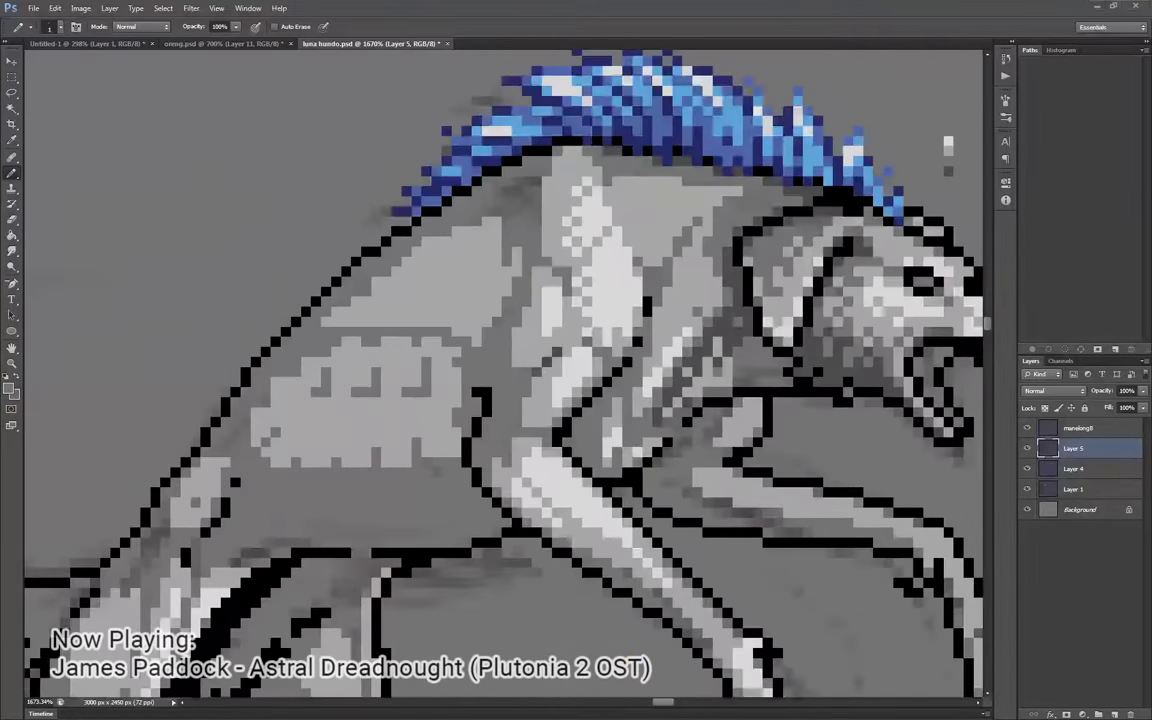
# Dither light grey highlight pixels over the leaping dog's upper shoulder, below the blue mane
pyautogui.scroll(1, 630, 120)
pyautogui.moveTo(455, 337); pyautogui.dragTo(388, 359)
pyautogui.keyDown('alt'); pyautogui.click(540, 300); pyautogui.keyUp('alt')
pyautogui.moveTo(572, 216)
pyautogui.mouseDown()
pyautogui.moveTo(576, 239)
pyautogui.moveTo(622, 236)
pyautogui.mouseUp()
pyautogui.click(588, 269)
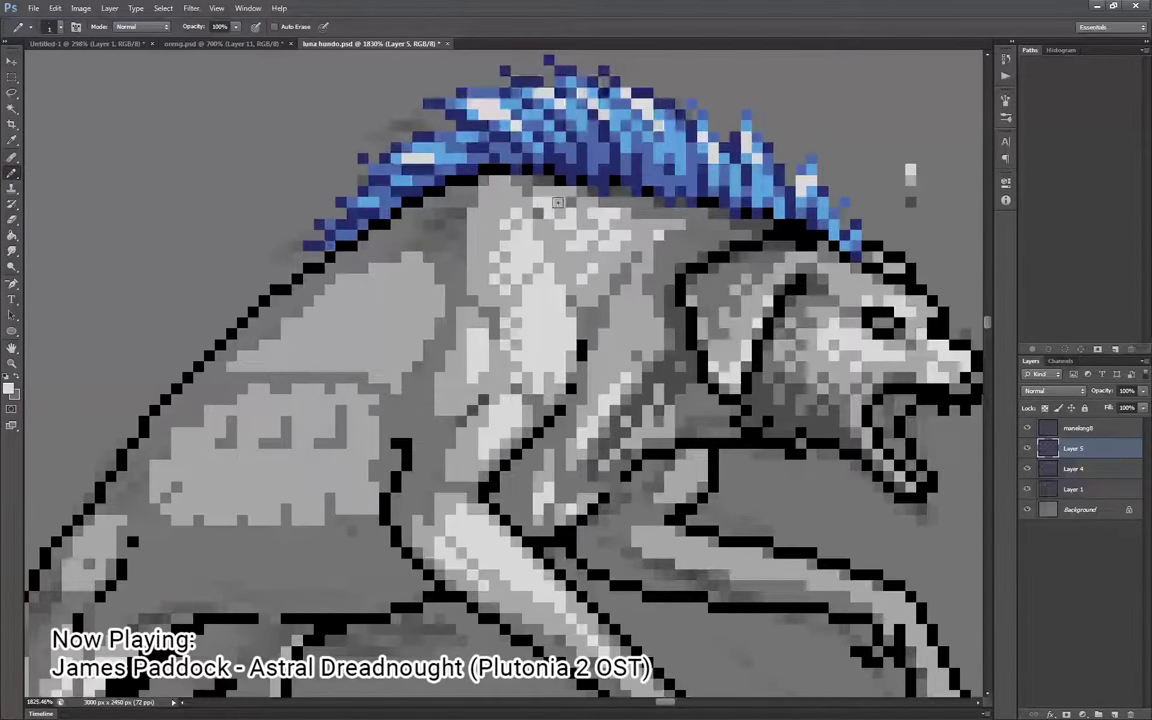
pyautogui.moveTo(604, 236); pyautogui.dragTo(618, 233)
pyautogui.keyDown('alt'); pyautogui.click(629, 215); pyautogui.keyUp('alt')
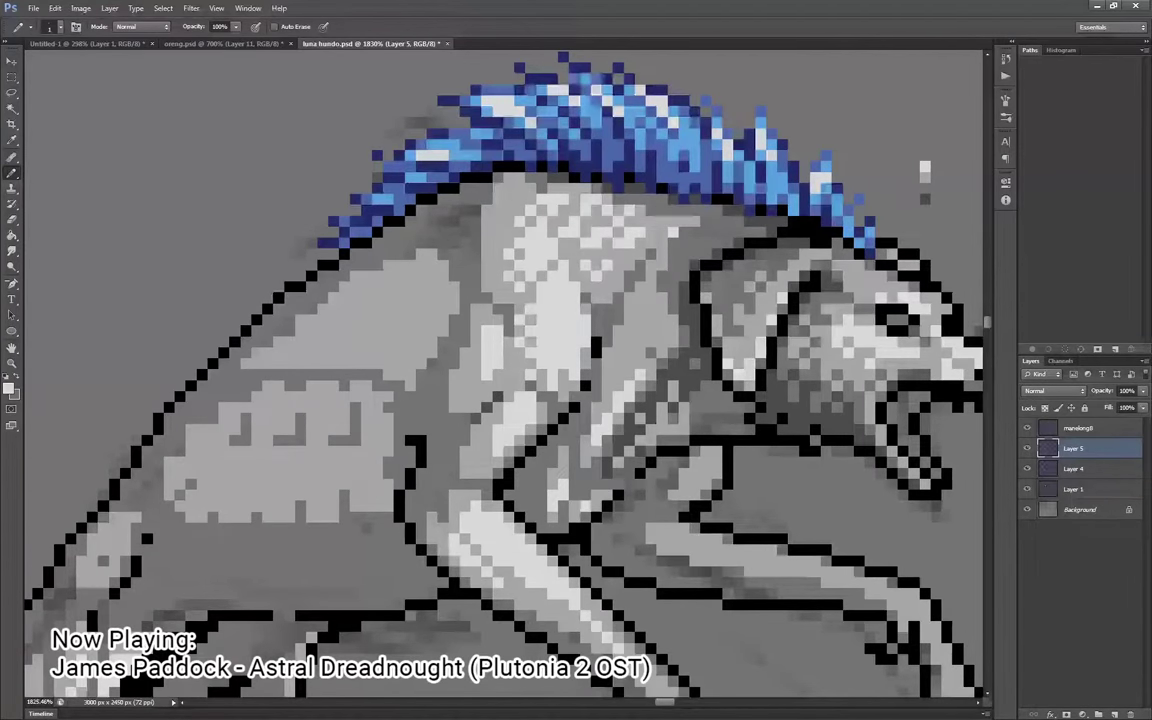
pyautogui.scroll(-3, 597, 266)
pyautogui.scroll(3, 597, 266)
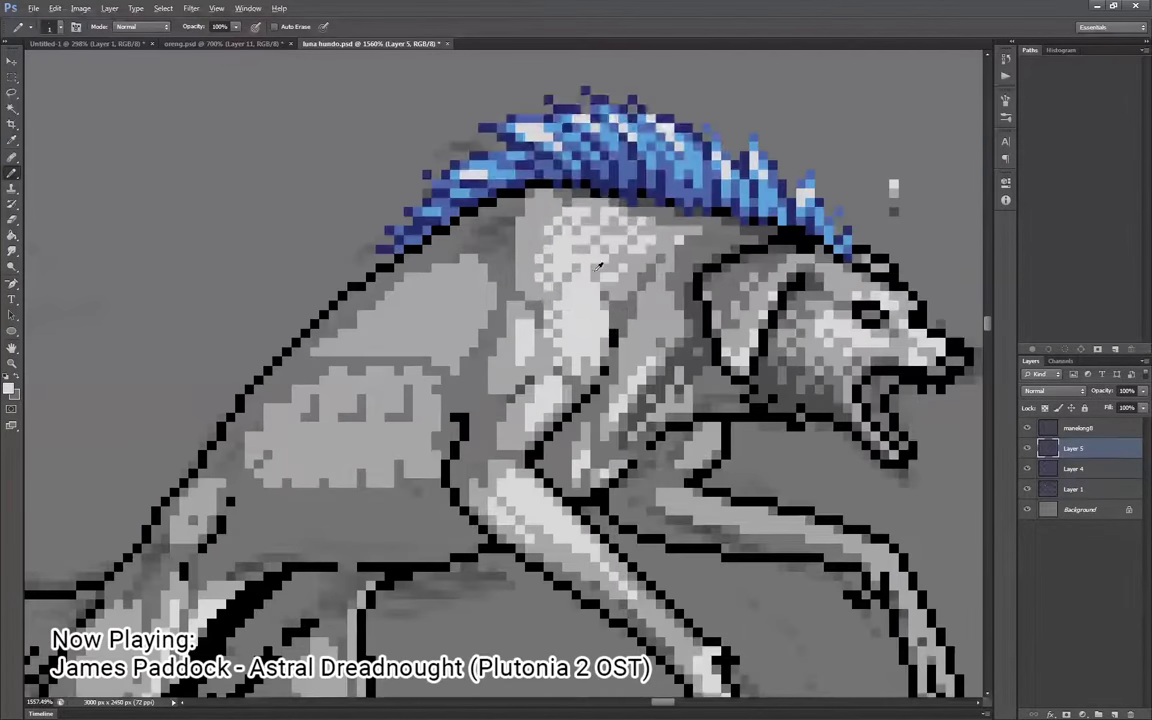
# Touch up the grey dithering on the leaping dog's shoulder and cheek, checking the shading at different scales
pyautogui.scroll(-3, 597, 266)
pyautogui.scroll(4, 597, 266)
pyautogui.scroll(-2, 575, 310)
pyautogui.scroll(2, 553, 352)
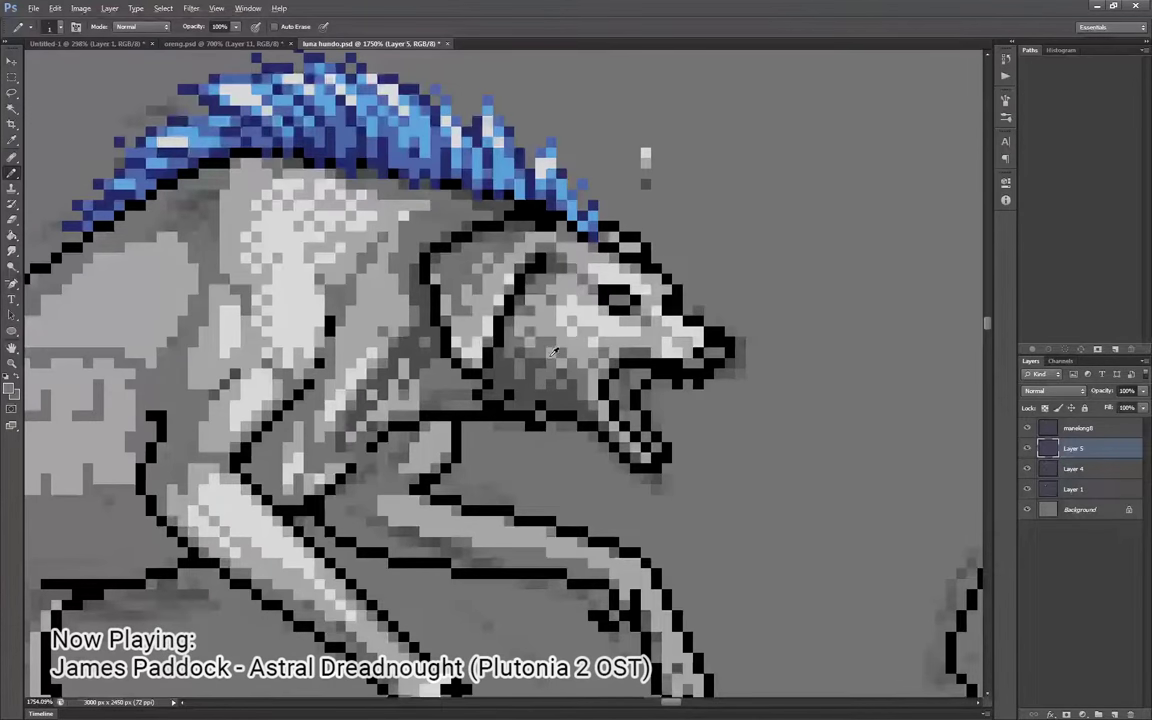
pyautogui.scroll(-3, 553, 352)
pyautogui.scroll(2, 551, 354)
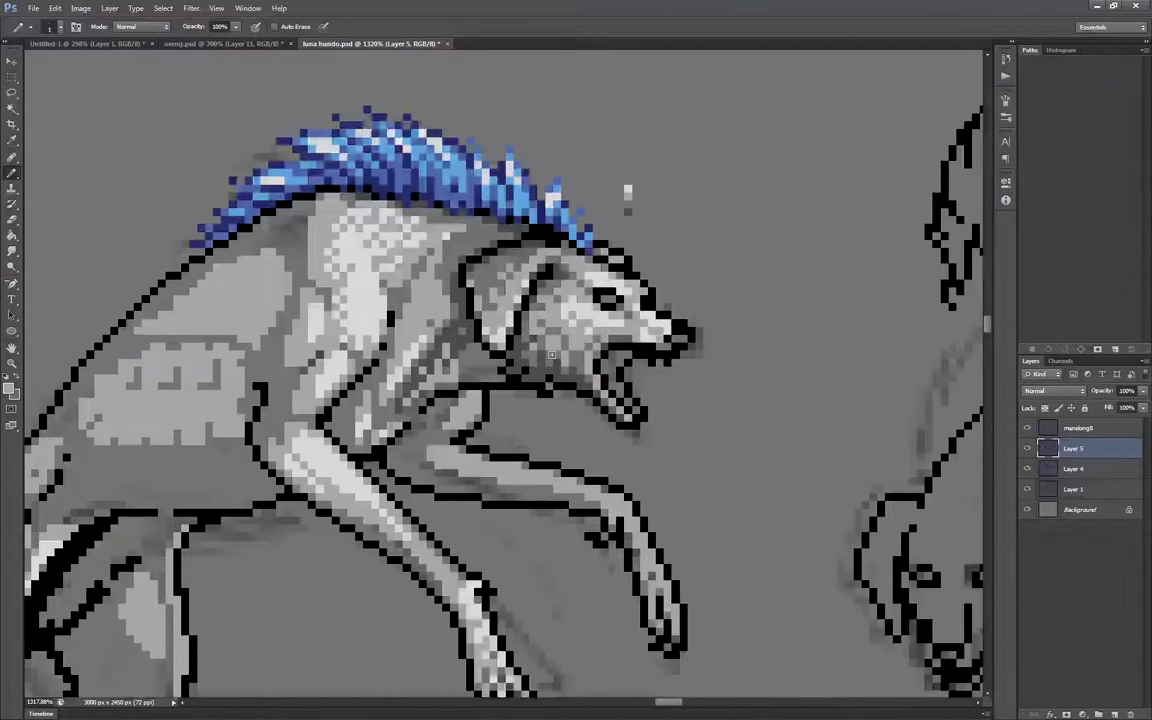
pyautogui.scroll(-2, 561, 347)
pyautogui.scroll(2, 575, 364)
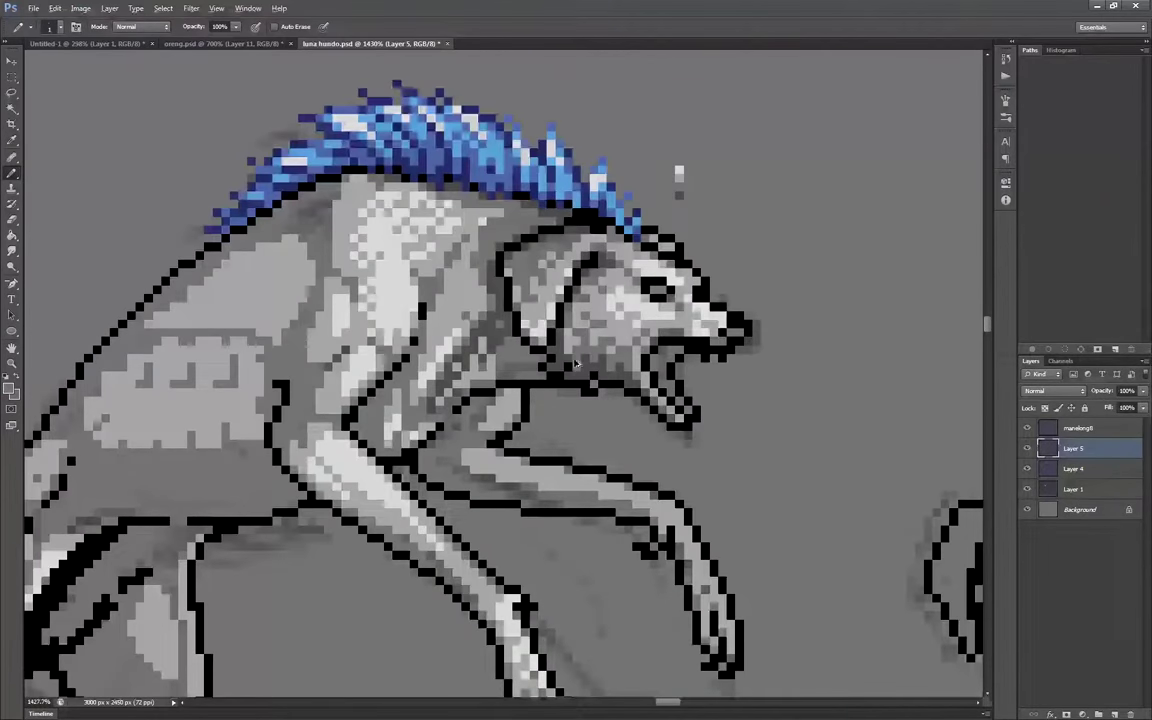
pyautogui.scroll(-2, 566, 320)
pyautogui.scroll(3, 576, 400)
pyautogui.scroll(-3, 576, 400)
pyautogui.scroll(3, 600, 298)
# Choose a near-white colour and place the brightest highlight pixels on the leaping dog's shoulder and upper foreleg
pyautogui.click(8, 388)
pyautogui.click(483, 249)
pyautogui.click(791, 252)
pyautogui.moveTo(322, 311)
pyautogui.mouseDown()
pyautogui.moveTo(310, 289)
pyautogui.moveTo(311, 314)
pyautogui.mouseUp()
pyautogui.moveTo(307, 244)
pyautogui.mouseDown()
pyautogui.moveTo(303, 228)
pyautogui.moveTo(326, 210)
pyautogui.mouseUp()
pyautogui.click(325, 226)
pyautogui.click(335, 246)
pyautogui.click(365, 221)
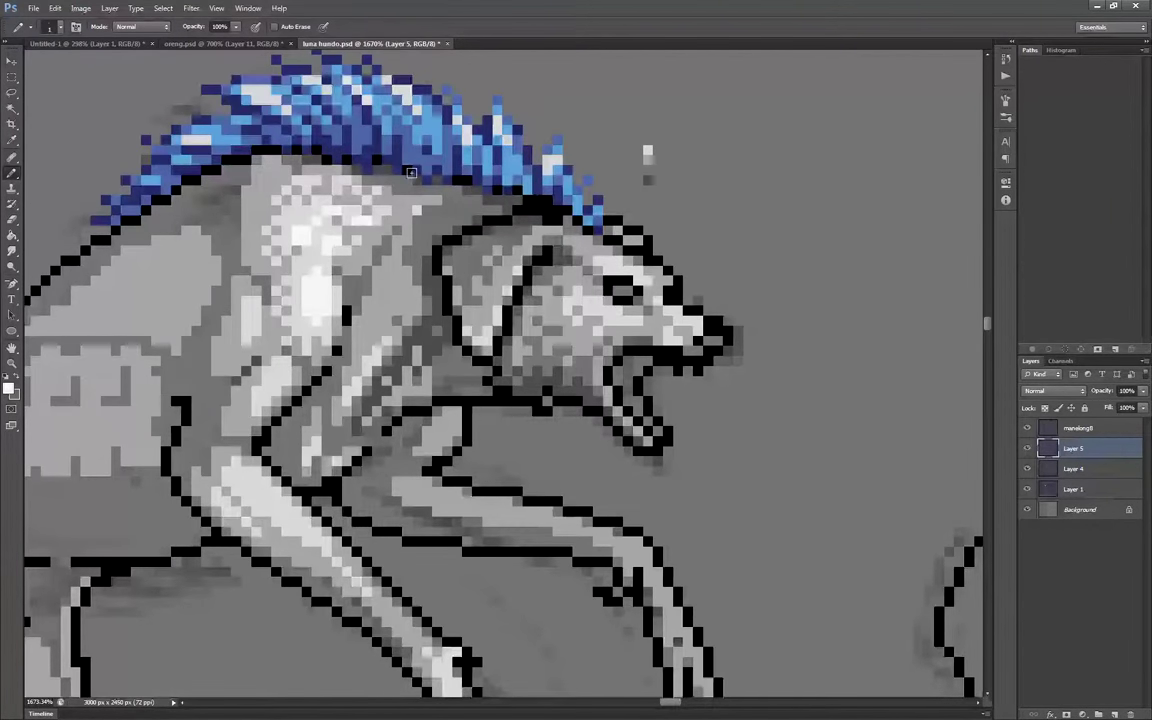
# Hide the rough sketch on Layer 4 and dither darker grey pixels behind the leaping dog's shoulder at the withers
pyautogui.scroll(-3, 465, 217)
pyautogui.scroll(3, 465, 217)
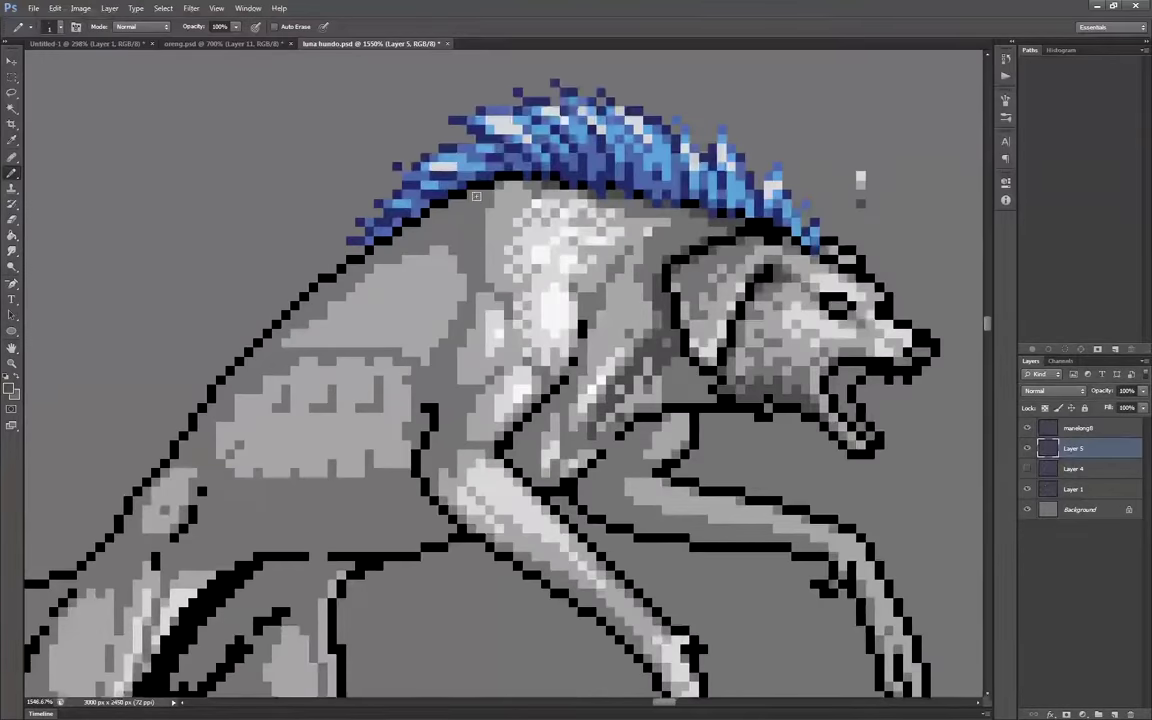
pyautogui.scroll(-1, 484, 226)
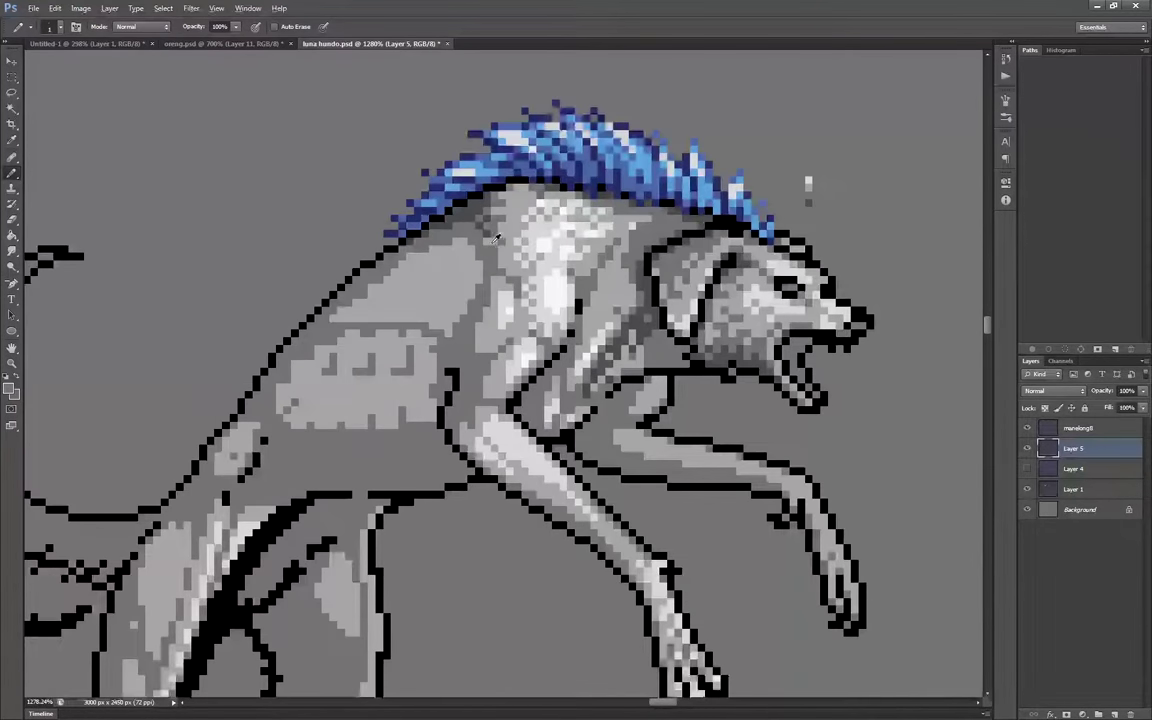
# Paint a light grey stripe above the leaping dog's ribcage and light highlight blocks on the individual ribs
pyautogui.scroll(-3, 439, 322)
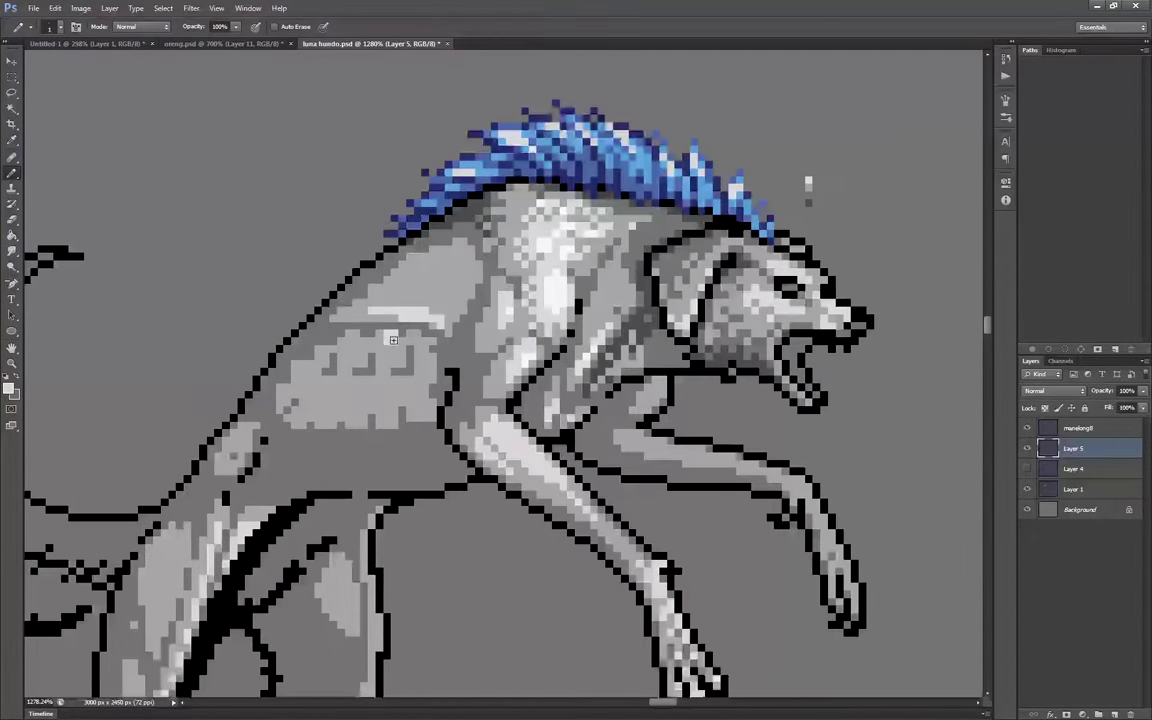
pyautogui.scroll(4, 441, 344)
pyautogui.scroll(-3, 441, 344)
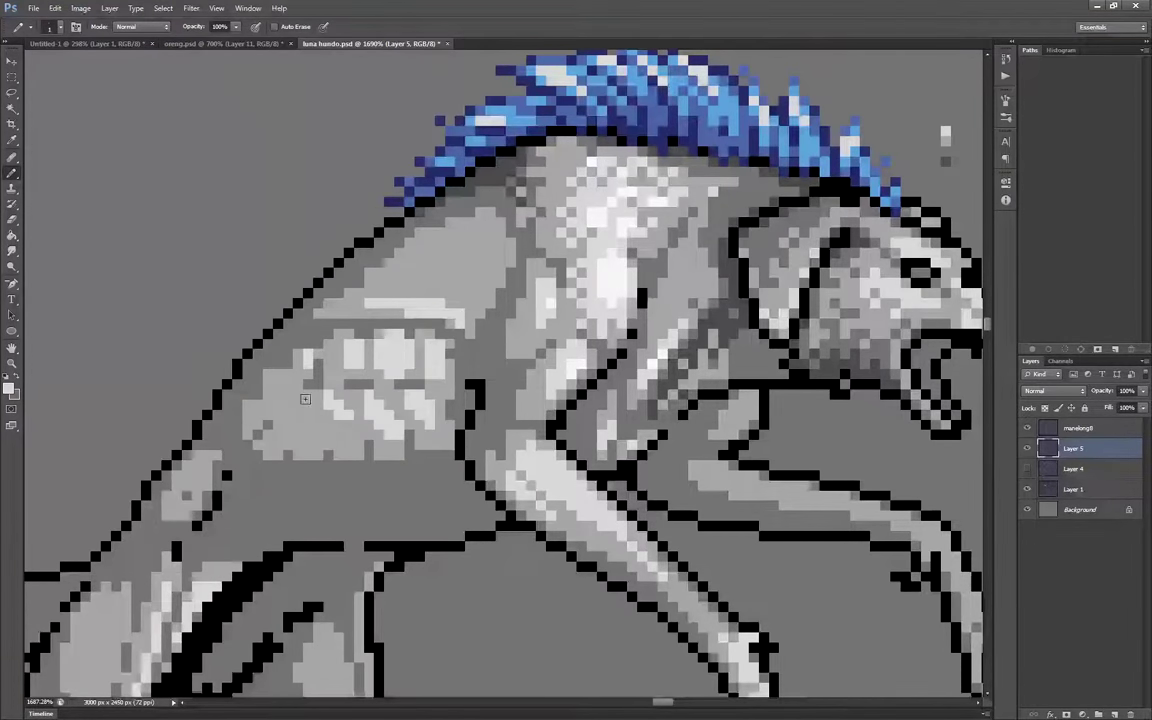
# Extend the light rib highlights toward the leaping dog's rear ribs and separate them with mid-grey pixels
pyautogui.scroll(5, 441, 344)
pyautogui.scroll(-3, 369, 346)
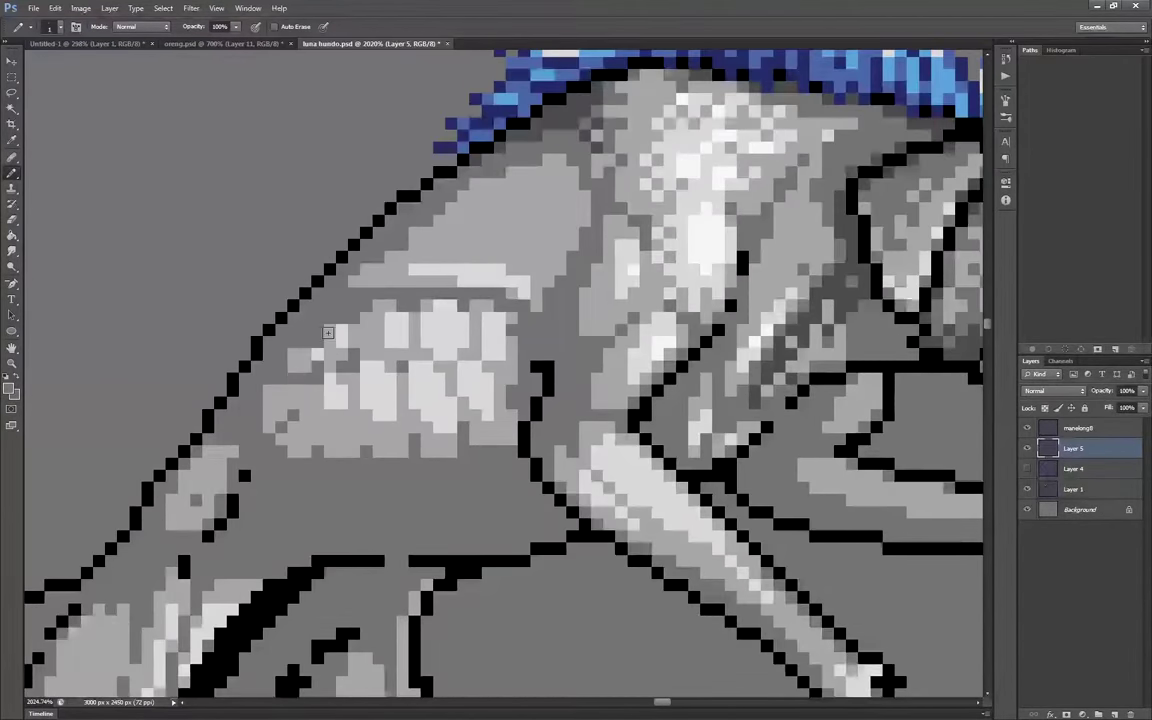
pyautogui.scroll(-3, 355, 403)
pyautogui.scroll(4, 355, 403)
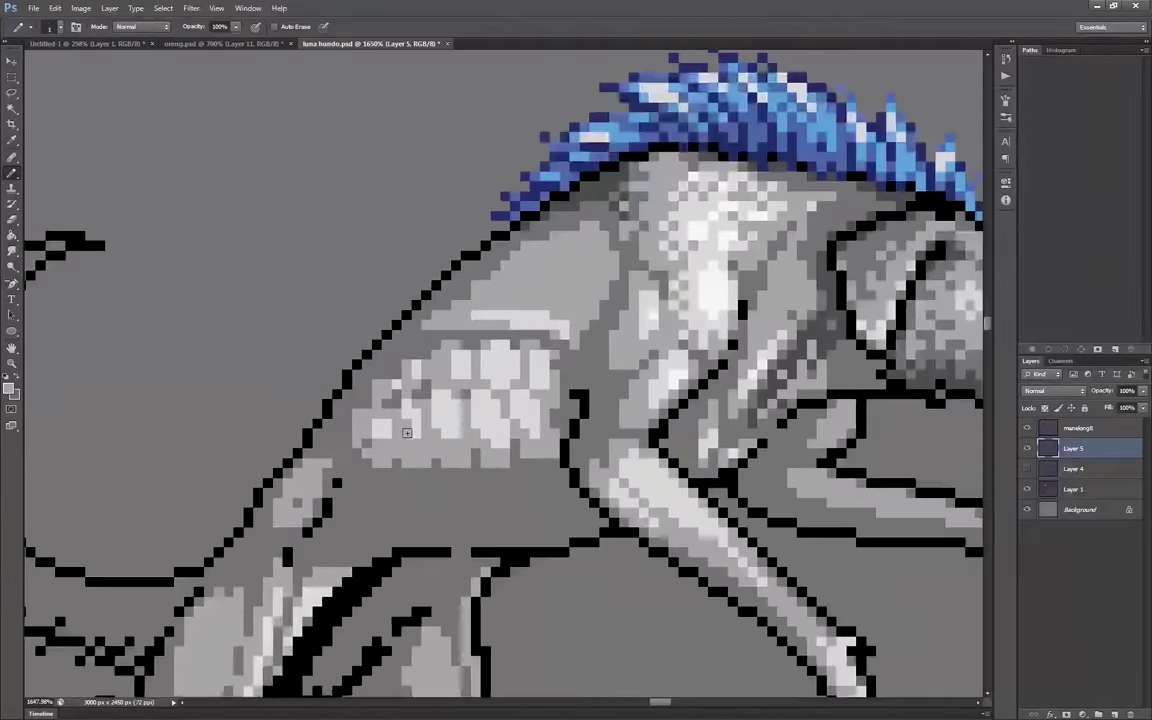
# Dither light grey pixels across the leaping dog's upper flank, blending in the stripe above the ribs
pyautogui.scroll(1, 567, 444)
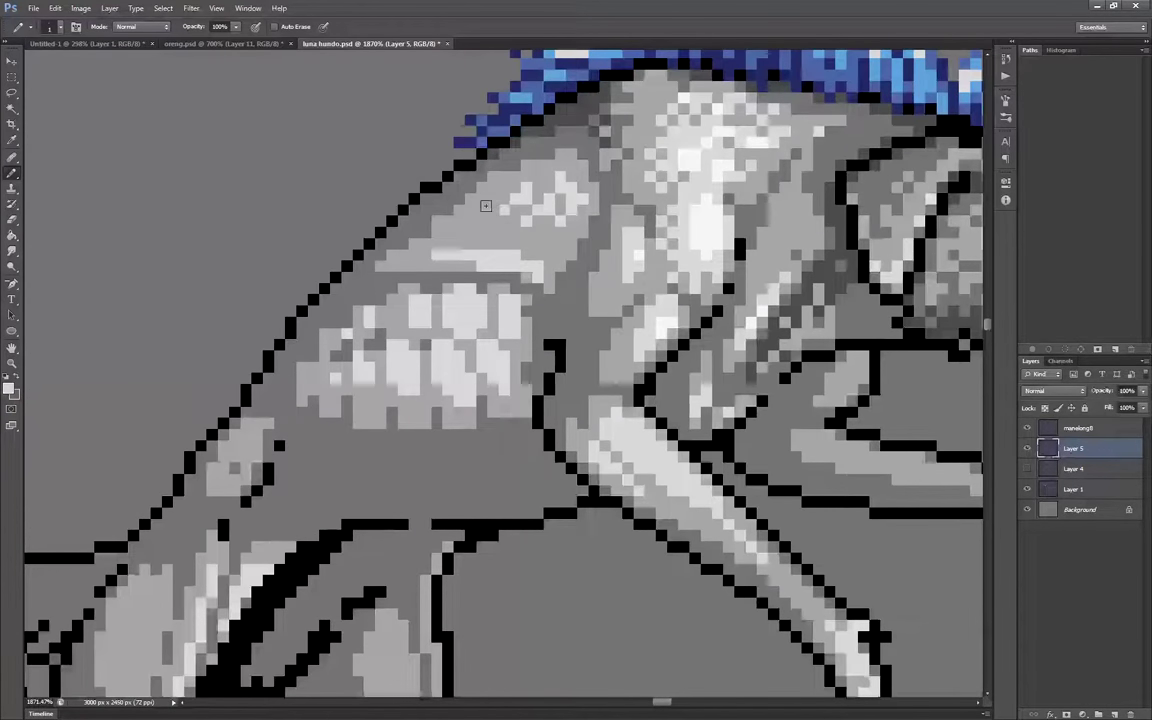
pyautogui.moveTo(502, 228); pyautogui.dragTo(561, 247)
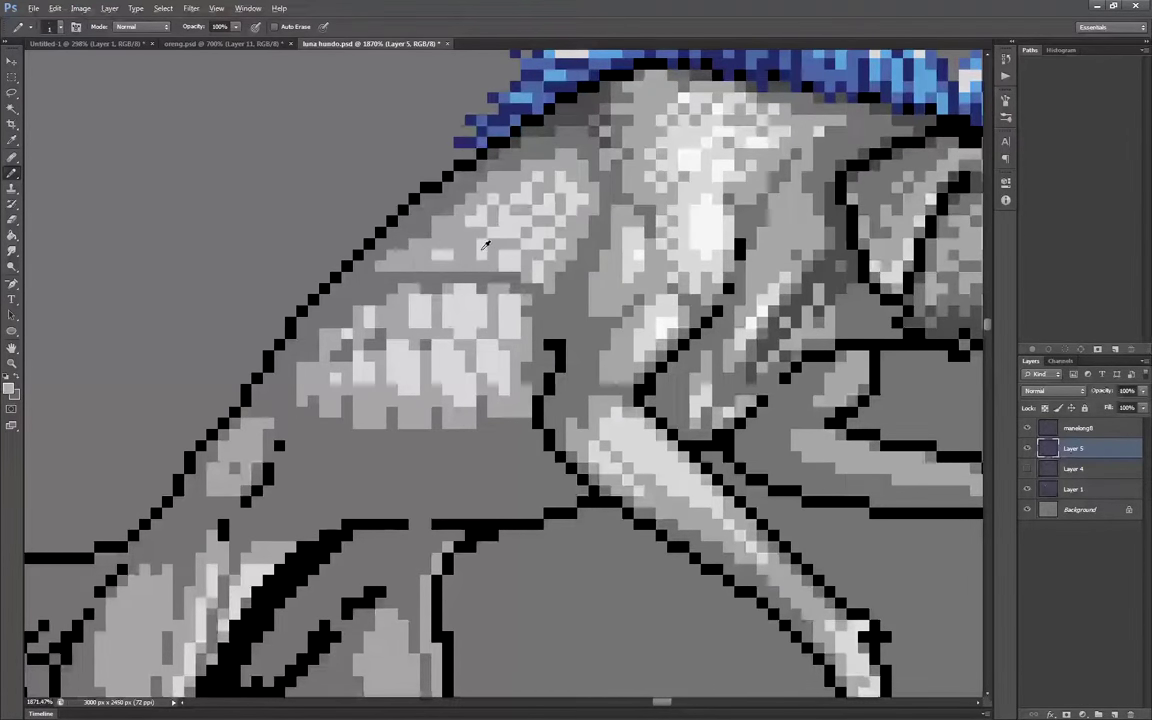
pyautogui.moveTo(485, 245); pyautogui.dragTo(437, 265)
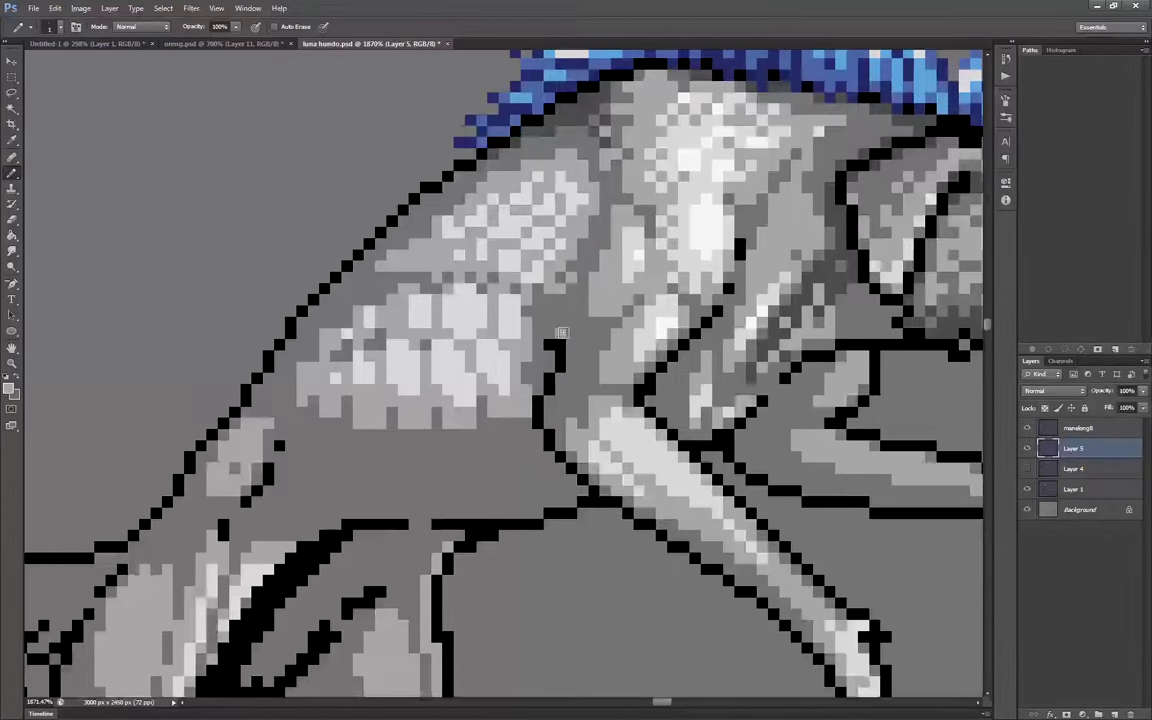
# Add brighter, near-white highlight pixels to the dithered upper flank of the leaping dog
pyautogui.scroll(-5, 450, 265)
pyautogui.scroll(4, 506, 257)
pyautogui.keyDown('alt'); pyautogui.click(505, 260); pyautogui.keyUp('alt')
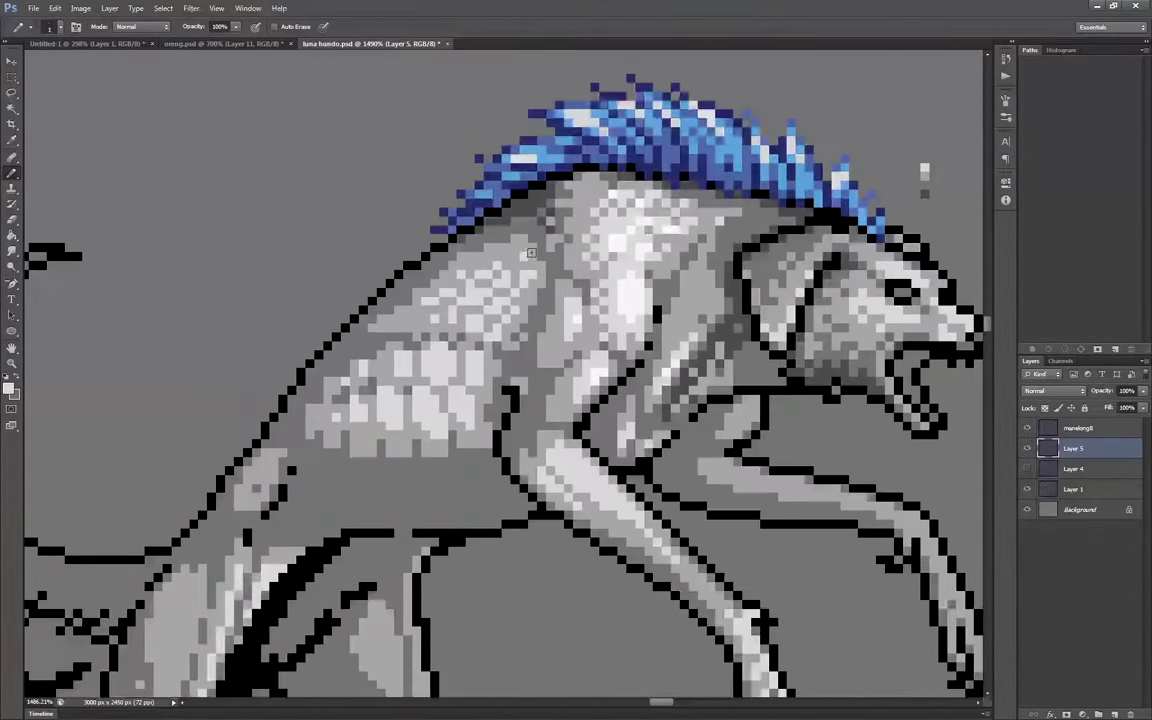
pyautogui.scroll(-5, 531, 253)
pyautogui.scroll(5, 454, 304)
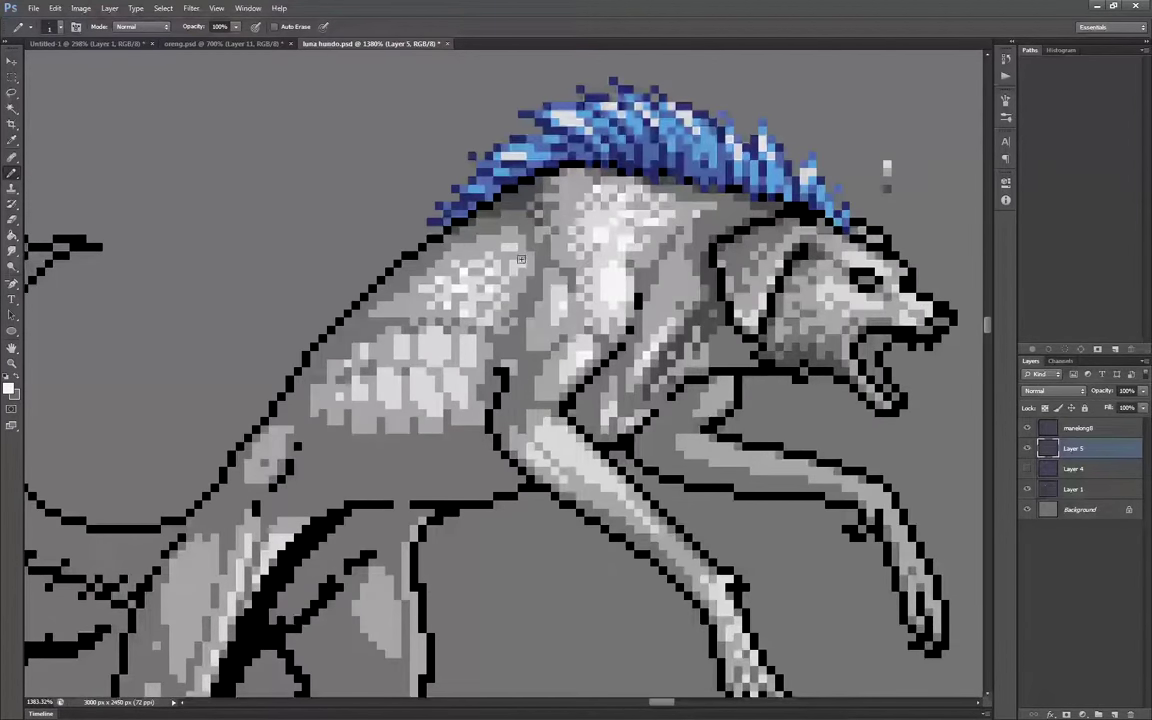
# Shade the leaping dog's back with dark grey along the spine outline and blend it into the dithered upper flank
pyautogui.scroll(-5, 479, 296)
pyautogui.scroll(5, 473, 265)
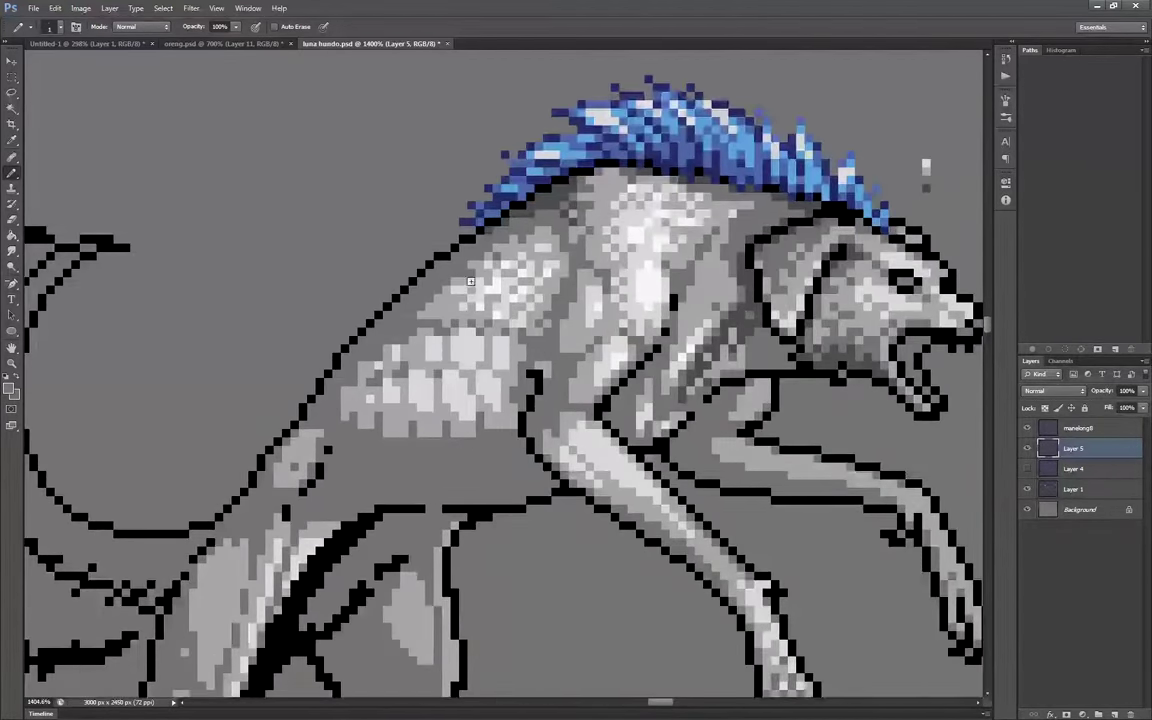
pyautogui.scroll(-5, 470, 282)
pyautogui.scroll(6, 410, 255)
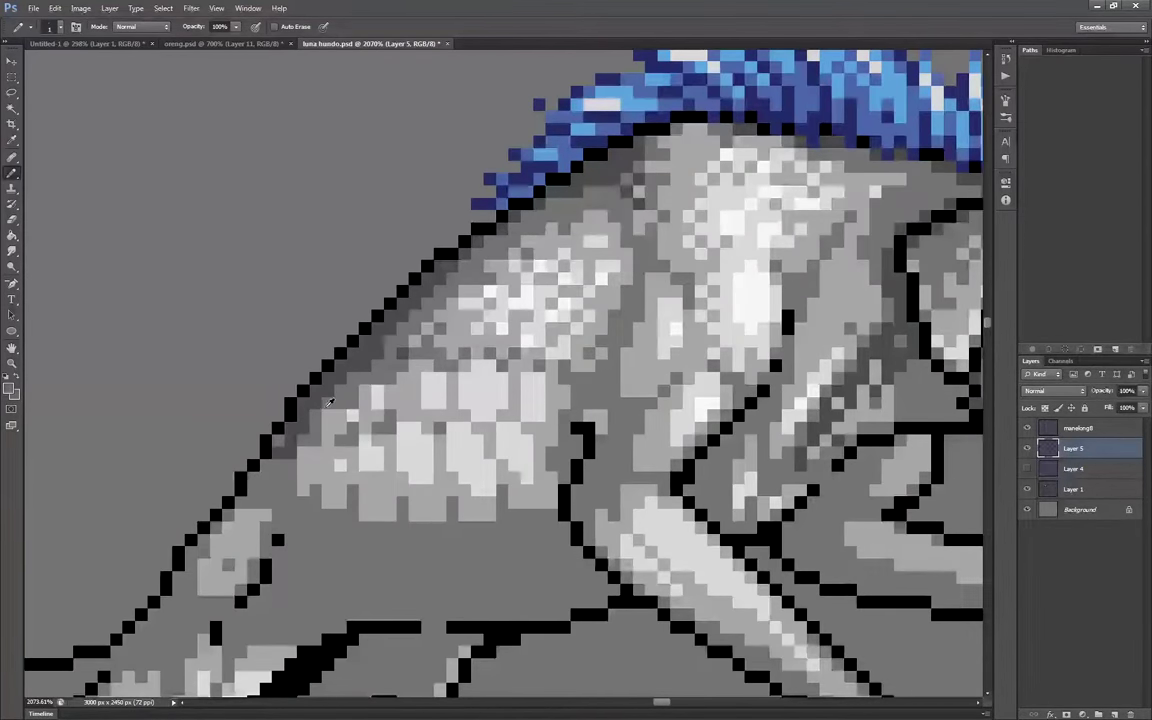
pyautogui.scroll(-3, 328, 401)
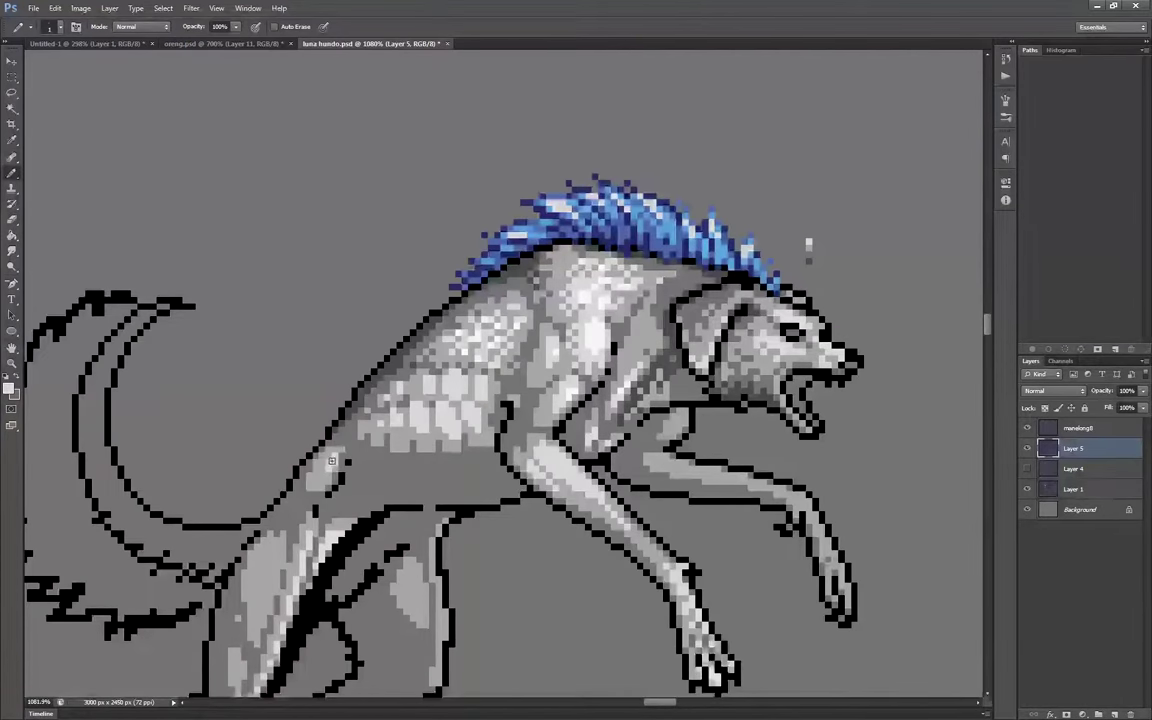
# Add near-white highlight pixels to the leaping dog's hip and deepen the dark grey shadow on the neck beneath the ear
pyautogui.scroll(-3, 346, 249)
pyautogui.scroll(5, 600, 265)
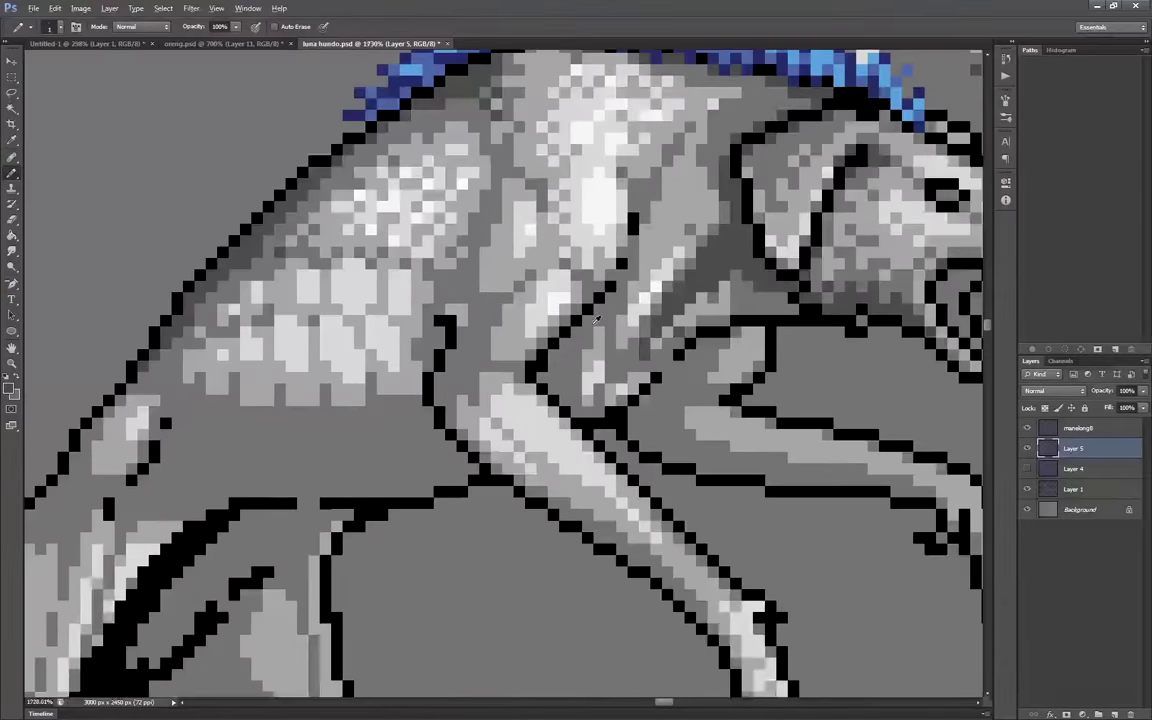
pyautogui.scroll(-2, 631, 271)
# Dither light grey pixels over the leaping dog's front shoulder and neck muscles and extend the highlight down the upper arm
pyautogui.scroll(-3, 656, 264)
pyautogui.scroll(2, 632, 285)
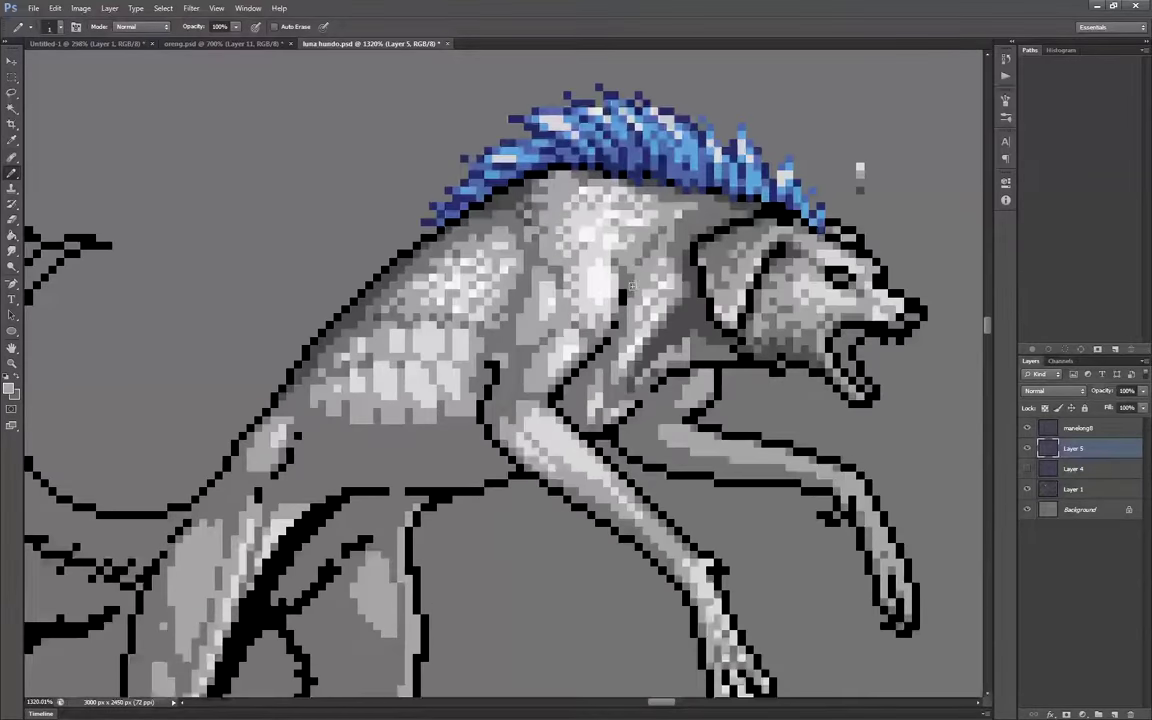
pyautogui.scroll(-3, 614, 266)
pyautogui.scroll(4, 598, 253)
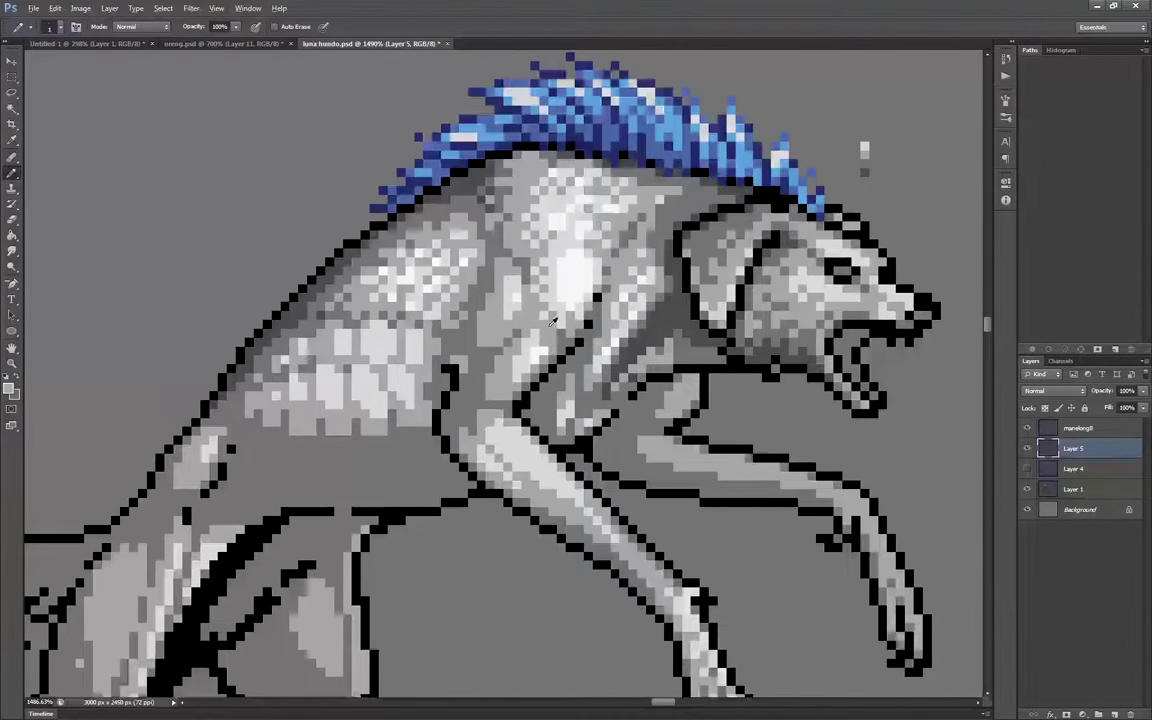
pyautogui.scroll(-2, 559, 331)
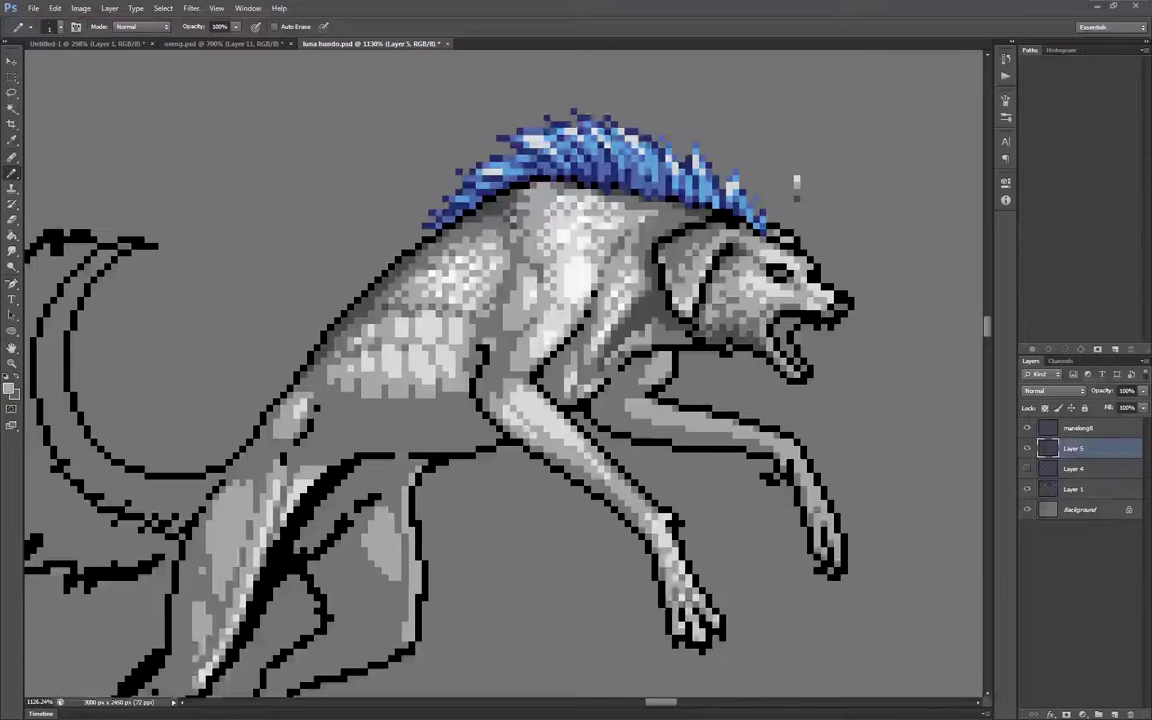
# Paint a dark grey shadow band along the leaping dog's belly below the ribs, reaching back to the hip
pyautogui.keyDown('alt'); pyautogui.click(345, 332); pyautogui.keyUp('alt')
pyautogui.scroll(3, 345, 335)
pyautogui.moveTo(538, 469)
pyautogui.mouseDown()
pyautogui.moveTo(478, 458)
pyautogui.moveTo(288, 466)
pyautogui.mouseUp()
pyautogui.moveTo(422, 478); pyautogui.dragTo(533, 467)
pyautogui.keyDown('alt'); pyautogui.click(391, 437); pyautogui.keyUp('alt')
pyautogui.scroll(-3, 470, 385)
pyautogui.scroll(4, 602, 367)
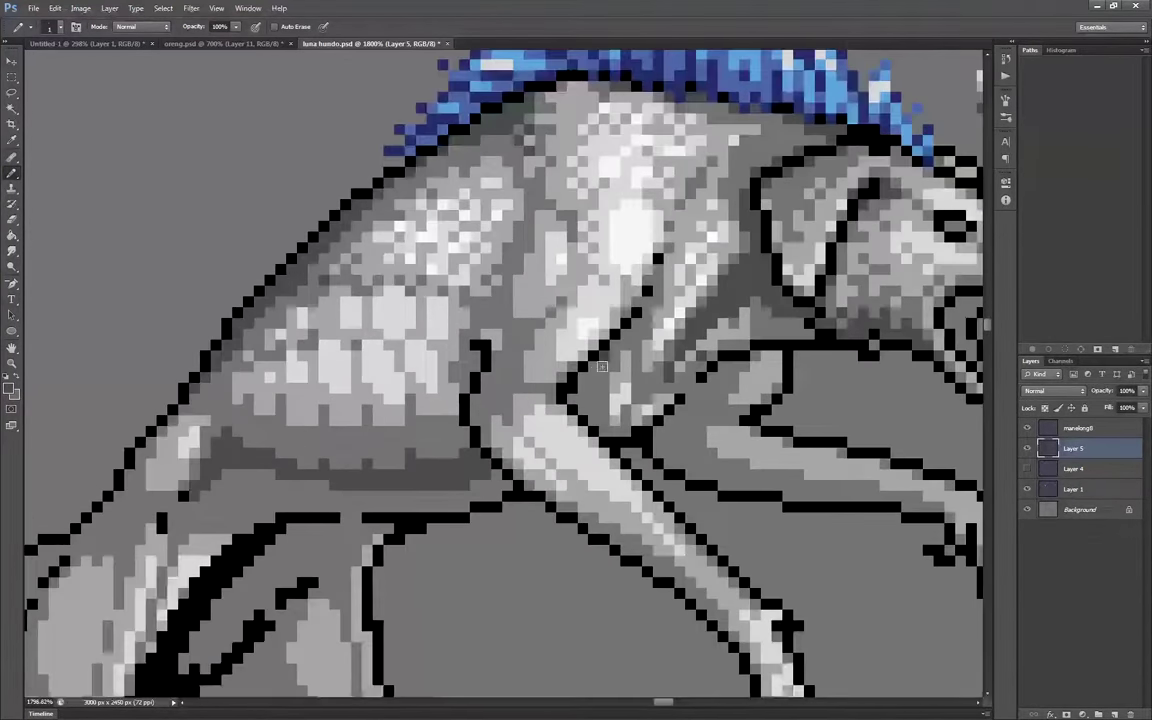
# Scatter more light grey pixels along the rear and lower edges of the leaping dog's upper flank
pyautogui.scroll(-3, 502, 323)
pyautogui.scroll(2, 466, 283)
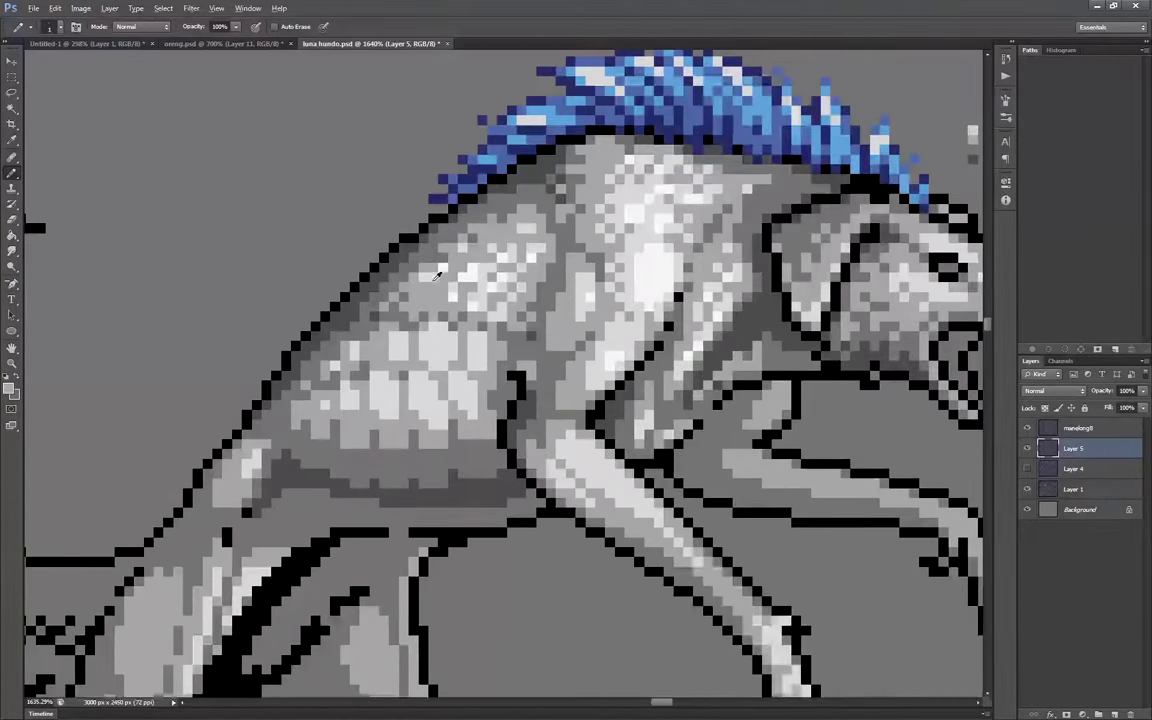
pyautogui.scroll(-2, 400, 250)
pyautogui.scroll(2, 507, 218)
pyautogui.scroll(-1, 507, 218)
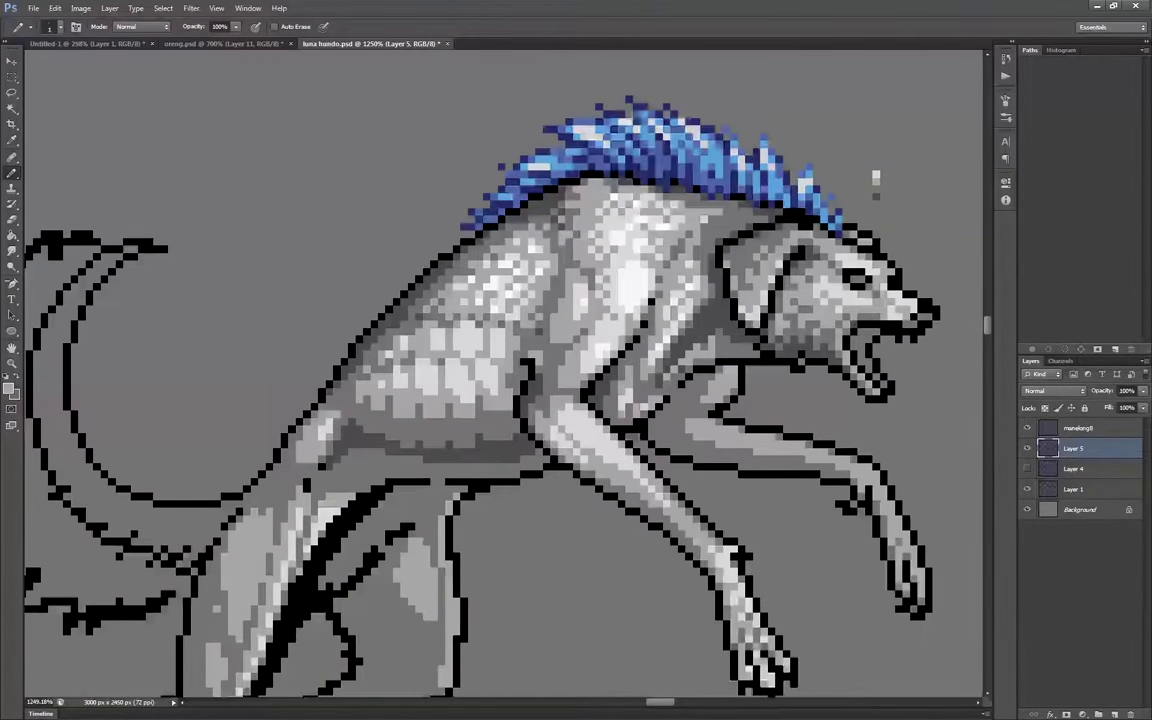
pyautogui.scroll(-2, 460, 240)
pyautogui.scroll(3, 415, 271)
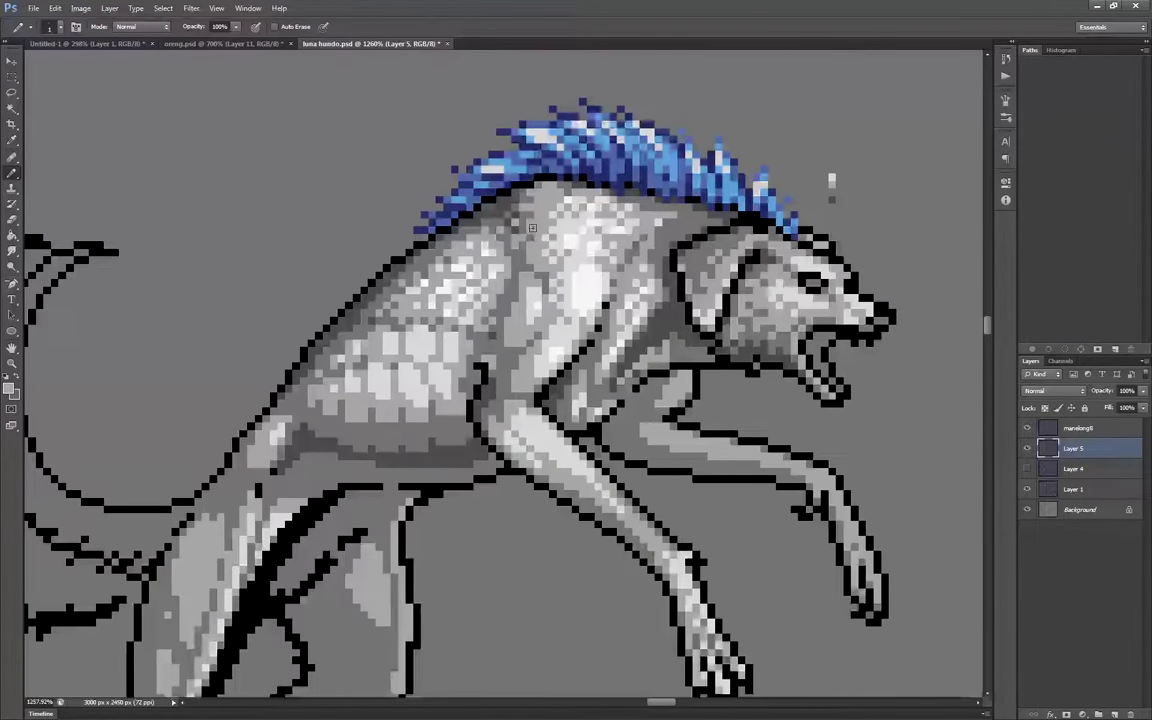
# Brighten the upper part of the leaping dog's near foreleg with near-white pixels around the elbow
pyautogui.scroll(-6, 543, 192)
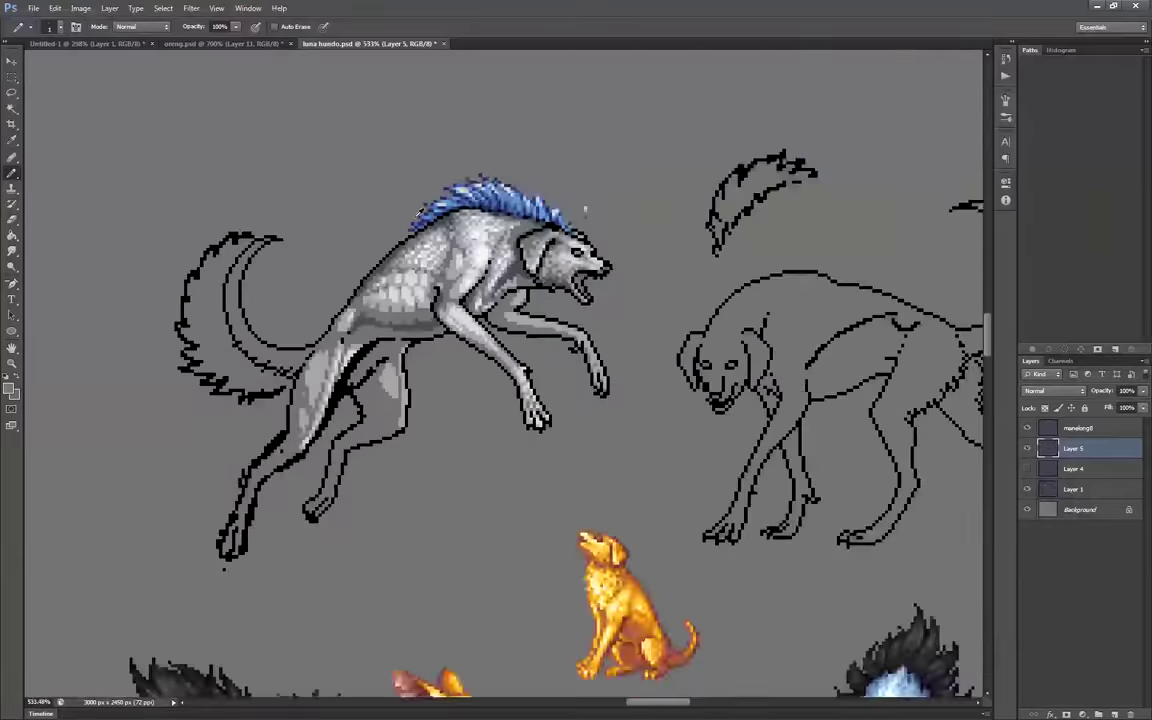
pyautogui.scroll(6, 542, 211)
pyautogui.scroll(-2, 543, 378)
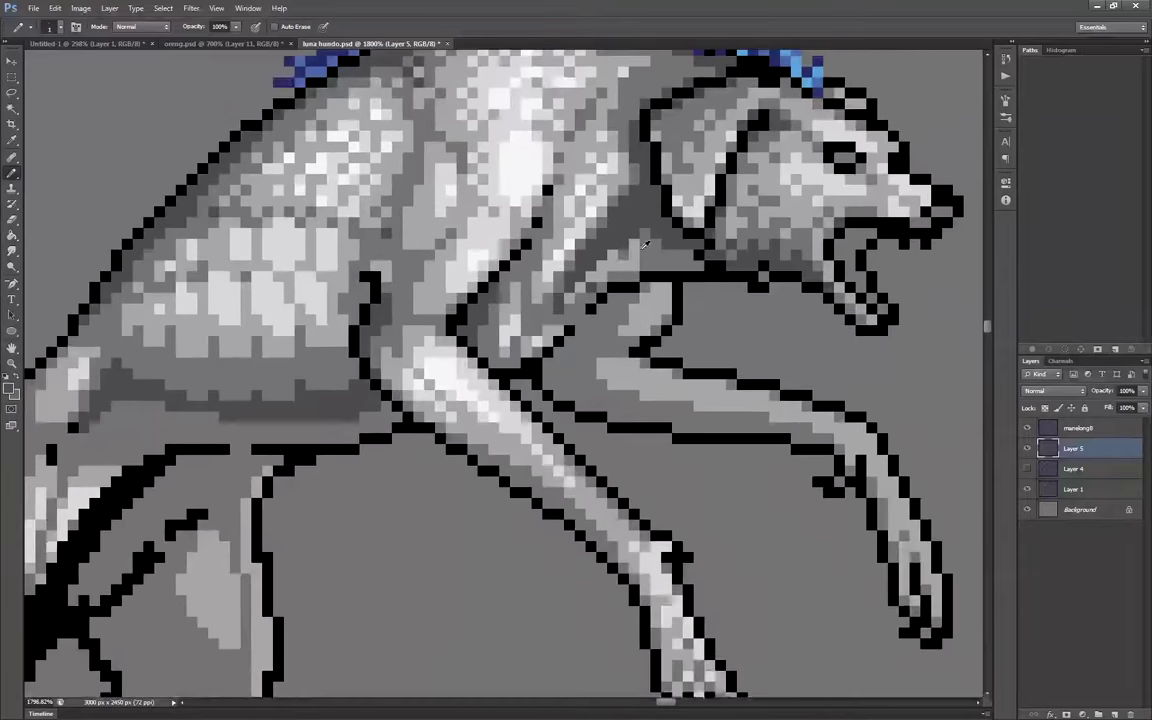
# Shade the underside and base of the leaping dog's far foreleg in dark grey and add texture pixels along it
pyautogui.moveTo(558, 358)
pyautogui.mouseDown()
pyautogui.moveTo(661, 413)
pyautogui.moveTo(588, 382)
pyautogui.moveTo(569, 391)
pyautogui.moveTo(561, 371)
pyautogui.moveTo(826, 439)
pyautogui.mouseUp()
pyautogui.keyDown('alt'); pyautogui.click(558, 381); pyautogui.keyUp('alt')
pyautogui.scroll(-2, 556, 338)
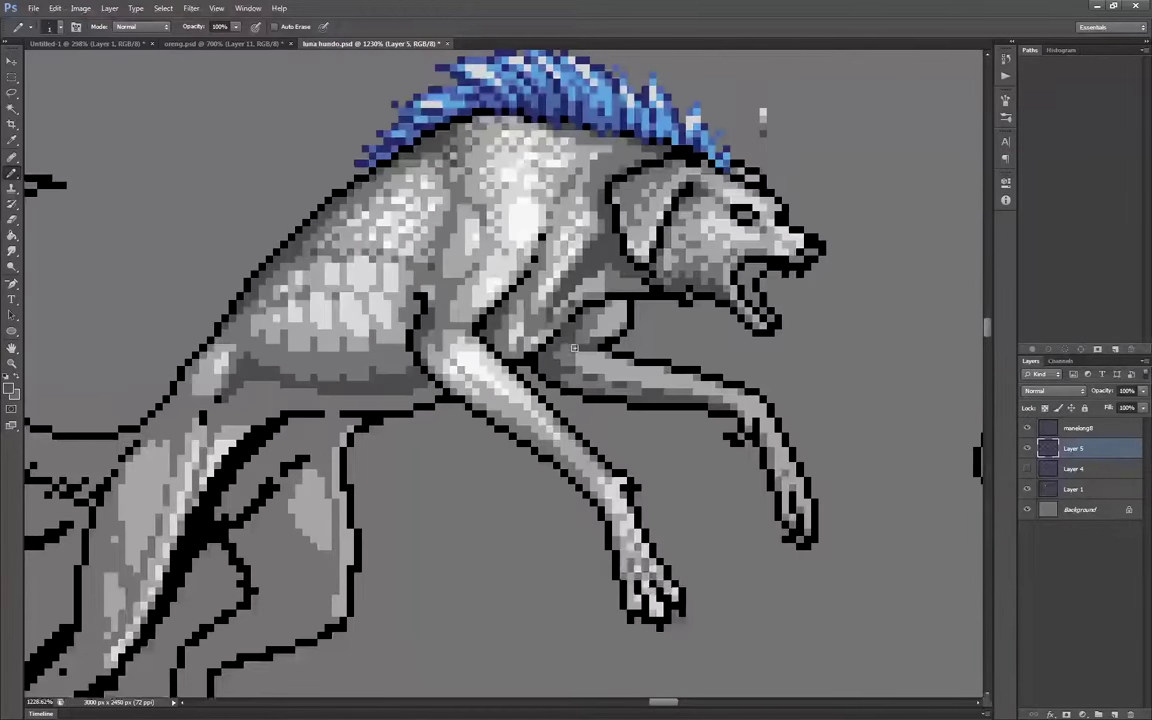
pyautogui.scroll(2, 713, 384)
pyautogui.click(690, 386)
pyautogui.click(651, 374)
pyautogui.moveTo(660, 382); pyautogui.dragTo(454, 273)
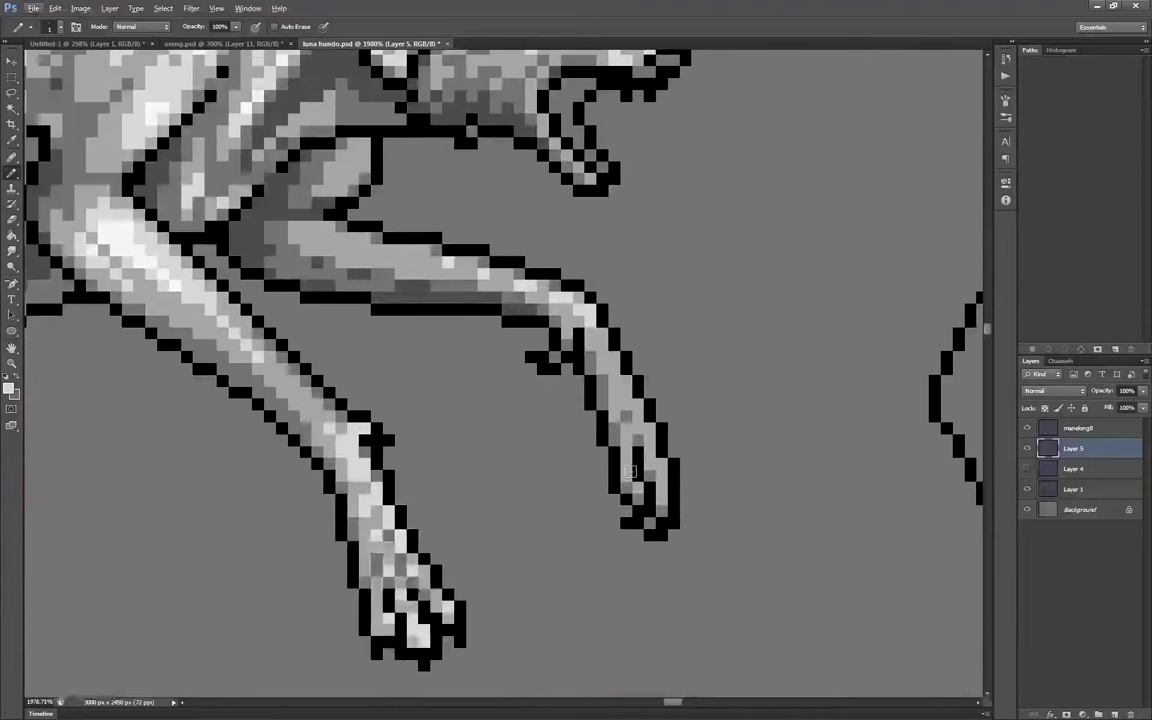
# Add light highlight pixels to the leaping dog's far front paw and along the top of the far foreleg
pyautogui.moveTo(632, 471); pyautogui.dragTo(632, 488)
pyautogui.scroll(-1, 505, 300)
pyautogui.moveTo(505, 300); pyautogui.dragTo(582, 325)
pyautogui.moveTo(435, 273); pyautogui.dragTo(454, 287)
pyautogui.scroll(-5, 463, 289)
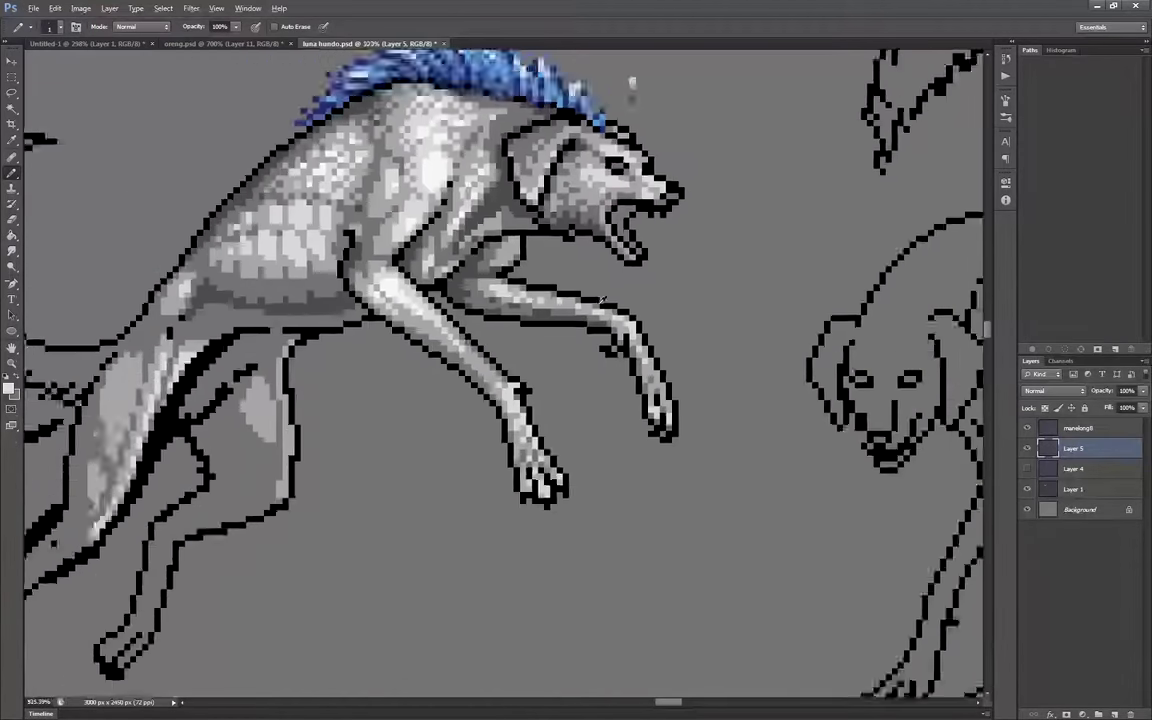
# Paint dark and mid-grey muscle streaks down the leaping dog's hip to separate it from the near thigh
pyautogui.scroll(5, 355, 393)
pyautogui.moveTo(343, 378); pyautogui.dragTo(400, 337)
pyautogui.moveTo(309, 350); pyautogui.dragTo(300, 438)
pyautogui.moveTo(330, 312); pyautogui.dragTo(308, 385)
pyautogui.moveTo(352, 290)
pyautogui.mouseDown()
pyautogui.moveTo(331, 345)
pyautogui.moveTo(341, 427)
pyautogui.mouseUp()
pyautogui.moveTo(320, 314); pyautogui.dragTo(299, 362)
# Dither mid-grey pixels across the light patch on the leaping dog's near thigh
pyautogui.click(236, 520)
pyautogui.moveTo(222, 500); pyautogui.dragTo(251, 442)
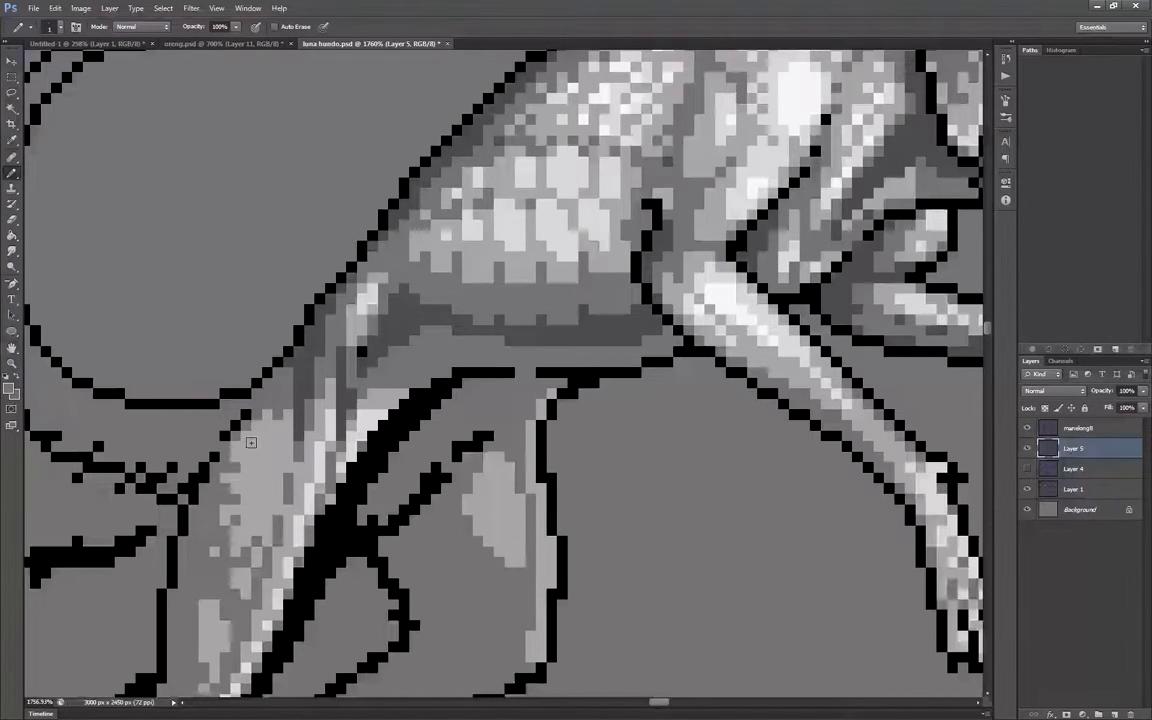
pyautogui.scroll(-4, 214, 583)
pyautogui.scroll(3, 366, 308)
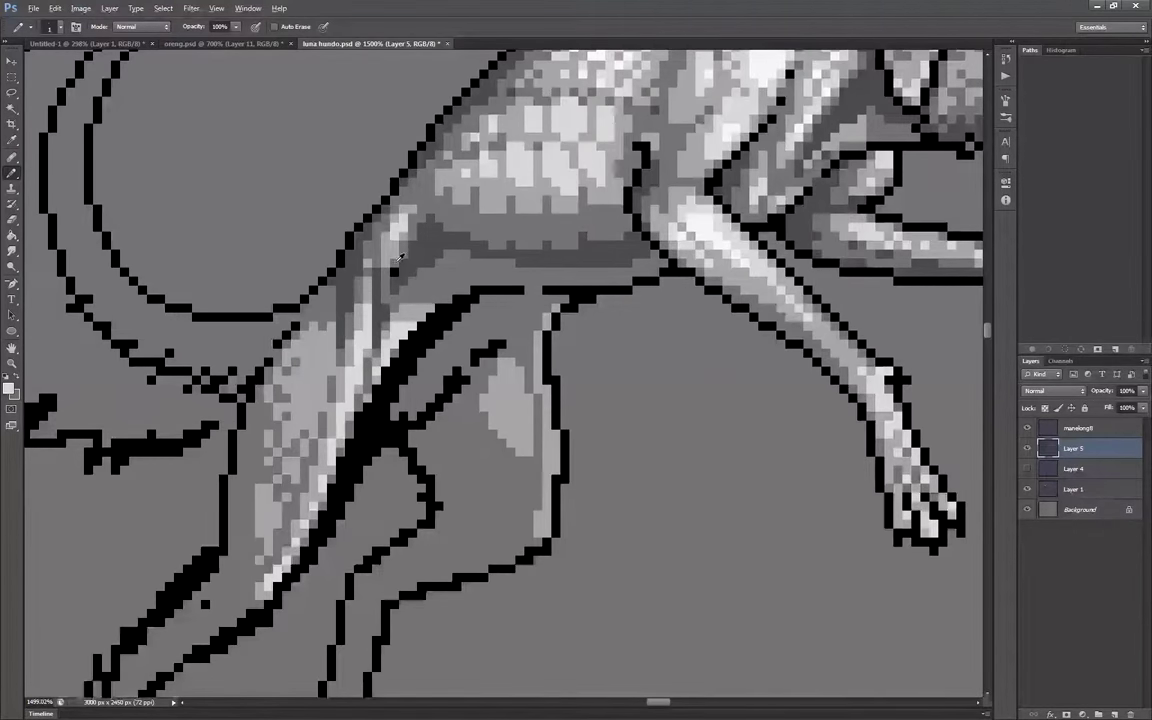
# Paint dark grey shadows on the rear belly and on the inner far thigh behind the leaping dog's near hind leg
pyautogui.keyDown('alt'); pyautogui.click(398, 261); pyautogui.keyUp('alt')
pyautogui.scroll(-1, 400, 257)
pyautogui.moveTo(423, 306)
pyautogui.mouseDown()
pyautogui.moveTo(496, 309)
pyautogui.moveTo(407, 370)
pyautogui.mouseUp()
pyautogui.moveTo(540, 330); pyautogui.dragTo(405, 430)
pyautogui.moveTo(450, 395); pyautogui.dragTo(390, 438)
pyautogui.click(434, 423)
# Switch to the manelong8 layer and break up the leaping dog's rib blocks with near-white pixels
pyautogui.click(1078, 428)
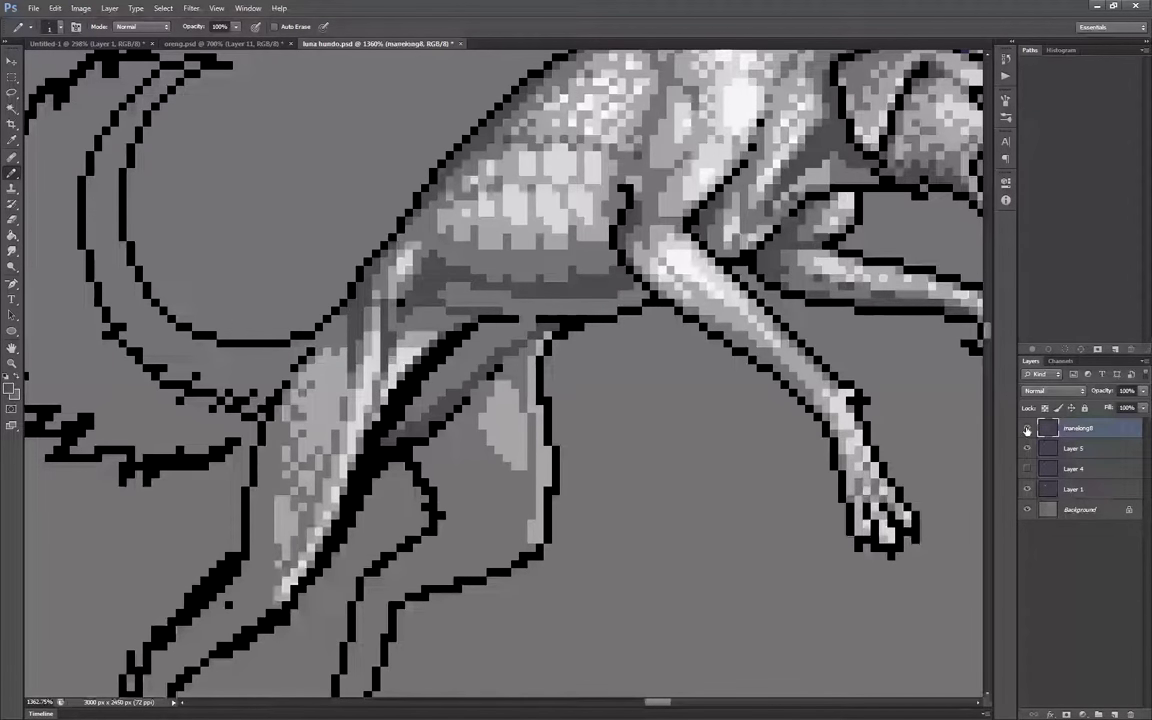
pyautogui.scroll(-3, 433, 425)
pyautogui.scroll(3, 533, 223)
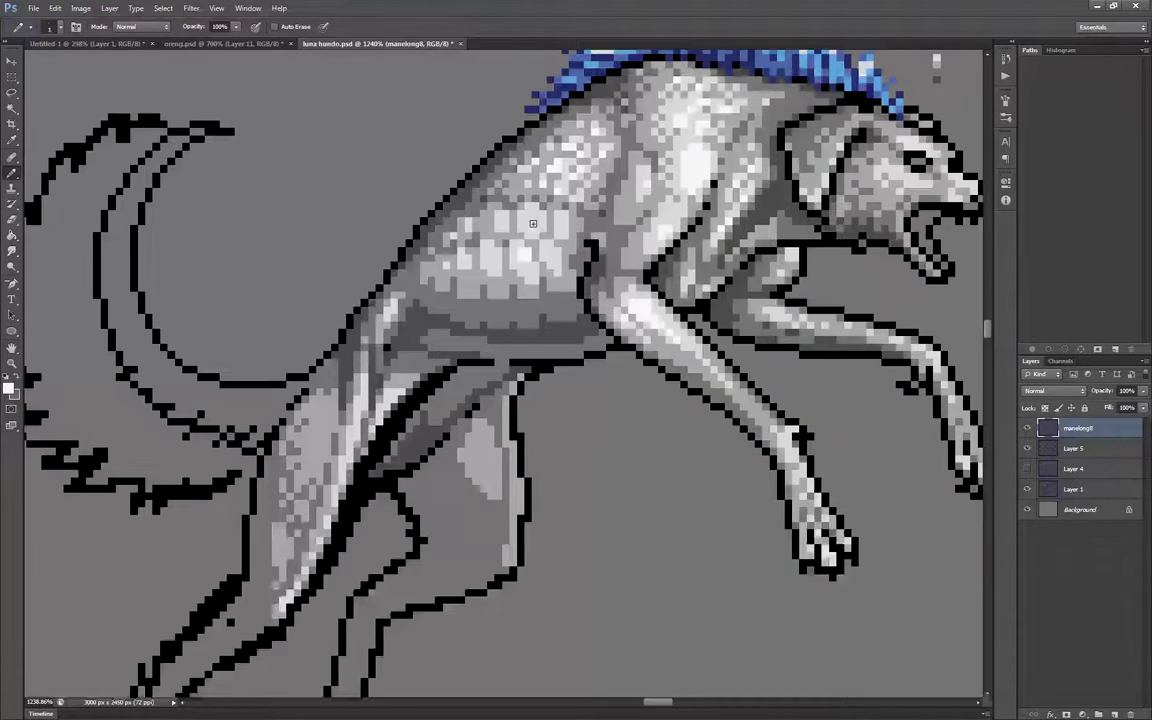
pyautogui.scroll(-4, 499, 254)
pyautogui.scroll(4, 455, 267)
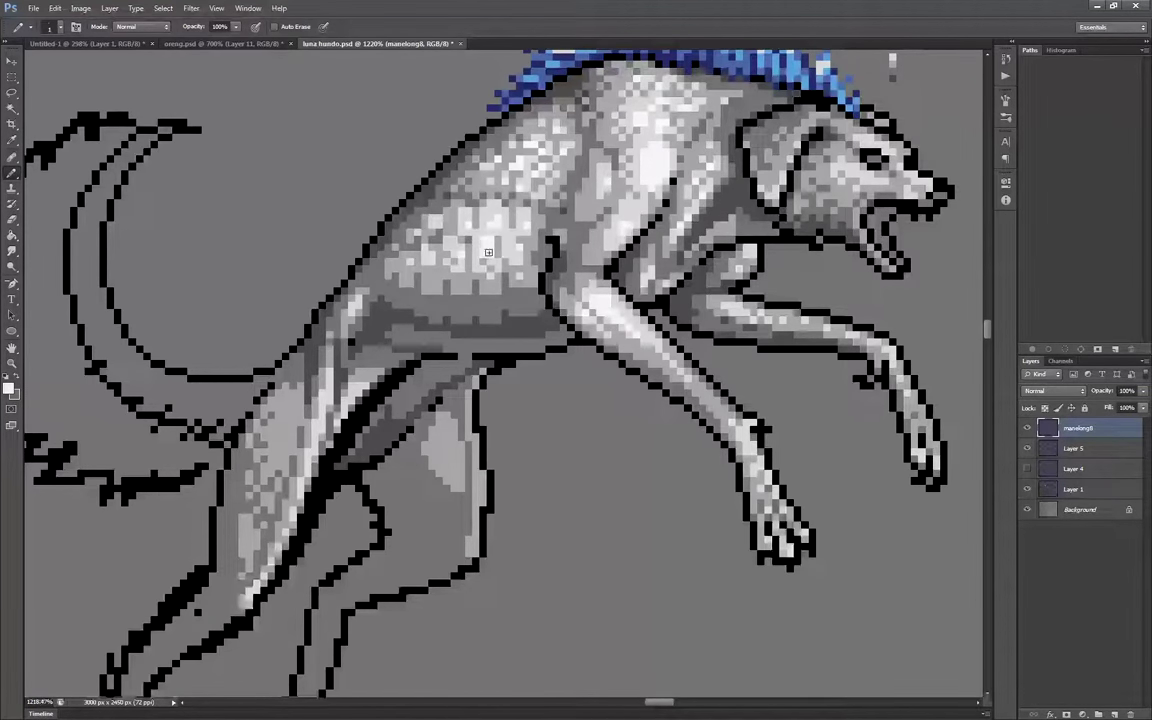
pyautogui.scroll(-4, 455, 222)
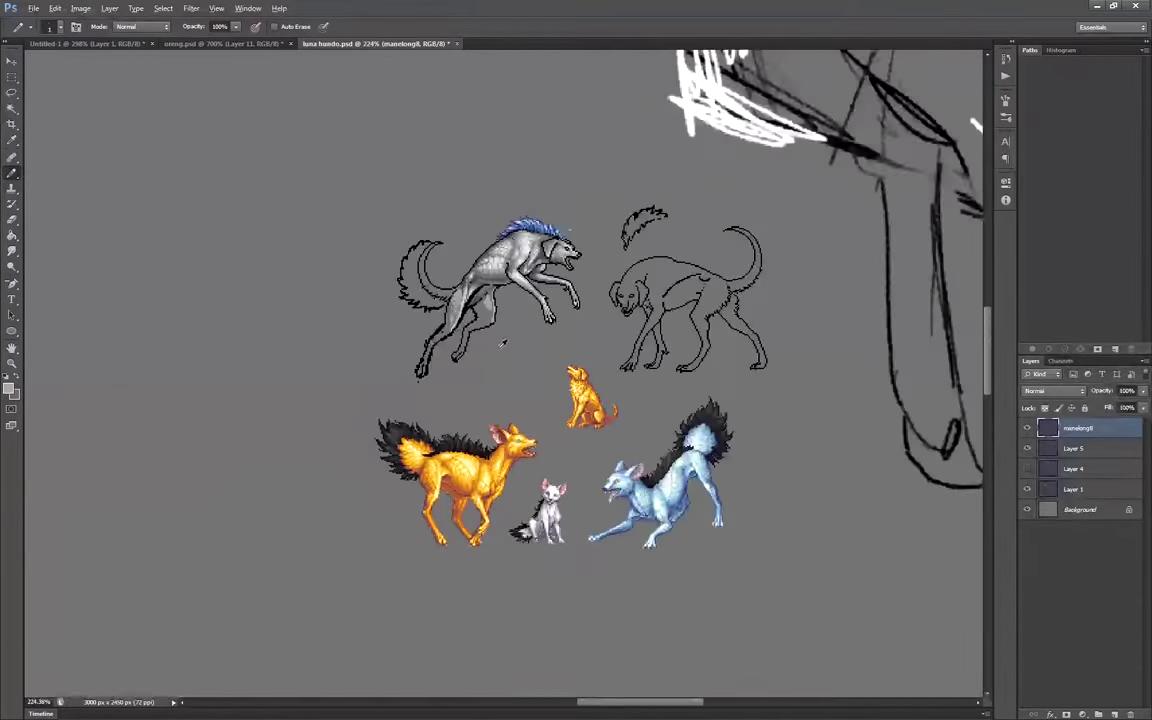
pyautogui.scroll(5, 512, 256)
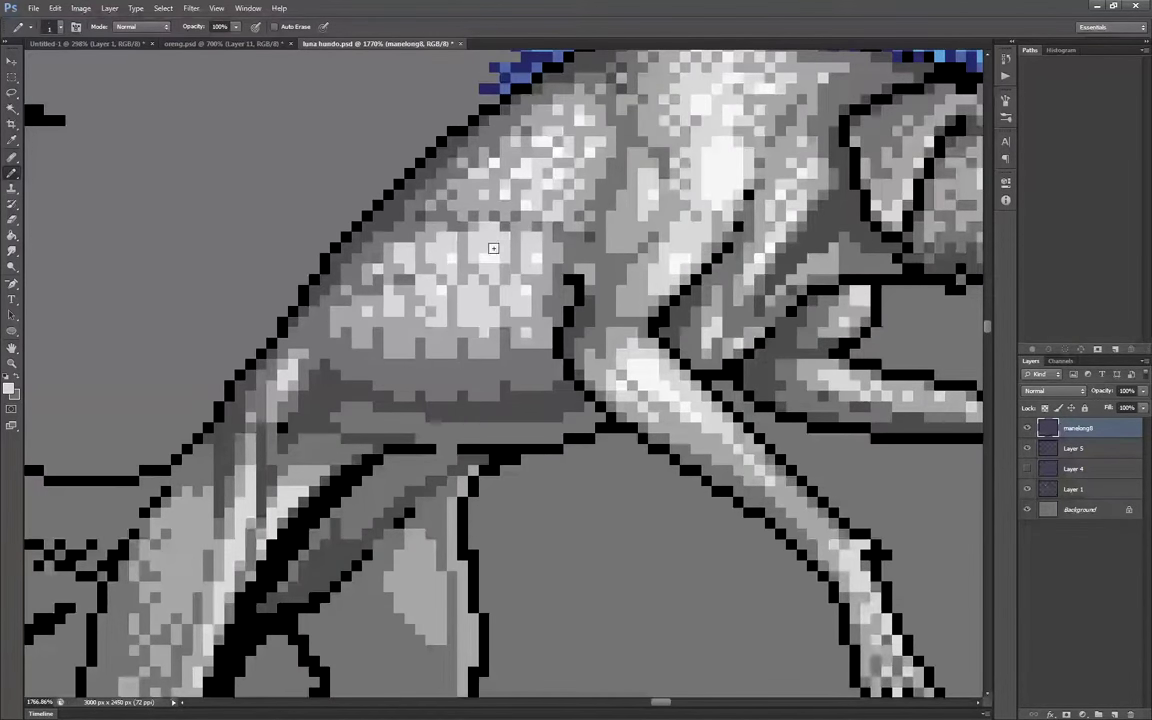
# Blend the tops of the leaping dog's ribs into the upper flank with light grey and near-white dithering
pyautogui.scroll(1, 496, 262)
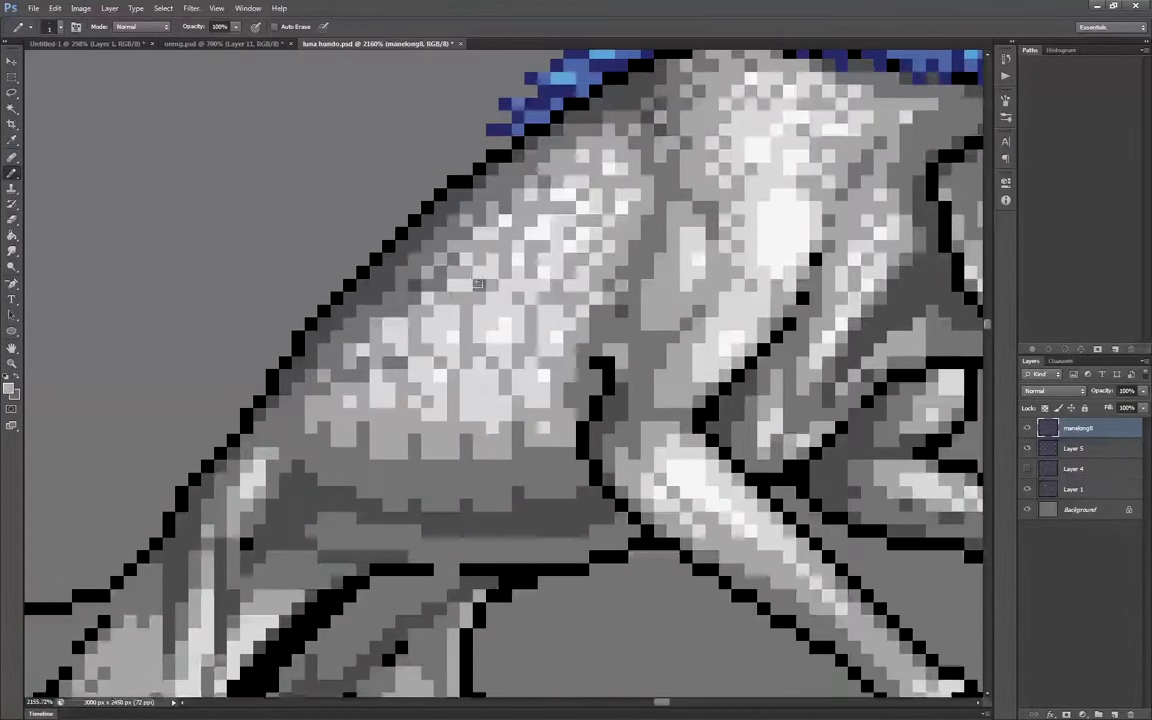
pyautogui.scroll(-1, 414, 305)
pyautogui.scroll(-6, 485, 292)
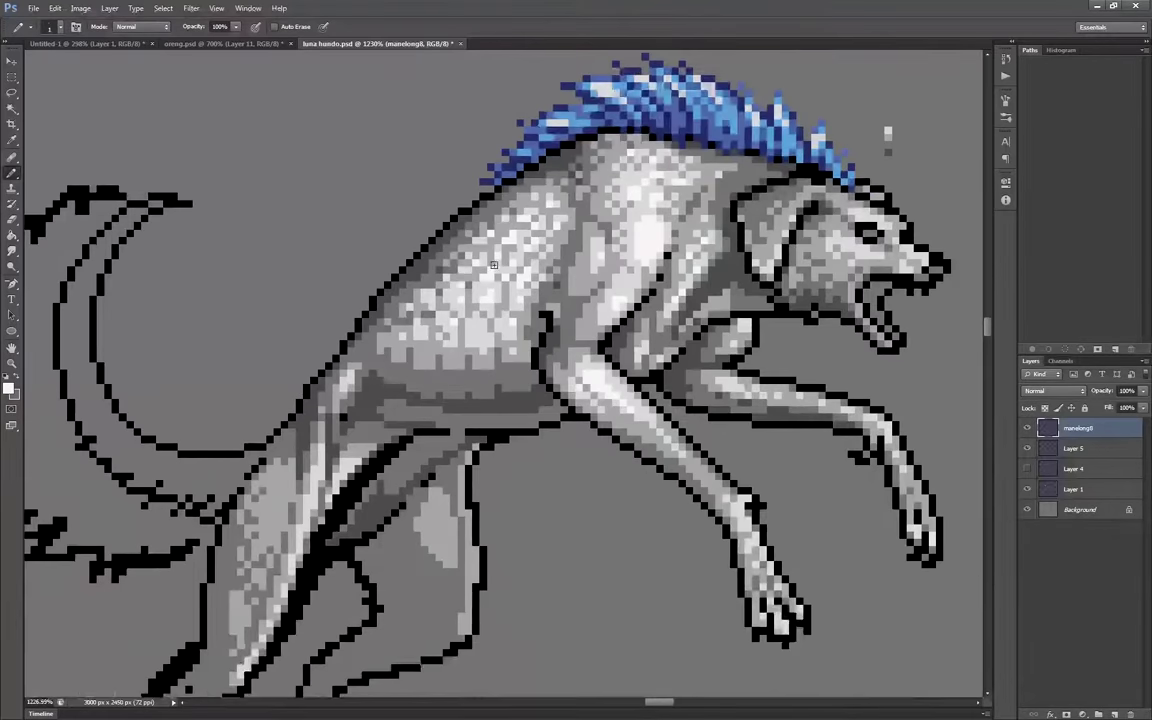
pyautogui.scroll(5, 532, 279)
pyautogui.scroll(-15, 548, 224)
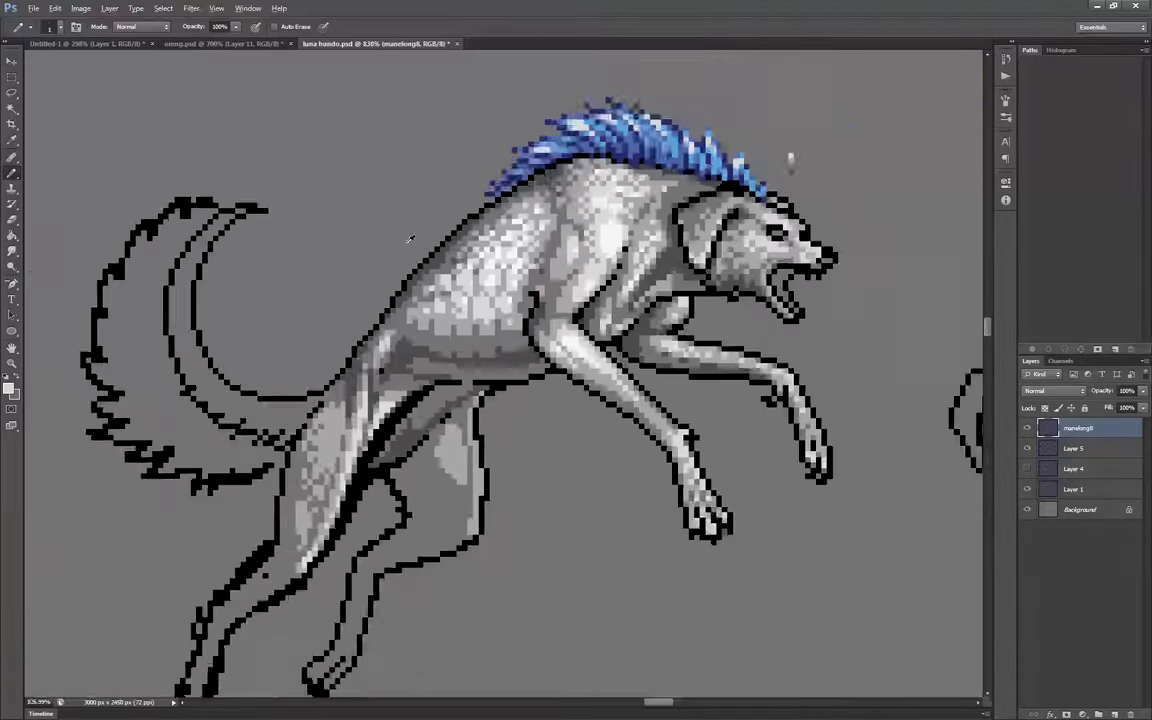
# Dither the lower ends of the leaping dog's ribs into the dark belly shadow with mixed grey pixels
pyautogui.scroll(14, 409, 251)
pyautogui.scroll(2, 451, 204)
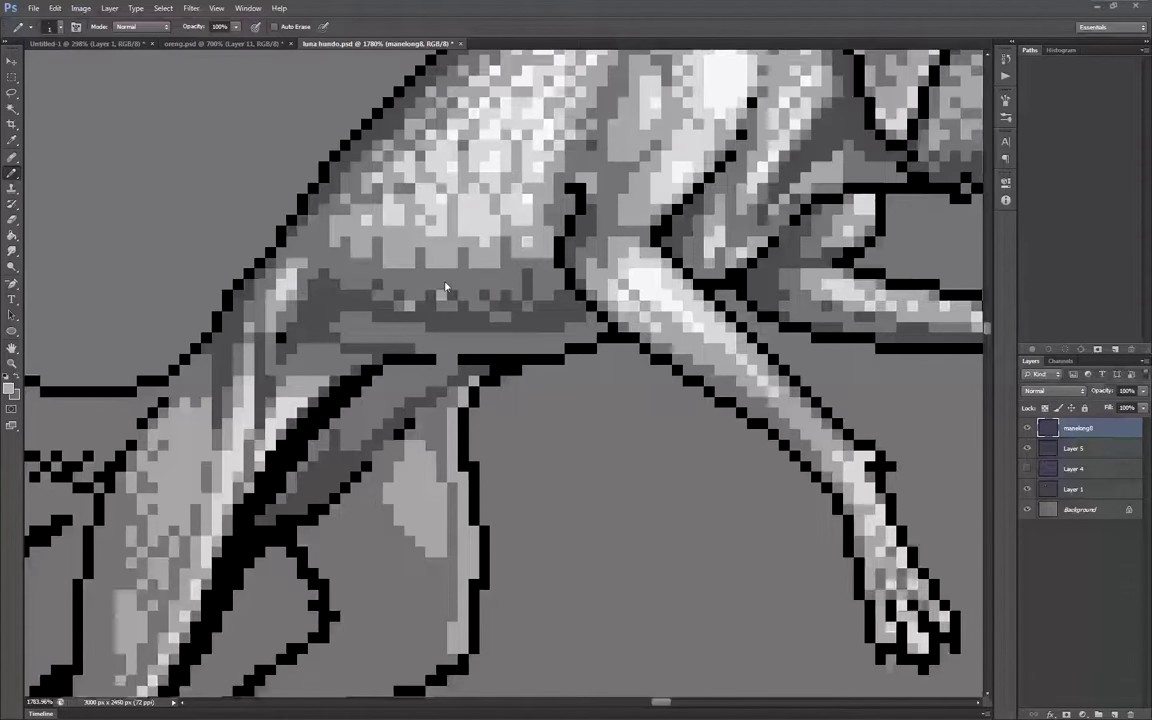
pyautogui.scroll(-15, 537, 272)
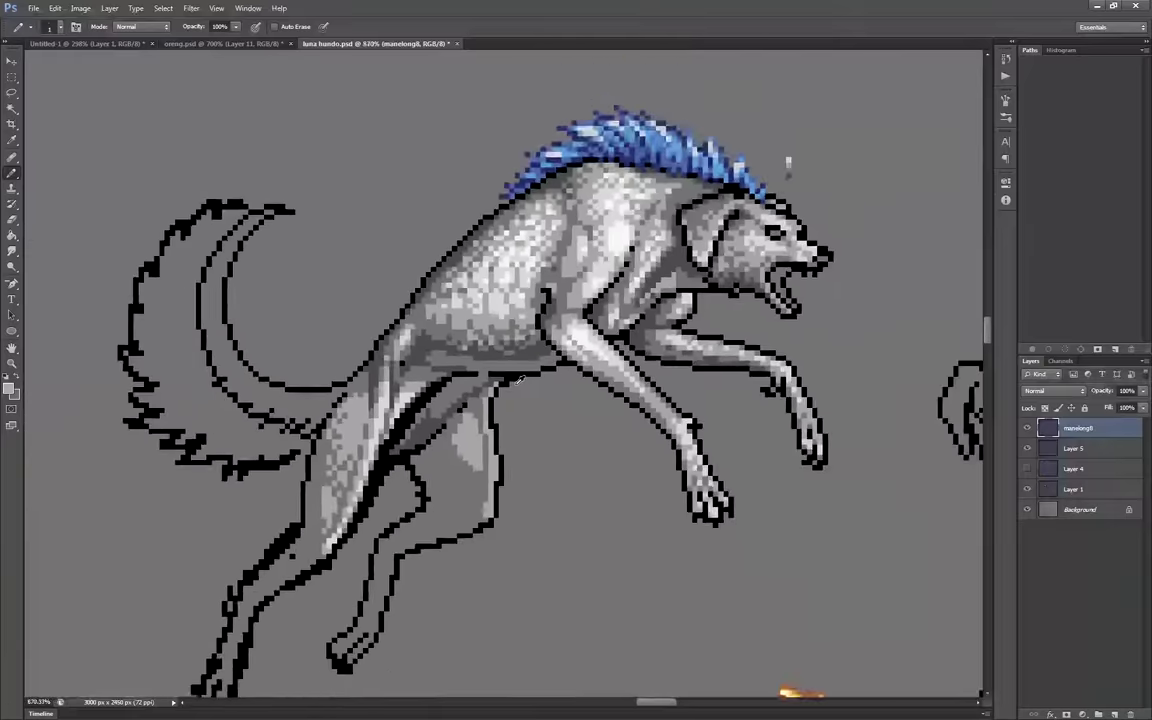
pyautogui.scroll(15, 490, 300)
pyautogui.scroll(-2, 494, 305)
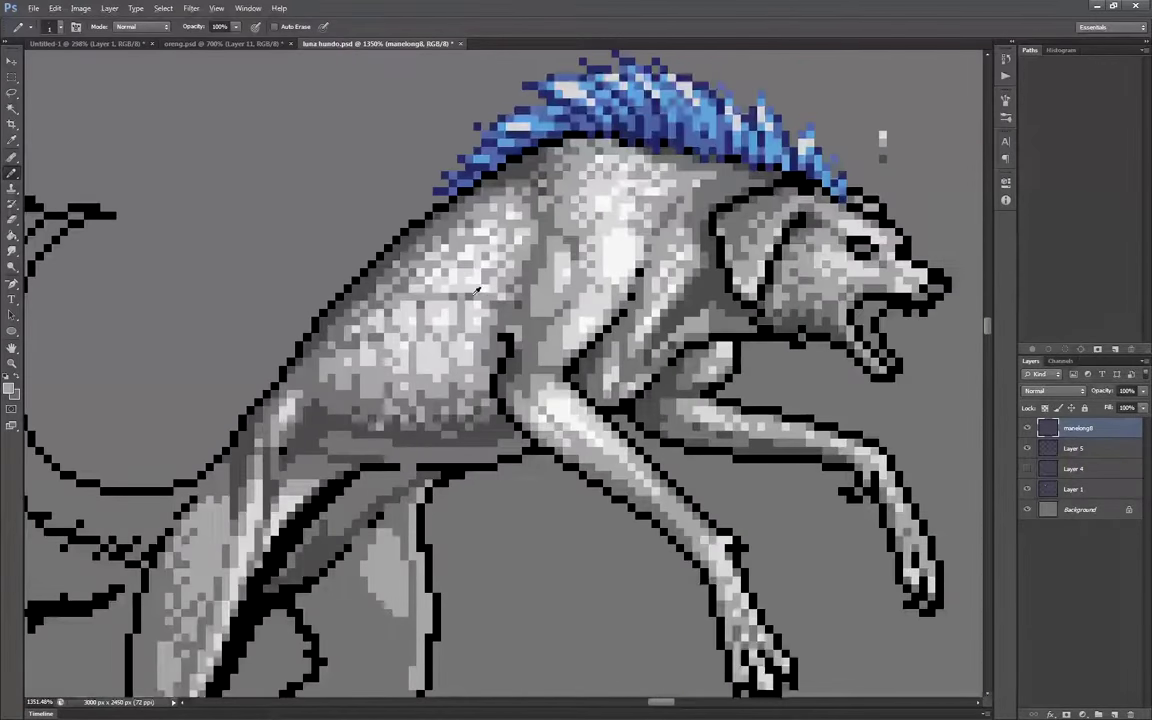
# Build up near-white highlight pixels on the leaping dog's upper flank just above the ribs
pyautogui.scroll(-10, 484, 297)
pyautogui.scroll(9, 395, 306)
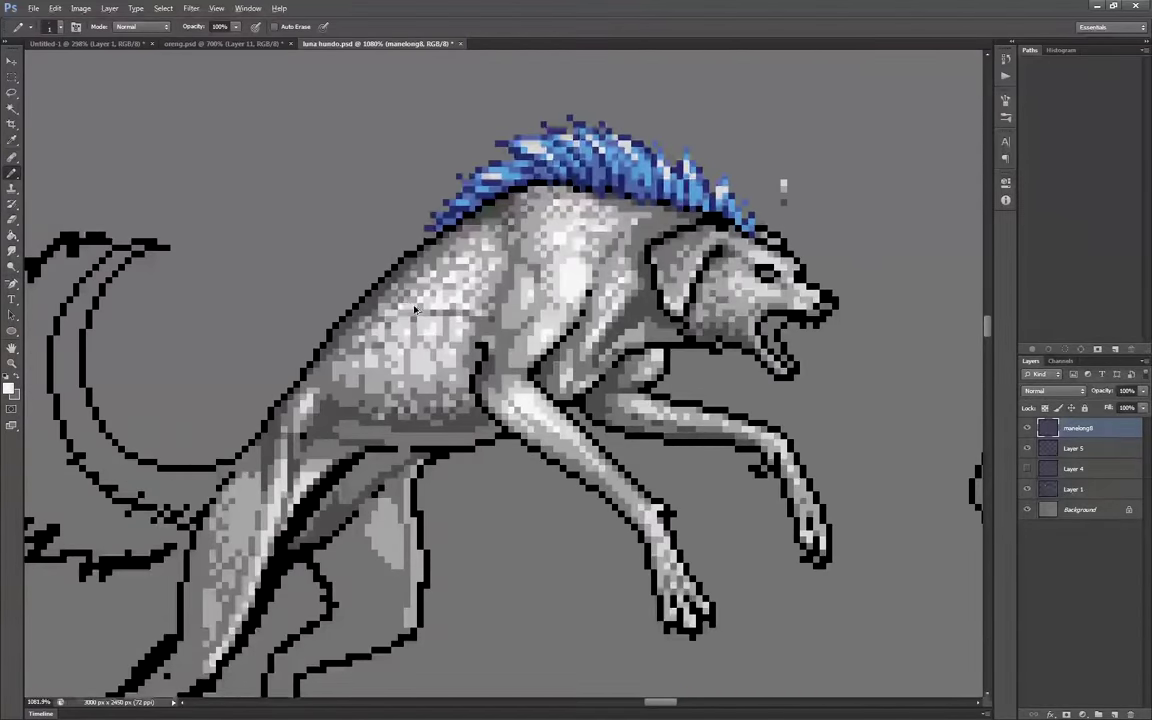
pyautogui.scroll(-10, 416, 309)
pyautogui.scroll(12, 440, 330)
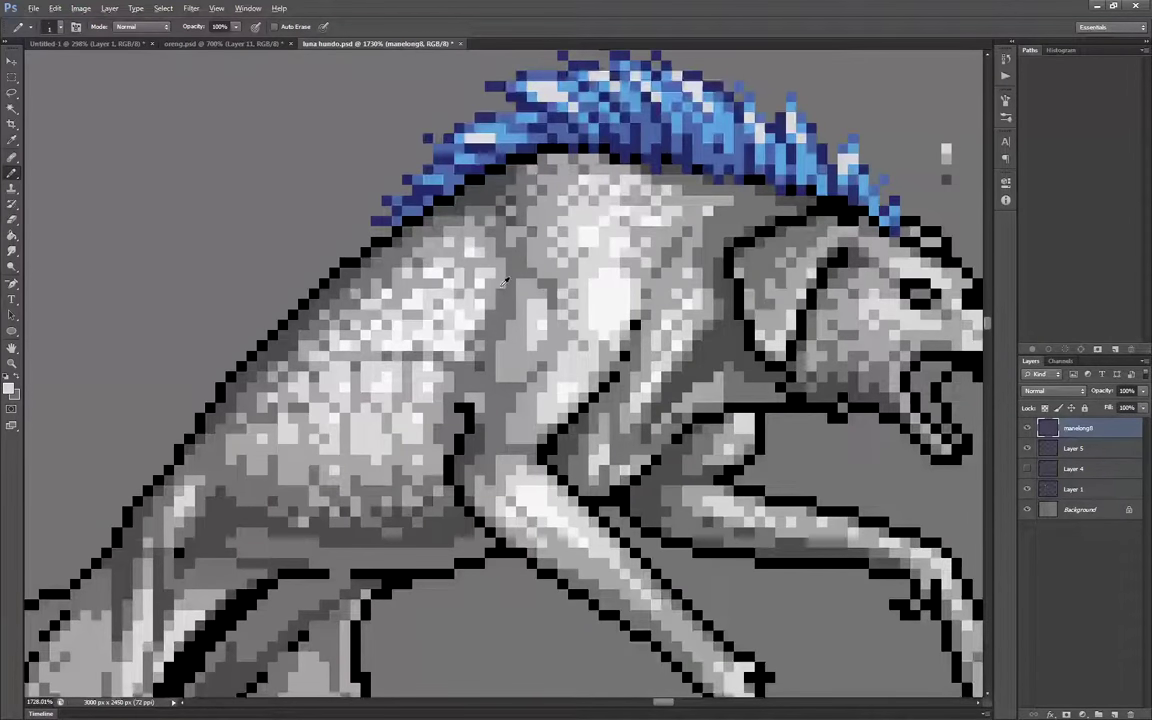
# Dither light and mid-grey pixels over the shoulder muscle between the leaping dog's flank and upper arm
pyautogui.scroll(-1, 510, 303)
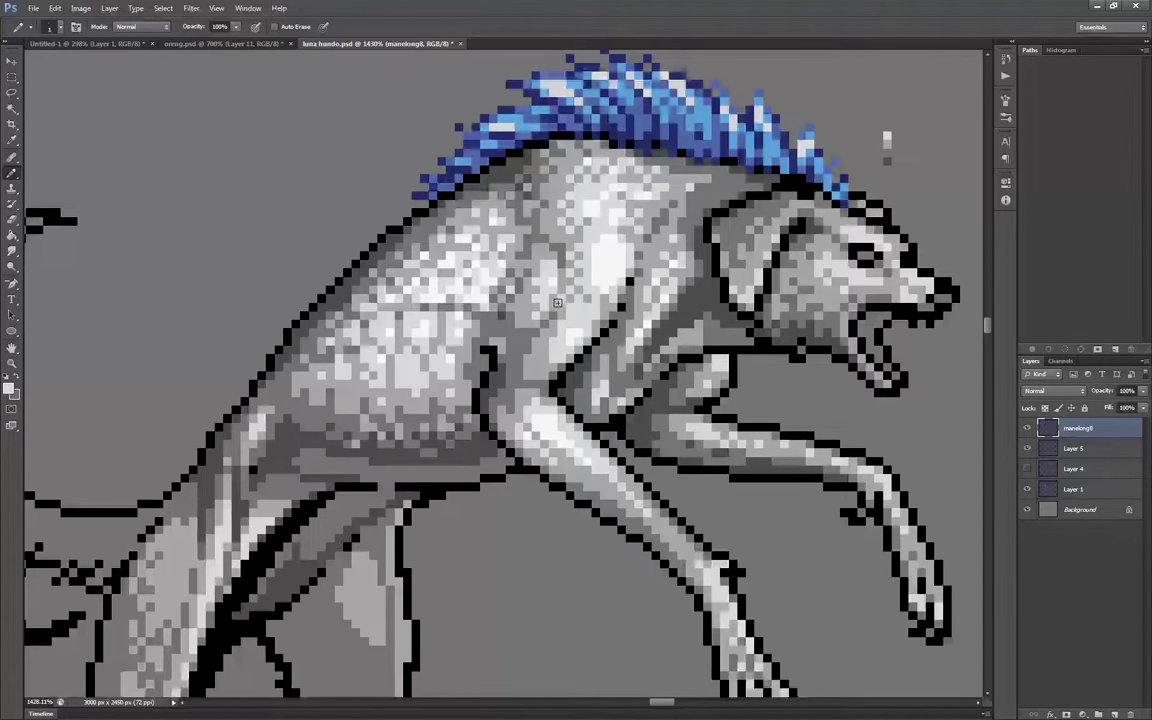
pyautogui.scroll(-3, 555, 298)
pyautogui.scroll(1, 555, 298)
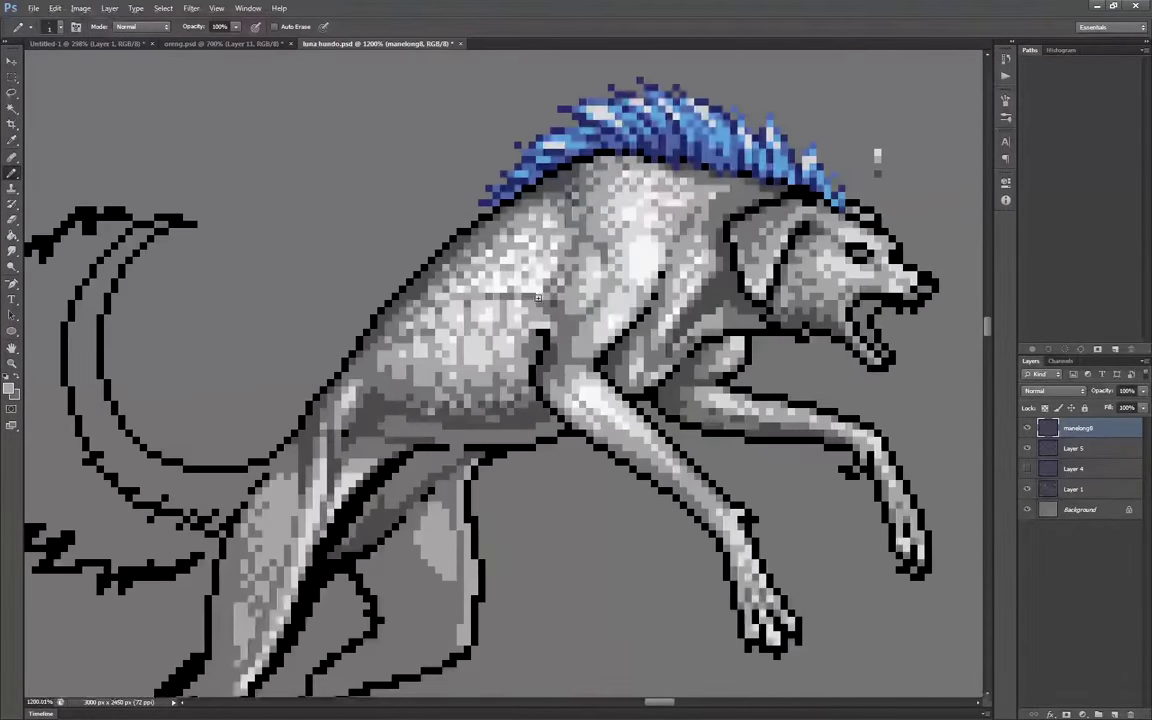
# Refine the grey crease between the leaping dog's upper flank and ribs, curving it down into the elbow line
pyautogui.scroll(-1, 555, 298)
pyautogui.scroll(3, 565, 300)
pyautogui.scroll(-1, 590, 333)
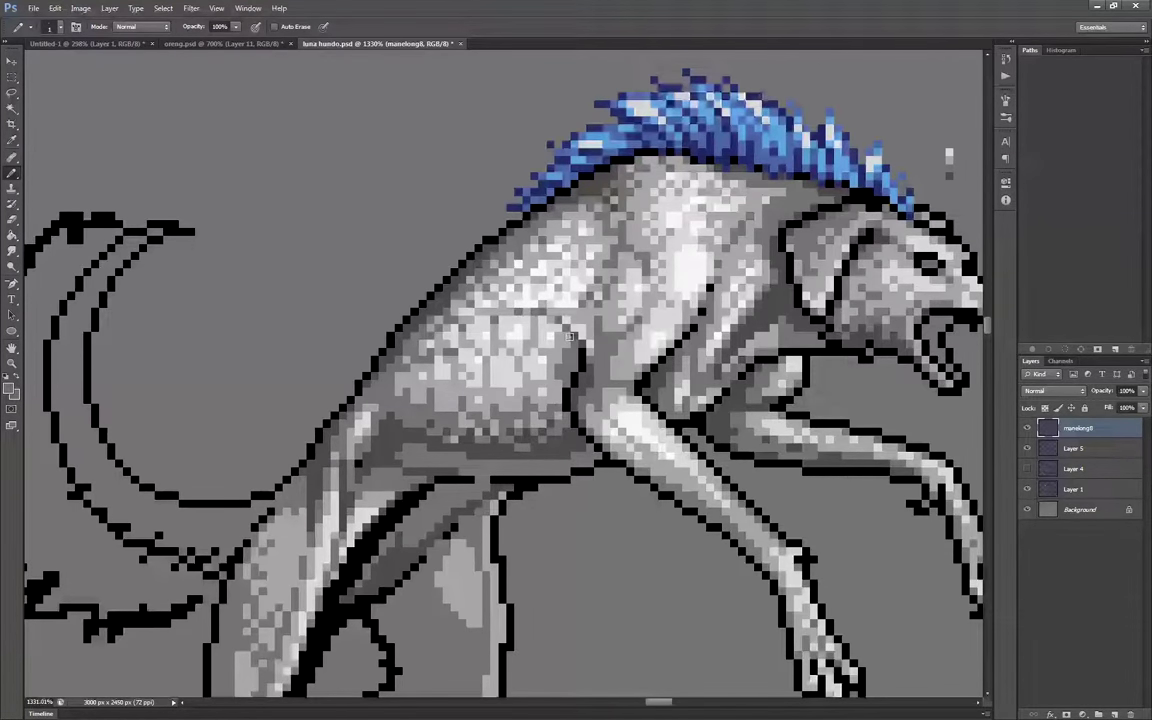
pyautogui.scroll(-2, 572, 412)
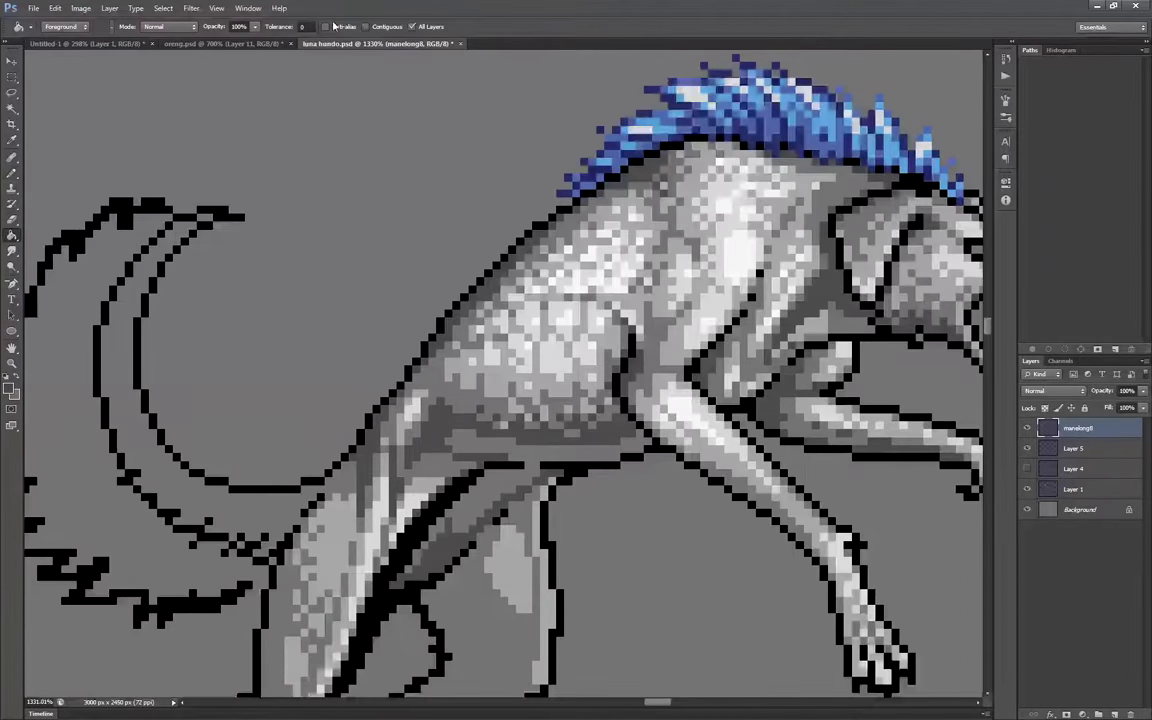
# Dither mixed grey pixels into the leaping dog's belly shadow behind the elbow and over the chest between the two forelegs
pyautogui.scroll(3, 572, 412)
pyautogui.scroll(-1, 566, 458)
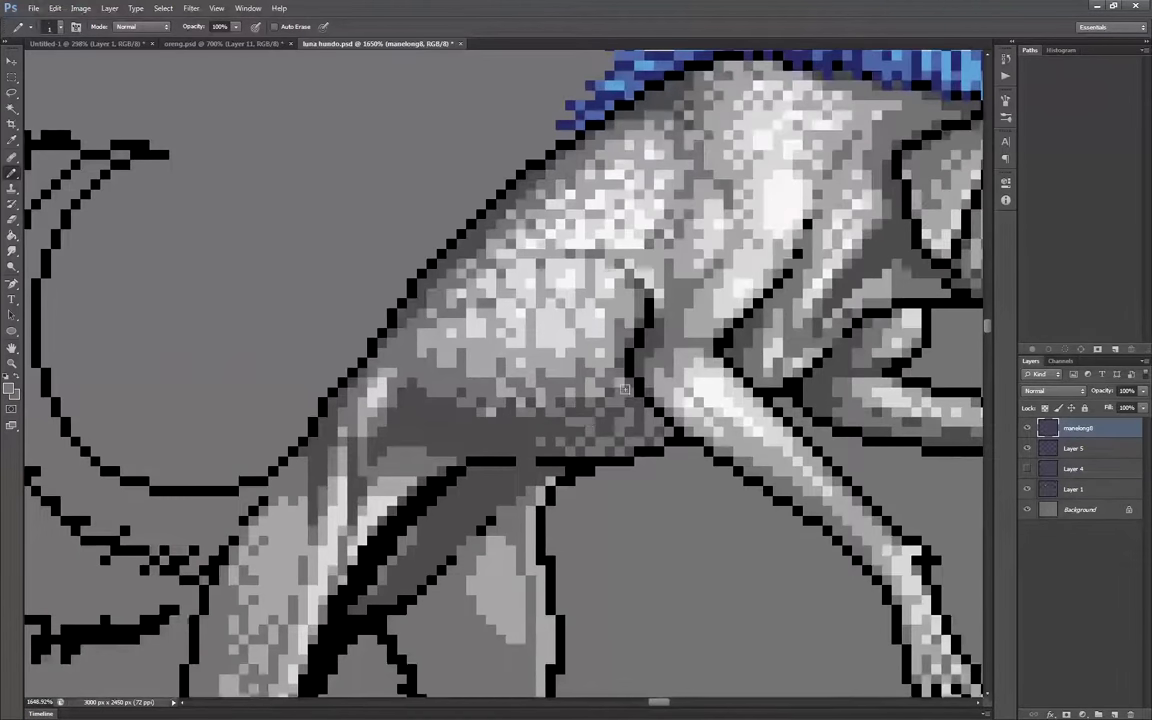
pyautogui.scroll(-3, 602, 427)
pyautogui.scroll(3, 650, 400)
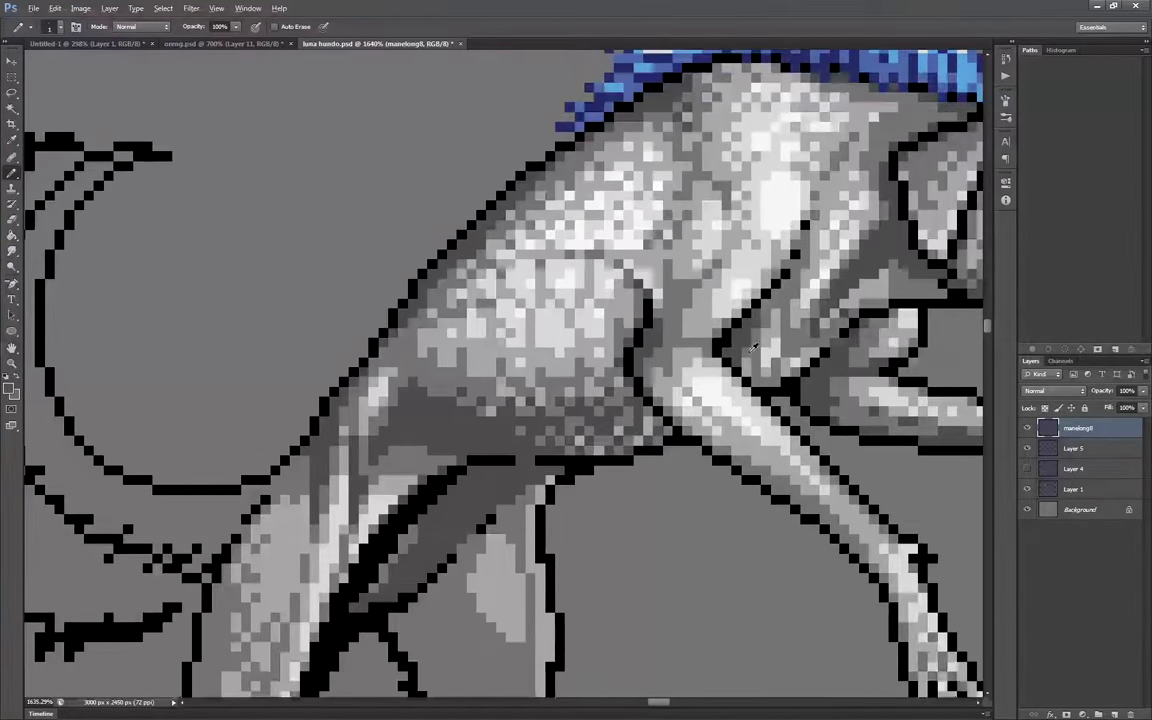
pyautogui.moveTo(744, 351); pyautogui.dragTo(753, 379)
pyautogui.scroll(-1, 753, 379)
pyautogui.moveTo(868, 284); pyautogui.dragTo(781, 326)
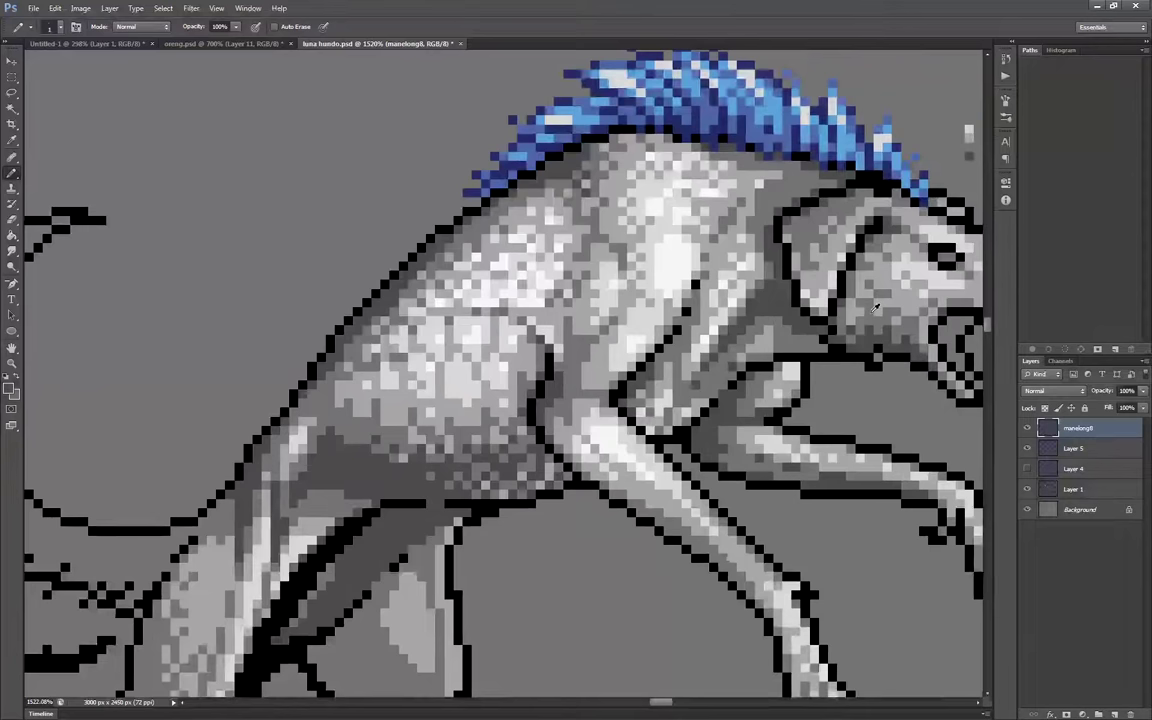
pyautogui.keyDown('alt'); pyautogui.click(785, 317); pyautogui.keyUp('alt')
pyautogui.click(769, 312)
pyautogui.moveTo(723, 371); pyautogui.dragTo(683, 383)
# Break up the leaping dog's black chest and throat outline into small fur tufts and add light grey pixels beside it
pyautogui.scroll(-4, 683, 360)
pyautogui.scroll(3, 690, 355)
pyautogui.keyDown('alt'); pyautogui.click(714, 364); pyautogui.keyUp('alt')
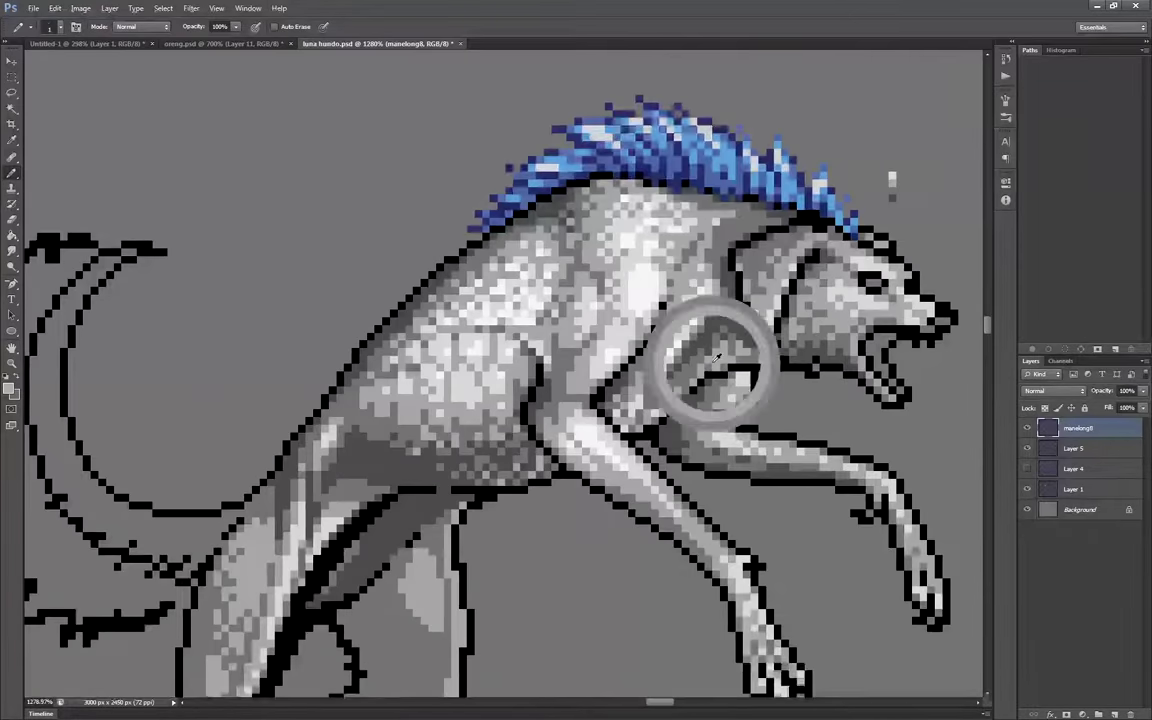
pyautogui.scroll(-4, 648, 330)
pyautogui.scroll(6, 667, 330)
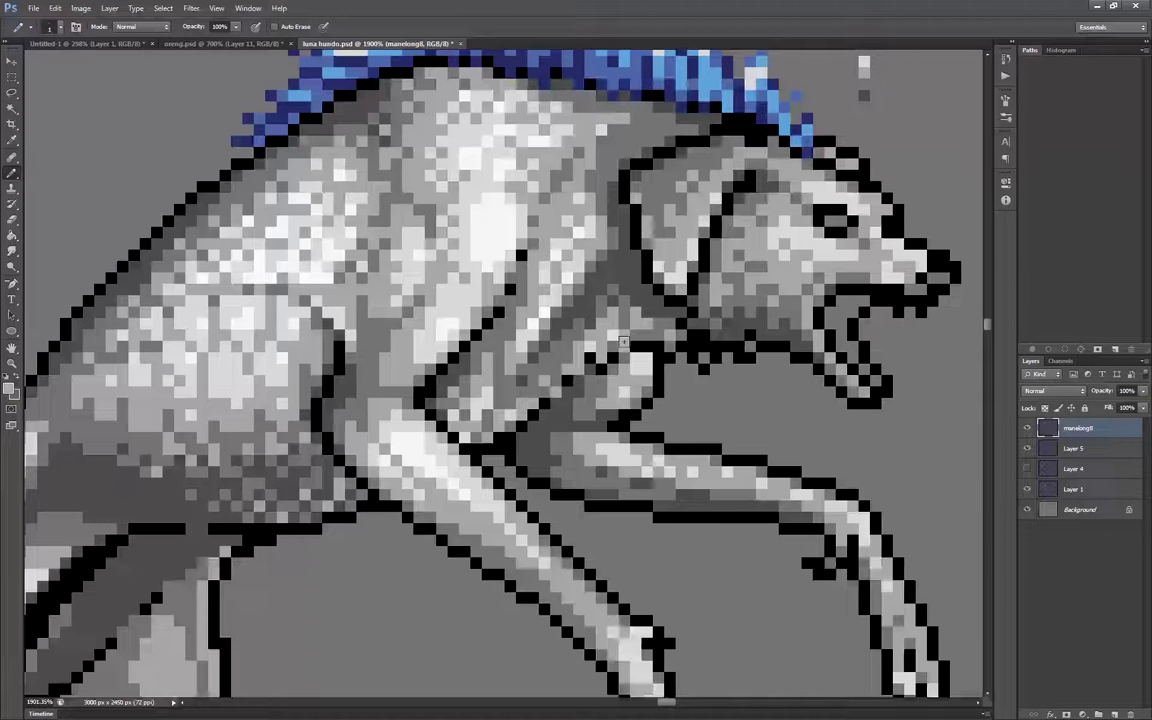
pyautogui.scroll(-6, 748, 356)
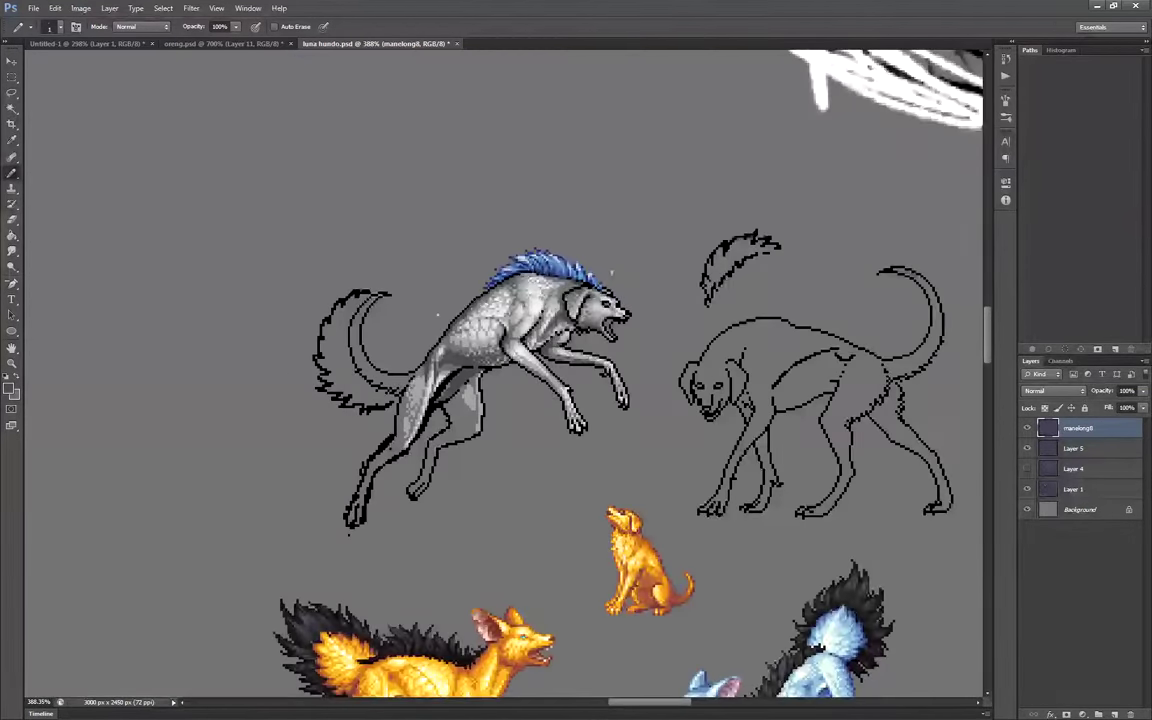
# Shade the leaping dog's inner far thigh with mid-grey patches and dither lighter pixels over the near thigh's upper part
pyautogui.scroll(6, 440, 315)
pyautogui.scroll(-3, 470, 400)
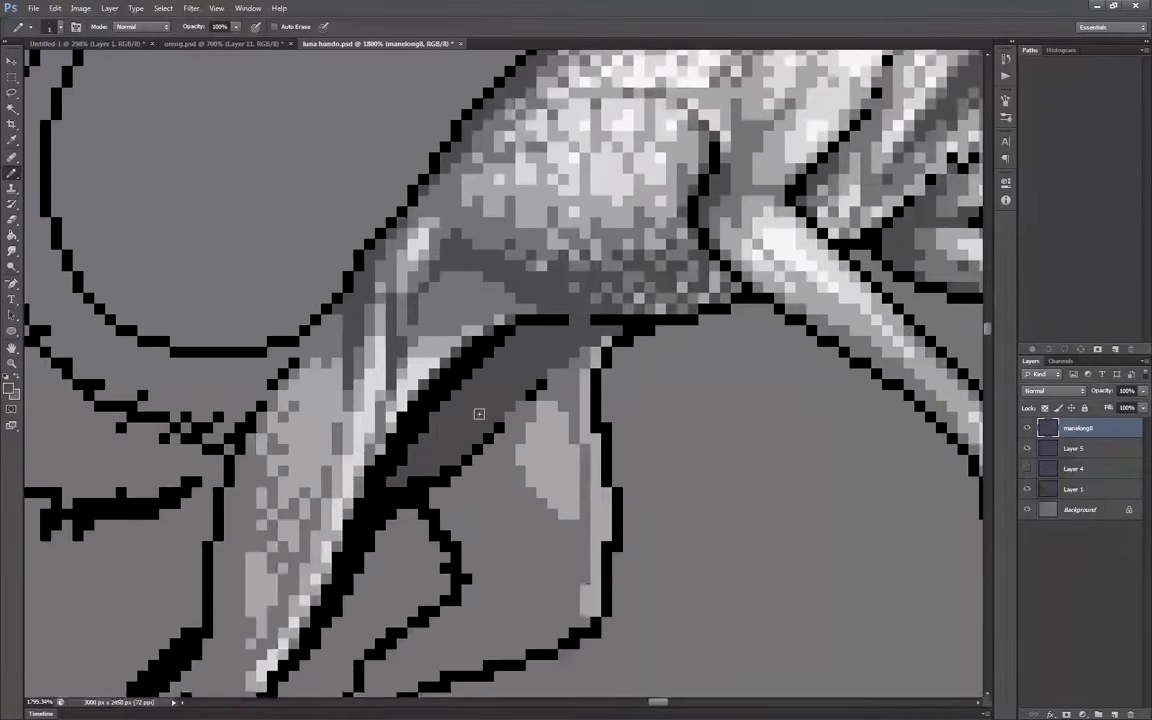
pyautogui.scroll(-2, 508, 383)
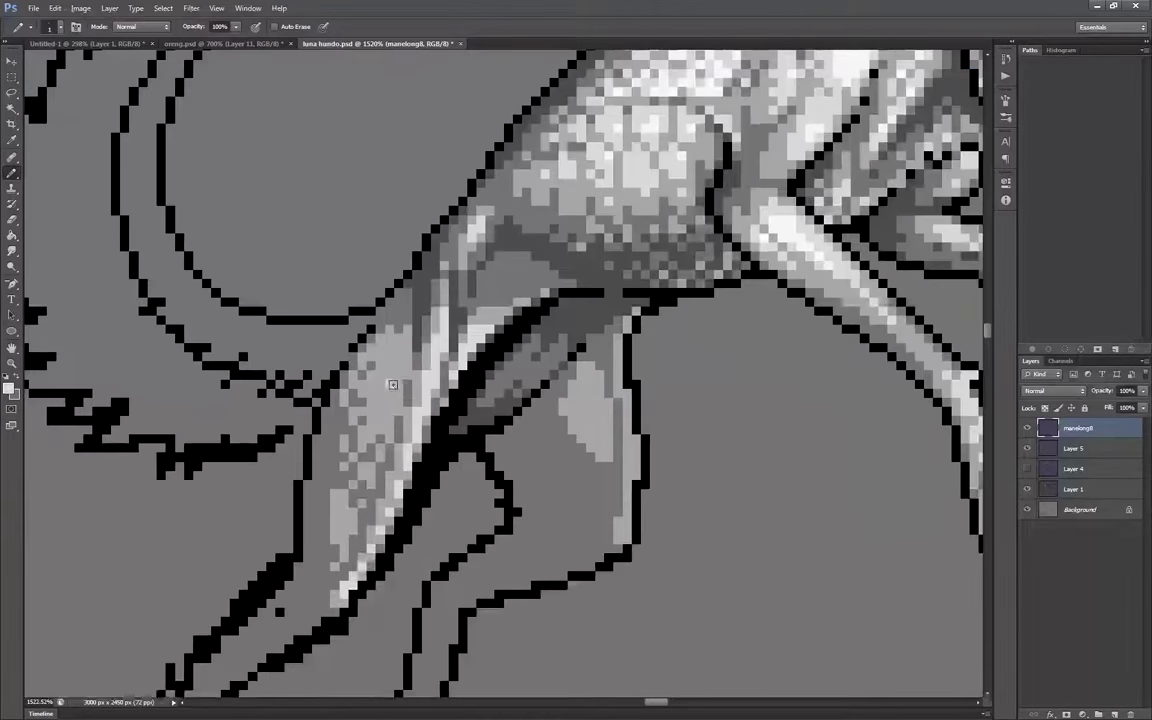
pyautogui.scroll(-2, 399, 347)
pyautogui.scroll(2, 400, 272)
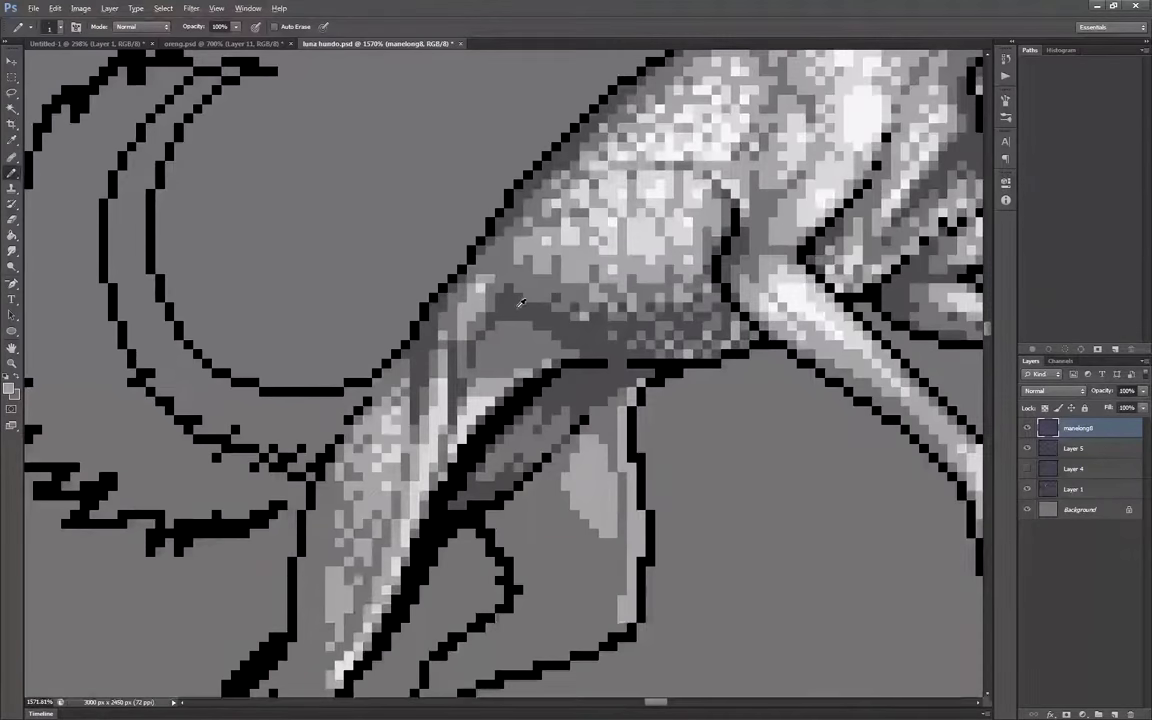
pyautogui.scroll(-2, 487, 347)
pyautogui.scroll(-2, 514, 334)
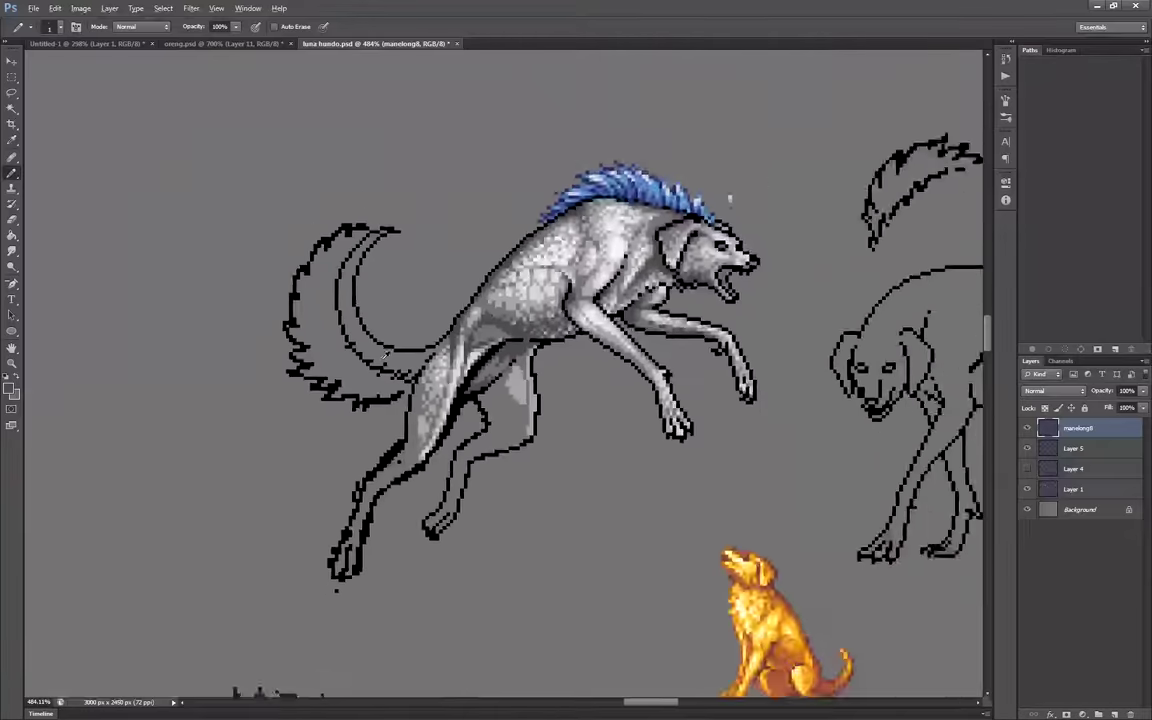
pyautogui.scroll(3, 460, 340)
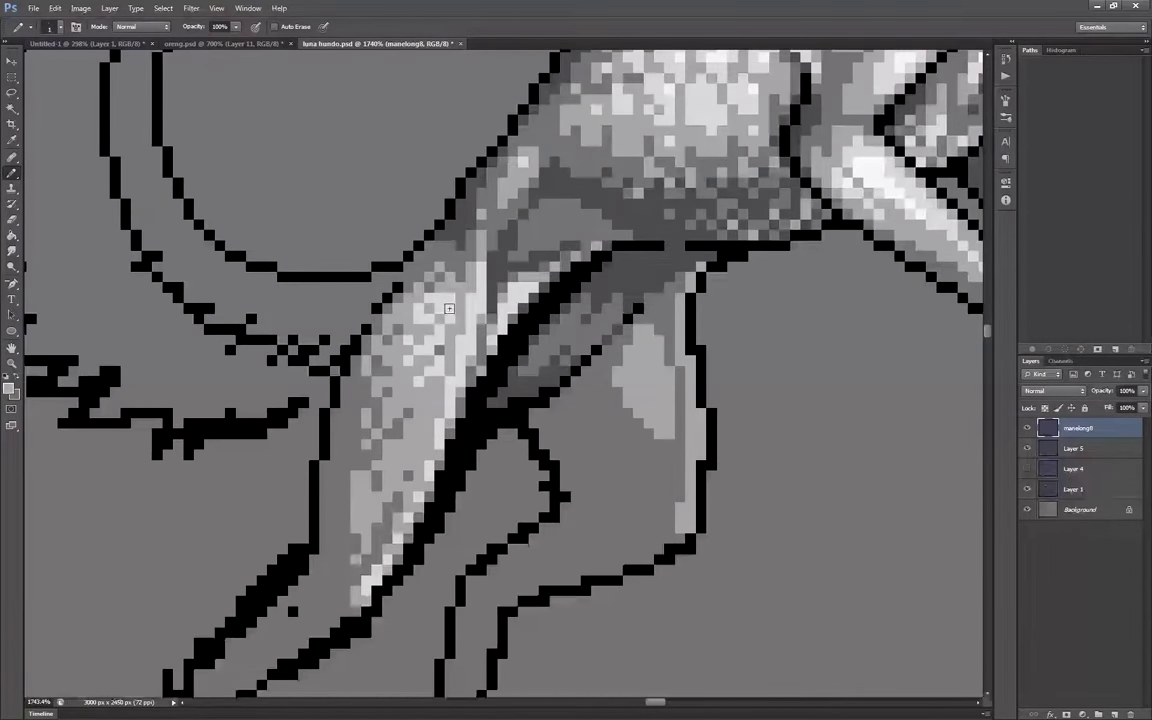
# Soften the dark streaks at the leaping dog's hip and blend light grey pixels along the front fold of the near thigh
pyautogui.scroll(-3, 471, 222)
pyautogui.scroll(1, 471, 222)
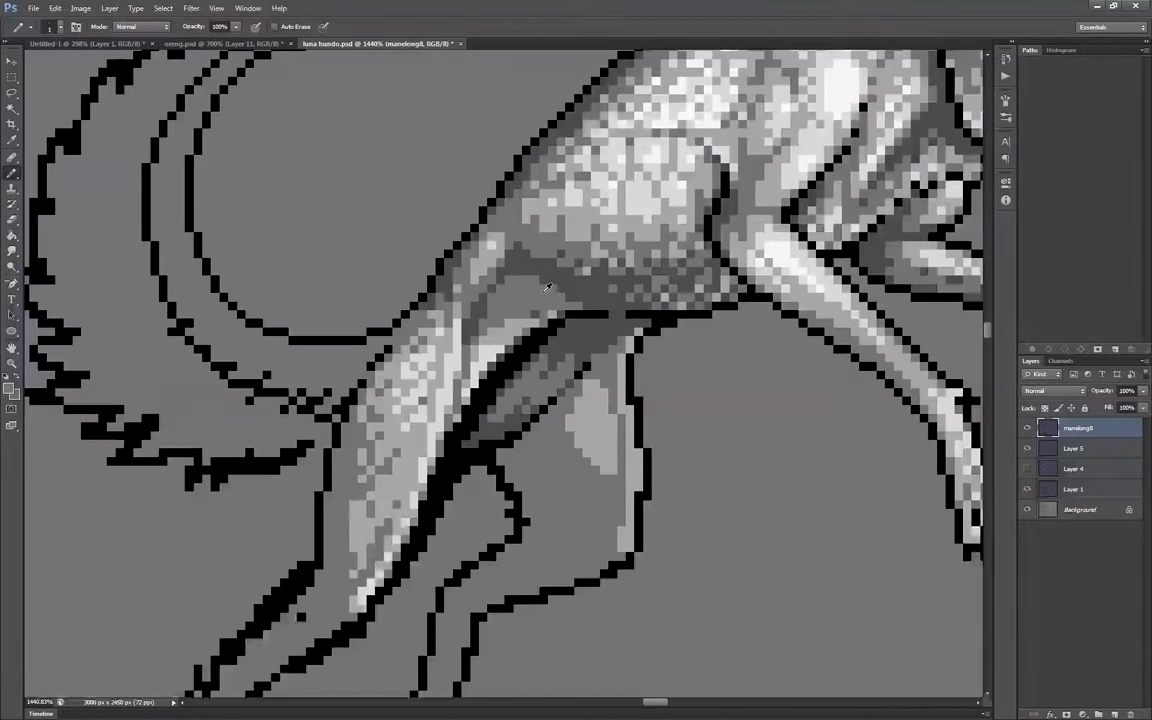
pyautogui.scroll(-2, 711, 170)
pyautogui.scroll(3, 330, 340)
pyautogui.scroll(-1, 440, 290)
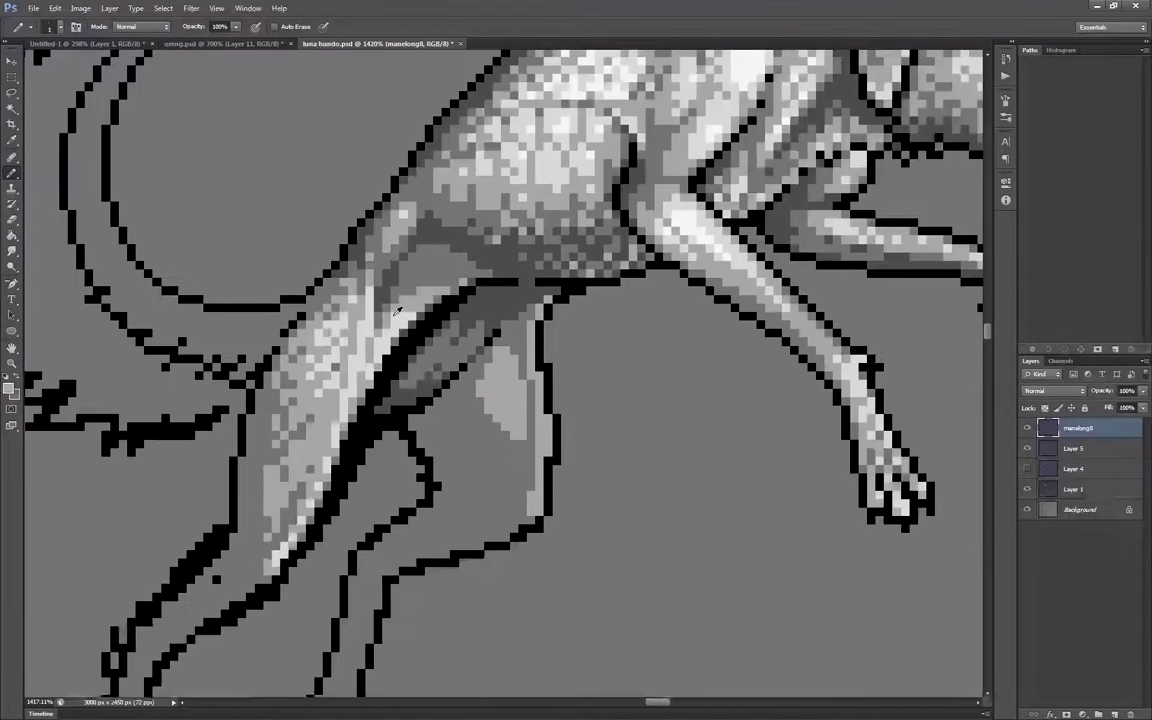
pyautogui.scroll(-5, 443, 276)
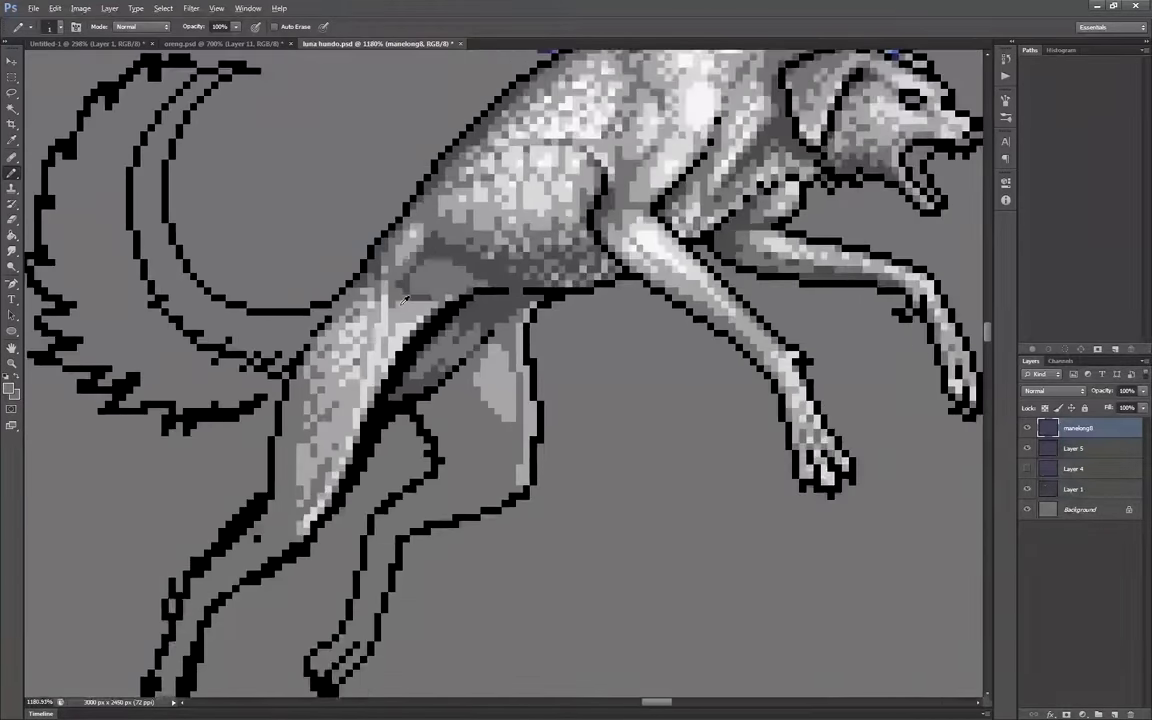
pyautogui.scroll(5, 448, 262)
pyautogui.keyDown('alt'); pyautogui.click(568, 206); pyautogui.keyUp('alt')
pyautogui.scroll(3, 428, 360)
pyautogui.scroll(-6, 430, 358)
# Lasso the whole leaping dog and try filling its near-white highlights with a pale colour sampled from the golden sitting dog, undoing misplaced fills
pyautogui.press('l')
pyautogui.moveTo(82, 60); pyautogui.dragTo(90, 55)
pyautogui.press('g')
pyautogui.keyDown('alt'); pyautogui.click(600, 500); pyautogui.keyUp('alt')
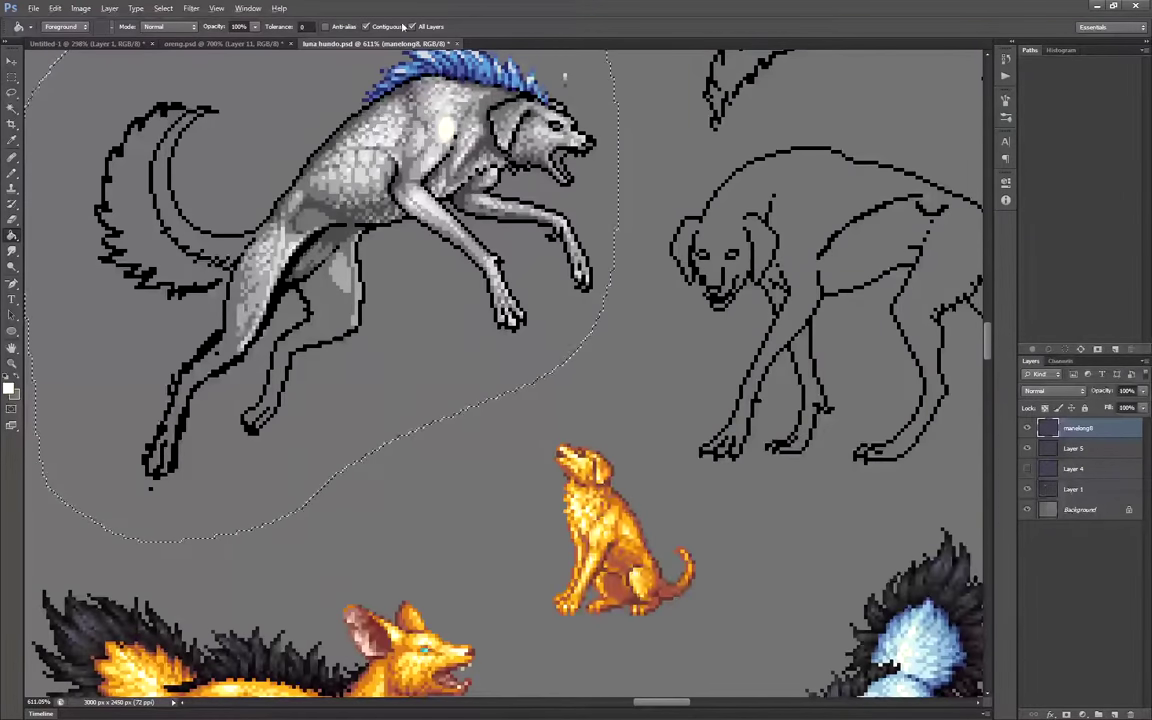
pyautogui.click(338, 124)
pyautogui.scroll(2, 645, 548)
pyautogui.click(375, 126)
pyautogui.keyDown('alt'); pyautogui.click(547, 458); pyautogui.keyUp('alt')
pyautogui.hotkey('ctrl', 'alt', 'z')
pyautogui.hotkey('ctrl', 'alt', 'z')
pyautogui.scroll(-2, 612, 508)
# Replace the leaping dog's greys with pale yellow, gold, orange and red-brown sampled from the sitting dog, using non-contiguous fills
pyautogui.keyDown('alt'); pyautogui.click(546, 460); pyautogui.keyUp('alt')
pyautogui.click(391, 104)
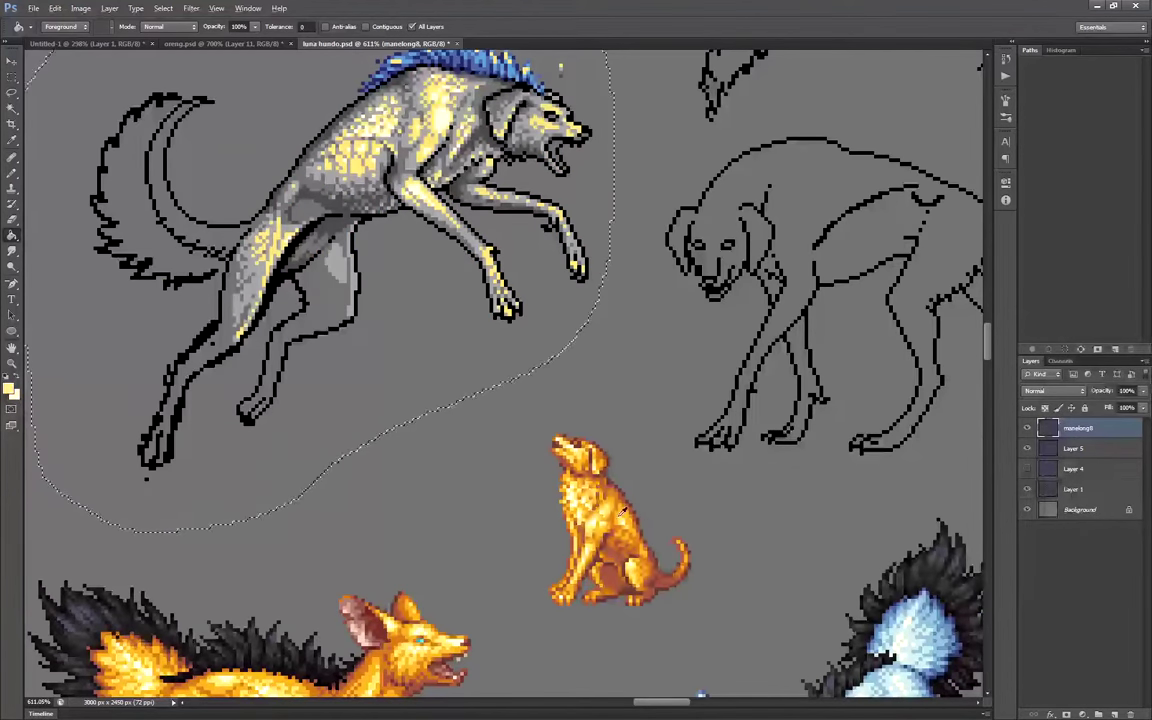
pyautogui.keyDown('alt'); pyautogui.click(600, 520); pyautogui.keyUp('alt')
pyautogui.click(396, 176)
pyautogui.keyDown('alt'); pyautogui.click(668, 519); pyautogui.keyUp('alt')
pyautogui.scroll(-4, 695, 570)
pyautogui.scroll(5, 493, 397)
pyautogui.hotkey('ctrl', 'z')
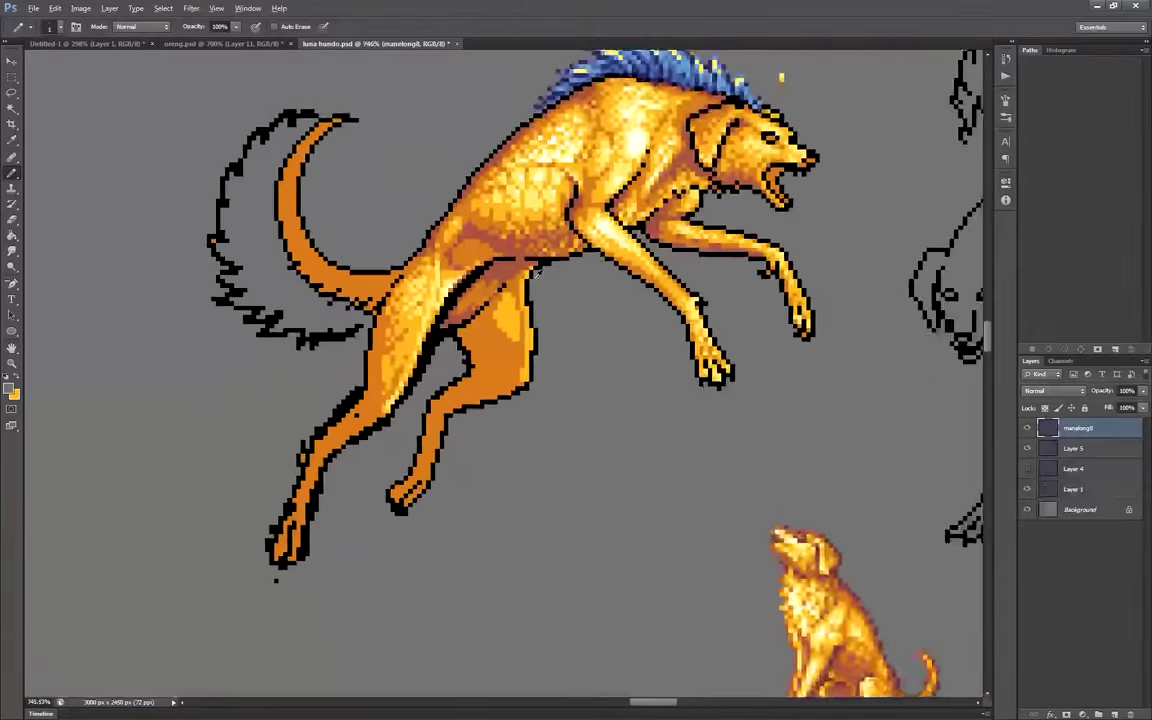
pyautogui.press('b')
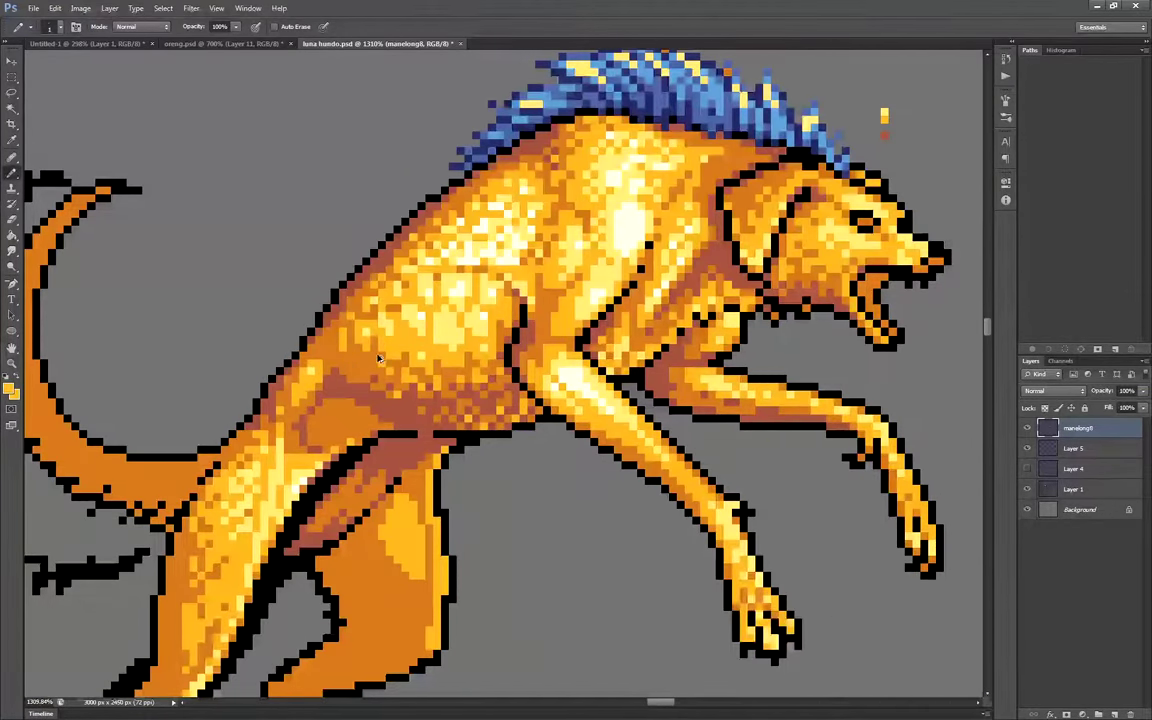
# Paint a golden muscle patch on the leaping dog's hip behind the ribs and dither its edges with orange and red-brown pixels
pyautogui.scroll(-3, 378, 358)
pyautogui.scroll(4, 404, 325)
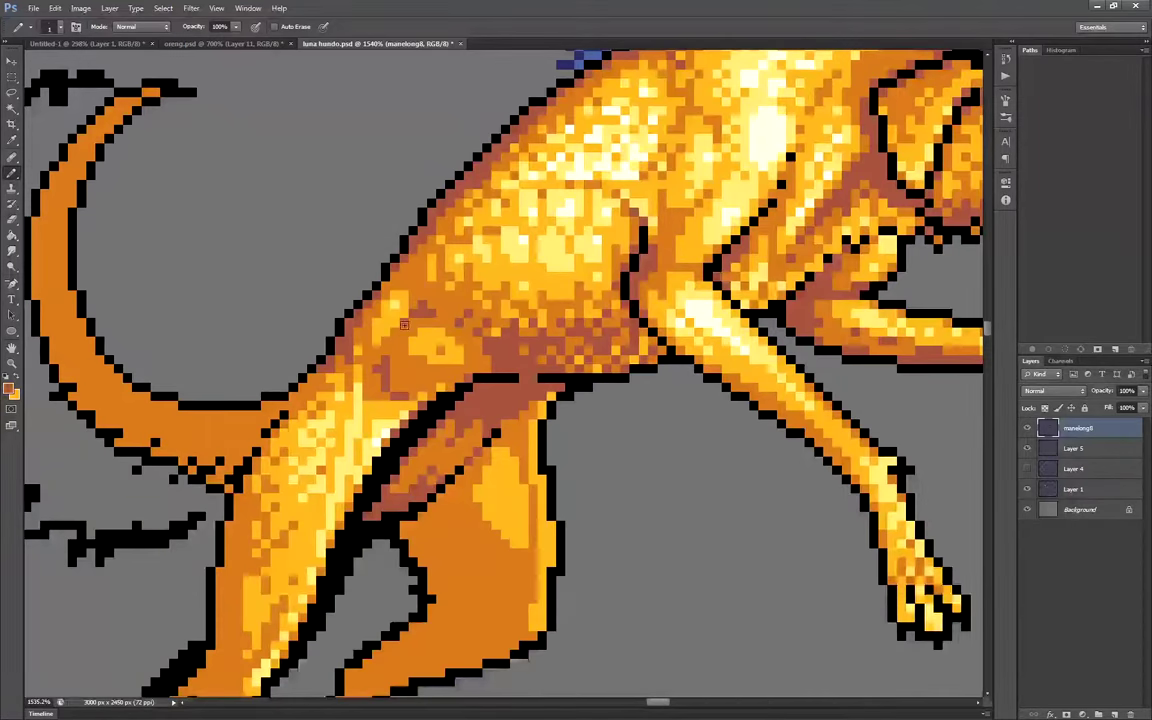
pyautogui.scroll(-2, 404, 325)
pyautogui.scroll(-2, 423, 360)
pyautogui.scroll(3, 470, 357)
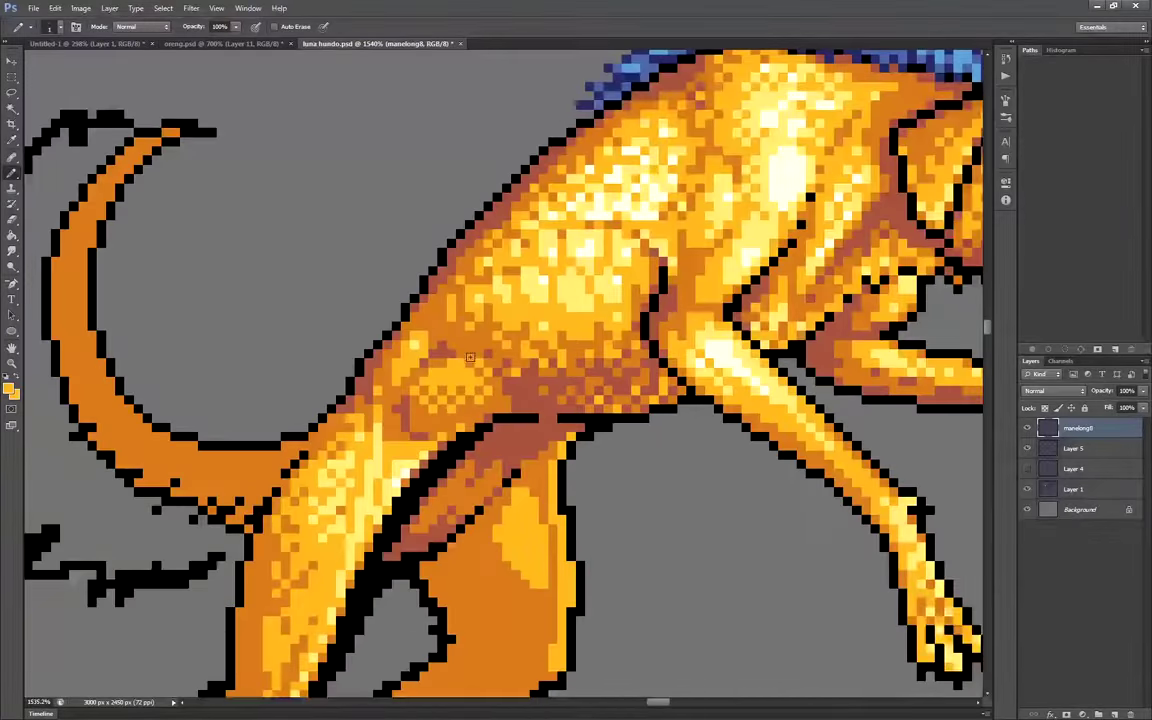
pyautogui.scroll(-6, 515, 358)
pyautogui.scroll(6, 520, 363)
pyautogui.scroll(-4, 424, 332)
# Lasso the leaping dog again and recolour its black outline with dark brown sampled from the sitting dog
pyautogui.press('l')
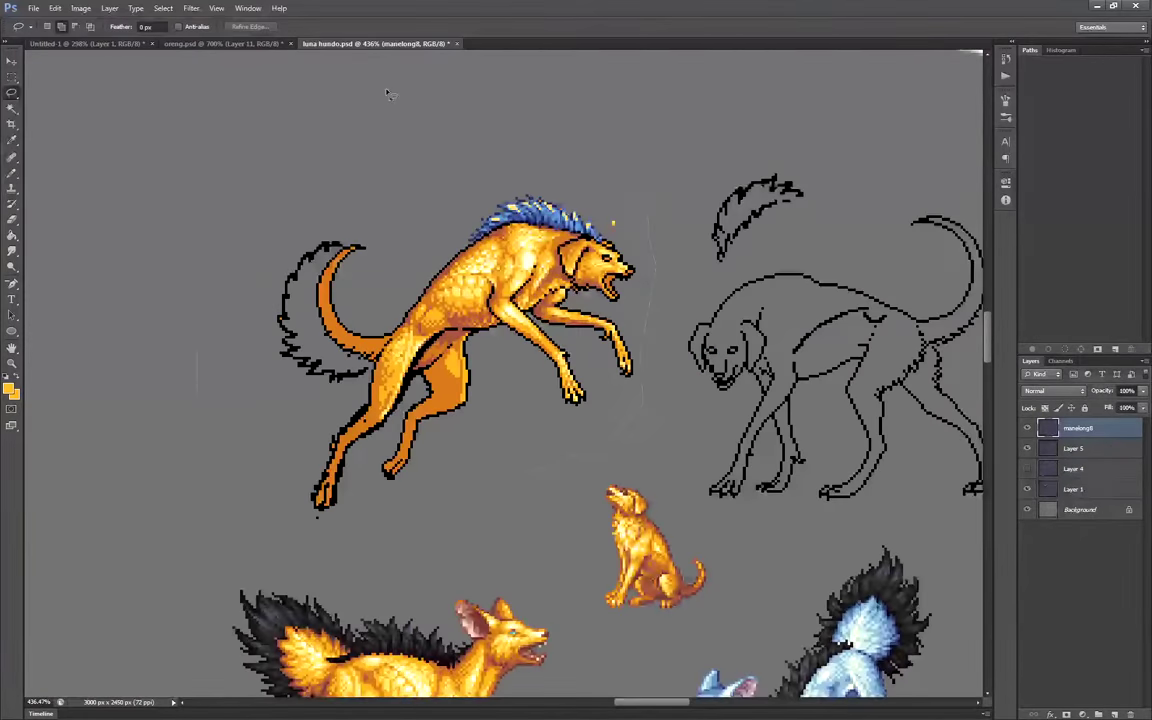
pyautogui.moveTo(391, 92); pyautogui.dragTo(405, 89)
pyautogui.press('g')
pyautogui.keyDown('alt'); pyautogui.click(644, 571); pyautogui.keyUp('alt')
pyautogui.press('b')
# Shade the rear and front edges of the leaping dog's near thigh with red-brown pixels
pyautogui.scroll(4, 400, 240)
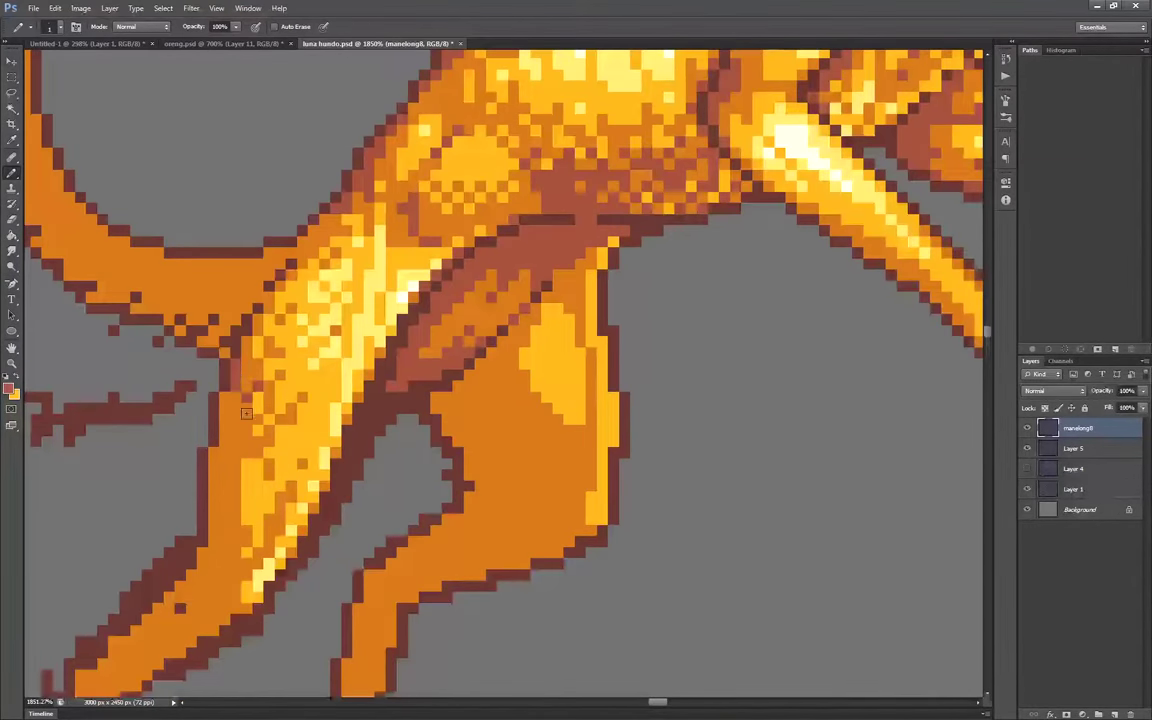
pyautogui.scroll(2, 308, 389)
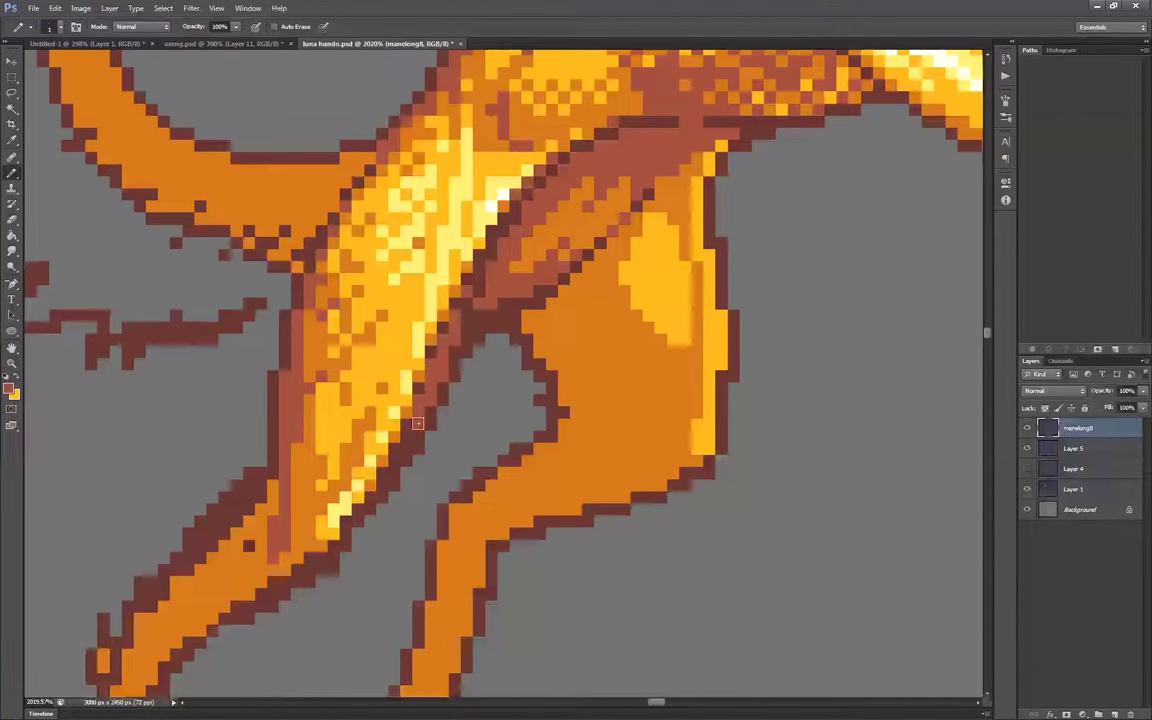
pyautogui.scroll(-2, 456, 320)
pyautogui.scroll(3, 522, 275)
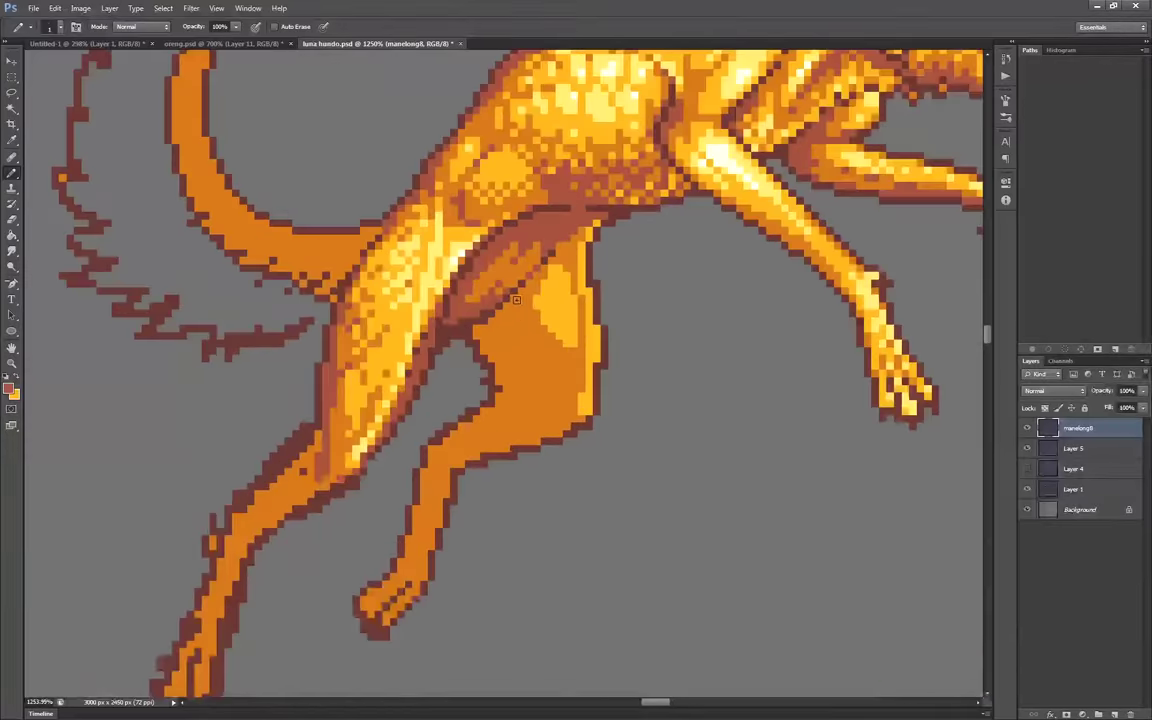
# Add red-brown shadow shapes to the leaping dog's far thigh and dither orange into the near thigh's rear edge
pyautogui.keyDown('alt'); pyautogui.click(495, 380); pyautogui.keyUp('alt')
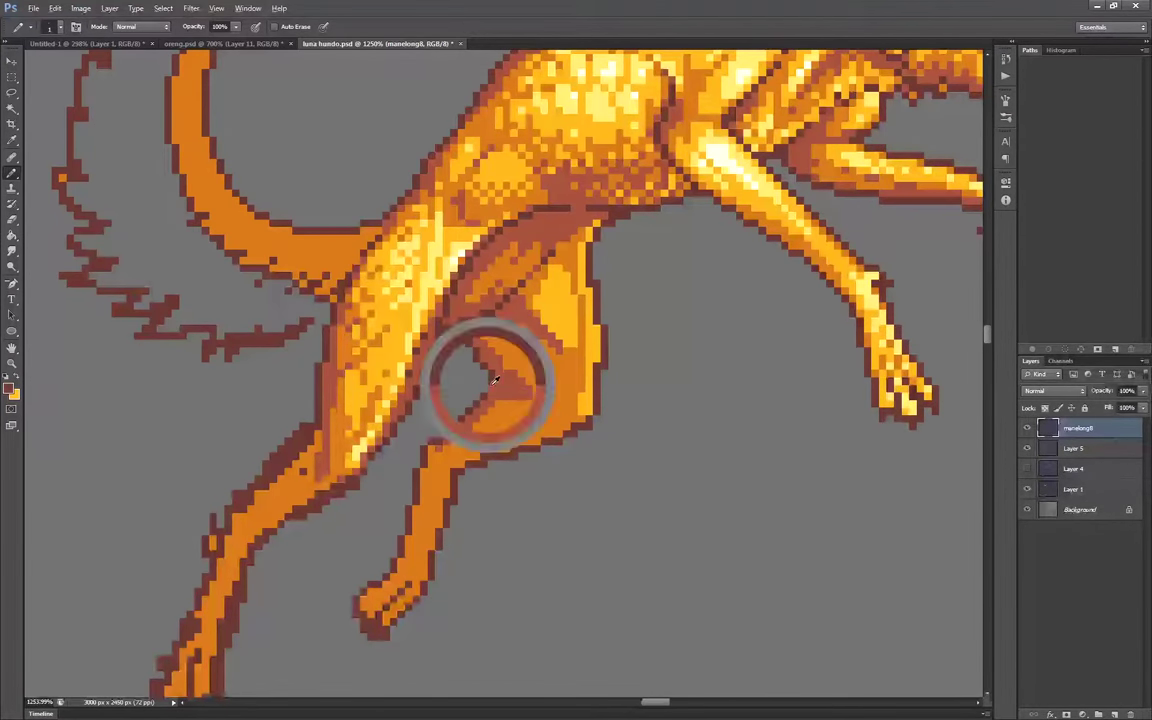
pyautogui.scroll(-3, 495, 380)
pyautogui.scroll(4, 495, 380)
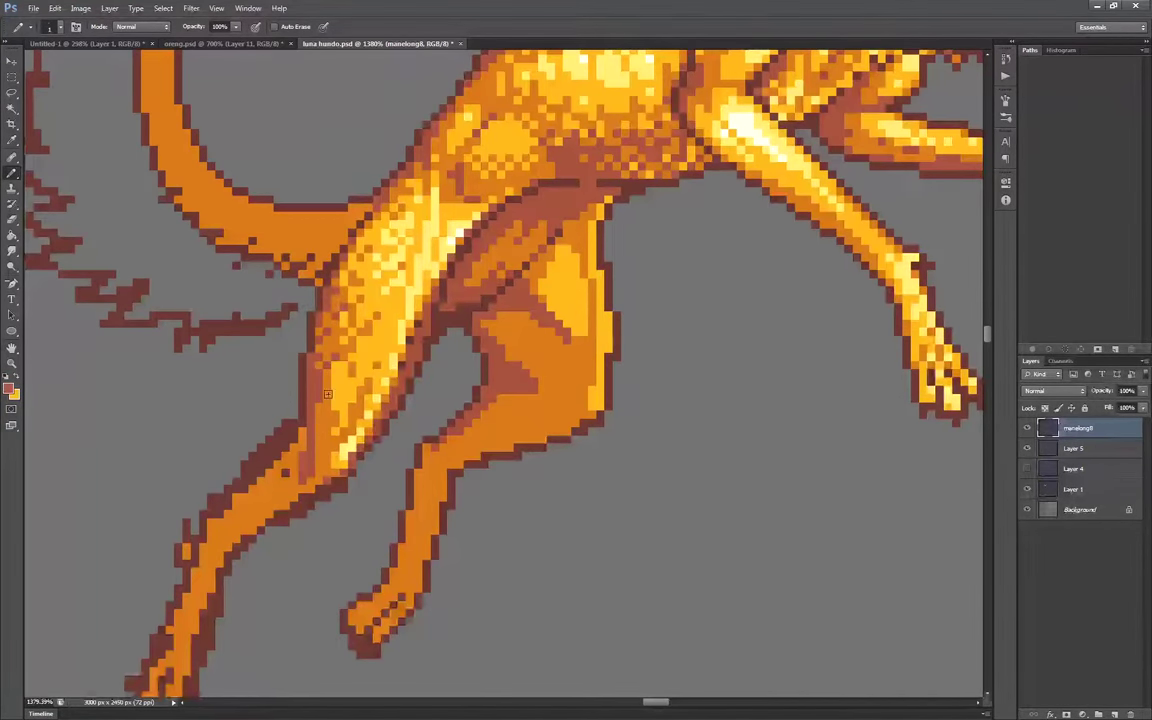
pyautogui.scroll(-4, 327, 394)
pyautogui.scroll(2, 382, 475)
pyautogui.scroll(-2, 382, 475)
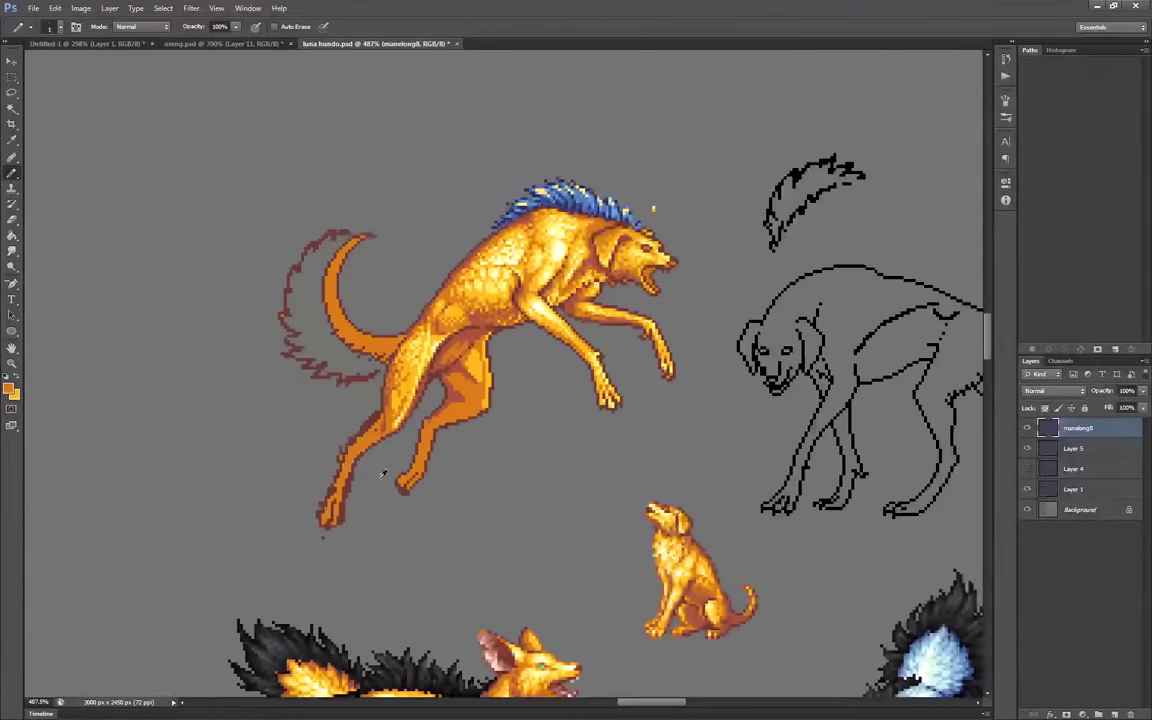
# Paint pale-yellow highlights along the leaping dog's far knee edge and a small golden patch under its thigh highlight
pyautogui.scroll(4, 382, 475)
pyautogui.scroll(-3, 436, 484)
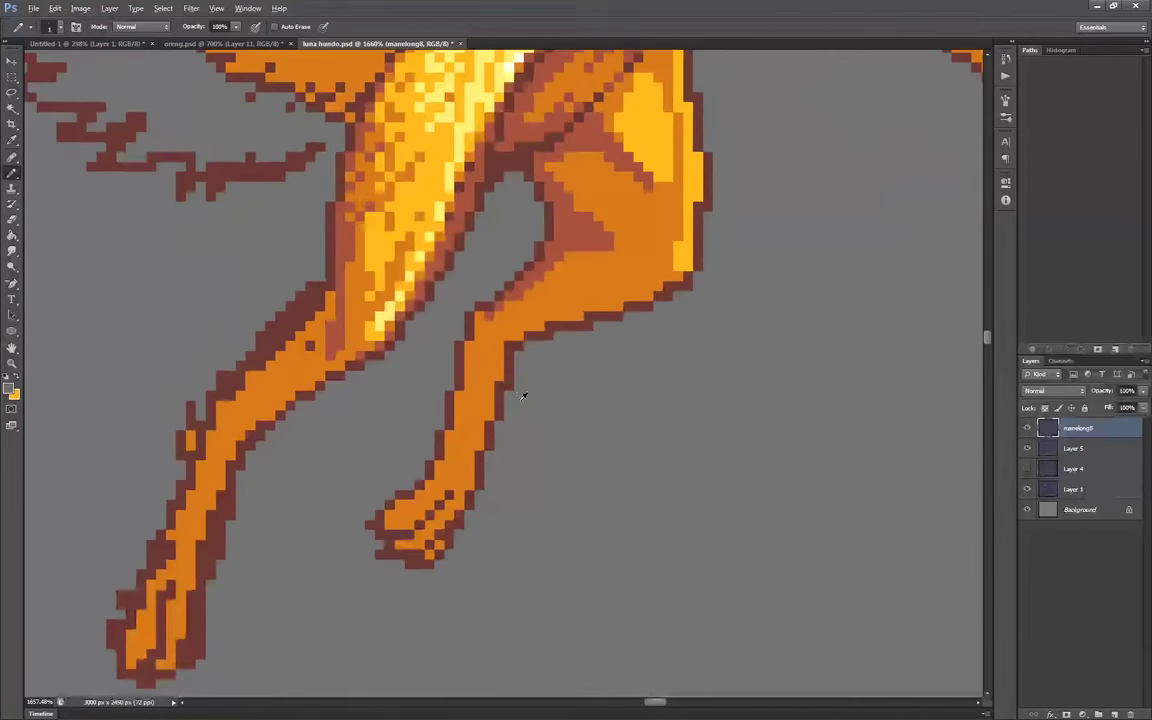
pyautogui.scroll(3, 436, 484)
pyautogui.scroll(-3, 650, 309)
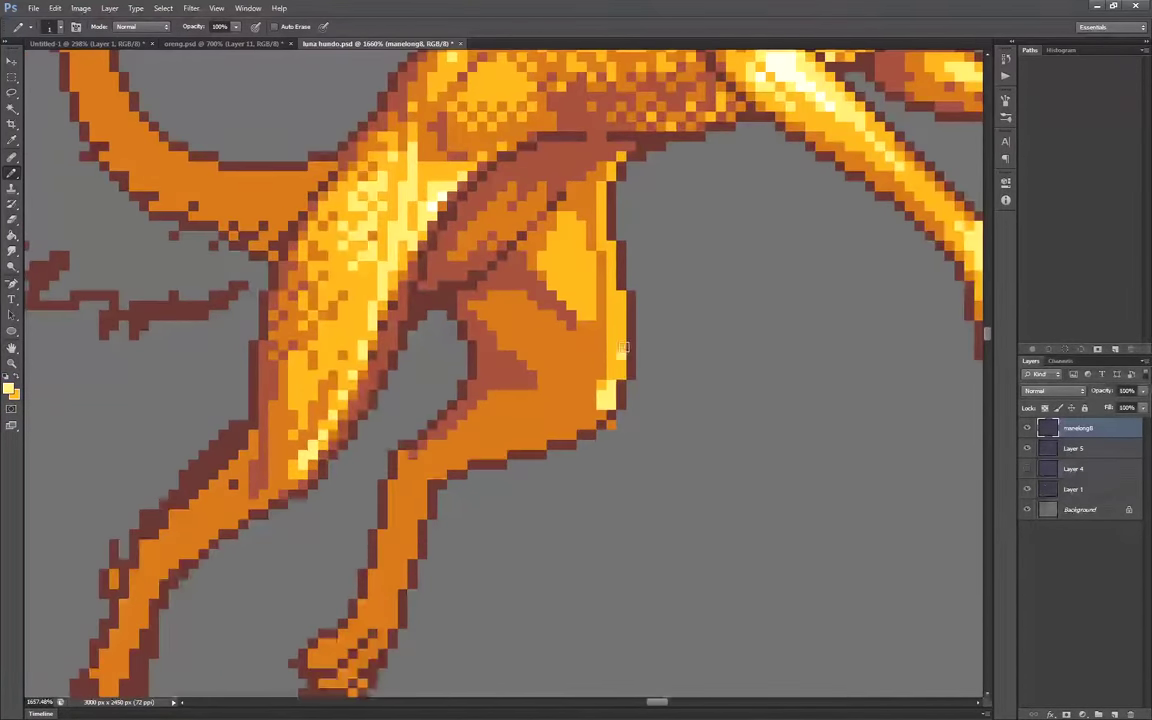
pyautogui.scroll(3, 520, 378)
pyautogui.scroll(-3, 520, 378)
pyautogui.scroll(3, 302, 356)
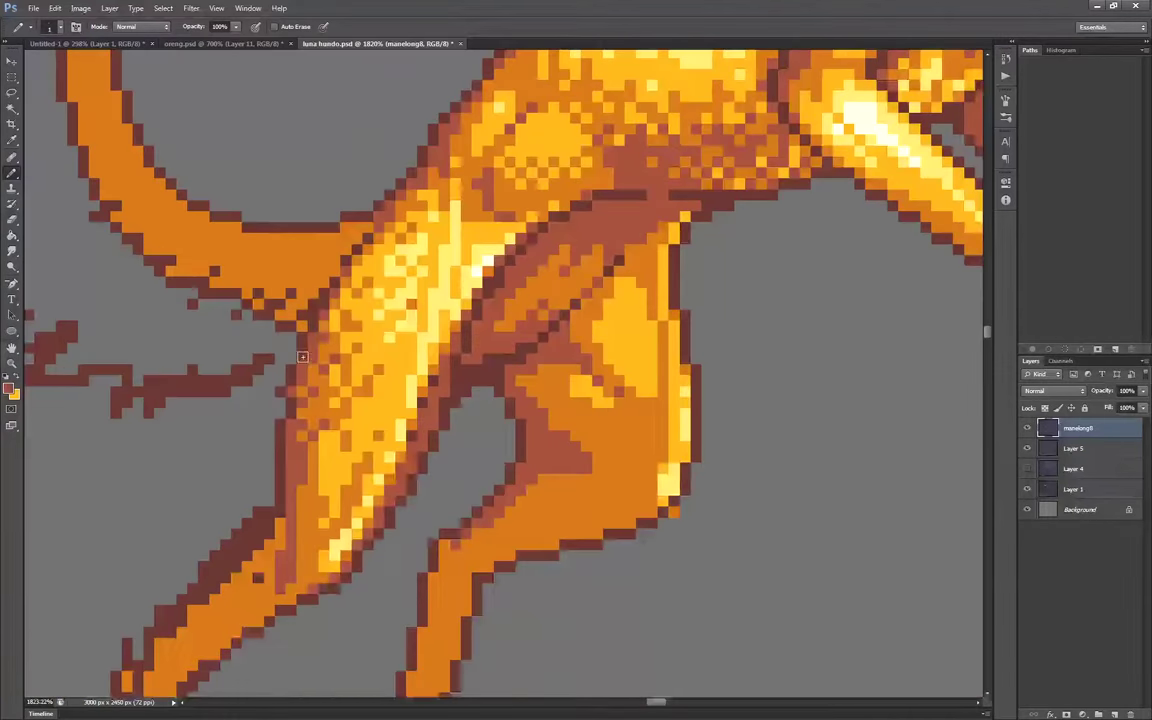
# Roughen the rear outline of the leaping dog's near thigh with red-brown and orange fur tufts
pyautogui.scroll(-2, 270, 449)
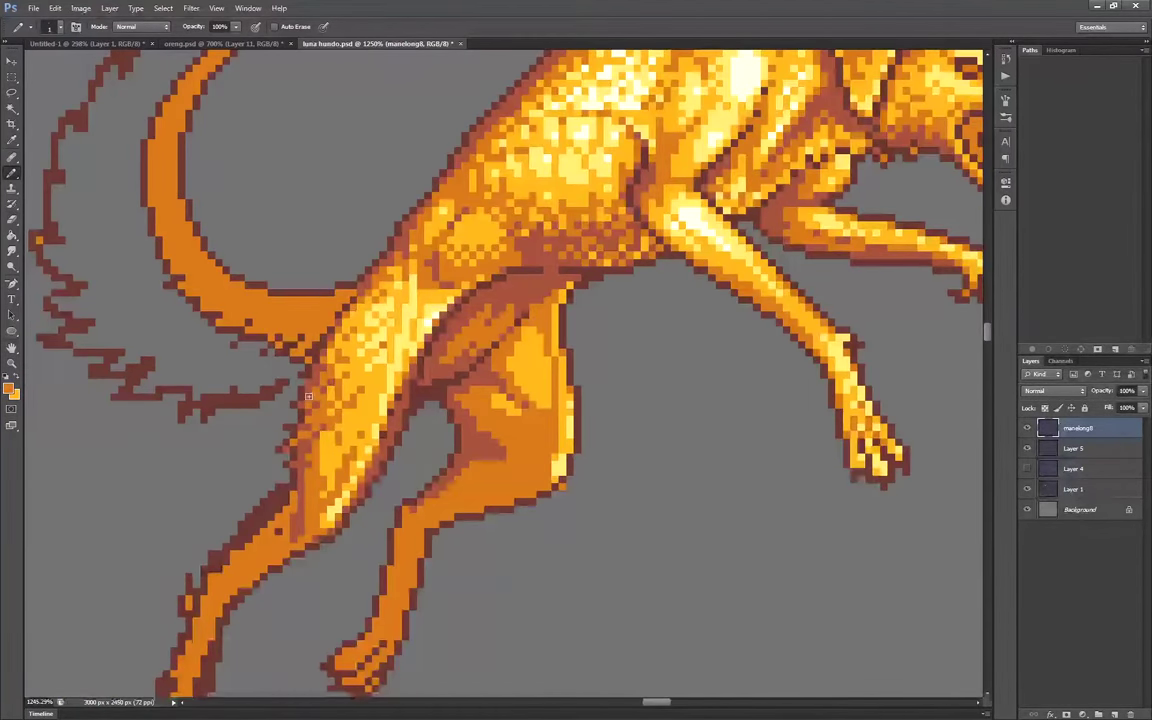
pyautogui.scroll(-3, 308, 396)
pyautogui.scroll(3, 316, 376)
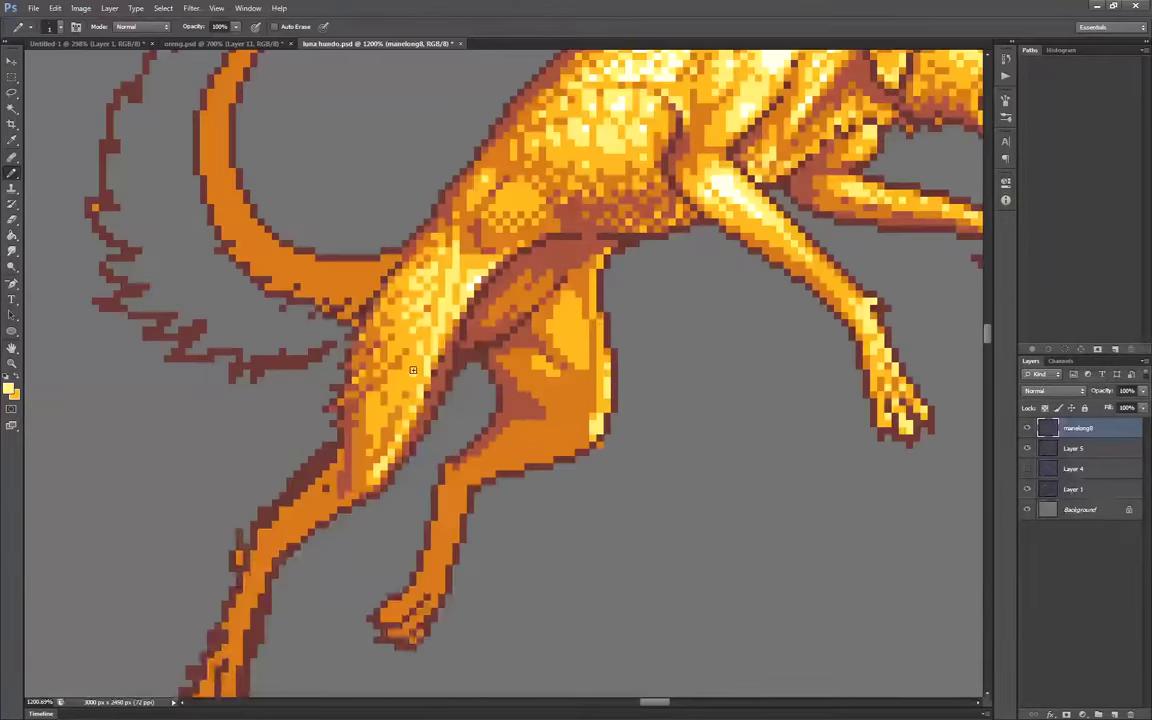
# Paint the leaping dog's near lower hind leg red-brown from the thigh down to the hock
pyautogui.scroll(3, 413, 370)
pyautogui.keyDown('alt'); pyautogui.click(424, 366); pyautogui.keyUp('alt')
pyautogui.moveTo(402, 345); pyautogui.dragTo(330, 436)
pyautogui.moveTo(420, 380); pyautogui.dragTo(312, 472)
pyautogui.scroll(-1, 310, 430)
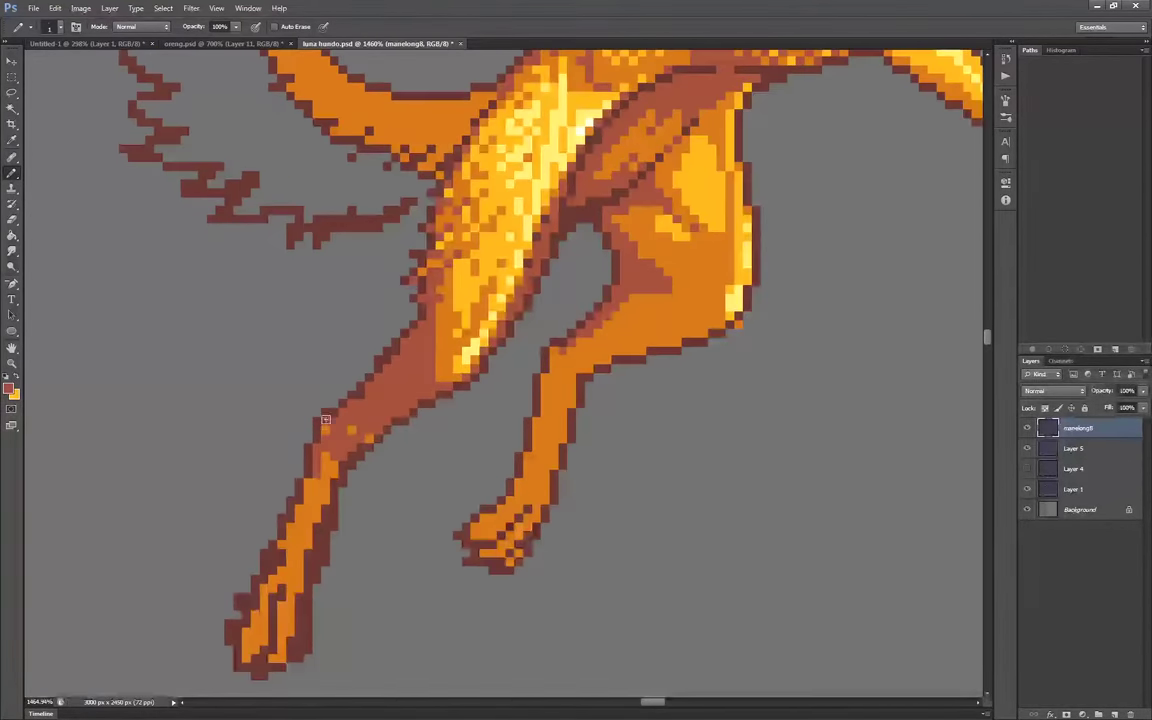
pyautogui.scroll(-3, 285, 600)
# Fill the leaping dog's tail with red-brown and draw an orange stripe along its whole curve
pyautogui.scroll(2, 370, 293)
pyautogui.click(12, 236)
pyautogui.click(200, 300)
pyautogui.click(12, 174)
pyautogui.keyDown('alt'); pyautogui.click(275, 111); pyautogui.keyUp('alt')
pyautogui.moveTo(218, 178)
pyautogui.mouseDown()
pyautogui.moveTo(201, 203)
pyautogui.moveTo(370, 410)
pyautogui.mouseUp()
pyautogui.scroll(1, 340, 388)
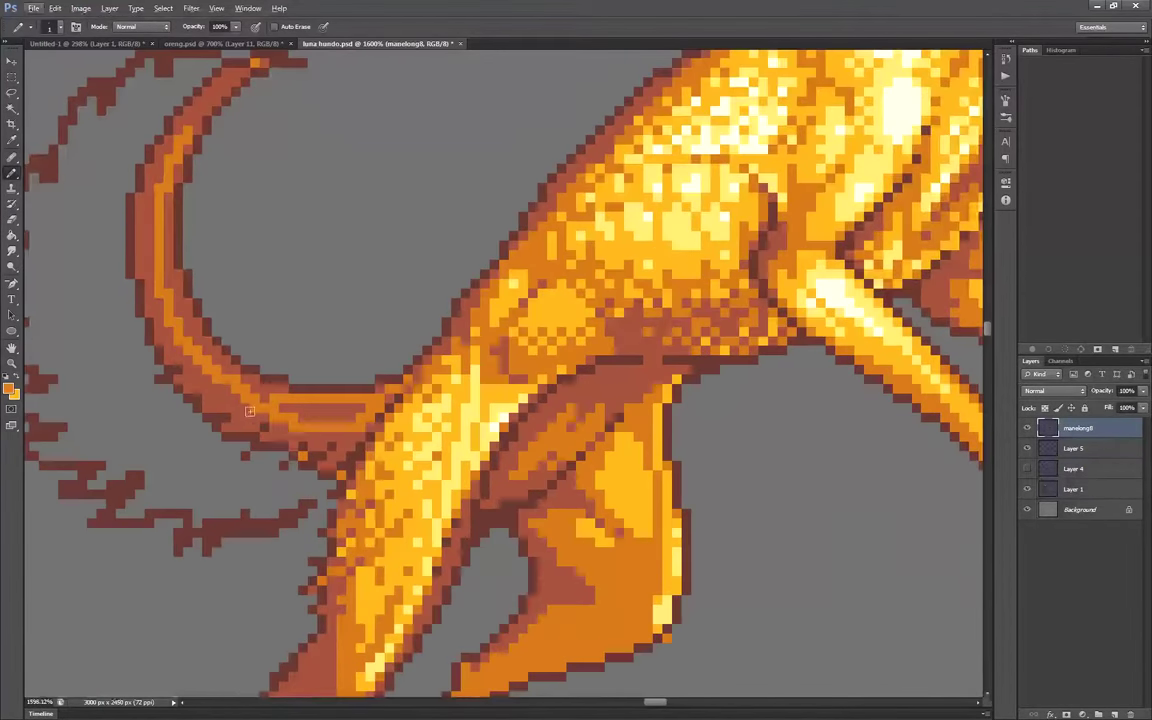
# Widen the tail's orange band, dither it into the red-brown outer edge, and touch up the tail tip
pyautogui.moveTo(250, 411)
pyautogui.mouseDown()
pyautogui.moveTo(190, 376)
pyautogui.moveTo(150, 287)
pyautogui.mouseUp()
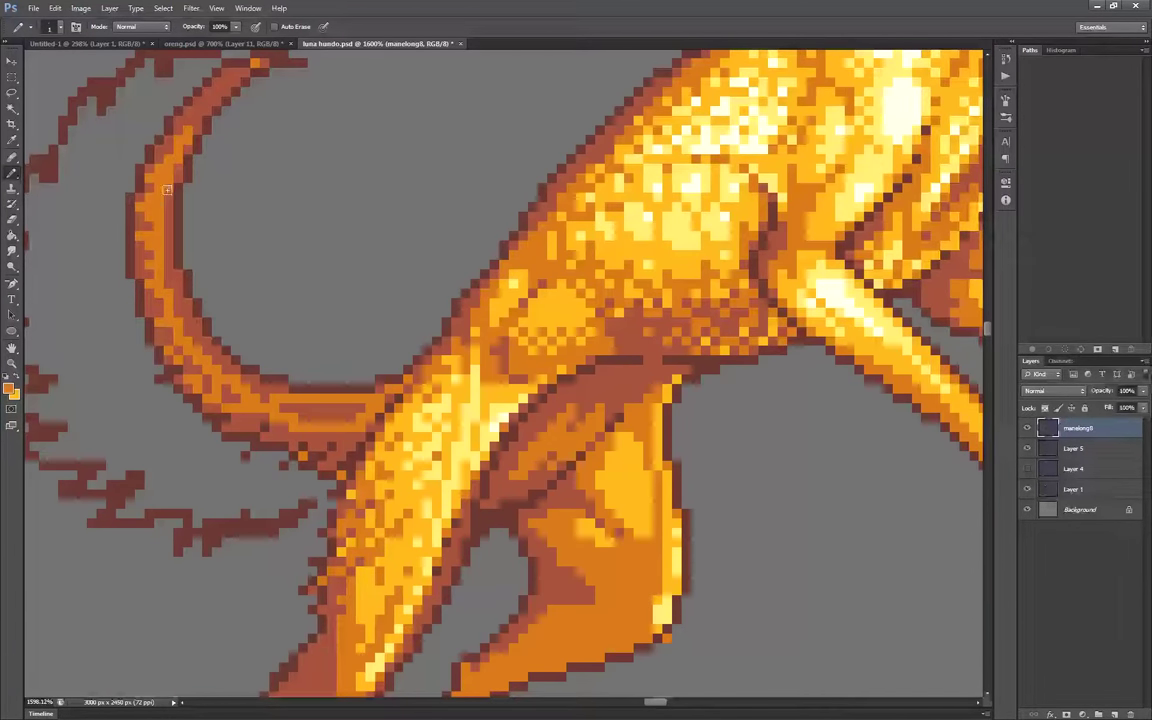
pyautogui.moveTo(167, 190)
pyautogui.mouseDown()
pyautogui.moveTo(168, 306)
pyautogui.moveTo(254, 392)
pyautogui.moveTo(322, 392)
pyautogui.moveTo(300, 408)
pyautogui.mouseUp()
pyautogui.scroll(-4, 360, 409)
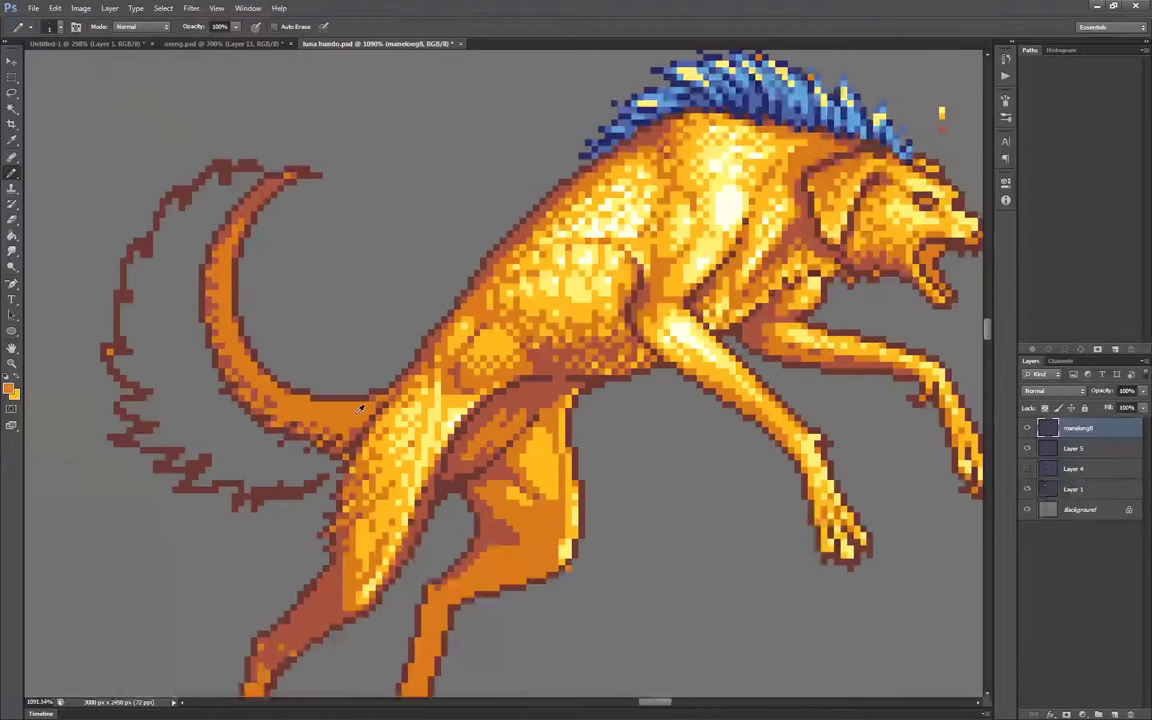
pyautogui.scroll(1, 240, 226)
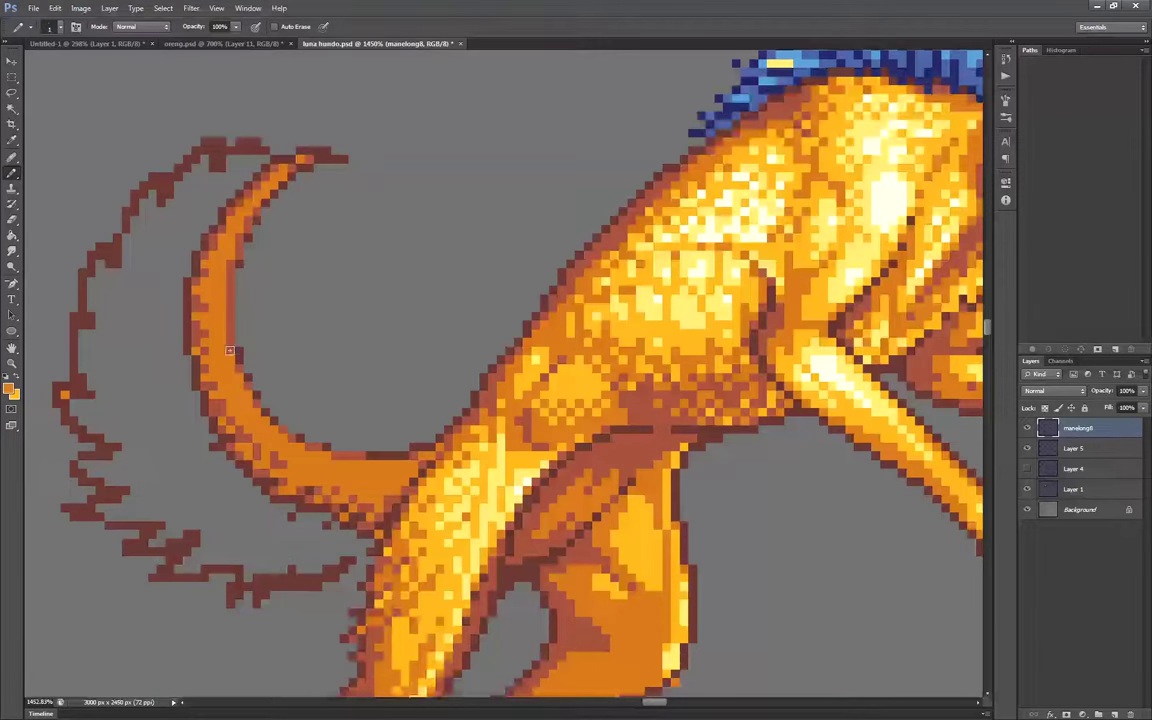
pyautogui.moveTo(294, 175); pyautogui.dragTo(325, 158)
pyautogui.keyDown('alt'); pyautogui.click(296, 162); pyautogui.keyUp('alt')
# Paint a golden-yellow band along the middle of the tail and speckle it into the orange tail base
pyautogui.scroll(-3, 296, 165)
pyautogui.keyDown('alt'); pyautogui.click(412, 415); pyautogui.keyUp('alt')
pyautogui.scroll(4, 412, 415)
pyautogui.moveTo(260, 381)
pyautogui.mouseDown()
pyautogui.moveTo(164, 160)
pyautogui.moveTo(189, 98)
pyautogui.mouseUp()
pyautogui.scroll(2, 155, 216)
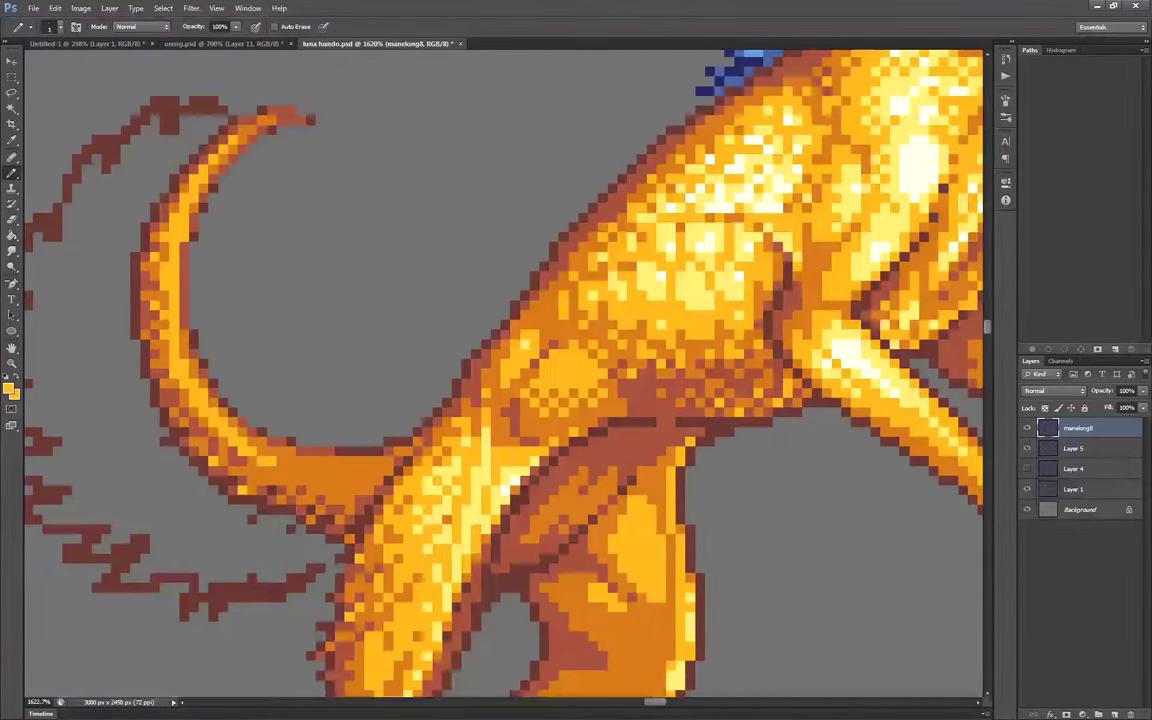
pyautogui.moveTo(262, 452); pyautogui.dragTo(286, 462)
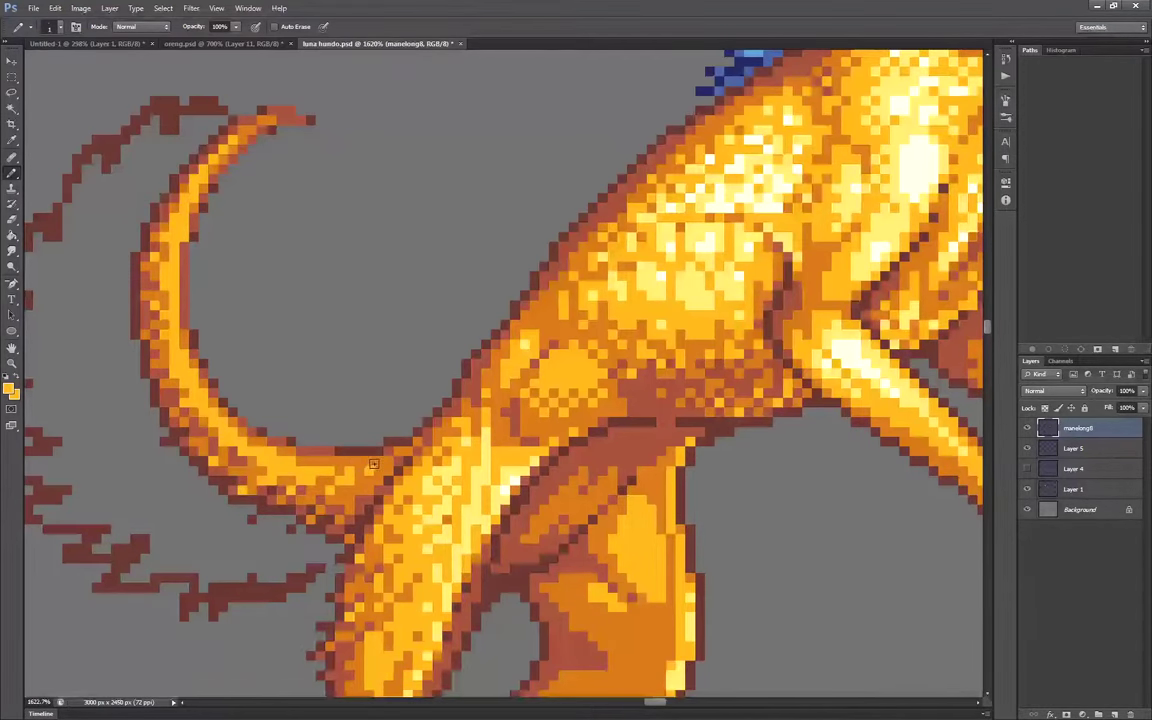
# Add pale-yellow highlight pixels along the inner part of the tail's curve
pyautogui.scroll(-3, 212, 330)
pyautogui.scroll(2, 172, 298)
pyautogui.keyDown('alt'); pyautogui.click(178, 286); pyautogui.keyUp('alt')
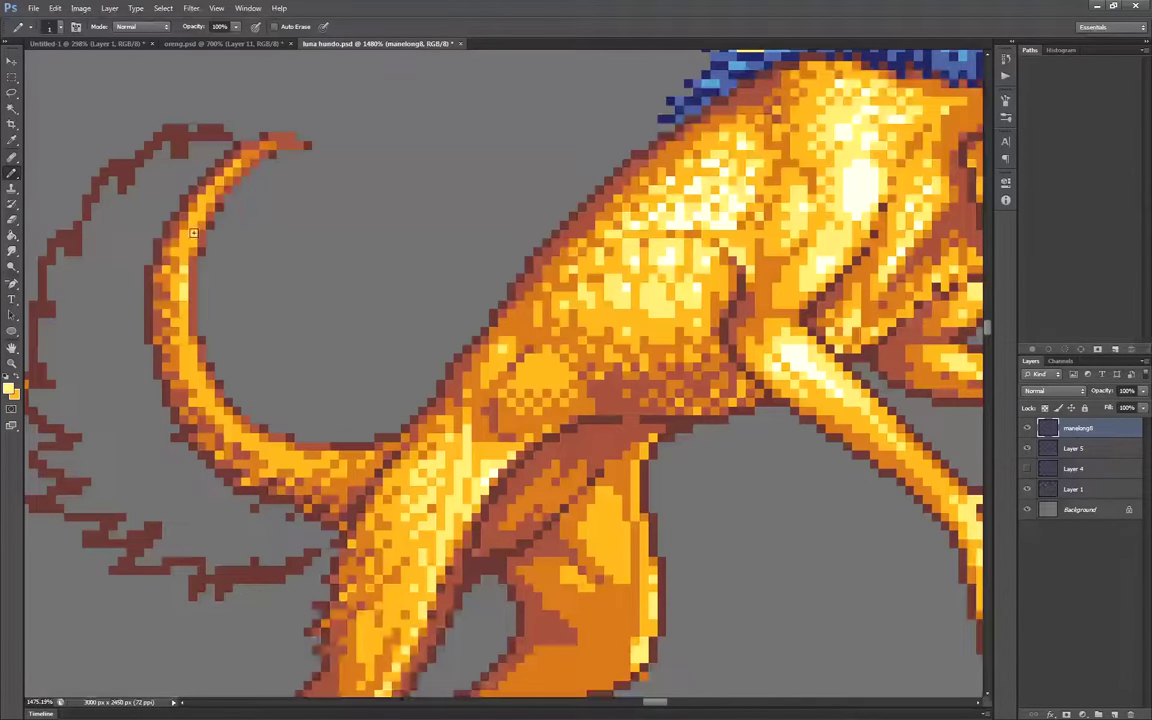
pyautogui.scroll(-5, 326, 270)
pyautogui.scroll(2, 328, 266)
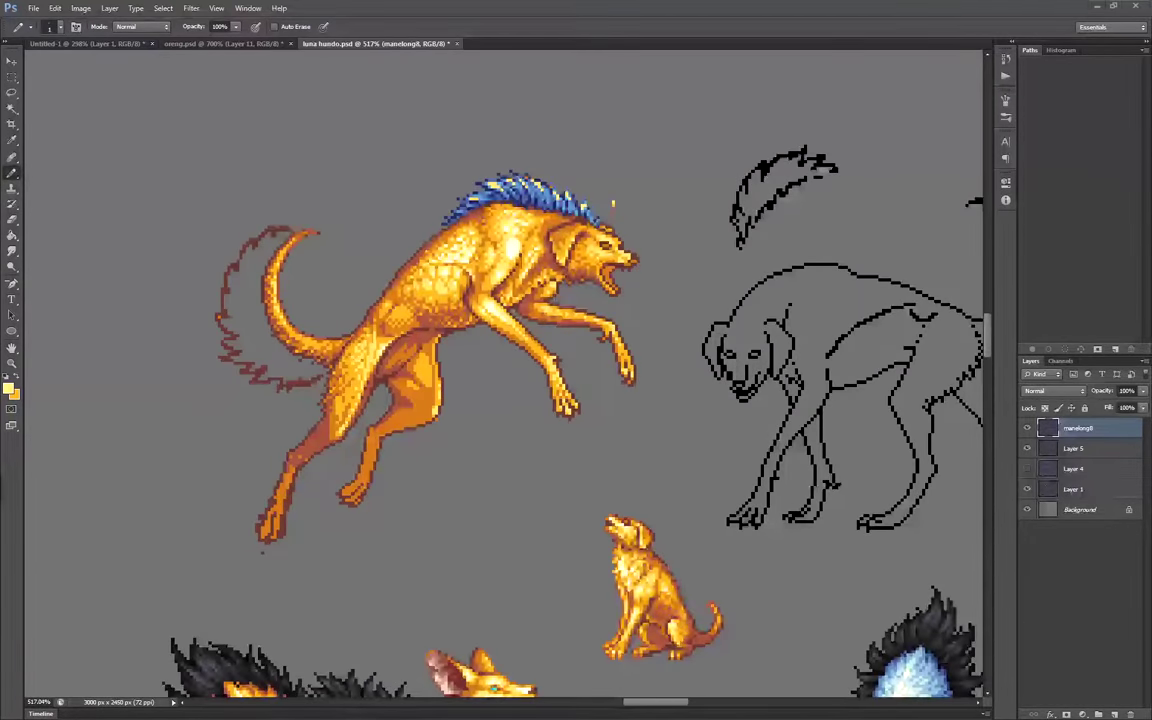
# Blend golden and orange pixels into the leaping dog's neck just below the blue mane
pyautogui.scroll(5, 500, 192)
pyautogui.scroll(2, 582, 335)
pyautogui.keyDown('alt'); pyautogui.click(574, 334); pyautogui.keyUp('alt')
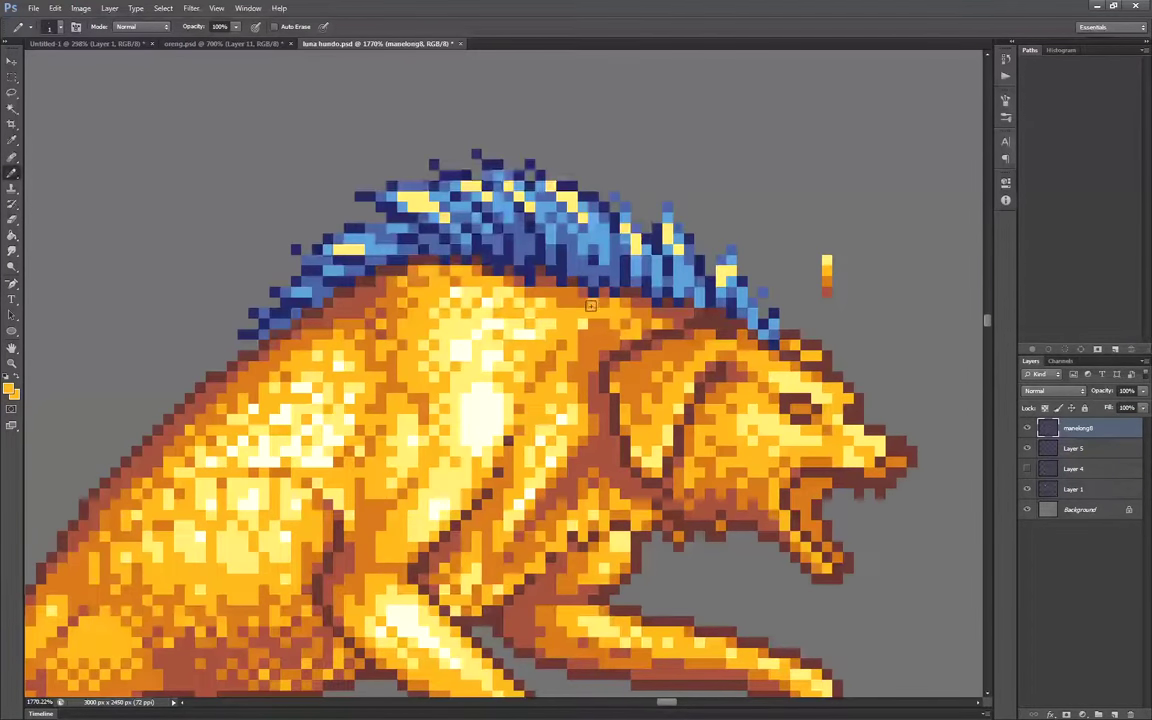
pyautogui.click(518, 330)
pyautogui.keyDown('alt'); pyautogui.click(528, 303); pyautogui.keyUp('alt')
pyautogui.click(534, 330)
pyautogui.click(528, 320)
pyautogui.keyDown('alt'); pyautogui.click(540, 320); pyautogui.keyUp('alt')
pyautogui.click(534, 340)
pyautogui.keyDown('alt'); pyautogui.click(542, 394); pyautogui.keyUp('alt')
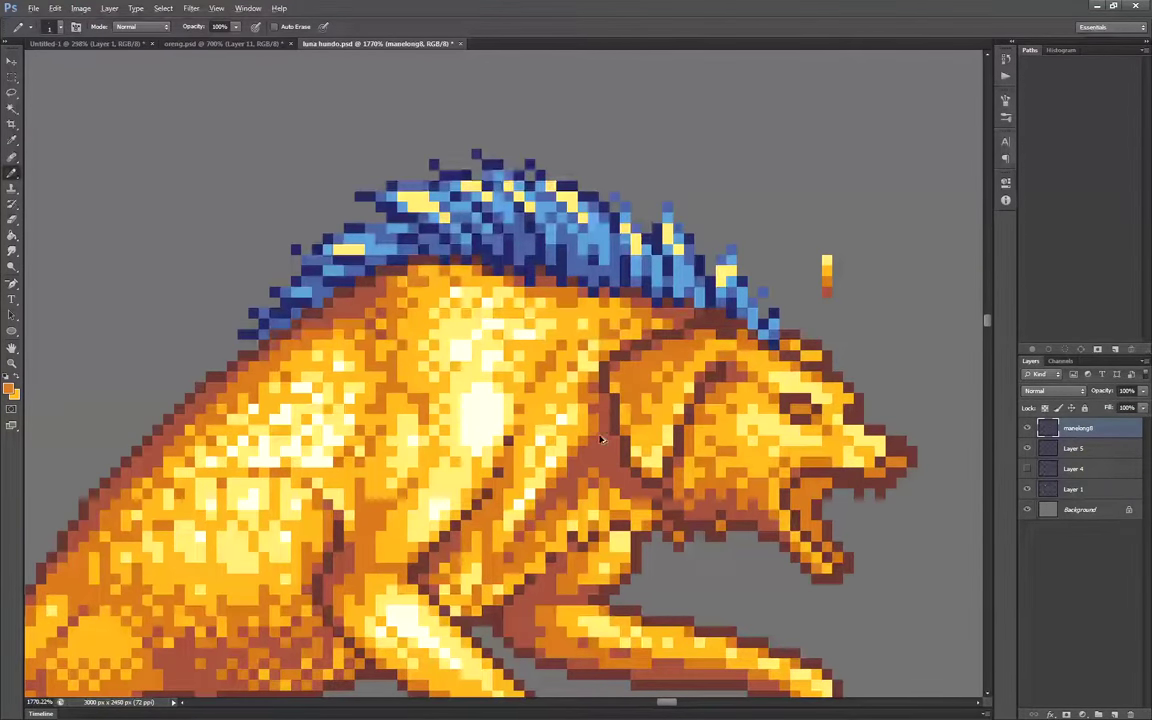
# Lighten the neck behind the ear with golden pixels and paint golden and pale-yellow tones on the ear
pyautogui.scroll(-4, 634, 320)
pyautogui.scroll(4, 686, 352)
pyautogui.keyDown('alt'); pyautogui.click(574, 334); pyautogui.keyUp('alt')
pyautogui.moveTo(550, 330); pyautogui.dragTo(578, 314)
pyautogui.keyDown('alt'); pyautogui.click(588, 322); pyautogui.keyUp('alt')
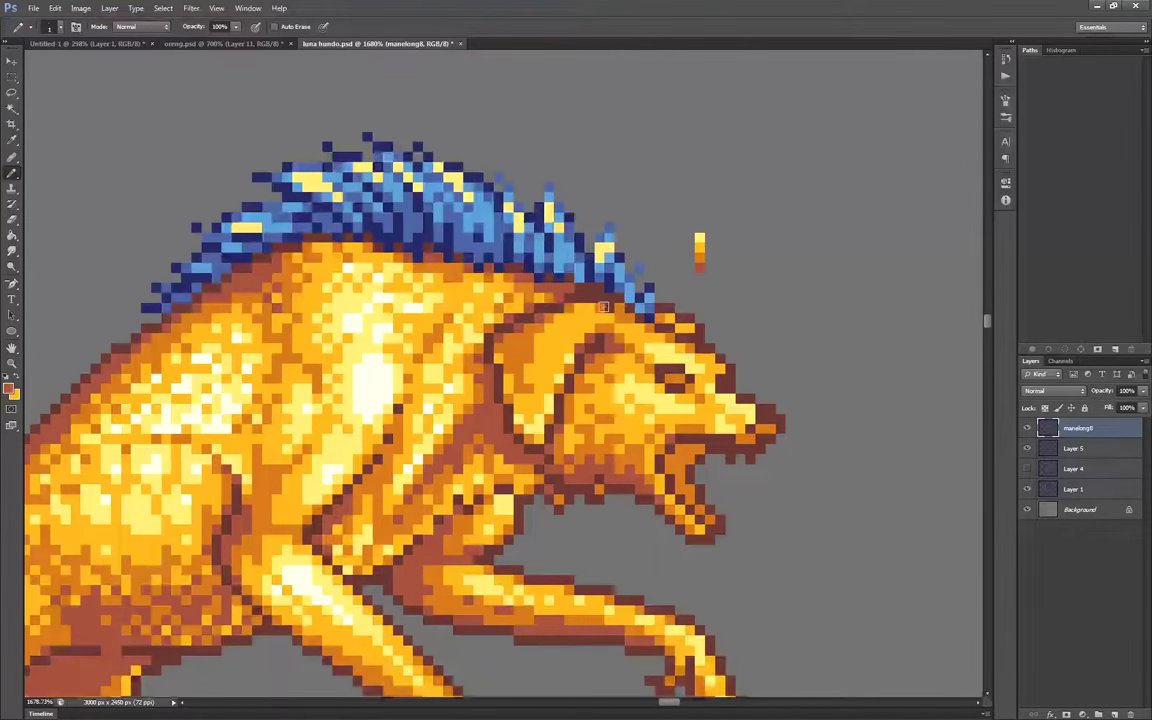
pyautogui.scroll(-3, 569, 355)
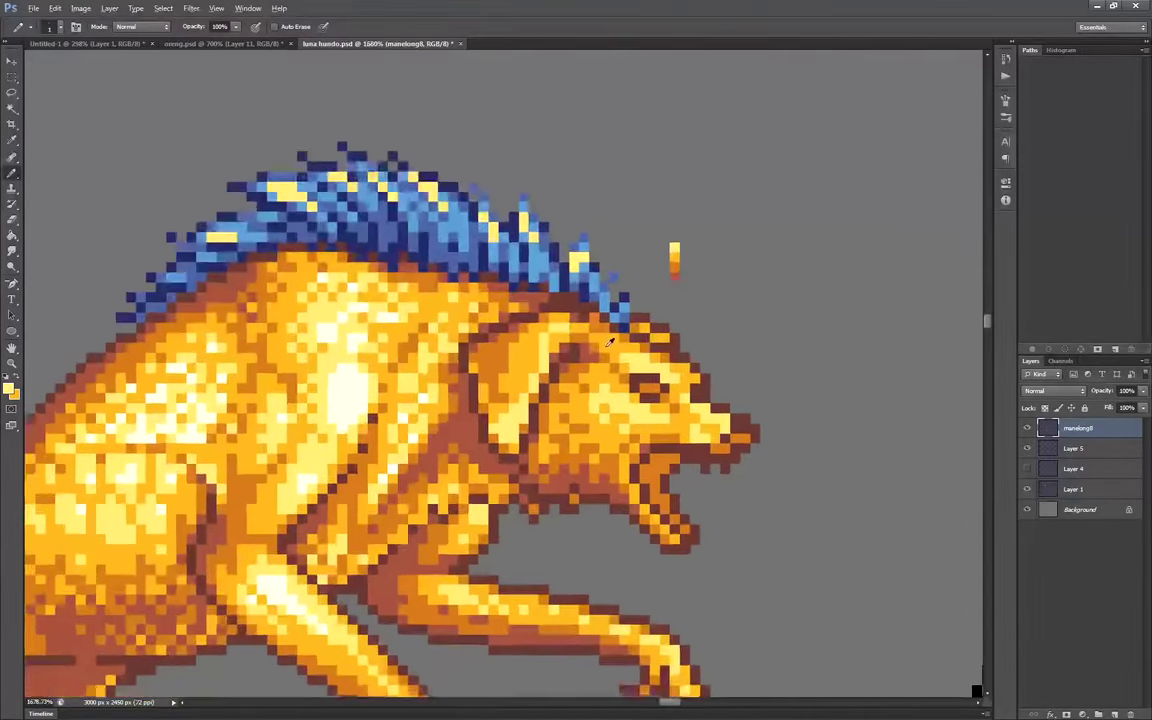
pyautogui.scroll(2, 477, 411)
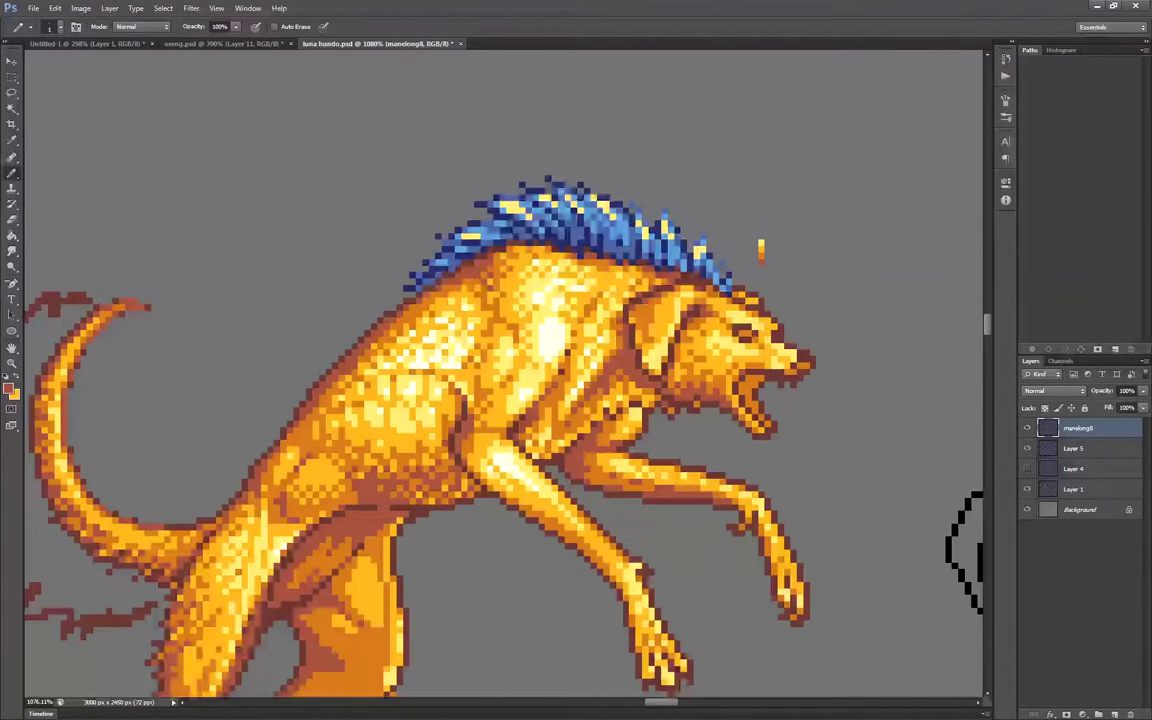
# Soften the dark lines on the leaping dog's chest with orange tones and refine the outline under its throat
pyautogui.scroll(-2, 526, 315)
pyautogui.scroll(3, 631, 390)
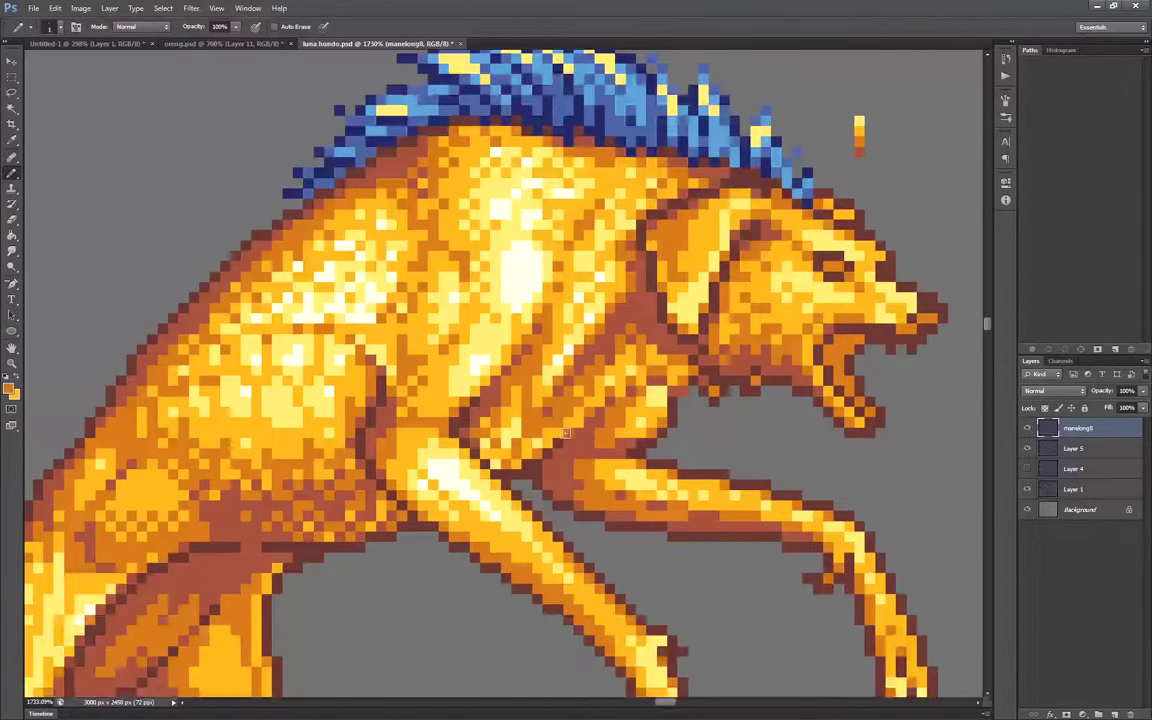
pyautogui.scroll(-2, 565, 433)
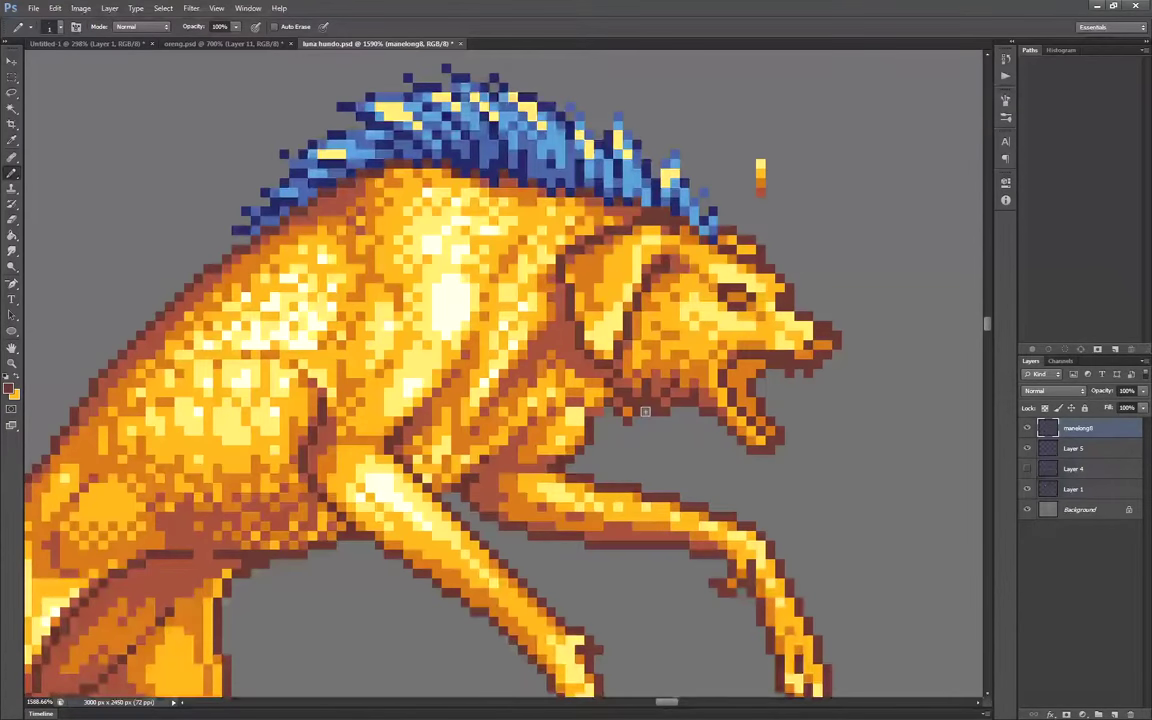
pyautogui.scroll(-2, 645, 411)
pyautogui.scroll(1, 597, 298)
pyautogui.scroll(-1, 597, 298)
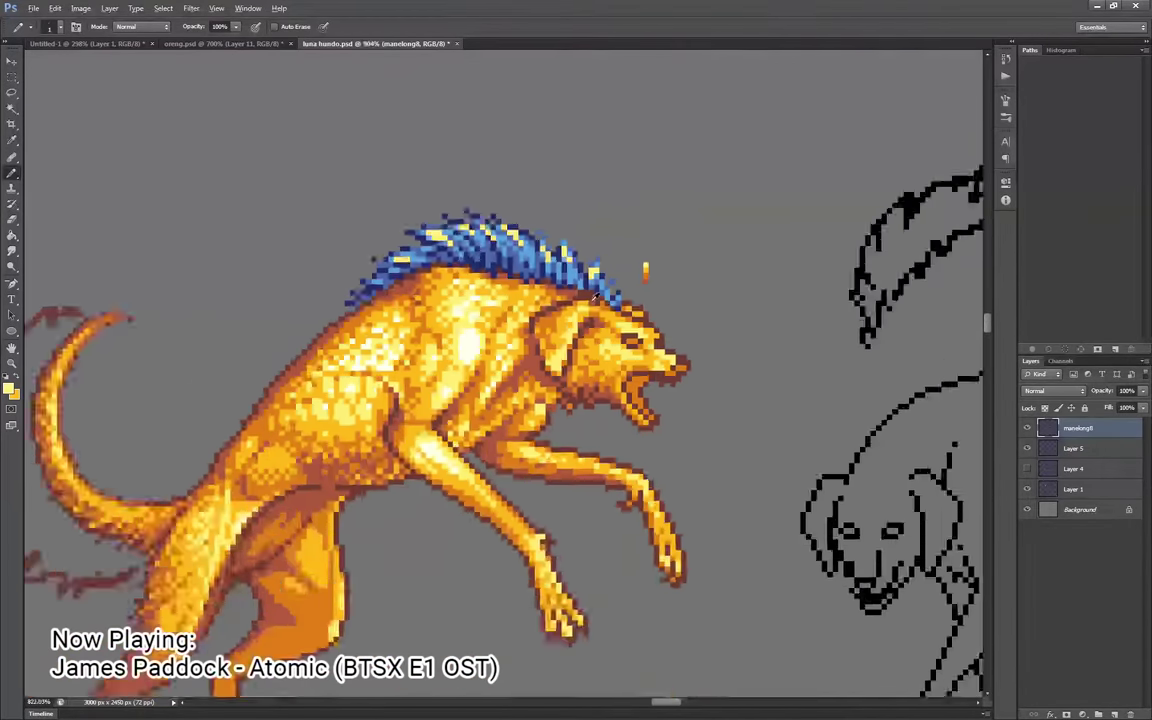
pyautogui.scroll(-2, 597, 298)
pyautogui.scroll(3, 472, 355)
pyautogui.scroll(-3, 588, 393)
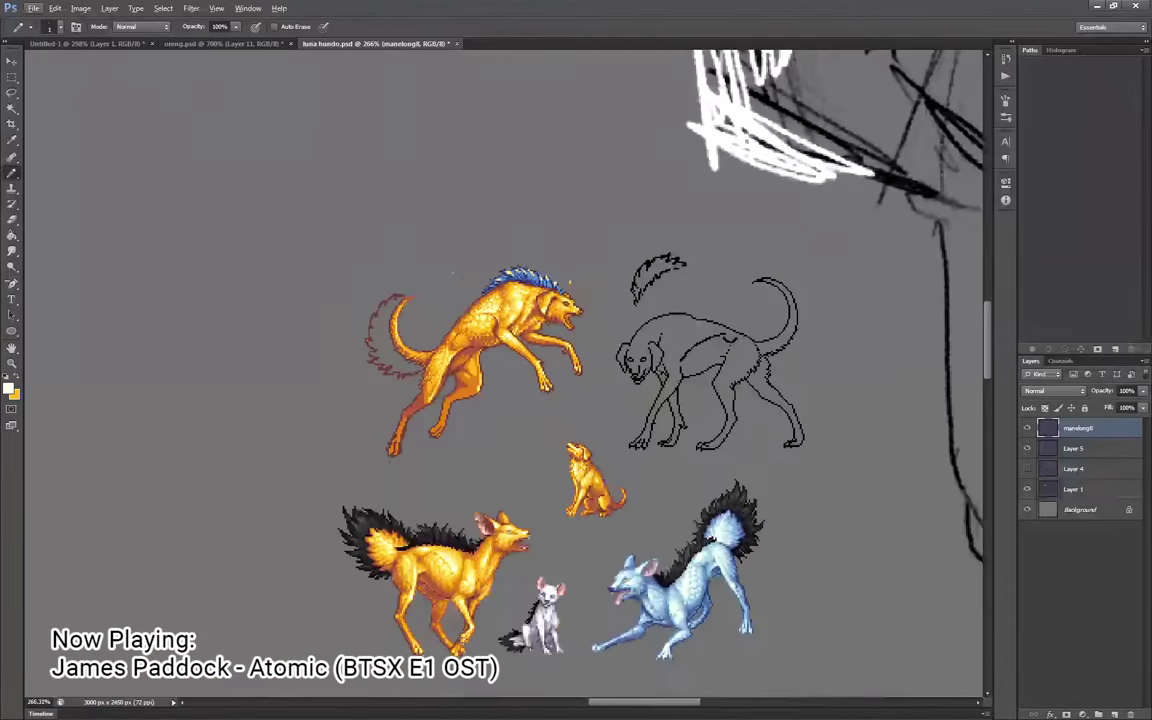
# Reshape the far thigh's lower shadow into a red-brown diagonal band with an orange patch behind it
pyautogui.scroll(4, 483, 390)
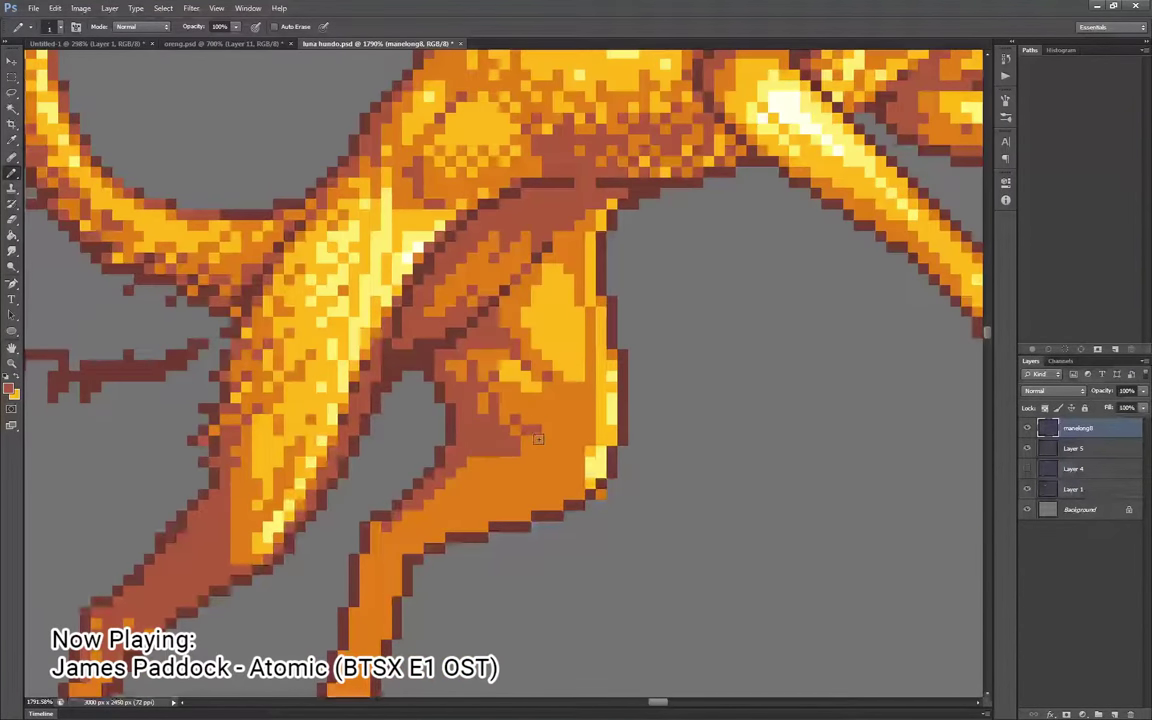
pyautogui.moveTo(538, 439); pyautogui.dragTo(536, 460)
pyautogui.keyDown('alt'); pyautogui.click(515, 475); pyautogui.keyUp('alt')
pyautogui.moveTo(514, 450)
pyautogui.mouseDown()
pyautogui.moveTo(475, 454)
pyautogui.moveTo(398, 524)
pyautogui.mouseUp()
pyautogui.keyDown('alt'); pyautogui.click(530, 450); pyautogui.keyUp('alt')
pyautogui.keyDown('alt'); pyautogui.click(500, 495); pyautogui.keyUp('alt')
pyautogui.moveTo(500, 440); pyautogui.dragTo(401, 517)
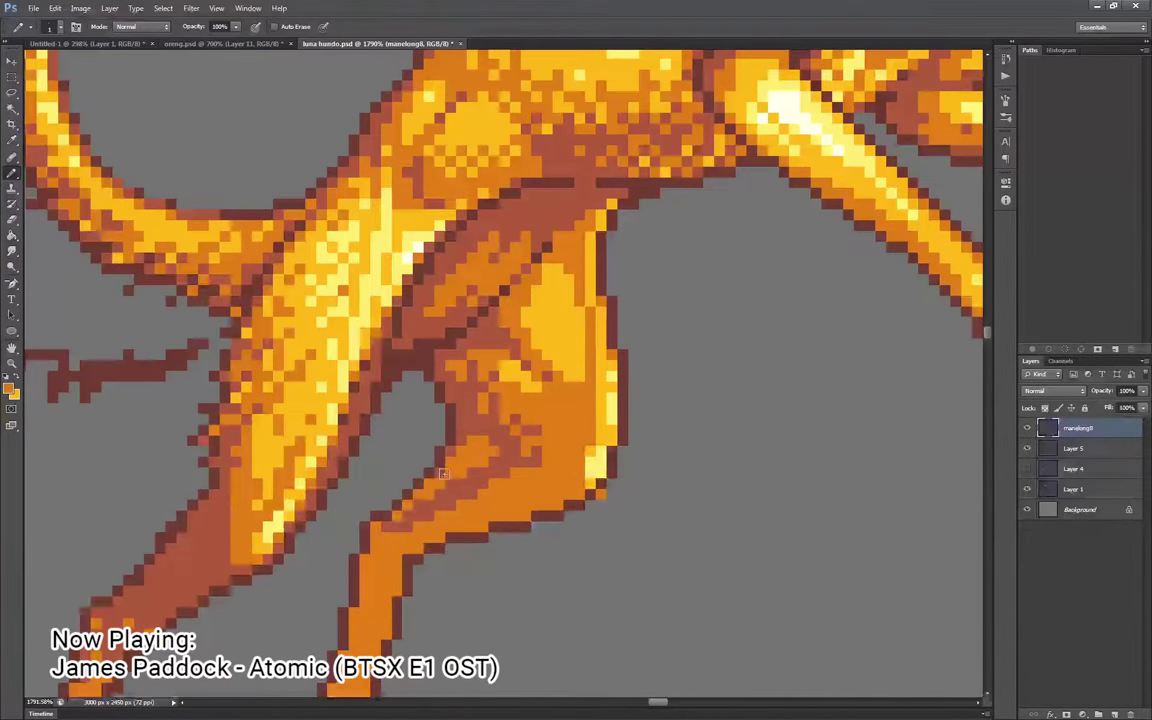
# Shade the far lower hind leg's rear edge red-brown and dither golden, orange and red-brown pixels into the rear thigh
pyautogui.scroll(-2, 443, 473)
pyautogui.scroll(3, 565, 251)
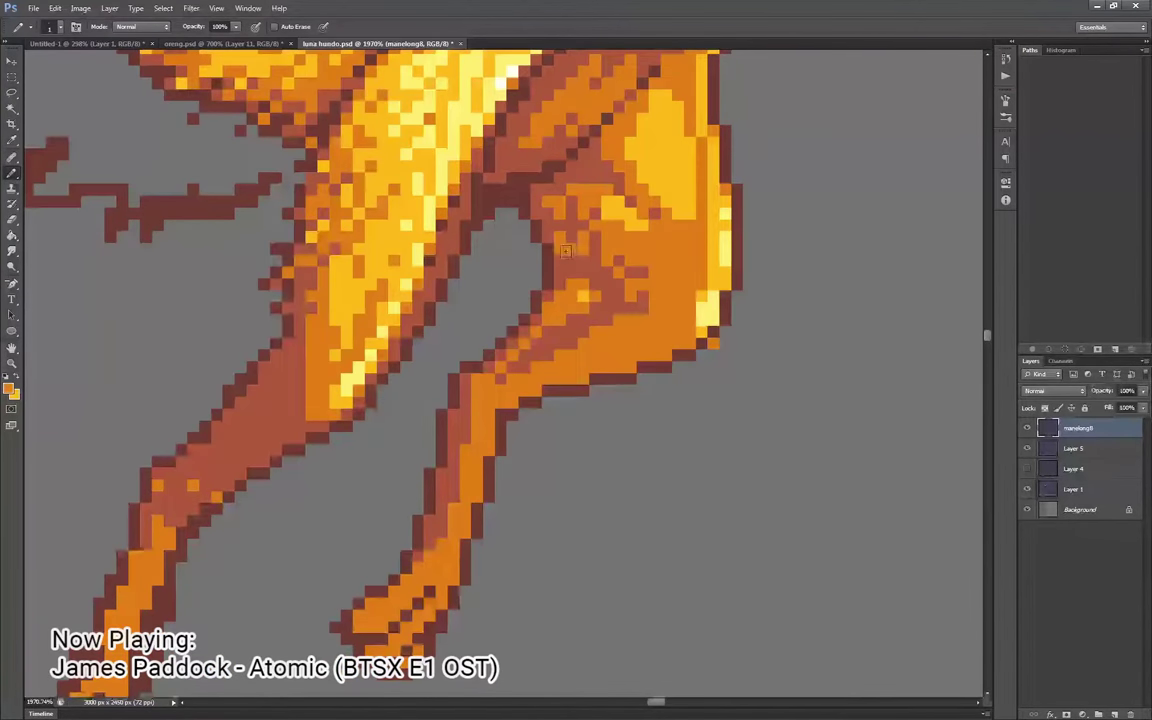
pyautogui.scroll(-1, 565, 251)
pyautogui.click(606, 303)
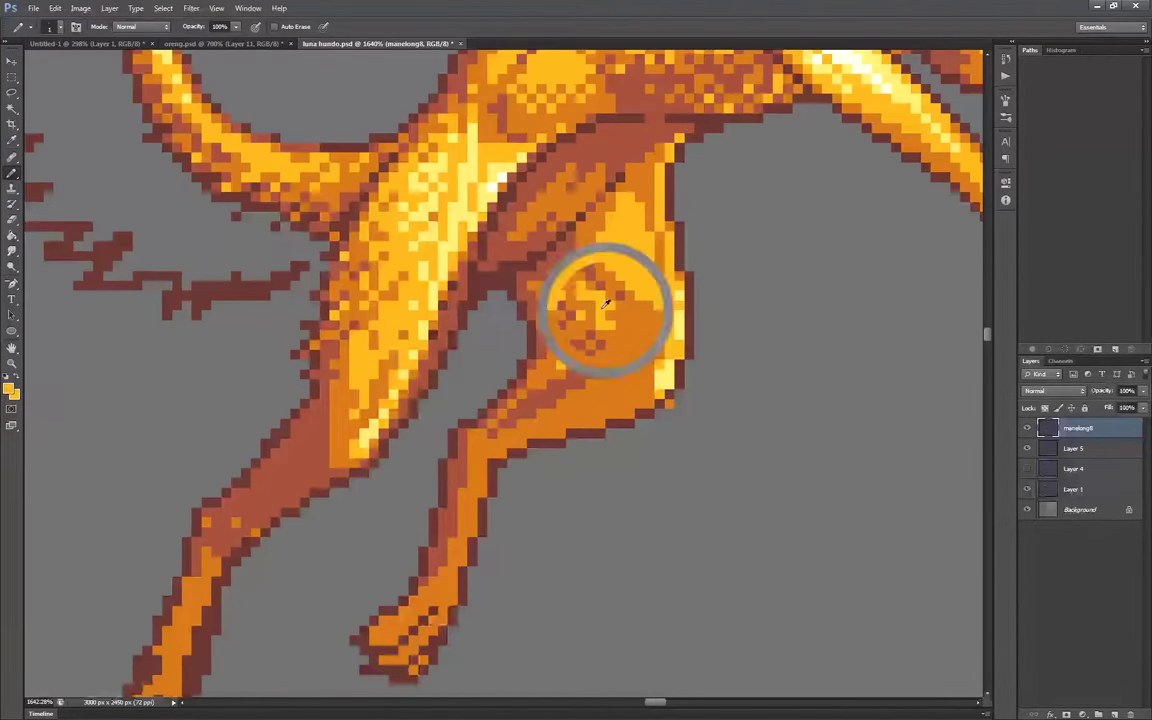
pyautogui.keyDown('alt'); pyautogui.click(509, 280); pyautogui.keyUp('alt')
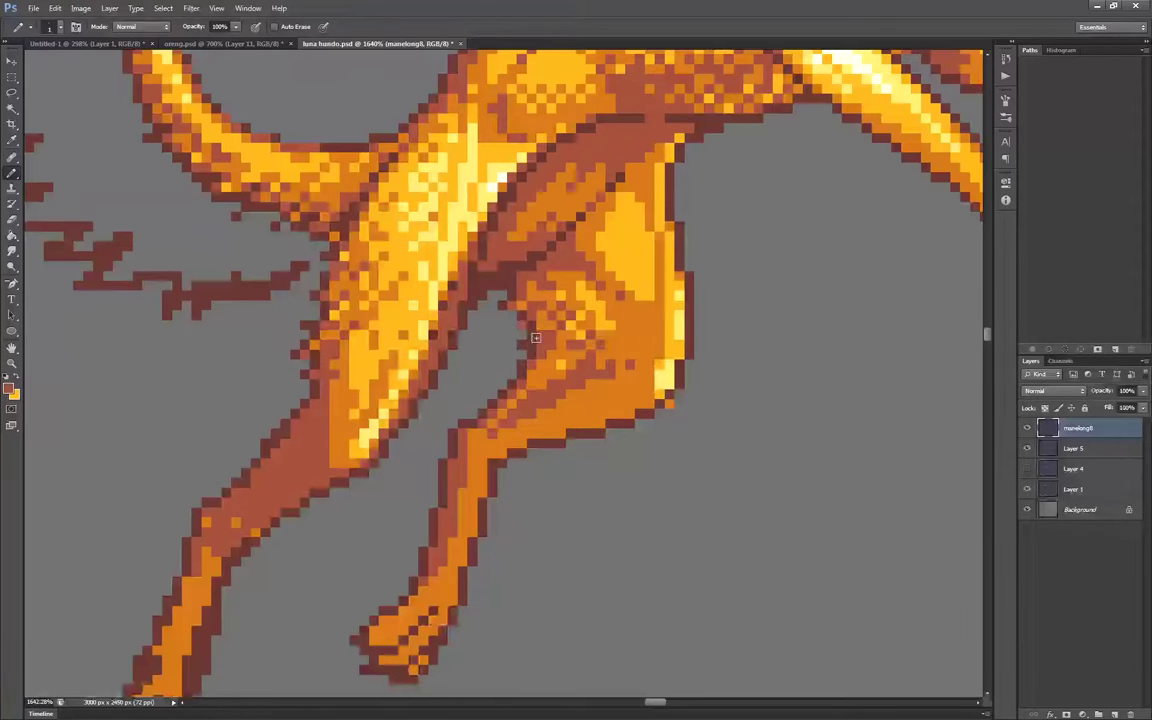
pyautogui.scroll(-4, 536, 338)
pyautogui.scroll(3, 568, 388)
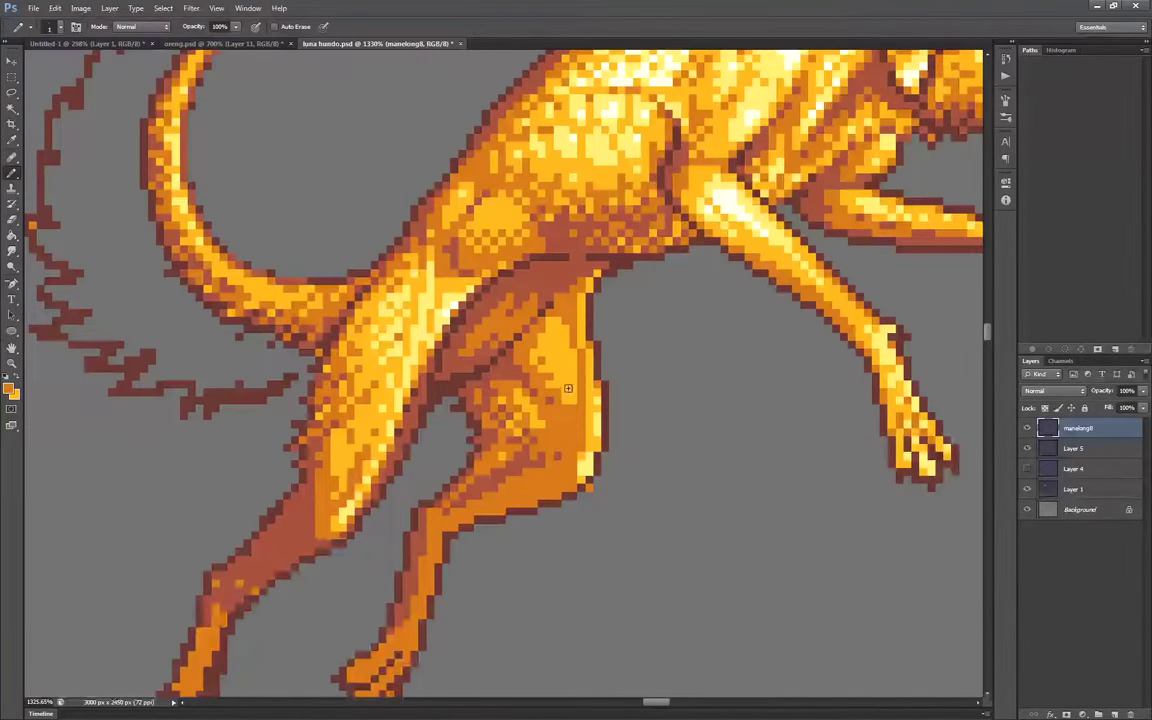
# Extend the far thigh's golden patch and paint a golden highlight along its underside from the knee to the lower leg
pyautogui.keyDown('alt'); pyautogui.click(442, 350); pyautogui.keyUp('alt')
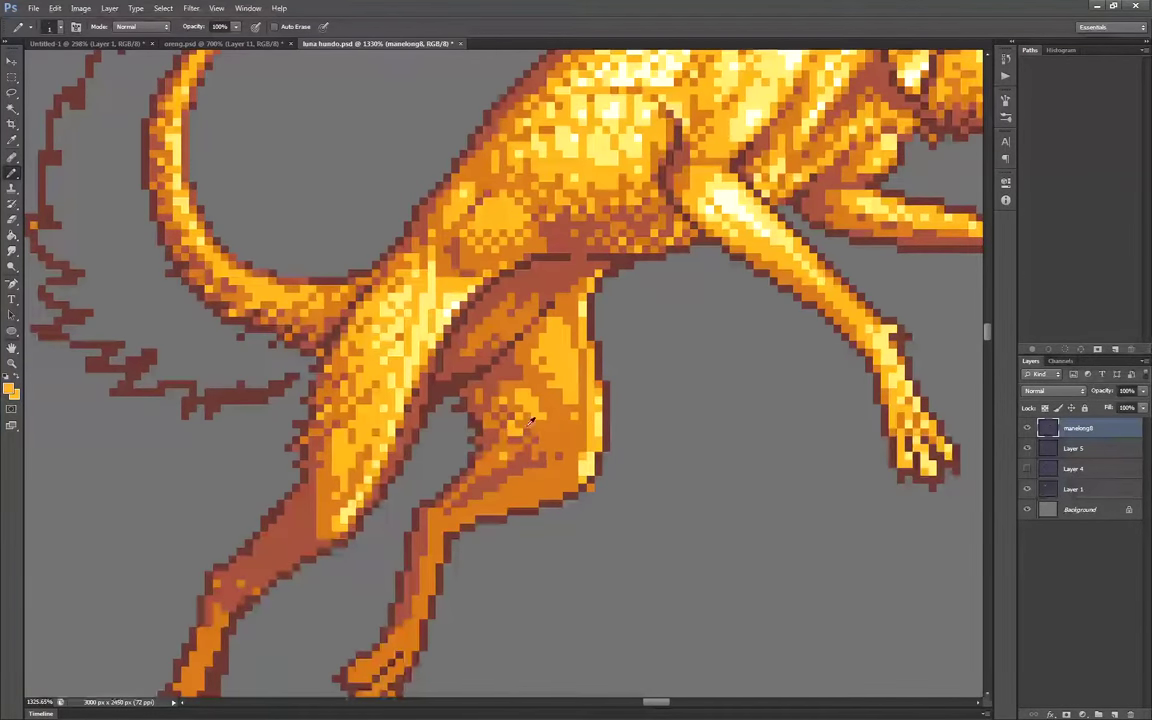
pyautogui.scroll(-4, 519, 383)
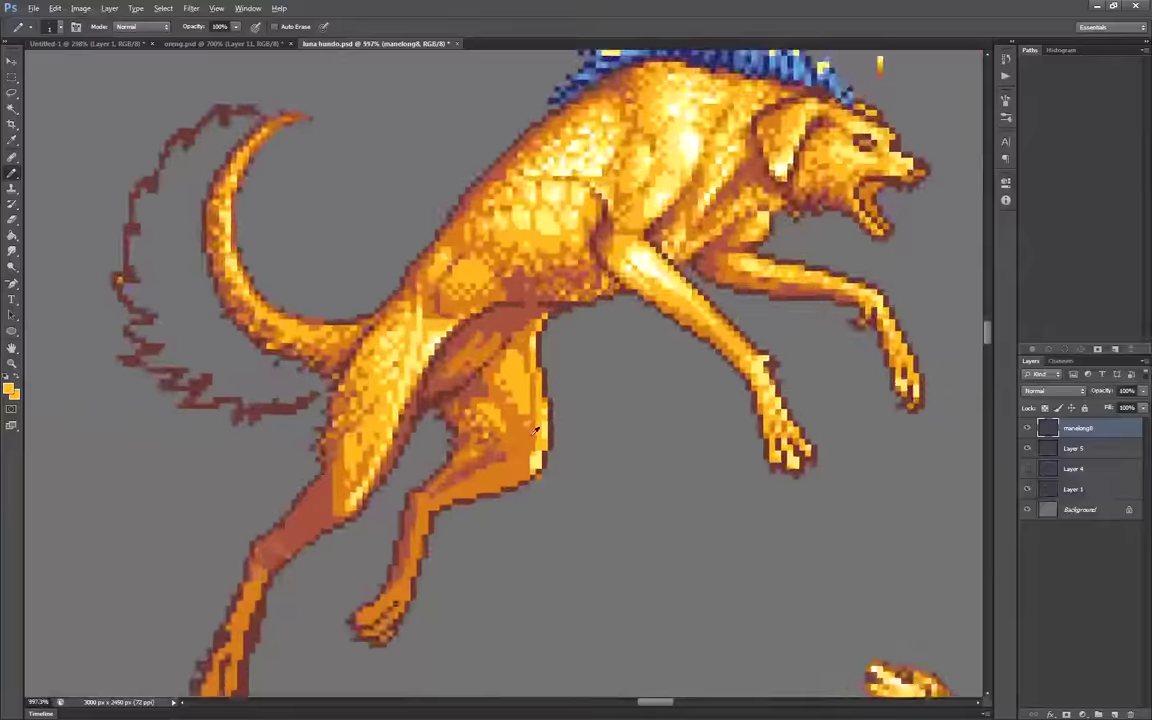
pyautogui.scroll(4, 432, 497)
pyautogui.scroll(-4, 492, 477)
pyautogui.scroll(4, 492, 477)
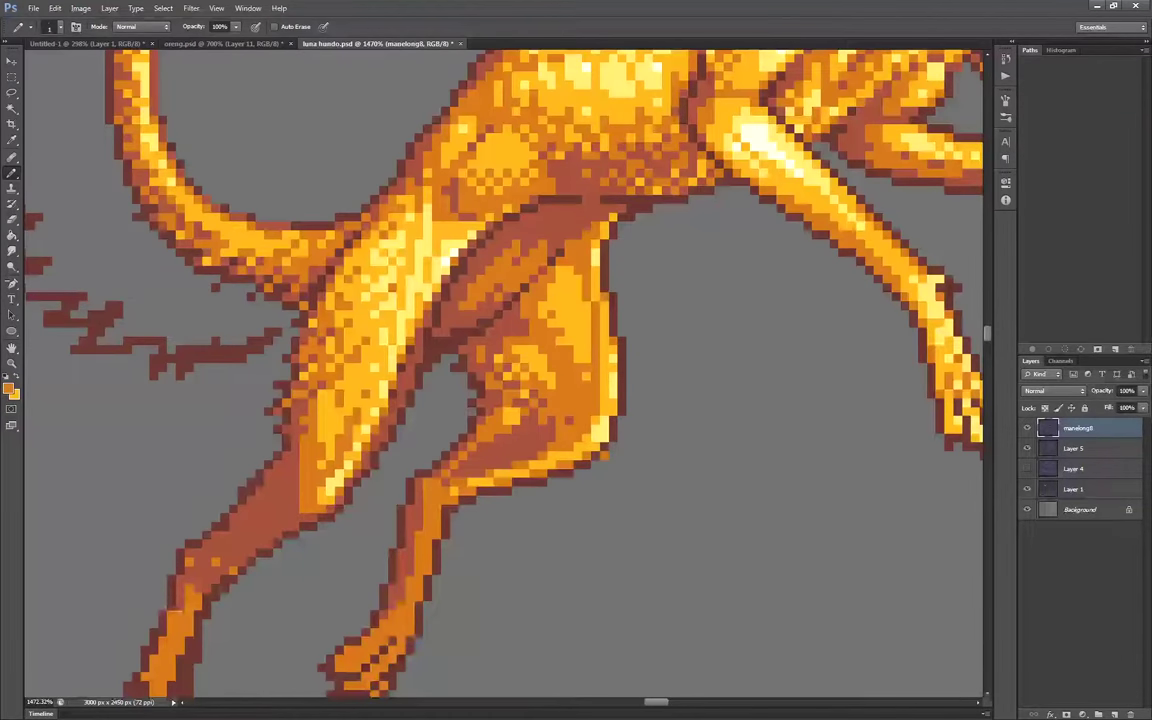
pyautogui.scroll(-4, 565, 405)
pyautogui.scroll(3, 538, 397)
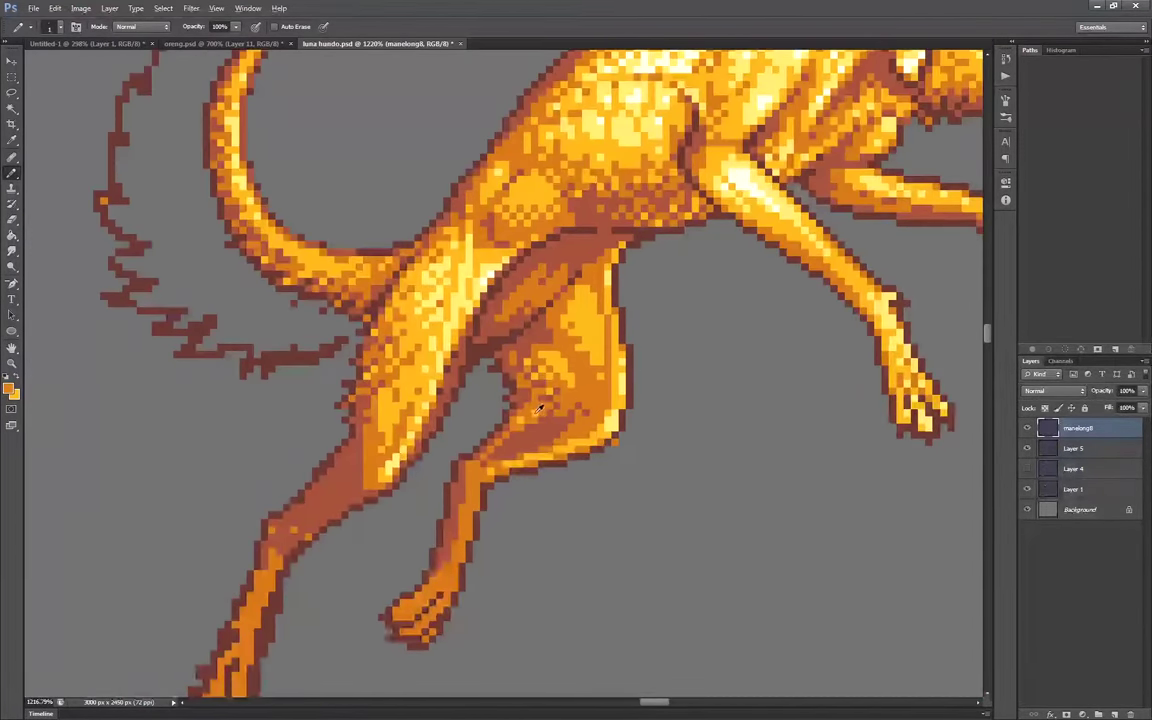
# Dither orange and red-brown pixels along the upper edge of the far thigh's lower shadow
pyautogui.scroll(-5, 540, 408)
pyautogui.scroll(4, 600, 410)
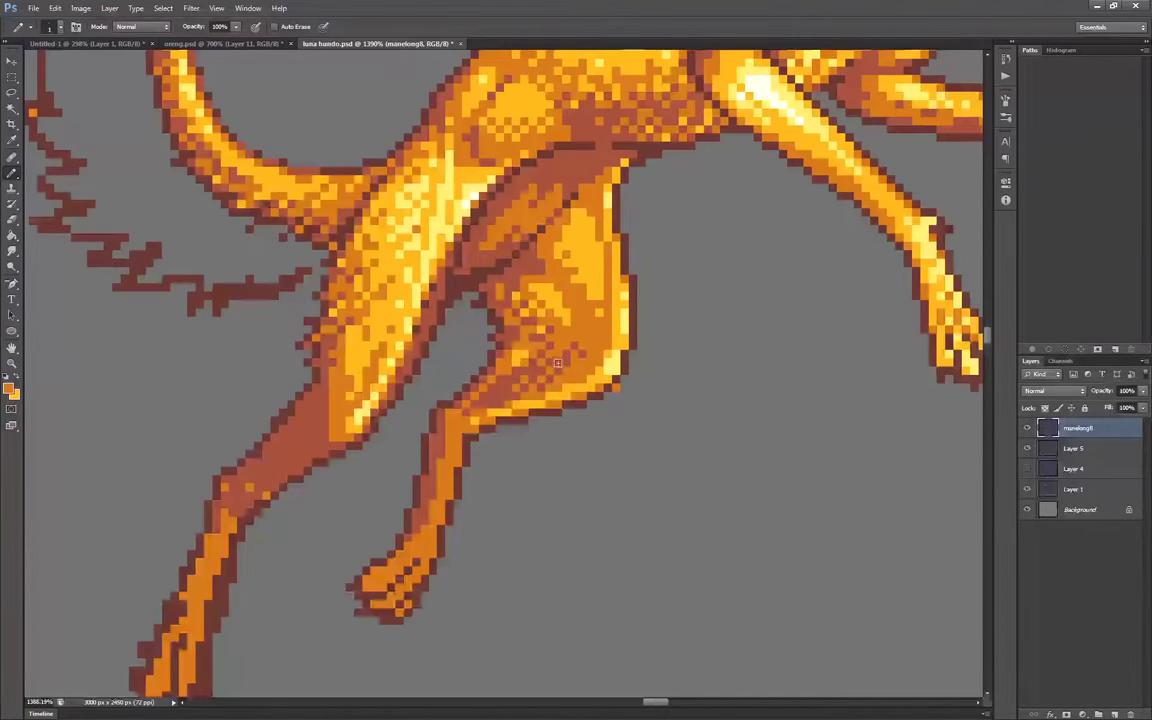
pyautogui.scroll(-4, 557, 363)
pyautogui.scroll(4, 606, 356)
# Add dark-brown accents to the far thigh's lower shadow and red-brown pixels near its inner top edge
pyautogui.scroll(-2, 575, 390)
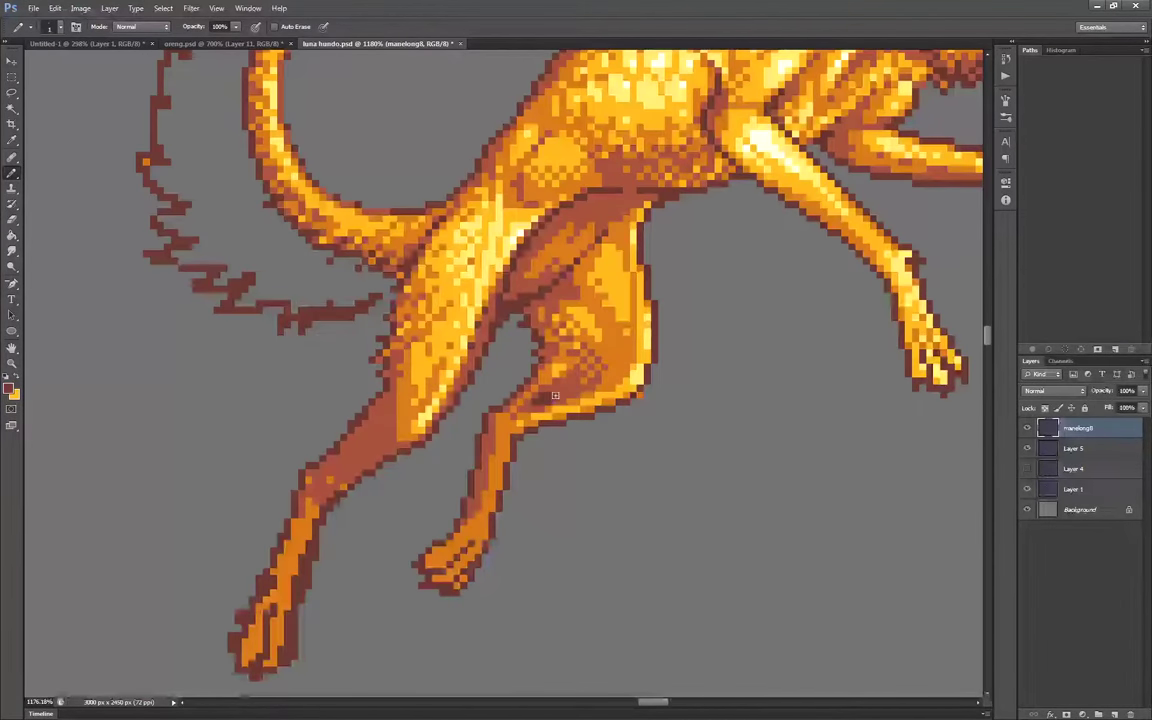
pyautogui.scroll(2, 560, 370)
pyautogui.scroll(-1, 560, 325)
pyautogui.keyDown('alt'); pyautogui.click(561, 328); pyautogui.keyUp('alt')
pyautogui.keyDown('alt'); pyautogui.click(553, 352); pyautogui.keyUp('alt')
pyautogui.moveTo(546, 330); pyautogui.dragTo(525, 348)
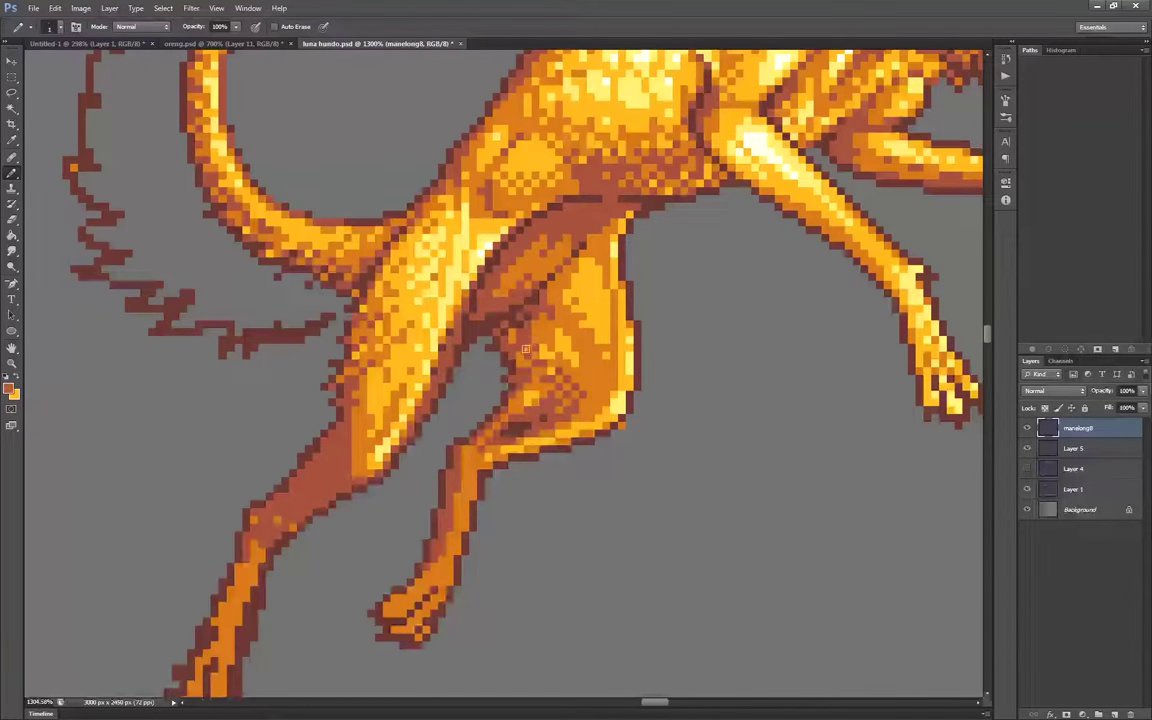
pyautogui.scroll(-4, 539, 346)
# Add golden and pale-yellow highlight pixels to the front of the leaping dog's far thigh
pyautogui.scroll(3, 572, 334)
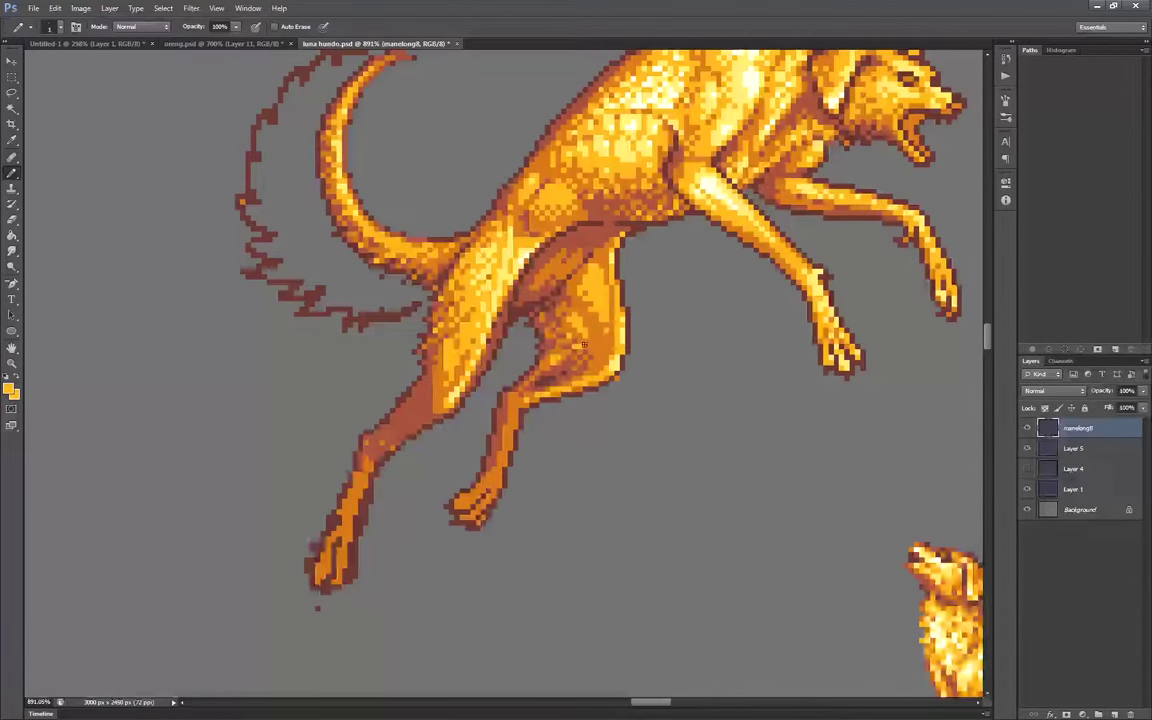
pyautogui.scroll(-2, 584, 345)
pyautogui.scroll(-3, 584, 345)
pyautogui.scroll(6, 564, 340)
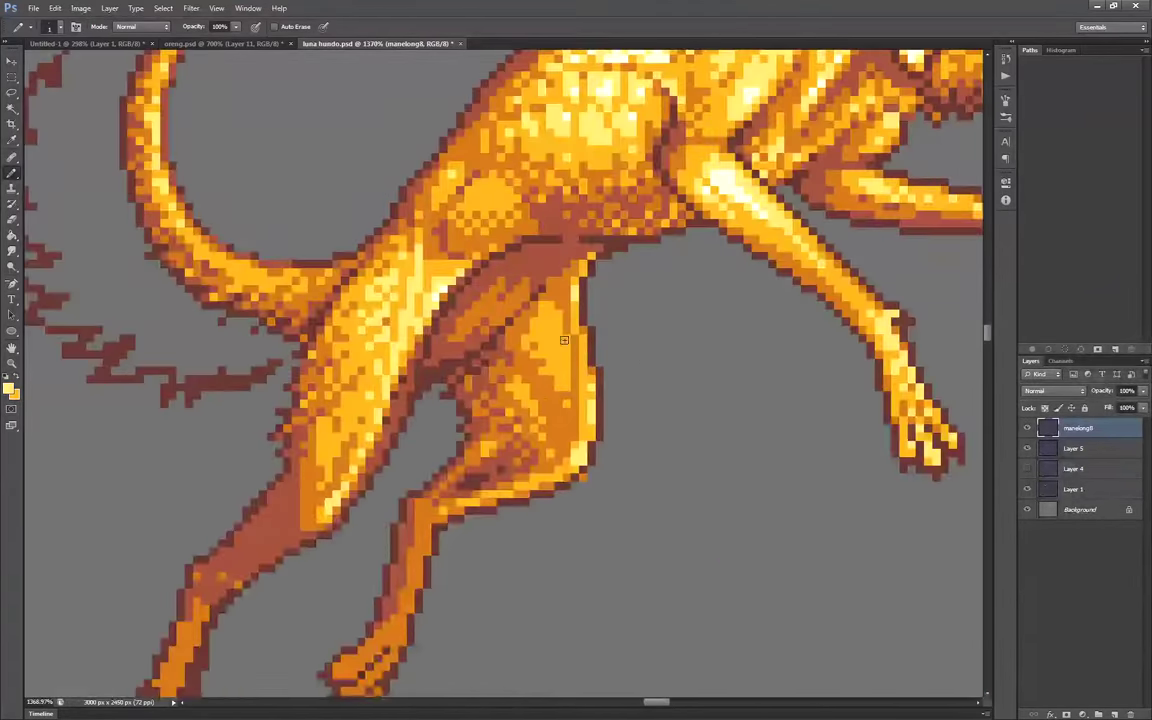
pyautogui.moveTo(564, 340); pyautogui.dragTo(567, 355)
pyautogui.scroll(-4, 510, 358)
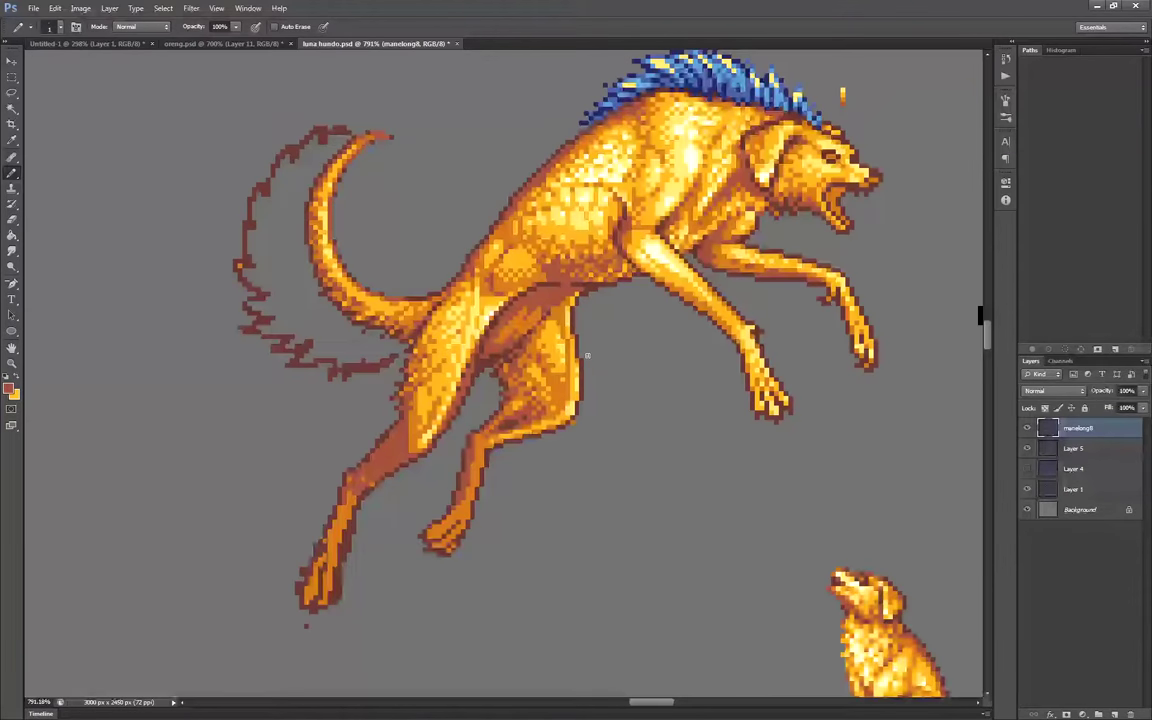
# Fill the leaping dog's near hind lower leg with orange over the red-brown base and outline an extra toe on its paw
pyautogui.scroll(6, 373, 410)
pyautogui.scroll(-4, 372, 427)
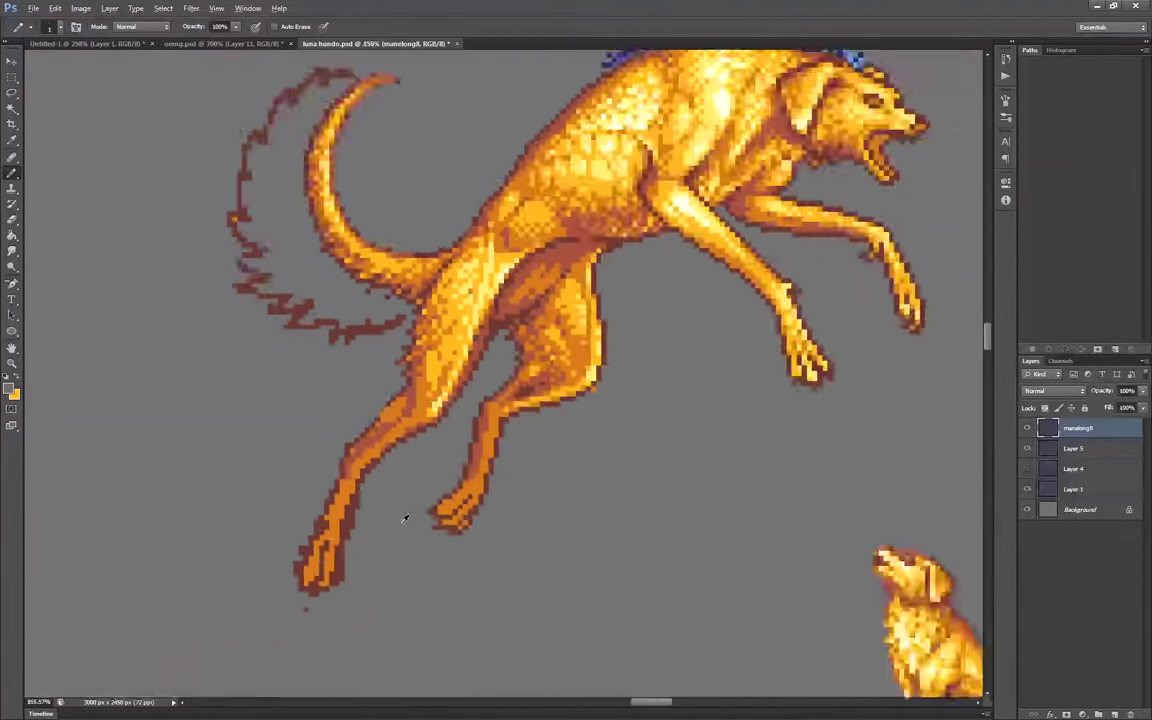
pyautogui.scroll(5, 355, 568)
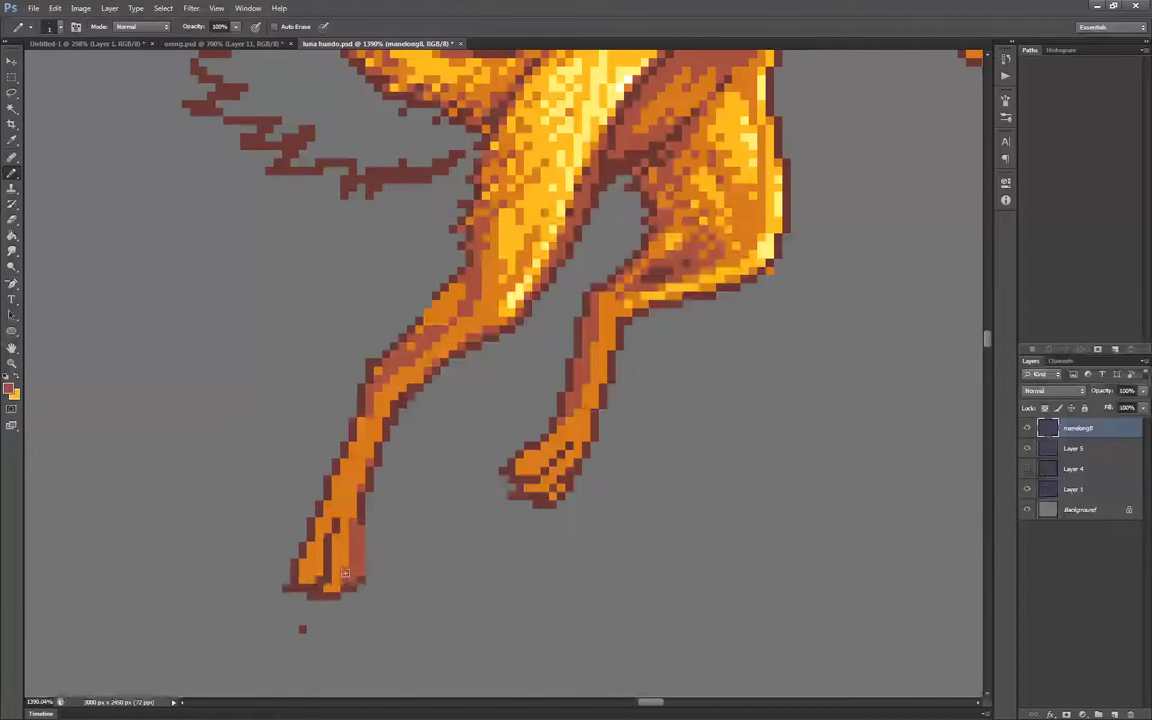
pyautogui.scroll(-6, 433, 361)
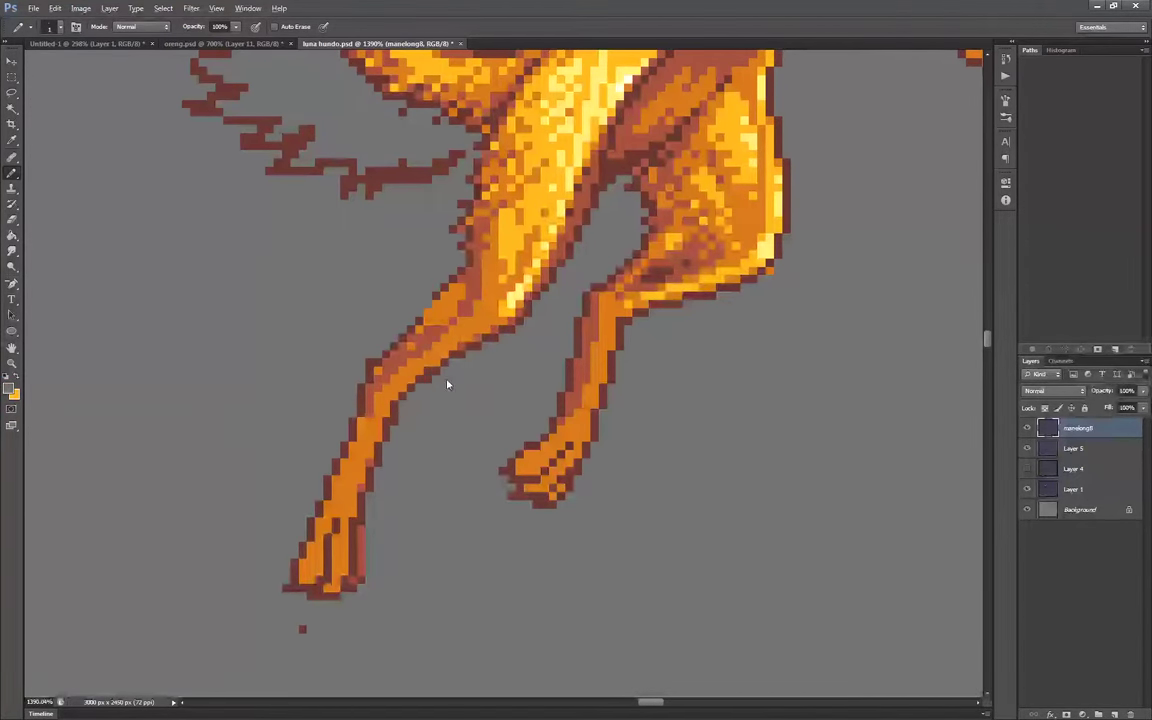
# Paint a golden highlight down the near hind lower leg into the toes and thicken the dark-brown outline along its front edge
pyautogui.scroll(2, 383, 390)
pyautogui.scroll(4, 383, 390)
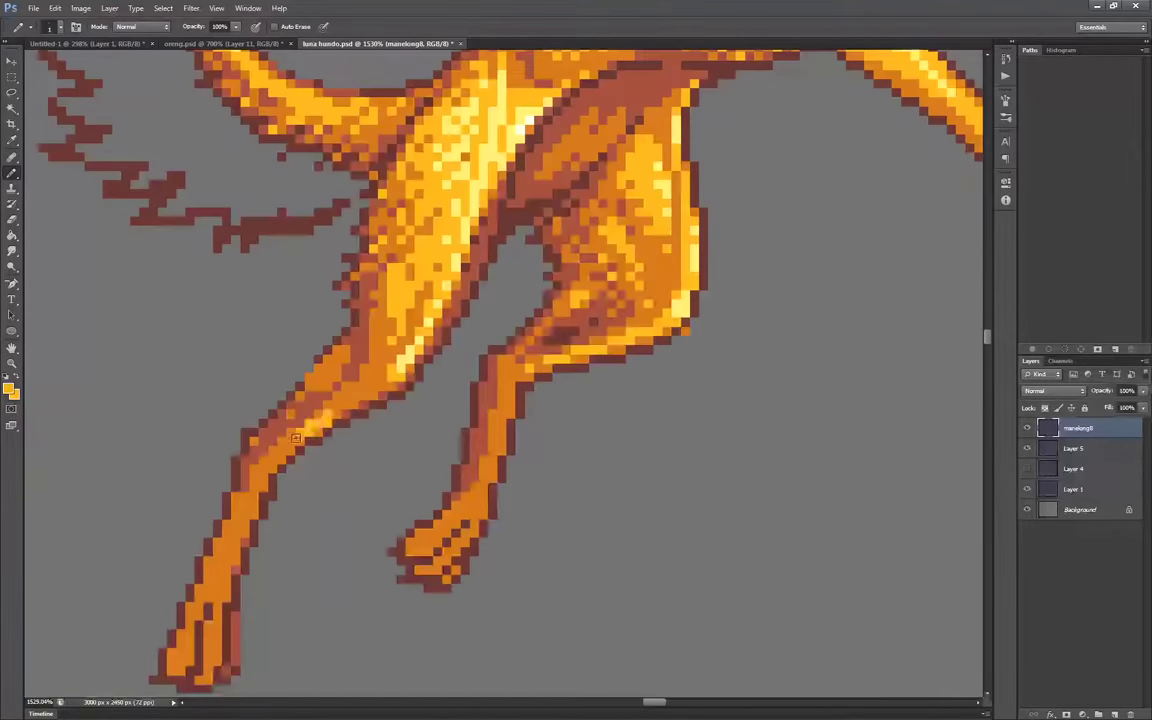
pyautogui.scroll(1, 226, 596)
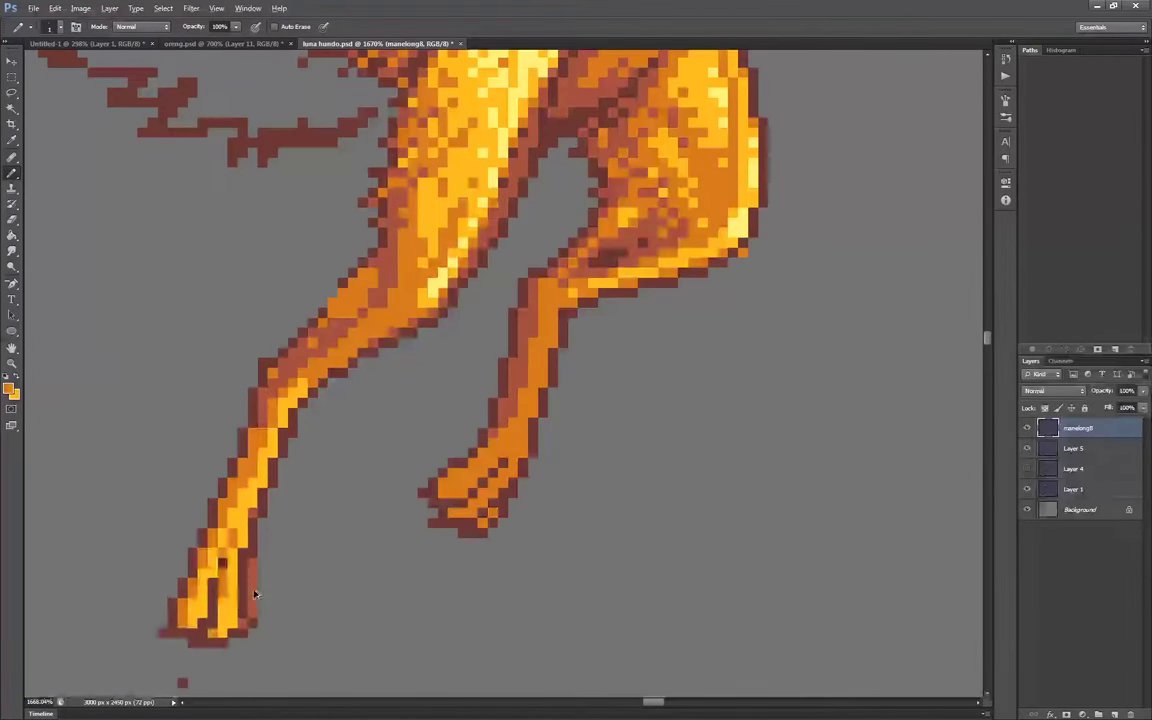
pyautogui.moveTo(265, 572); pyautogui.dragTo(269, 401)
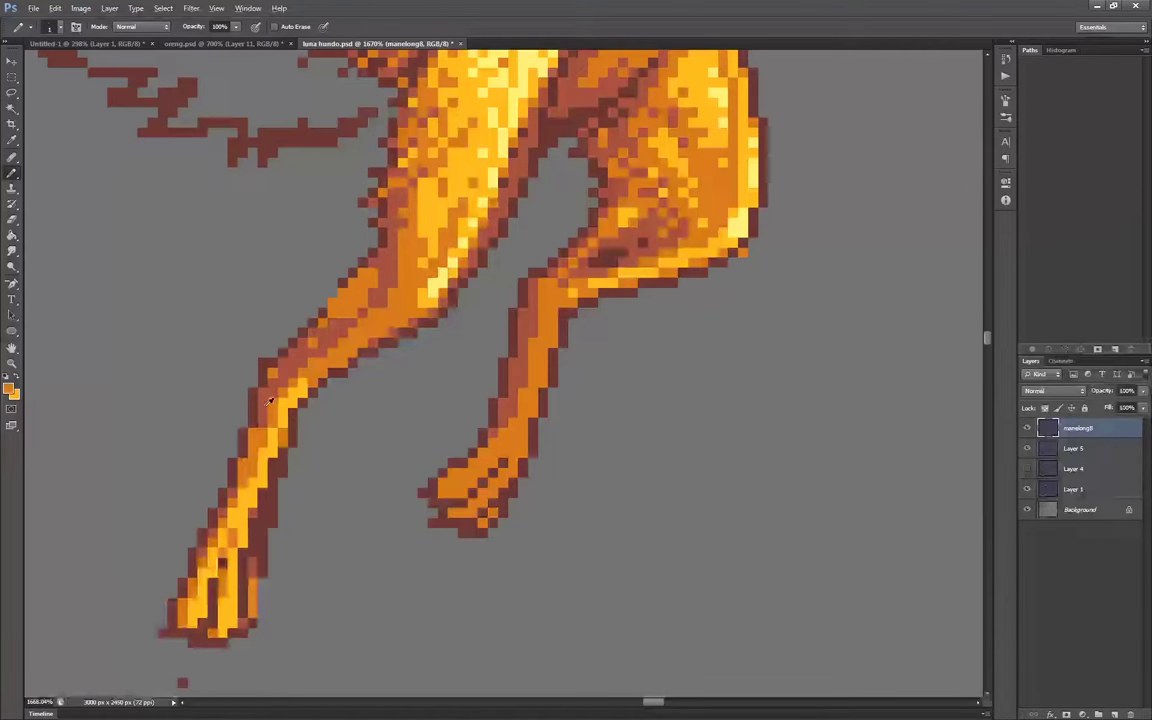
# Shade both edges of the near hind lower leg and the top of its paw with orange and red-brown pixels
pyautogui.keyDown('alt'); pyautogui.click(256, 445); pyautogui.keyUp('alt')
pyautogui.moveTo(268, 487)
pyautogui.mouseDown()
pyautogui.moveTo(253, 571)
pyautogui.moveTo(207, 559)
pyautogui.moveTo(254, 569)
pyautogui.moveTo(275, 484)
pyautogui.mouseUp()
pyautogui.scroll(1, 312, 442)
pyautogui.keyDown('alt'); pyautogui.click(286, 496); pyautogui.keyUp('alt')
pyautogui.keyDown('alt'); pyautogui.click(260, 525); pyautogui.keyUp('alt')
pyautogui.click(193, 554)
pyautogui.scroll(-4, 260, 545)
pyautogui.scroll(7, 240, 570)
pyautogui.keyDown('alt'); pyautogui.click(298, 563); pyautogui.keyUp('alt')
pyautogui.scroll(-4, 252, 464)
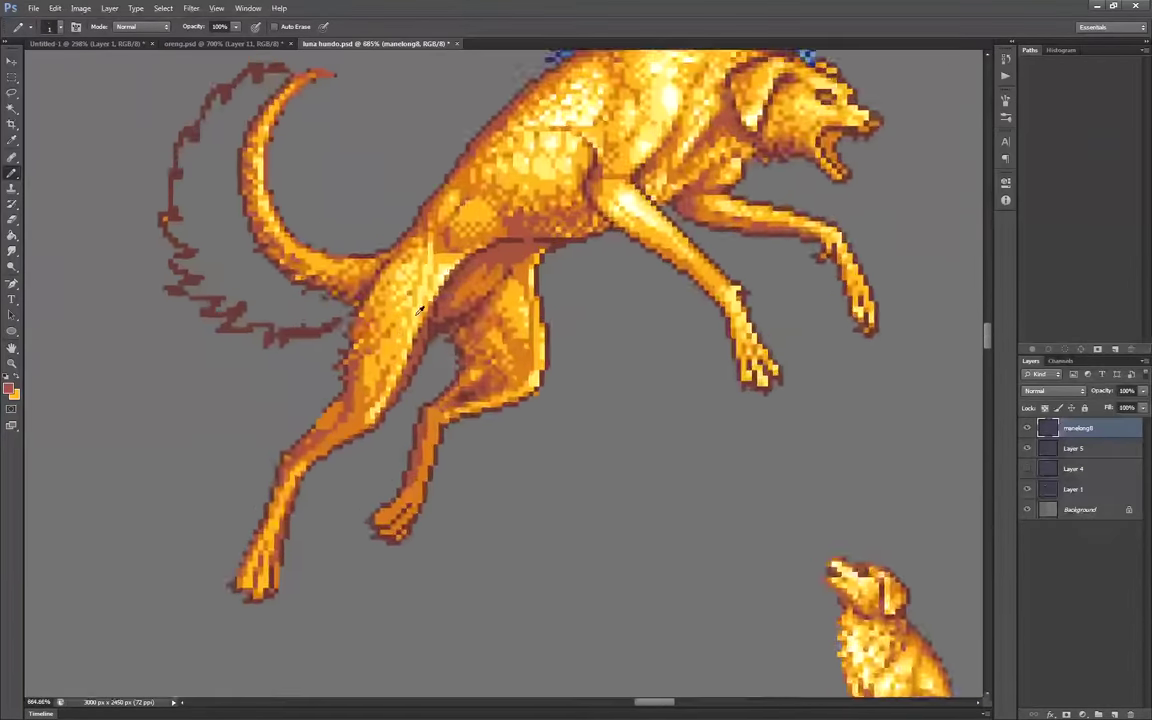
# Dither golden, orange and red-brown pixels around the near hind leg's hock
pyautogui.scroll(3, 335, 393)
pyautogui.scroll(3, 275, 465)
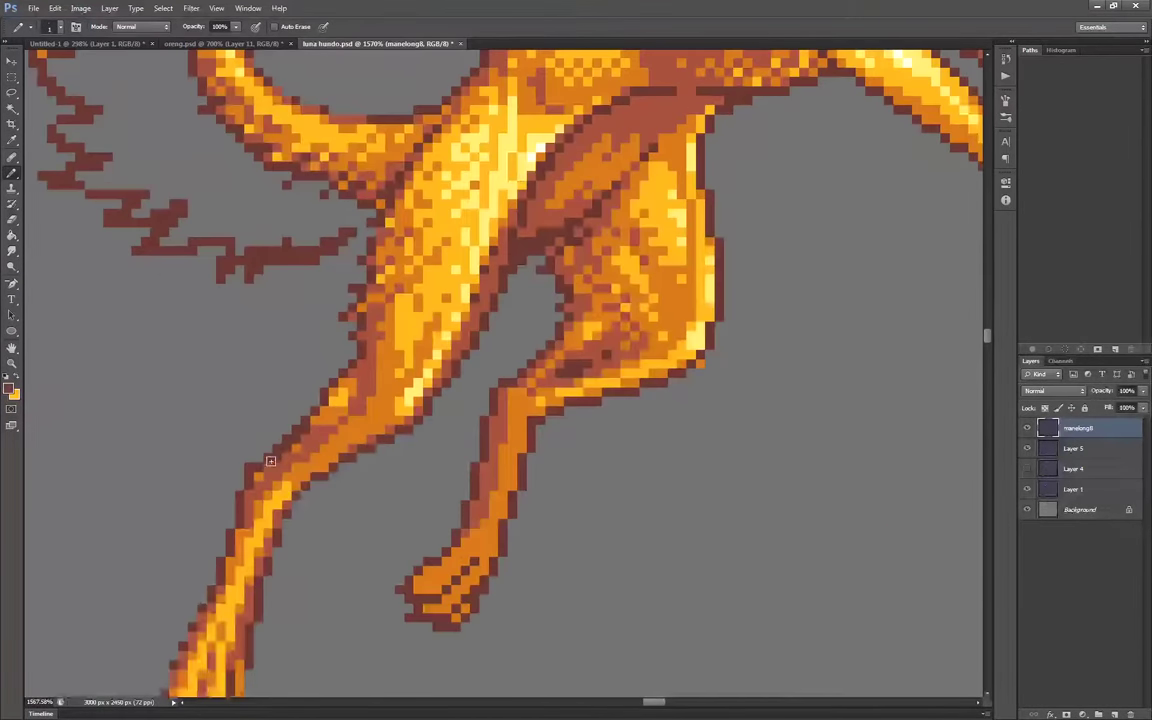
pyautogui.scroll(-3, 313, 436)
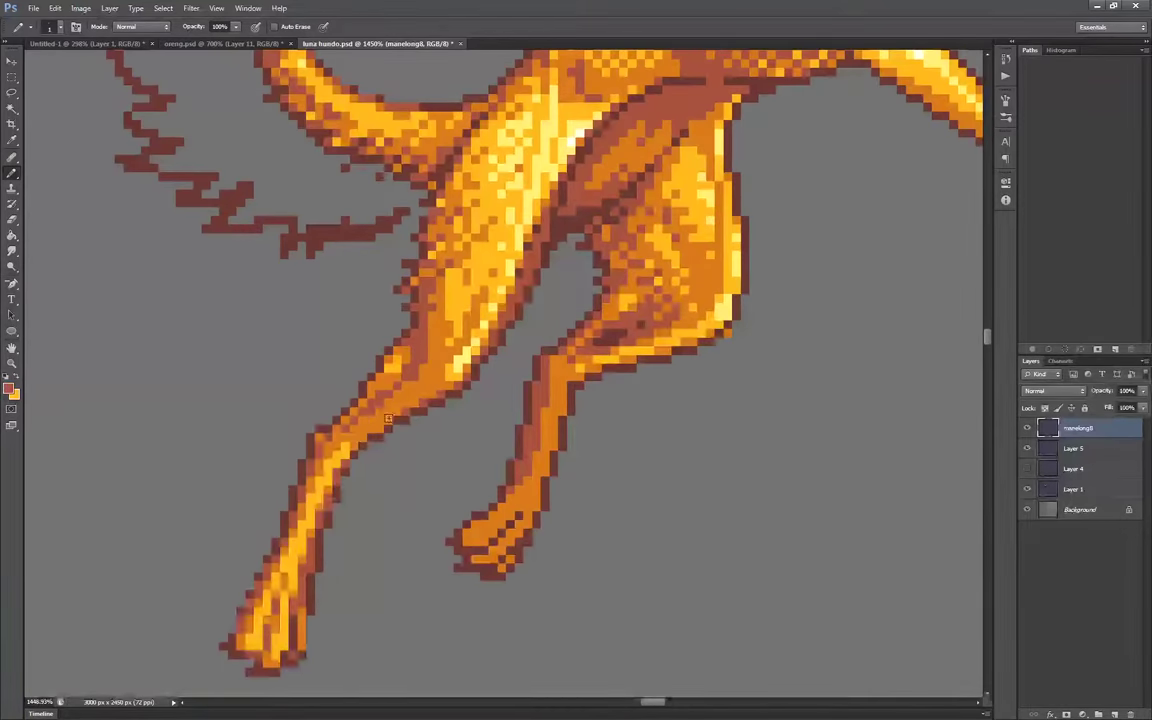
pyautogui.scroll(3, 355, 435)
# Reshape the near hind paw's toes with dark-brown outlines and give them pale-yellow highlights and orange tips
pyautogui.scroll(-4, 324, 386)
pyautogui.scroll(4, 360, 420)
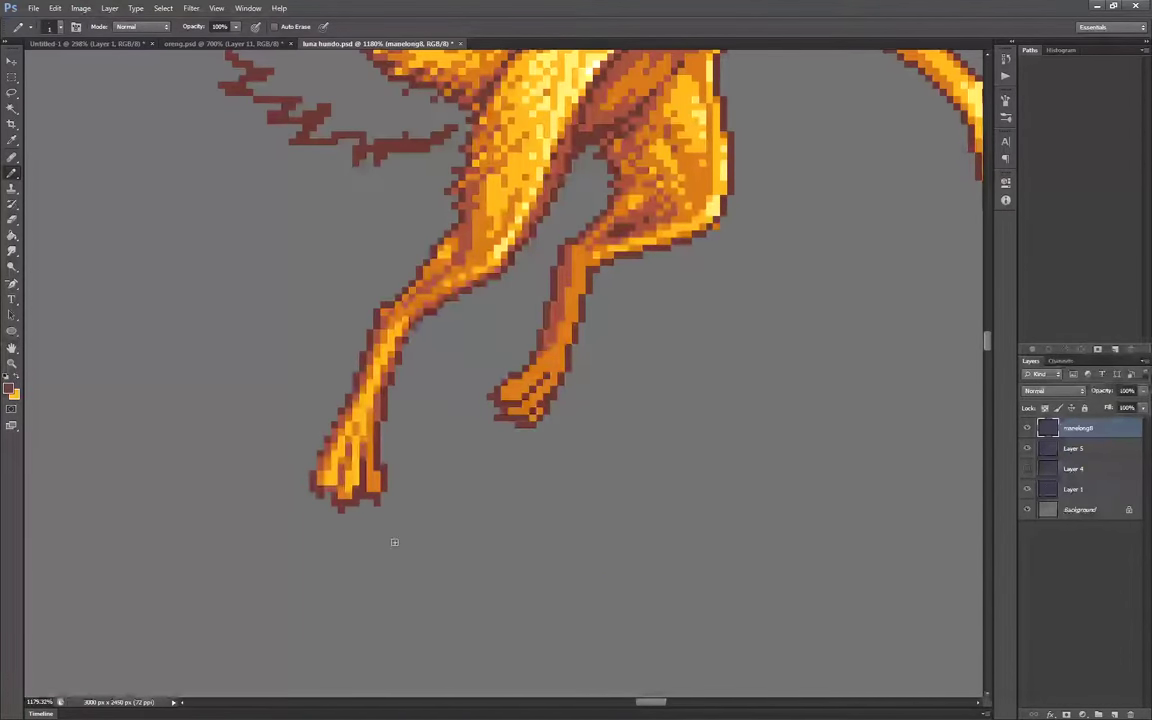
pyautogui.scroll(2, 353, 491)
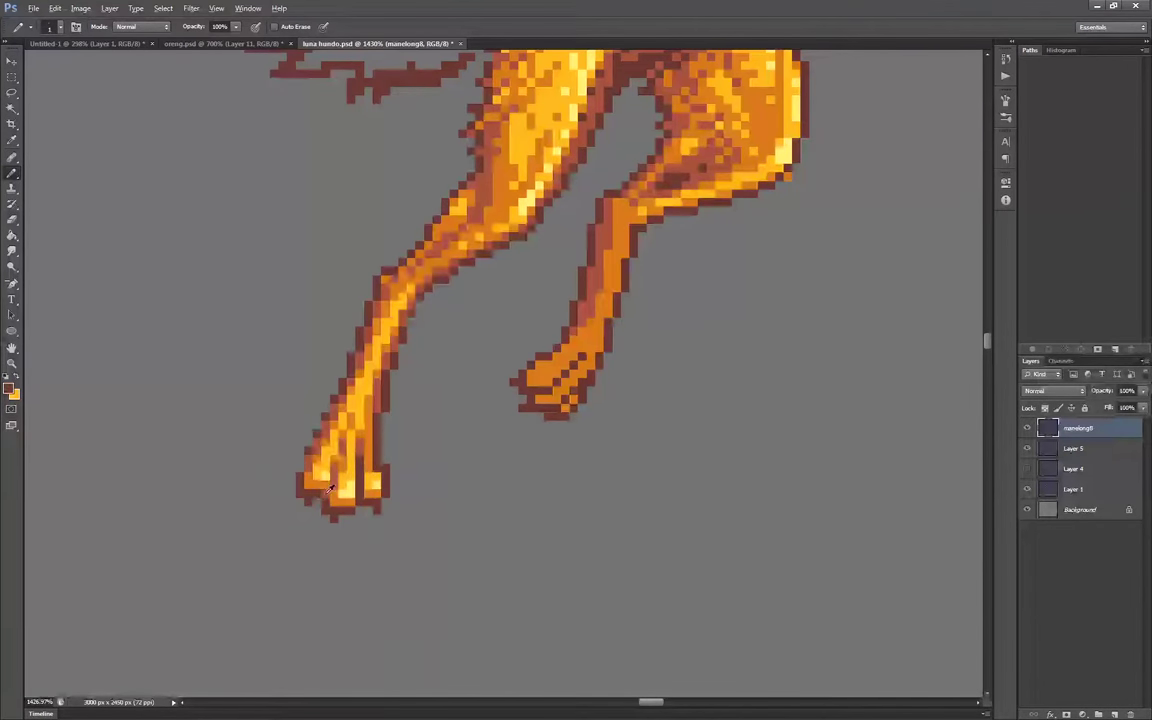
pyautogui.scroll(-5, 319, 508)
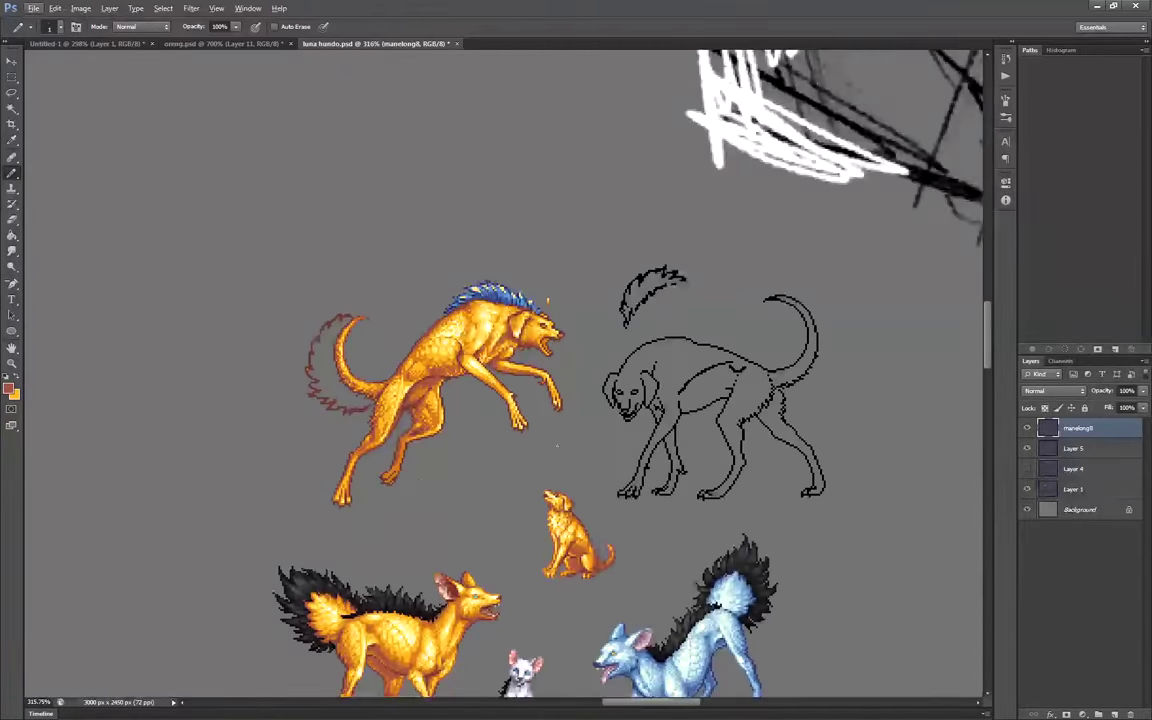
# Redraw the far hind paw as a narrower foot pointing downward, in orange with a dark-brown outline
pyautogui.scroll(5, 385, 365)
pyautogui.scroll(-3, 405, 383)
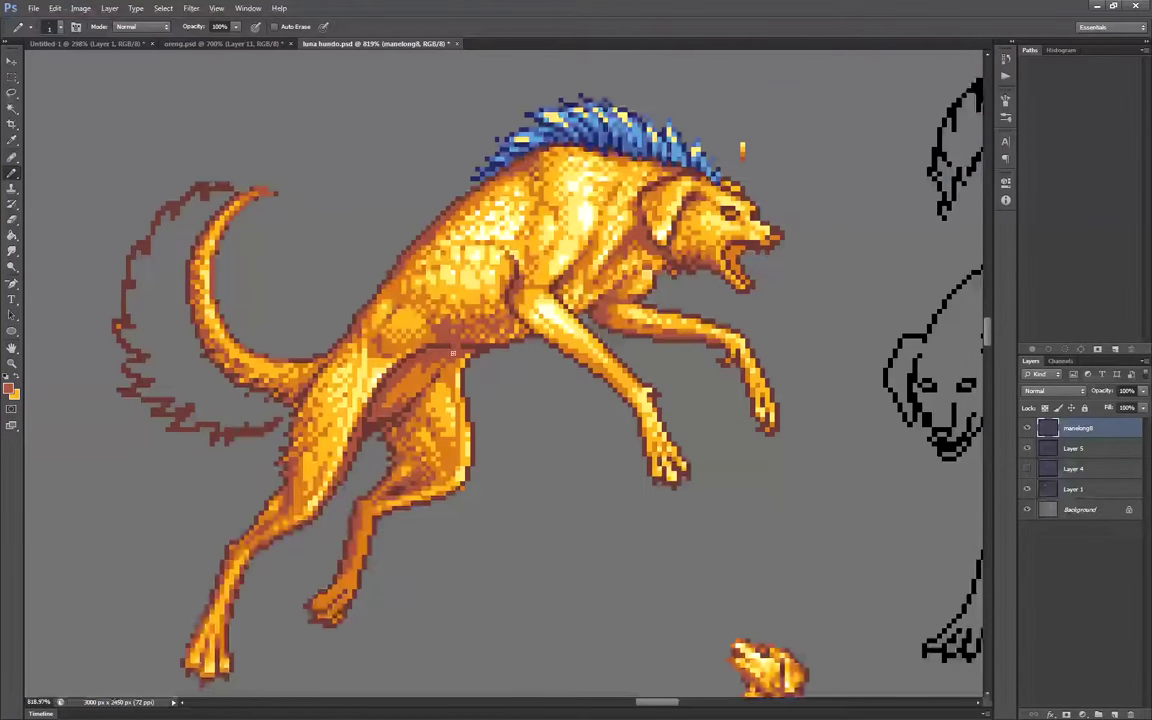
pyautogui.scroll(3, 390, 390)
pyautogui.scroll(-6, 308, 415)
pyautogui.scroll(5, 373, 501)
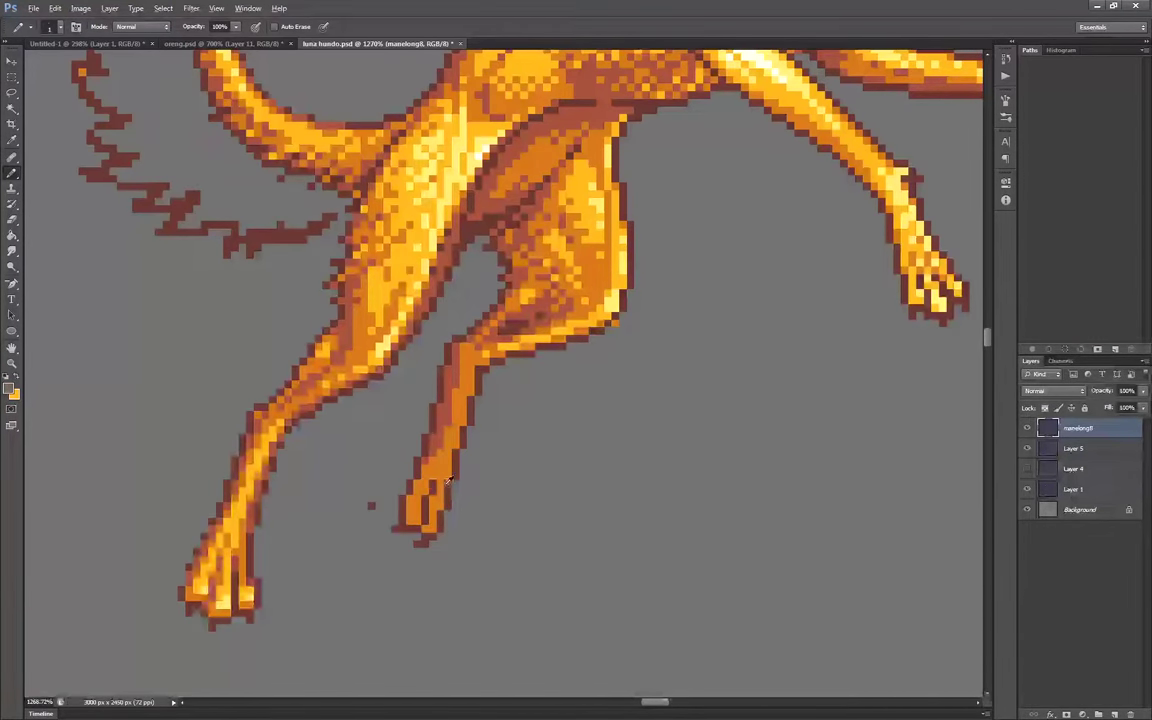
# Paint a golden highlight down the far hind lower leg and paw, separating the toes with red-brown
pyautogui.keyDown('alt'); pyautogui.click(393, 375); pyautogui.keyUp('alt')
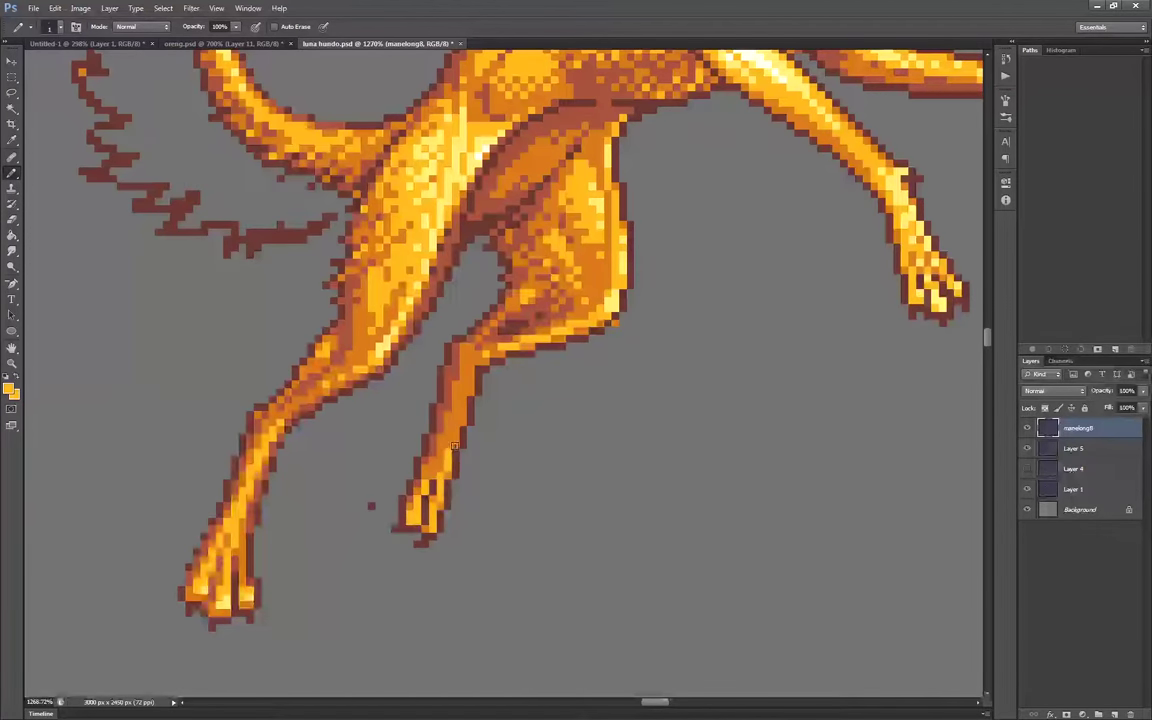
pyautogui.keyDown('alt'); pyautogui.click(428, 520); pyautogui.keyUp('alt')
pyautogui.scroll(4, 578, 344)
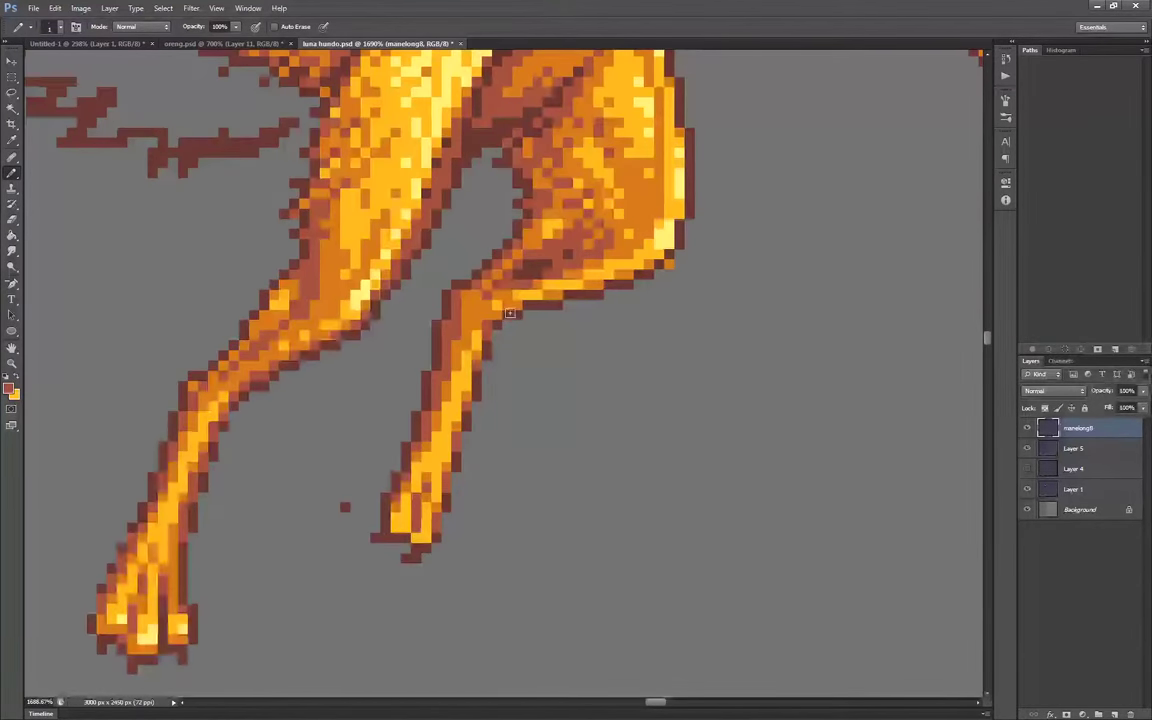
# Refine the far hind paw's dark-brown outline and add pale-yellow highlights to its toes
pyautogui.scroll(-5, 578, 344)
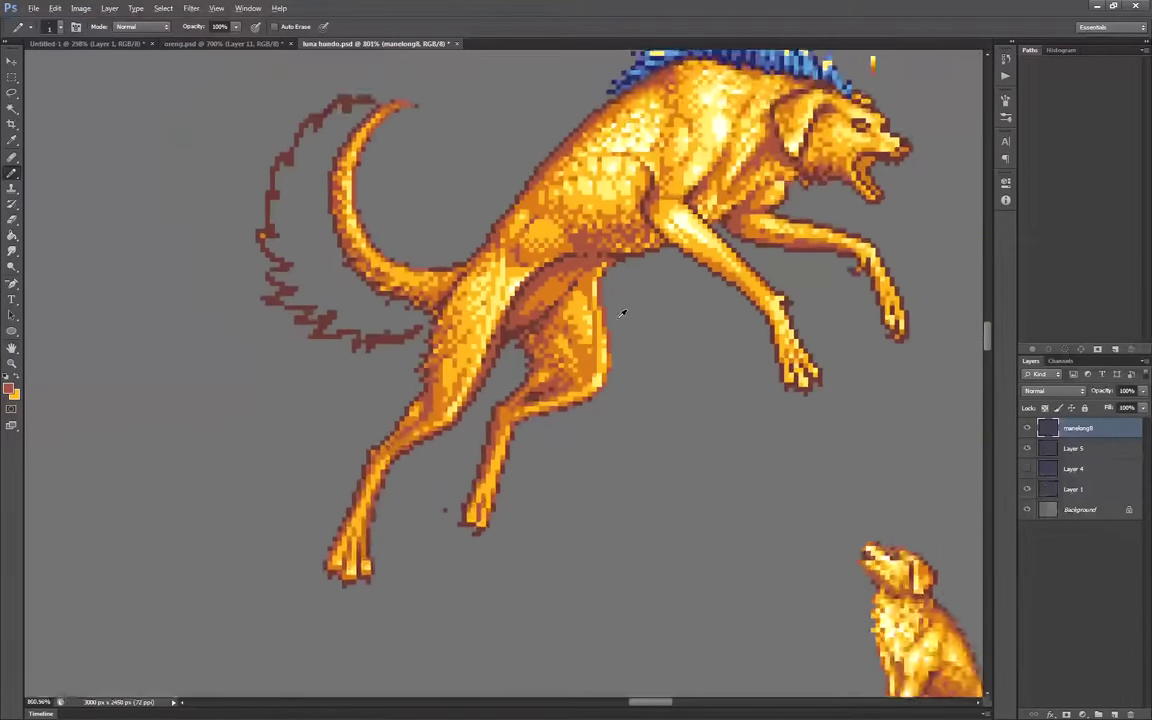
pyautogui.scroll(5, 466, 505)
pyautogui.moveTo(455, 492); pyautogui.dragTo(440, 515)
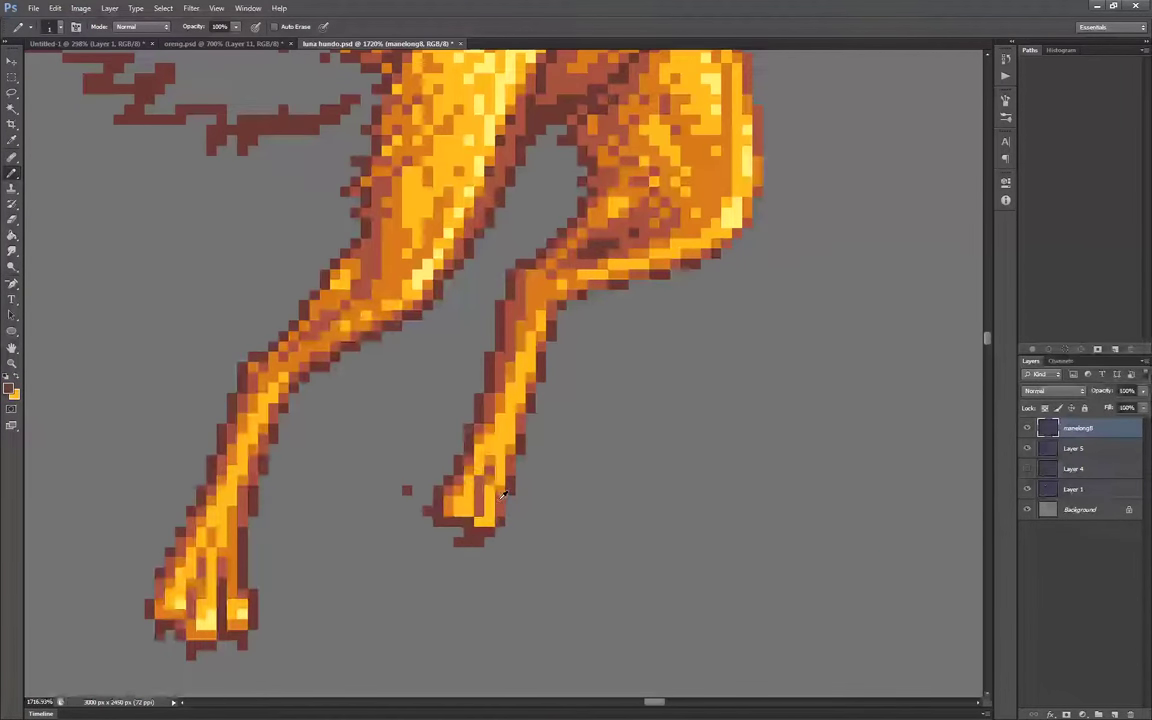
pyautogui.scroll(-6, 451, 521)
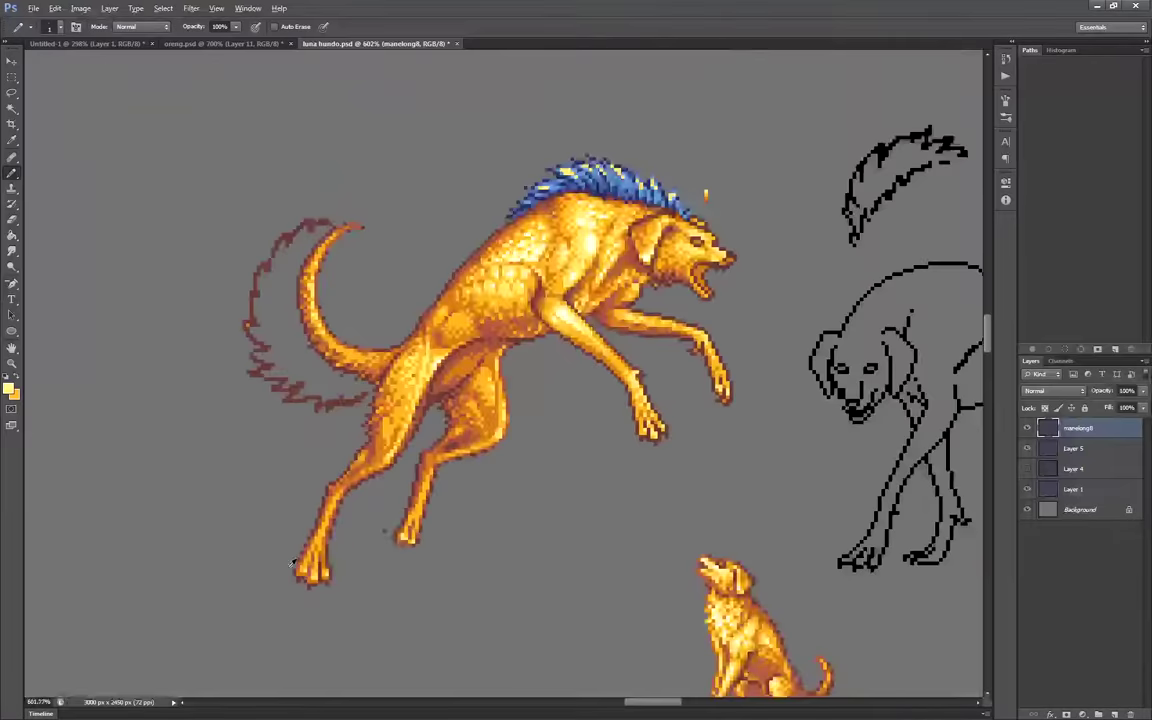
pyautogui.scroll(3, 386, 500)
pyautogui.scroll(-2, 386, 500)
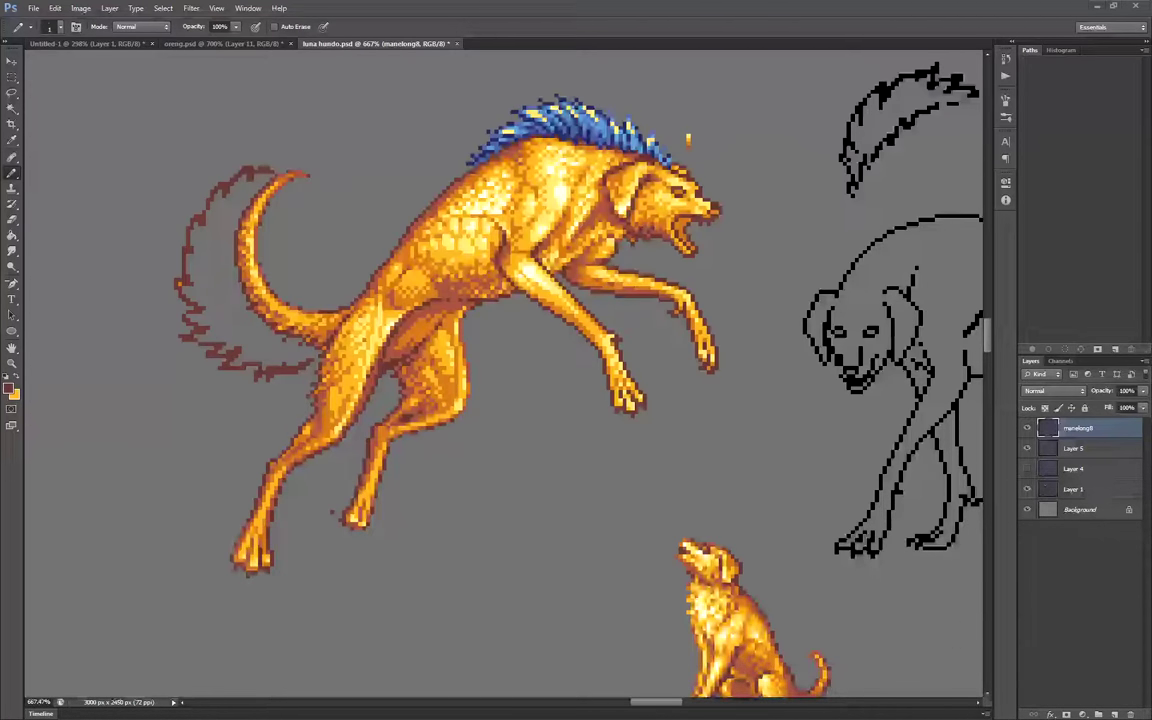
pyautogui.scroll(-3, 499, 363)
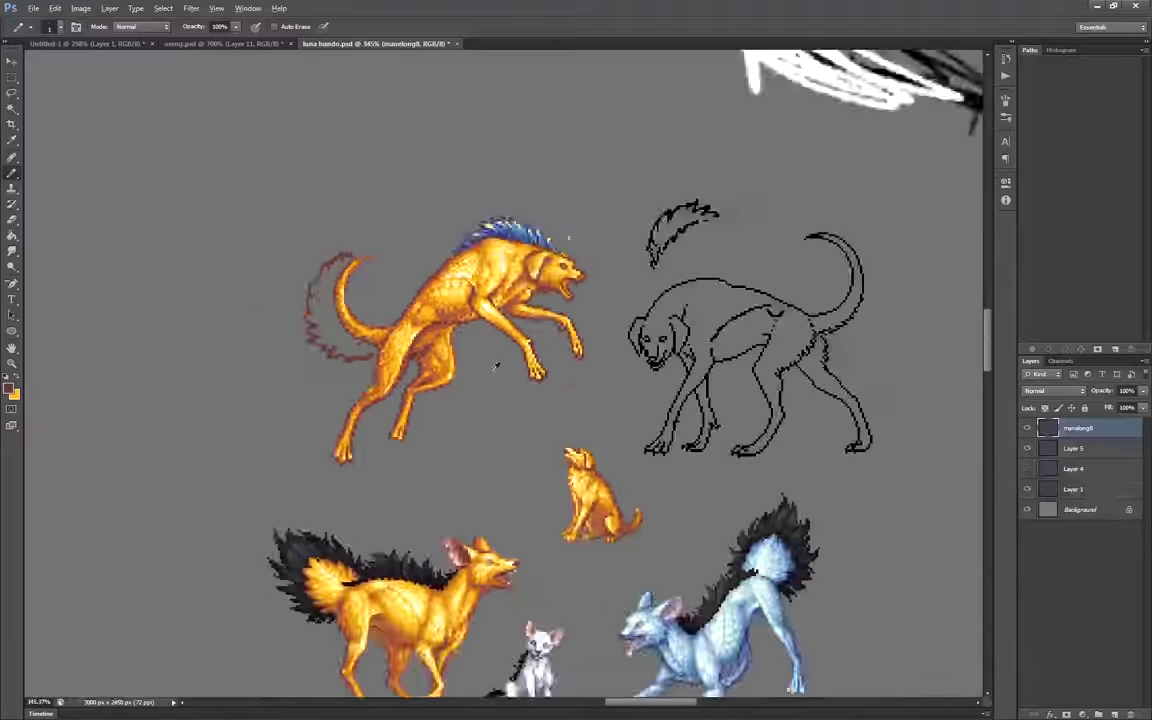
# Redraw the near front paw's toes in golden tones with dark-brown separations, extending the outer toe forward
pyautogui.scroll(8, 555, 350)
pyautogui.keyDown('alt'); pyautogui.click(527, 473); pyautogui.keyUp('alt')
pyautogui.moveTo(428, 442)
pyautogui.mouseDown()
pyautogui.moveTo(411, 482)
pyautogui.moveTo(422, 474)
pyautogui.mouseUp()
pyautogui.keyDown('alt'); pyautogui.click(421, 408); pyautogui.keyUp('alt')
pyautogui.moveTo(477, 425)
pyautogui.mouseDown()
pyautogui.moveTo(443, 439)
pyautogui.moveTo(437, 494)
pyautogui.mouseUp()
pyautogui.keyDown('alt'); pyautogui.click(442, 441); pyautogui.keyUp('alt')
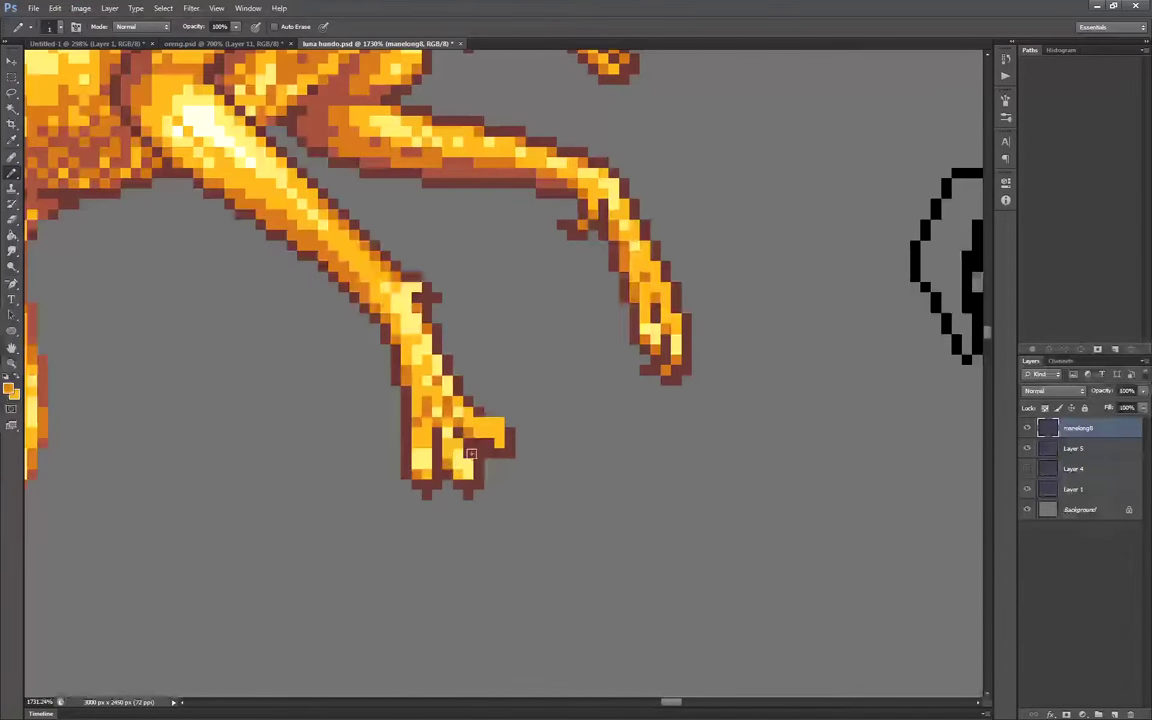
# Outline the near front paw's outer toe in dark brown, highlight it in pale yellow, and compare by toggling the layer's visibility
pyautogui.moveTo(471, 453); pyautogui.dragTo(501, 443)
pyautogui.keyDown('alt'); pyautogui.click(427, 402); pyautogui.keyUp('alt')
pyautogui.click(480, 428)
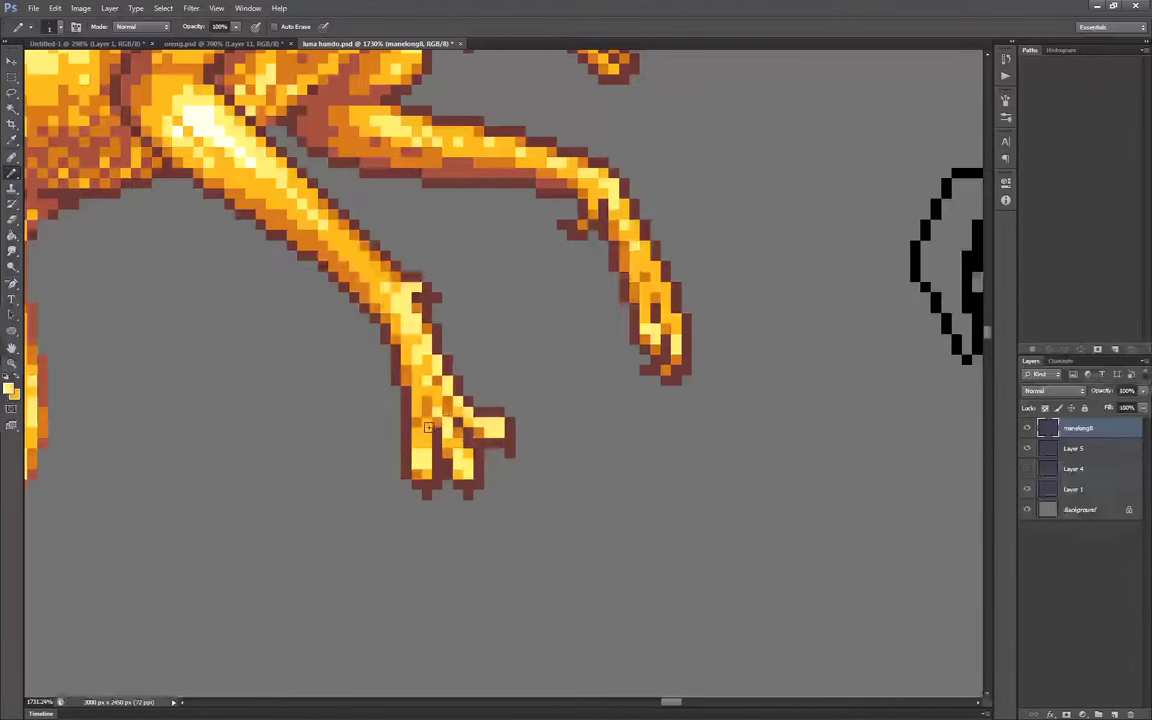
pyautogui.moveTo(437, 397); pyautogui.dragTo(416, 420)
pyautogui.scroll(-4, 558, 401)
pyautogui.click(1027, 428)
pyautogui.click(1027, 428)
# Bend the near front paw's outer toe downward and redraw the dark-brown outline along the paw's front edge
pyautogui.scroll(3, 546, 405)
pyautogui.keyDown('alt'); pyautogui.click(532, 410); pyautogui.keyUp('alt')
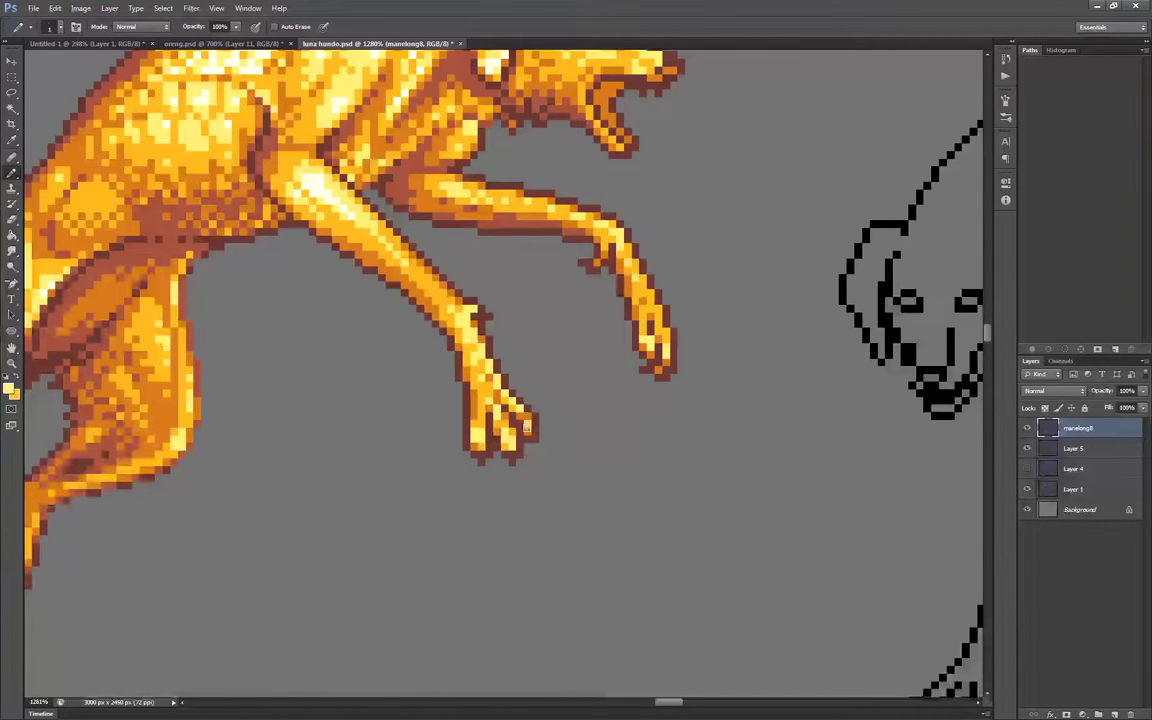
pyautogui.keyDown('alt'); pyautogui.click(468, 385); pyautogui.keyUp('alt')
pyautogui.scroll(3, 474, 437)
pyautogui.scroll(-5, 633, 468)
pyautogui.scroll(5, 625, 446)
pyautogui.moveTo(506, 345); pyautogui.dragTo(546, 404)
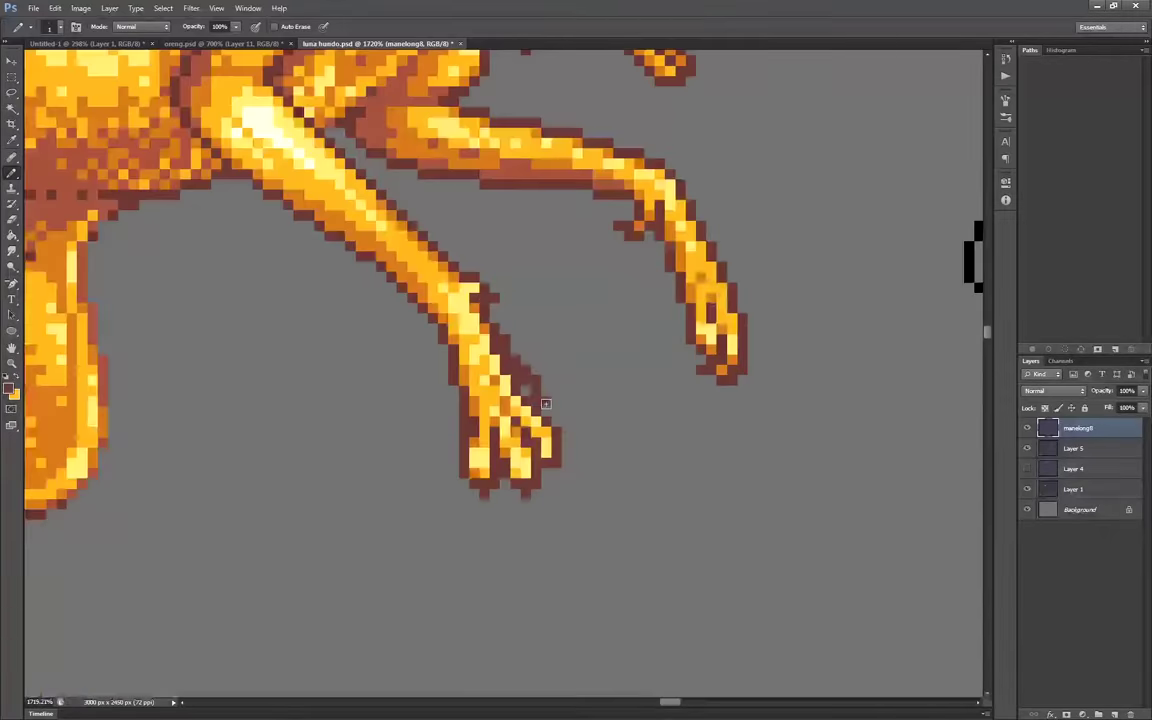
pyautogui.scroll(-2, 518, 434)
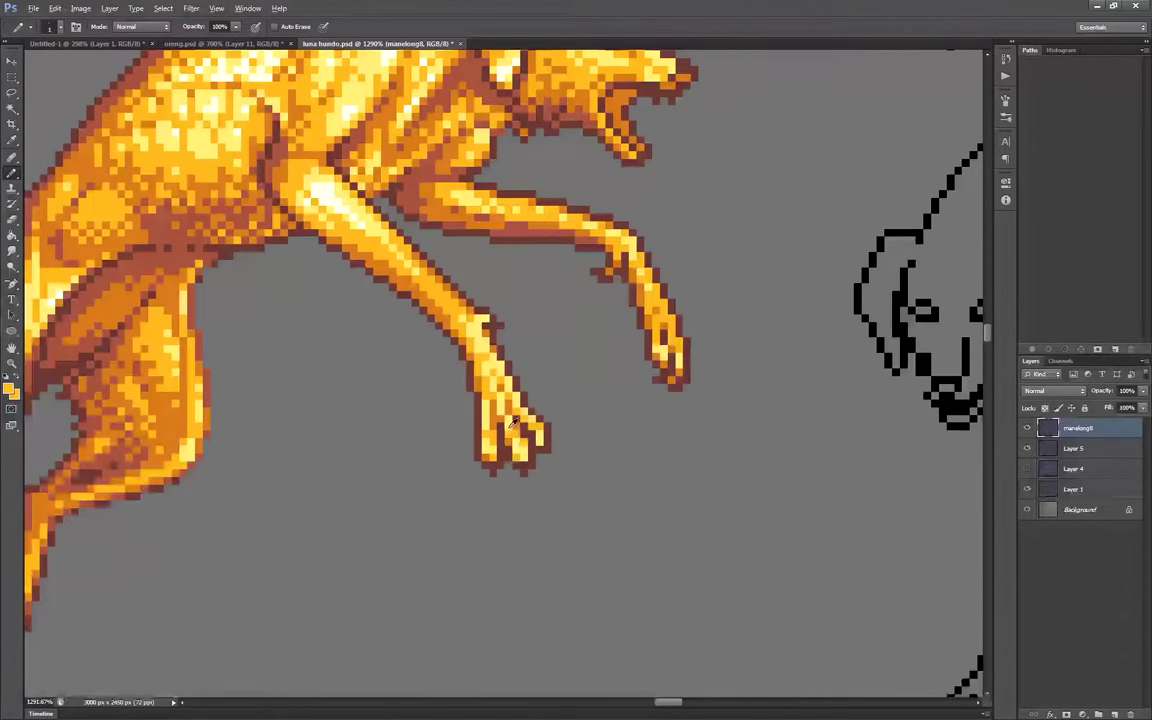
# Refine the pixel shading between the toes and around the claws of both front paws with sampled orange and brown tones
pyautogui.scroll(1, 512, 424)
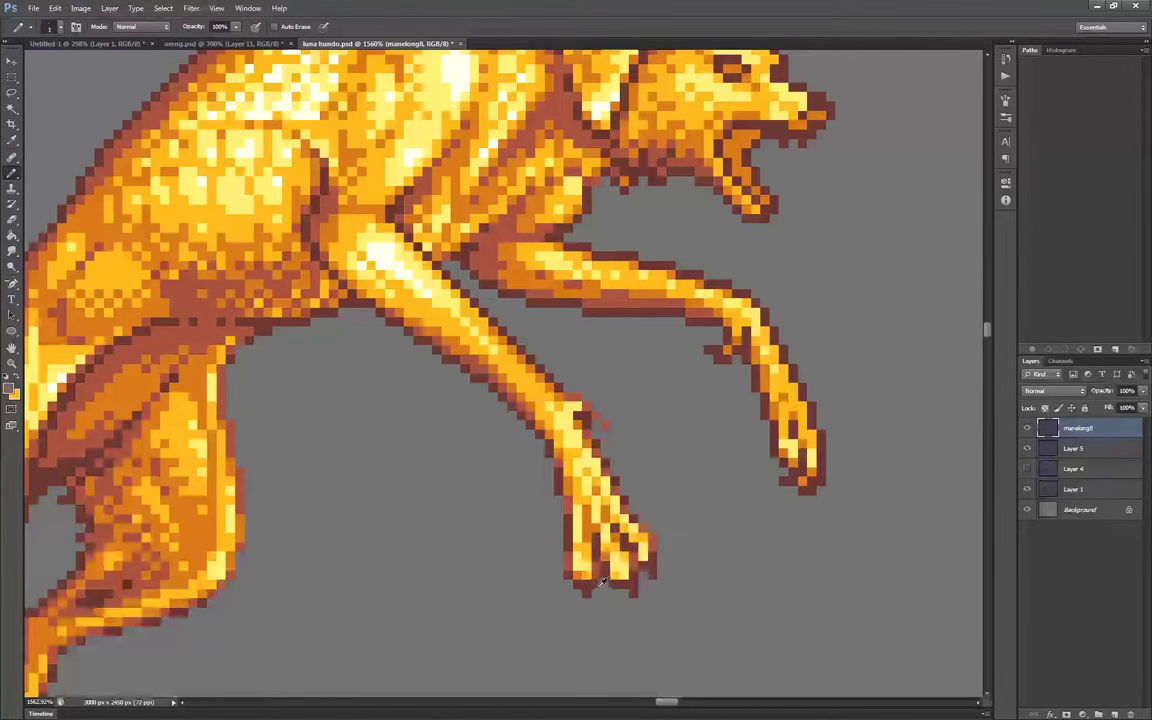
pyautogui.scroll(-3, 604, 538)
pyautogui.scroll(4, 606, 538)
pyautogui.keyDown('alt'); pyautogui.click(634, 532); pyautogui.keyUp('alt')
pyautogui.click(638, 532)
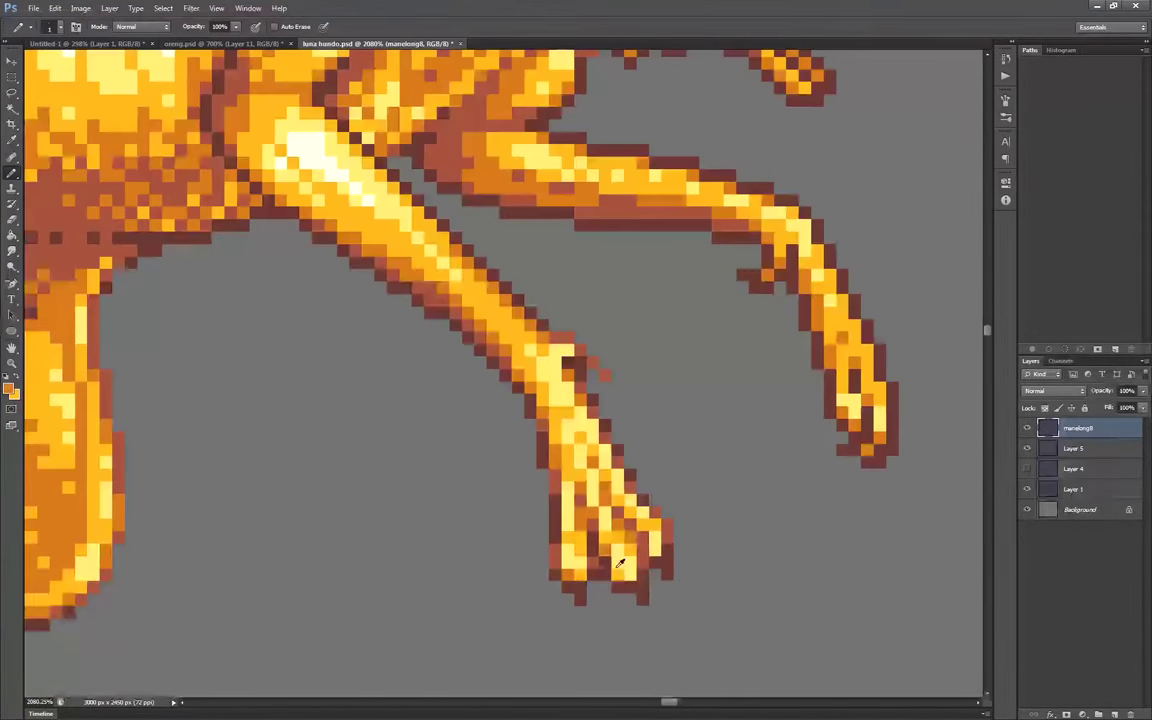
pyautogui.scroll(-4, 620, 560)
pyautogui.scroll(3, 510, 425)
pyautogui.scroll(-4, 505, 419)
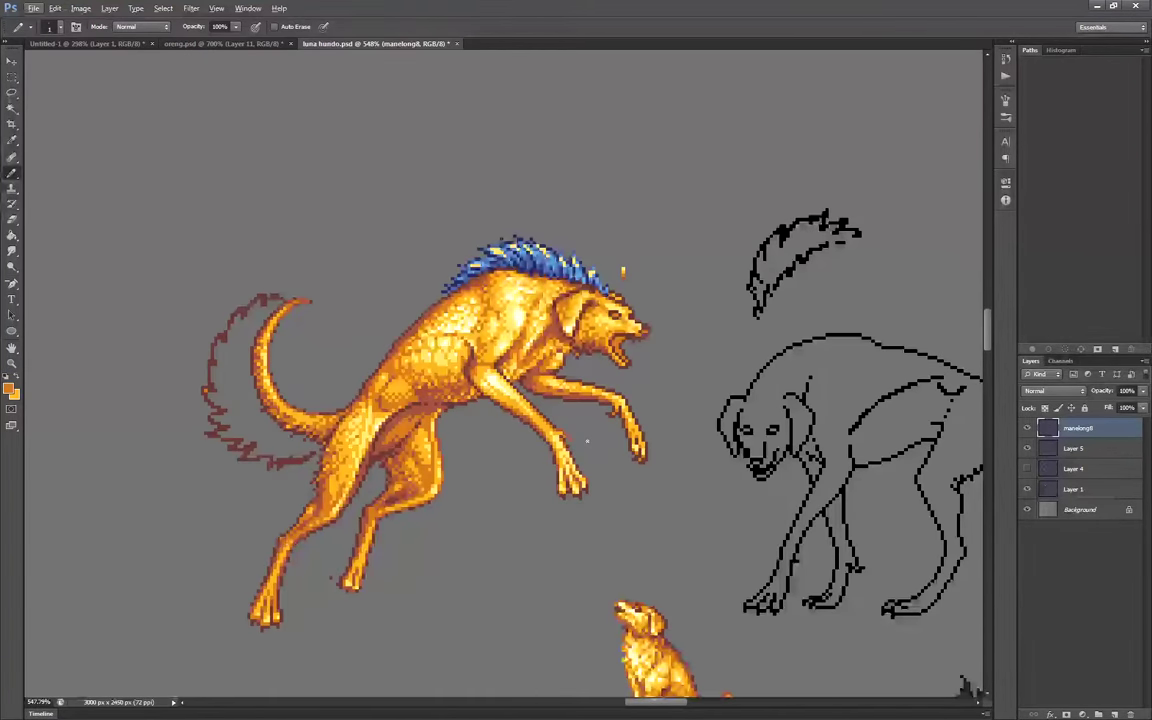
pyautogui.scroll(4, 640, 425)
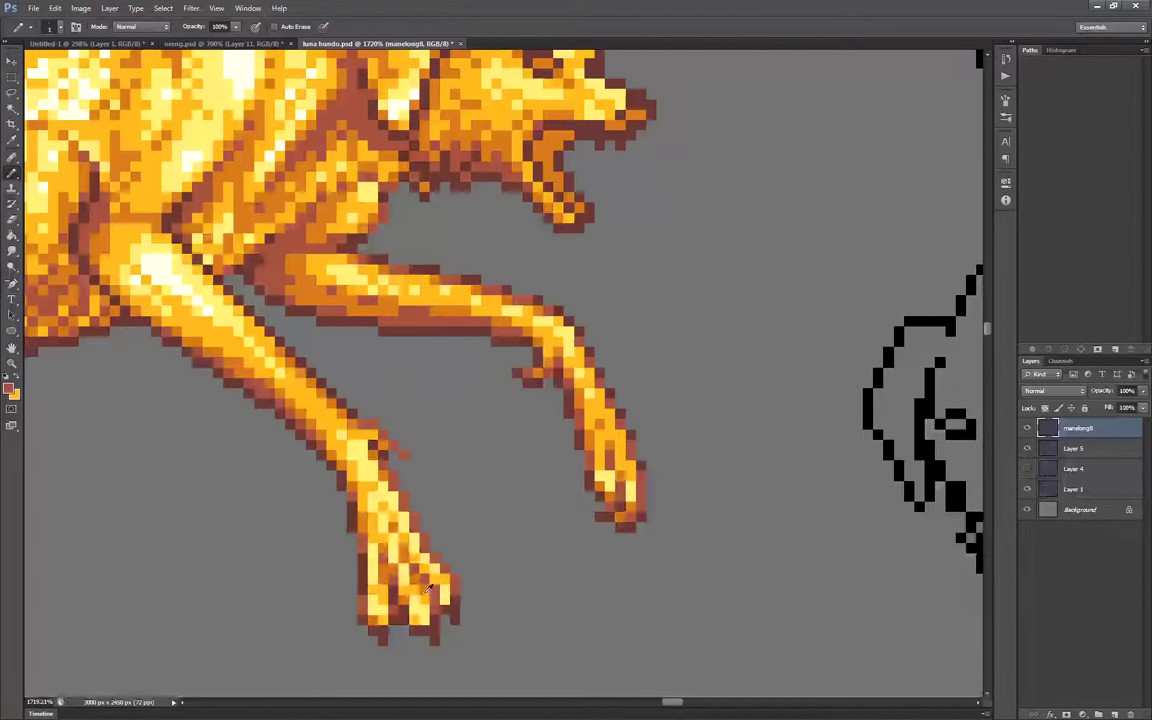
pyautogui.scroll(-3, 340, 418)
pyautogui.scroll(3, 290, 397)
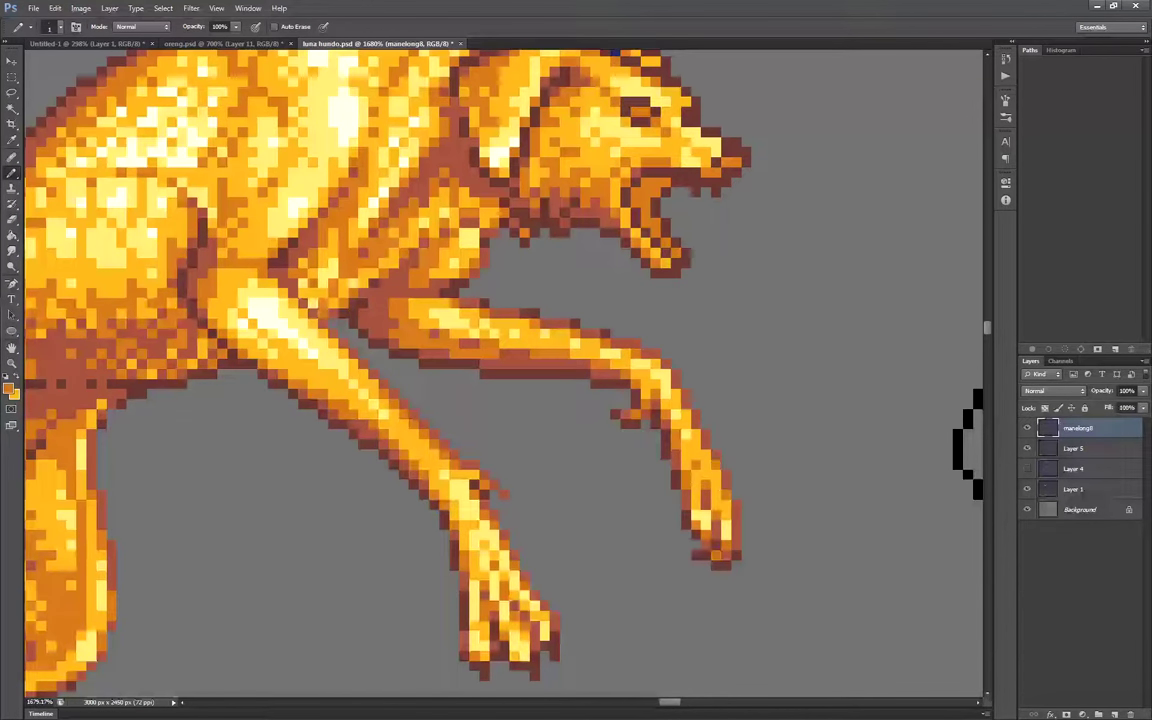
pyautogui.scroll(-5, 719, 385)
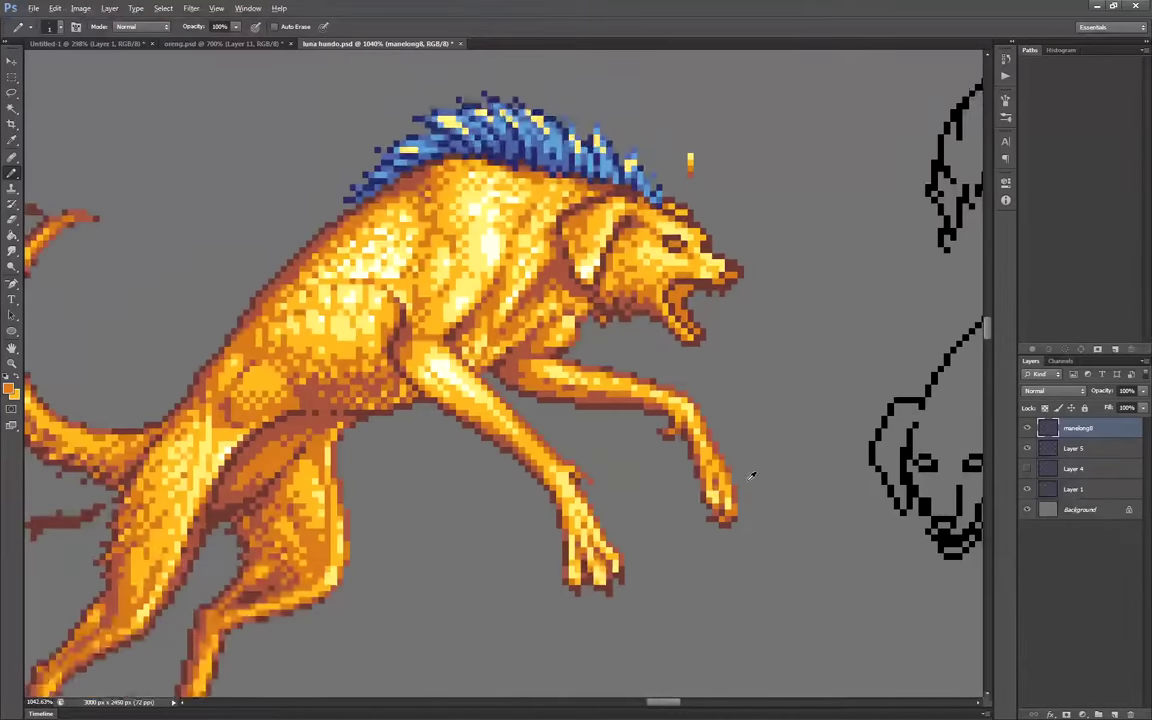
# Close the gaps in the tail fur outline, recolour the outline dark blue and fill the enclosed fur with medium blue
pyautogui.scroll(5, 360, 529)
pyautogui.moveTo(364, 534); pyautogui.dragTo(374, 542)
pyautogui.moveTo(290, 145); pyautogui.dragTo(280, 145)
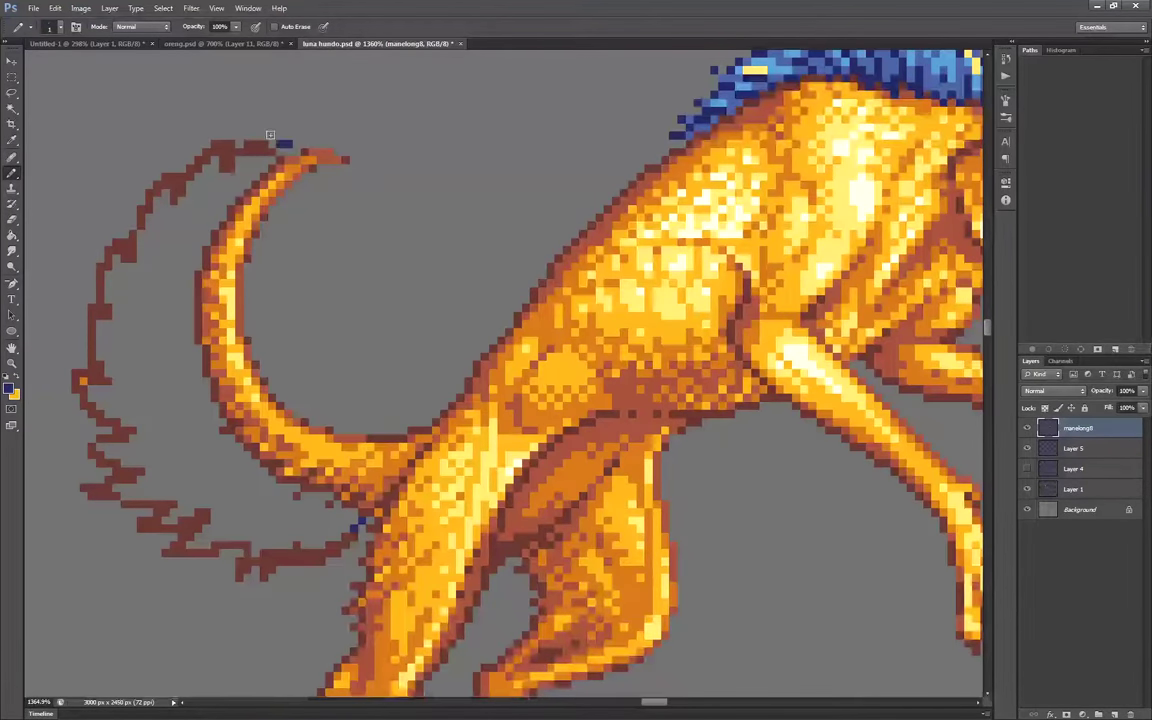
pyautogui.press('g')
pyautogui.click(262, 147)
pyautogui.click(118, 473)
pyautogui.scroll(-3, 308, 517)
pyautogui.click(172, 374)
# Draw dark blue hair strands with the Pencil from the tail's edge into the middle and upper part of the blue fur
pyautogui.scroll(4, 174, 374)
pyautogui.moveTo(246, 398); pyautogui.dragTo(216, 388)
pyautogui.moveTo(247, 368); pyautogui.dragTo(216, 350)
pyautogui.moveTo(248, 298); pyautogui.dragTo(226, 204)
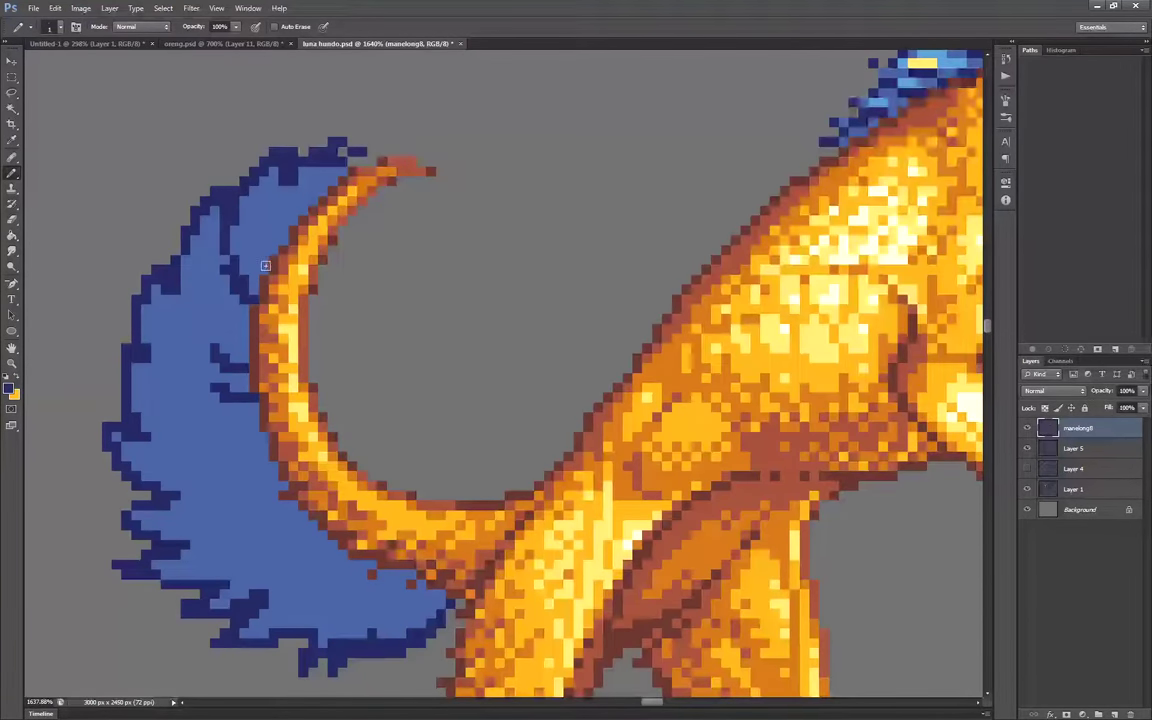
pyautogui.moveTo(271, 246); pyautogui.dragTo(288, 180)
pyautogui.keyDown('alt'); pyautogui.click(310, 179); pyautogui.keyUp('alt')
pyautogui.moveTo(308, 194)
pyautogui.mouseDown()
pyautogui.moveTo(338, 162)
pyautogui.moveTo(318, 158)
pyautogui.mouseUp()
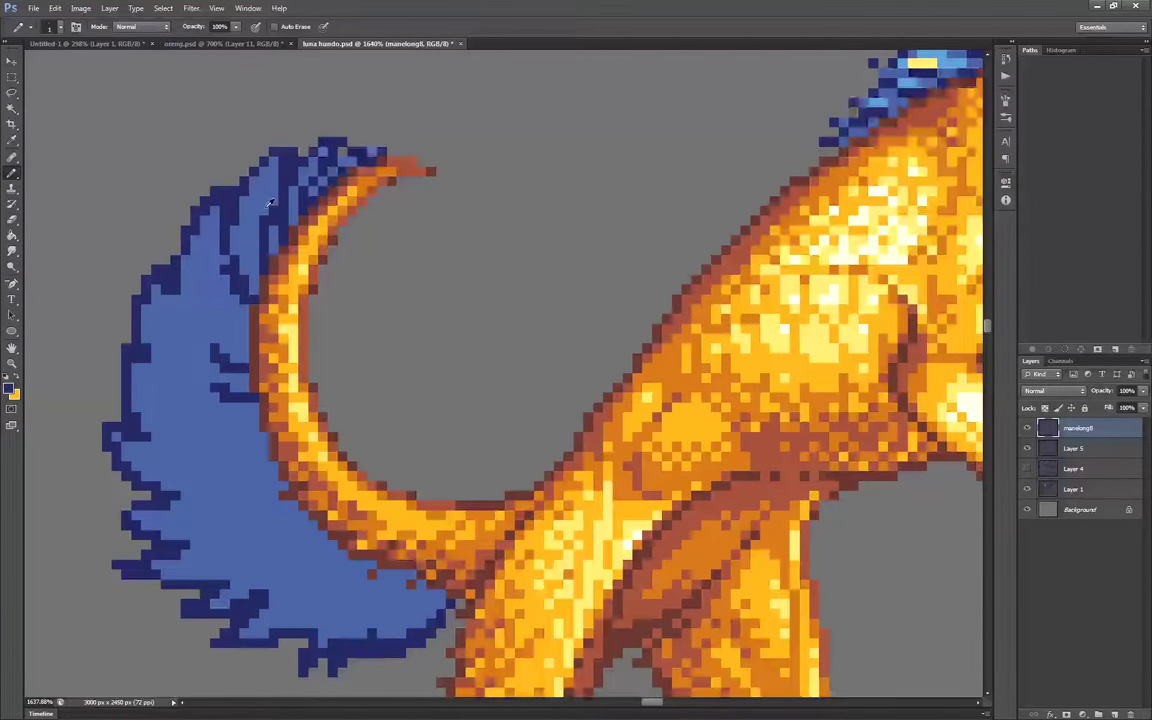
# Extend the dark blue strands down the tail fur and darken the area next to the lower tail
pyautogui.moveTo(270, 203)
pyautogui.mouseDown()
pyautogui.moveTo(268, 132)
pyautogui.moveTo(165, 320)
pyautogui.moveTo(205, 515)
pyautogui.moveTo(404, 591)
pyautogui.moveTo(260, 500)
pyautogui.moveTo(225, 455)
pyautogui.moveTo(260, 367)
pyautogui.moveTo(238, 362)
pyautogui.mouseUp()
pyautogui.scroll(-1, 355, 495)
pyautogui.keyDown('alt'); pyautogui.click(250, 399); pyautogui.keyUp('alt')
pyautogui.moveTo(280, 500); pyautogui.dragTo(336, 542)
pyautogui.scroll(-6, 261, 408)
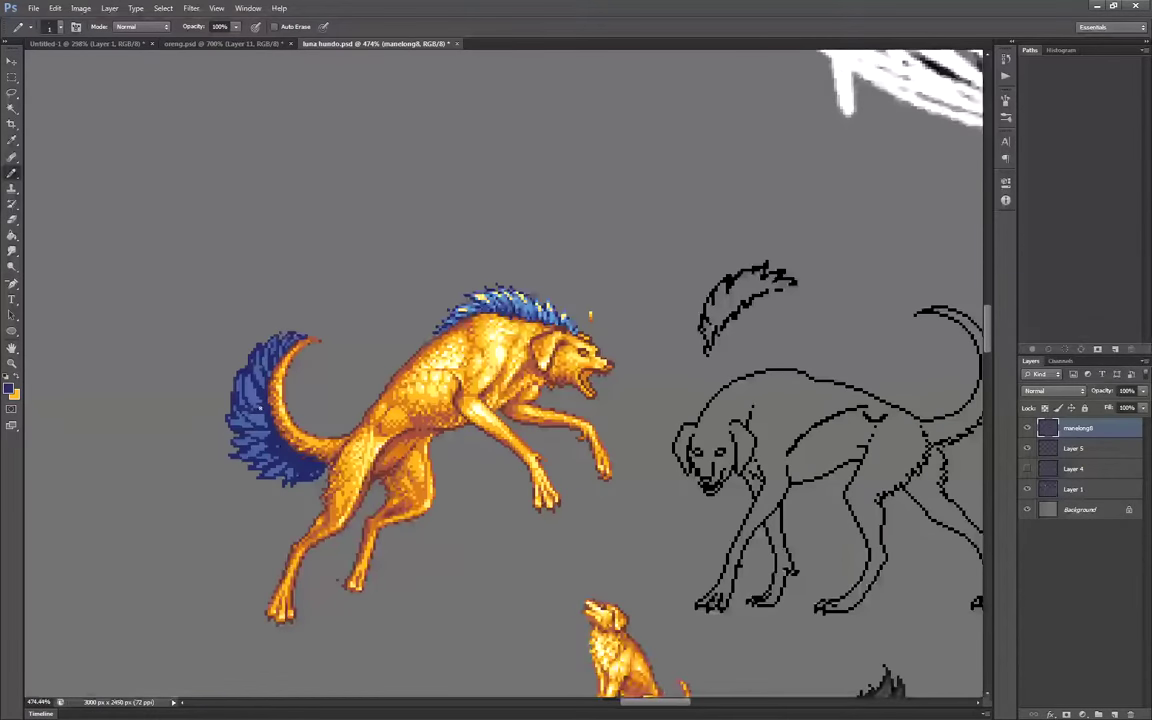
pyautogui.scroll(-1, 259, 407)
# Add stray dark blue hair tips along the outer edge of the tail fur
pyautogui.scroll(6, 250, 450)
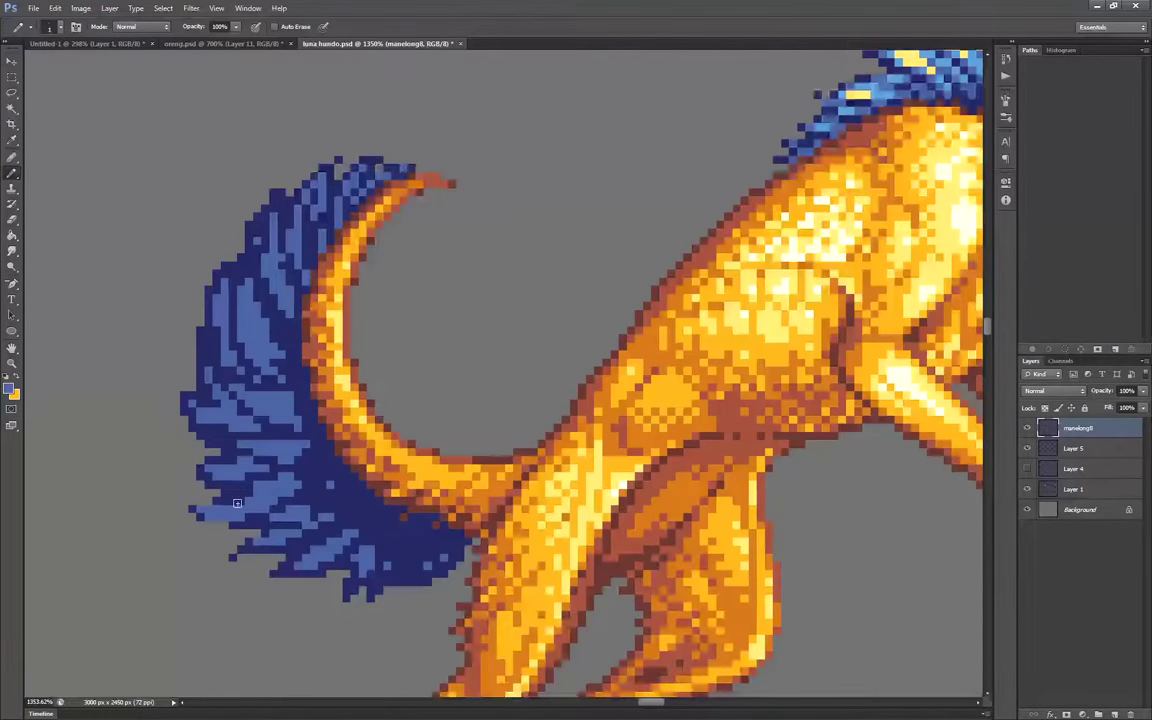
pyautogui.click(313, 160)
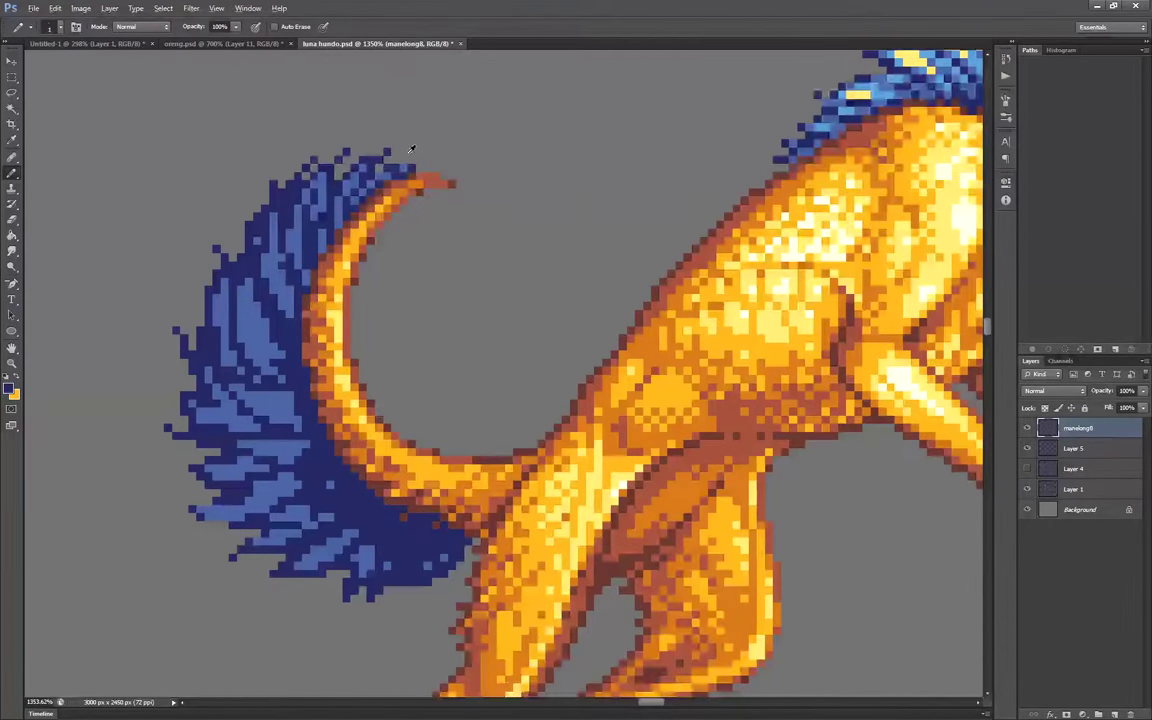
pyautogui.click(347, 151)
pyautogui.scroll(-1, 405, 157)
# Lasso the protruding hair tip on the outer edge of the tail fur, nudge it upwards, and deselect it
pyautogui.press('l')
pyautogui.moveTo(168, 432); pyautogui.dragTo(159, 478)
pyautogui.hotkey('ctrl', 'Up')
pyautogui.hotkey('ctrl', 'Up')
pyautogui.hotkey('ctrl', 'd')
pyautogui.press('b')
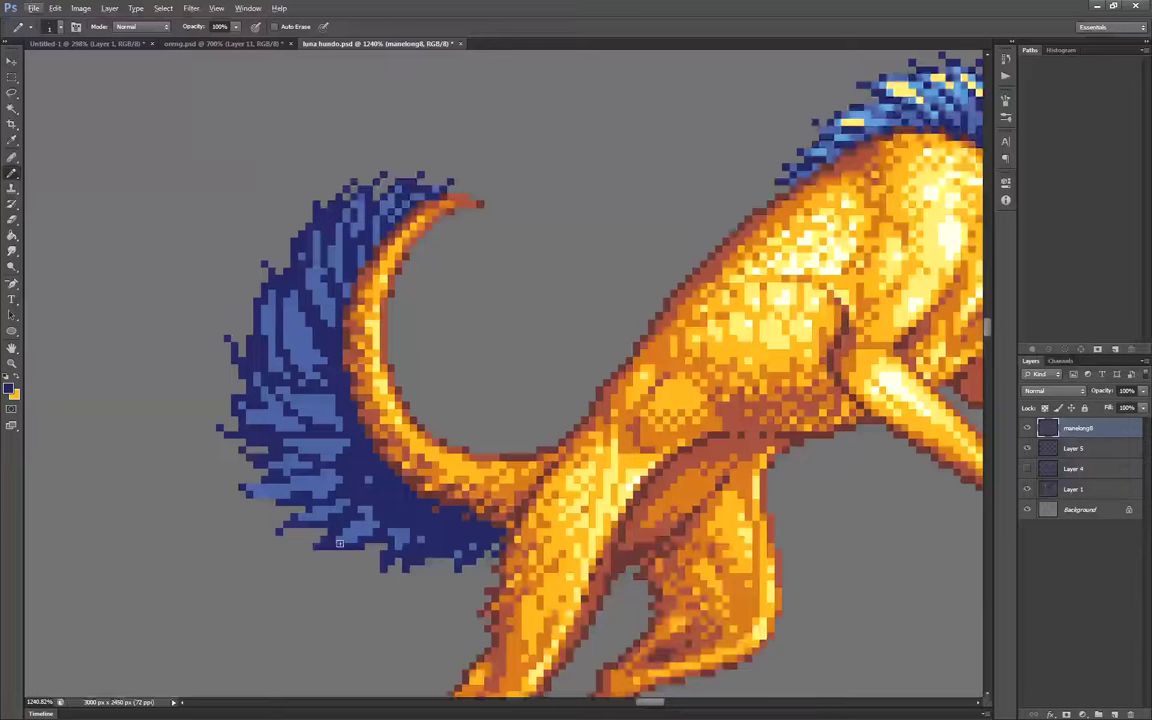
# Add medium blue strands to the lower tail fur and paint light blue highlights sampled from the mane on the middle tufts
pyautogui.scroll(2, 339, 543)
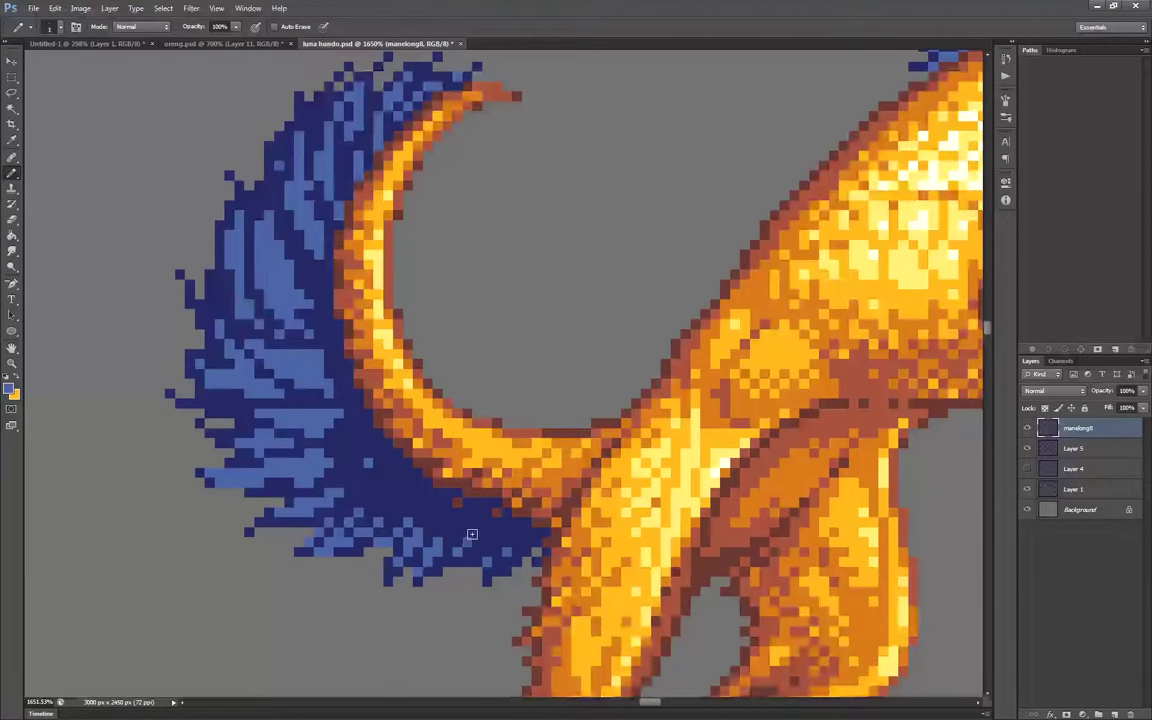
pyautogui.scroll(-4, 378, 503)
pyautogui.keyDown('alt'); pyautogui.click(808, 185); pyautogui.keyUp('alt')
pyautogui.scroll(4, 308, 364)
pyautogui.moveTo(296, 321)
pyautogui.mouseDown()
pyautogui.moveTo(325, 378)
pyautogui.moveTo(316, 421)
pyautogui.mouseUp()
pyautogui.moveTo(266, 360); pyautogui.dragTo(276, 403)
pyautogui.moveTo(275, 321); pyautogui.dragTo(267, 348)
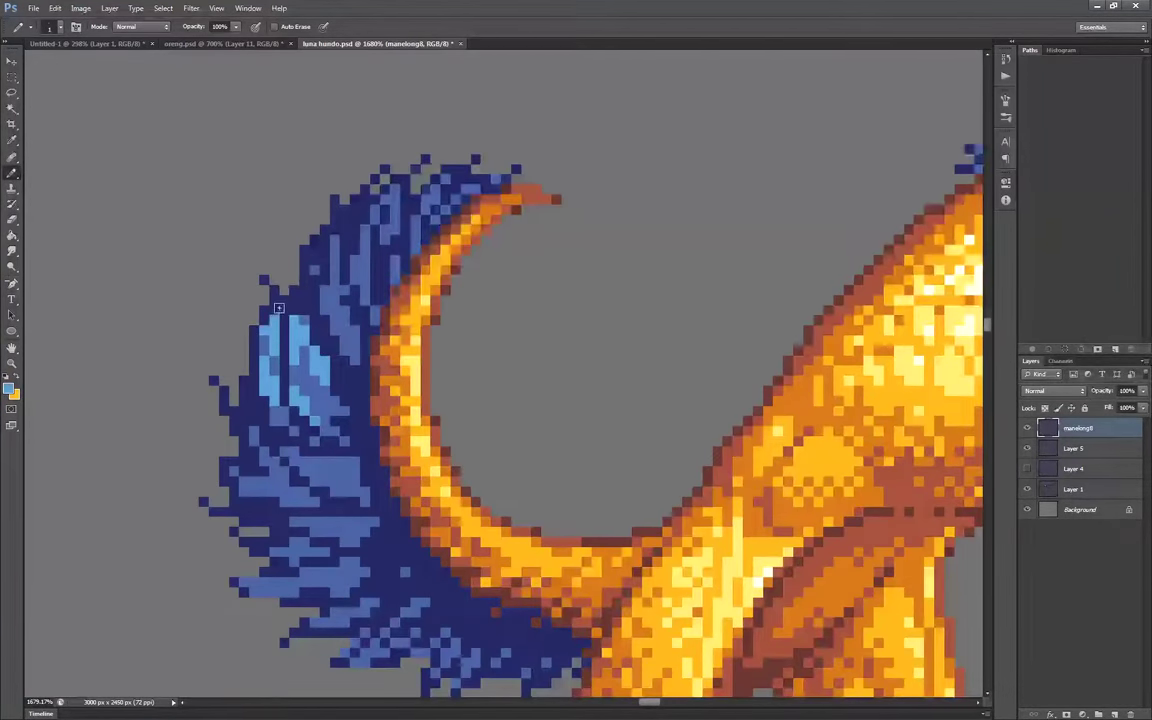
# Continue the light blue highlights onto the tufts above and separate the inner strands with dark blue
pyautogui.click(279, 308)
pyautogui.moveTo(316, 268); pyautogui.dragTo(307, 302)
pyautogui.moveTo(326, 262); pyautogui.dragTo(334, 235)
pyautogui.moveTo(344, 288); pyautogui.dragTo(354, 308)
pyautogui.click(325, 320)
pyautogui.keyDown('alt'); pyautogui.click(350, 393); pyautogui.keyUp('alt')
pyautogui.moveTo(335, 388); pyautogui.dragTo(346, 408)
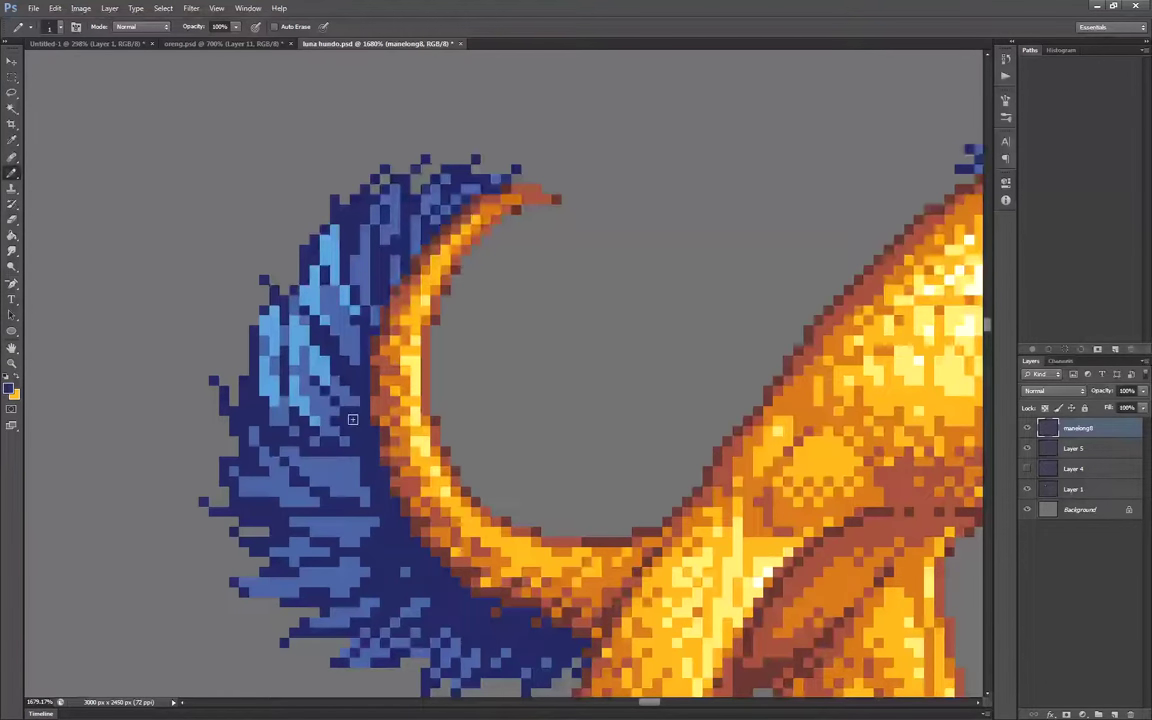
# Break up the middle tufts with more strands and paint sampled blue strands up towards the tail tip
pyautogui.scroll(-4, 354, 422)
pyautogui.scroll(4, 335, 424)
pyautogui.moveTo(301, 343); pyautogui.dragTo(301, 369)
pyautogui.moveTo(330, 313); pyautogui.dragTo(360, 336)
pyautogui.keyDown('alt'); pyautogui.click(373, 302); pyautogui.keyUp('alt')
pyautogui.moveTo(394, 215); pyautogui.dragTo(405, 198)
pyautogui.moveTo(384, 246)
pyautogui.mouseDown()
pyautogui.moveTo(375, 205)
pyautogui.moveTo(354, 213)
pyautogui.moveTo(405, 167)
pyautogui.moveTo(446, 157)
pyautogui.mouseUp()
# Detail the fur near the tail tip with light blue highlights and medium blue transition pixels
pyautogui.keyDown('alt'); pyautogui.click(377, 260); pyautogui.keyUp('alt')
pyautogui.keyDown('alt'); pyautogui.click(414, 190); pyautogui.keyUp('alt')
pyautogui.moveTo(475, 197); pyautogui.dragTo(496, 185)
pyautogui.keyDown('alt'); pyautogui.click(405, 234); pyautogui.keyUp('alt')
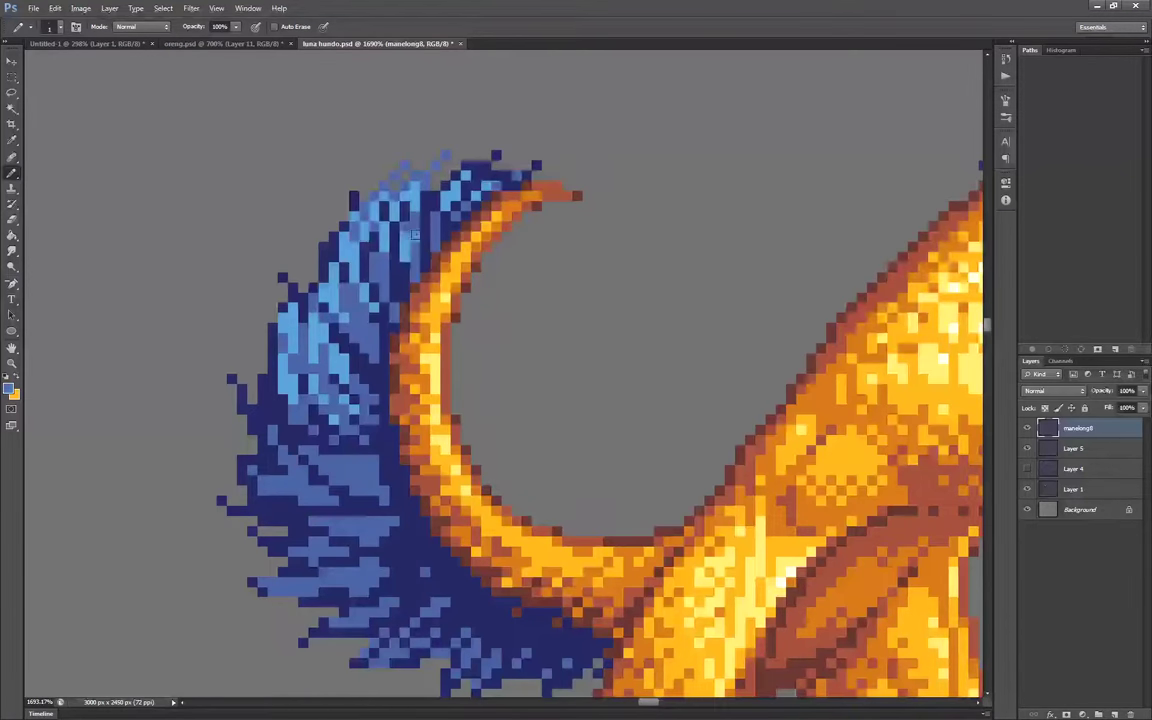
pyautogui.moveTo(405, 250); pyautogui.dragTo(395, 214)
# Paint light and medium blue strands on the lower outer tufts of the tail fur
pyautogui.scroll(-4, 421, 175)
pyautogui.scroll(3, 345, 333)
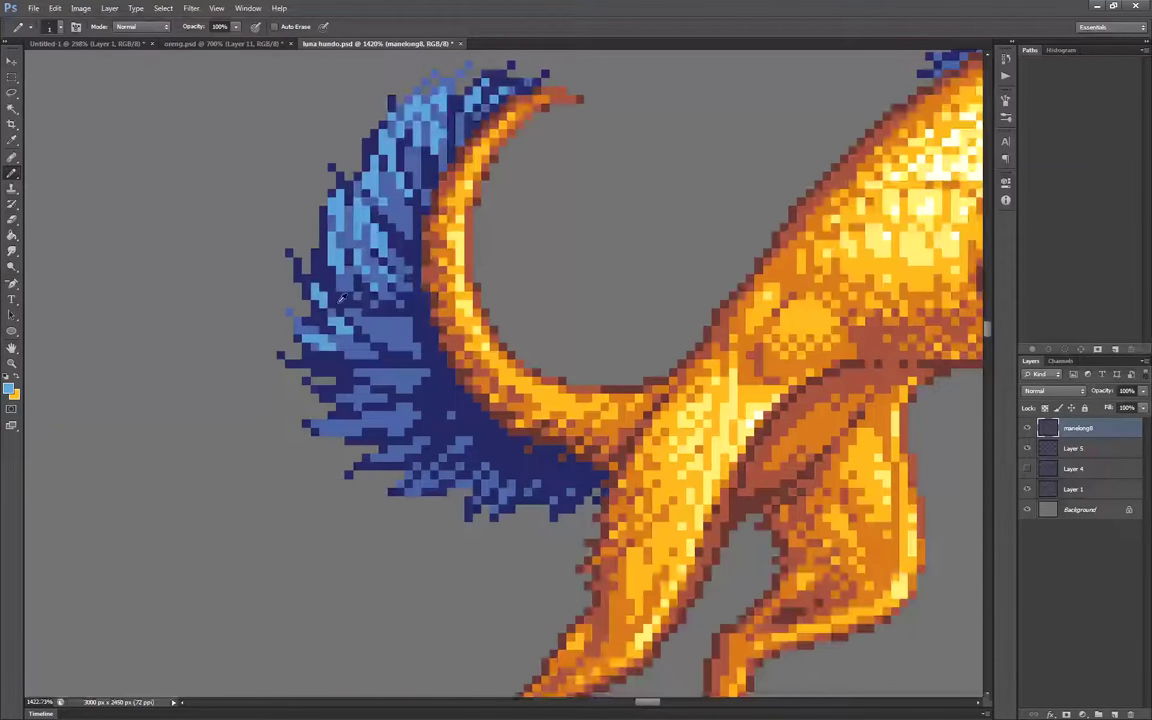
pyautogui.moveTo(321, 270); pyautogui.dragTo(345, 303)
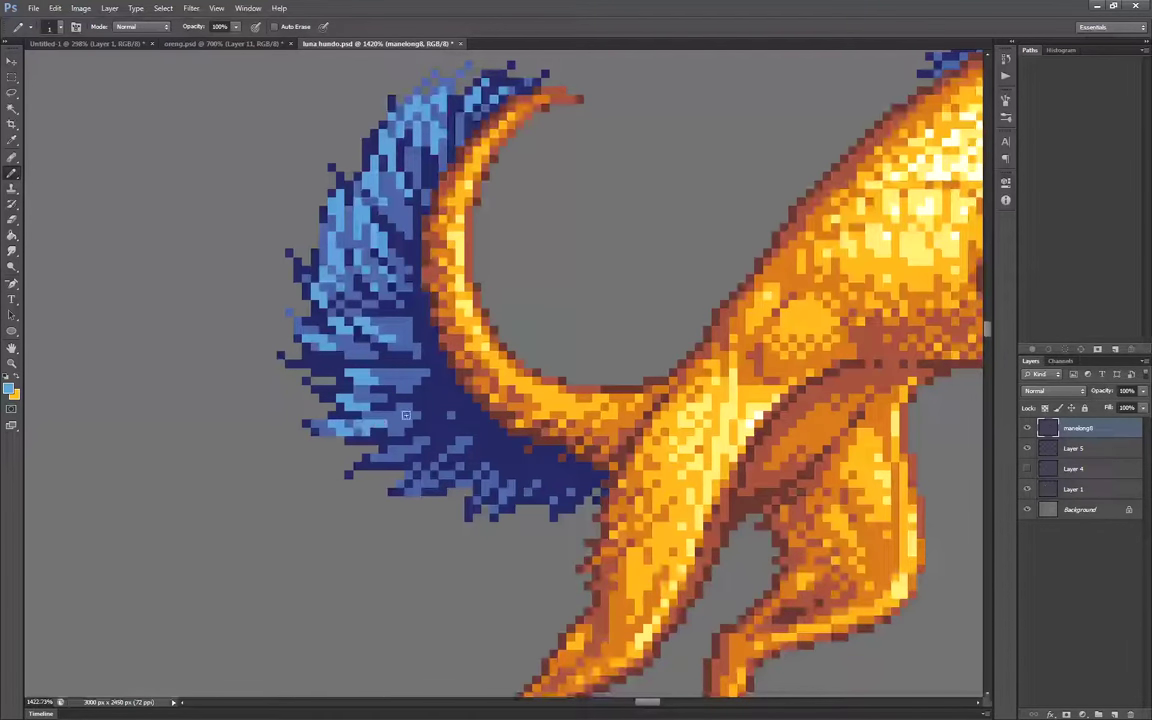
pyautogui.keyDown('alt'); pyautogui.click(339, 371); pyautogui.keyUp('alt')
pyautogui.moveTo(308, 366); pyautogui.dragTo(234, 490)
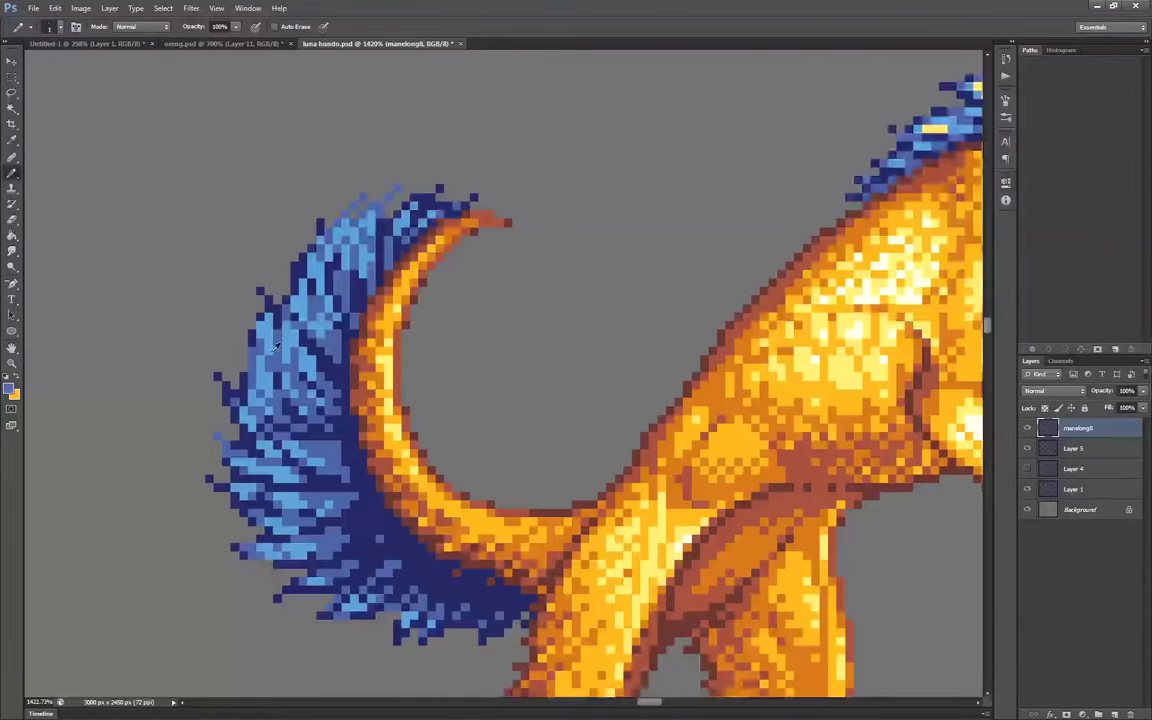
# Add pale blue highlight strands to the brightest tufts along the outer side of the tail fur
pyautogui.scroll(1, 276, 347)
pyautogui.scroll(-10, 276, 347)
pyautogui.scroll(10, 276, 347)
pyautogui.moveTo(279, 268); pyautogui.dragTo(279, 304)
pyautogui.moveTo(297, 227); pyautogui.dragTo(297, 240)
pyautogui.moveTo(280, 262); pyautogui.dragTo(284, 285)
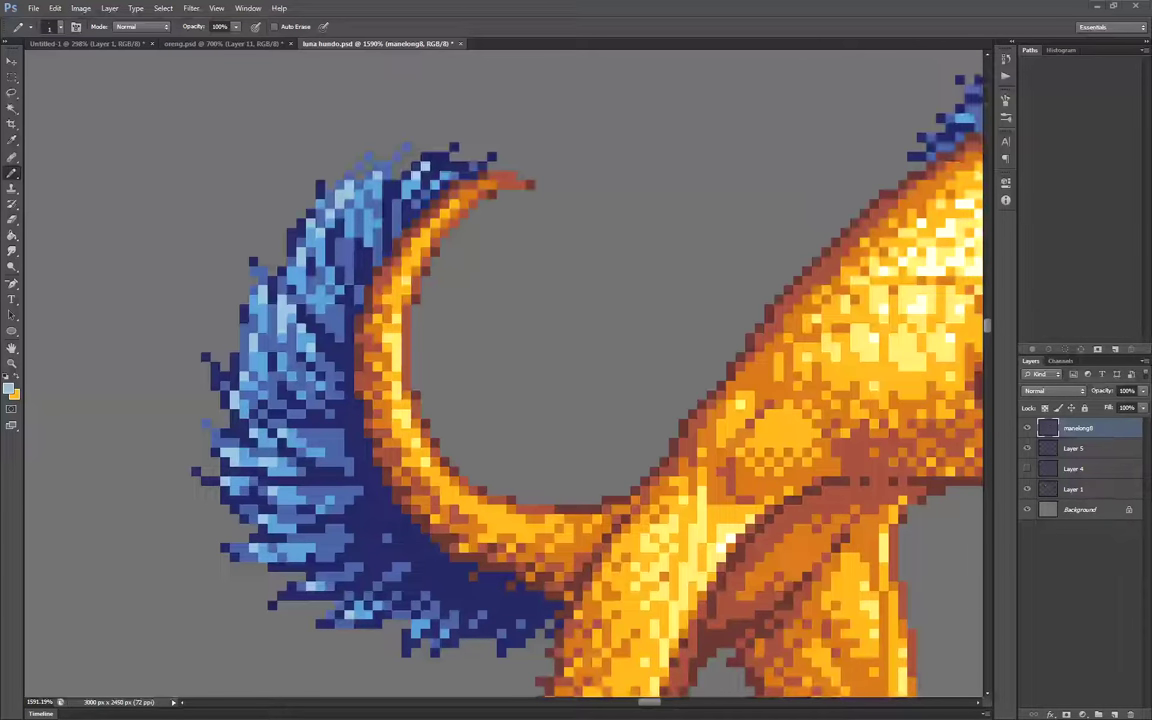
# Refine the fur beside the tail tip with short strands in sampled blue shades
pyautogui.scroll(-2, 341, 390)
pyautogui.scroll(-5, 366, 325)
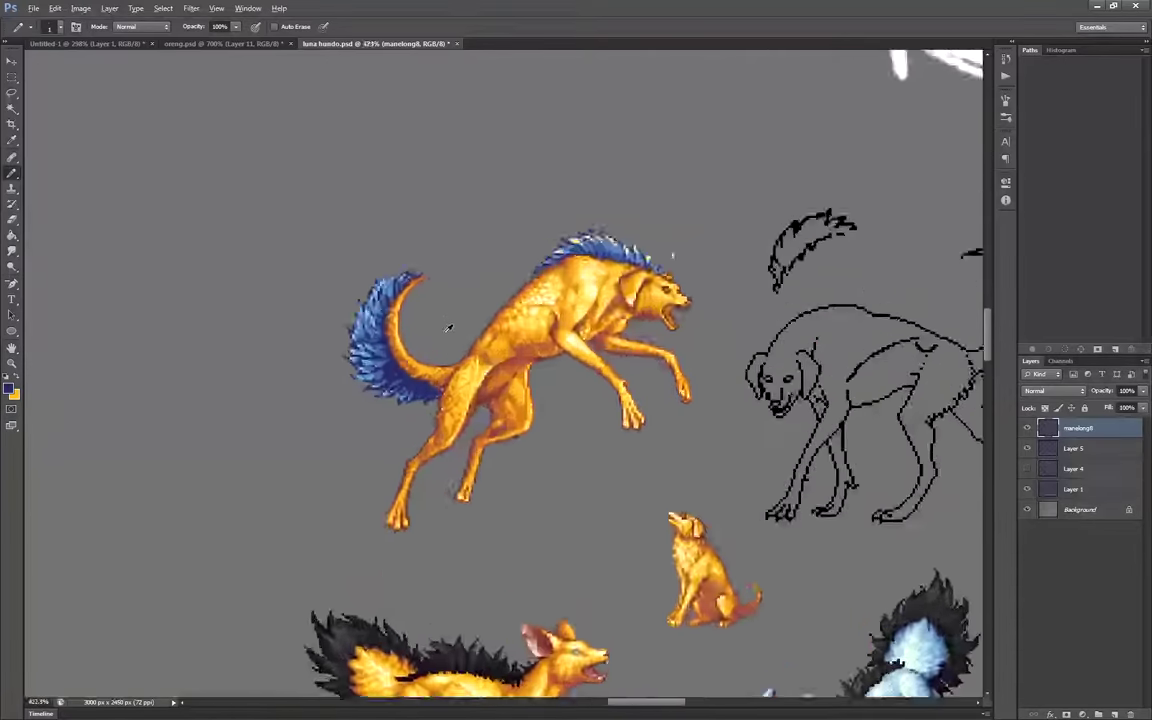
pyautogui.scroll(6, 378, 322)
pyautogui.keyDown('alt'); pyautogui.click(274, 264); pyautogui.keyUp('alt')
pyautogui.moveTo(440, 141); pyautogui.dragTo(417, 165)
pyautogui.moveTo(449, 156); pyautogui.dragTo(402, 196)
pyautogui.keyDown('alt'); pyautogui.click(388, 198); pyautogui.keyUp('alt')
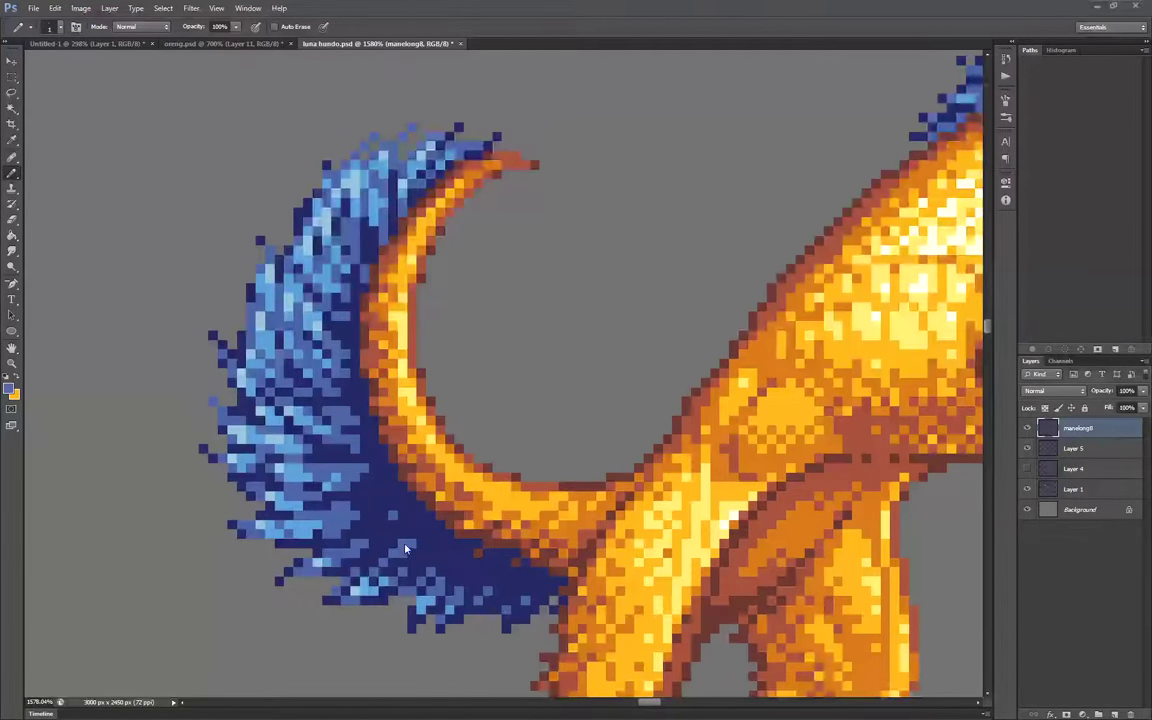
# Blend the light tufts into the dark inner fur of the tail with sampled medium blue pixels
pyautogui.scroll(-3, 405, 548)
pyautogui.scroll(3, 340, 480)
pyautogui.keyDown('alt'); pyautogui.click(345, 395); pyautogui.keyUp('alt')
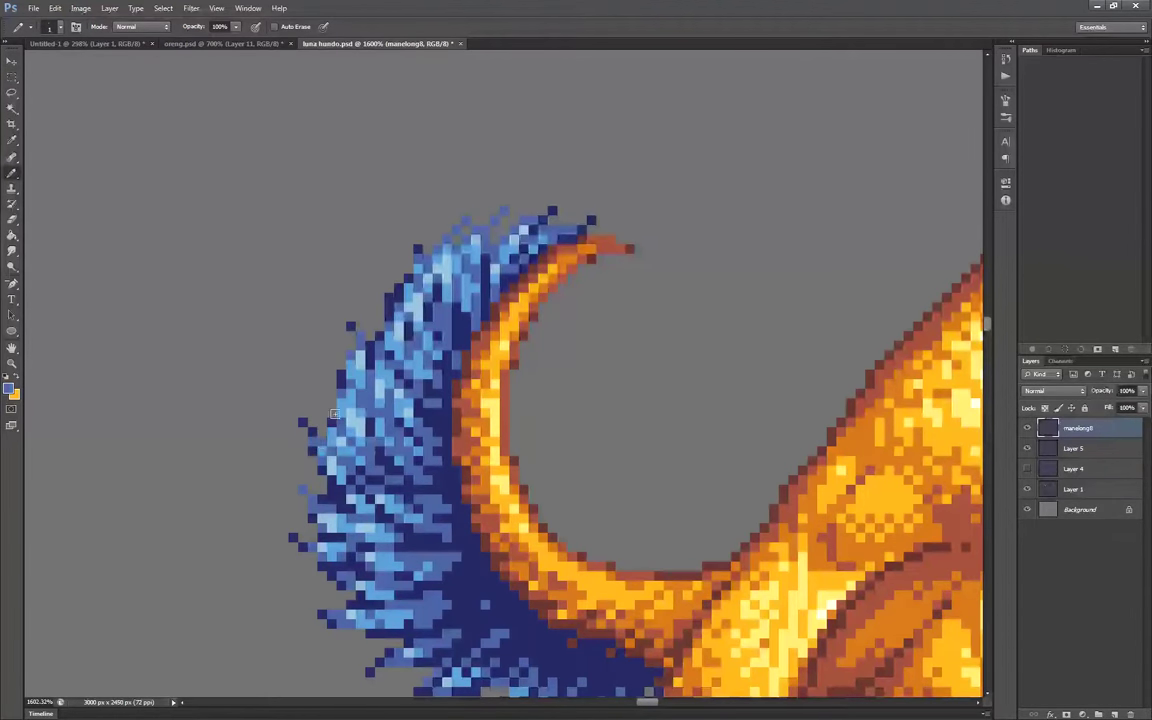
pyautogui.scroll(-5, 334, 414)
pyautogui.scroll(6, 367, 524)
pyautogui.keyDown('alt'); pyautogui.click(385, 508); pyautogui.keyUp('alt')
pyautogui.scroll(-6, 420, 530)
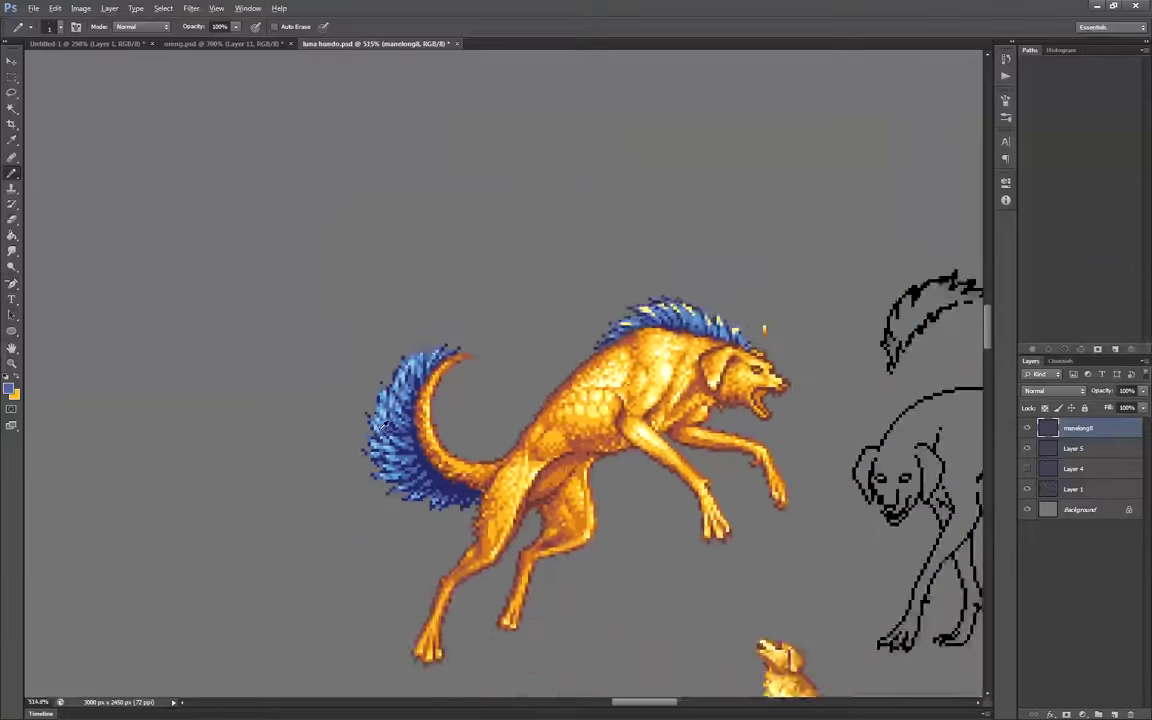
pyautogui.scroll(6, 322, 487)
pyautogui.scroll(-6, 322, 487)
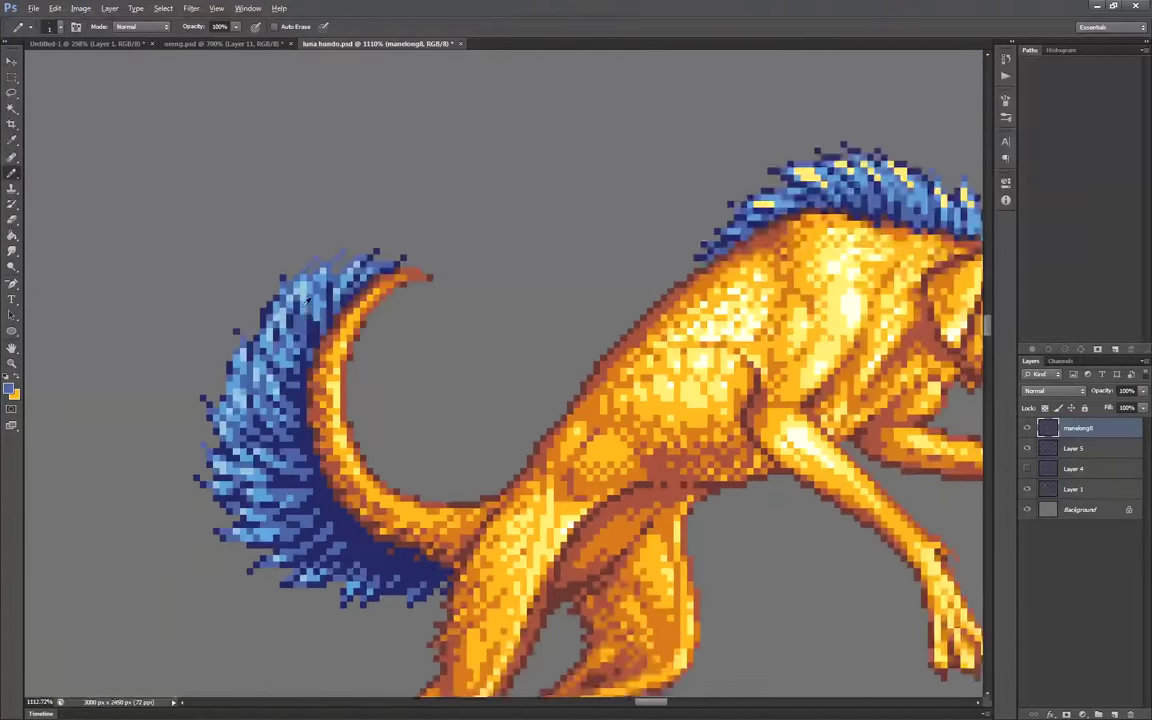
# Choose a near-black navy colour and paint a deep shadow in the fur along the underside of the tail
pyautogui.scroll(6, 361, 401)
pyautogui.click(9, 389)
pyautogui.click(622, 400)
pyautogui.click(777, 262)
pyautogui.scroll(3, 420, 500)
pyautogui.moveTo(460, 444)
pyautogui.mouseDown()
pyautogui.moveTo(398, 472)
pyautogui.moveTo(427, 486)
pyautogui.moveTo(288, 363)
pyautogui.moveTo(241, 362)
pyautogui.mouseUp()
pyautogui.scroll(-5, 420, 460)
pyautogui.scroll(4, 370, 405)
pyautogui.keyDown('alt'); pyautogui.click(230, 462); pyautogui.keyUp('alt')
pyautogui.scroll(-5, 230, 462)
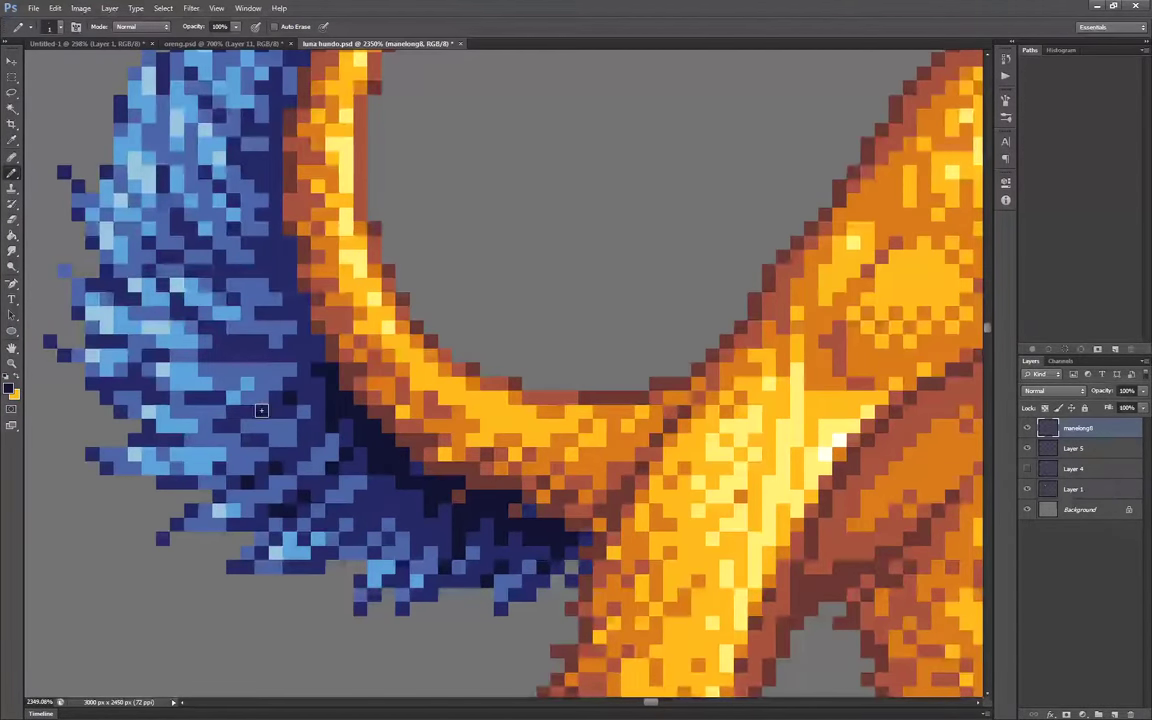
# Soften the deep shadow's edge with navy strands reaching into the lower tail fur
pyautogui.scroll(4, 322, 350)
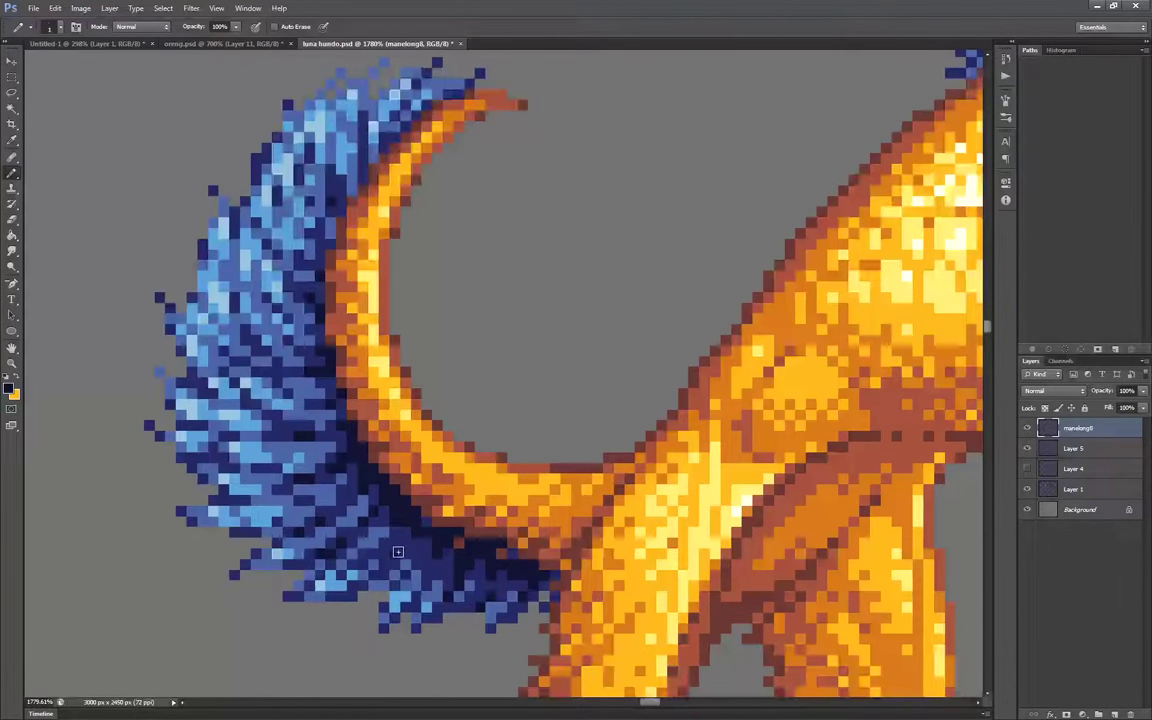
pyautogui.moveTo(511, 553); pyautogui.dragTo(407, 523)
pyautogui.scroll(-3, 456, 559)
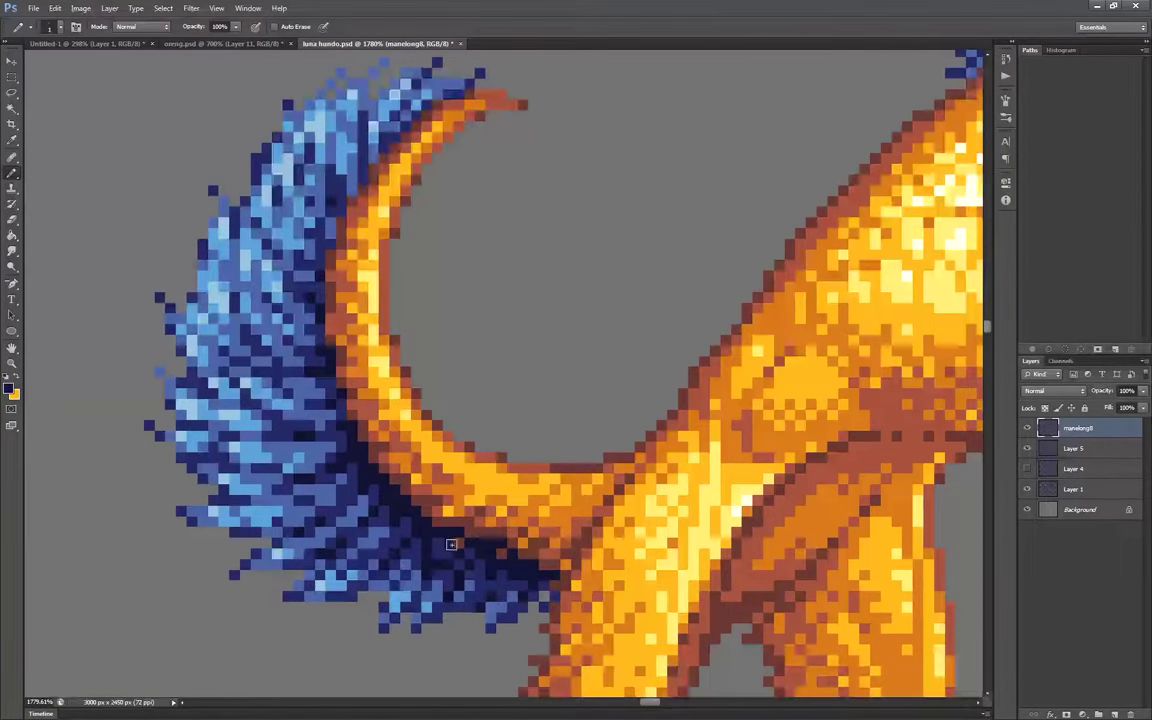
pyautogui.scroll(-2, 308, 431)
pyautogui.scroll(4, 411, 447)
pyautogui.scroll(-4, 411, 447)
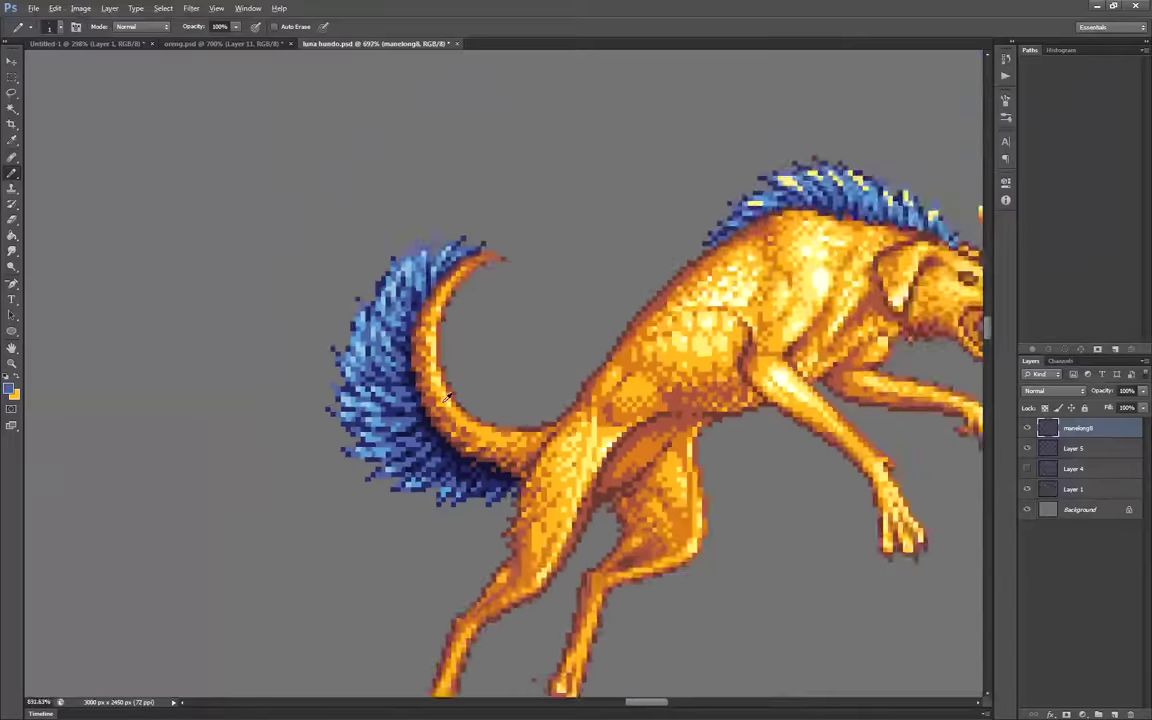
# Replace the yellow highlights in the mane with pale blue and add dark blue strands near its base
pyautogui.scroll(2, 430, 440)
pyautogui.scroll(-3, 527, 424)
pyautogui.scroll(2, 527, 424)
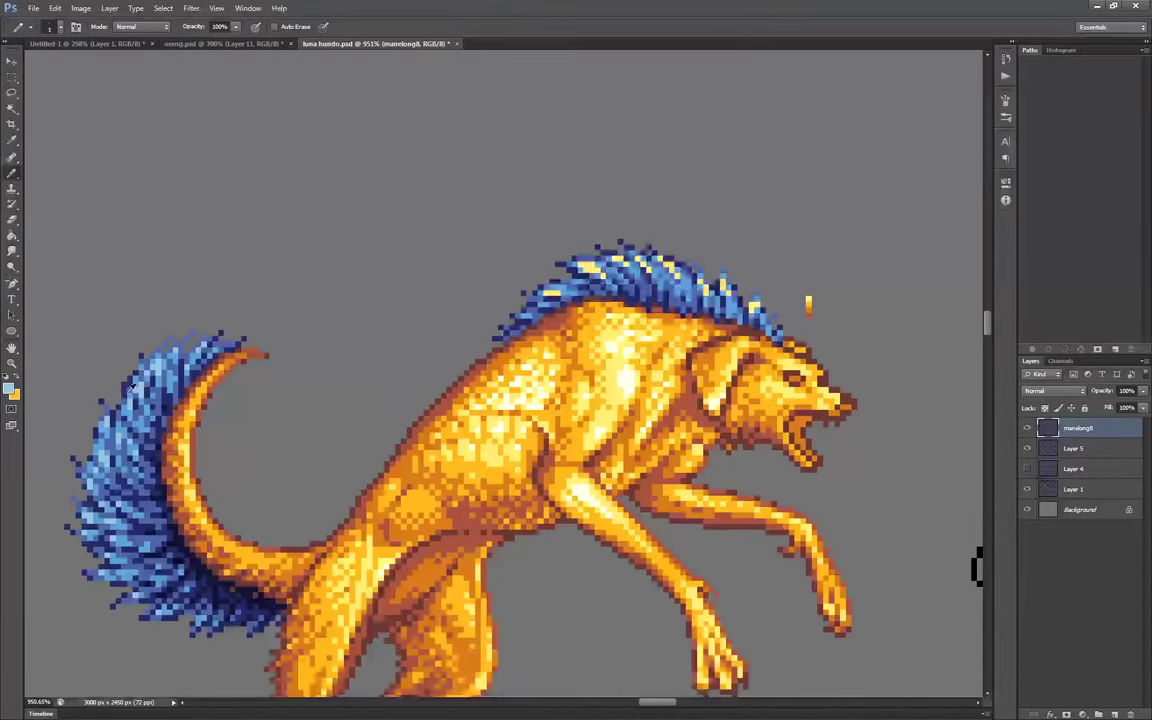
pyautogui.scroll(2, 509, 349)
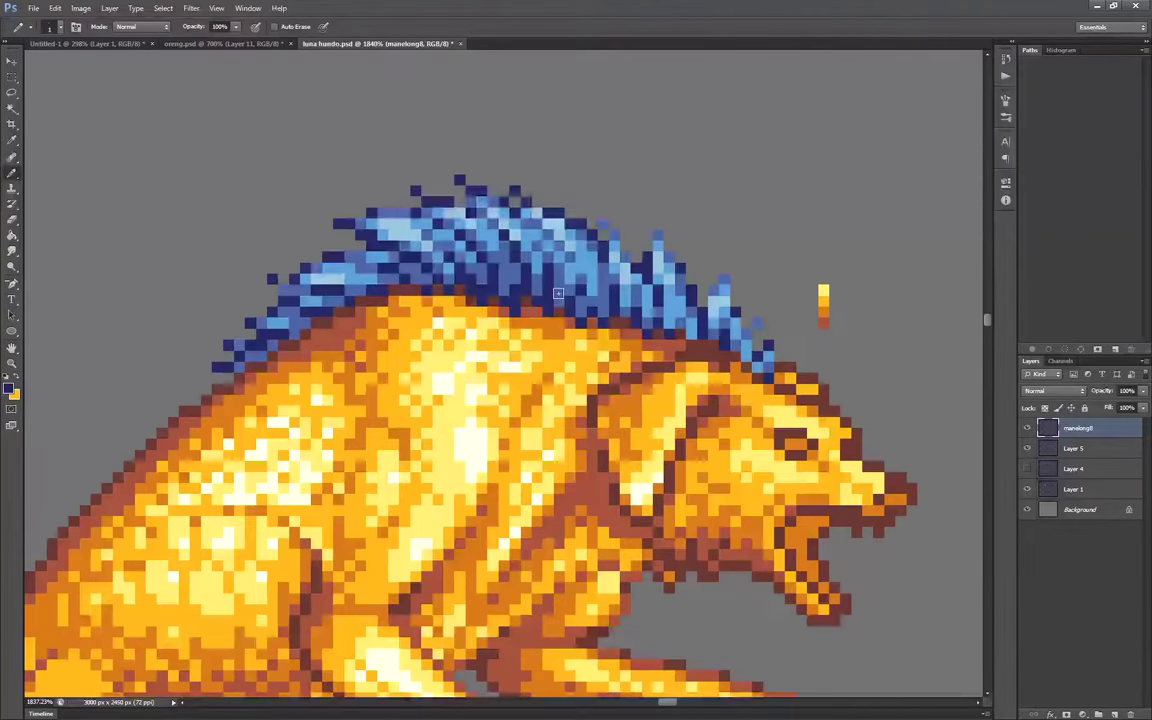
pyautogui.scroll(-1, 527, 190)
pyautogui.scroll(2, 857, 399)
# Colour the creature's eye light blue and rework the surrounding eyelid pixels with sampled orange-brown
pyautogui.keyDown('alt'); pyautogui.click(600, 268); pyautogui.keyUp('alt')
pyautogui.moveTo(629, 380); pyautogui.dragTo(643, 380)
pyautogui.keyDown('alt'); pyautogui.click(630, 395); pyautogui.keyUp('alt')
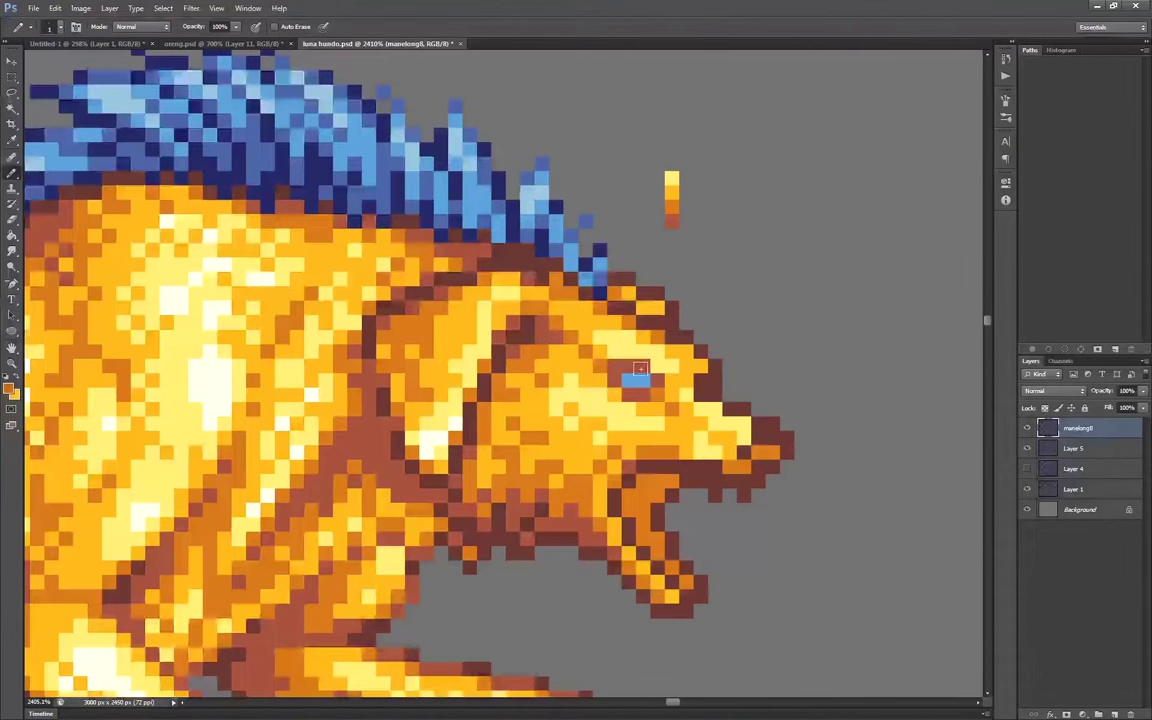
pyautogui.click(640, 369)
pyautogui.scroll(-2, 640, 369)
pyautogui.scroll(2, 730, 390)
pyautogui.click(604, 359)
# Touch up the ear and the brow ridge above the eye with sampled reddish-brown pixels
pyautogui.moveTo(400, 230); pyautogui.dragTo(390, 260)
pyautogui.keyDown('alt'); pyautogui.click(362, 268); pyautogui.keyUp('alt')
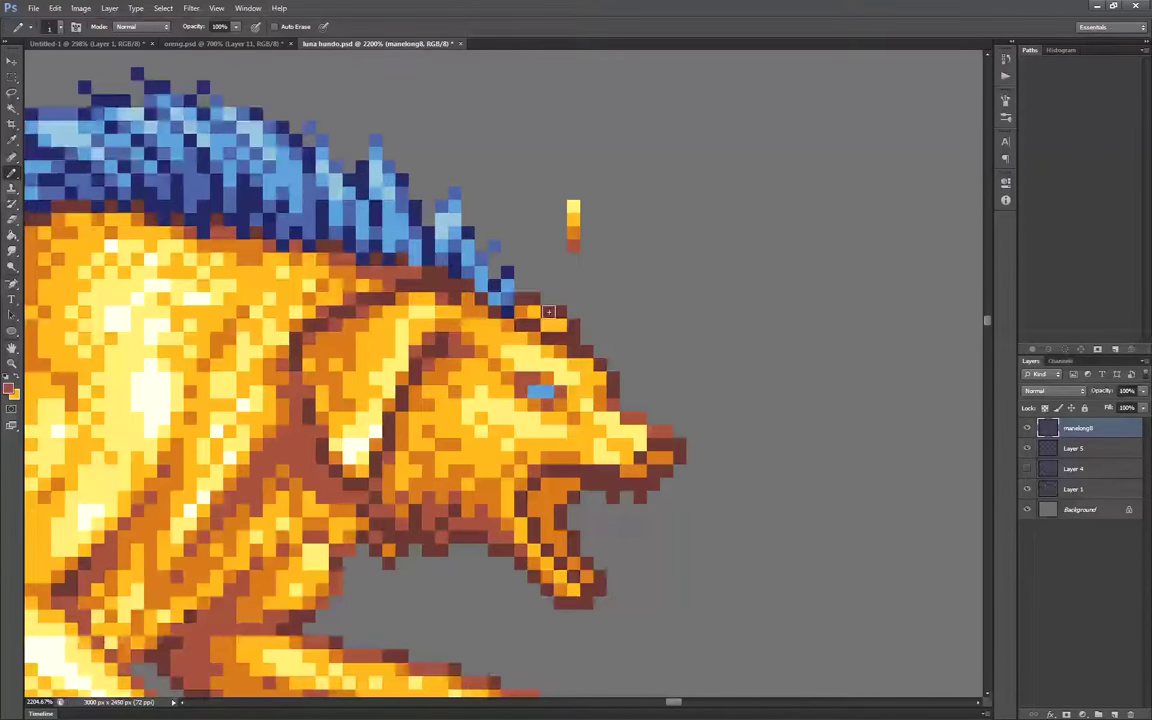
pyautogui.moveTo(548, 312); pyautogui.dragTo(566, 322)
pyautogui.scroll(-2, 617, 373)
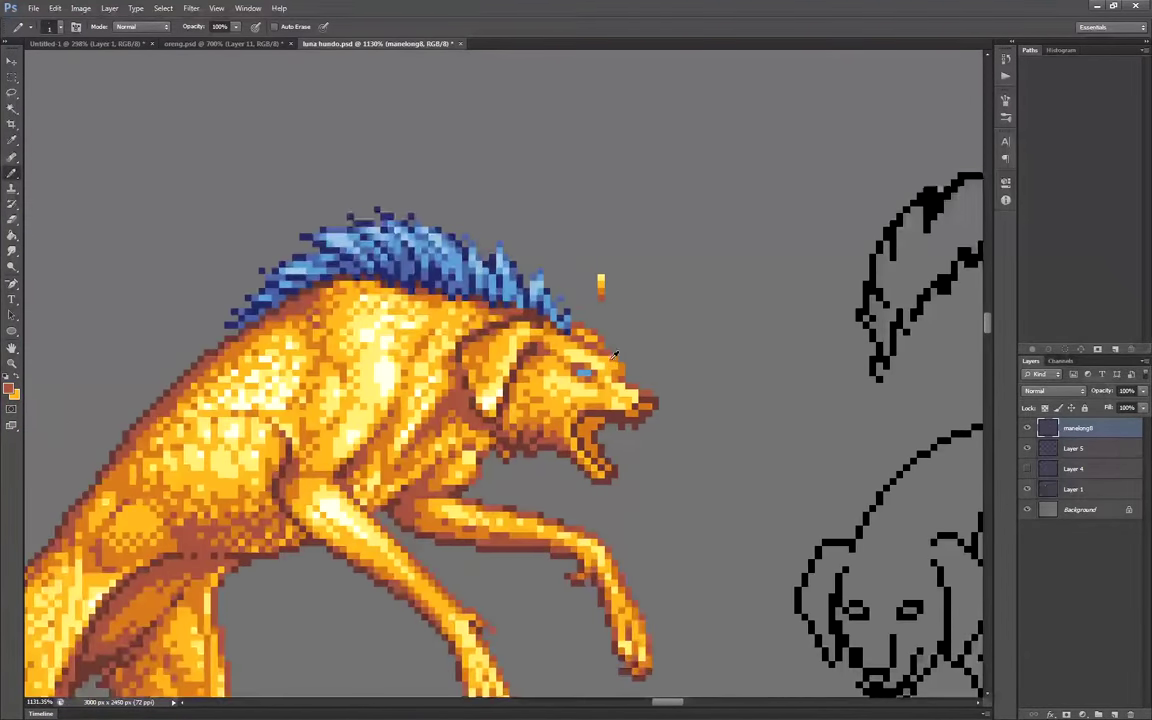
# Colour the inside of the leaping hound's open mouth with dark red and pink sampled from the running creature's mouth
pyautogui.scroll(2, 640, 390)
pyautogui.scroll(-3, 660, 389)
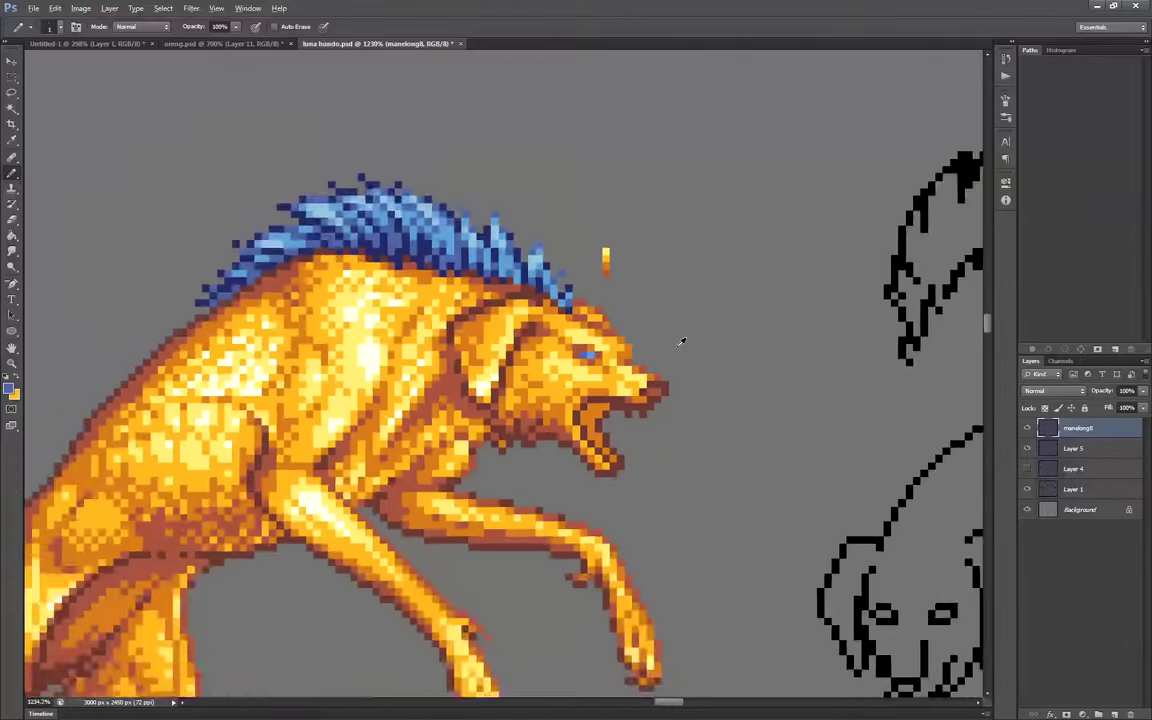
pyautogui.scroll(2, 612, 354)
pyautogui.scroll(-4, 612, 354)
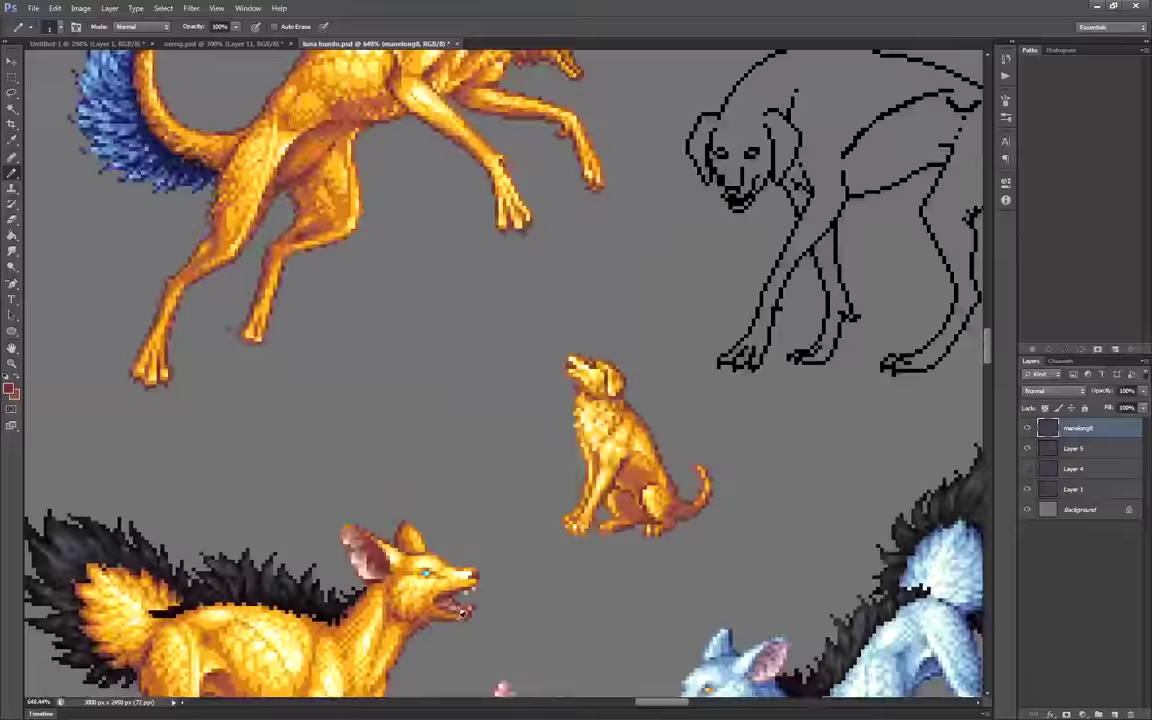
pyautogui.scroll(4, 600, 355)
pyautogui.scroll(-1, 610, 200)
pyautogui.scroll(-3, 609, 201)
pyautogui.scroll(3, 196, 488)
pyautogui.keyDown('alt'); pyautogui.click(385, 567); pyautogui.keyUp('alt')
pyautogui.scroll(-3, 385, 567)
pyautogui.scroll(5, 419, 380)
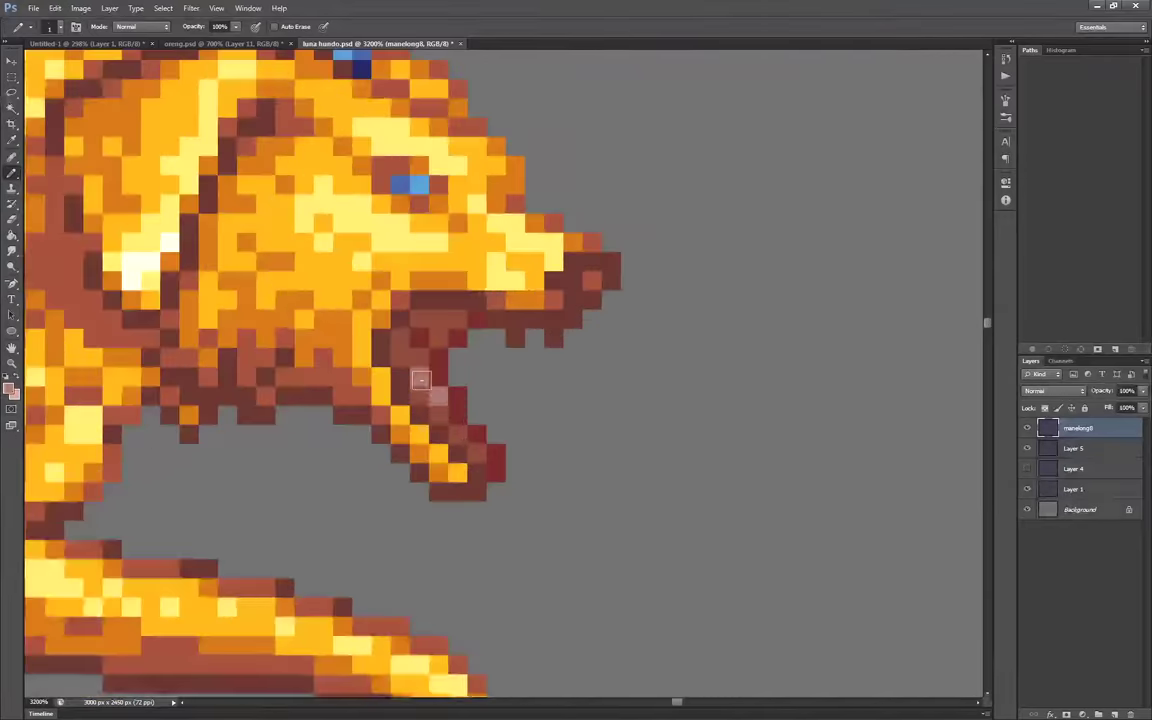
pyautogui.moveTo(419, 378)
pyautogui.mouseDown()
pyautogui.moveTo(438, 410)
pyautogui.moveTo(419, 362)
pyautogui.mouseUp()
pyautogui.scroll(-5, 406, 319)
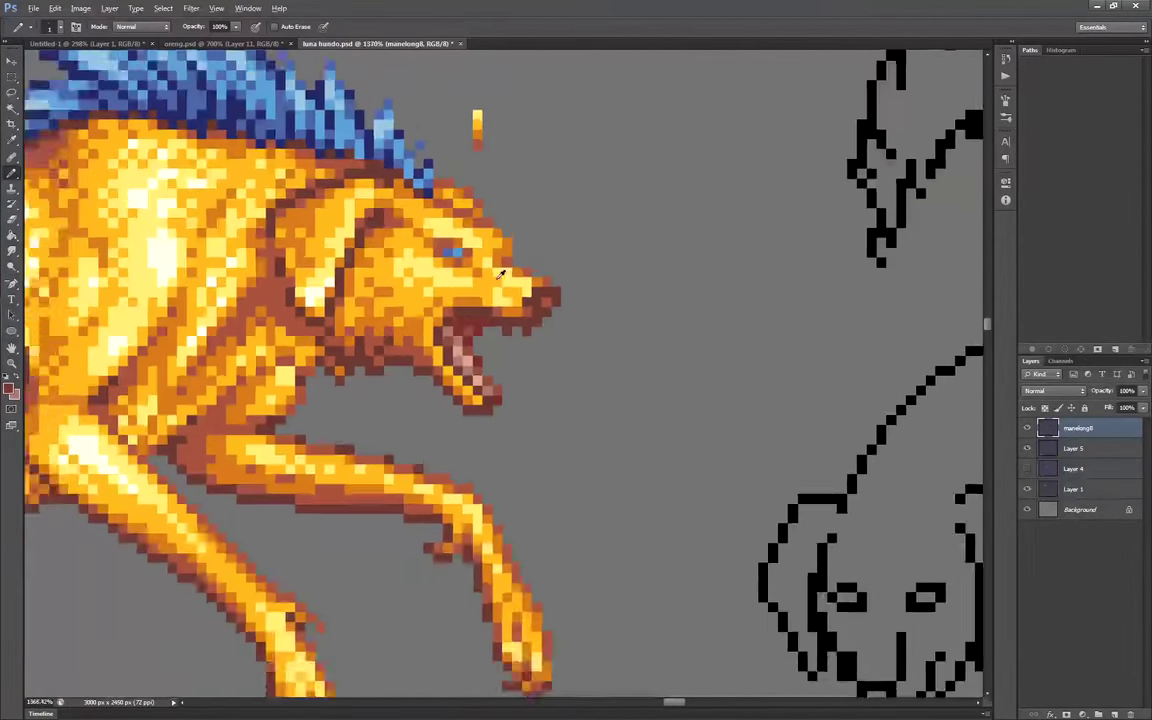
# Add off-white teeth to the leaping hound's upper and lower jaws and deepen the reds around them
pyautogui.scroll(4, 478, 398)
pyautogui.scroll(-3, 528, 327)
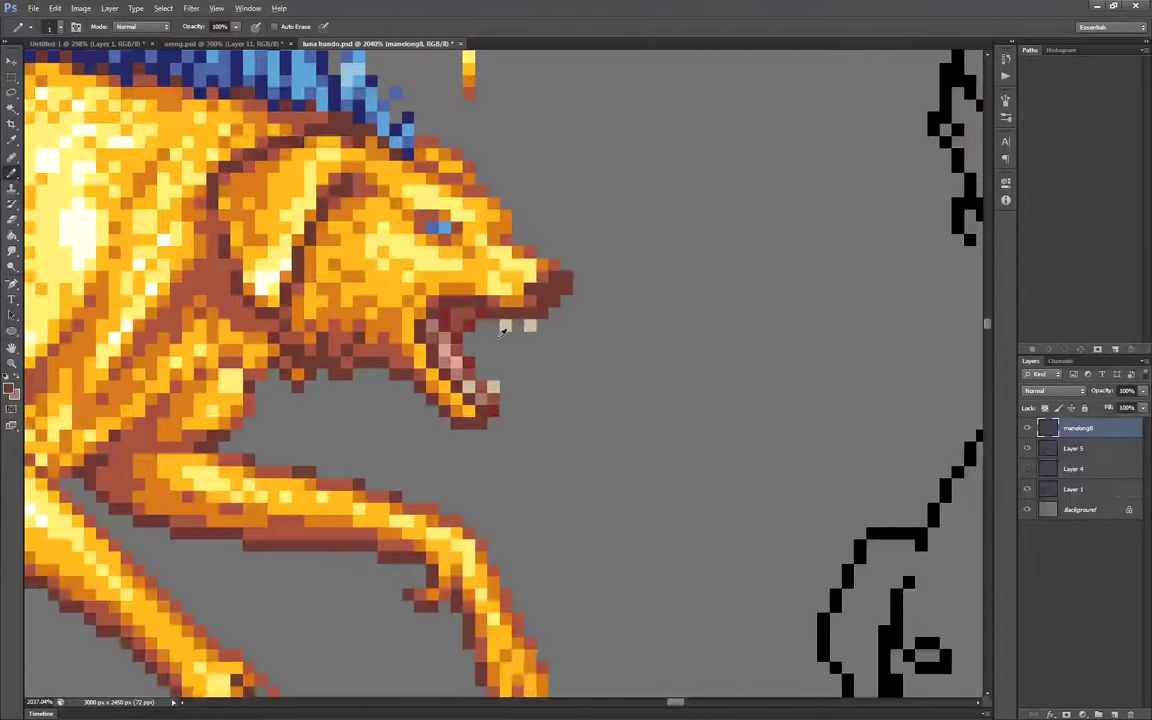
pyautogui.scroll(2, 535, 290)
pyautogui.scroll(1, 540, 292)
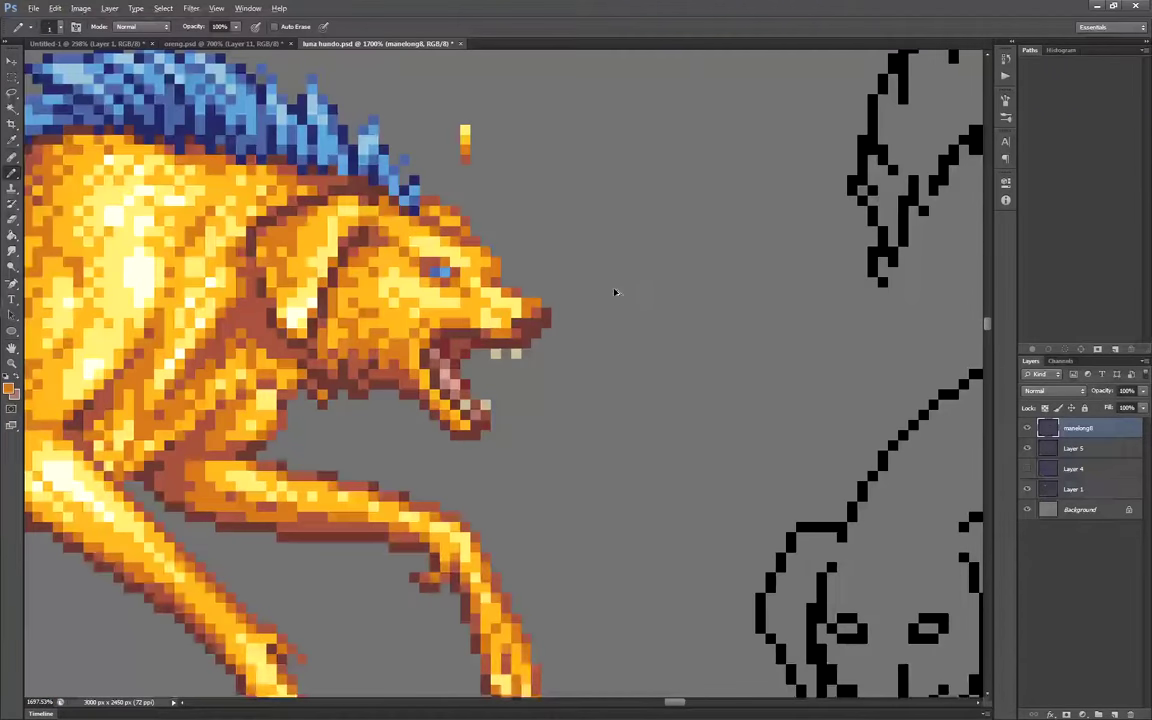
pyautogui.scroll(-4, 481, 306)
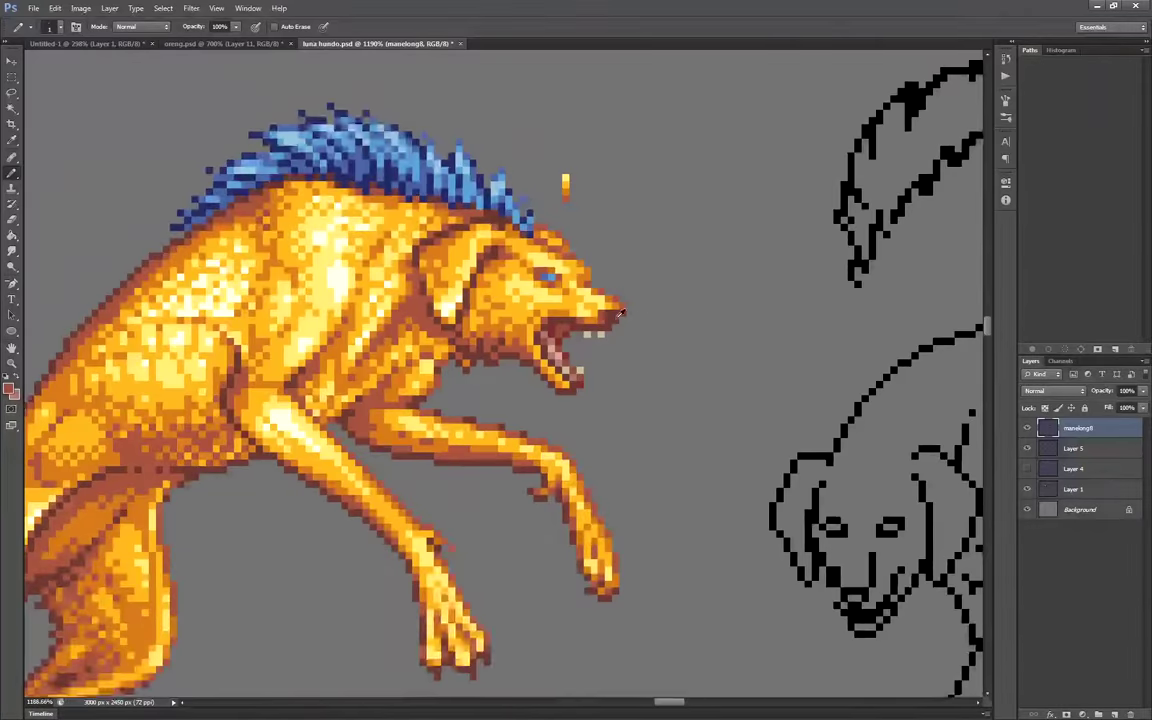
pyautogui.scroll(3, 545, 208)
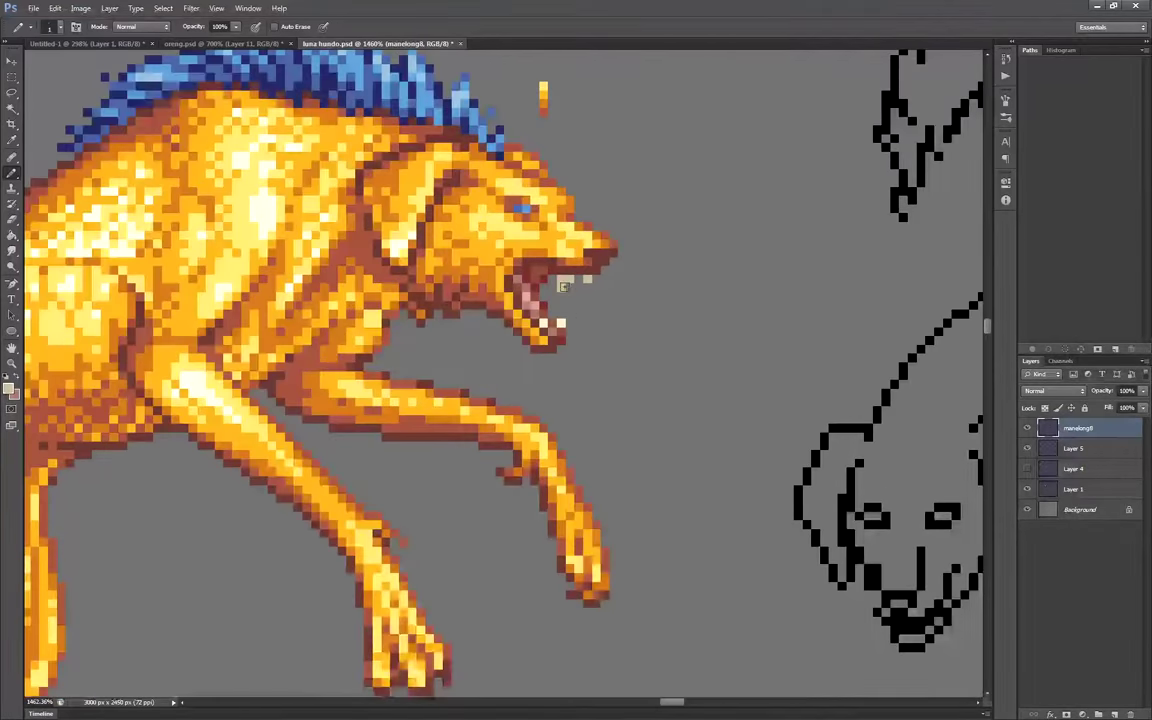
pyautogui.scroll(1, 625, 278)
pyautogui.scroll(-4, 580, 275)
# Refine the leaping hound's ear with sampled orange and pale yellow pixels
pyautogui.scroll(6, 465, 261)
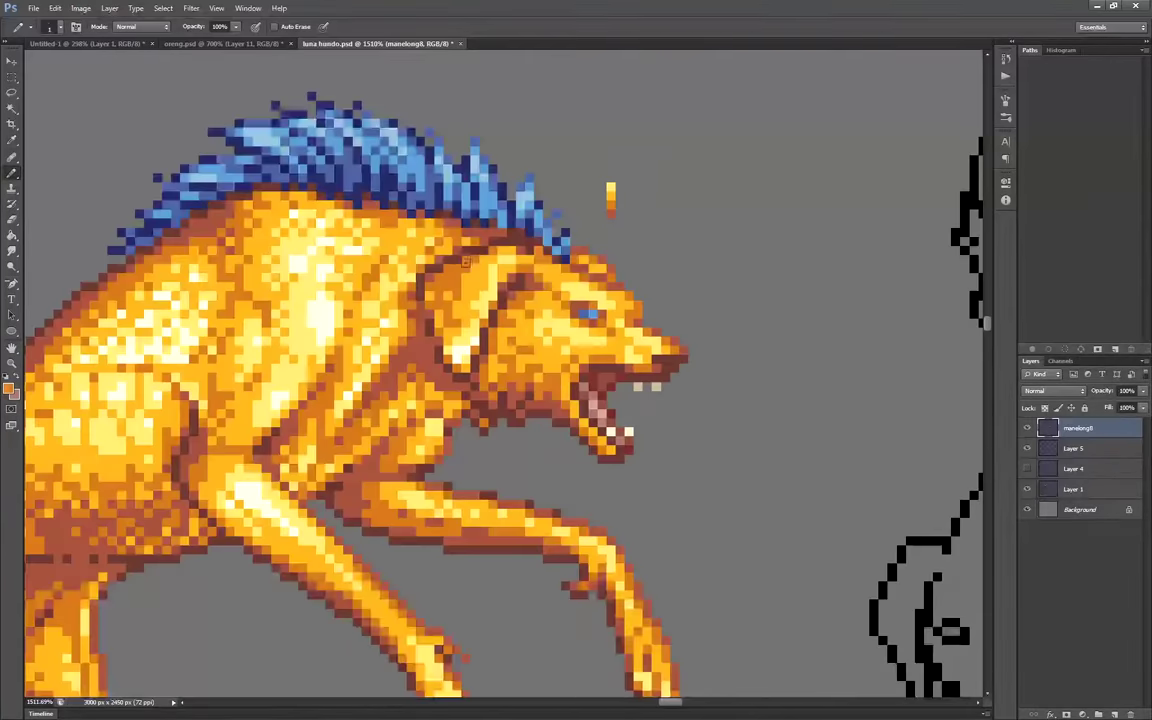
pyautogui.scroll(-1, 487, 263)
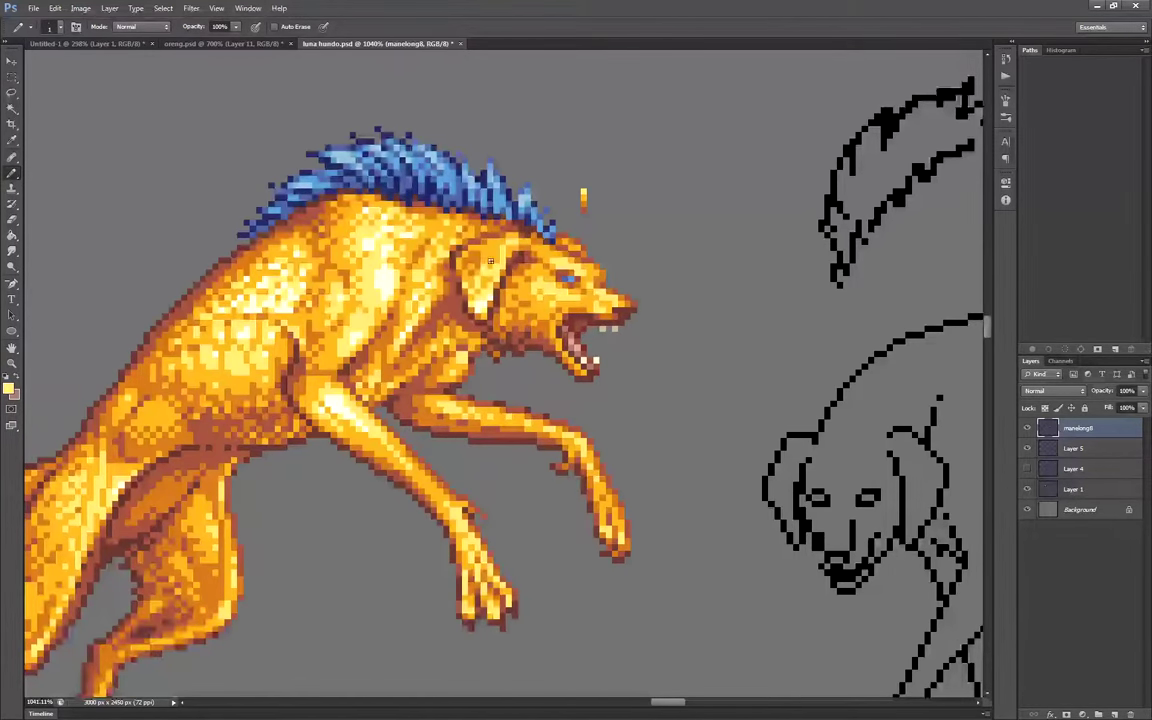
pyautogui.scroll(-1, 490, 261)
pyautogui.scroll(2, 508, 291)
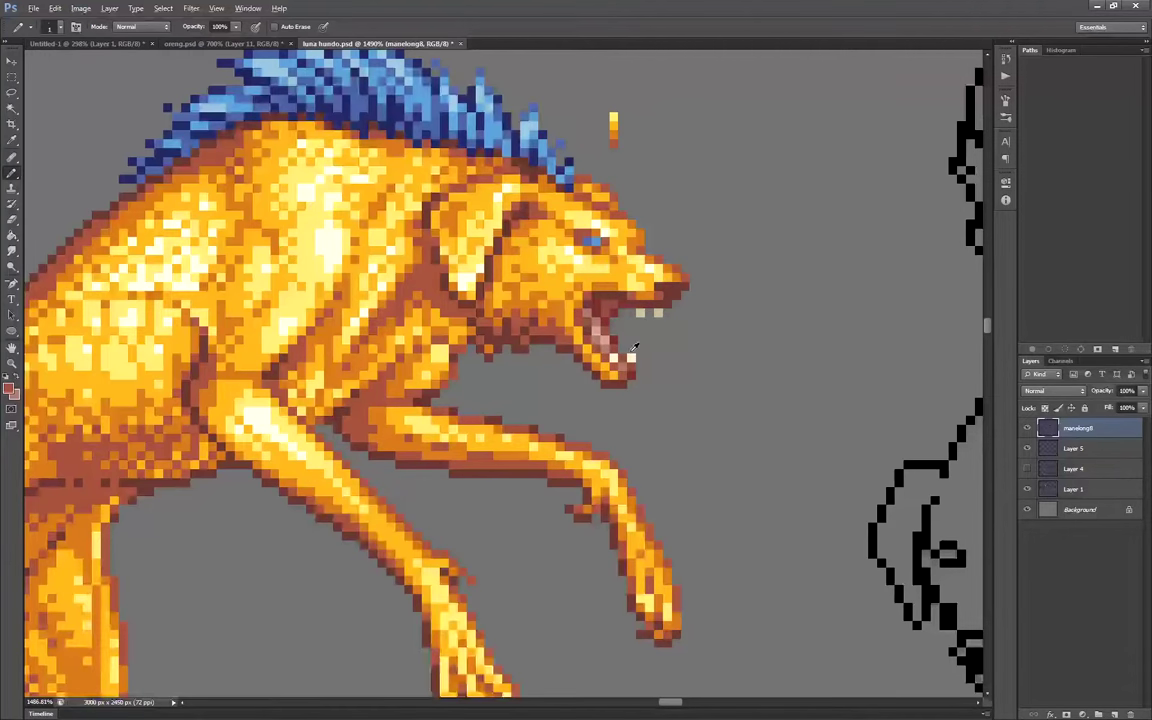
# Fill the black outline of the walking hound with the orange base colour
pyautogui.scroll(-5, 634, 346)
pyautogui.press('m')
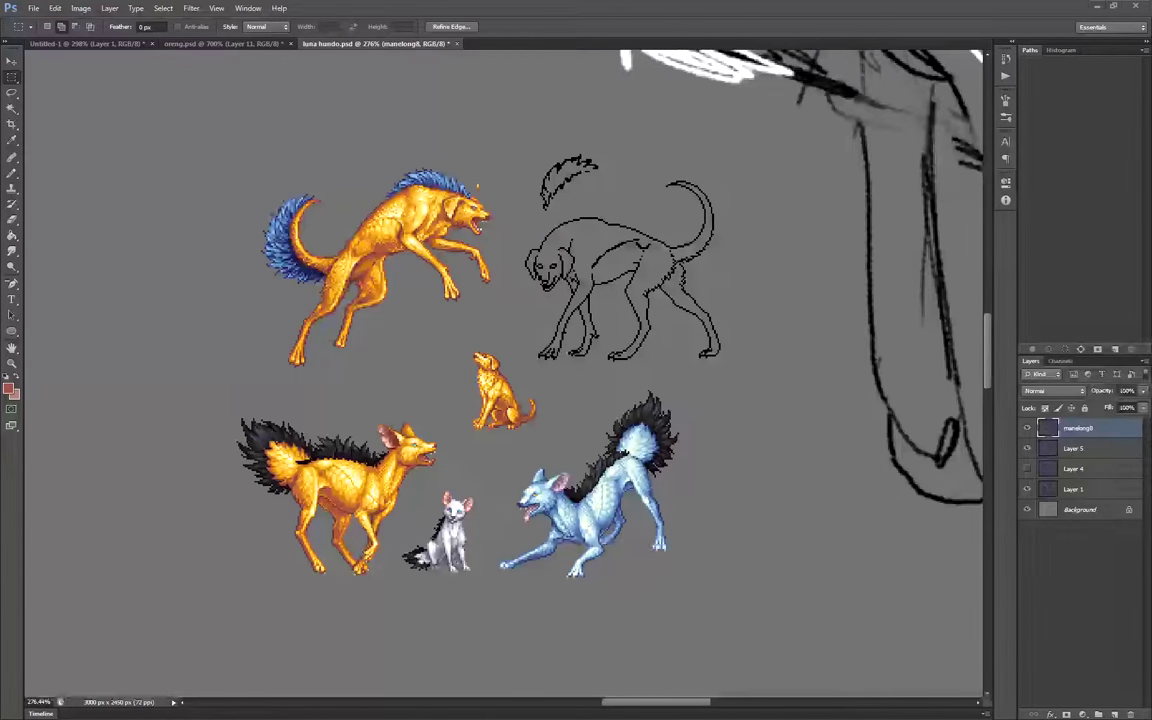
pyautogui.press('g')
pyautogui.scroll(2, 455, 178)
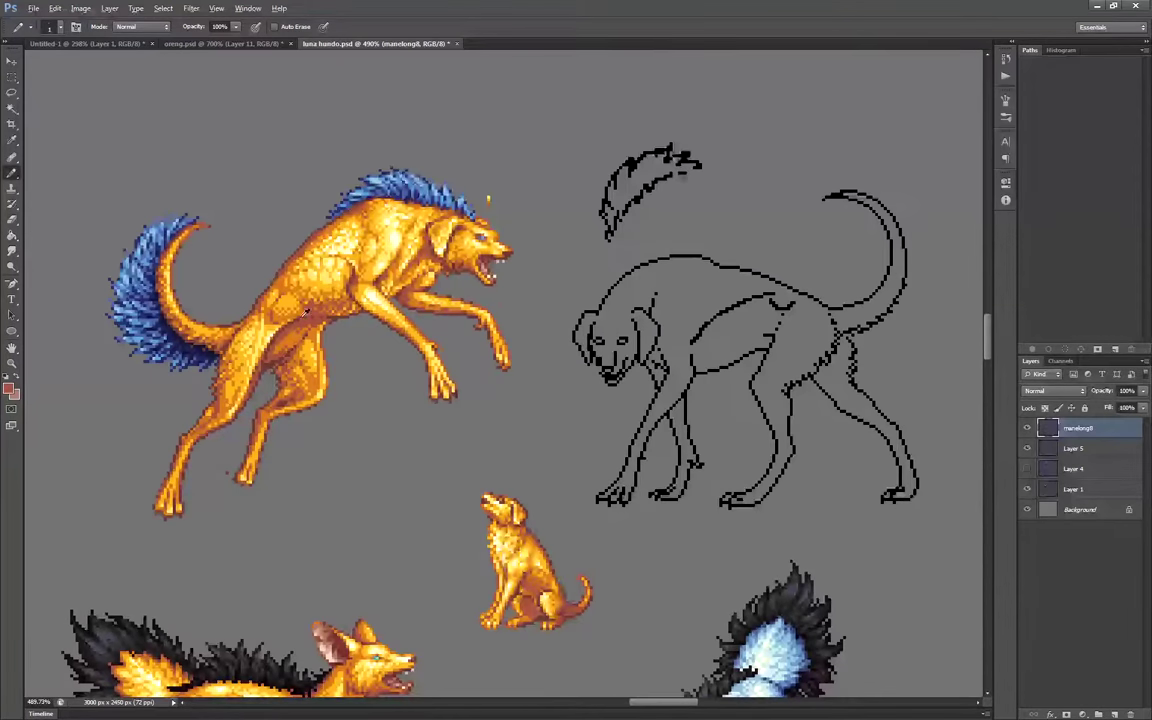
pyautogui.click(700, 310)
pyautogui.scroll(3, 950, 322)
pyautogui.press('b')
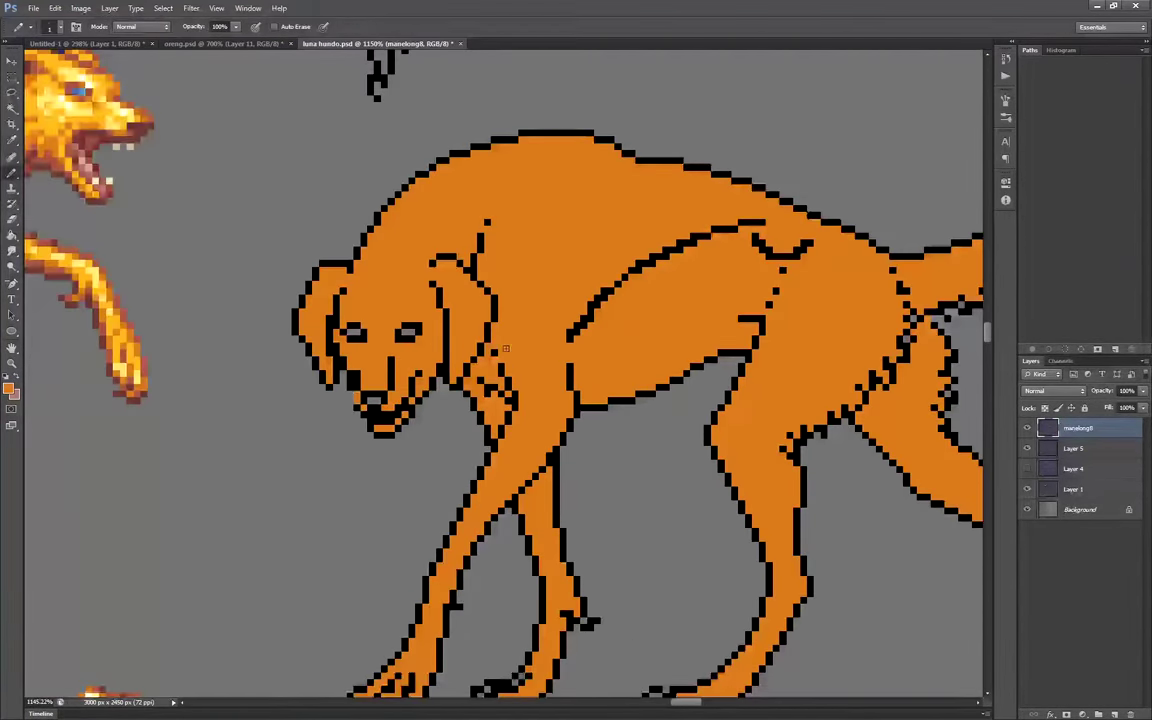
# Patch leftover gaps inside the walking hound's outline with sampled orange pixels
pyautogui.scroll(-2, 614, 350)
pyautogui.scroll(3, 790, 332)
pyautogui.keyDown('alt'); pyautogui.click(669, 303); pyautogui.keyUp('alt')
pyautogui.scroll(-3, 680, 308)
pyautogui.scroll(2, 572, 566)
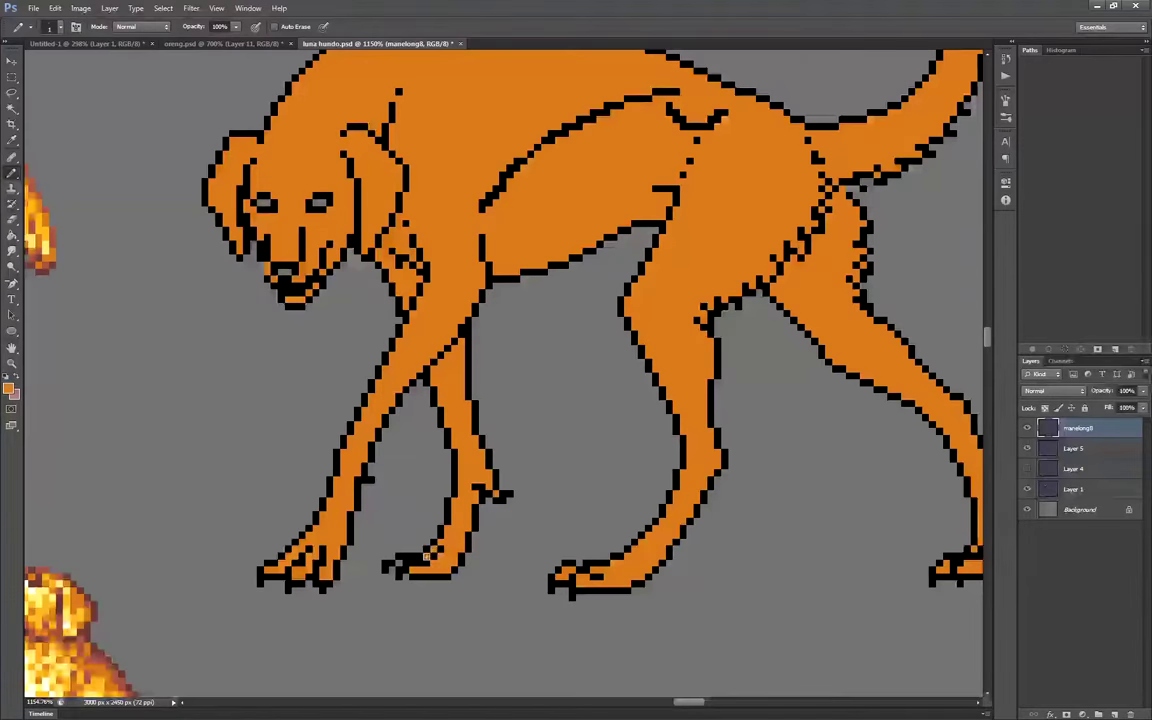
pyautogui.scroll(-3, 427, 557)
pyautogui.scroll(3, 330, 500)
pyautogui.scroll(-3, 524, 350)
# Block in golden yellow on the walking hound's neck, shoulder and both ears using a colour sampled from the leaping hound
pyautogui.keyDown('alt'); pyautogui.click(388, 190); pyautogui.keyUp('alt')
pyautogui.scroll(2, 609, 280)
pyautogui.moveTo(568, 252); pyautogui.dragTo(595, 290)
pyautogui.moveTo(540, 238)
pyautogui.mouseDown()
pyautogui.moveTo(443, 344)
pyautogui.moveTo(524, 265)
pyautogui.mouseUp()
pyautogui.moveTo(520, 272)
pyautogui.mouseDown()
pyautogui.moveTo(483, 325)
pyautogui.moveTo(503, 425)
pyautogui.mouseUp()
pyautogui.moveTo(505, 360)
pyautogui.mouseDown()
pyautogui.moveTo(530, 405)
pyautogui.moveTo(498, 420)
pyautogui.mouseUp()
pyautogui.moveTo(388, 358); pyautogui.dragTo(380, 440)
pyautogui.moveTo(499, 445); pyautogui.dragTo(505, 435)
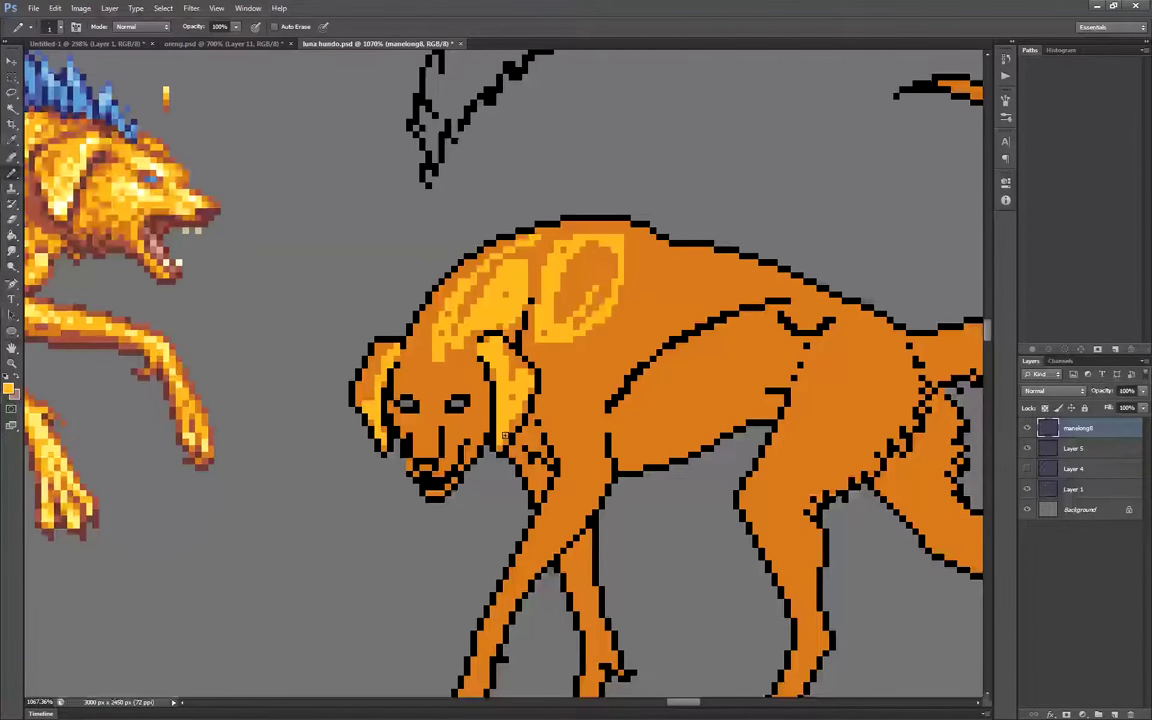
# Paint golden yellow light areas on the walking hound's forehead, muzzle and chest
pyautogui.scroll(4, 425, 431)
pyautogui.moveTo(425, 408)
pyautogui.mouseDown()
pyautogui.moveTo(418, 465)
pyautogui.moveTo(442, 372)
pyautogui.moveTo(398, 337)
pyautogui.moveTo(488, 358)
pyautogui.mouseUp()
pyautogui.moveTo(450, 375)
pyautogui.mouseDown()
pyautogui.moveTo(398, 337)
pyautogui.moveTo(488, 330)
pyautogui.mouseUp()
pyautogui.moveTo(640, 165); pyautogui.dragTo(630, 262)
pyautogui.moveTo(688, 293); pyautogui.dragTo(655, 352)
# Lay golden yellow over the walking hound's back, ribs, hip and thigh
pyautogui.moveTo(880, 228)
pyautogui.mouseDown()
pyautogui.moveTo(731, 347)
pyautogui.moveTo(756, 202)
pyautogui.mouseUp()
pyautogui.moveTo(756, 202); pyautogui.dragTo(900, 228)
pyautogui.moveTo(800, 260); pyautogui.dragTo(735, 315)
pyautogui.scroll(-3, 497, 314)
pyautogui.moveTo(701, 232)
pyautogui.mouseDown()
pyautogui.moveTo(698, 267)
pyautogui.moveTo(825, 250)
pyautogui.moveTo(879, 311)
pyautogui.moveTo(909, 317)
pyautogui.moveTo(700, 375)
pyautogui.moveTo(748, 315)
pyautogui.moveTo(735, 374)
pyautogui.moveTo(708, 387)
pyautogui.moveTo(592, 335)
pyautogui.moveTo(612, 217)
pyautogui.moveTo(656, 257)
pyautogui.moveTo(580, 209)
pyautogui.moveTo(594, 234)
pyautogui.moveTo(586, 319)
pyautogui.moveTo(688, 318)
pyautogui.moveTo(619, 318)
pyautogui.moveTo(596, 216)
pyautogui.moveTo(630, 257)
pyautogui.mouseUp()
pyautogui.scroll(-1, 645, 268)
pyautogui.moveTo(614, 213); pyautogui.dragTo(653, 213)
# Paint a golden yellow light area down the walking hound's near front leg
pyautogui.moveTo(632, 402); pyautogui.dragTo(557, 518)
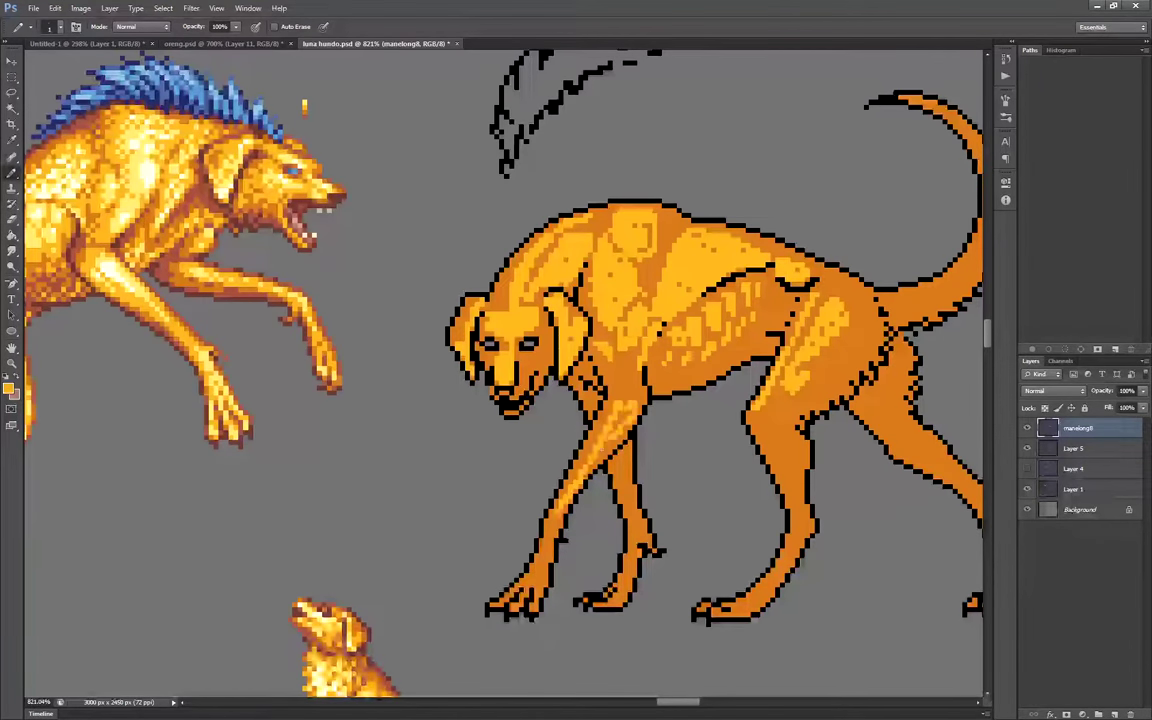
pyautogui.moveTo(600, 450); pyautogui.dragTo(632, 396)
pyautogui.moveTo(612, 372); pyautogui.dragTo(626, 353)
pyautogui.scroll(2, 614, 397)
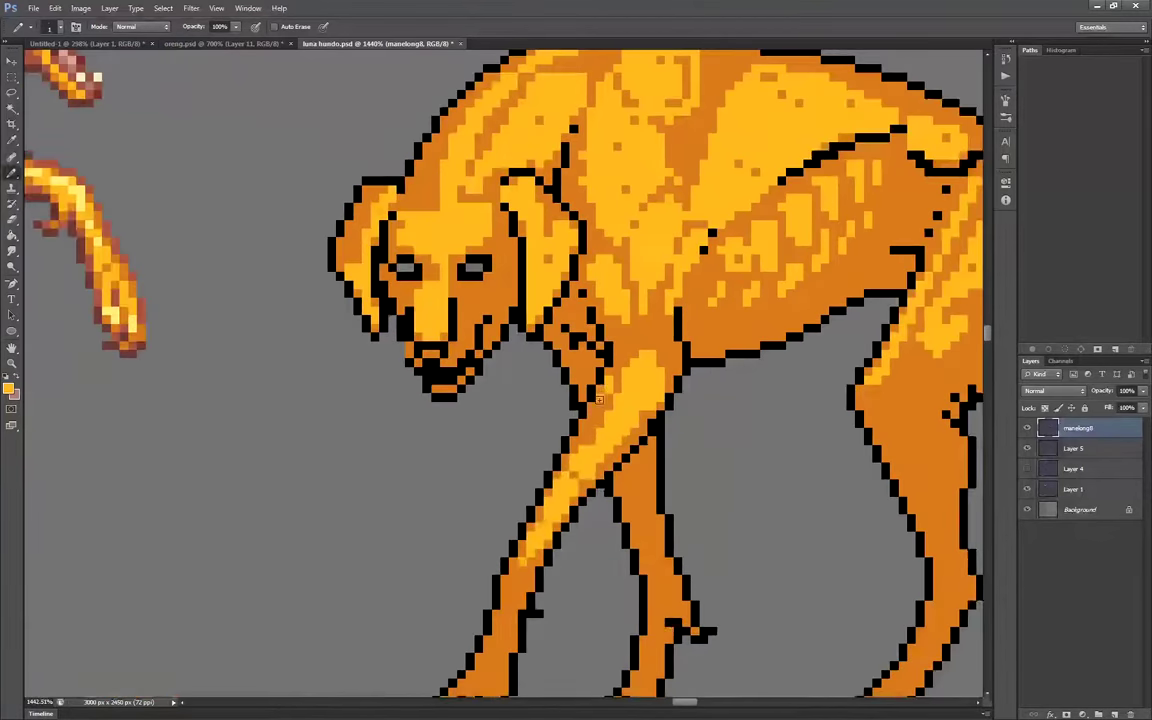
pyautogui.moveTo(582, 451); pyautogui.dragTo(571, 460)
# Extend the golden yellow down the near front leg and dither its edges with sampled orange pixels
pyautogui.keyDown('alt'); pyautogui.click(609, 400); pyautogui.keyUp('alt')
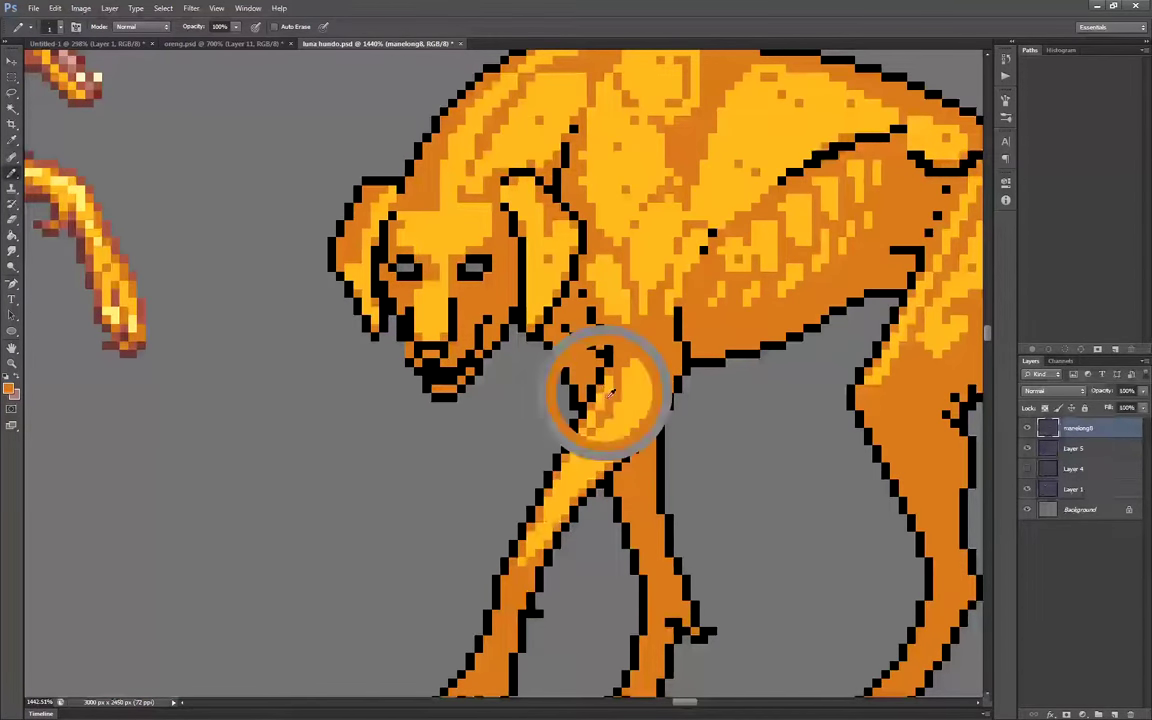
pyautogui.moveTo(621, 392); pyautogui.dragTo(633, 374)
pyautogui.scroll(-2, 590, 340)
pyautogui.scroll(3, 547, 487)
pyautogui.moveTo(507, 605)
pyautogui.mouseDown()
pyautogui.moveTo(547, 437)
pyautogui.moveTo(520, 505)
pyautogui.moveTo(450, 590)
pyautogui.moveTo(486, 535)
pyautogui.mouseUp()
pyautogui.scroll(-3, 502, 508)
pyautogui.scroll(3, 590, 345)
pyautogui.moveTo(533, 424); pyautogui.dragTo(508, 478)
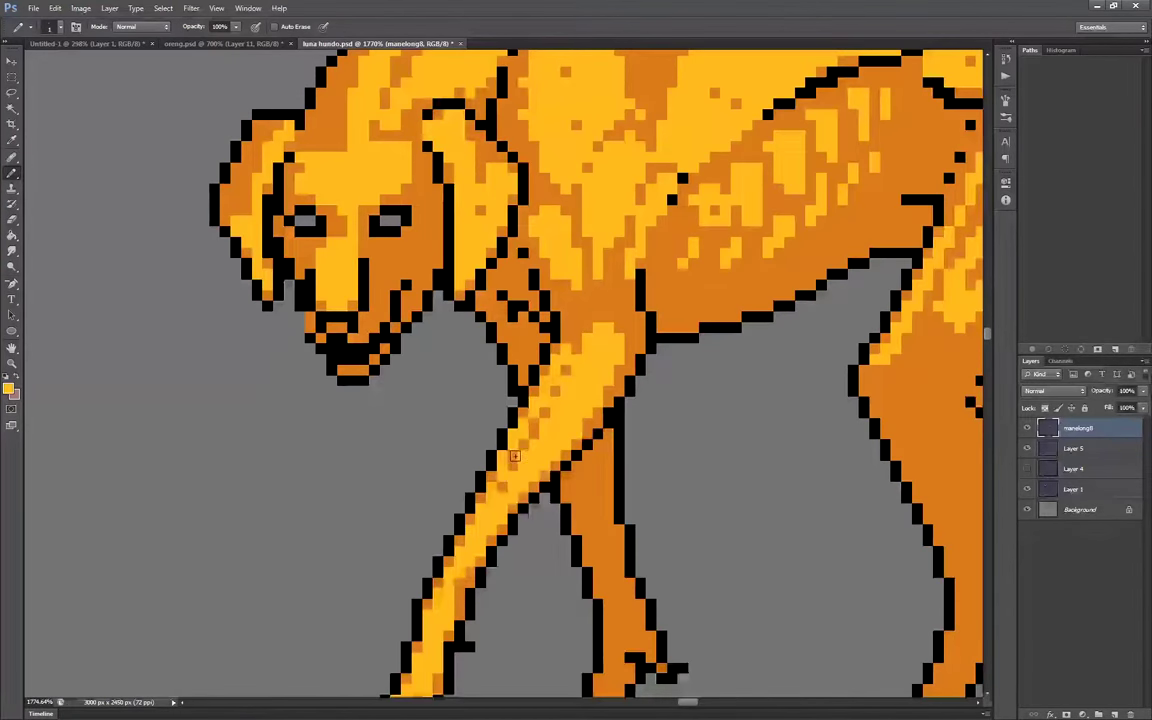
pyautogui.keyDown('alt'); pyautogui.click(534, 434); pyautogui.keyUp('alt')
pyautogui.click(513, 466)
pyautogui.click(513, 434)
# Touch up the leaping hound's near foreleg with sampled pale and golden yellow pixels
pyautogui.scroll(-5, 512, 435)
pyautogui.scroll(5, 270, 300)
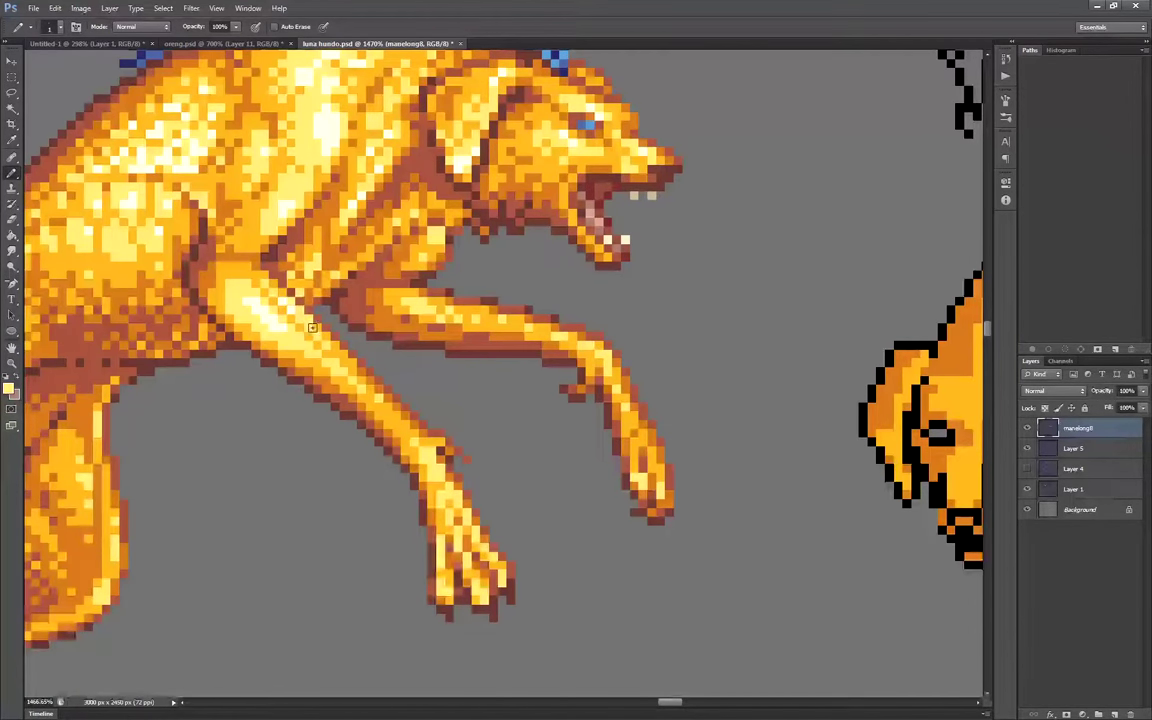
pyautogui.scroll(-2, 230, 296)
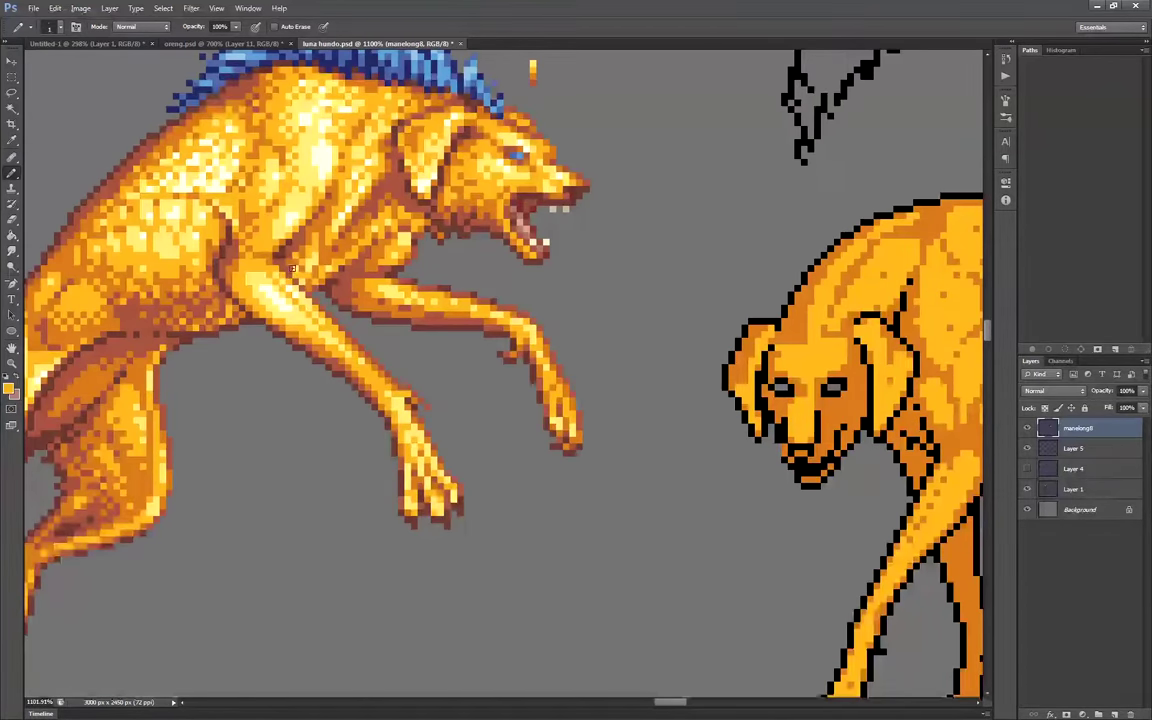
pyautogui.moveTo(398, 453); pyautogui.dragTo(356, 448)
pyautogui.keyDown('alt'); pyautogui.click(371, 506); pyautogui.keyUp('alt')
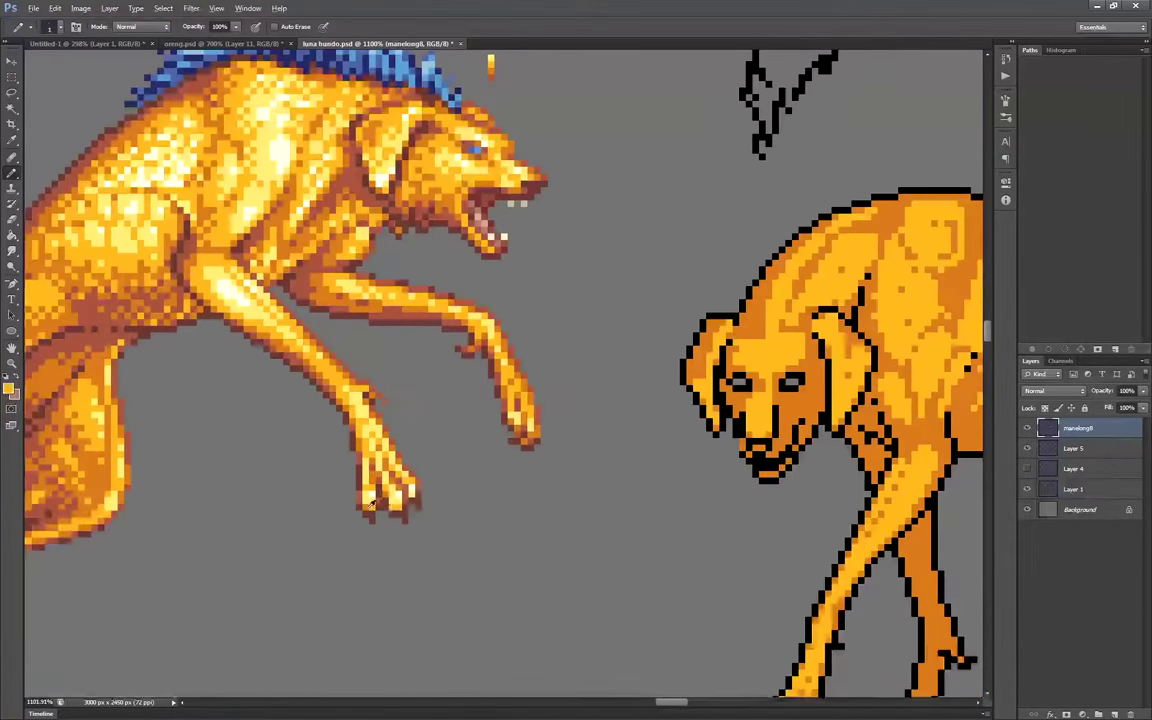
pyautogui.keyDown('alt'); pyautogui.click(357, 414); pyautogui.keyUp('alt')
pyautogui.scroll(2, 545, 405)
pyautogui.moveTo(494, 395); pyautogui.dragTo(514, 426)
pyautogui.scroll(-4, 388, 357)
# Paint pale yellow highlights on the walking hound's shoulder and the bridge of its muzzle
pyautogui.scroll(3, 640, 340)
pyautogui.moveTo(692, 282); pyautogui.dragTo(690, 352)
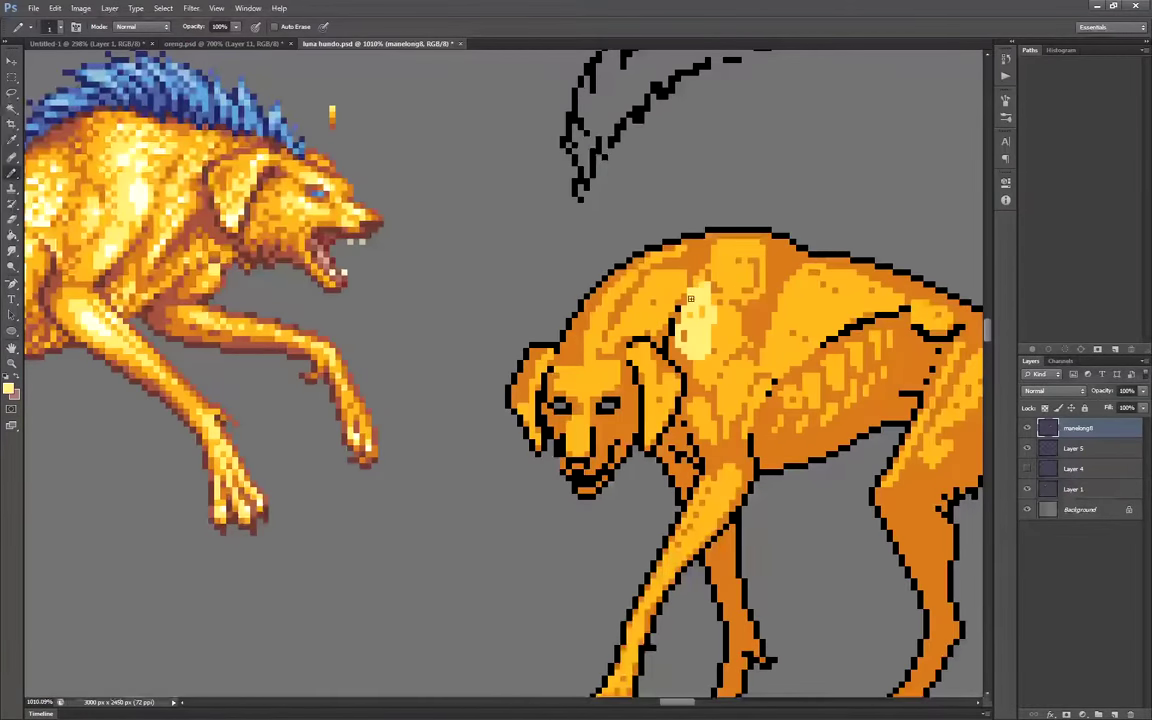
pyautogui.scroll(-2, 720, 355)
pyautogui.scroll(2, 615, 418)
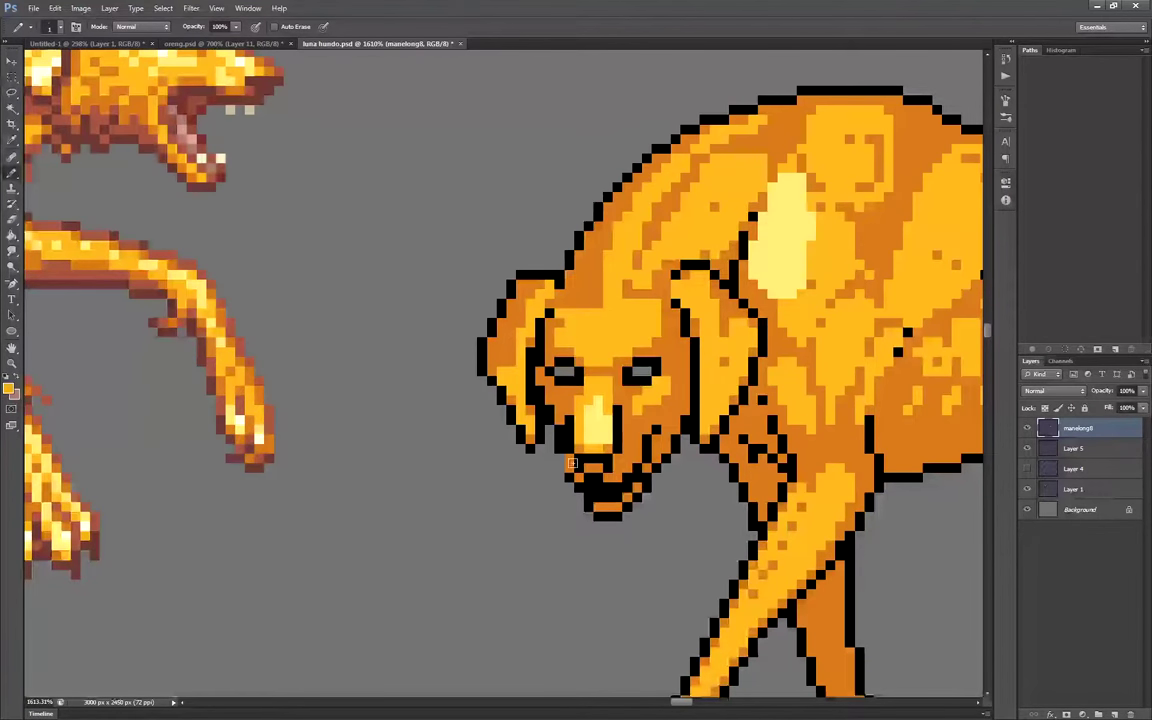
# Add a pale yellow highlight along the walking hound's near ear and retouch the far ear in golden yellow
pyautogui.scroll(-2, 651, 361)
pyautogui.scroll(1, 622, 396)
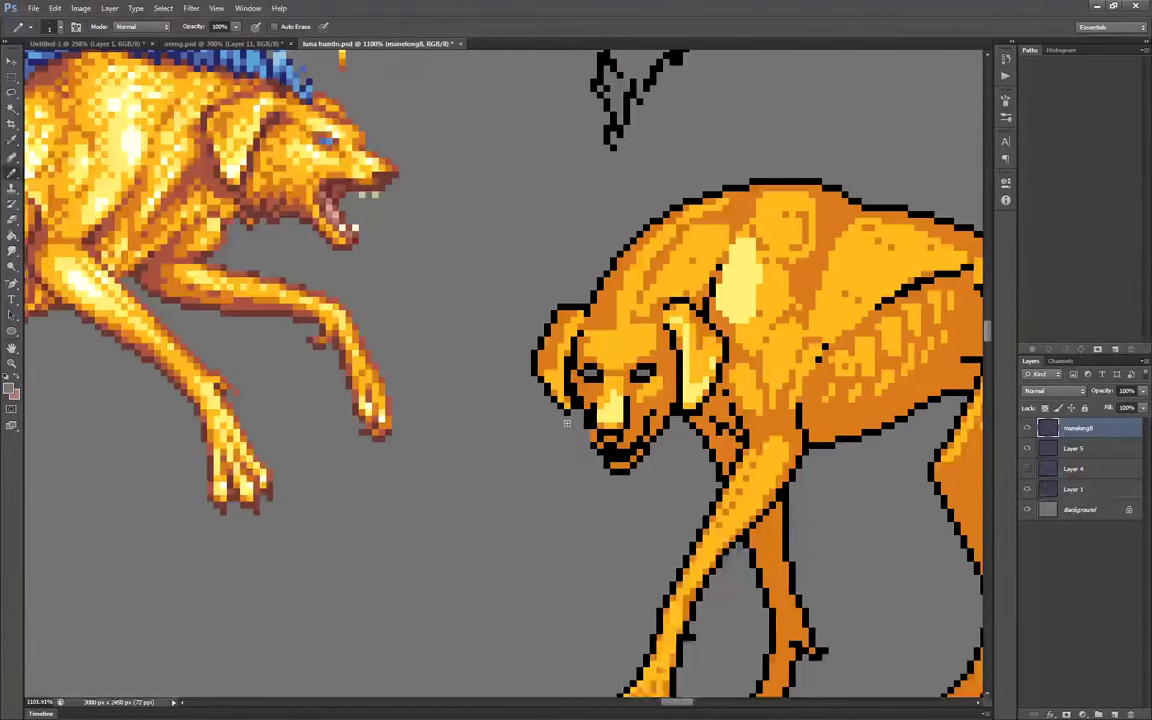
pyautogui.scroll(-5, 566, 424)
pyautogui.scroll(6, 441, 351)
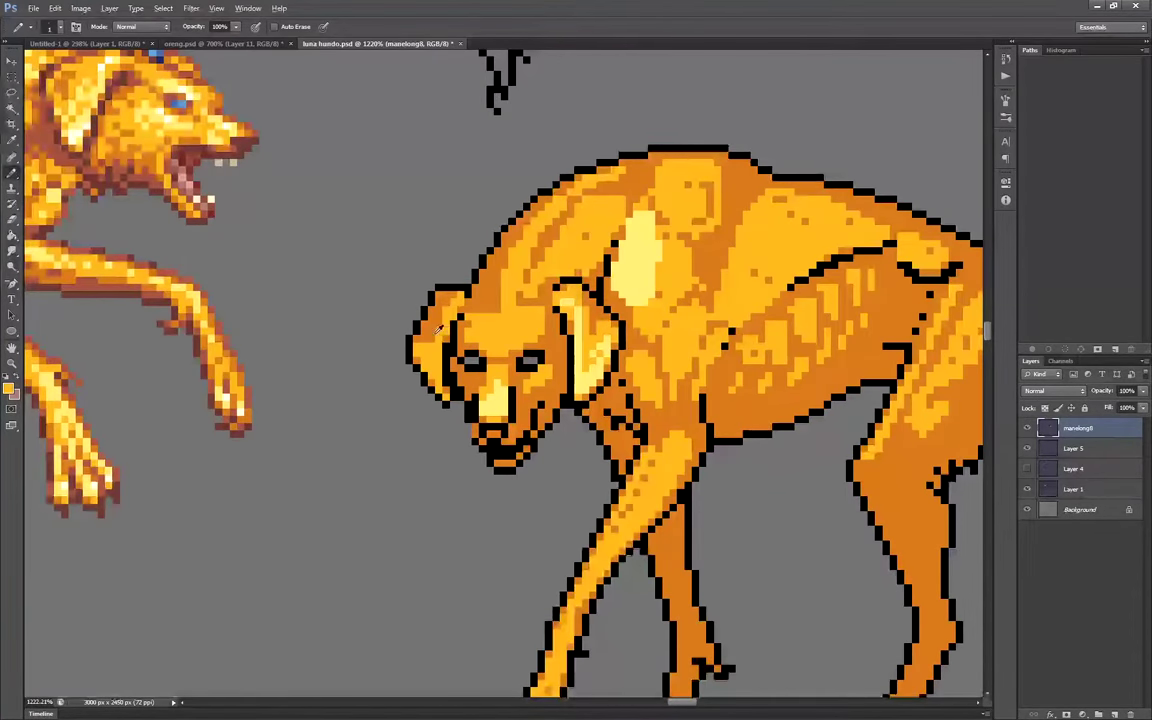
# Add pale yellow highlights to the walking hound's chest, upper shoulder, flank and forehead
pyautogui.scroll(-2, 700, 376)
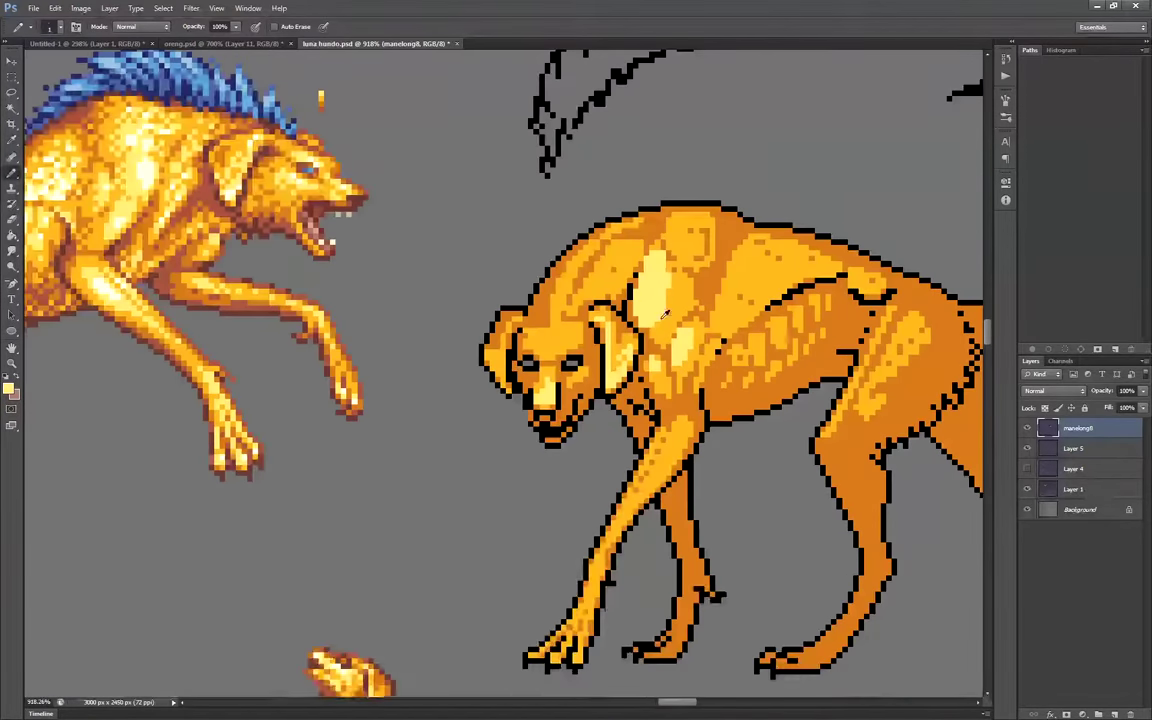
pyautogui.scroll(2, 776, 283)
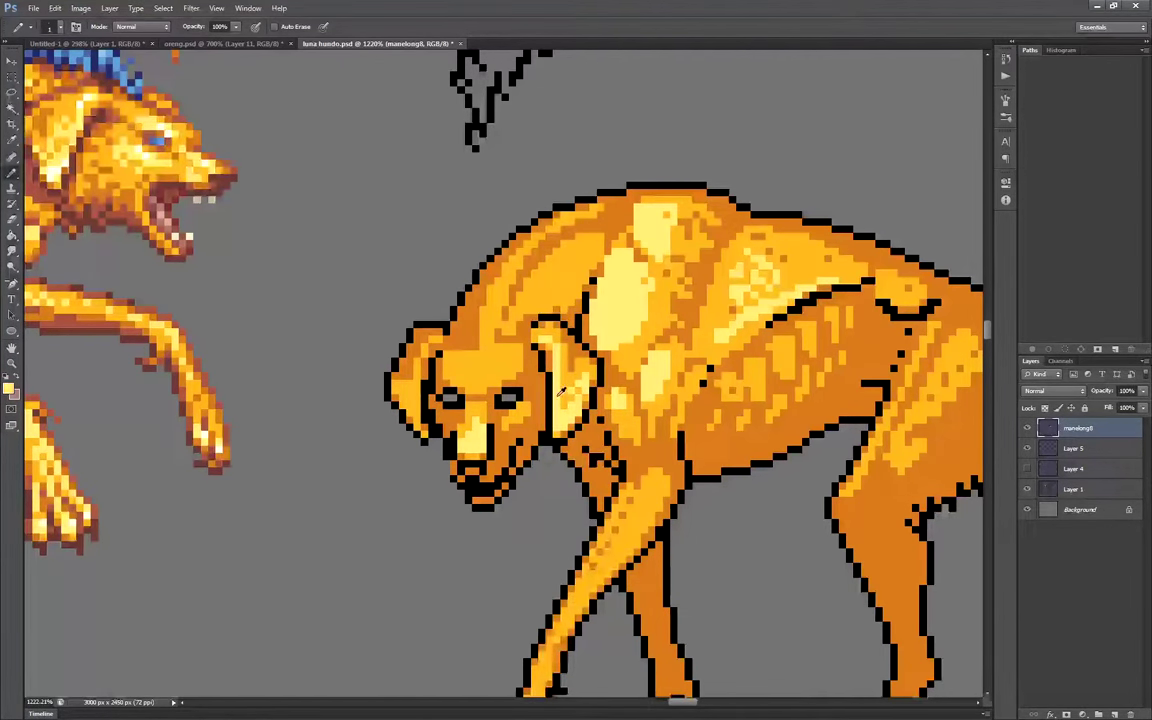
pyautogui.scroll(-2, 518, 345)
pyautogui.scroll(-1, 541, 328)
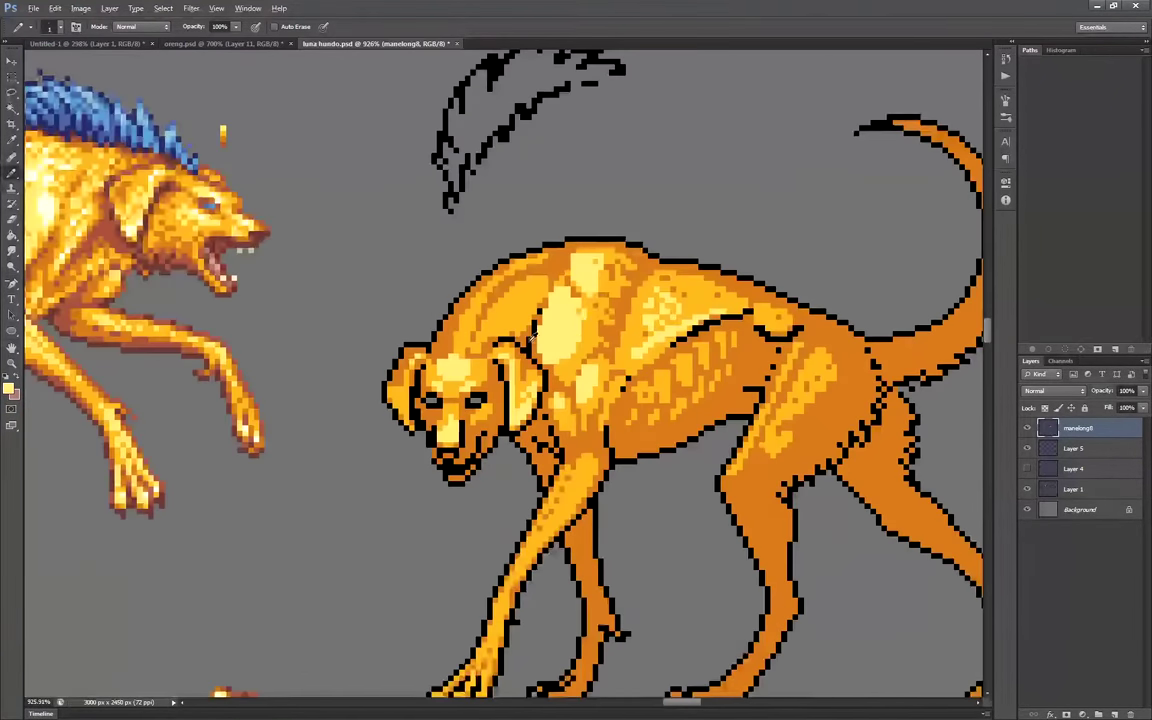
# Dither sampled pale yellow highlights across the walking hound's neck
pyautogui.scroll(2, 495, 320)
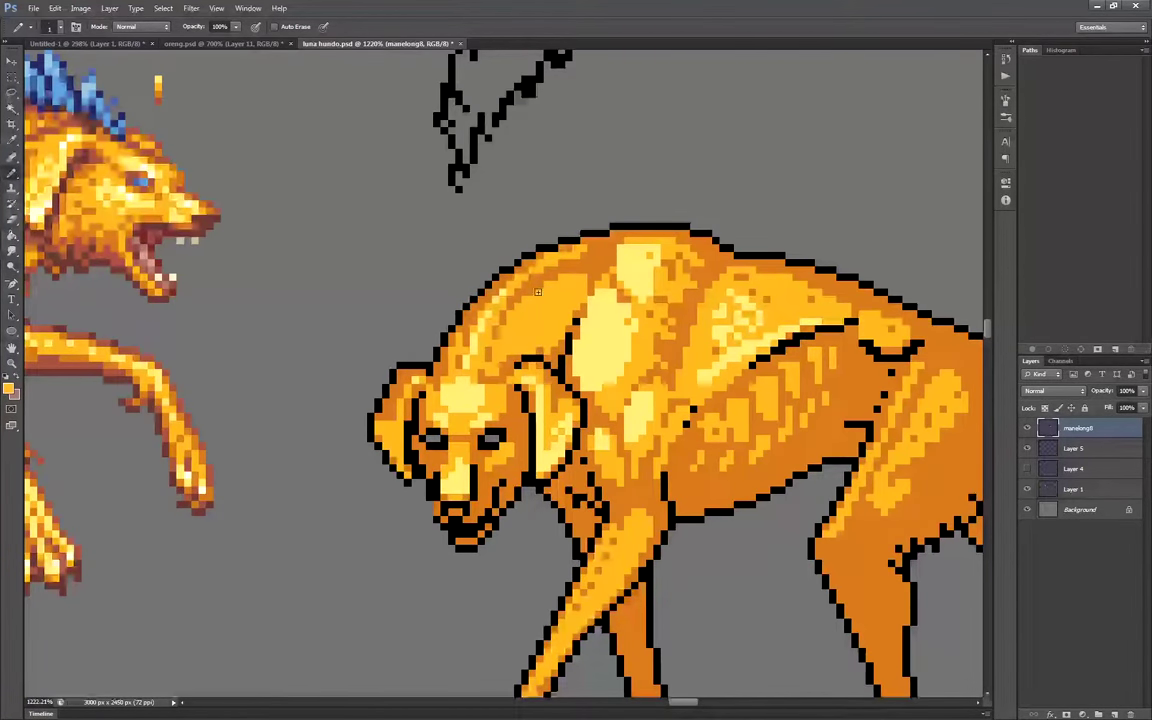
pyautogui.keyDown('alt'); pyautogui.click(600, 325); pyautogui.keyUp('alt')
pyautogui.moveTo(545, 296); pyautogui.dragTo(498, 349)
pyautogui.scroll(1, 550, 300)
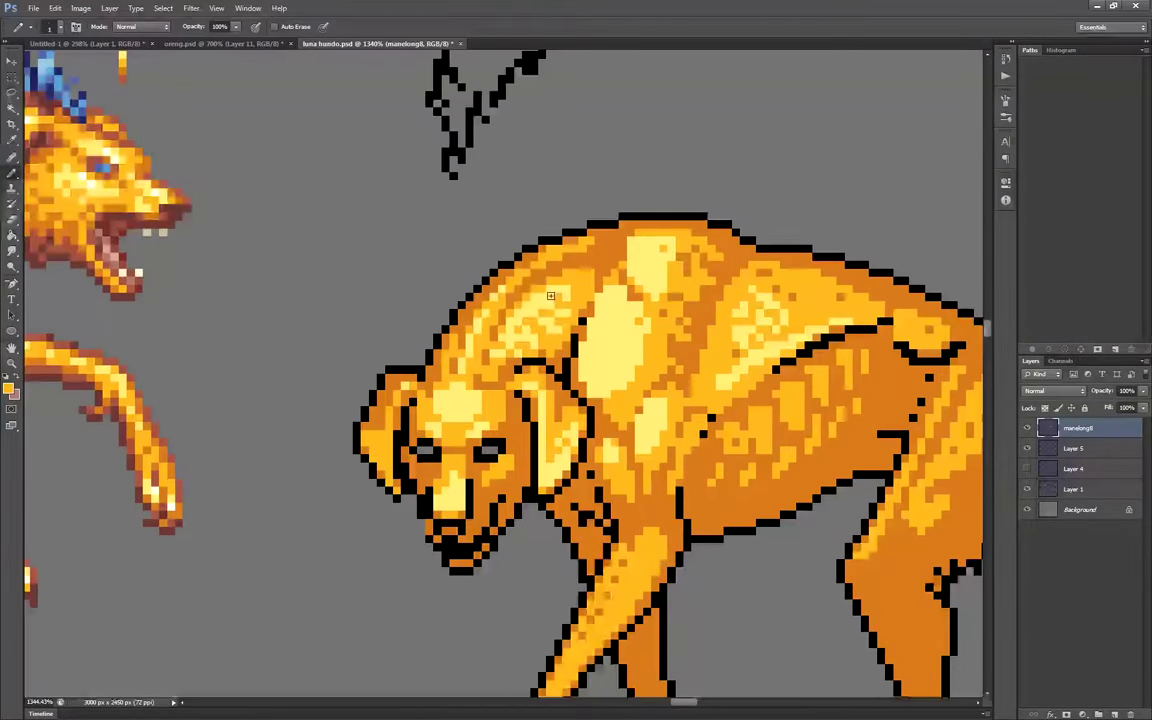
pyautogui.scroll(-3, 515, 344)
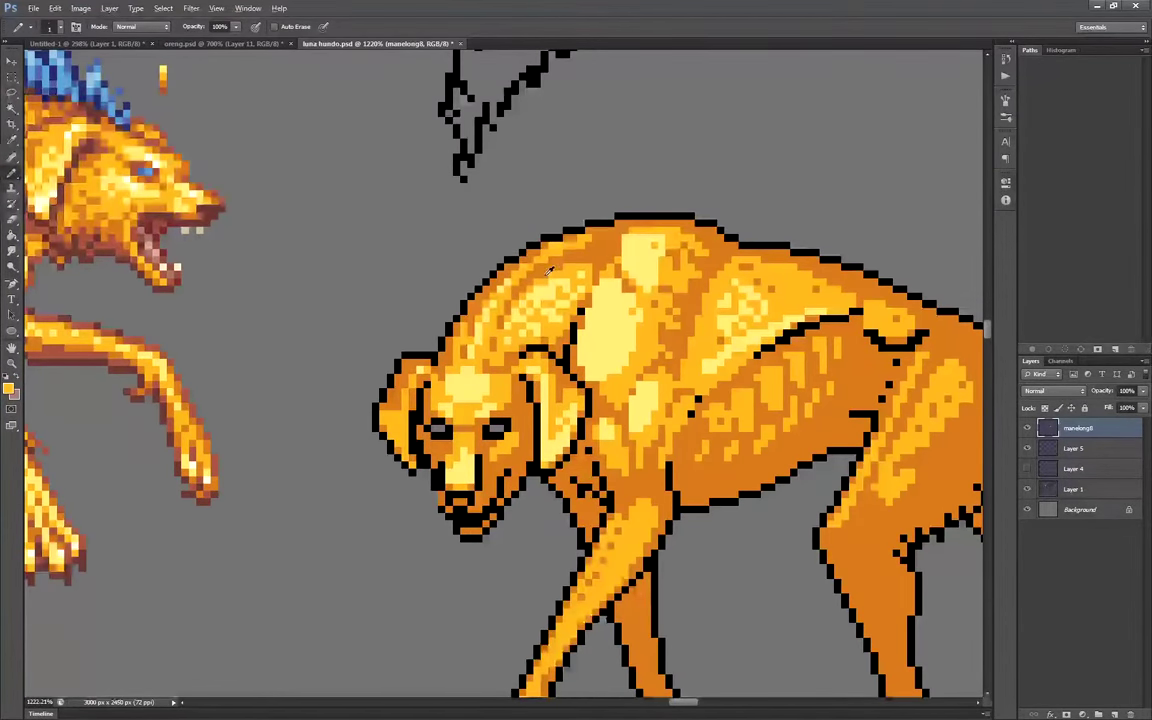
# Blend the walking hound's shoulder highlights into the surrounding fur with golden and pale yellow pixels
pyautogui.scroll(4, 577, 270)
pyautogui.scroll(-3, 577, 270)
pyautogui.scroll(2, 572, 365)
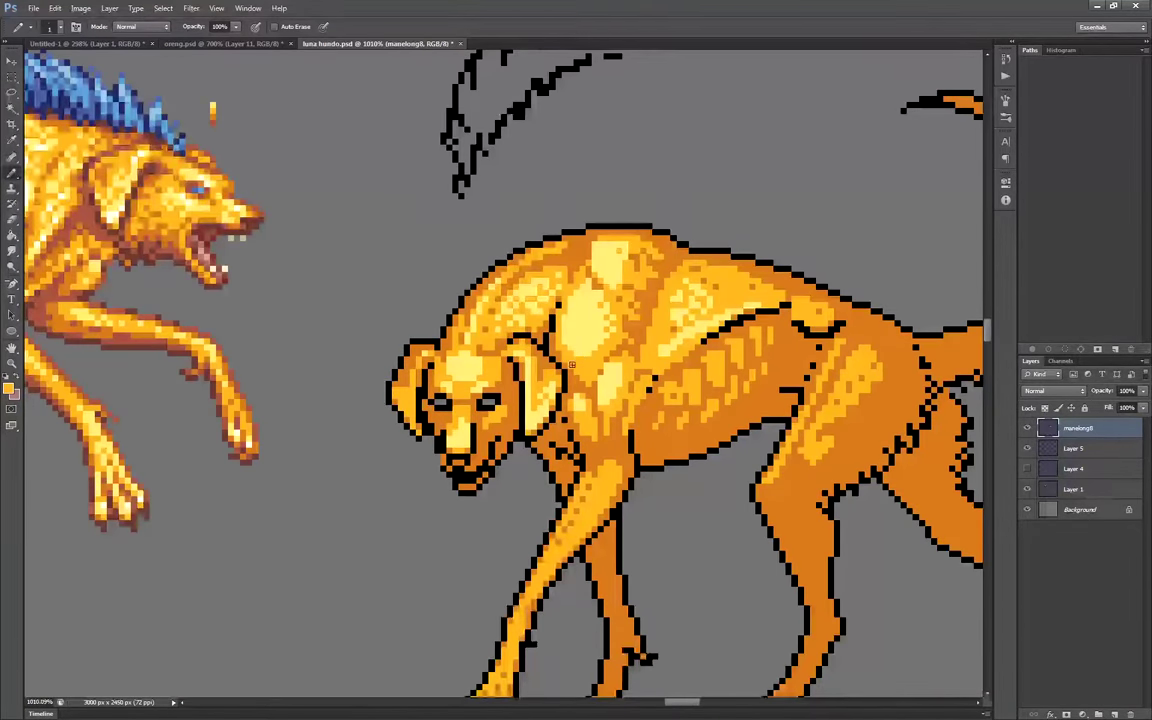
pyautogui.scroll(-3, 596, 358)
pyautogui.scroll(3, 587, 274)
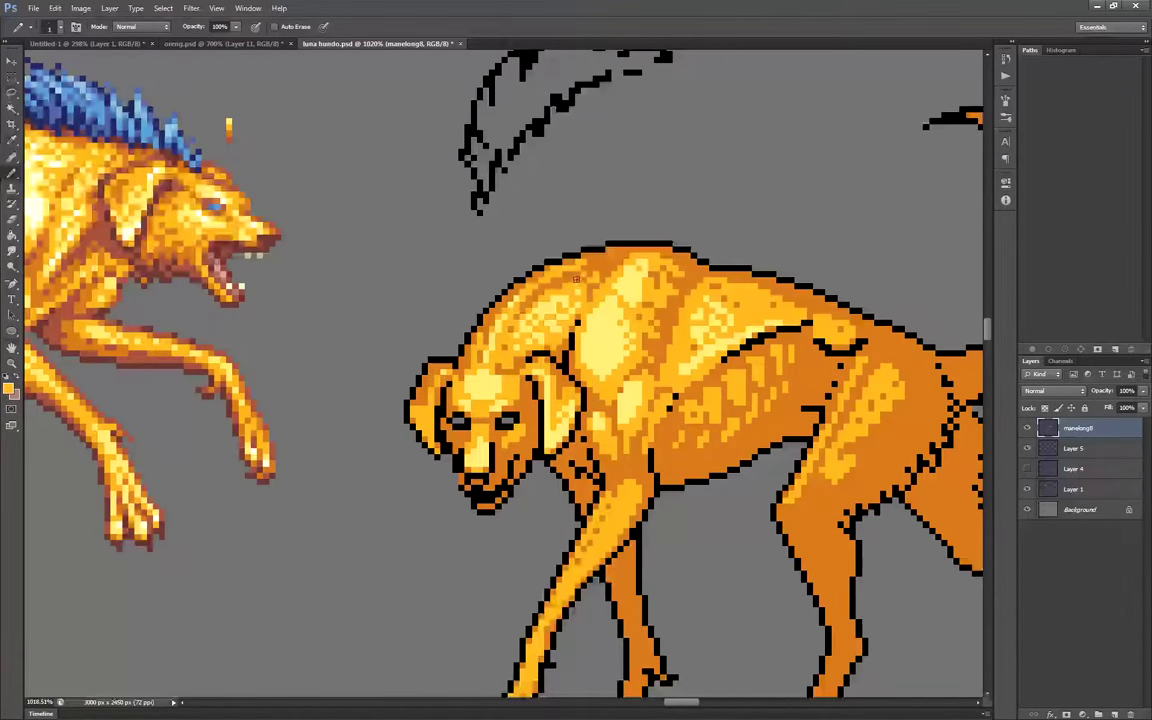
# Shade the walking hound's cheek, jaw and the inner edge of its near ear with sampled reddish brown
pyautogui.scroll(-3, 576, 278)
pyautogui.scroll(3, 450, 330)
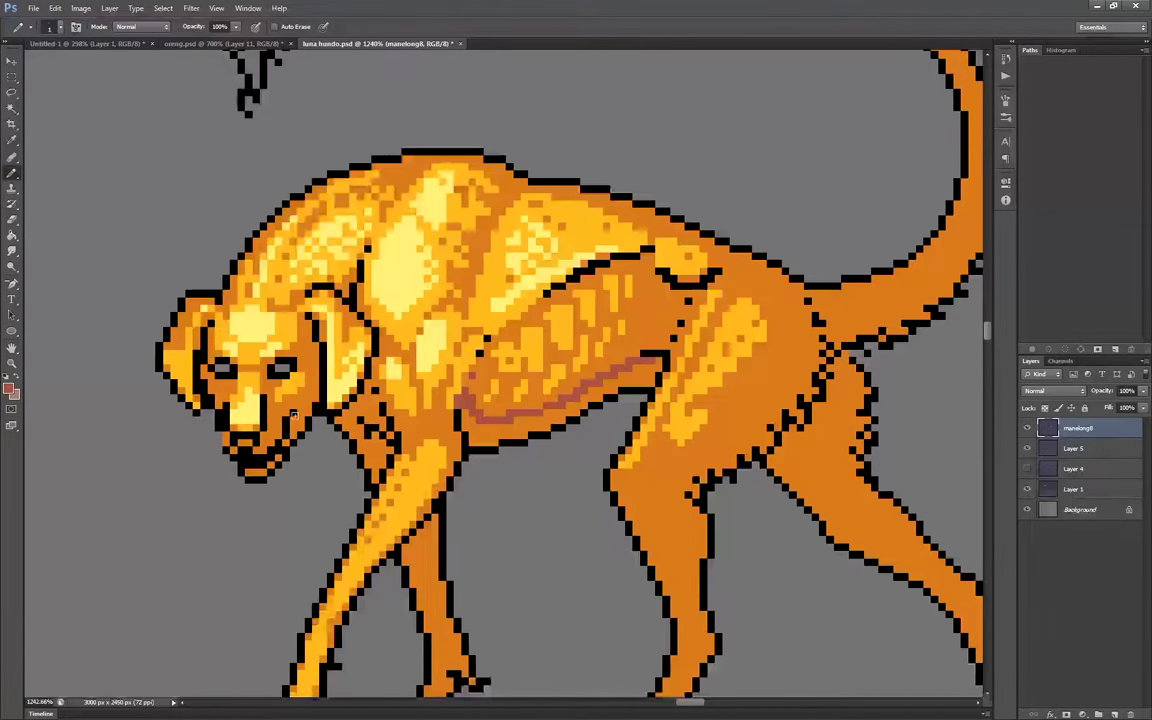
pyautogui.keyDown('alt'); pyautogui.click(261, 402); pyautogui.keyUp('alt')
pyautogui.moveTo(304, 416); pyautogui.dragTo(297, 428)
pyautogui.moveTo(323, 338); pyautogui.dragTo(323, 402)
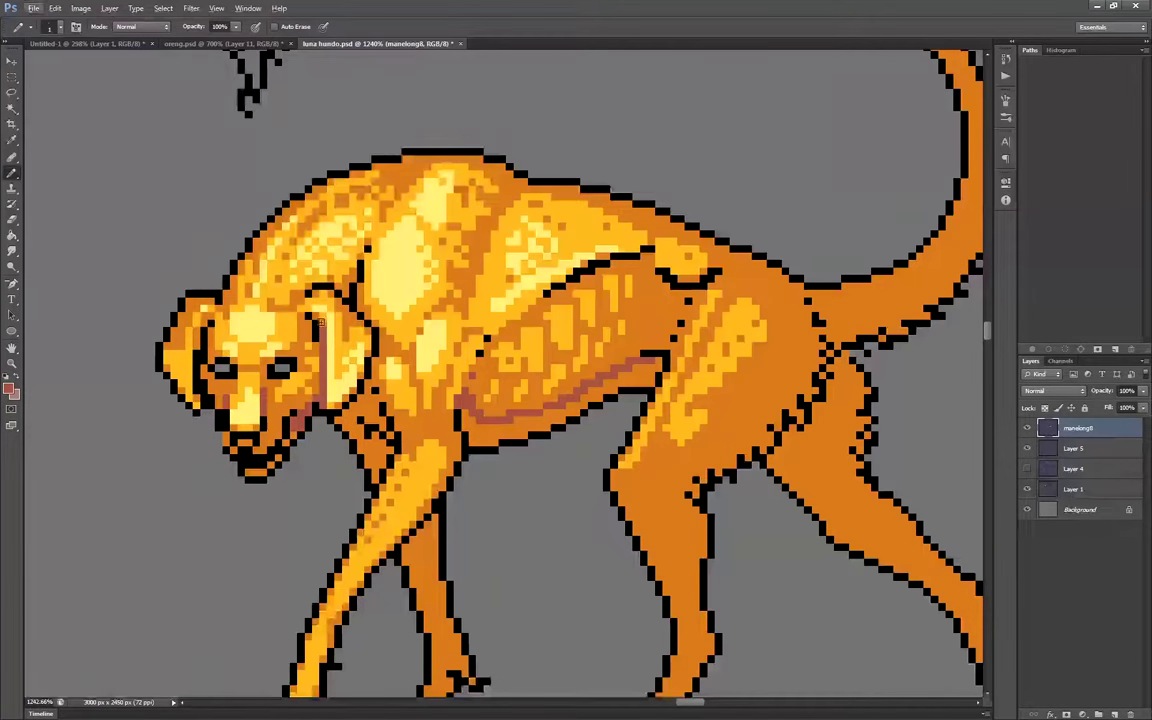
pyautogui.keyDown('alt'); pyautogui.click(304, 333); pyautogui.keyUp('alt')
pyautogui.moveTo(309, 318); pyautogui.dragTo(322, 325)
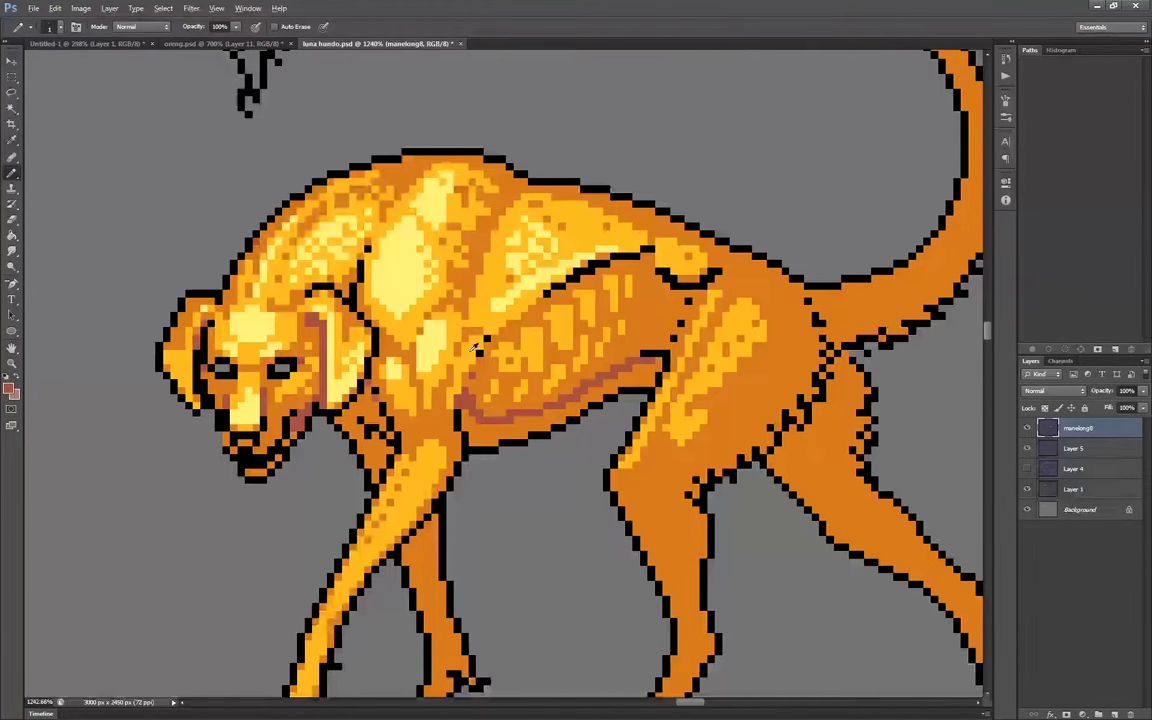
# Draw reddish-brown shadow contours along the walking hound's back, beneath its hip and down the rear of its haunch
pyautogui.scroll(-3, 474, 347)
pyautogui.scroll(3, 500, 354)
pyautogui.moveTo(614, 260); pyautogui.dragTo(680, 262)
pyautogui.moveTo(502, 176)
pyautogui.mouseDown()
pyautogui.moveTo(702, 266)
pyautogui.moveTo(666, 532)
pyautogui.mouseUp()
pyautogui.scroll(-3, 520, 390)
pyautogui.scroll(4, 512, 332)
pyautogui.moveTo(492, 286); pyautogui.dragTo(471, 274)
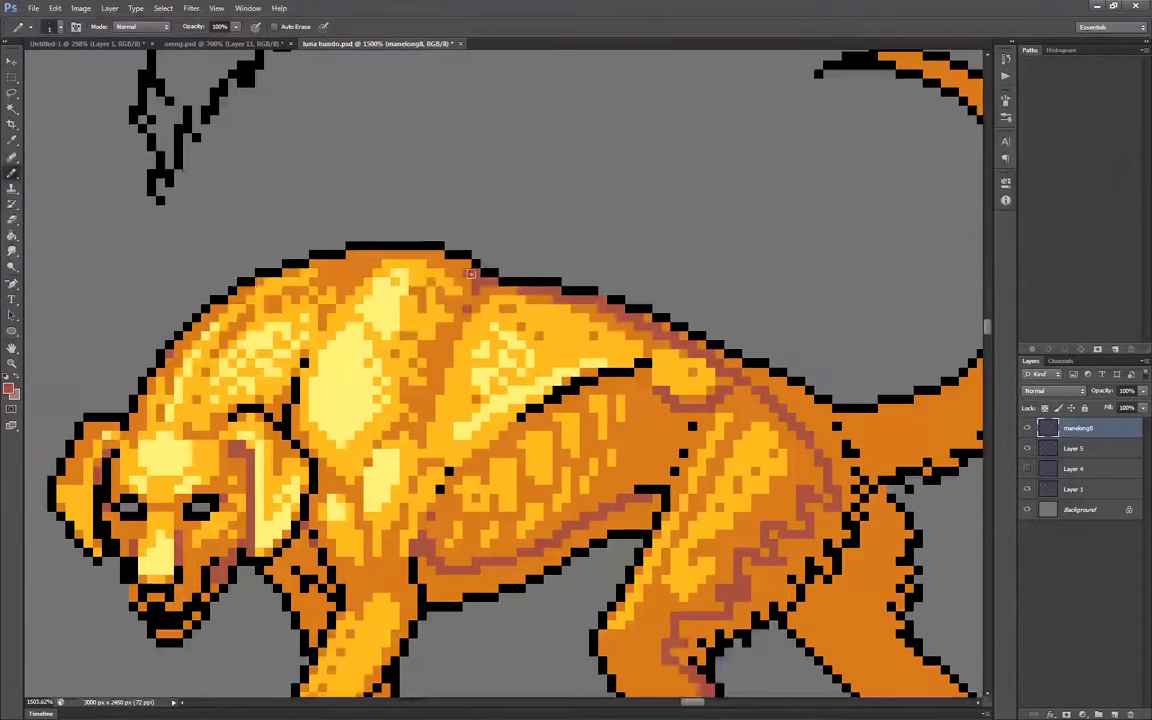
pyautogui.scroll(-4, 533, 277)
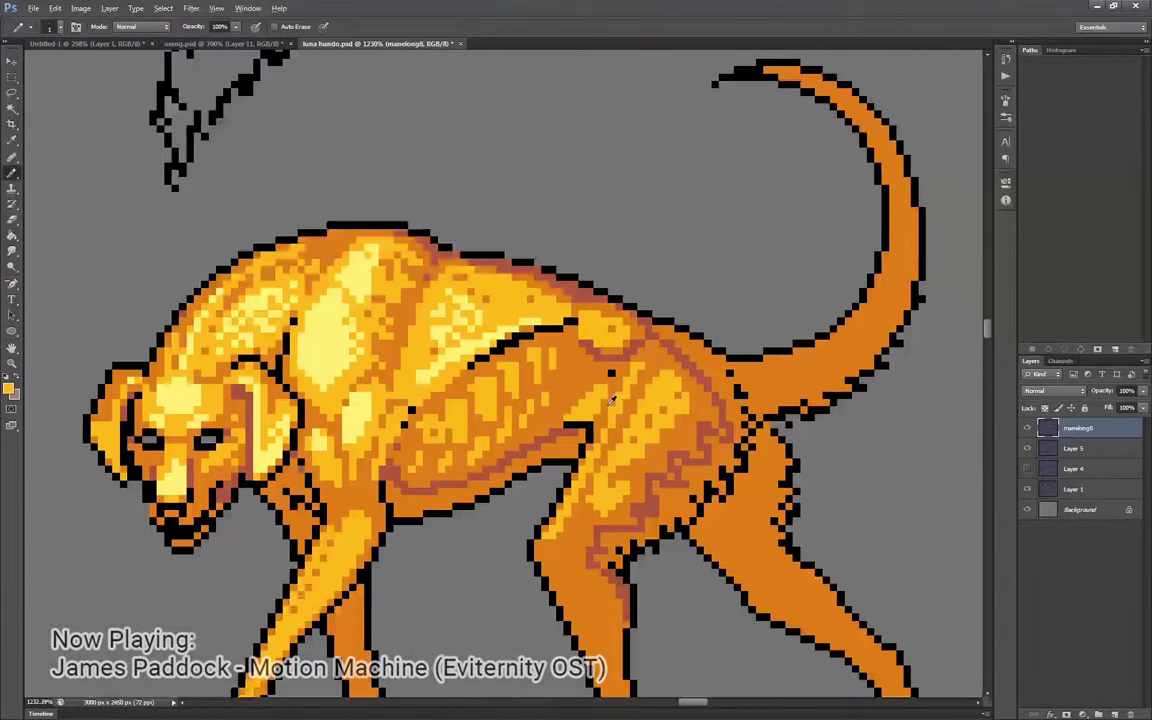
# Fill the walking hound's far hind leg, lower belly, far chest and rear haunch with reddish brown
pyautogui.scroll(-1, 604, 433)
pyautogui.scroll(3, 640, 445)
pyautogui.keyDown('alt'); pyautogui.click(657, 382); pyautogui.keyUp('alt')
pyautogui.press('g')
pyautogui.click(330, 504)
pyautogui.scroll(-3, 610, 400)
pyautogui.click(695, 455)
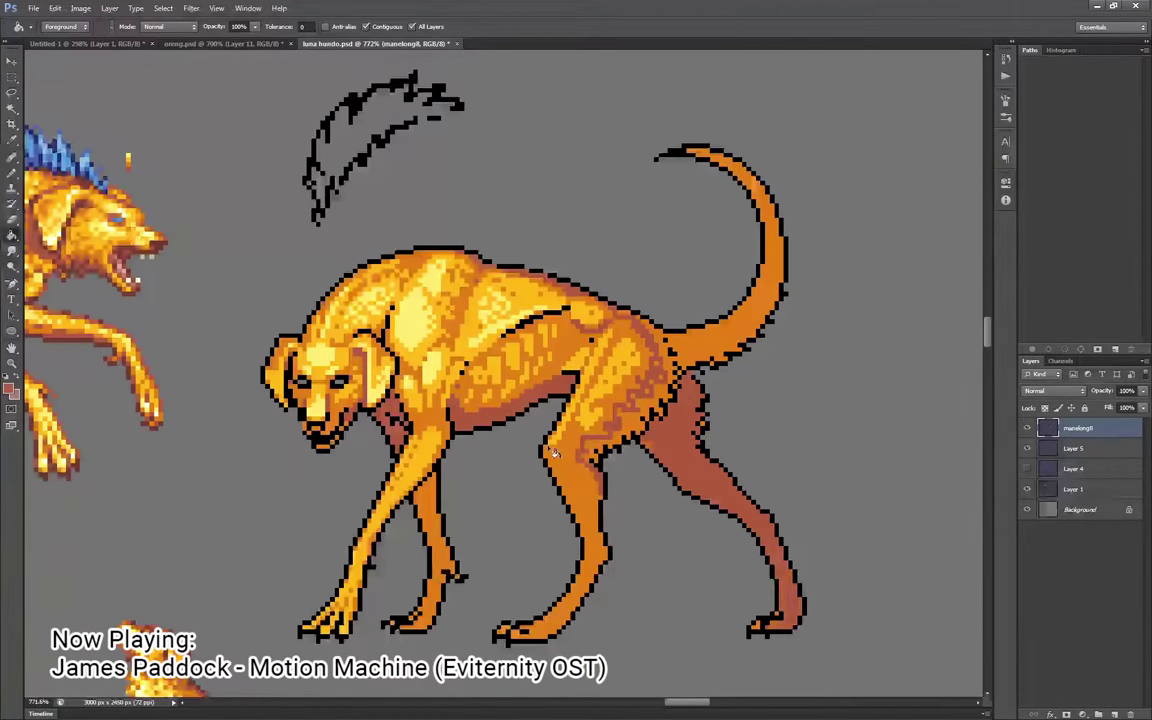
pyautogui.click(648, 421)
# Dither the shadow edges of the walking hound's haunch and belly with neighbouring orange and reddish-brown tones
pyautogui.scroll(4, 650, 470)
pyautogui.keyDown('alt'); pyautogui.click(571, 392); pyautogui.keyUp('alt')
pyautogui.moveTo(537, 417); pyautogui.dragTo(559, 396)
pyautogui.scroll(-4, 574, 360)
pyautogui.scroll(7, 484, 305)
pyautogui.click(451, 335)
pyautogui.moveTo(482, 358); pyautogui.dragTo(495, 376)
pyautogui.keyDown('alt'); pyautogui.click(510, 368); pyautogui.keyUp('alt')
pyautogui.moveTo(503, 375); pyautogui.dragTo(482, 399)
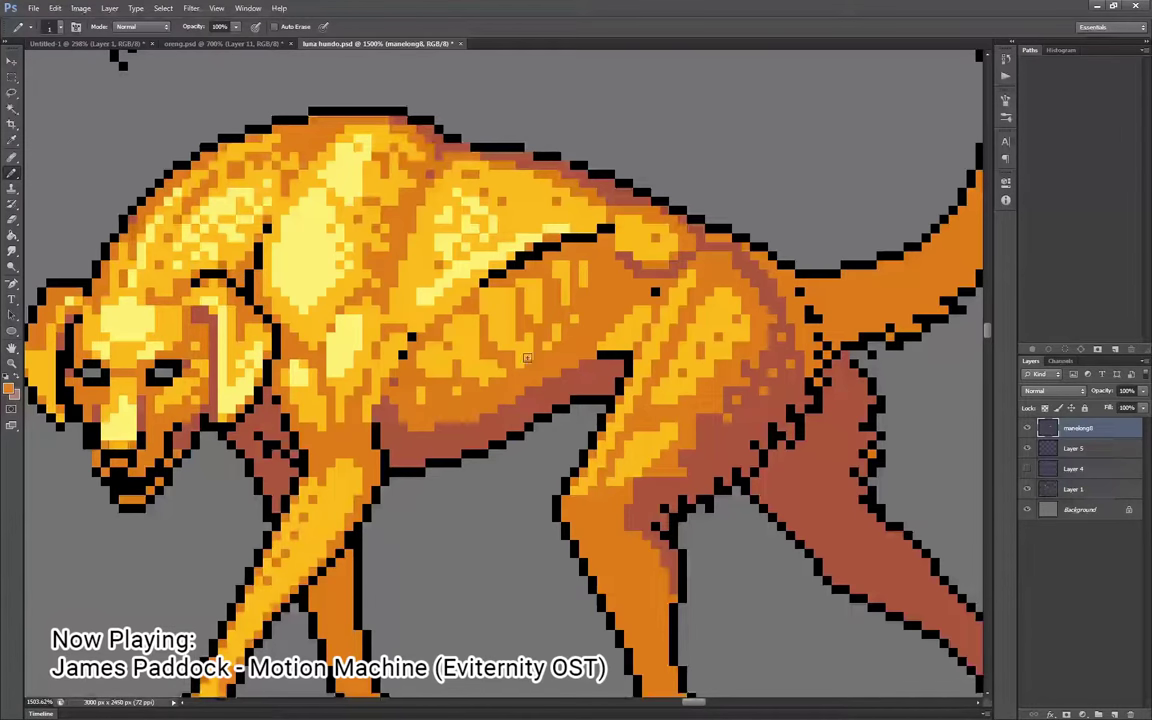
# Paint over the black line above the walking hound's ribs and dither pale yellow across its upper flank
pyautogui.moveTo(485, 283); pyautogui.dragTo(608, 229)
pyautogui.keyDown('alt'); pyautogui.click(515, 251); pyautogui.keyUp('alt')
pyautogui.moveTo(468, 266)
pyautogui.mouseDown()
pyautogui.moveTo(486, 242)
pyautogui.moveTo(509, 238)
pyautogui.mouseUp()
pyautogui.keyDown('alt'); pyautogui.click(486, 229); pyautogui.keyUp('alt')
pyautogui.keyDown('alt'); pyautogui.click(477, 220); pyautogui.keyUp('alt')
pyautogui.moveTo(486, 229); pyautogui.dragTo(543, 211)
# Add blocky pale yellow highlights to the walking hound's ribs below the upper flank
pyautogui.moveTo(484, 292); pyautogui.dragTo(508, 312)
pyautogui.moveTo(519, 297); pyautogui.dragTo(566, 274)
pyautogui.moveTo(459, 320); pyautogui.dragTo(475, 342)
pyautogui.moveTo(430, 354); pyautogui.dragTo(493, 363)
pyautogui.moveTo(516, 344)
pyautogui.mouseDown()
pyautogui.moveTo(530, 329)
pyautogui.moveTo(496, 304)
pyautogui.moveTo(430, 342)
pyautogui.moveTo(481, 278)
pyautogui.mouseUp()
pyautogui.keyDown('alt'); pyautogui.click(550, 294); pyautogui.keyUp('alt')
pyautogui.keyDown('alt'); pyautogui.click(499, 296); pyautogui.keyUp('alt')
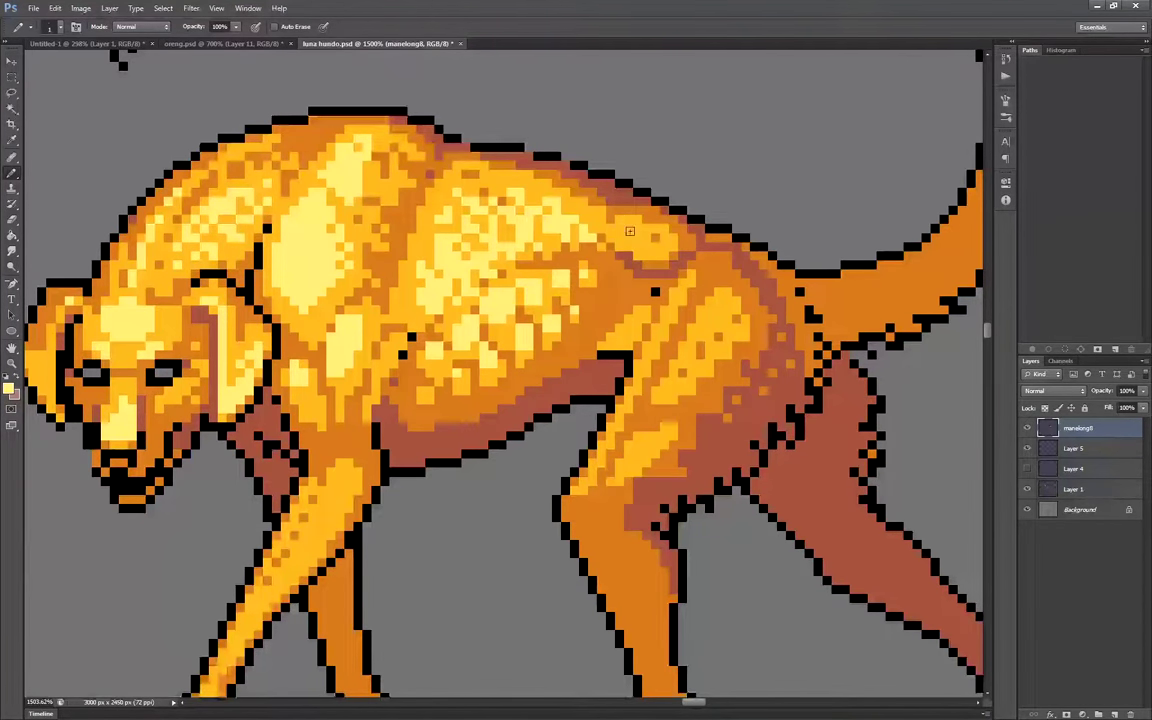
# Place a pale yellow highlight on the walking hound's hip and refine the rib edges with golden yellow
pyautogui.moveTo(646, 233); pyautogui.dragTo(640, 247)
pyautogui.keyDown('alt'); pyautogui.click(455, 315); pyautogui.keyUp('alt')
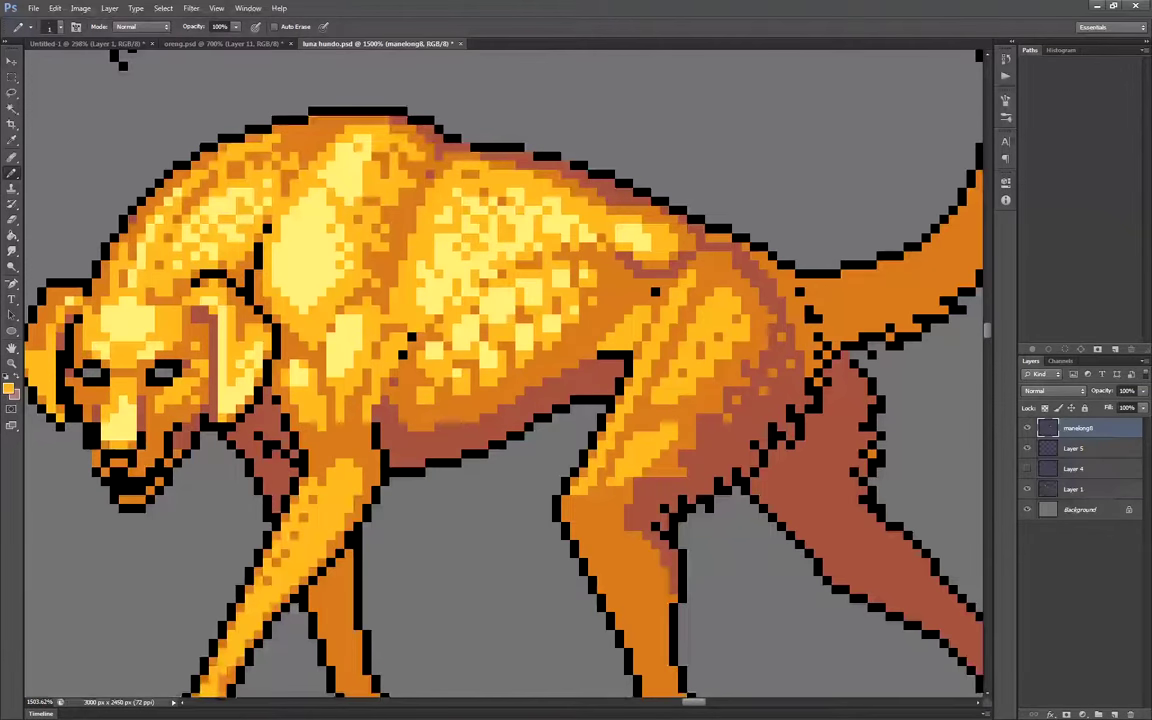
pyautogui.scroll(-2, 408, 426)
pyautogui.keyDown('alt'); pyautogui.click(448, 372); pyautogui.keyUp('alt')
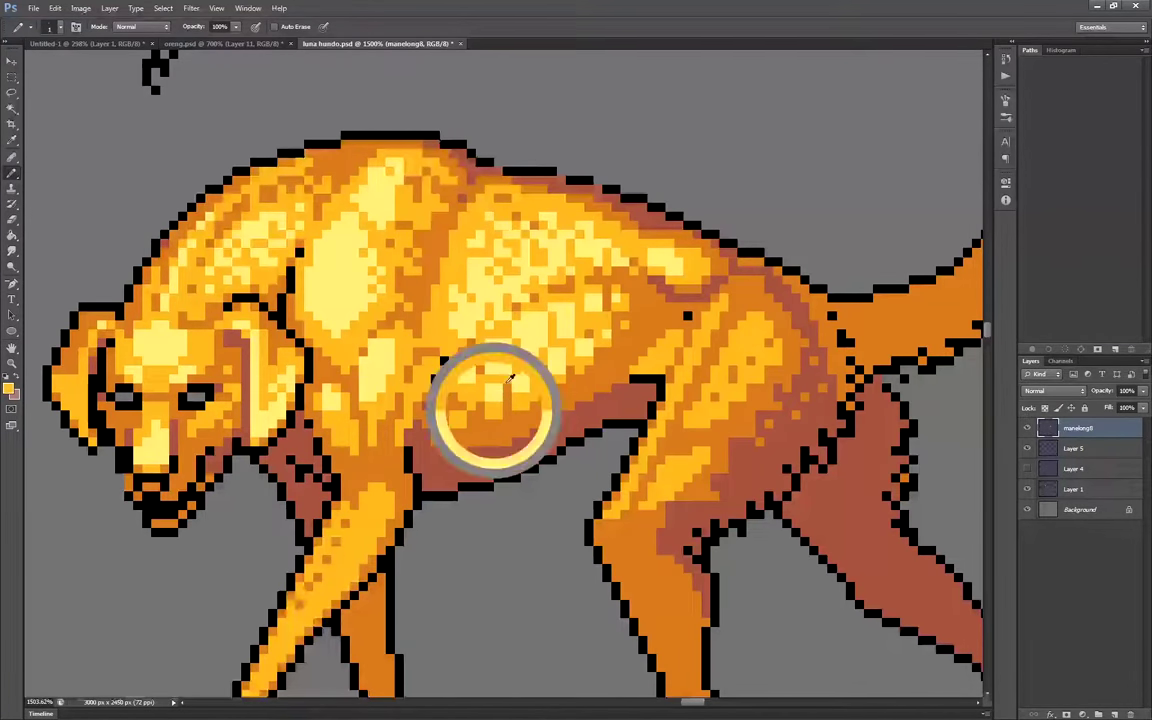
pyautogui.scroll(2, 596, 317)
pyautogui.scroll(-2, 487, 369)
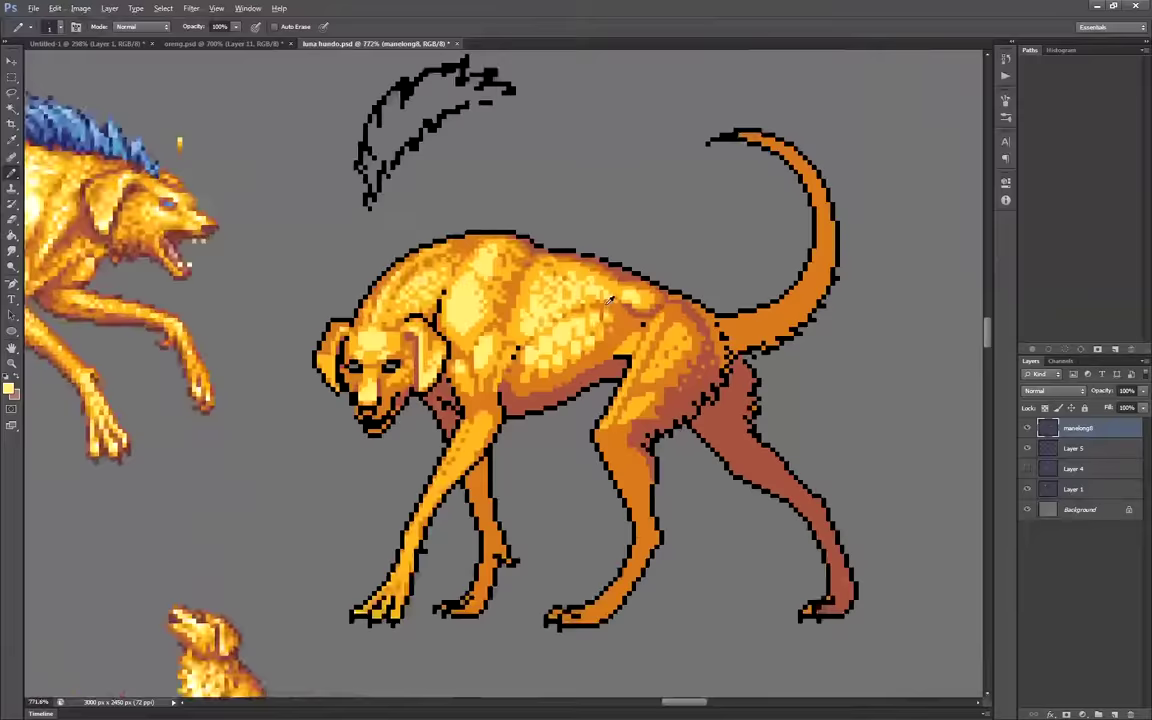
# Dither golden yellow across the walking hound's waist between the ribs and hip
pyautogui.scroll(2, 557, 393)
pyautogui.scroll(-2, 609, 354)
pyautogui.keyDown('alt'); pyautogui.click(656, 309); pyautogui.keyUp('alt')
pyautogui.scroll(2, 613, 336)
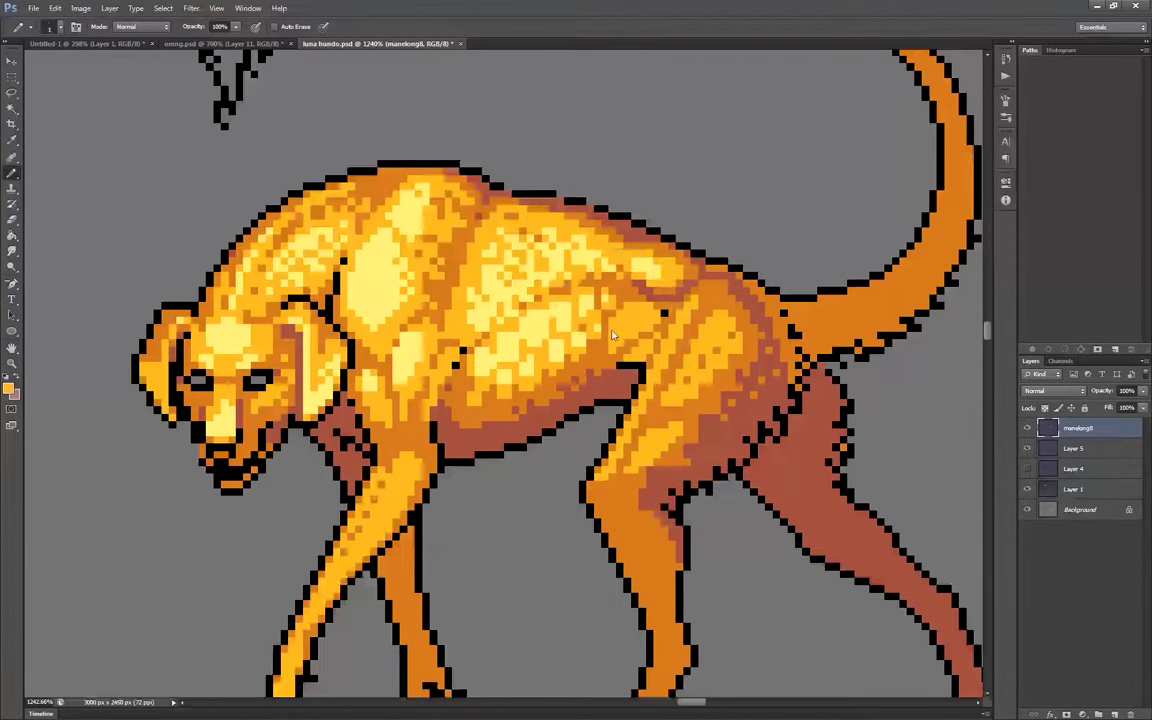
pyautogui.scroll(-2, 636, 316)
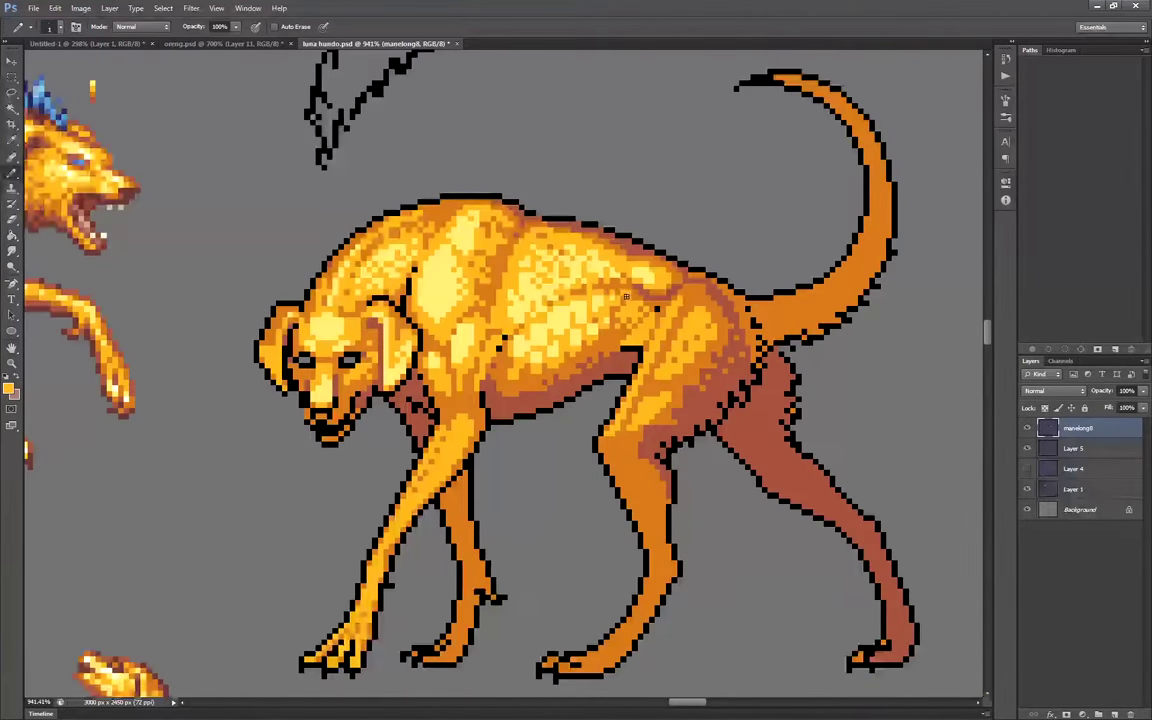
pyautogui.scroll(1, 640, 300)
pyautogui.scroll(-2, 650, 290)
pyautogui.keyDown('alt'); pyautogui.click(670, 266); pyautogui.keyUp('alt')
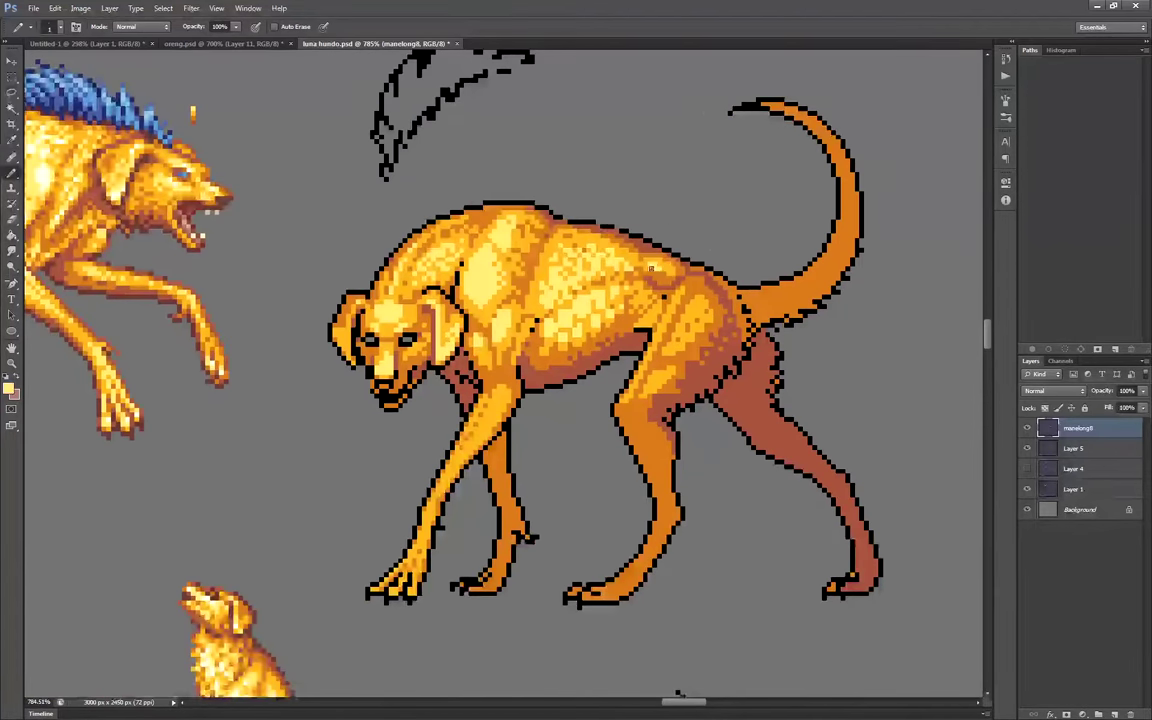
# Dither the walking hound's haunch, brighten the groin with pale yellow and place white highlights on the upper flank
pyautogui.scroll(-2, 645, 270)
pyautogui.scroll(3, 648, 272)
pyautogui.scroll(-2, 645, 275)
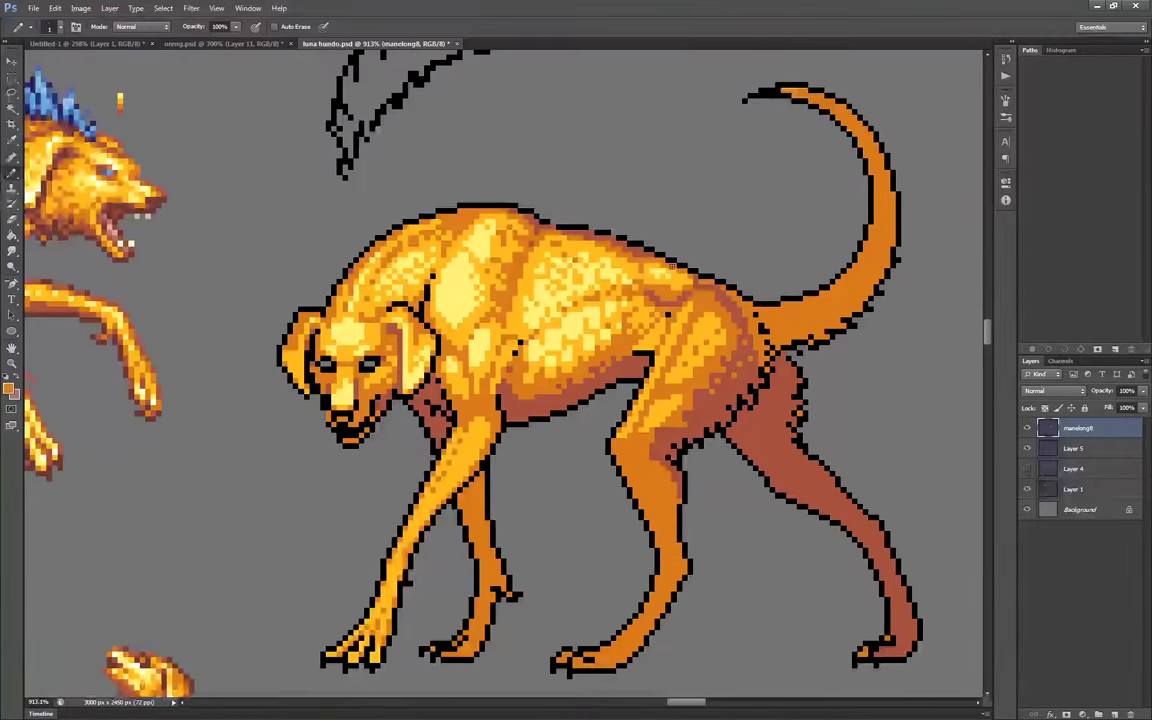
pyautogui.scroll(1, 600, 300)
pyautogui.scroll(-2, 566, 318)
pyautogui.scroll(3, 566, 310)
pyautogui.scroll(1, 567, 311)
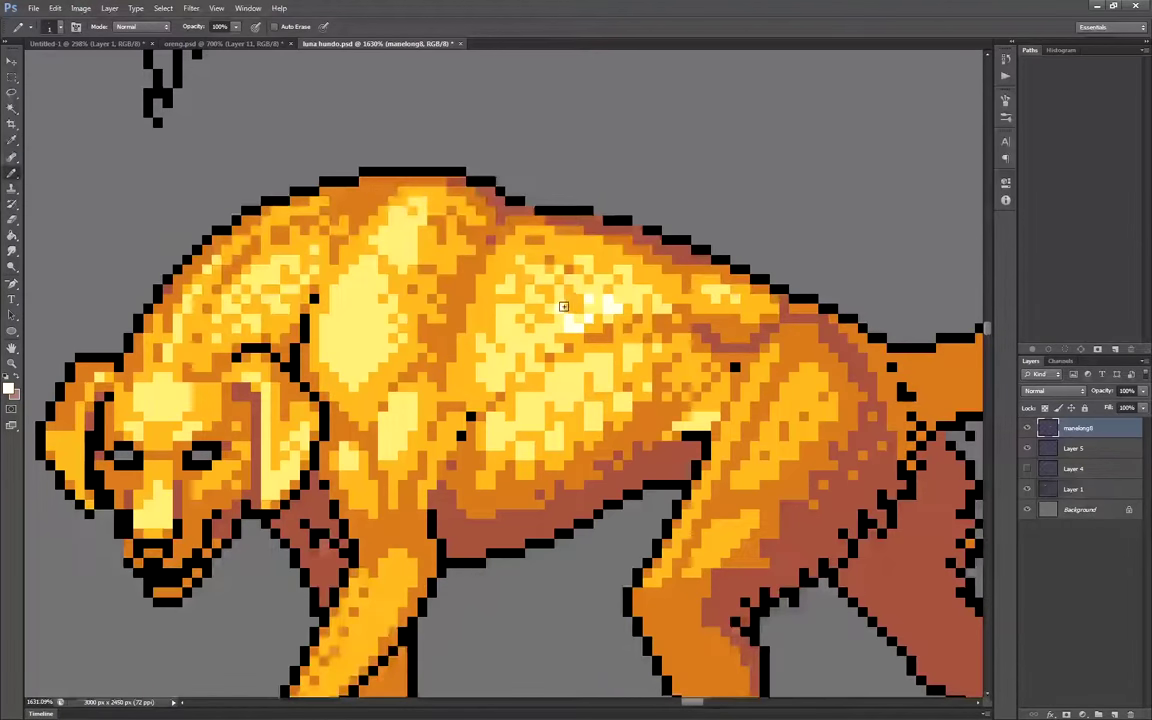
# Add white highlights to the walking hound's ribs, near ear tip, forehead and chest, and shade the jaw reddish brown
pyautogui.scroll(-3, 559, 381)
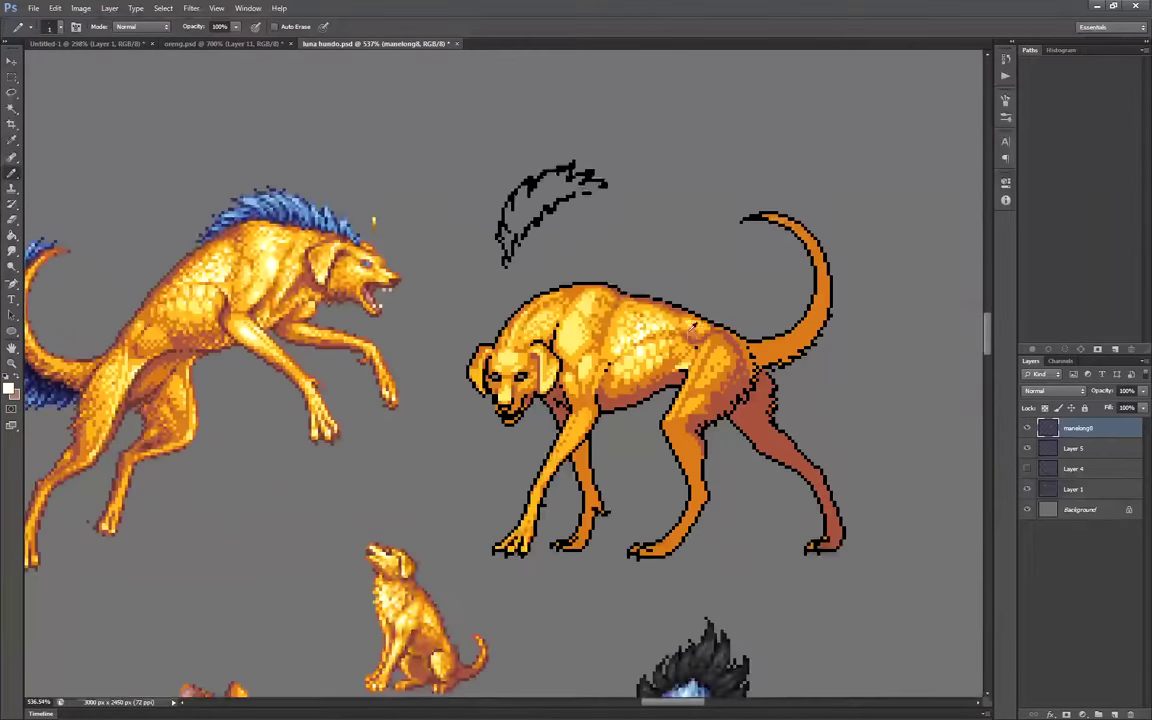
pyautogui.scroll(2, 588, 392)
pyautogui.scroll(1, 543, 444)
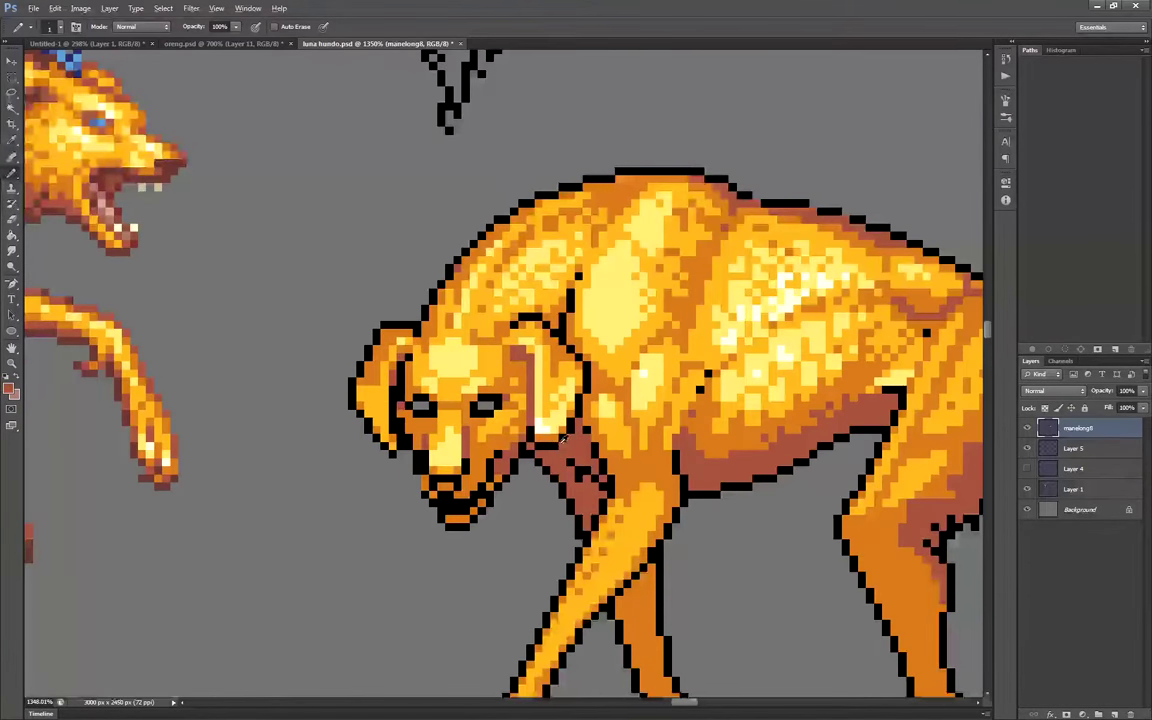
pyautogui.scroll(-3, 563, 438)
pyautogui.scroll(2, 503, 468)
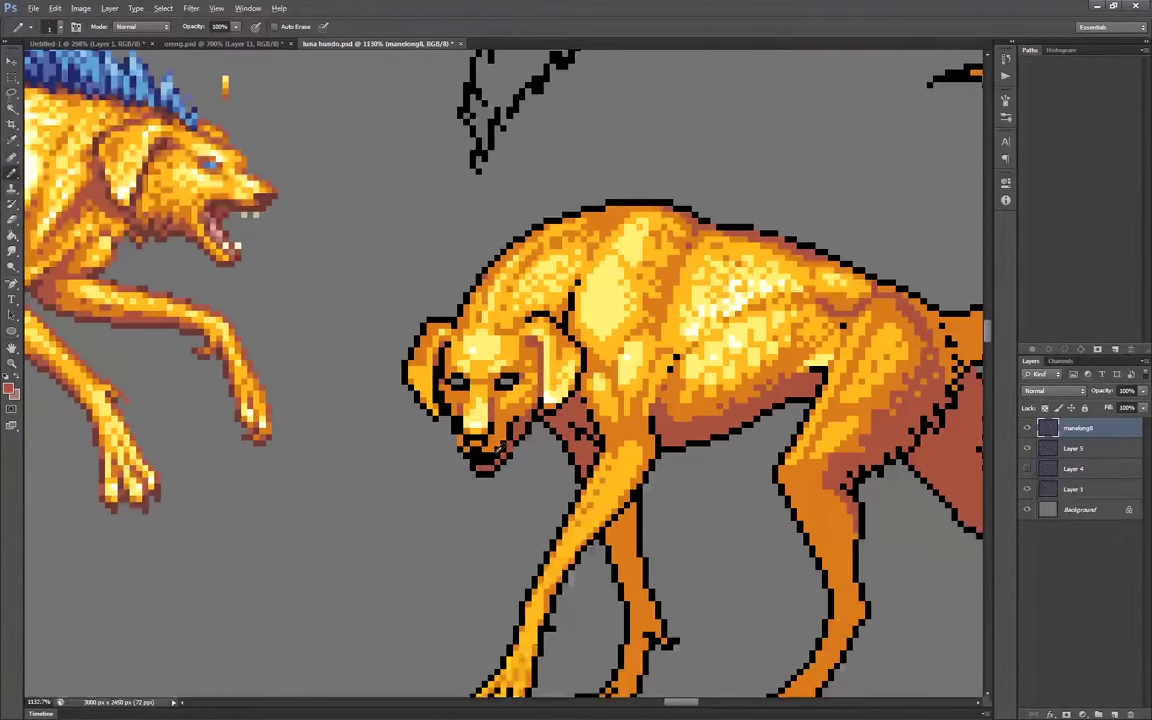
pyautogui.scroll(2, 561, 391)
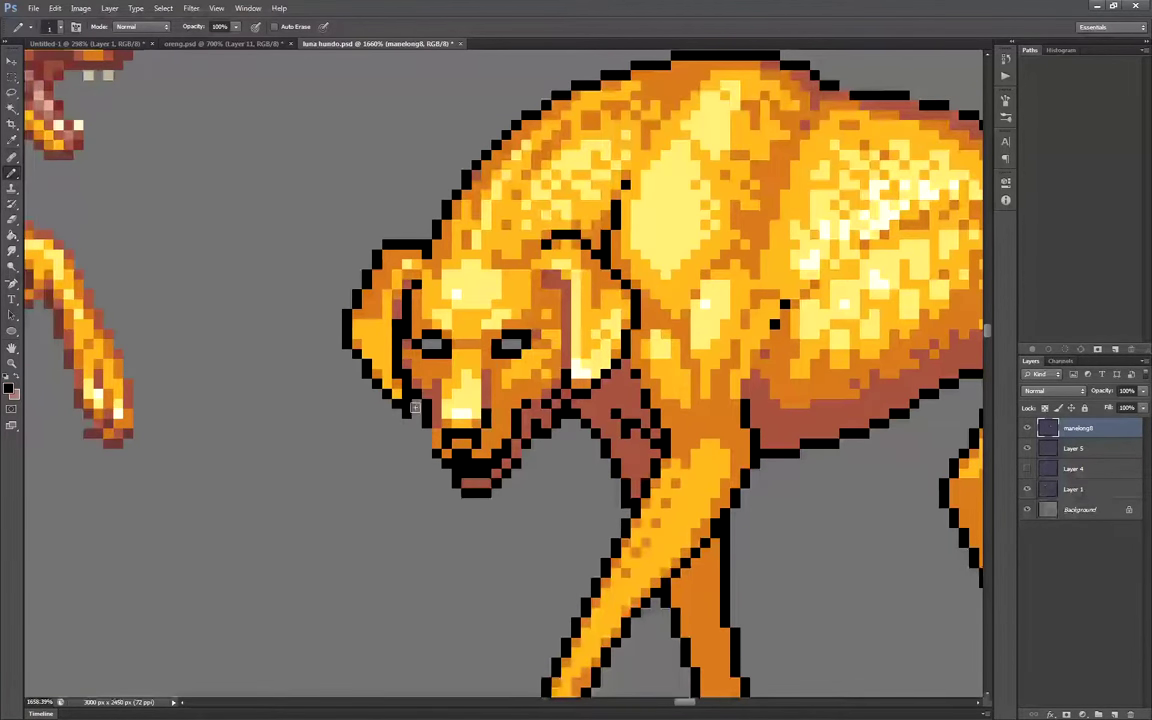
# Redraw the walking hound's cheek and inner ear outlines in black with reddish-brown shading, and undo the last strokes
pyautogui.moveTo(416, 416)
pyautogui.mouseDown()
pyautogui.moveTo(519, 412)
pyautogui.moveTo(531, 438)
pyautogui.mouseUp()
pyautogui.keyDown('alt'); pyautogui.click(540, 397); pyautogui.keyUp('alt')
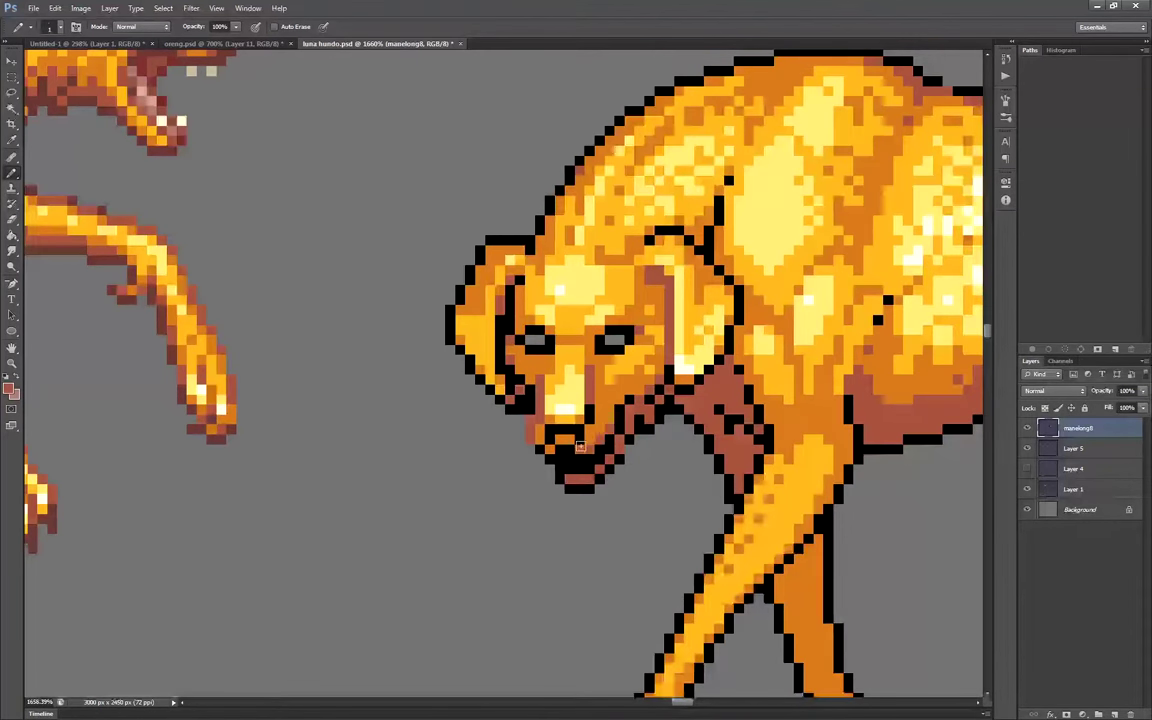
pyautogui.keyDown('alt'); pyautogui.click(602, 398); pyautogui.keyUp('alt')
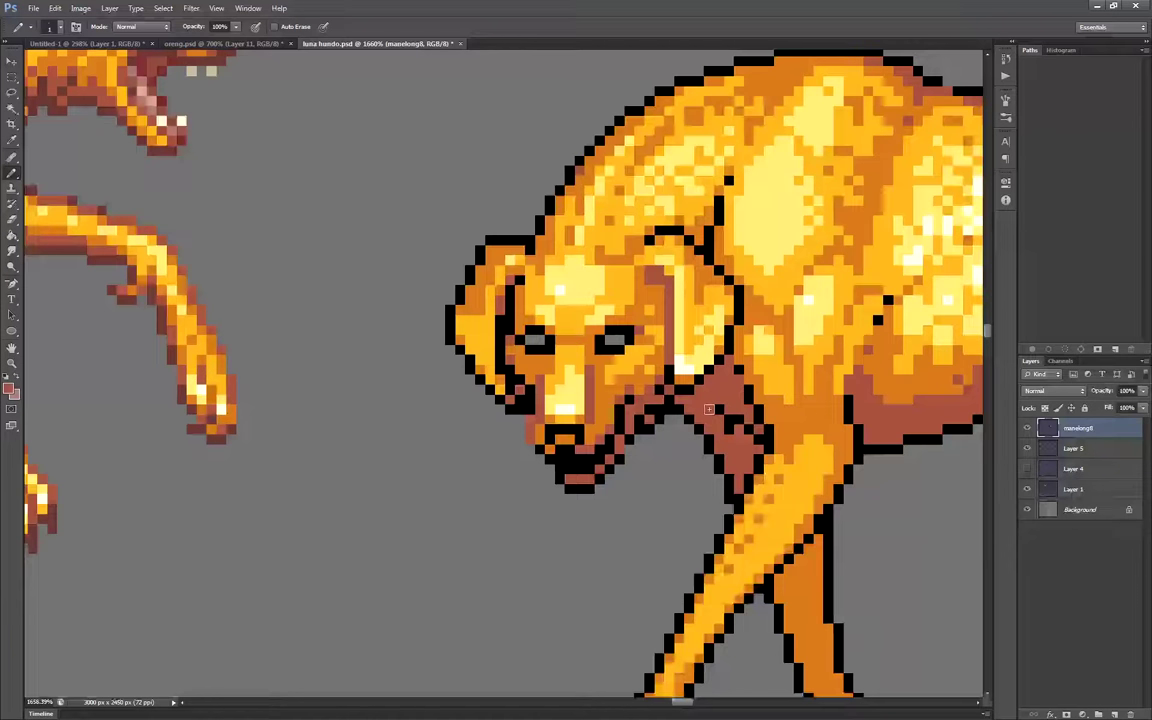
pyautogui.keyDown('alt'); pyautogui.click(505, 320); pyautogui.keyUp('alt')
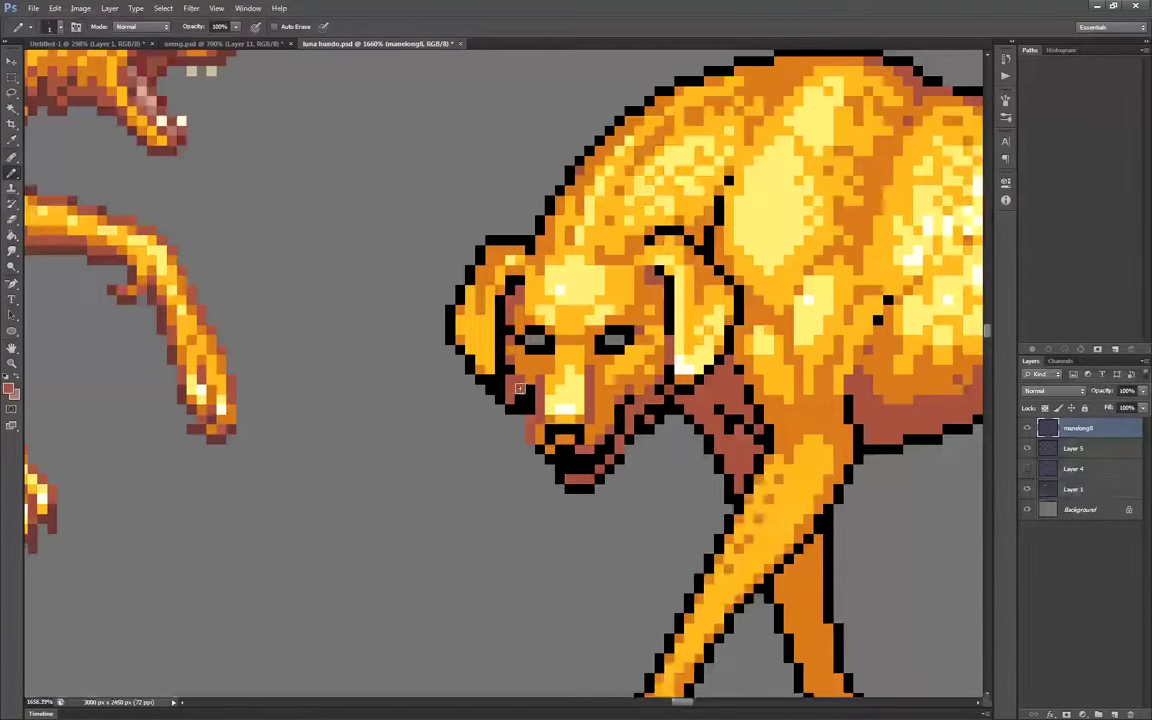
pyautogui.hotkey('ctrl', 'alt', 'z')
pyautogui.hotkey('ctrl', 'alt', 'z')
pyautogui.hotkey('ctrl', 'alt', 'z')
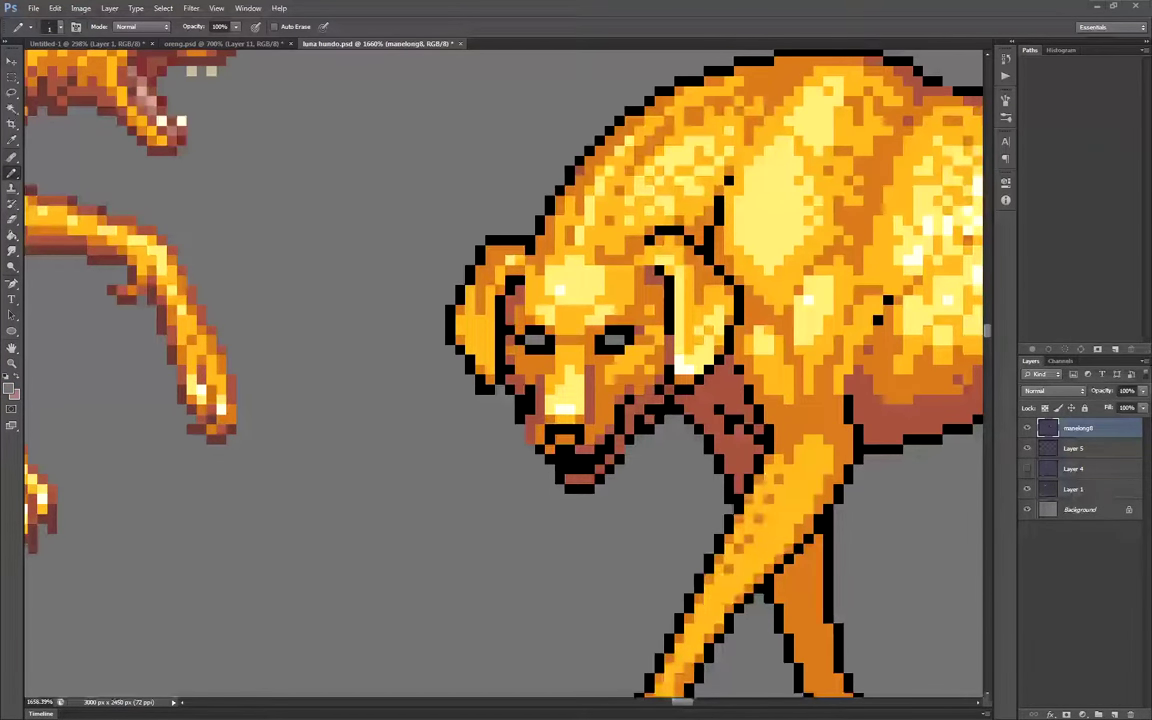
# Highlight the walking hound's far ear with pale yellow and golden pixels
pyautogui.keyDown('alt'); pyautogui.click(481, 346); pyautogui.keyUp('alt')
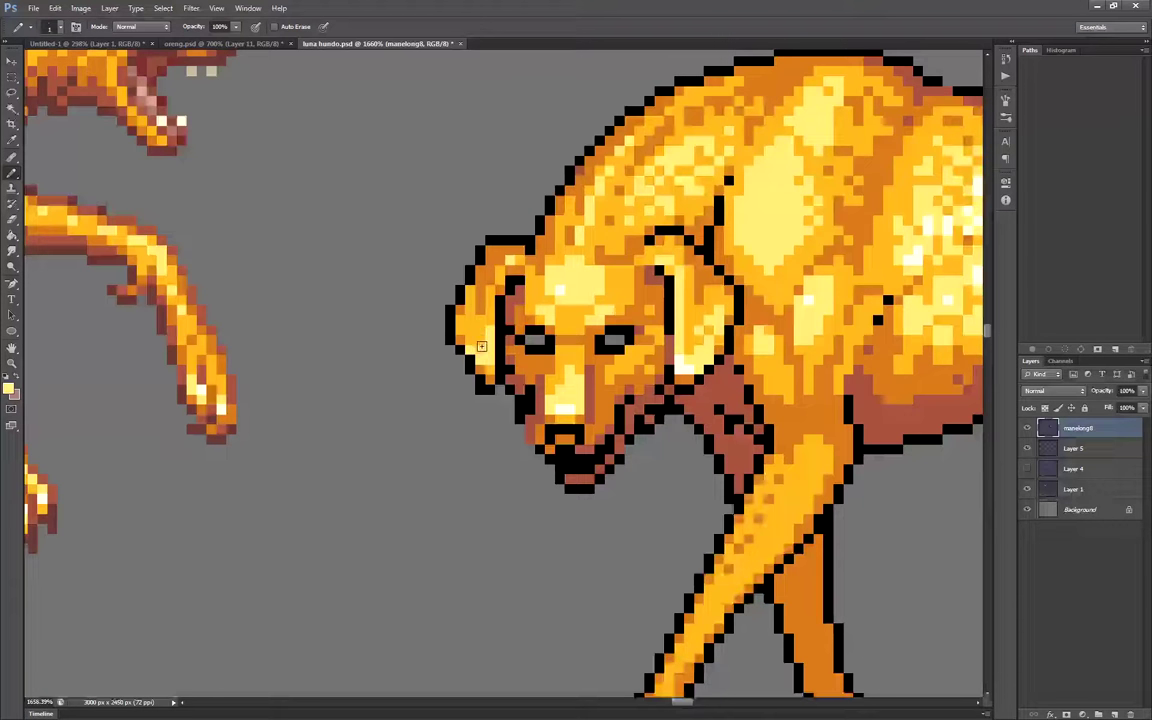
pyautogui.keyDown('alt'); pyautogui.click(501, 289); pyautogui.keyUp('alt')
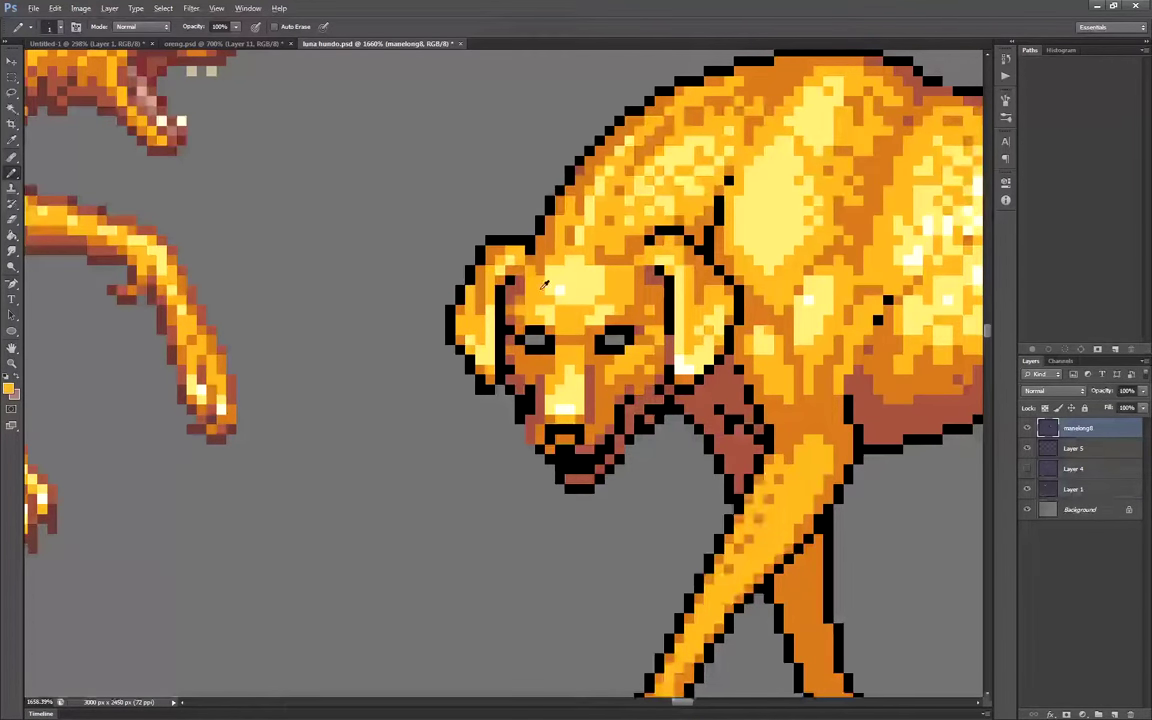
pyautogui.scroll(-5, 594, 378)
pyautogui.scroll(1, 594, 378)
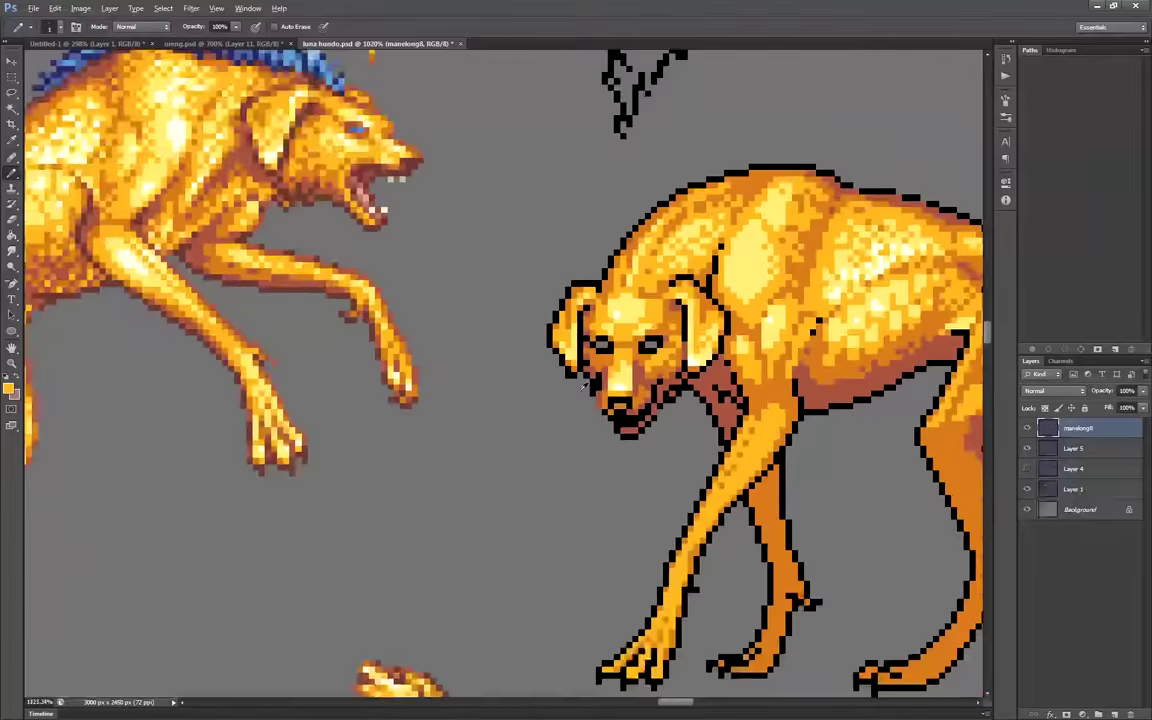
# Select the walking hound with the Lasso and fill its black outline with dark reddish brown
pyautogui.scroll(-6, 594, 378)
pyautogui.press('l')
pyautogui.moveTo(907, 538)
pyautogui.mouseDown()
pyautogui.moveTo(458, 399)
pyautogui.moveTo(907, 538)
pyautogui.mouseUp()
pyautogui.press('g')
pyautogui.click(716, 383)
pyautogui.hotkey('ctrl', 'd')
# Reshape the walking hound's muzzle around the nose with golden yellow, orange and dark brown pixels
pyautogui.scroll(10, 516, 365)
pyautogui.press('b')
pyautogui.keyDown('alt'); pyautogui.click(545, 325); pyautogui.keyUp('alt')
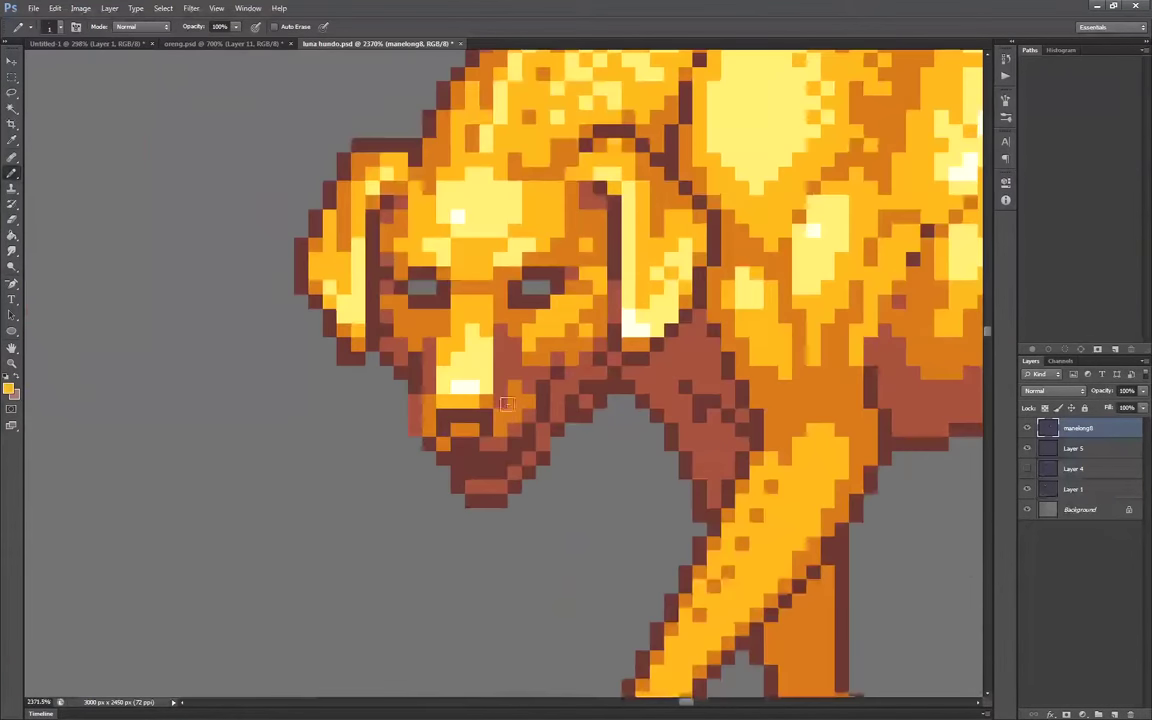
pyautogui.keyDown('alt'); pyautogui.click(522, 393); pyautogui.keyUp('alt')
pyautogui.moveTo(515, 402)
pyautogui.mouseDown()
pyautogui.moveTo(502, 430)
pyautogui.moveTo(449, 418)
pyautogui.mouseUp()
pyautogui.scroll(-2, 543, 391)
pyautogui.keyDown('alt'); pyautogui.click(529, 399); pyautogui.keyUp('alt')
pyautogui.scroll(1, 520, 404)
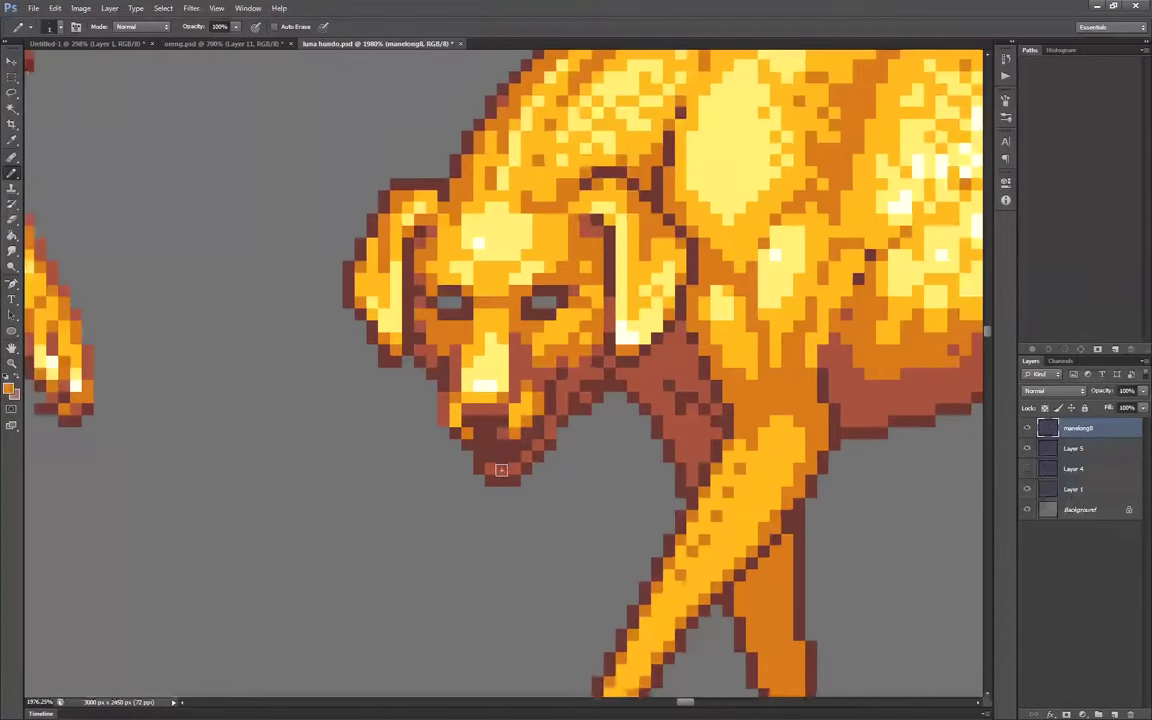
# Colour the walking hound's lower lip orange and soften the far ear's top and the neck crease with reddish brown
pyautogui.moveTo(503, 469); pyautogui.dragTo(491, 469)
pyautogui.keyDown('alt'); pyautogui.click(523, 461); pyautogui.keyUp('alt')
pyautogui.click(456, 434)
pyautogui.keyDown('alt'); pyautogui.click(421, 242); pyautogui.keyUp('alt')
pyautogui.moveTo(445, 185); pyautogui.dragTo(427, 185)
pyautogui.moveTo(674, 162)
pyautogui.mouseDown()
pyautogui.moveTo(672, 138)
pyautogui.moveTo(655, 185)
pyautogui.mouseUp()
pyautogui.scroll(-2, 660, 200)
# Dither the base of the walking hound's shoulder and start a pale yellow highlight on the upper near foreleg
pyautogui.keyDown('alt'); pyautogui.click(610, 410); pyautogui.keyUp('alt')
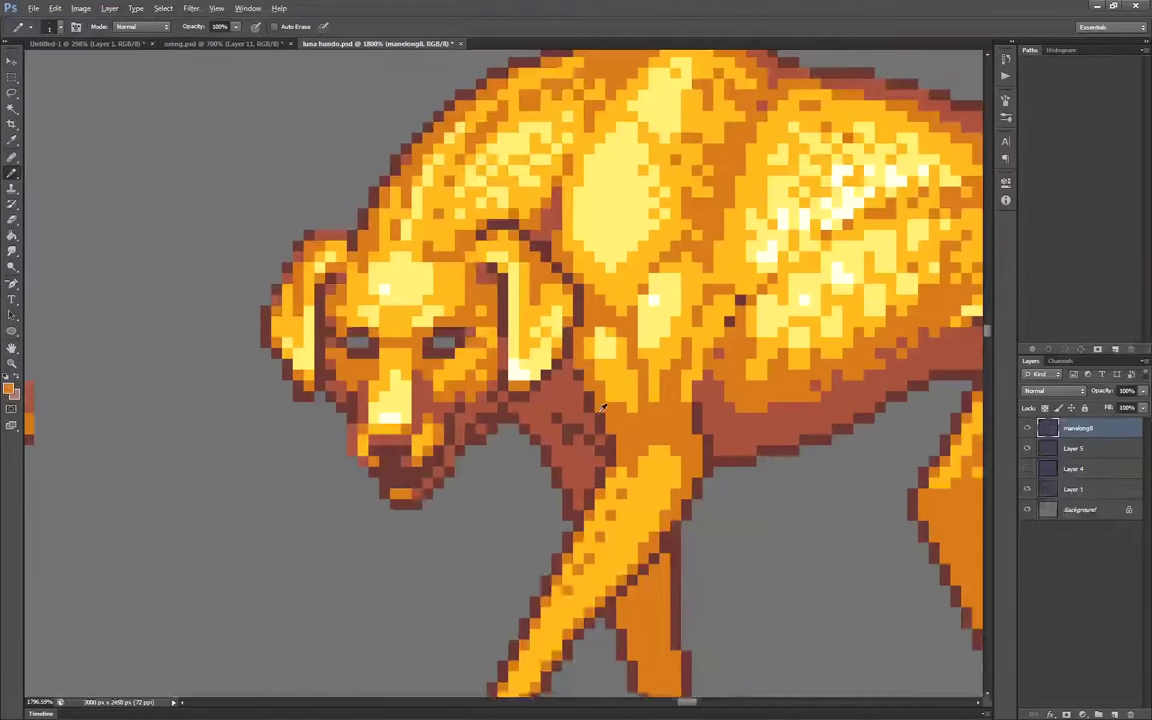
pyautogui.scroll(-2, 612, 408)
pyautogui.keyDown('alt'); pyautogui.click(621, 367); pyautogui.keyUp('alt')
pyautogui.moveTo(663, 370); pyautogui.dragTo(678, 353)
pyautogui.scroll(-3, 697, 305)
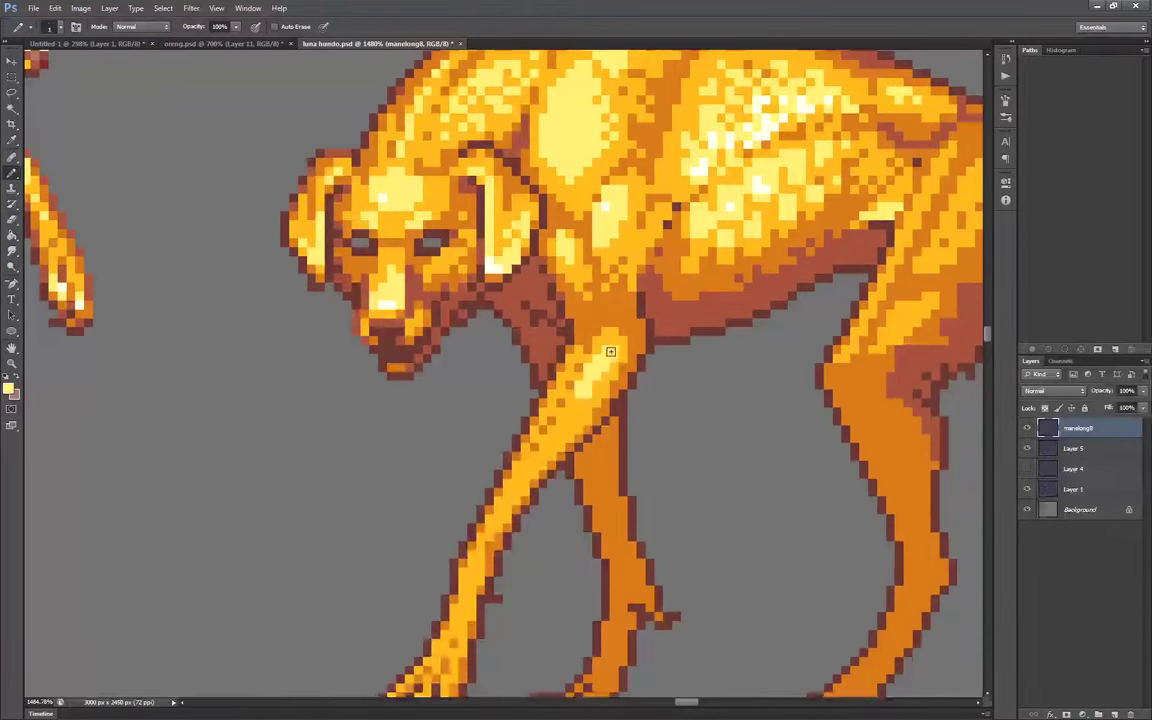
# Extend the pale yellow highlight down the upper half of the walking hound's near foreleg
pyautogui.click(520, 320)
pyautogui.scroll(3, 520, 320)
pyautogui.click(508, 509)
pyautogui.scroll(-2, 508, 509)
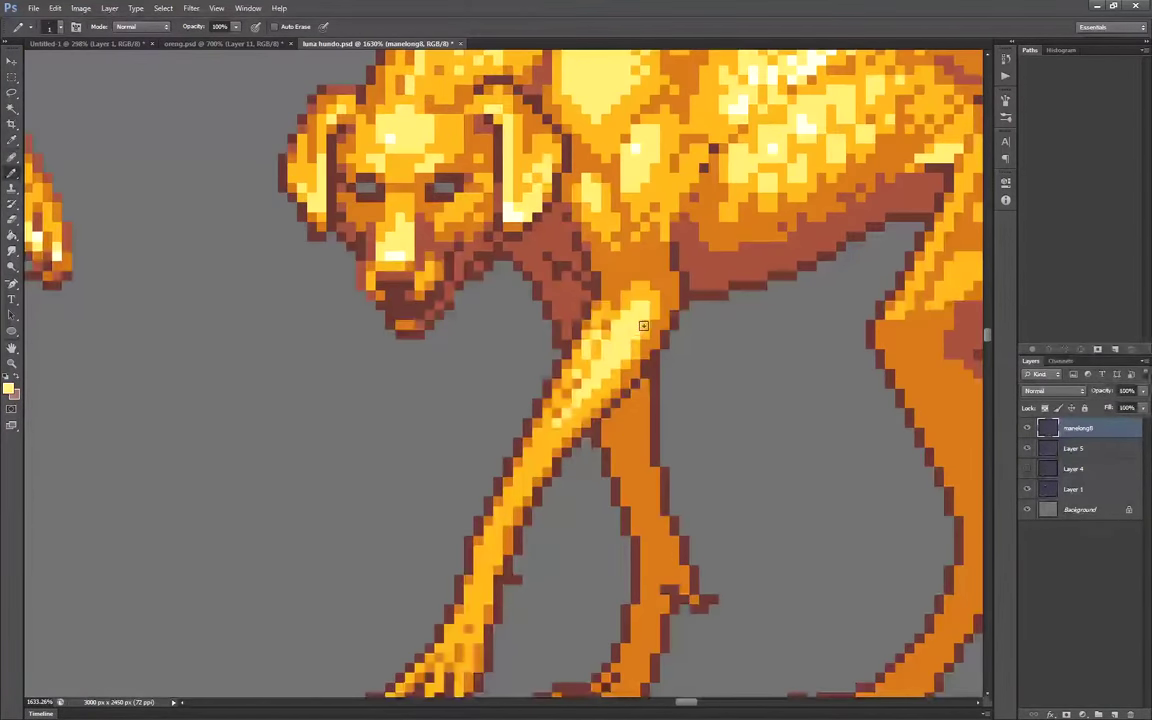
pyautogui.scroll(3, 599, 310)
pyautogui.keyDown('alt'); pyautogui.click(630, 278); pyautogui.keyUp('alt')
pyautogui.scroll(2, 537, 458)
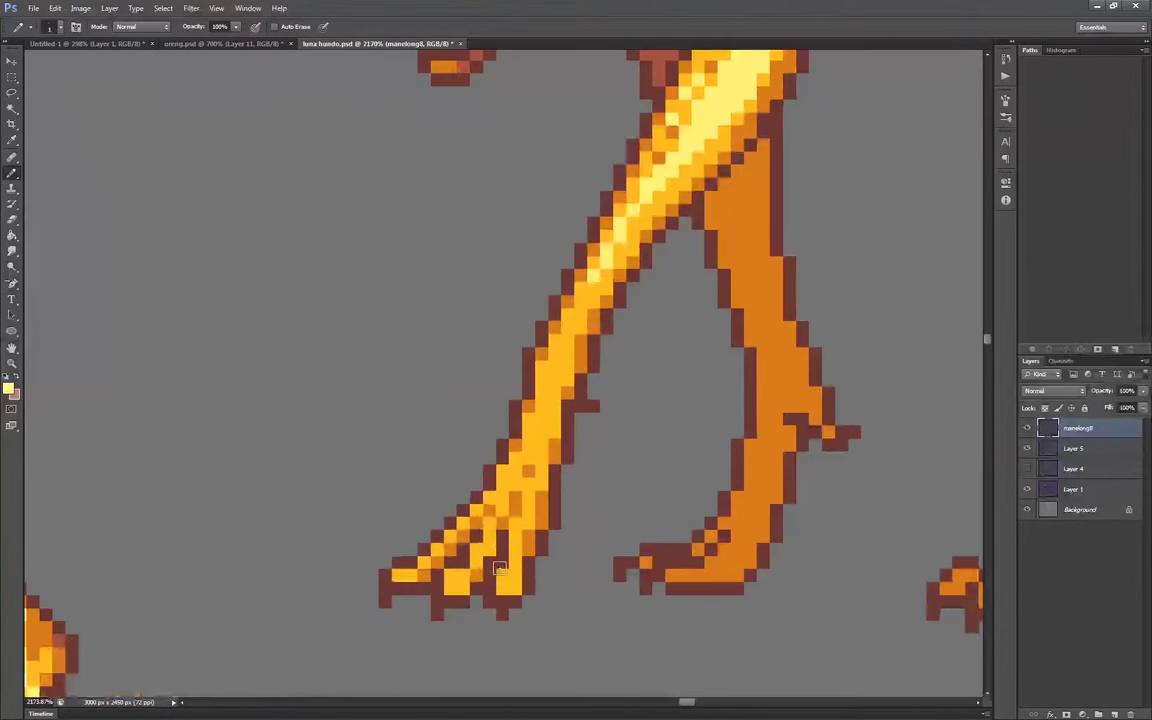
# Add pale yellow highlights to the near forepaw's toes and up the lower foreleg
pyautogui.moveTo(516, 575); pyautogui.dragTo(503, 575)
pyautogui.moveTo(463, 575); pyautogui.dragTo(450, 588)
pyautogui.click(410, 576)
pyautogui.click(490, 497)
pyautogui.moveTo(541, 468)
pyautogui.mouseDown()
pyautogui.moveTo(500, 485)
pyautogui.moveTo(517, 469)
pyautogui.moveTo(581, 301)
pyautogui.mouseUp()
pyautogui.scroll(-2, 589, 360)
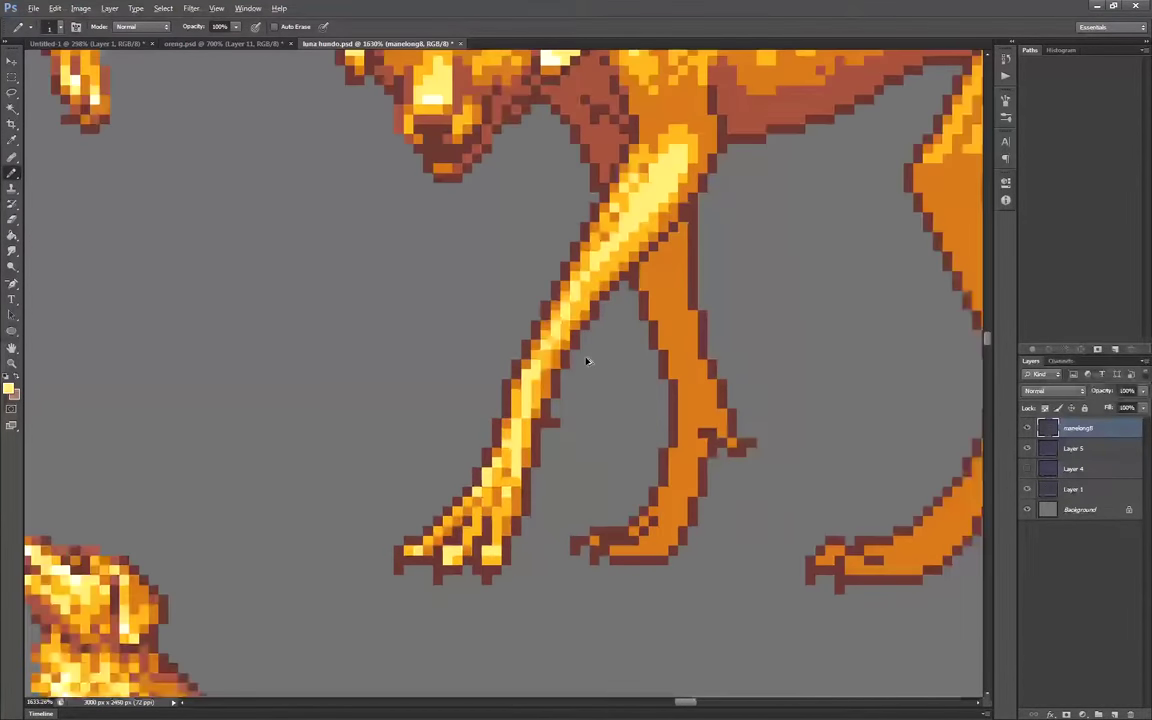
pyautogui.scroll(2, 540, 380)
pyautogui.moveTo(459, 549); pyautogui.dragTo(447, 573)
pyautogui.click(494, 538)
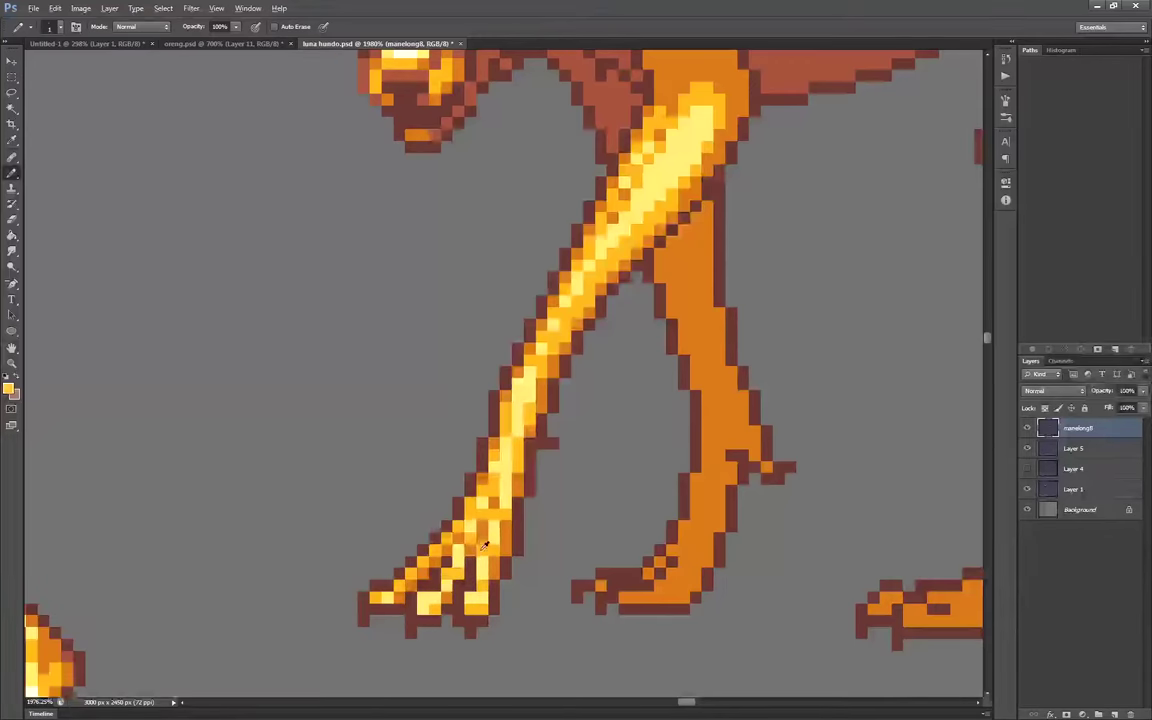
# Add a near-white highlight to the centre of the walking hound's pale yellow shoulder patch
pyautogui.scroll(-2, 490, 560)
pyautogui.scroll(1, 490, 515)
pyautogui.keyDown('alt'); pyautogui.click(508, 476); pyautogui.keyUp('alt')
pyautogui.scroll(-2, 509, 470)
pyautogui.scroll(2, 570, 320)
pyautogui.keyDown('alt'); pyautogui.click(512, 286); pyautogui.keyUp('alt')
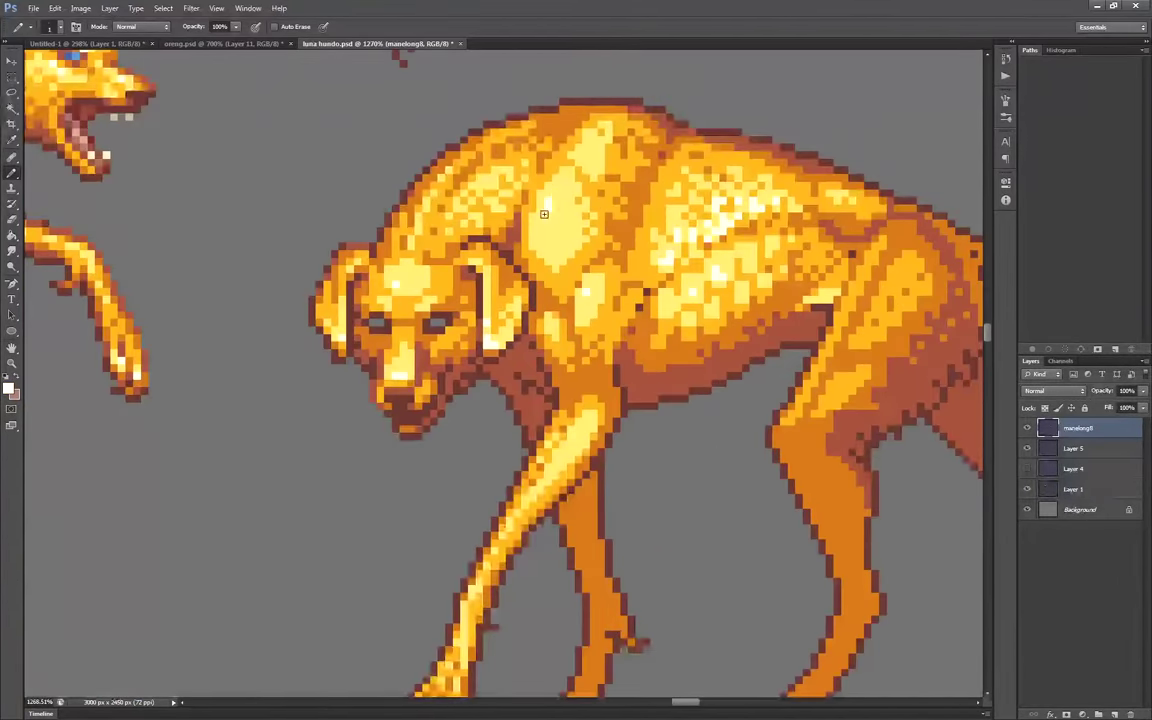
pyautogui.scroll(-3, 544, 214)
pyautogui.scroll(3, 644, 252)
pyautogui.scroll(-3, 686, 225)
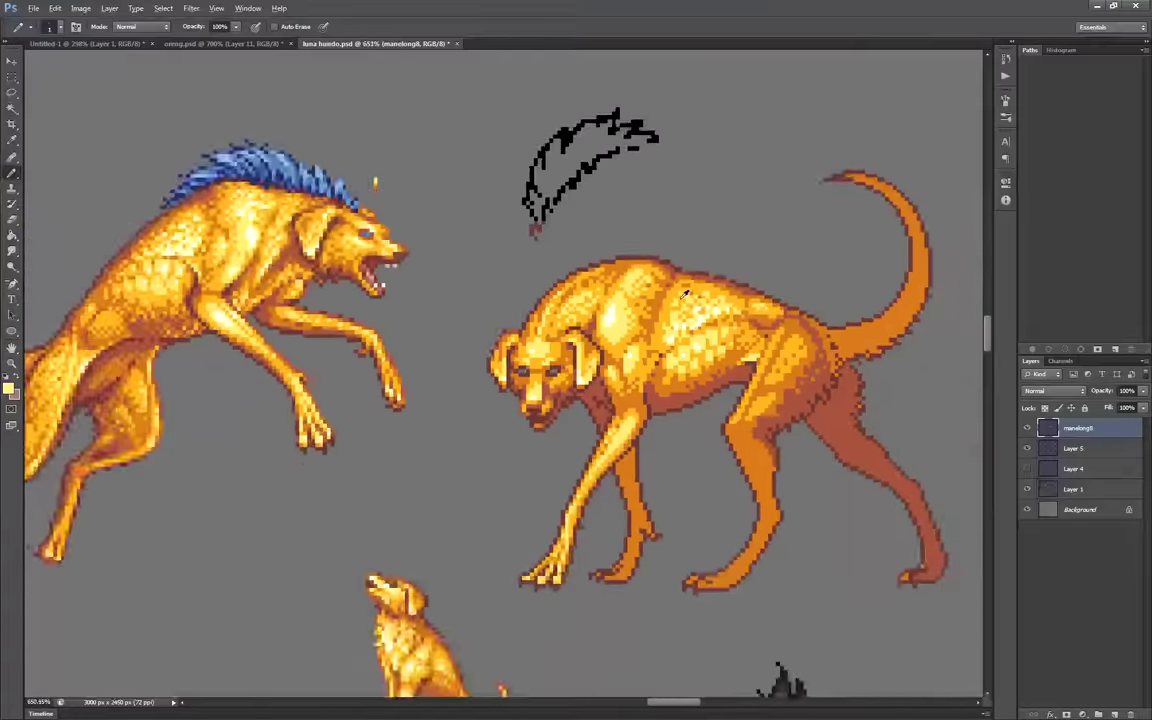
# Shade the neck crease behind the walking hound's near ear reddish brown and add orange pixels to the far side of the chest
pyautogui.scroll(3, 687, 266)
pyautogui.scroll(1, 639, 353)
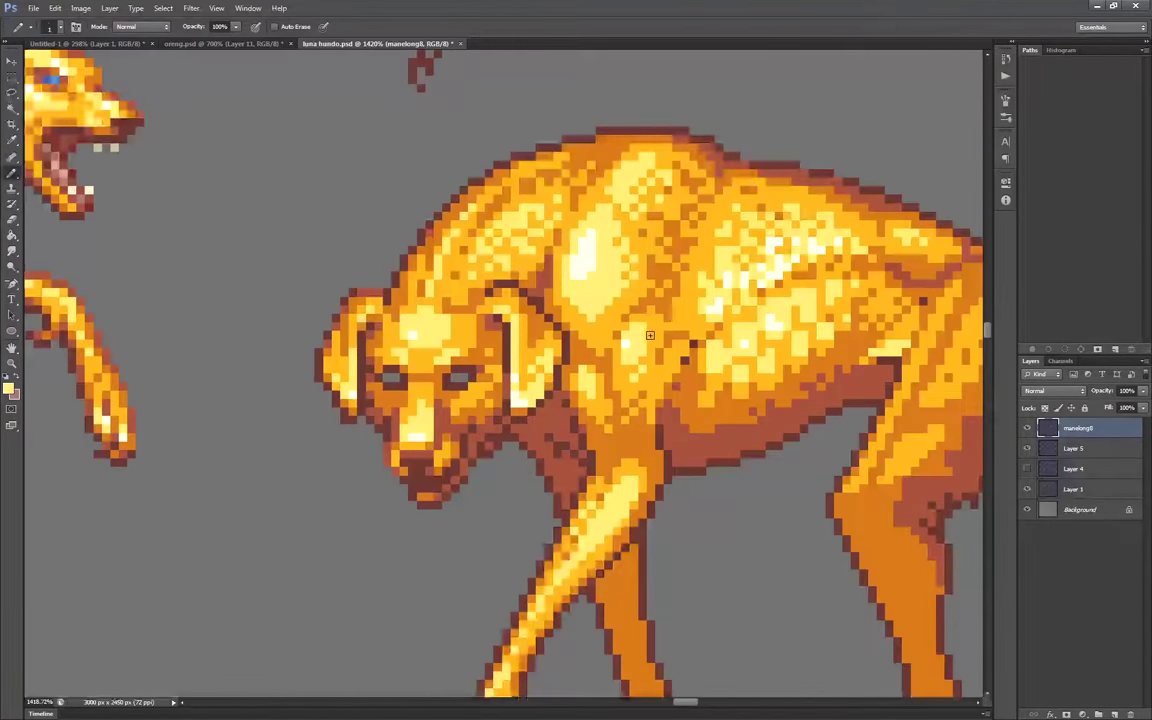
pyautogui.scroll(-3, 602, 298)
pyautogui.scroll(3, 643, 357)
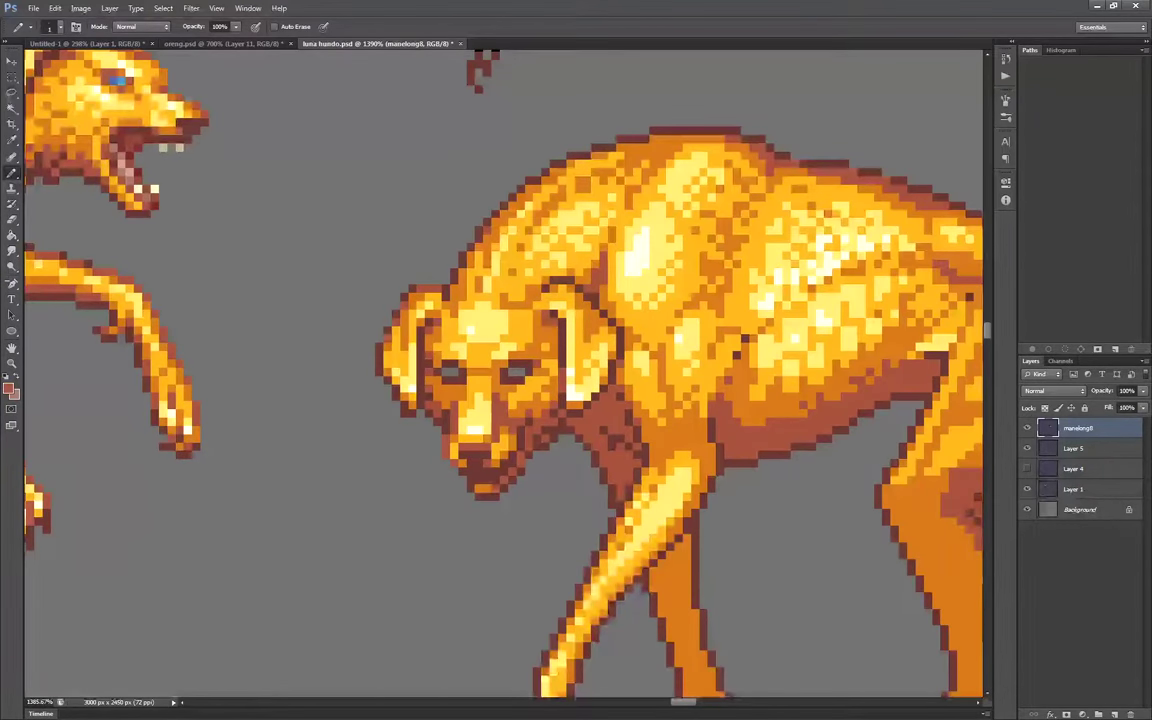
pyautogui.scroll(-3, 615, 478)
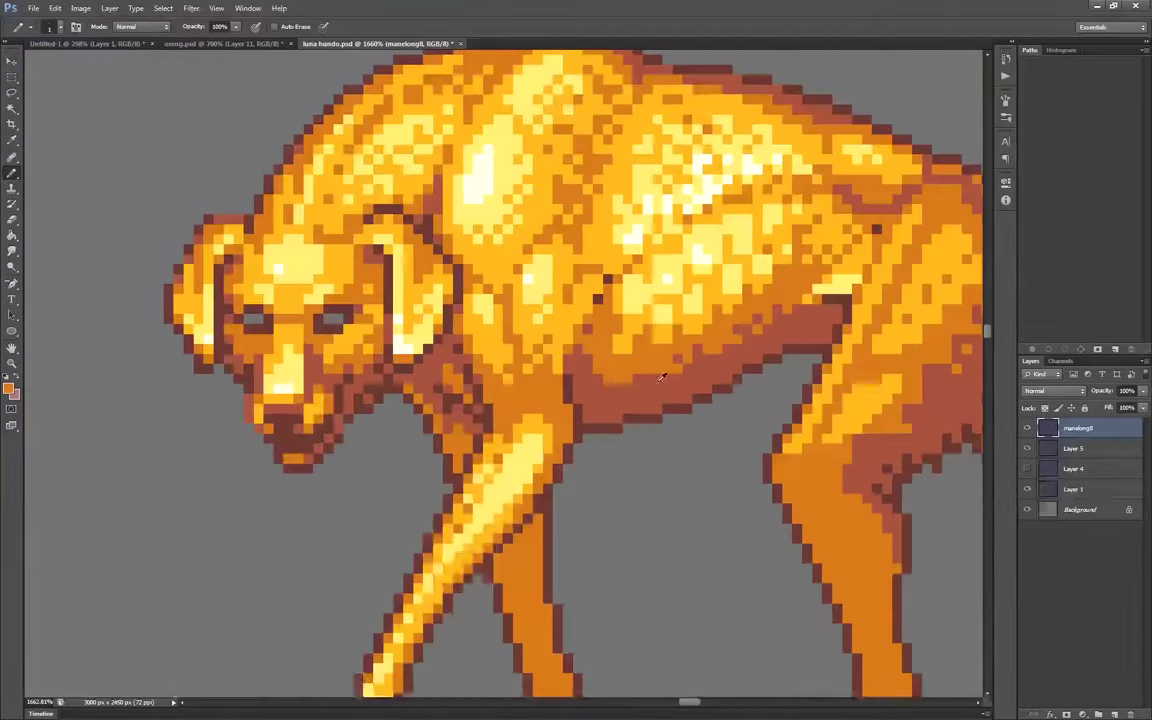
pyautogui.scroll(4, 640, 330)
pyautogui.scroll(-3, 621, 292)
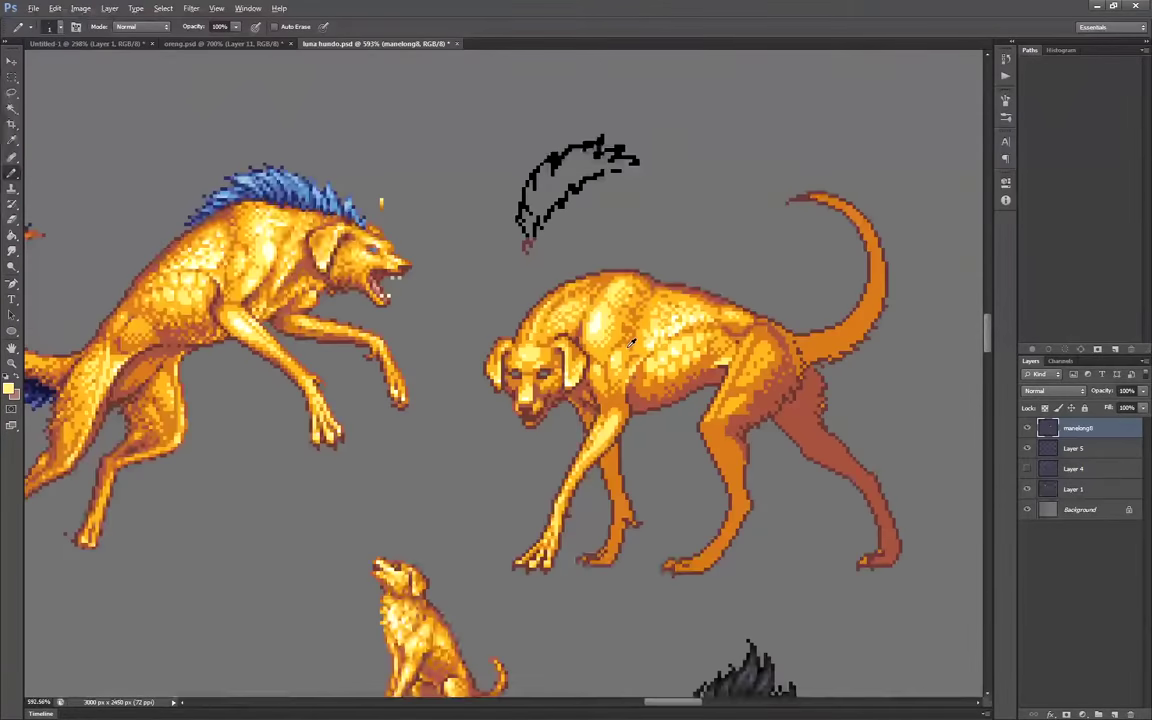
# Replace the dark pixels behind the walking hound's shoulder with golden tones and dither the belly shadow with orange
pyautogui.scroll(3, 617, 333)
pyautogui.click(617, 333)
pyautogui.scroll(-3, 590, 335)
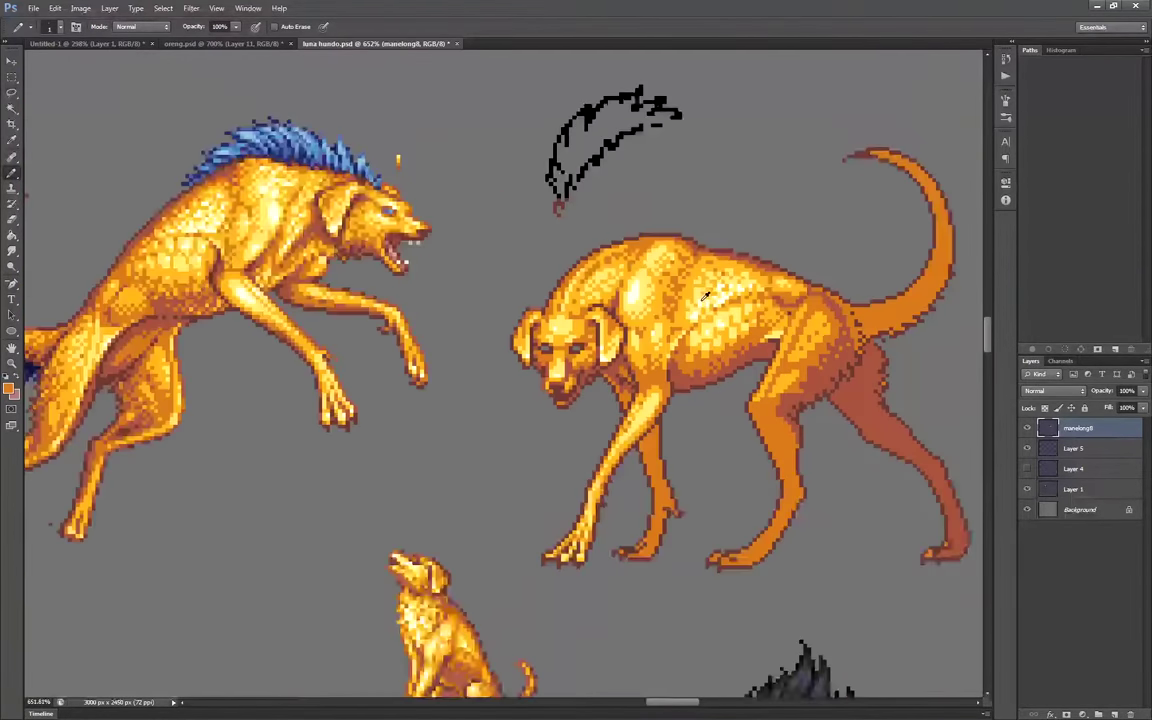
# Add near-white accents to the walking hound's forehead highlight and refine the orange dithering along its belly
pyautogui.scroll(3, 556, 336)
pyautogui.scroll(-3, 546, 342)
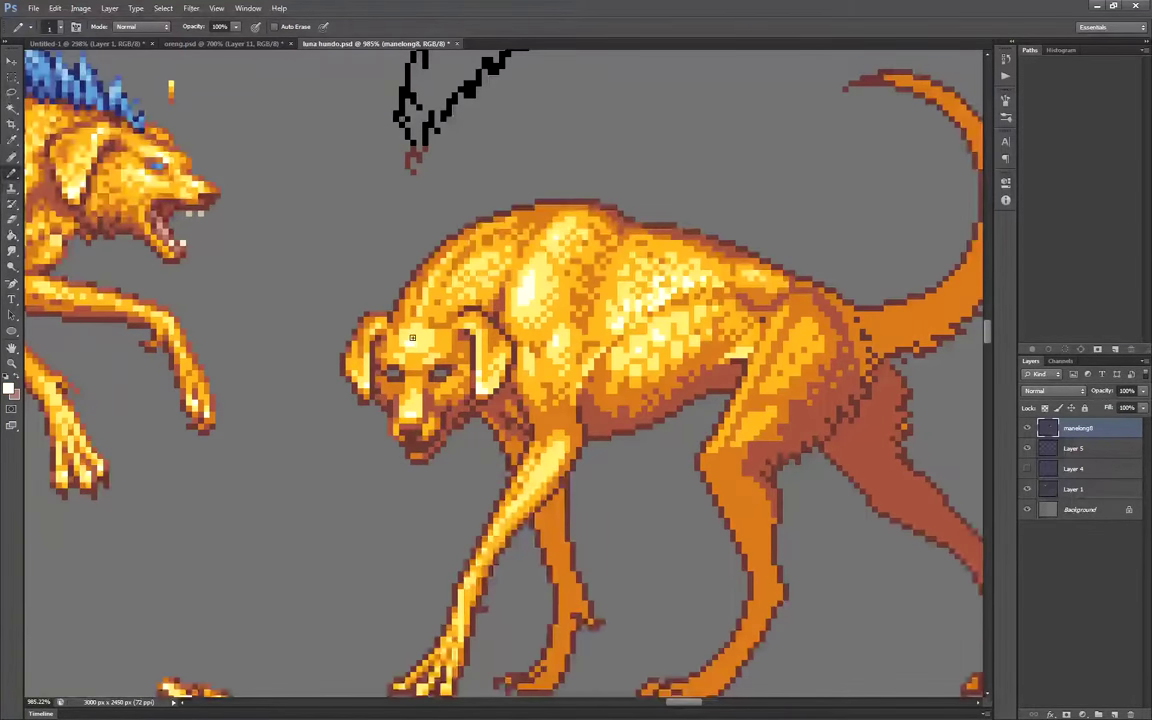
pyautogui.scroll(3, 570, 335)
pyautogui.scroll(-1, 687, 317)
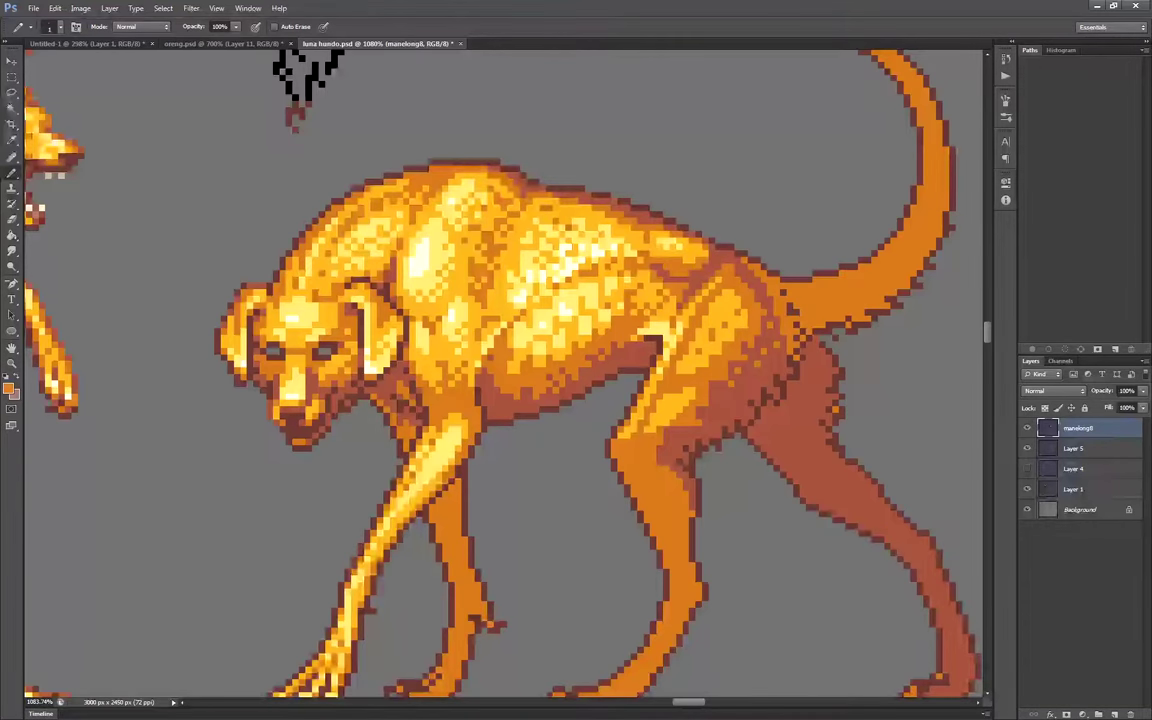
pyautogui.scroll(3, 380, 358)
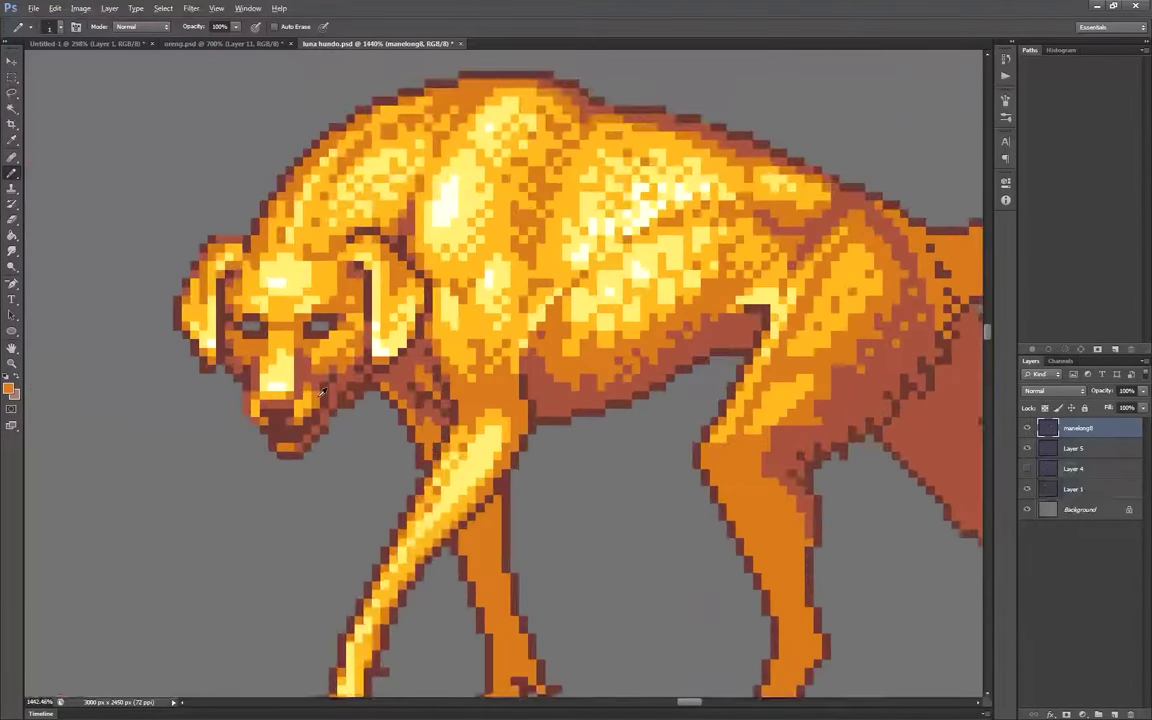
# Shade the rear edge of the walking hound's far foreleg reddish brown
pyautogui.scroll(-3, 484, 342)
pyautogui.scroll(2, 400, 480)
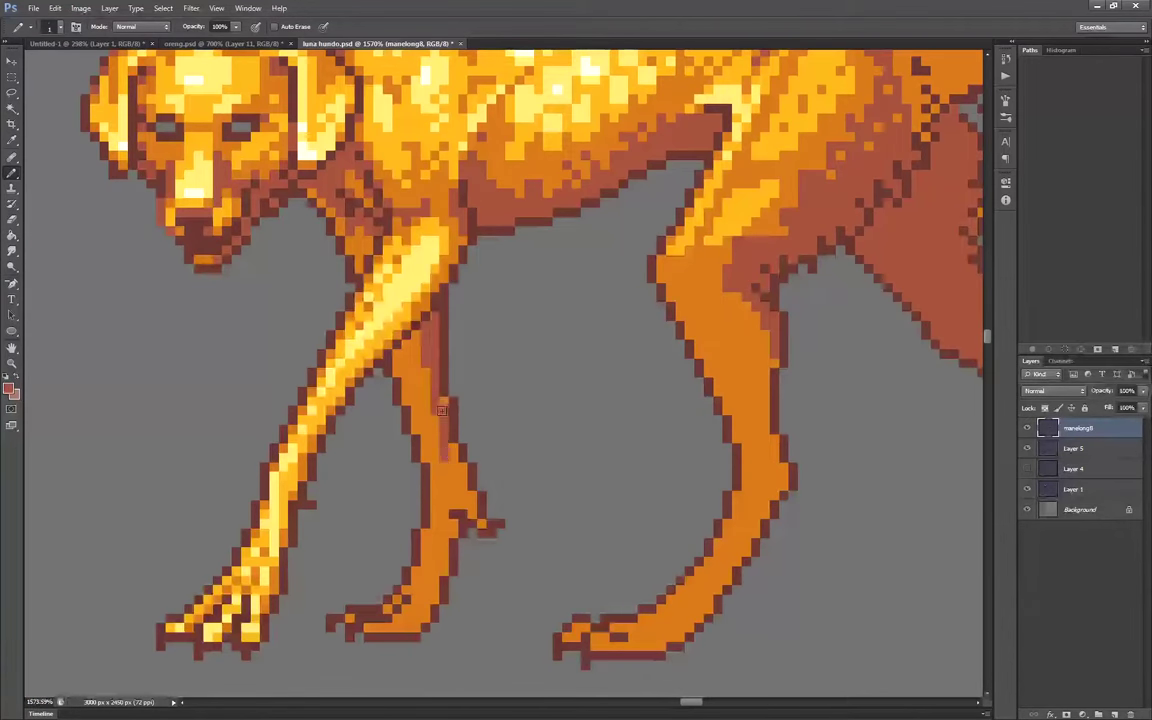
pyautogui.scroll(2, 215, 545)
pyautogui.moveTo(200, 622)
pyautogui.mouseDown()
pyautogui.moveTo(126, 642)
pyautogui.moveTo(260, 453)
pyautogui.moveTo(387, 184)
pyautogui.mouseUp()
pyautogui.scroll(-2, 441, 307)
pyautogui.scroll(-4, 443, 307)
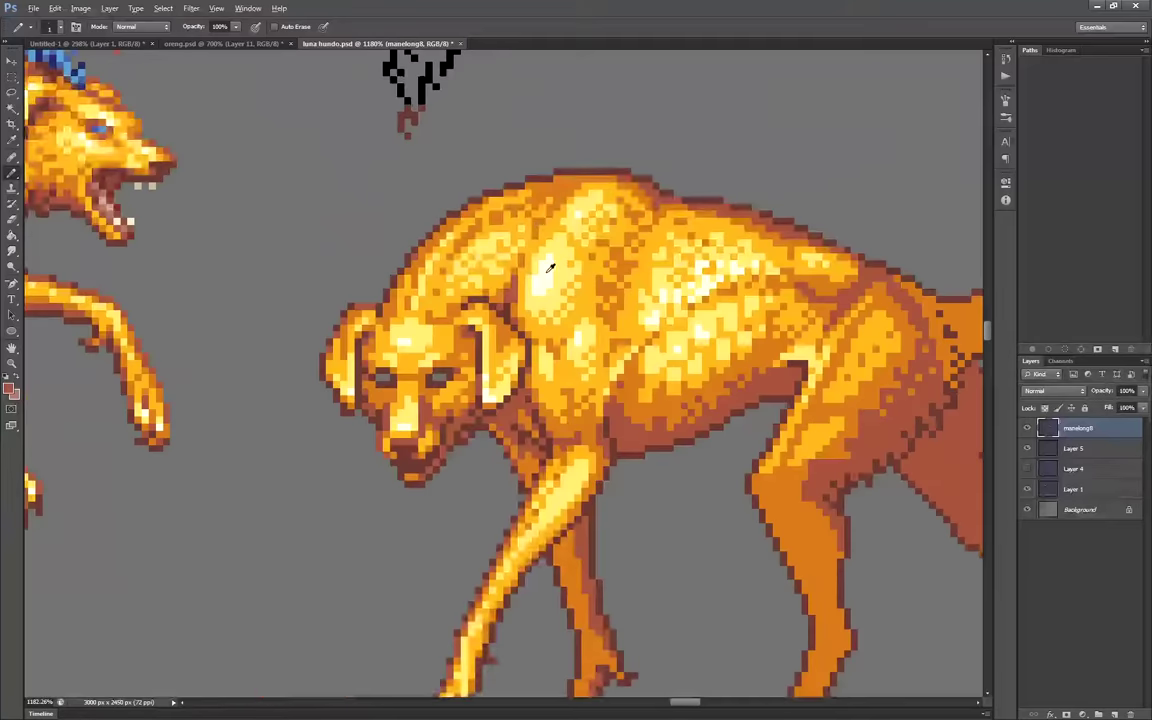
# Add a golden yellow highlight down the walking hound's far foreleg and onto its paw
pyautogui.scroll(-1, 470, 400)
pyautogui.scroll(5, 530, 500)
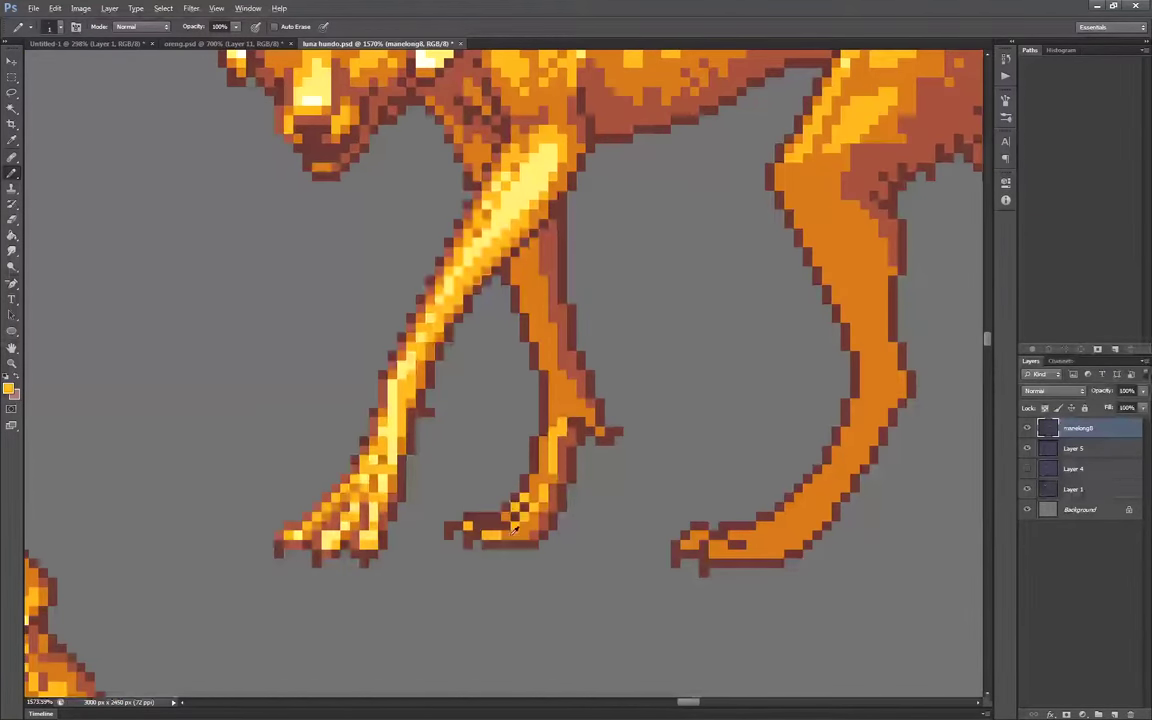
pyautogui.scroll(1, 480, 475)
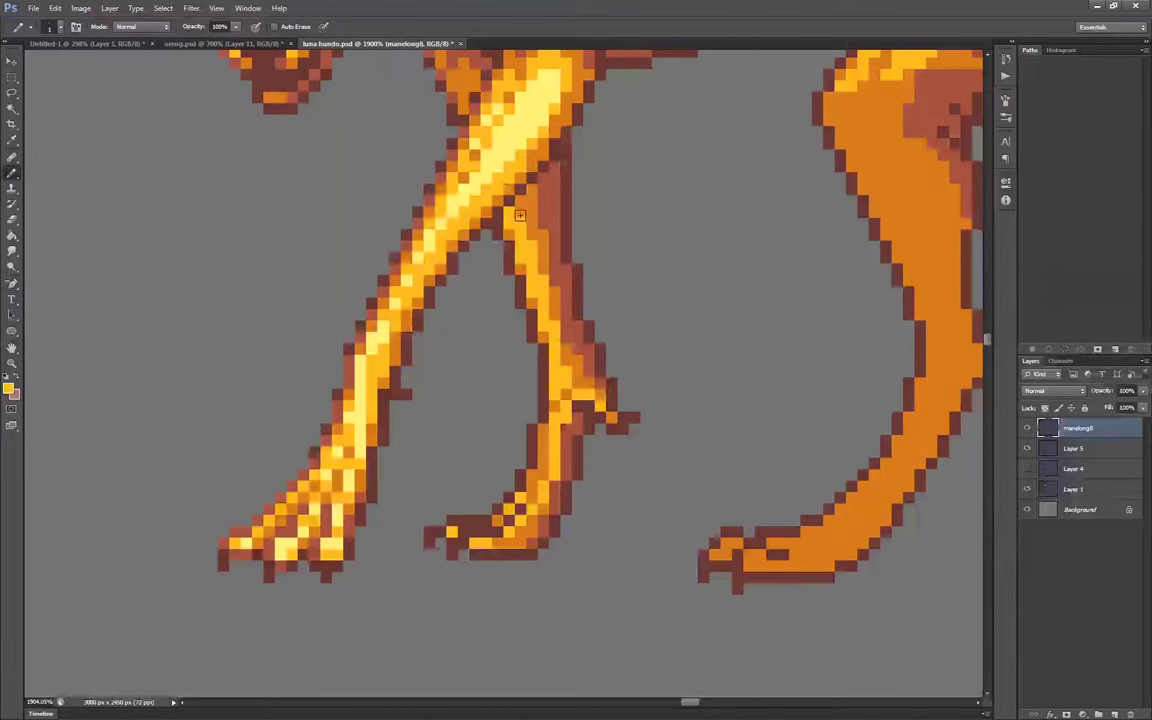
pyautogui.scroll(-1, 516, 186)
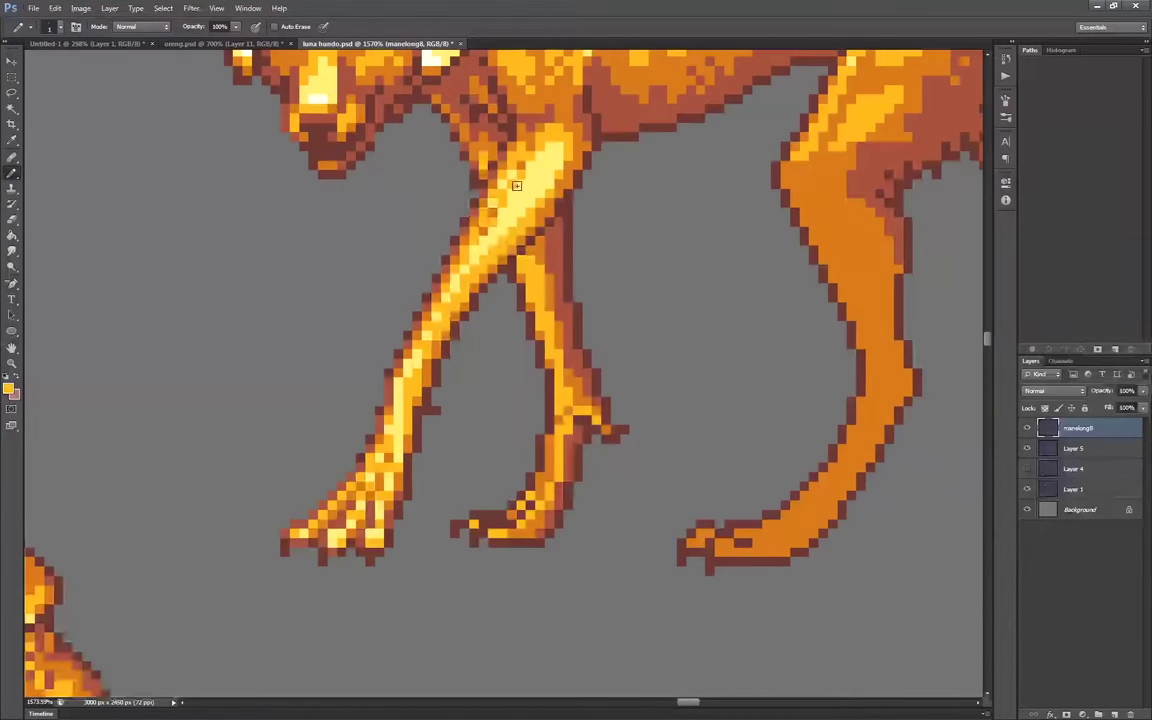
# Define the walking hound's far forepaw with orange, dark brown and pale yellow pixels, and recolour the near foreleg's dewclaw
pyautogui.keyDown('alt'); pyautogui.click(551, 489); pyautogui.keyUp('alt')
pyautogui.scroll(1, 505, 520)
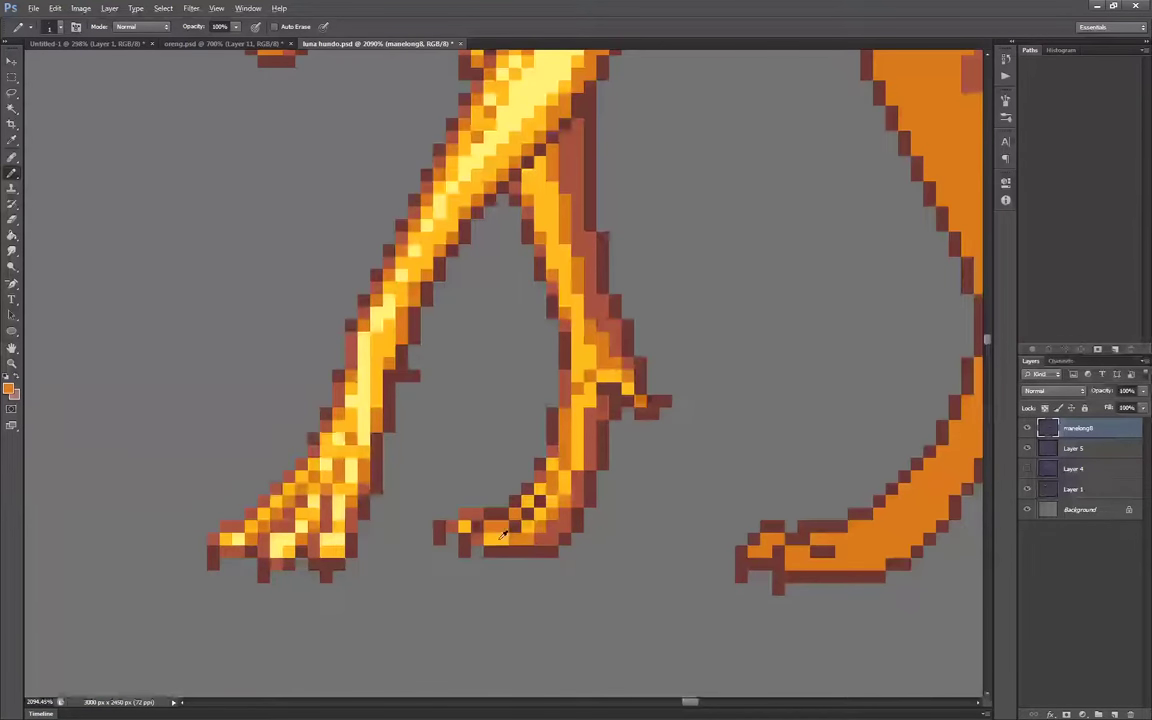
pyautogui.moveTo(522, 549); pyautogui.dragTo(524, 521)
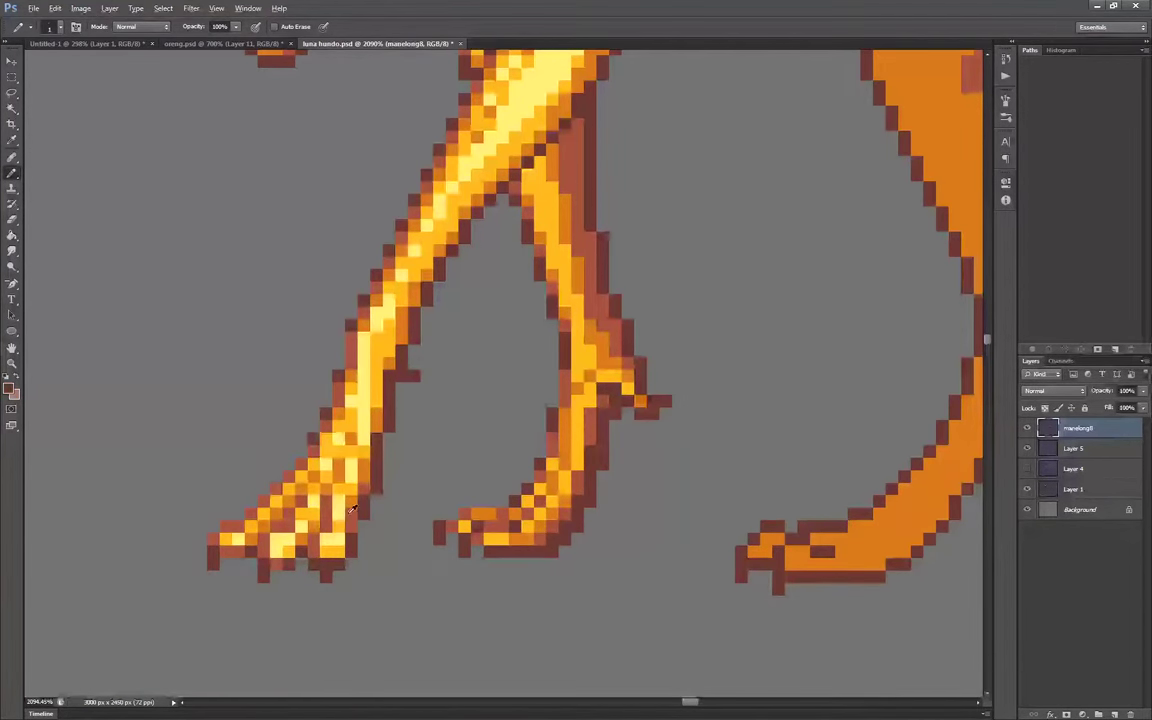
pyautogui.keyDown('alt'); pyautogui.click(546, 524); pyautogui.keyUp('alt')
pyautogui.keyDown('alt'); pyautogui.click(610, 360); pyautogui.keyUp('alt')
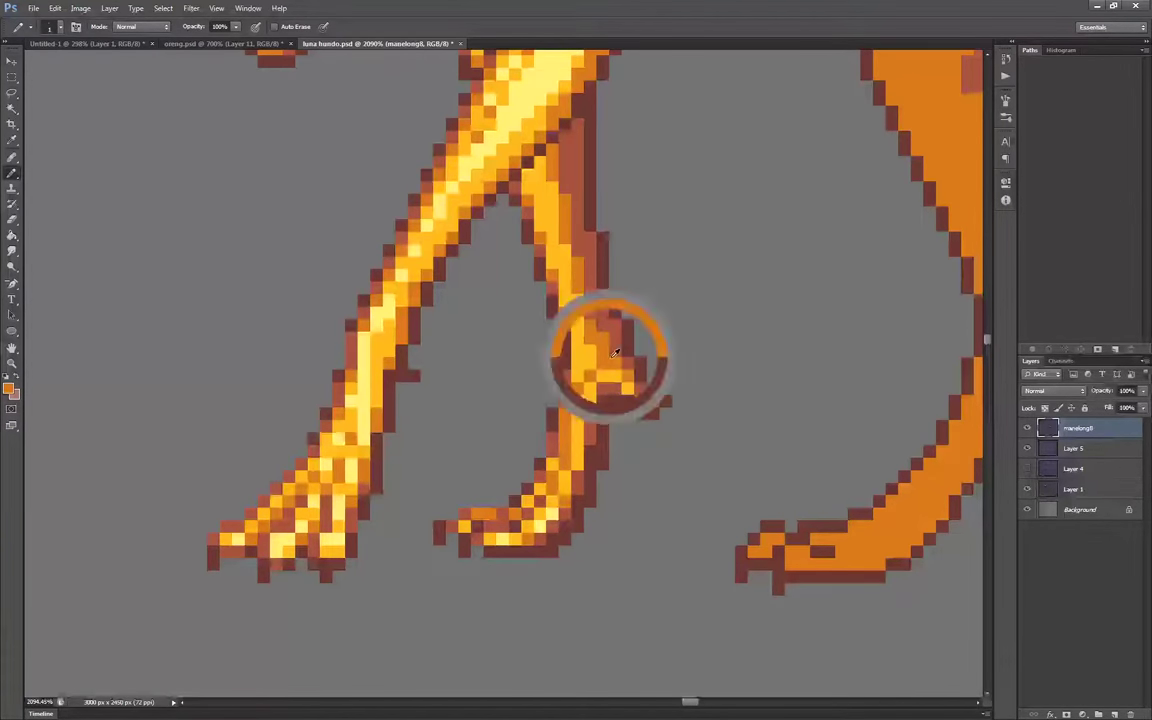
pyautogui.moveTo(403, 377); pyautogui.dragTo(416, 377)
# Tint the claws and dewclaws of the walking hound's forepaws greyish beige
pyautogui.scroll(-8, 467, 407)
pyautogui.scroll(-5, 385, 476)
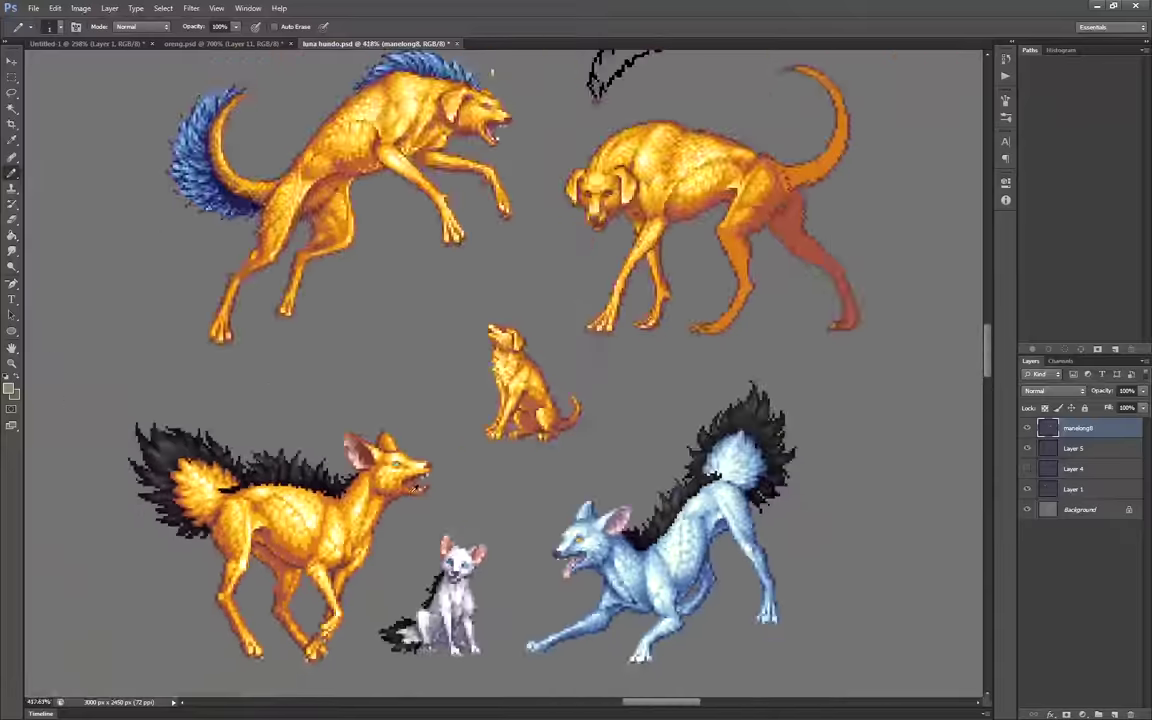
pyautogui.scroll(10, 625, 310)
pyautogui.click(418, 473)
pyautogui.click(349, 466)
pyautogui.click(293, 455)
pyautogui.click(571, 441)
pyautogui.click(793, 282)
pyautogui.scroll(-8, 556, 375)
# Tint the leaping hound's claws and dewclaws greyish beige on its fore and hind paws
pyautogui.scroll(8, 380, 240)
pyautogui.click(573, 123)
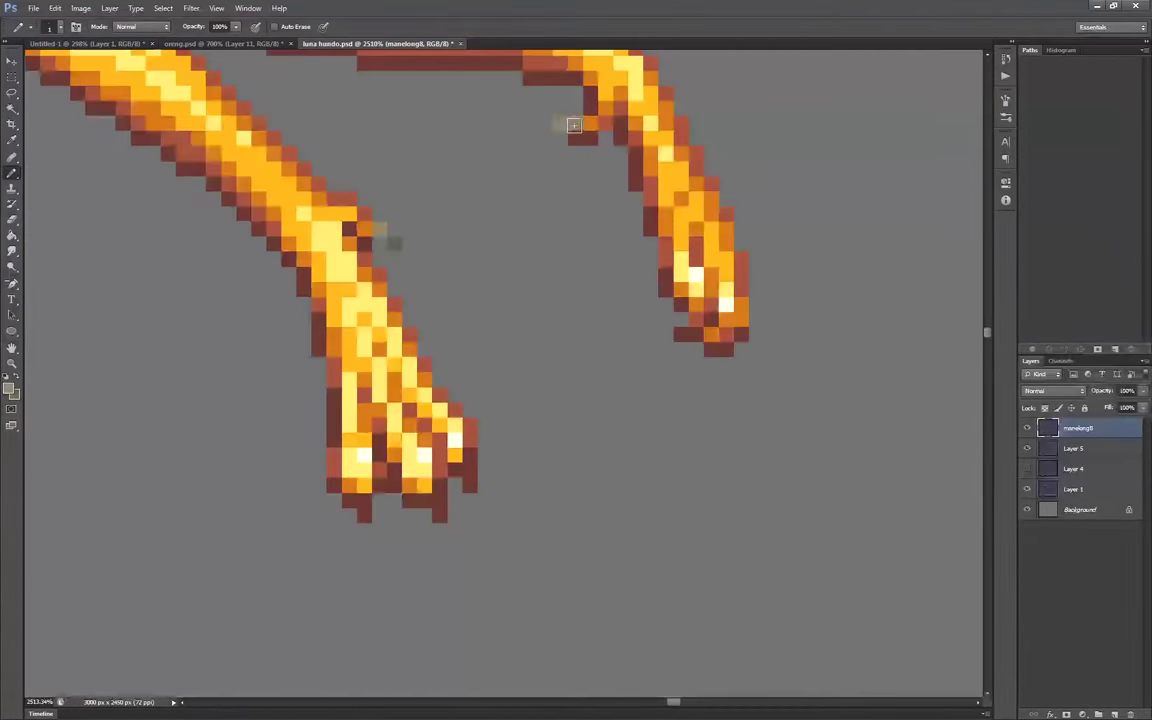
pyautogui.click(684, 334)
pyautogui.click(440, 507)
pyautogui.scroll(-8, 419, 501)
pyautogui.scroll(8, 174, 577)
pyautogui.scroll(-6, 505, 410)
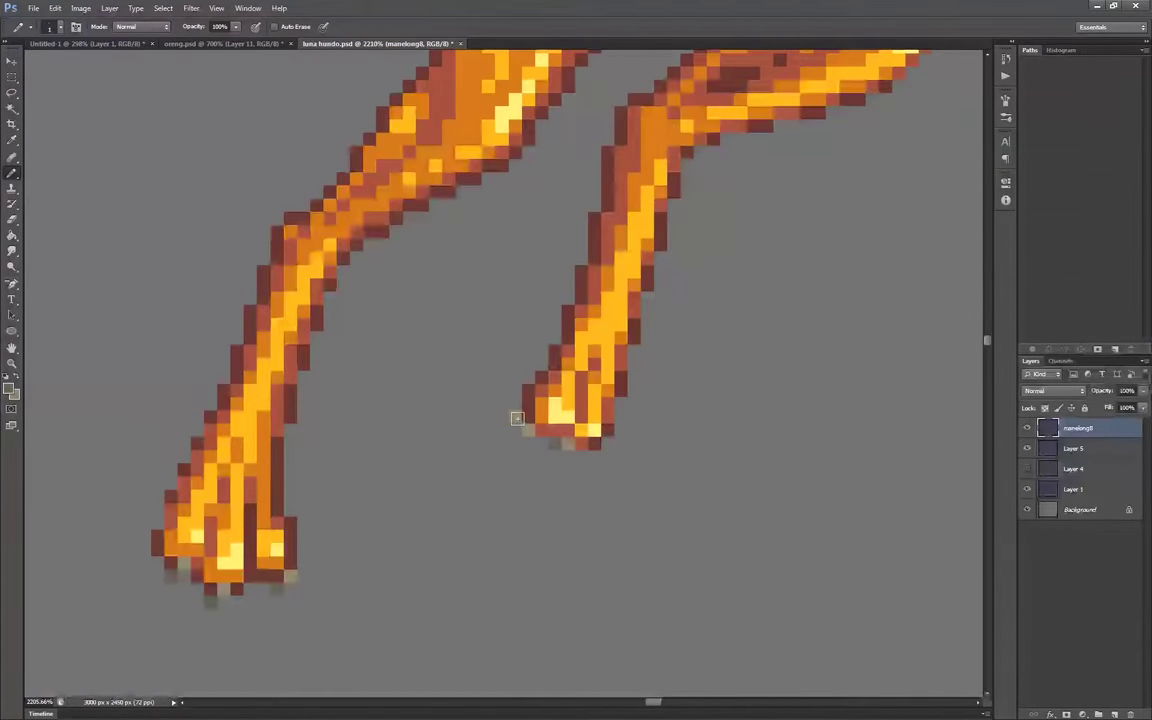
# Dither golden and pale yellow highlights across the walking hound's upper neck and the top of its shoulder
pyautogui.scroll(3, 678, 342)
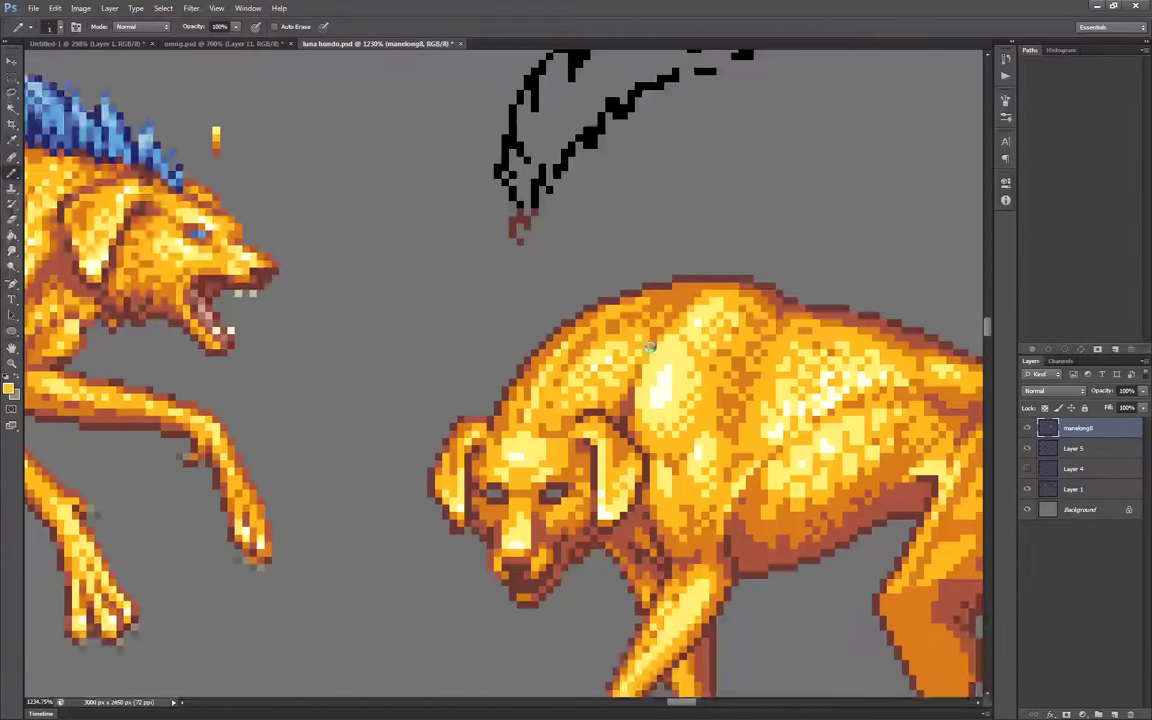
pyautogui.scroll(2, 675, 300)
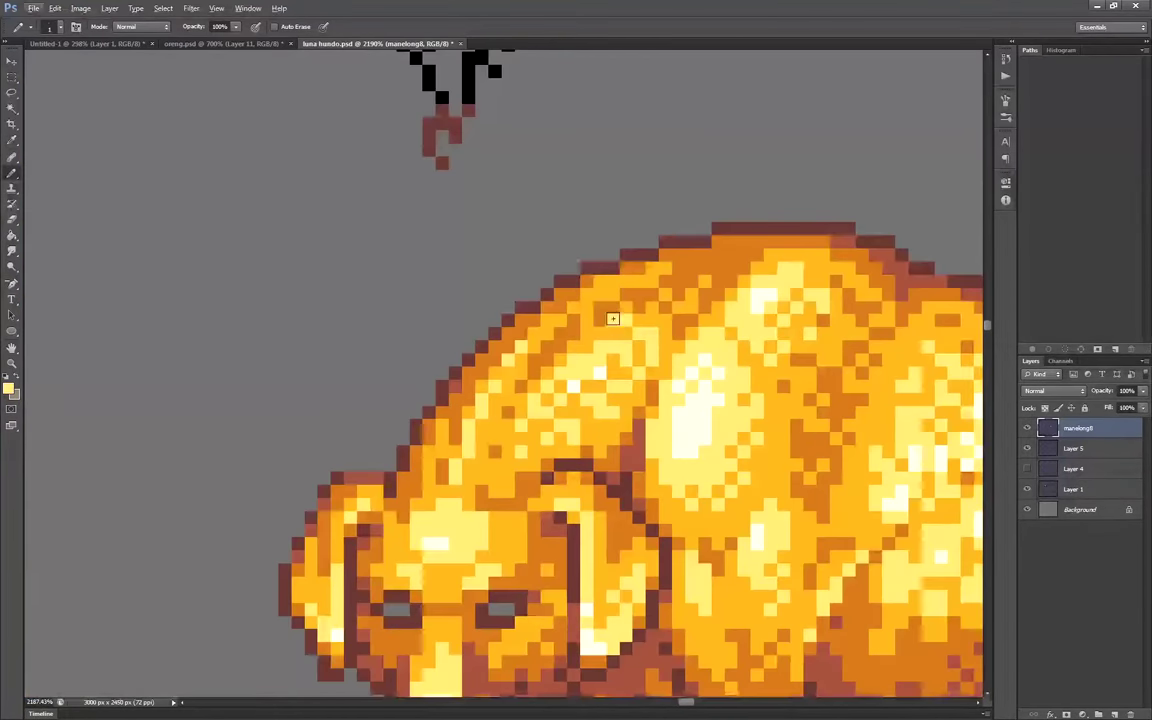
pyautogui.keyDown('alt'); pyautogui.click(714, 287); pyautogui.keyUp('alt')
pyautogui.scroll(-2, 609, 319)
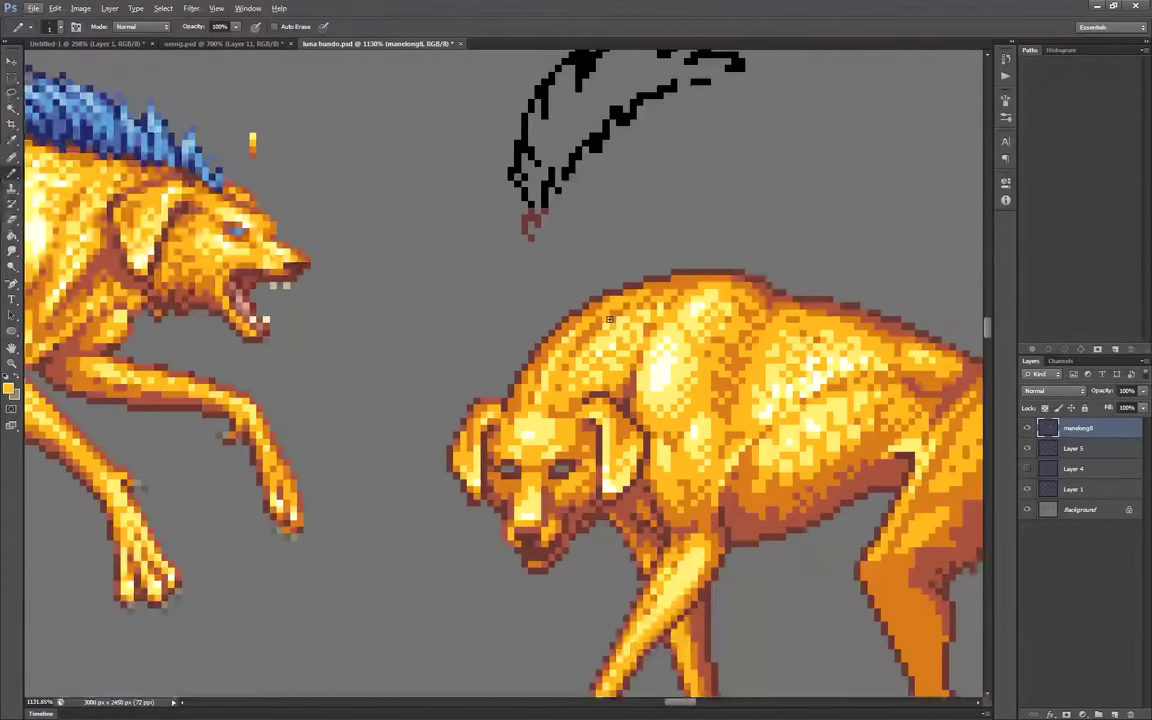
pyautogui.scroll(1, 609, 319)
# Soften the outline above the walking hound's shoulders with reddish brown and add near-white highlights to its neck
pyautogui.scroll(-4, 699, 244)
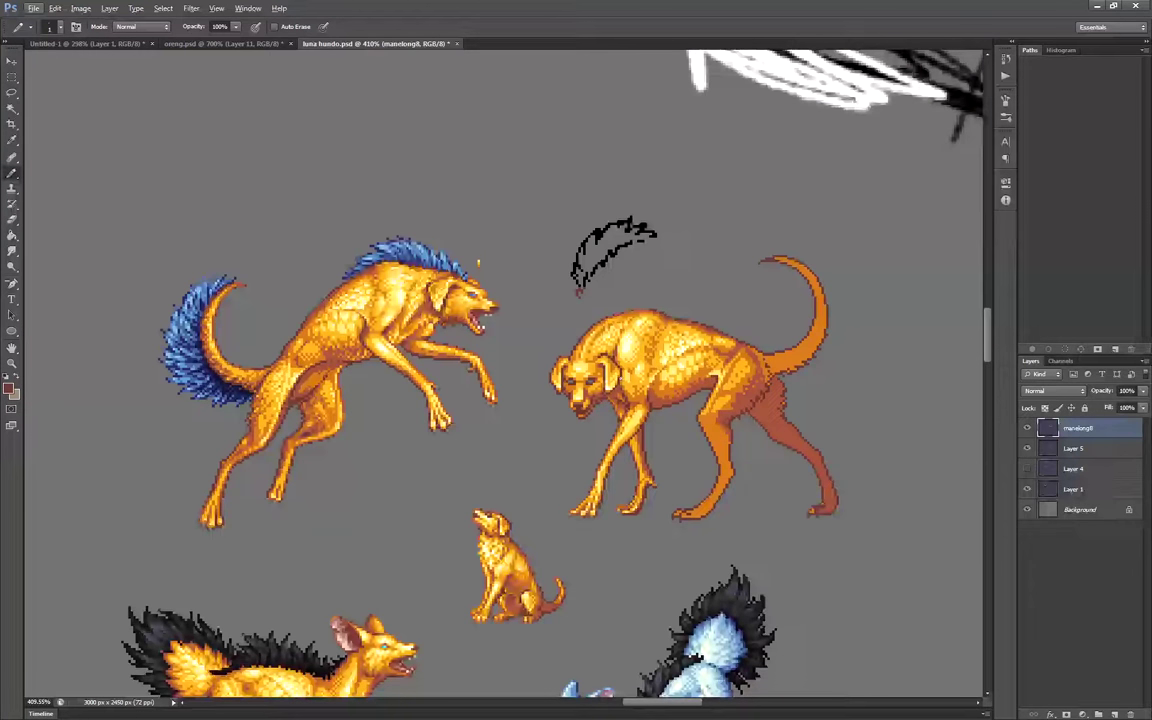
pyautogui.scroll(5, 620, 330)
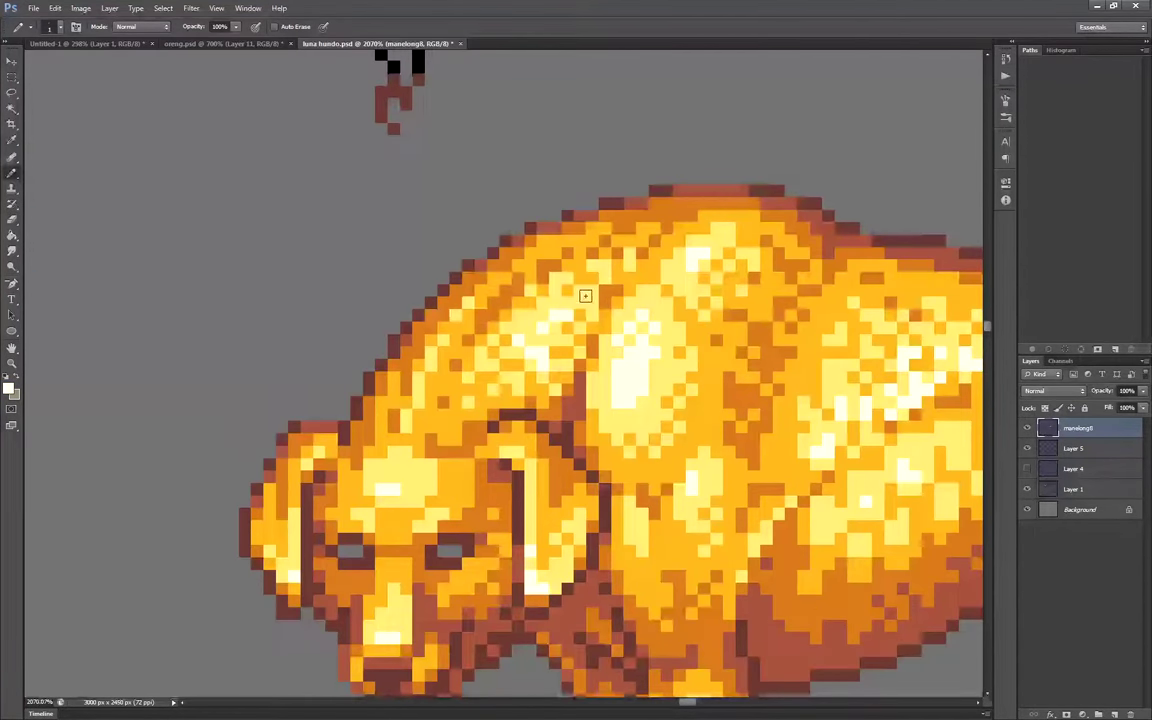
pyautogui.scroll(-1, 475, 344)
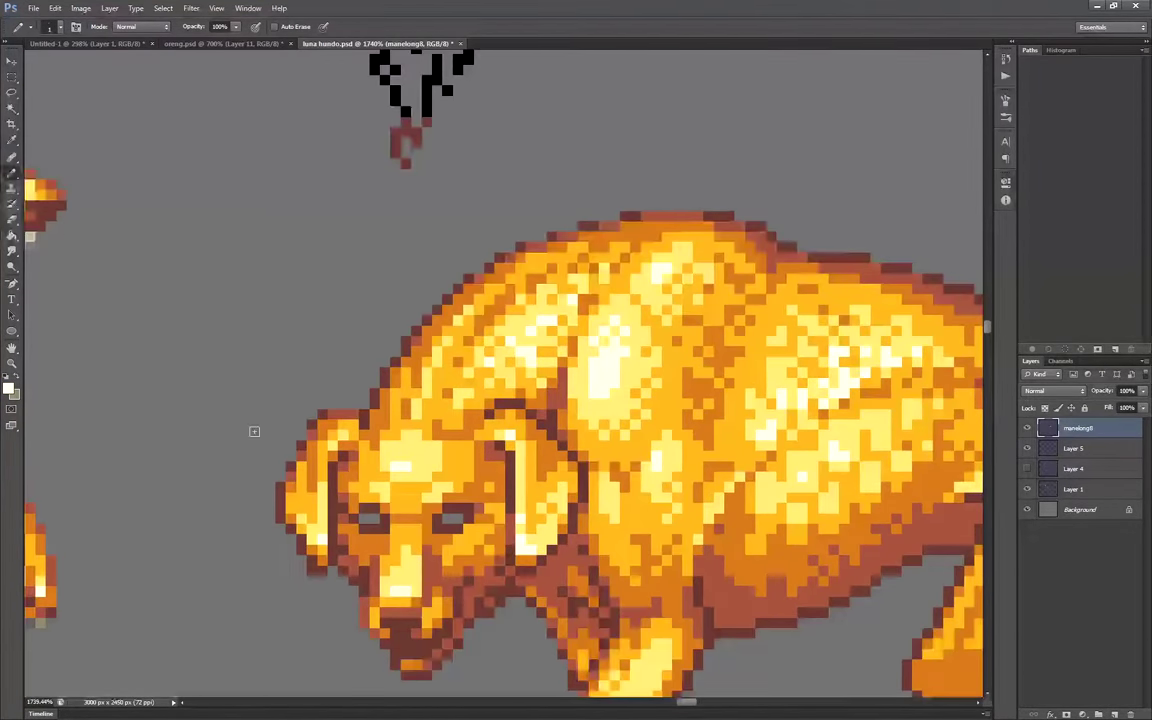
# Soften the dark outline around the top of the walking hound's near ear with orange
pyautogui.keyDown('alt'); pyautogui.click(501, 360); pyautogui.keyUp('alt')
pyautogui.keyDown('alt'); pyautogui.click(472, 385); pyautogui.keyUp('alt')
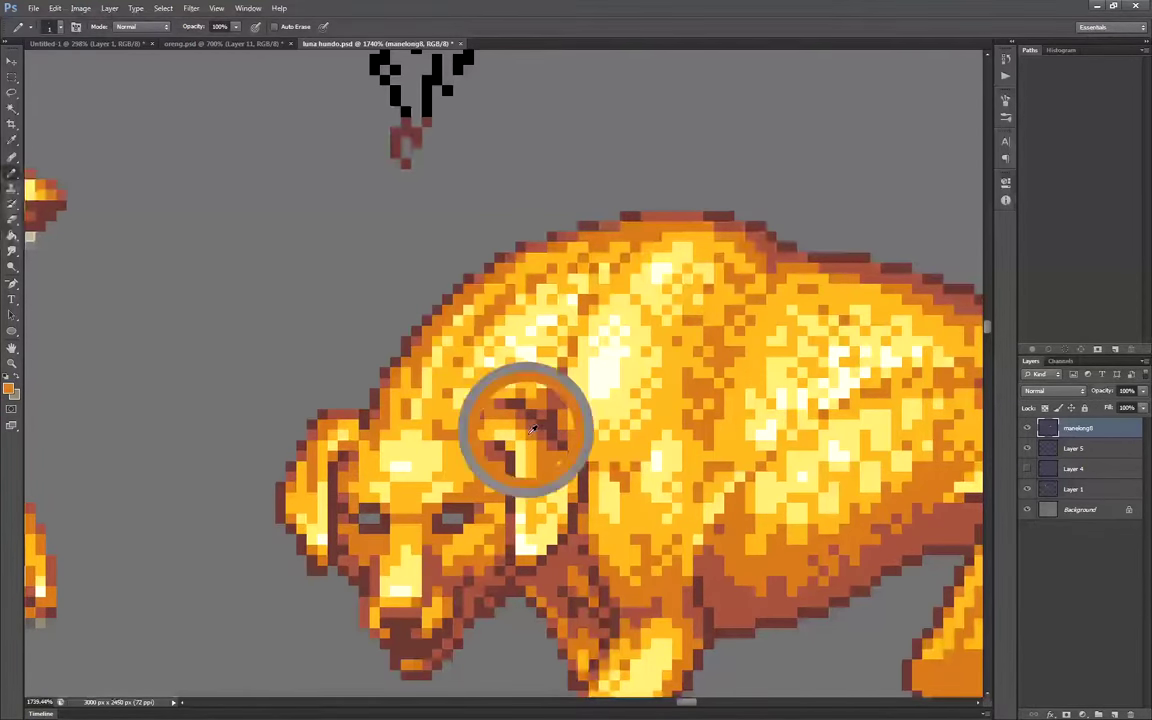
pyautogui.scroll(-5, 430, 402)
pyautogui.scroll(5, 365, 378)
pyautogui.scroll(-2, 440, 390)
pyautogui.scroll(3, 500, 400)
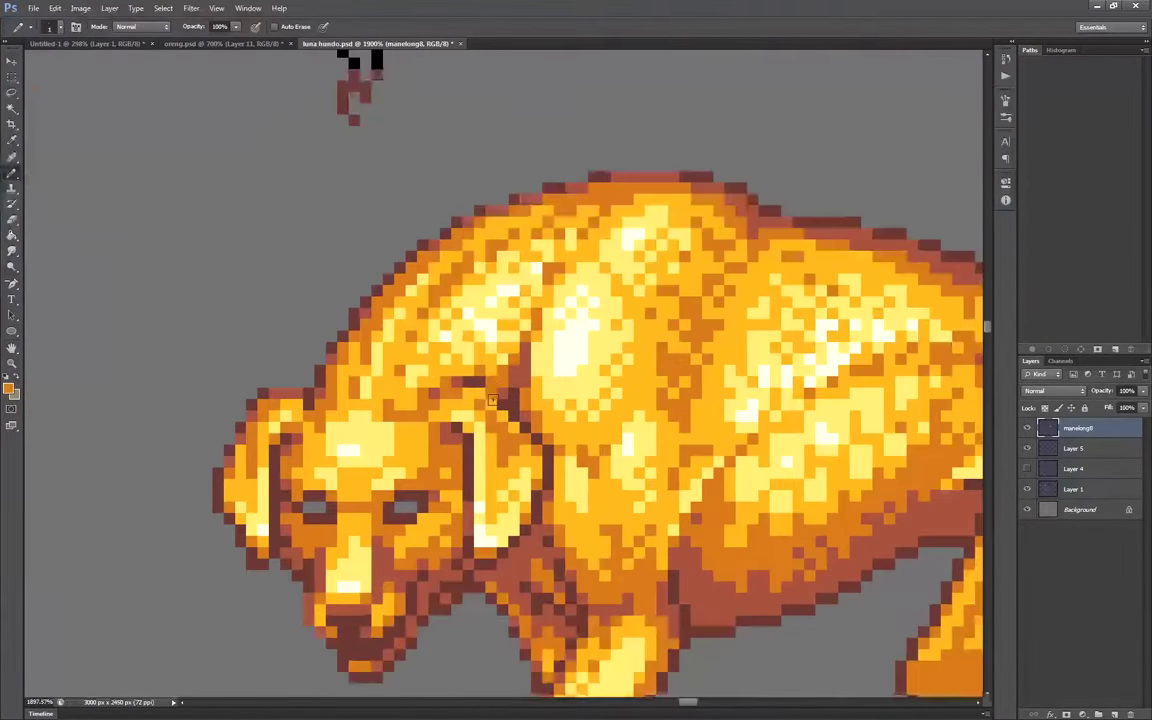
pyautogui.scroll(-4, 508, 404)
# Add golden yellow highlights down the front edge and upper rear of the walking hound's near lower hind leg
pyautogui.scroll(5, 551, 411)
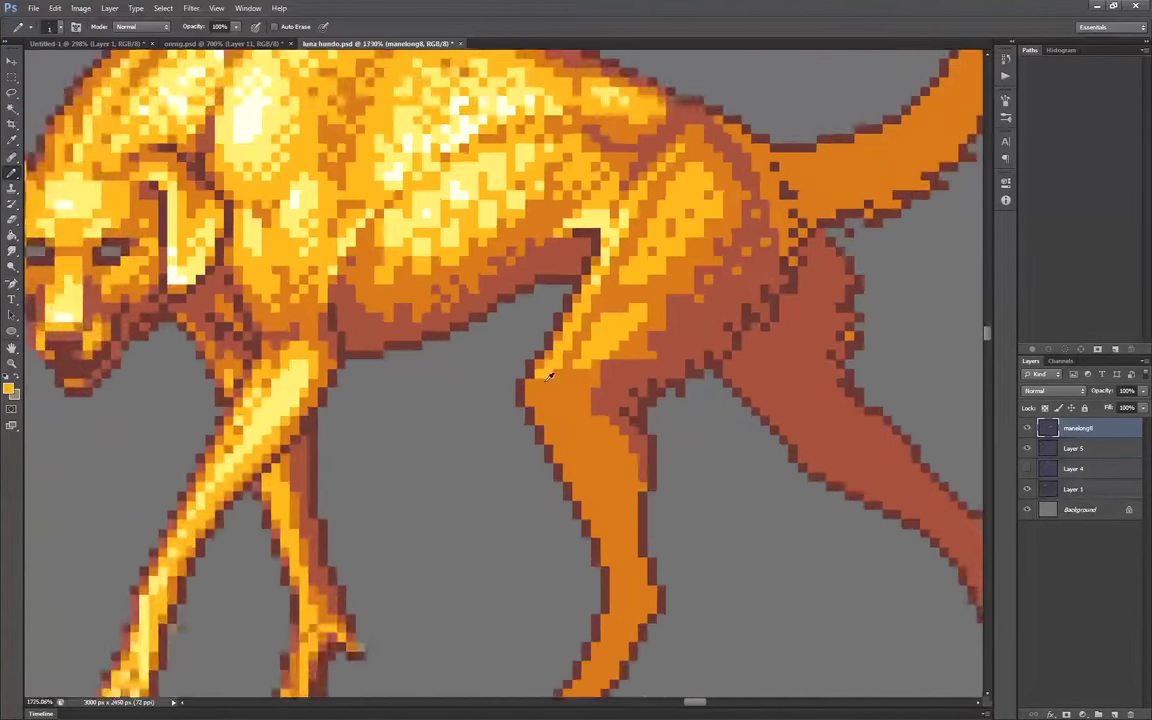
pyautogui.moveTo(552, 412); pyautogui.dragTo(597, 500)
pyautogui.moveTo(622, 398); pyautogui.dragTo(635, 419)
pyautogui.moveTo(597, 508); pyautogui.dragTo(620, 557)
# Shape the tendon on the walking hound's near lower hind leg with golden yellow, orange and reddish brown pixels
pyautogui.keyDown('alt'); pyautogui.click(590, 430); pyautogui.keyUp('alt')
pyautogui.keyDown('alt'); pyautogui.click(626, 408); pyautogui.keyUp('alt')
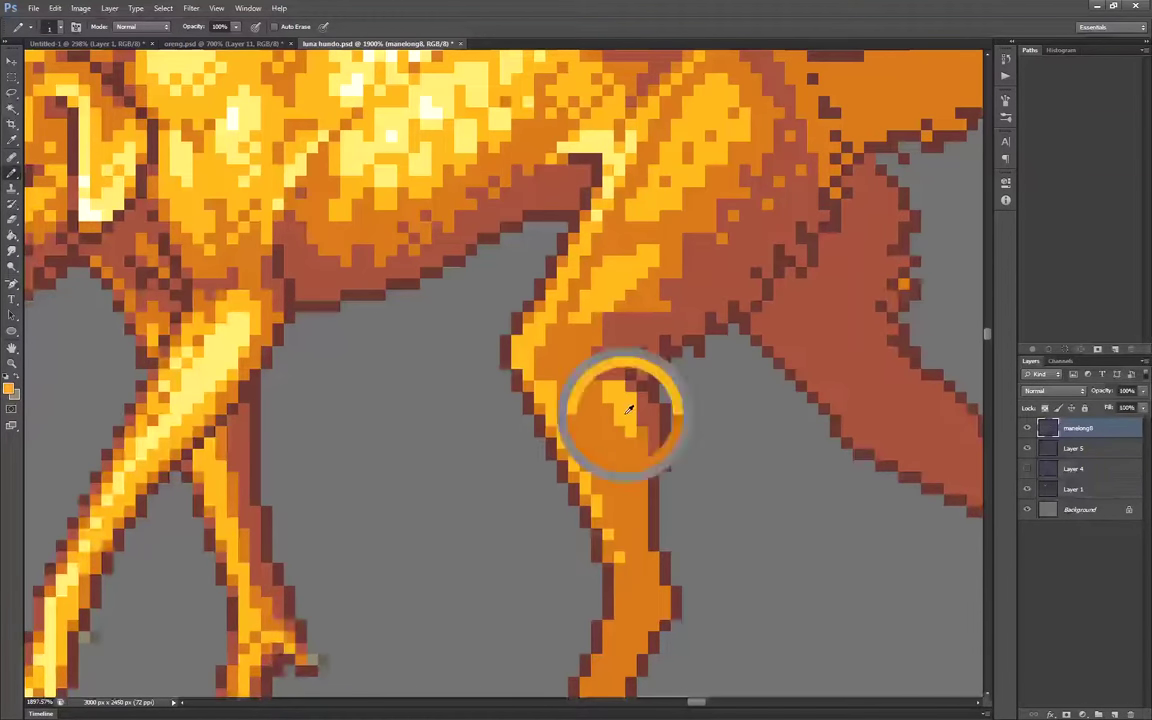
pyautogui.moveTo(631, 410); pyautogui.dragTo(631, 478)
pyautogui.keyDown('alt'); pyautogui.click(610, 420); pyautogui.keyUp('alt')
pyautogui.scroll(-4, 625, 399)
pyautogui.scroll(4, 686, 325)
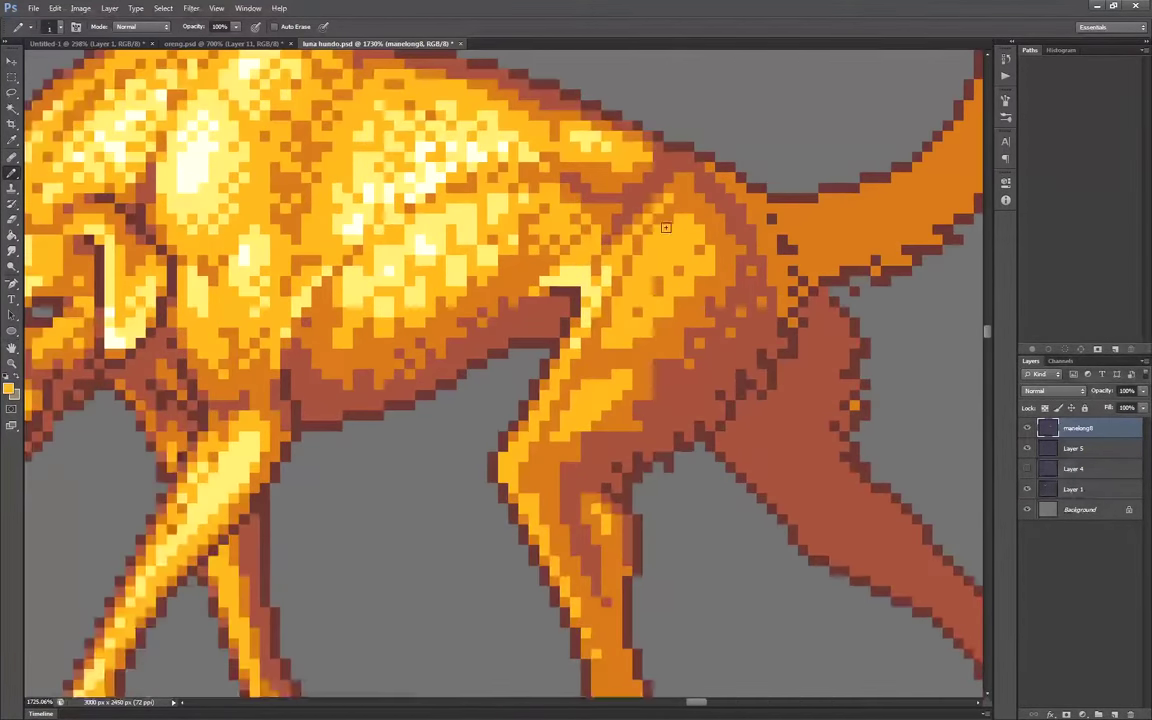
# Dither the shadow edge of the walking hound's near thigh with golden yellow and orange pixels
pyautogui.moveTo(670, 343)
pyautogui.mouseDown()
pyautogui.moveTo(618, 370)
pyautogui.moveTo(671, 364)
pyautogui.moveTo(669, 394)
pyautogui.mouseUp()
pyautogui.keyDown('alt'); pyautogui.click(643, 389); pyautogui.keyUp('alt')
pyautogui.click(711, 361)
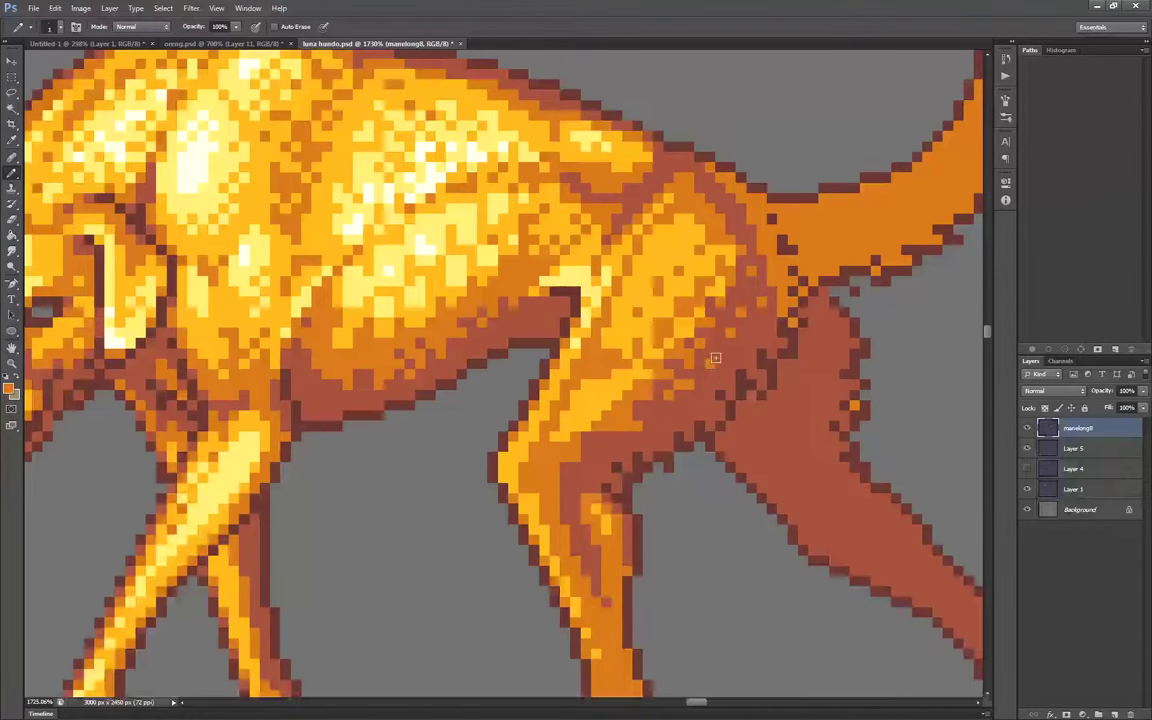
# Dither the walking hound's rump and rear thigh edge with reddish brown and orange pixels
pyautogui.moveTo(748, 234)
pyautogui.mouseDown()
pyautogui.moveTo(724, 196)
pyautogui.moveTo(771, 226)
pyautogui.moveTo(784, 272)
pyautogui.mouseUp()
pyautogui.click(657, 158)
pyautogui.keyDown('alt'); pyautogui.click(678, 166); pyautogui.keyUp('alt')
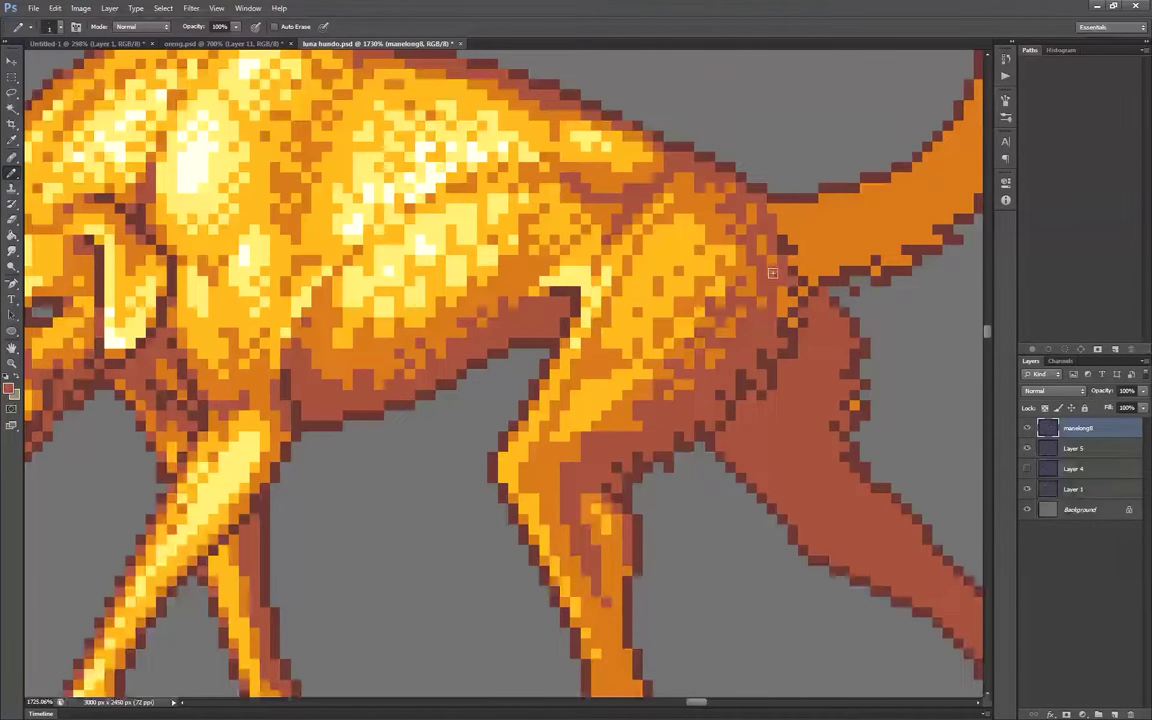
pyautogui.keyDown('alt'); pyautogui.click(775, 298); pyautogui.keyUp('alt')
pyautogui.keyDown('alt'); pyautogui.click(715, 297); pyautogui.keyUp('alt')
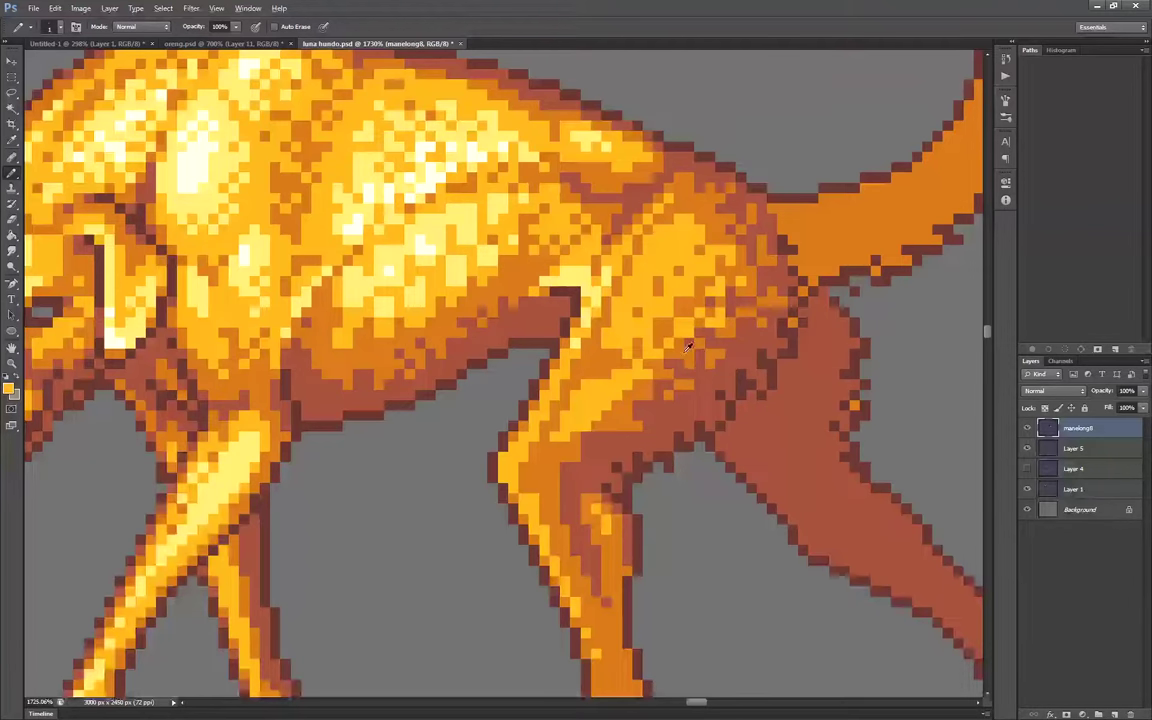
# Scatter pale yellow highlight pixels over the upper part of the walking hound's near thigh
pyautogui.moveTo(643, 273); pyautogui.dragTo(684, 254)
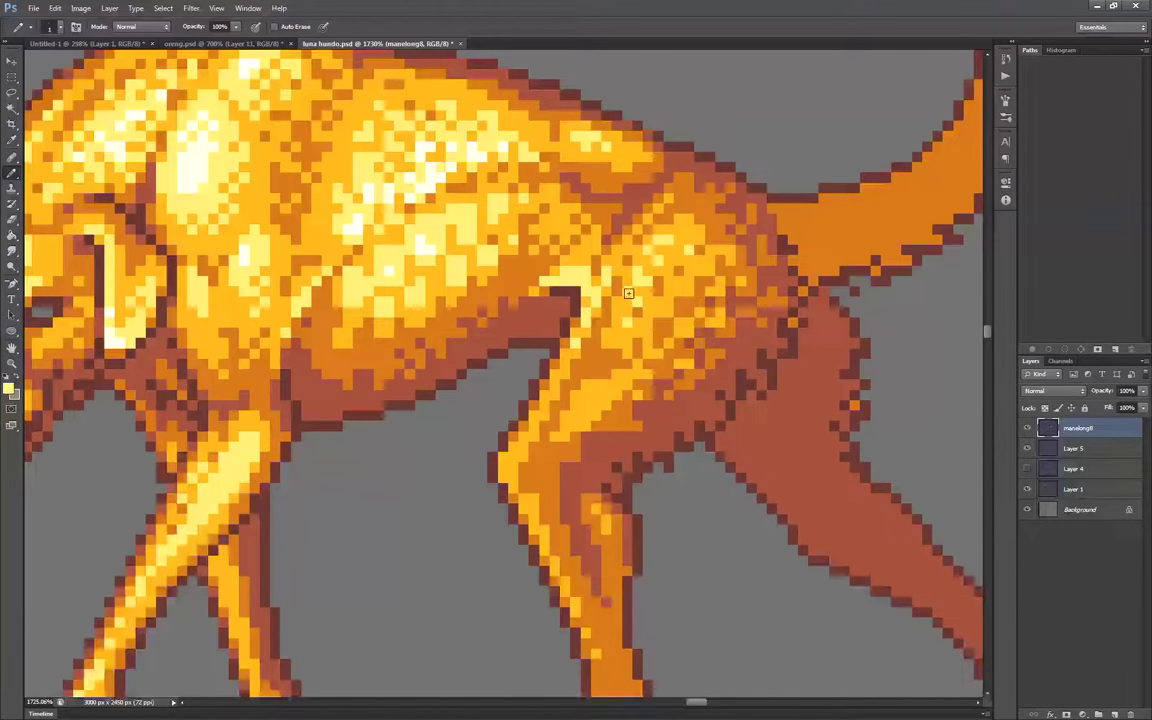
pyautogui.scroll(-4, 669, 237)
pyautogui.scroll(4, 644, 331)
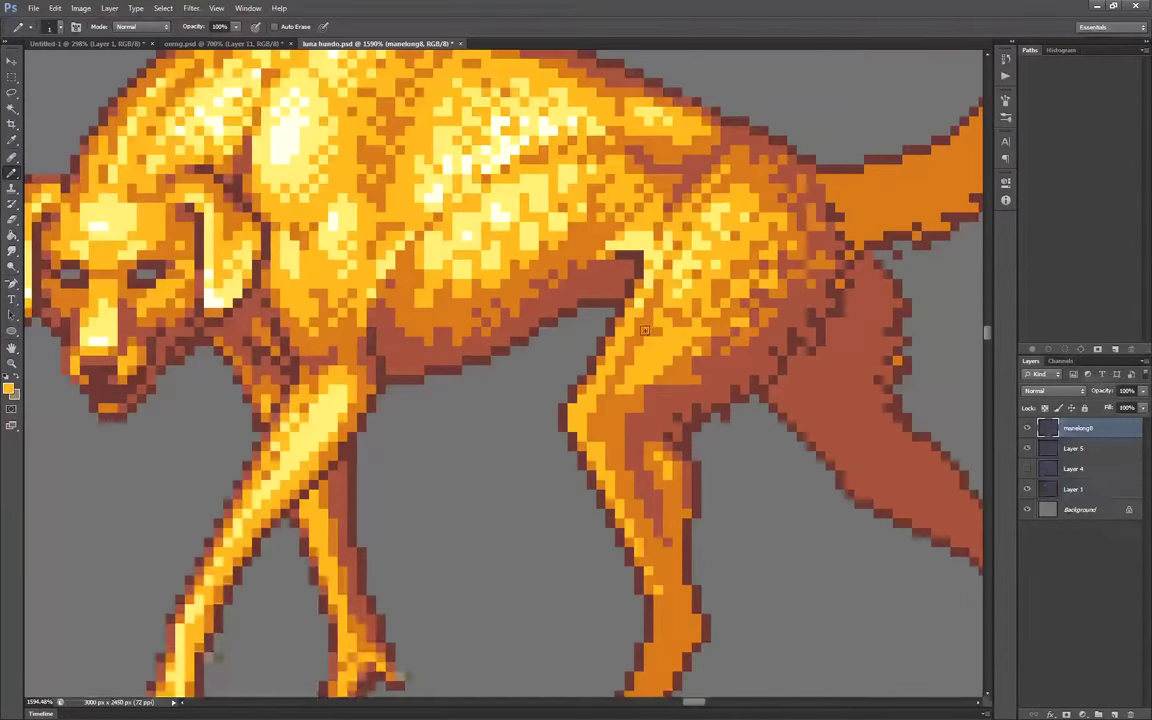
# Add near-white highlight pixels along the upper part of the walking hound's near foreleg
pyautogui.keyDown('alt'); pyautogui.click(336, 220); pyautogui.keyUp('alt')
pyautogui.moveTo(321, 410); pyautogui.dragTo(313, 423)
pyautogui.scroll(-3, 290, 425)
pyautogui.scroll(4, 221, 337)
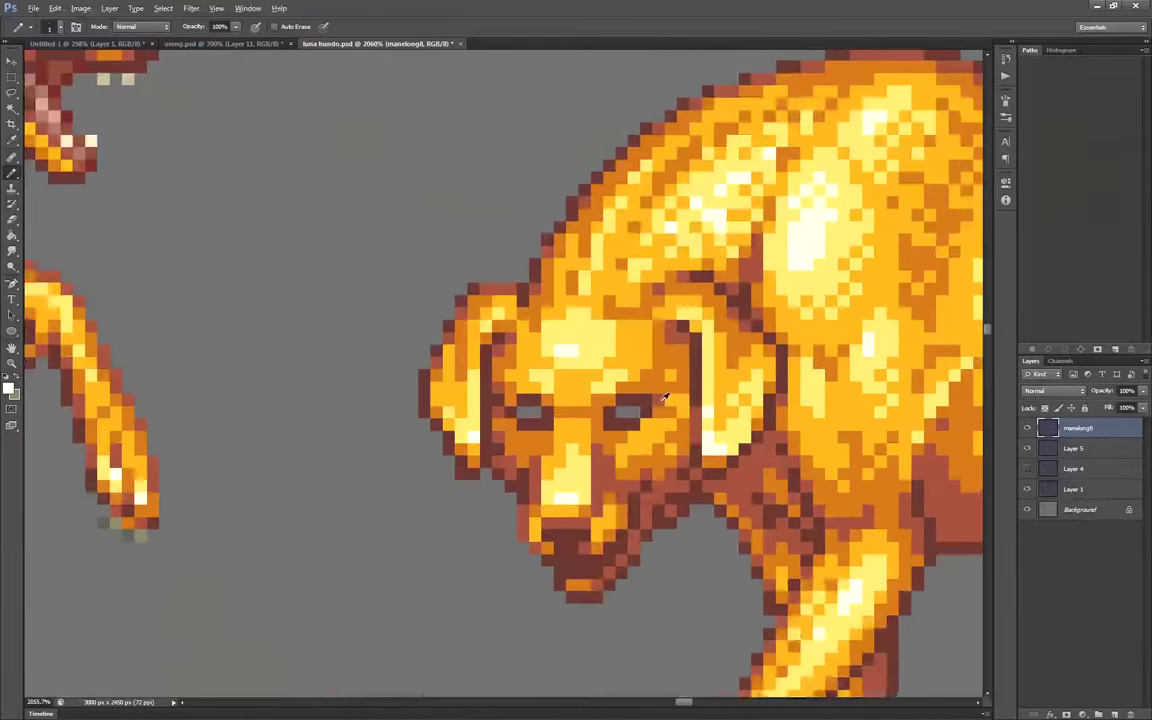
# Refine the shading under the walking hound's far eye and on its cheek with dark brown, orange and reddish brown pixels
pyautogui.keyDown('alt'); pyautogui.click(616, 429); pyautogui.keyUp('alt')
pyautogui.moveTo(524, 424); pyautogui.dragTo(510, 425)
pyautogui.keyDown('alt'); pyautogui.click(512, 437); pyautogui.keyUp('alt')
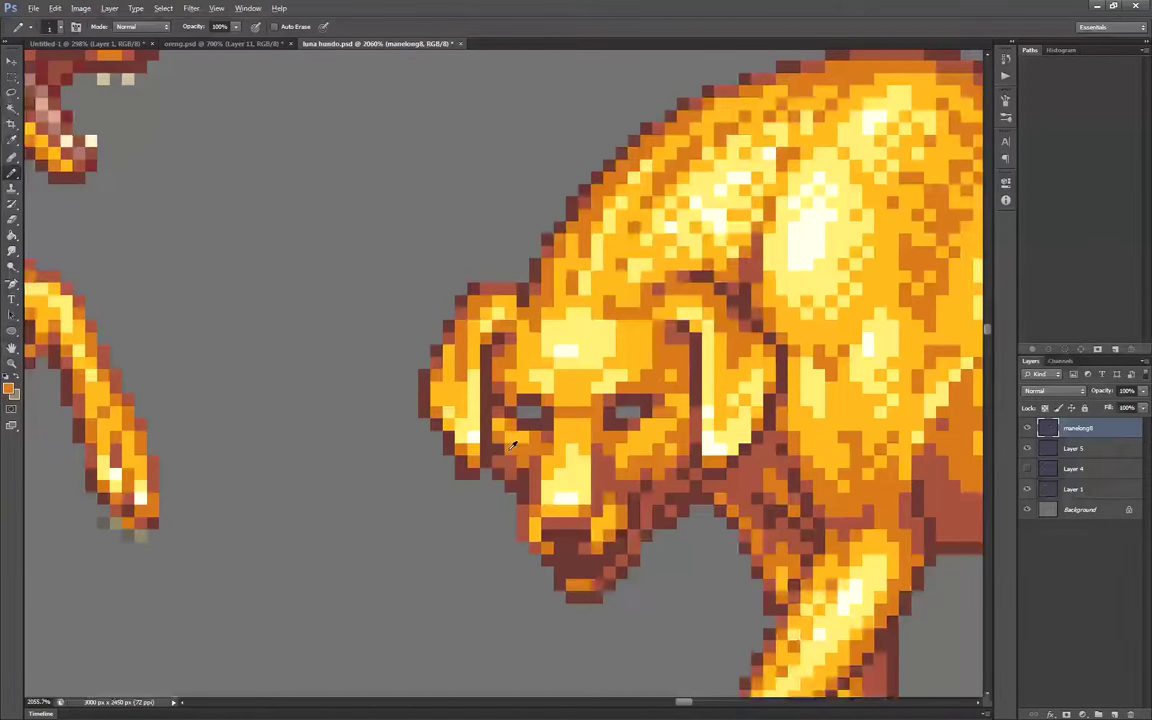
pyautogui.scroll(1, 560, 415)
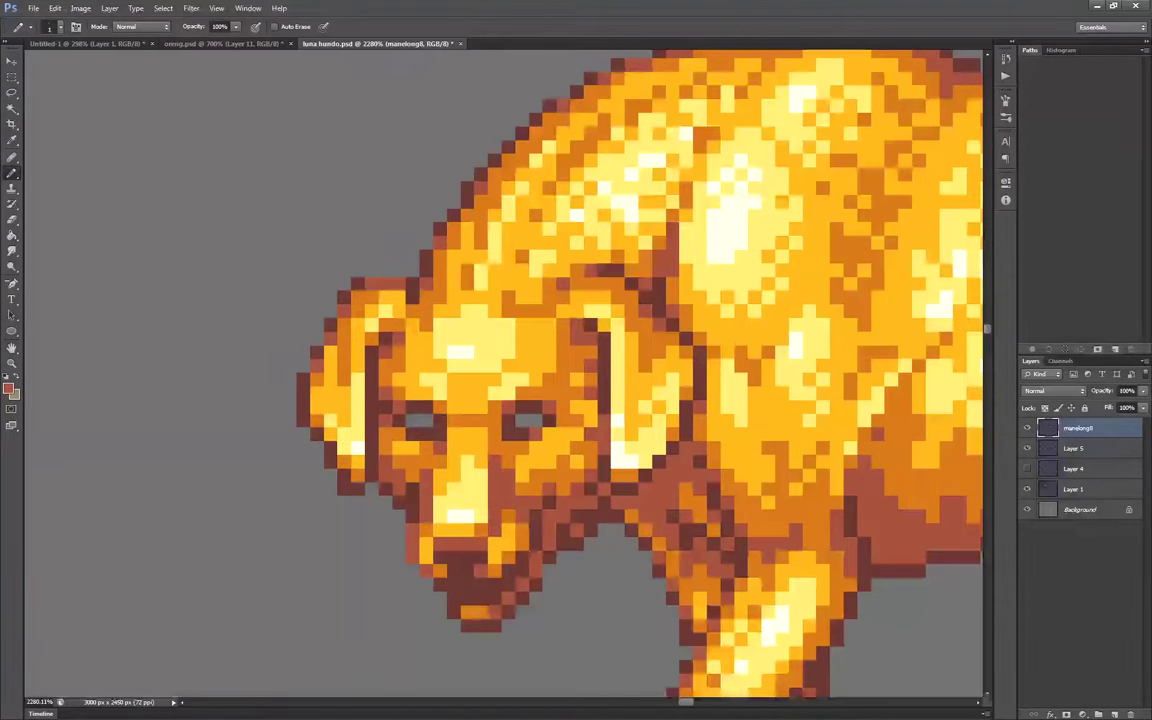
# Colour both of the walking hound's eyes blue using shades sampled from the leaping hound's eye
pyautogui.keyDown('alt'); pyautogui.click(377, 358); pyautogui.keyUp('alt')
pyautogui.scroll(-6, 510, 373)
pyautogui.keyDown('alt'); pyautogui.click(186, 150); pyautogui.keyUp('alt')
pyautogui.scroll(5, 480, 400)
pyautogui.click(424, 406)
pyautogui.click(499, 406)
pyautogui.scroll(-4, 500, 400)
# Fill the walking hound's open mouth with dark red and add a beige tooth, sampling colours from the leaping hound
pyautogui.keyDown('alt'); pyautogui.click(306, 262); pyautogui.keyUp('alt')
pyautogui.scroll(6, 517, 470)
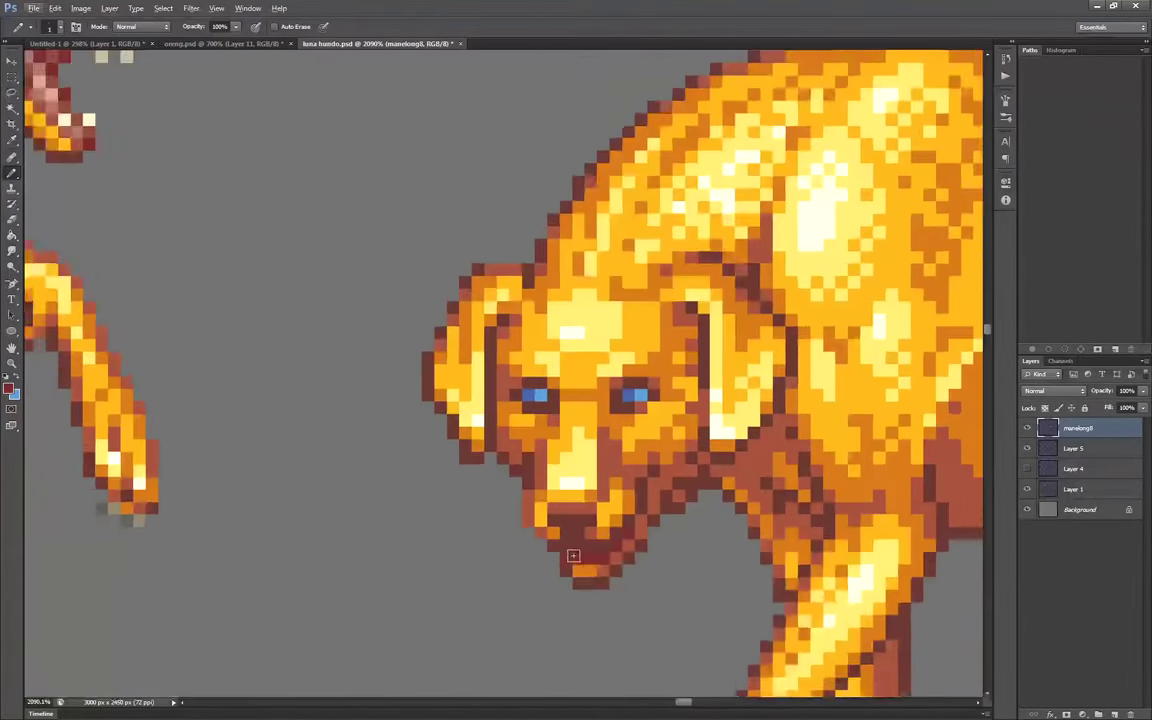
pyautogui.scroll(-2, 630, 511)
pyautogui.keyDown('alt'); pyautogui.click(185, 195); pyautogui.keyUp('alt')
pyautogui.click(580, 553)
pyautogui.keyDown('alt'); pyautogui.click(604, 551); pyautogui.keyUp('alt')
# Blend the near lower hind leg's tendon with orange and brighten the front of the knee with pale yellow
pyautogui.scroll(-9, 430, 463)
pyautogui.scroll(5, 450, 600)
pyautogui.scroll(-4, 553, 555)
pyautogui.scroll(9, 766, 491)
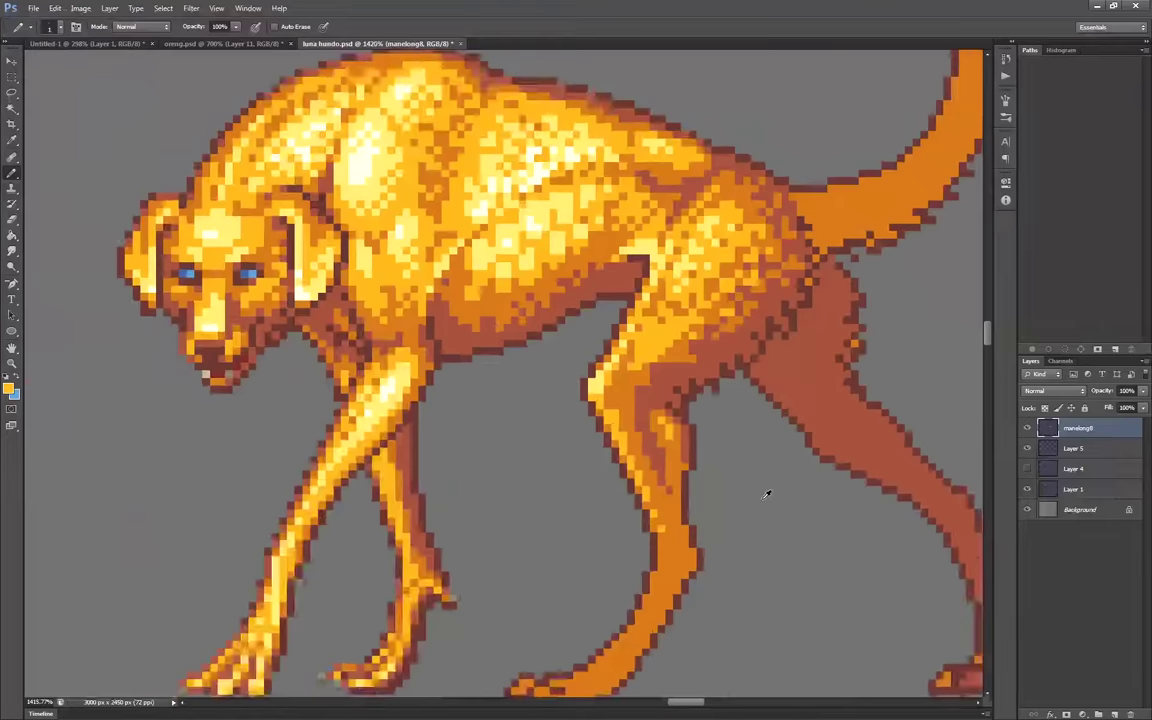
pyautogui.keyDown('alt'); pyautogui.click(670, 425); pyautogui.keyUp('alt')
pyautogui.moveTo(671, 472); pyautogui.dragTo(672, 509)
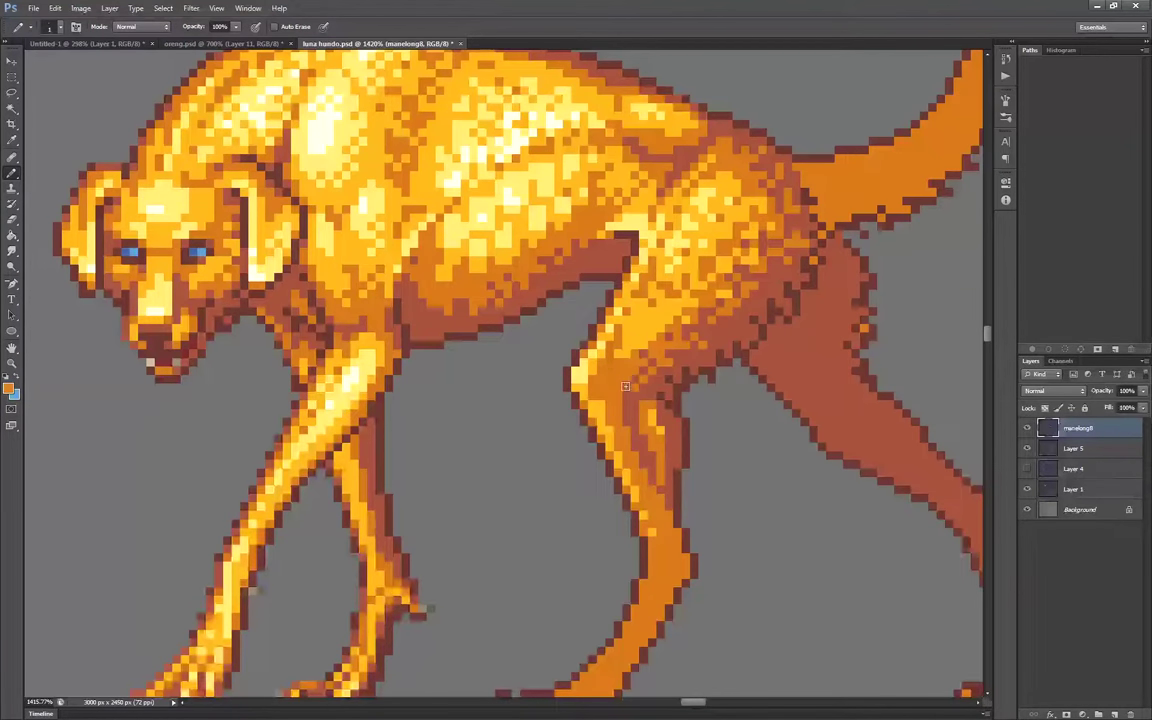
pyautogui.keyDown('alt'); pyautogui.click(500, 142); pyautogui.keyUp('alt')
pyautogui.scroll(-2, 580, 206)
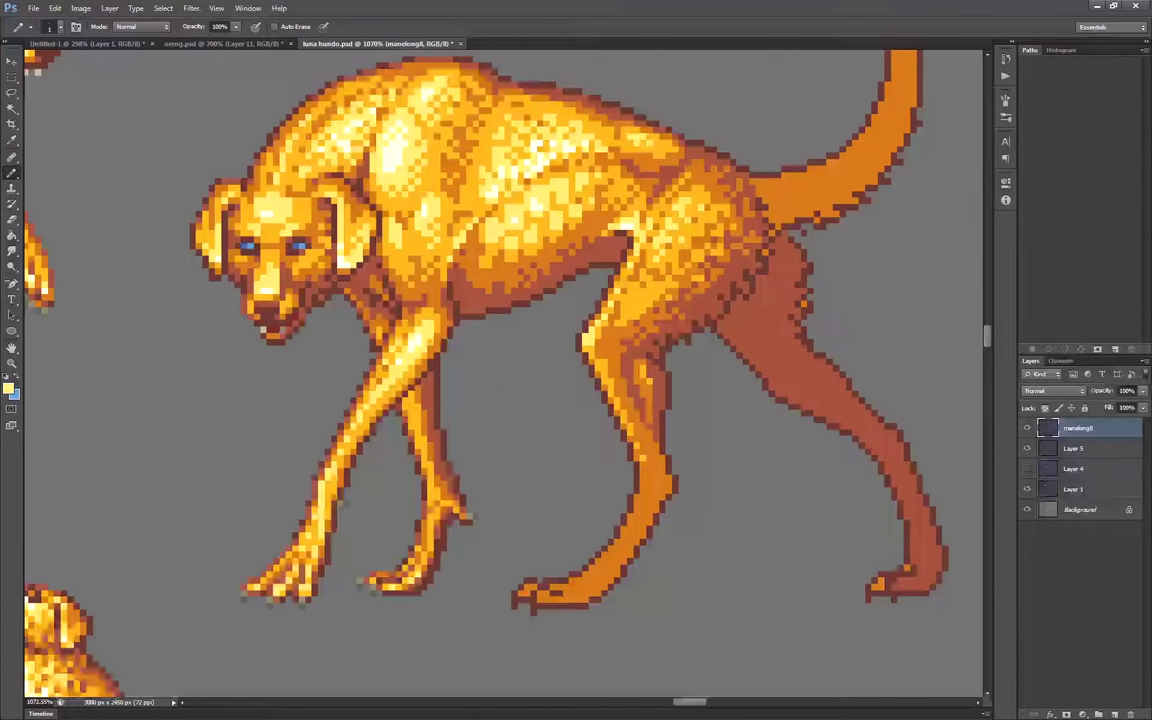
# Deepen the walking hound's belly shadow behind the near foreleg and in the groin fold with dark brown
pyautogui.scroll(2, 373, 275)
pyautogui.keyDown('alt'); pyautogui.click(682, 227); pyautogui.keyUp('alt')
pyautogui.scroll(-2, 708, 226)
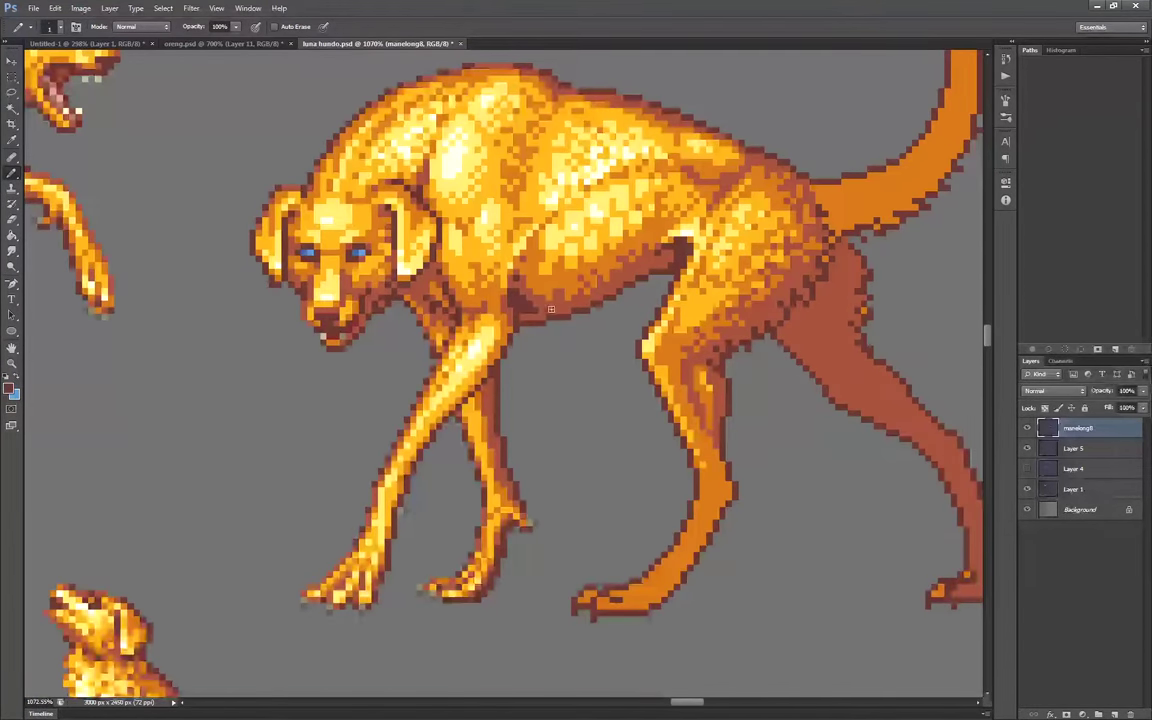
pyautogui.keyDown('alt'); pyautogui.click(355, 268); pyautogui.keyUp('alt')
pyautogui.scroll(-5, 700, 260)
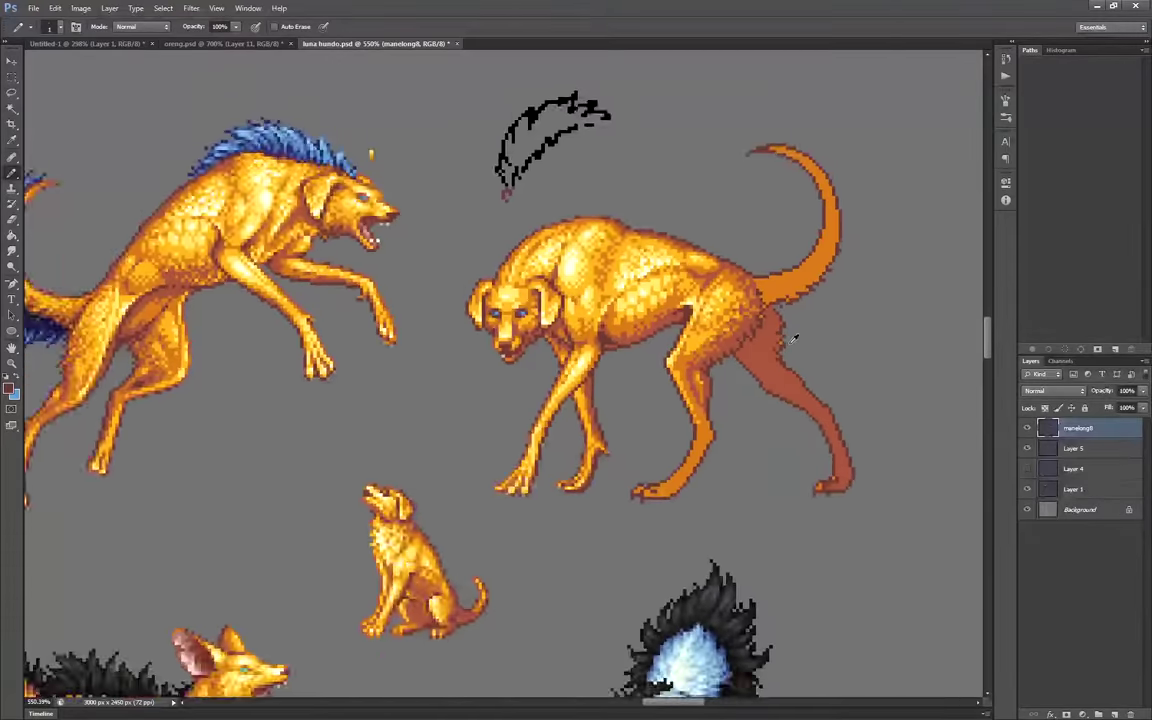
# Highlight the walking hound's near hind foot from heel to toes with golden yellow and pale yellow
pyautogui.scroll(9, 660, 430)
pyautogui.moveTo(452, 628); pyautogui.dragTo(432, 620)
pyautogui.moveTo(398, 617)
pyautogui.mouseDown()
pyautogui.moveTo(598, 508)
pyautogui.moveTo(624, 430)
pyautogui.mouseUp()
pyautogui.moveTo(460, 628)
pyautogui.mouseDown()
pyautogui.moveTo(506, 626)
pyautogui.moveTo(554, 545)
pyautogui.mouseUp()
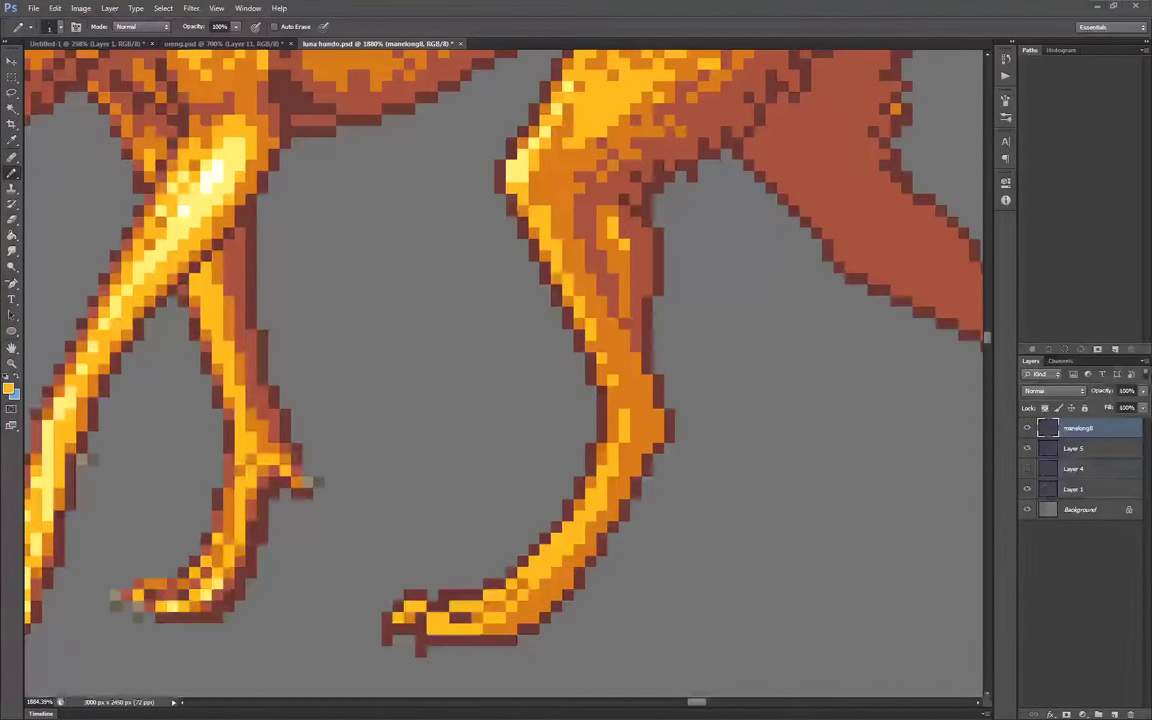
pyautogui.scroll(-5, 303, 476)
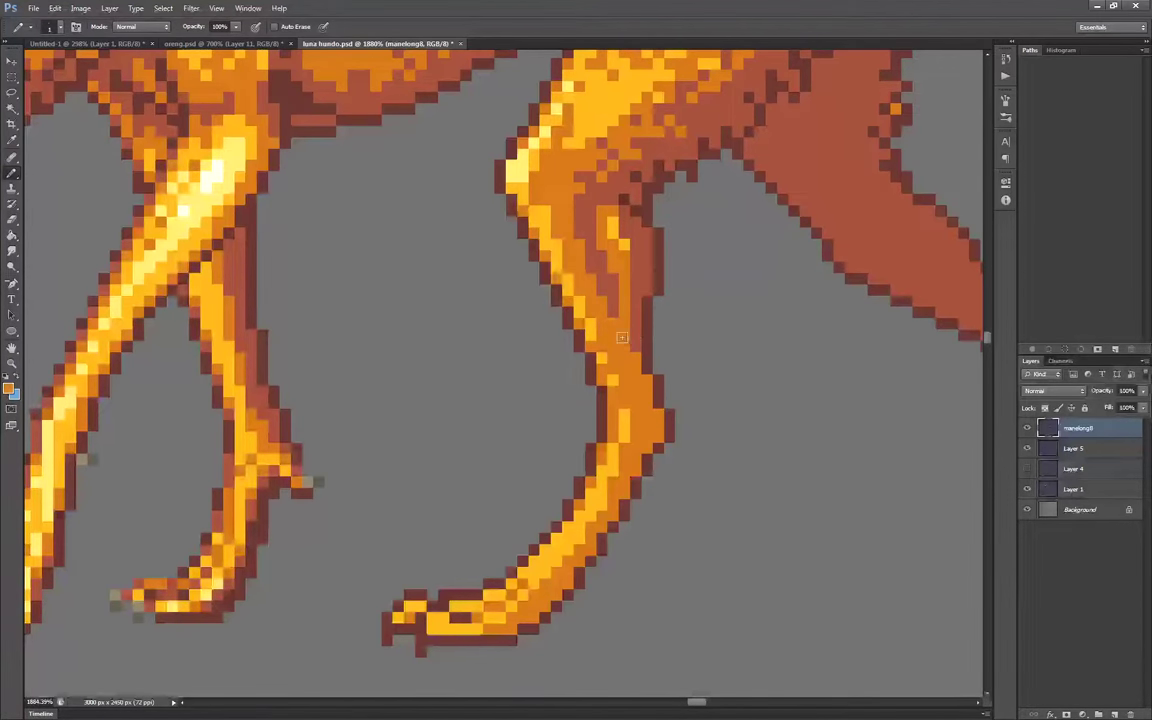
pyautogui.scroll(5, 303, 476)
pyautogui.scroll(-2, 605, 522)
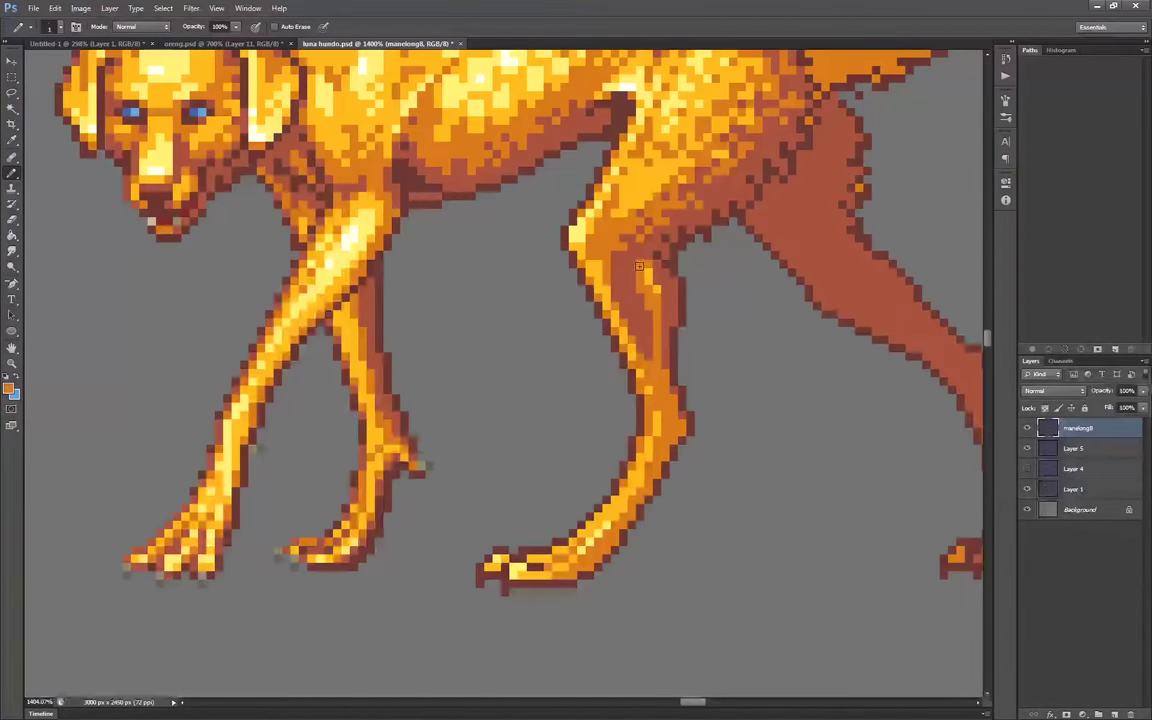
# Reshape the rear tendon on the near lower hind leg with an orange strip and golden yellow pixels
pyautogui.moveTo(664, 288); pyautogui.dragTo(664, 375)
pyautogui.keyDown('alt'); pyautogui.click(655, 281); pyautogui.keyUp('alt')
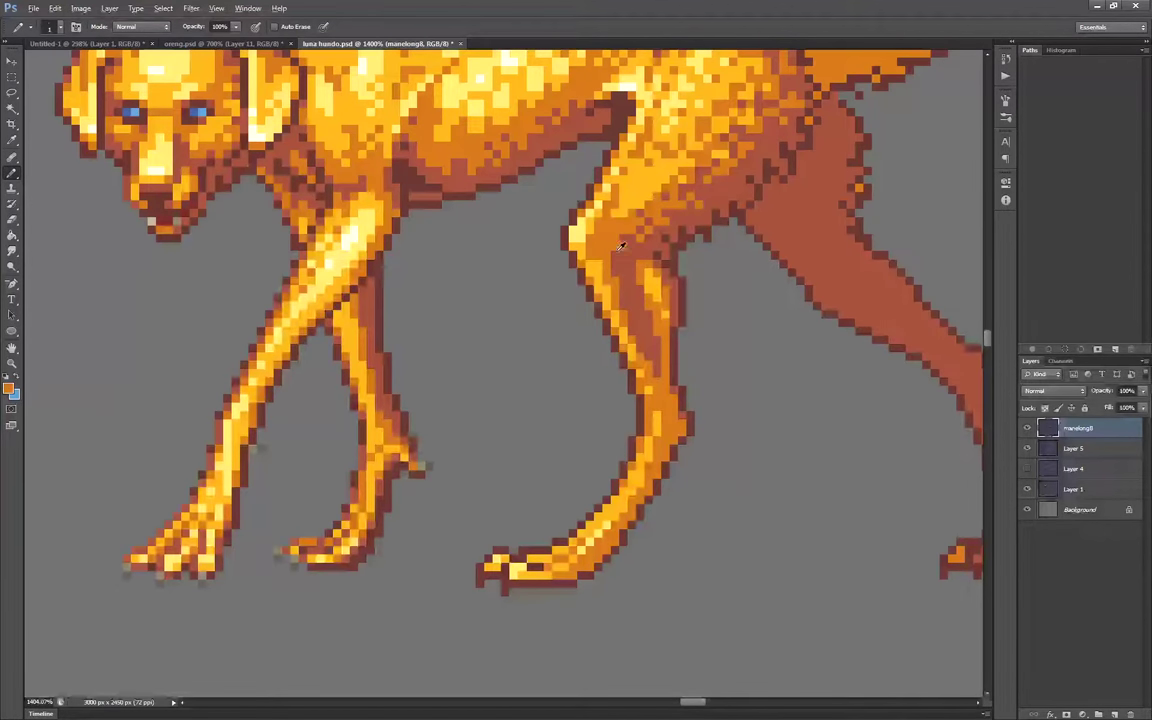
pyautogui.scroll(1, 606, 549)
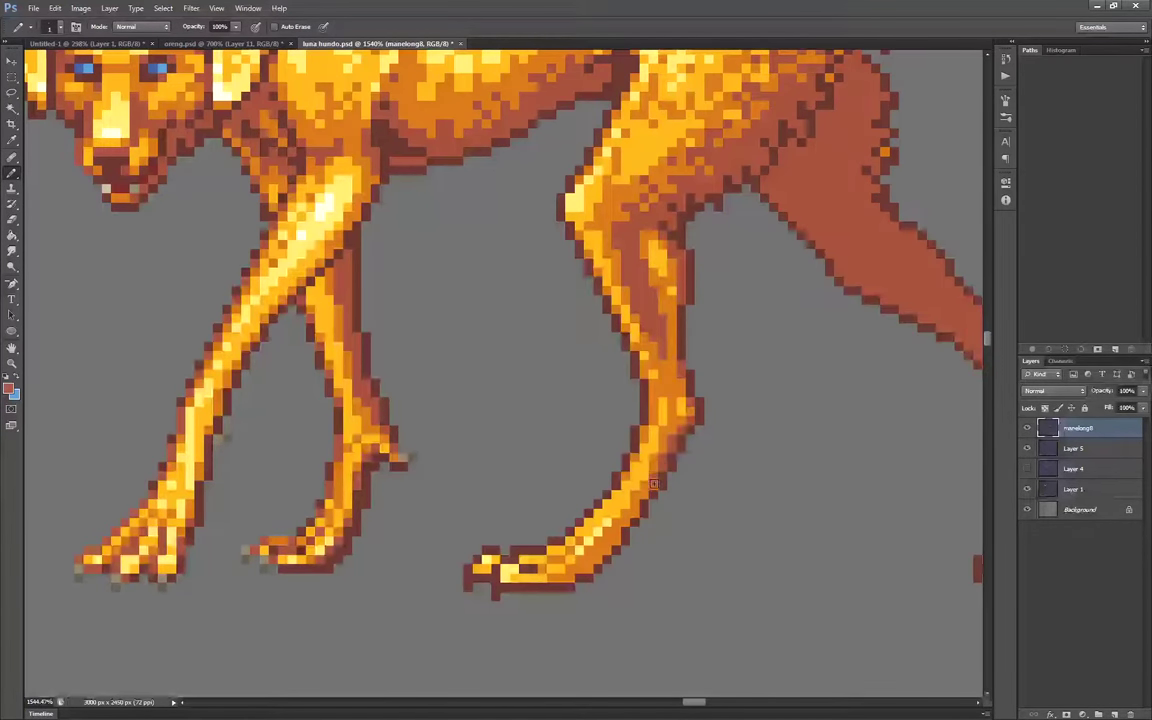
# Soften the dark outline along both edges of the near hind foot with reddish brown pixels
pyautogui.moveTo(654, 484)
pyautogui.mouseDown()
pyautogui.moveTo(571, 577)
pyautogui.moveTo(517, 569)
pyautogui.mouseUp()
pyautogui.moveTo(523, 551); pyautogui.dragTo(601, 501)
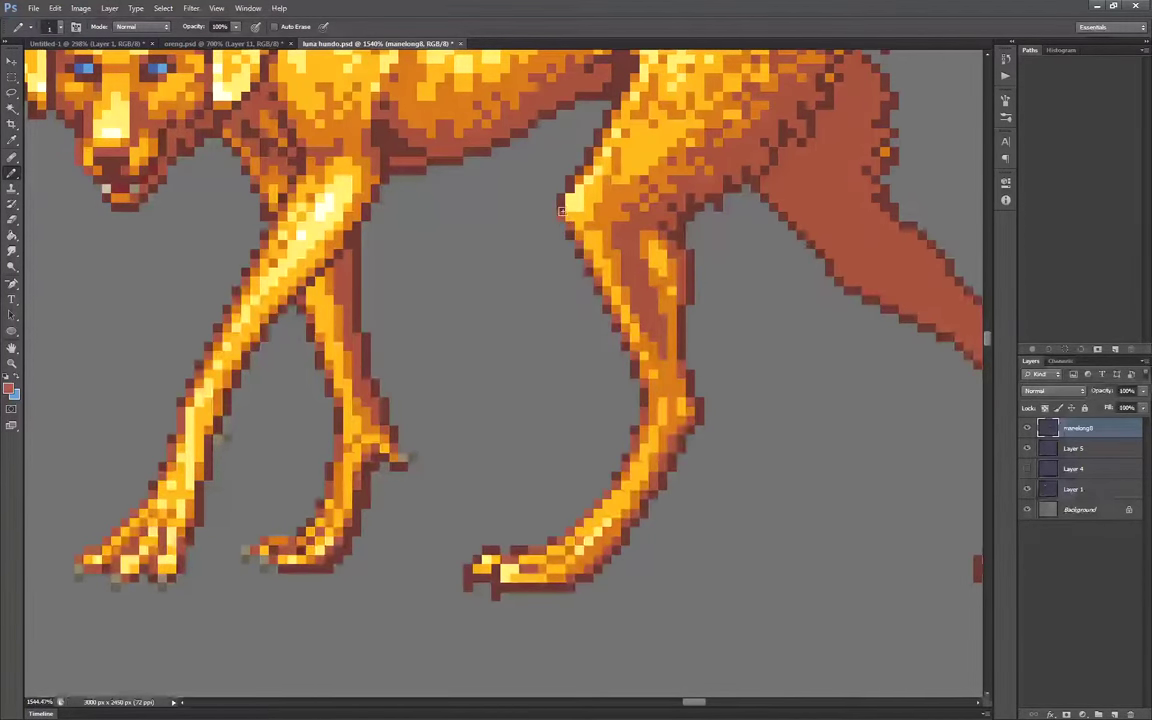
pyautogui.scroll(-1, 540, 170)
pyautogui.scroll(1, 637, 122)
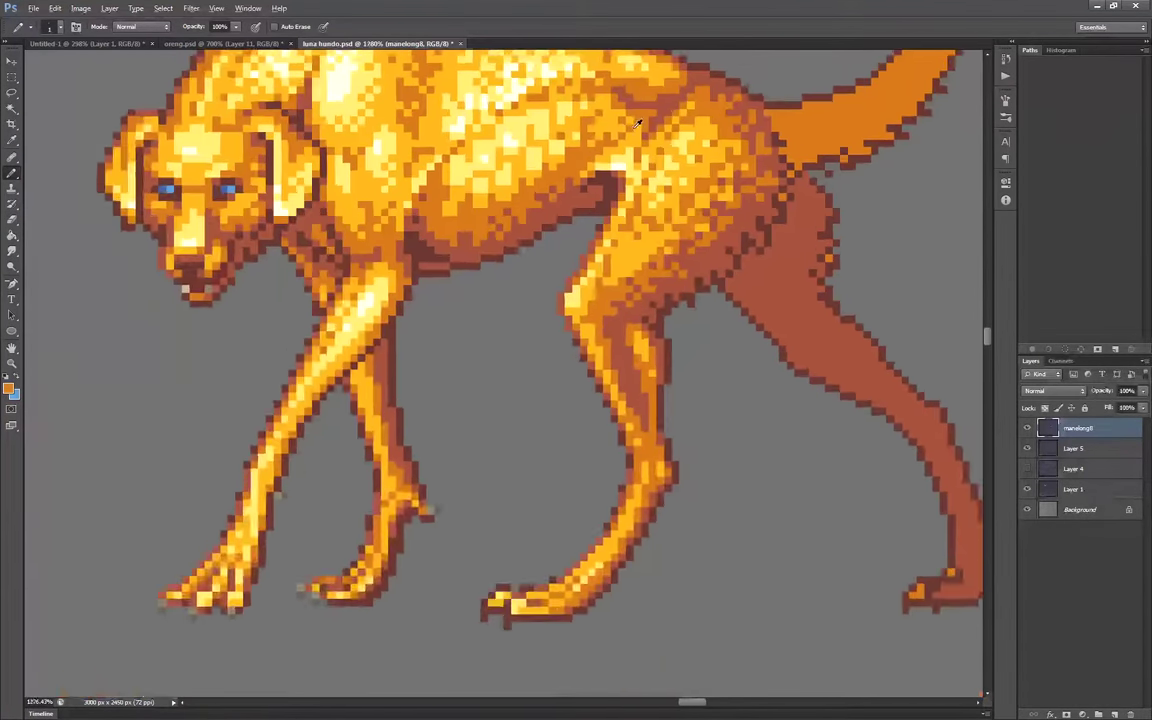
# Add a pale yellow highlight to the near hind heel and blend the lower leg with golden yellow and orange
pyautogui.scroll(2, 645, 640)
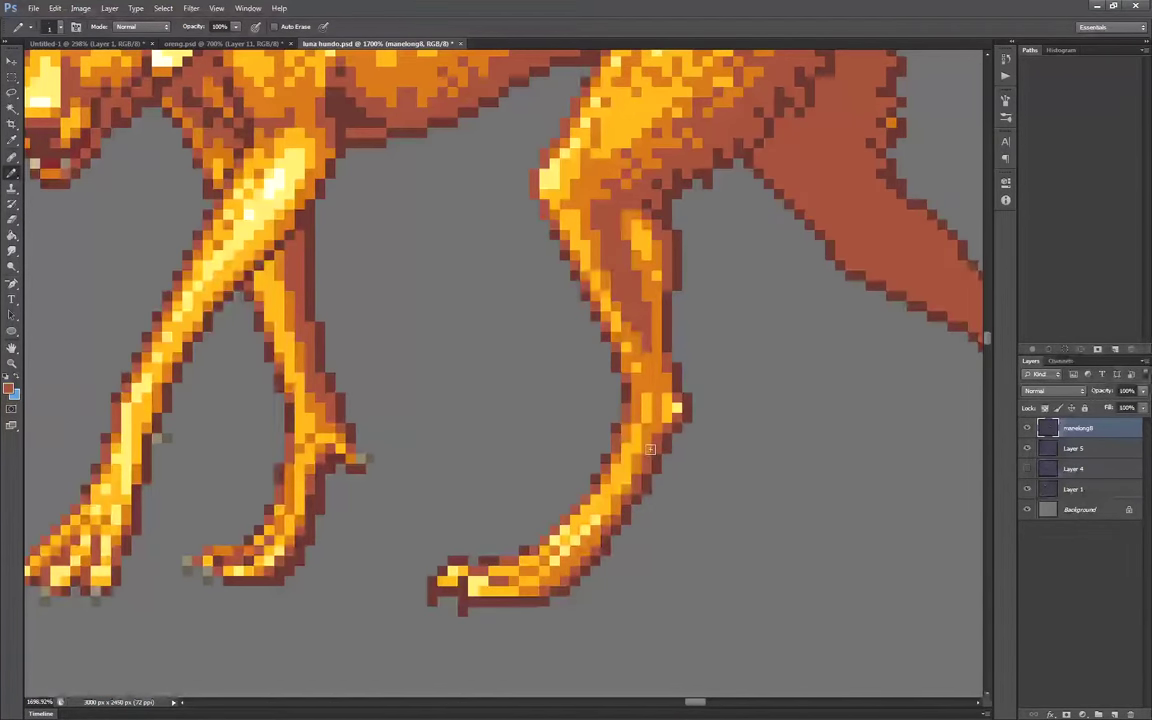
pyautogui.scroll(-3, 650, 449)
pyautogui.scroll(3, 651, 440)
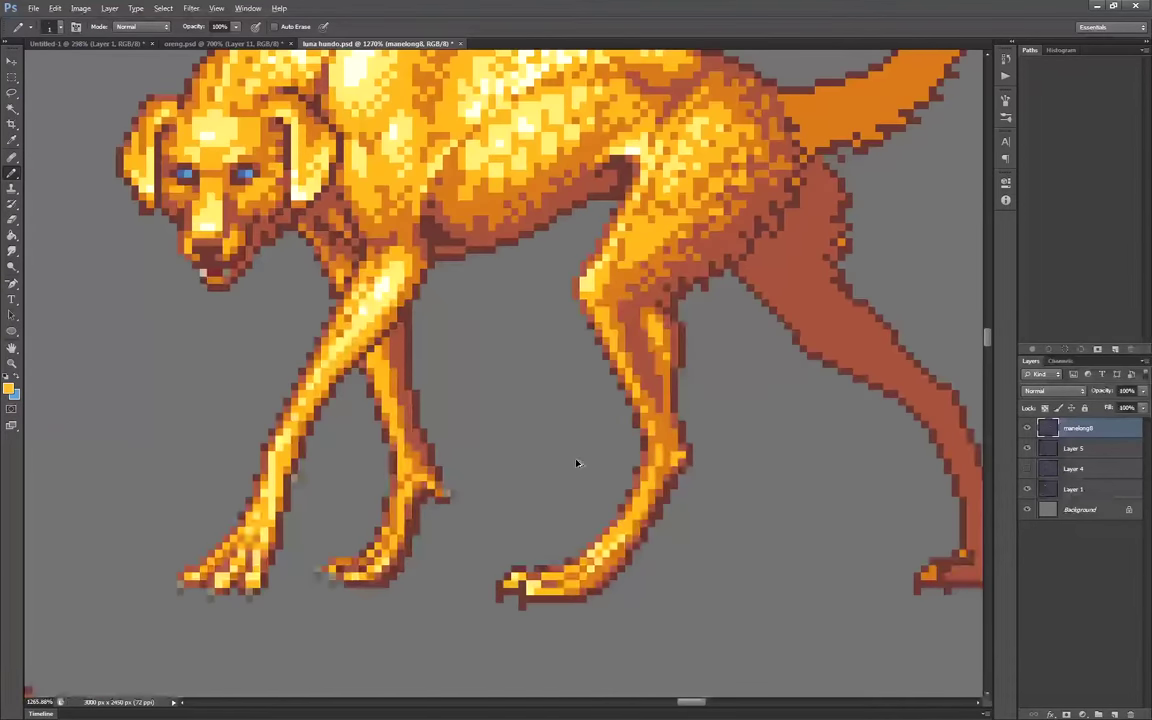
pyautogui.scroll(-1, 577, 463)
pyautogui.moveTo(611, 390); pyautogui.dragTo(622, 466)
pyautogui.keyDown('alt'); pyautogui.click(620, 469); pyautogui.keyUp('alt')
pyautogui.scroll(-3, 633, 399)
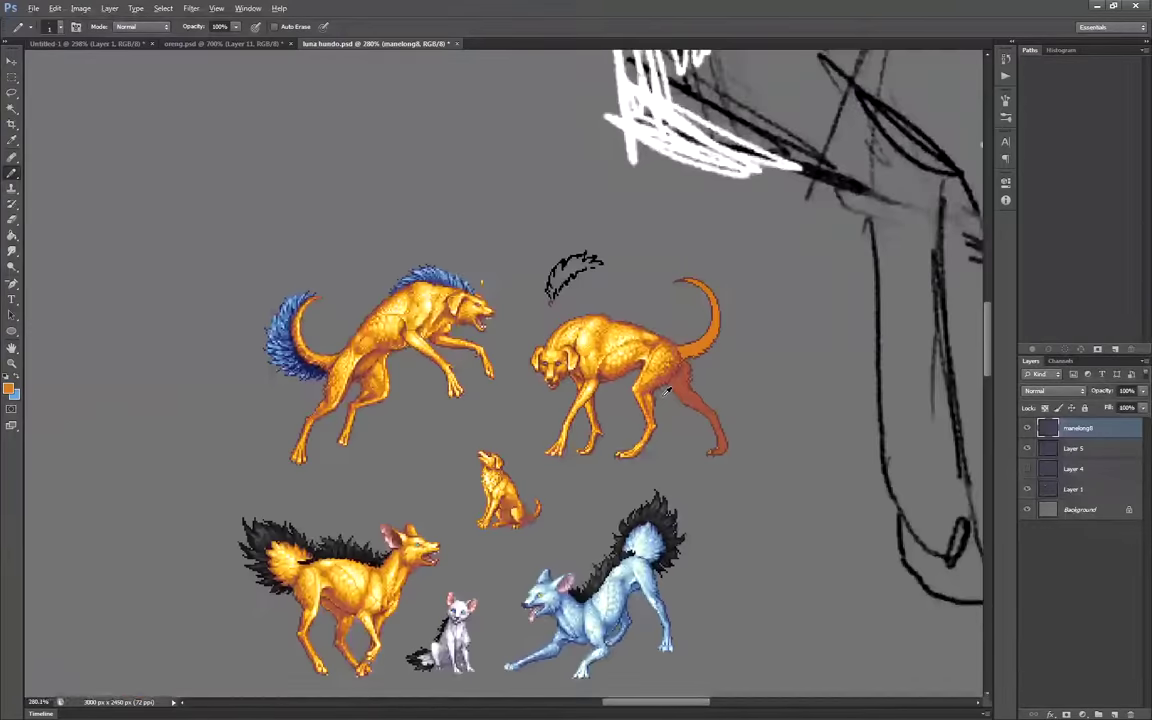
# Touch up the tendon below the walking hound's near knee with pale yellow and orange pixels
pyautogui.scroll(3, 627, 421)
pyautogui.keyDown('alt'); pyautogui.click(627, 421); pyautogui.keyUp('alt')
pyautogui.scroll(-3, 666, 280)
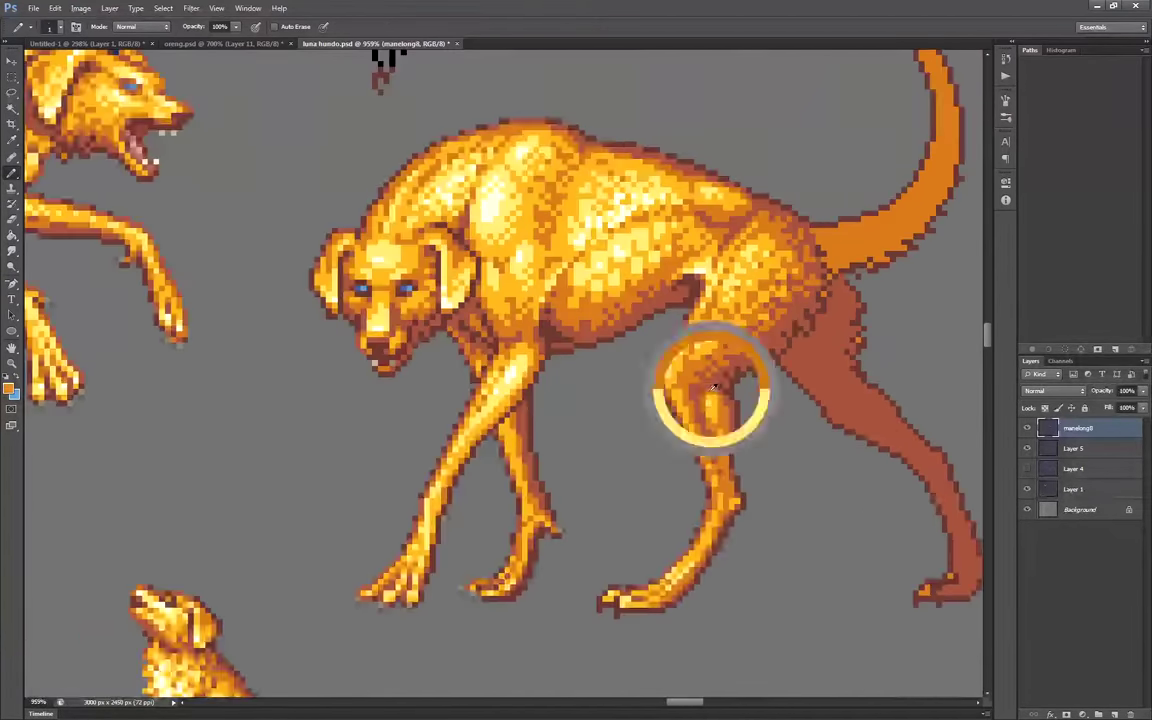
pyautogui.keyDown('alt'); pyautogui.click(710, 399); pyautogui.keyUp('alt')
pyautogui.scroll(3, 710, 399)
pyautogui.click(711, 357)
# Retouch the shading on the leaping hound's near lower hind leg around the hock
pyautogui.scroll(-3, 711, 357)
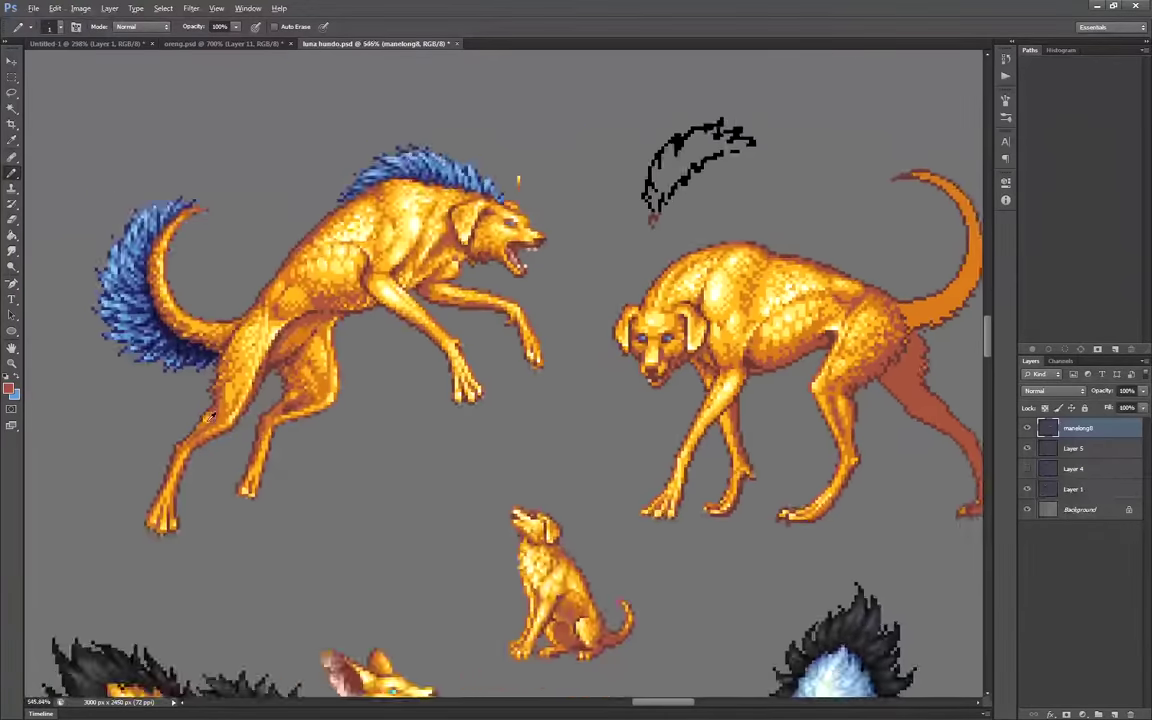
pyautogui.scroll(3, 202, 370)
pyautogui.keyDown('alt'); pyautogui.click(212, 366); pyautogui.keyUp('alt')
pyautogui.moveTo(201, 360); pyautogui.dragTo(224, 370)
pyautogui.scroll(-3, 224, 370)
# Rework the shading inside the walking hound's near ear with golden yellow and orange pixels
pyautogui.scroll(4, 480, 375)
pyautogui.keyDown('alt'); pyautogui.click(466, 386); pyautogui.keyUp('alt')
pyautogui.scroll(-1, 467, 385)
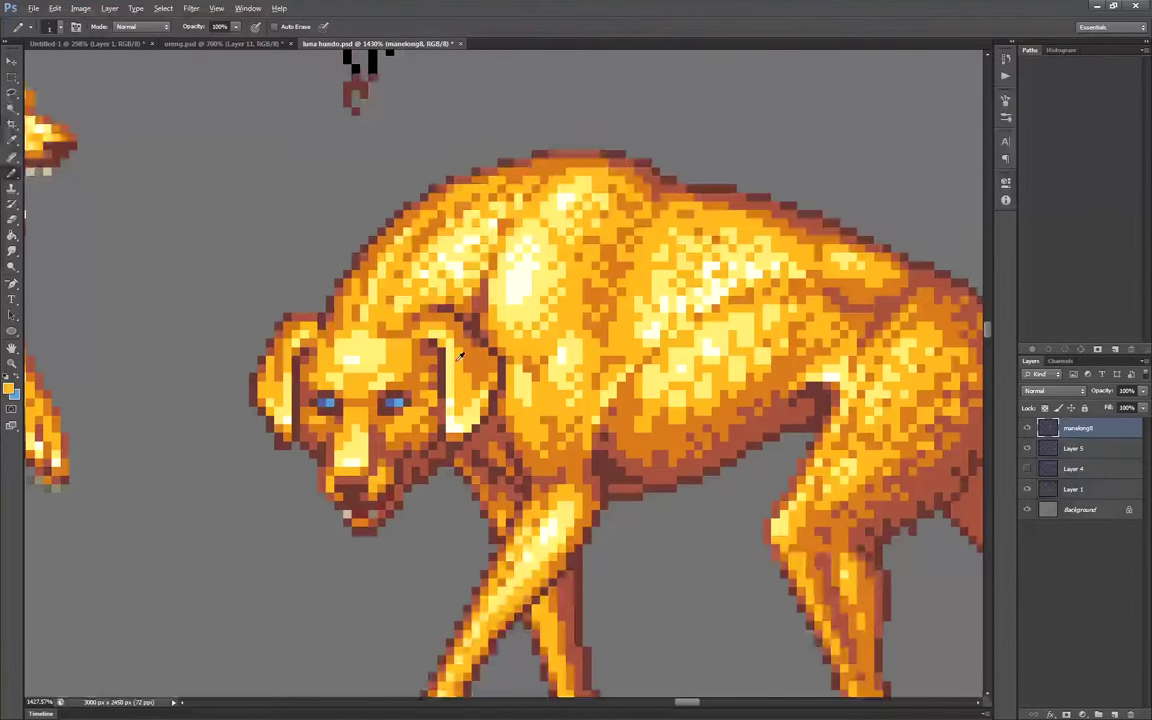
pyautogui.scroll(1, 477, 385)
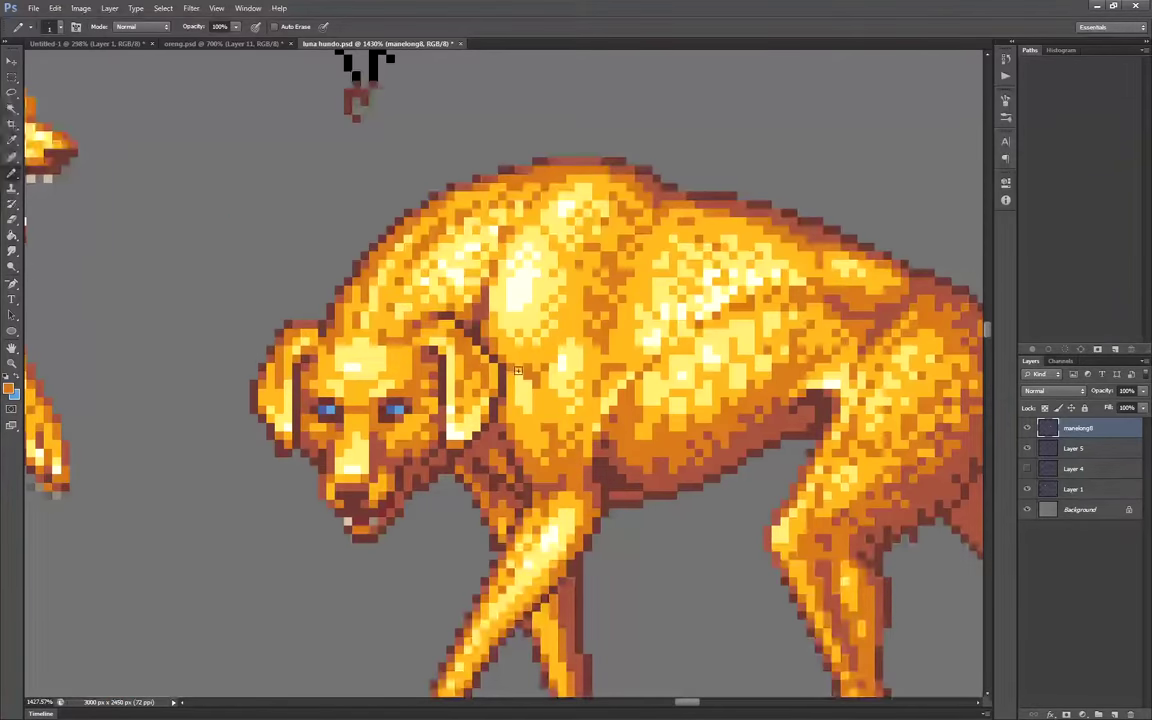
# Cover the stray orange pixel on the far thigh and shade the tail's base and underside with reddish brown and orange
pyautogui.scroll(-5, 487, 397)
pyautogui.scroll(6, 440, 435)
pyautogui.keyDown('alt'); pyautogui.click(440, 435); pyautogui.keyUp('alt')
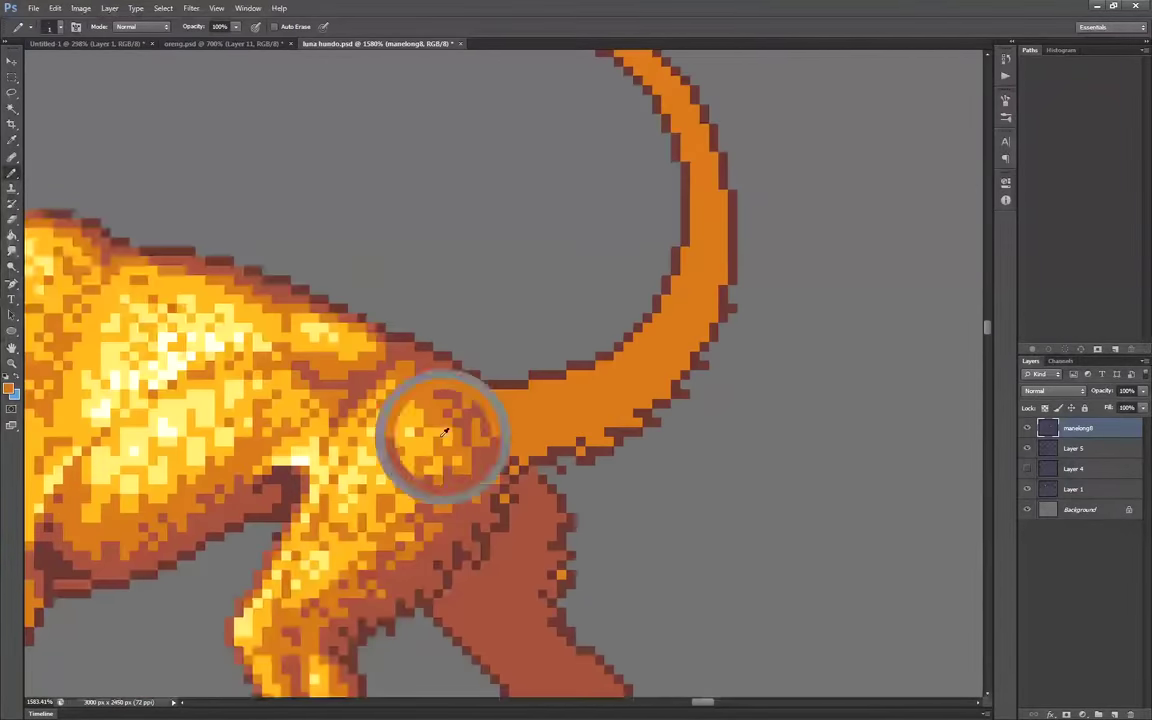
pyautogui.click(561, 575)
pyautogui.moveTo(538, 455); pyautogui.dragTo(655, 380)
pyautogui.keyDown('alt'); pyautogui.click(627, 383); pyautogui.keyUp('alt')
pyautogui.moveTo(724, 262)
pyautogui.mouseDown()
pyautogui.moveTo(665, 382)
pyautogui.moveTo(615, 402)
pyautogui.mouseUp()
pyautogui.keyDown('alt'); pyautogui.click(655, 385); pyautogui.keyUp('alt')
pyautogui.moveTo(692, 364)
pyautogui.mouseDown()
pyautogui.moveTo(538, 448)
pyautogui.moveTo(555, 431)
pyautogui.moveTo(515, 394)
pyautogui.mouseUp()
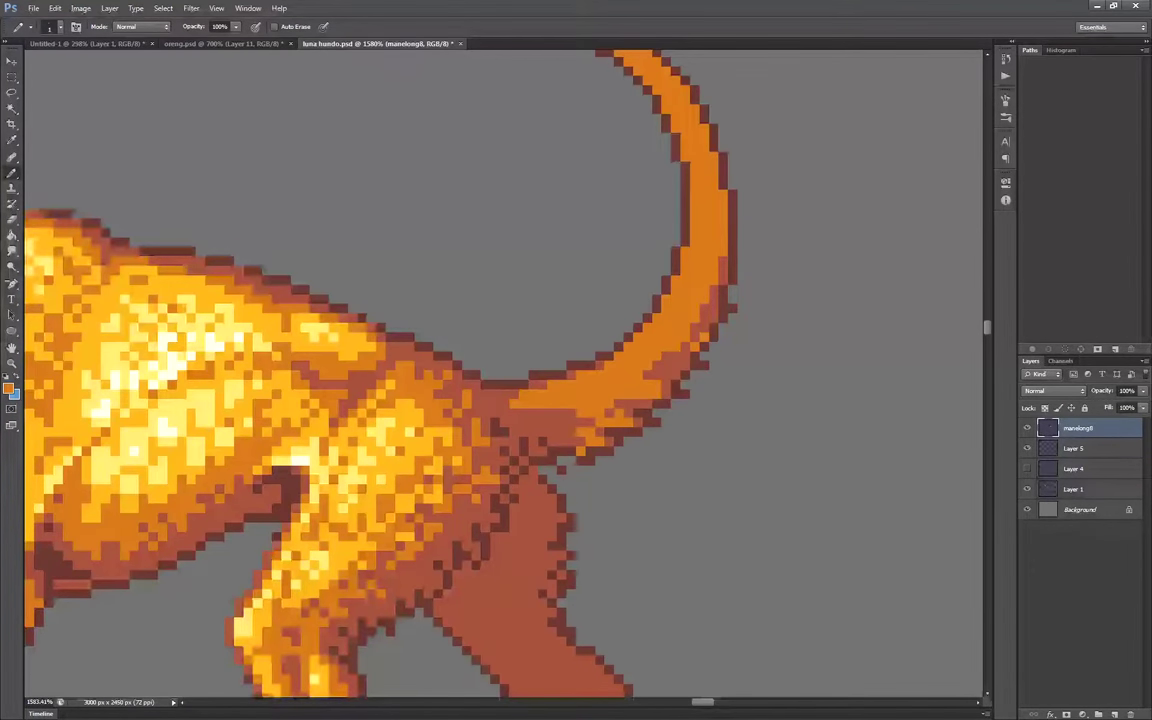
# Soften the dark outline around the tail's curve and tip with reddish brown pixels
pyautogui.scroll(-3, 735, 260)
pyautogui.scroll(3, 699, 301)
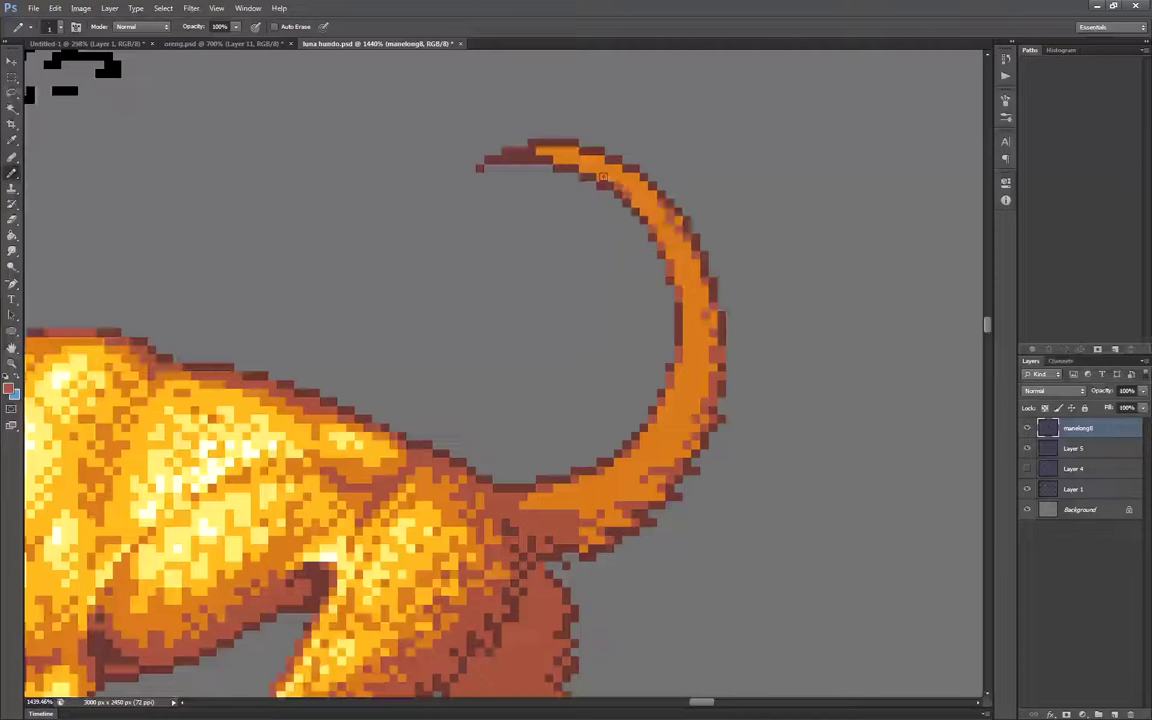
pyautogui.moveTo(536, 146); pyautogui.dragTo(584, 150)
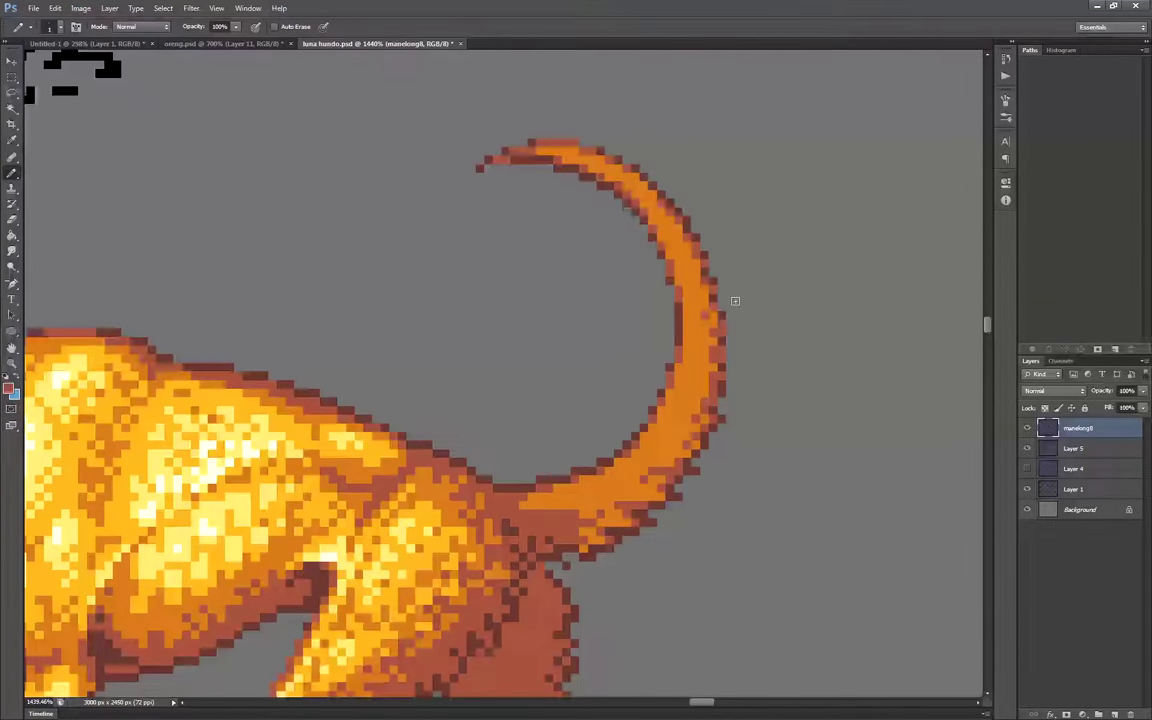
# Dither golden yellow over the tail's base and fill the centre of its lower curve
pyautogui.scroll(-2, 718, 274)
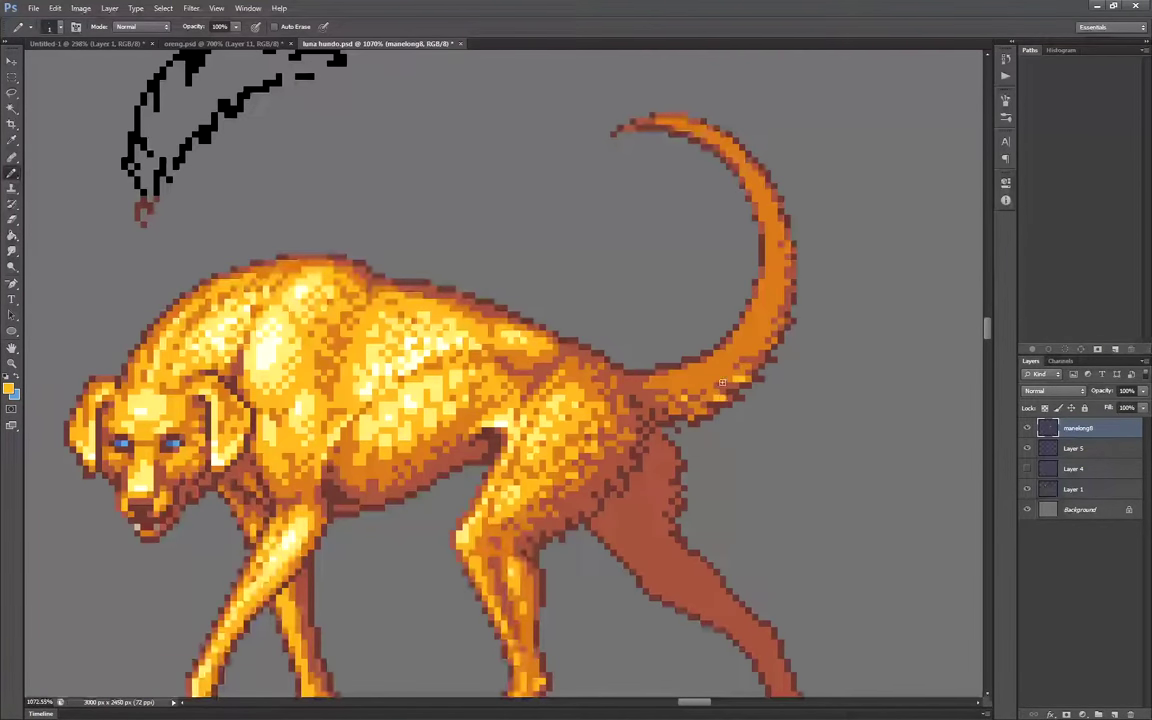
pyautogui.scroll(2, 653, 383)
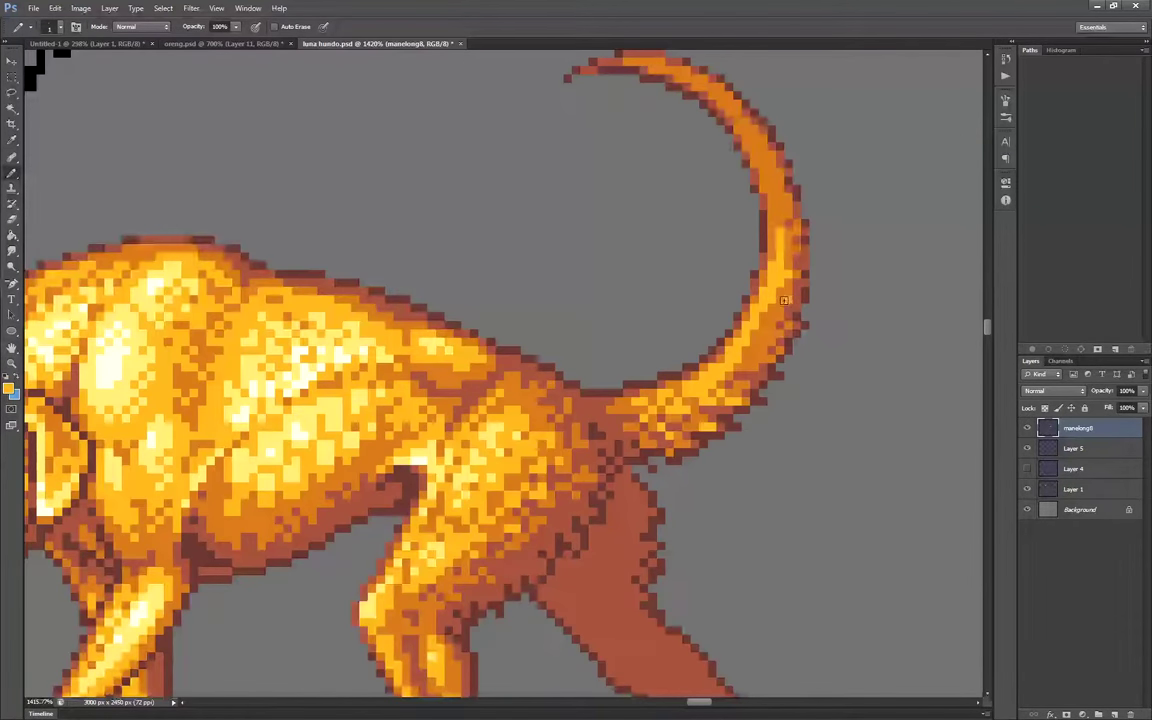
pyautogui.scroll(-2, 795, 307)
pyautogui.scroll(2, 815, 225)
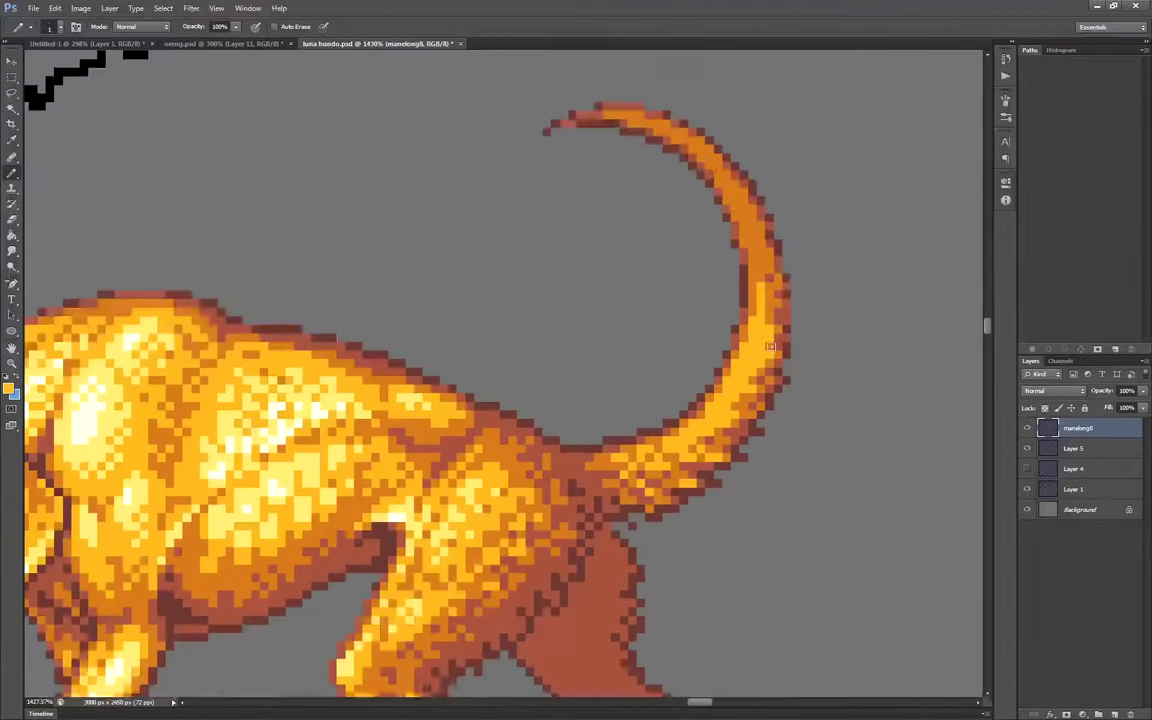
# Extend the golden yellow highlight along the tail's upper curve to the tip
pyautogui.keyDown('alt'); pyautogui.click(757, 297); pyautogui.keyUp('alt')
pyautogui.moveTo(735, 202); pyautogui.dragTo(755, 261)
pyautogui.moveTo(608, 115)
pyautogui.mouseDown()
pyautogui.moveTo(634, 117)
pyautogui.moveTo(735, 200)
pyautogui.mouseUp()
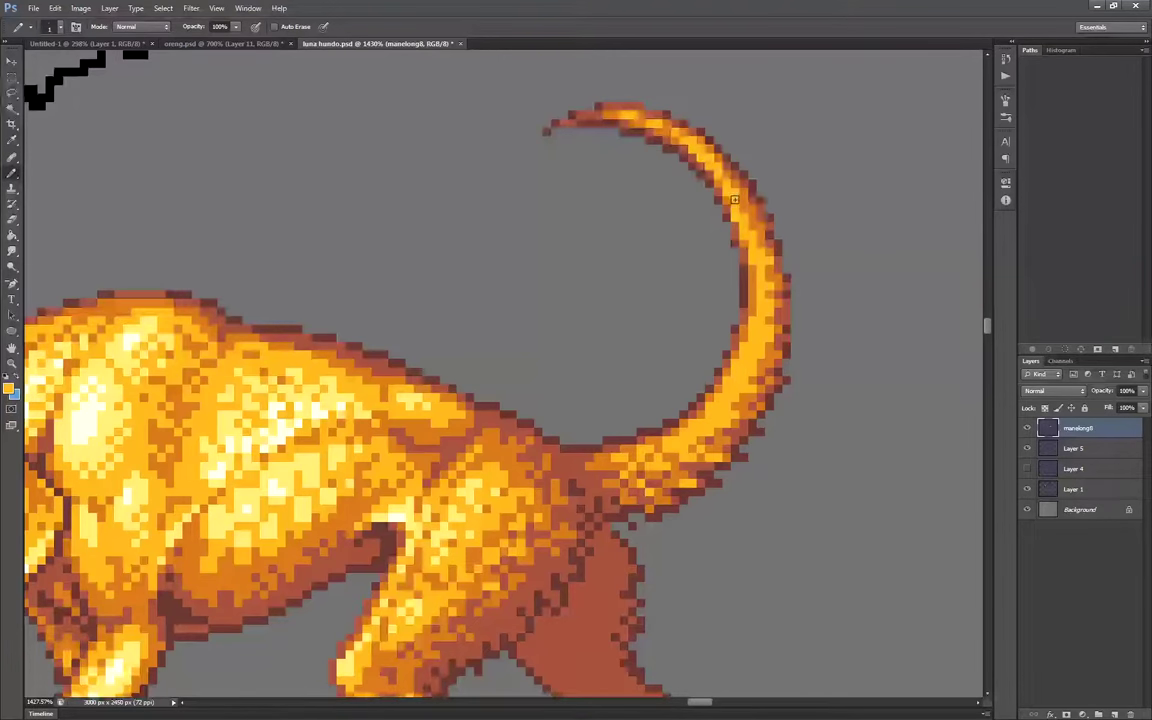
# Dot pale yellow highlight pixels along the golden centre of the walking hound's tail
pyautogui.scroll(-5, 798, 229)
pyautogui.scroll(4, 762, 328)
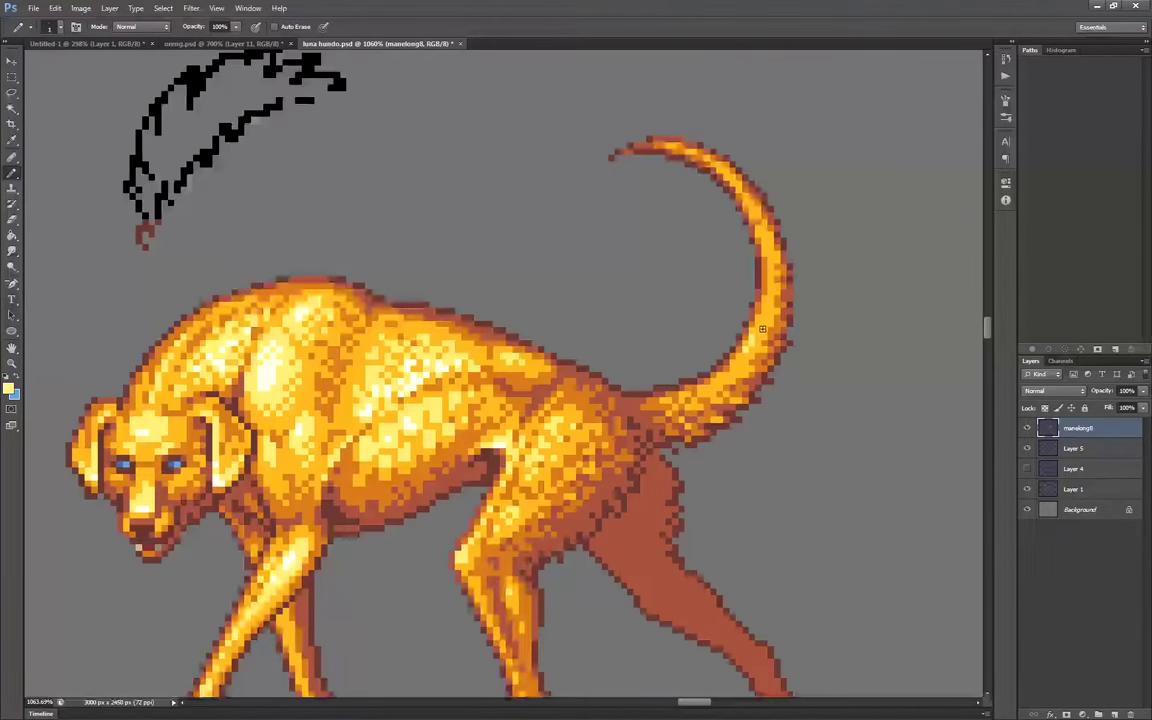
pyautogui.scroll(-5, 768, 320)
pyautogui.scroll(1, 707, 240)
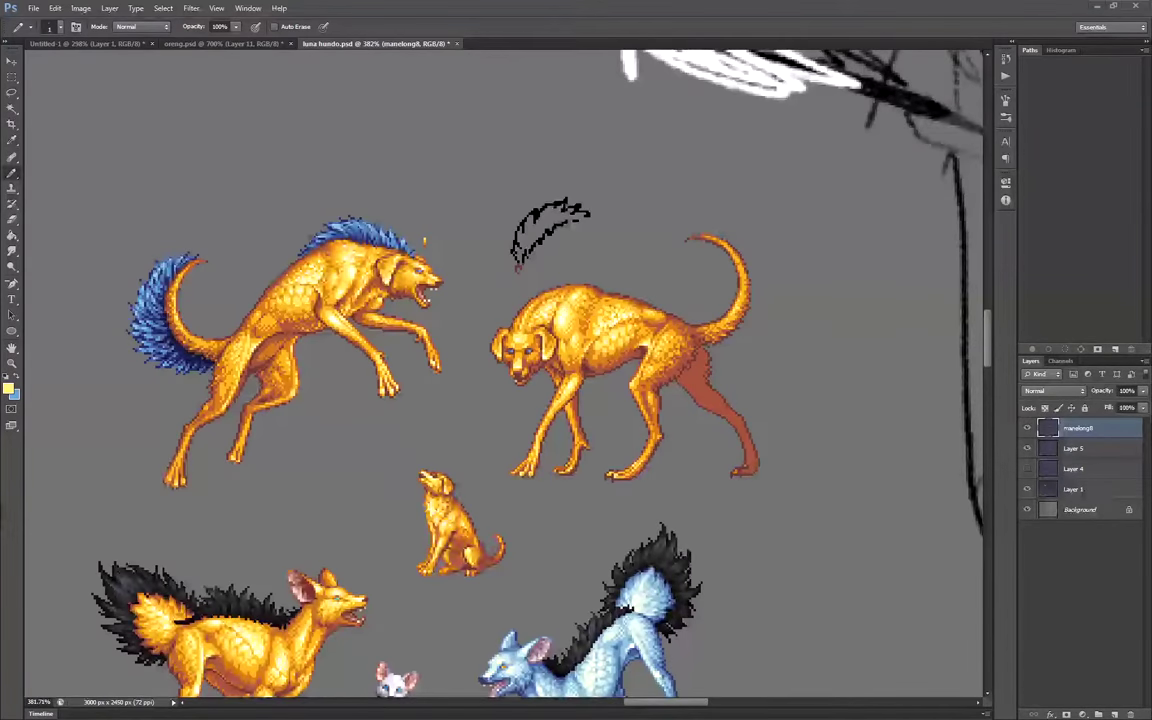
# Shade the far hind thigh with orange along its front and dark brown in the muscle crease and beneath the tail
pyautogui.scroll(4, 725, 370)
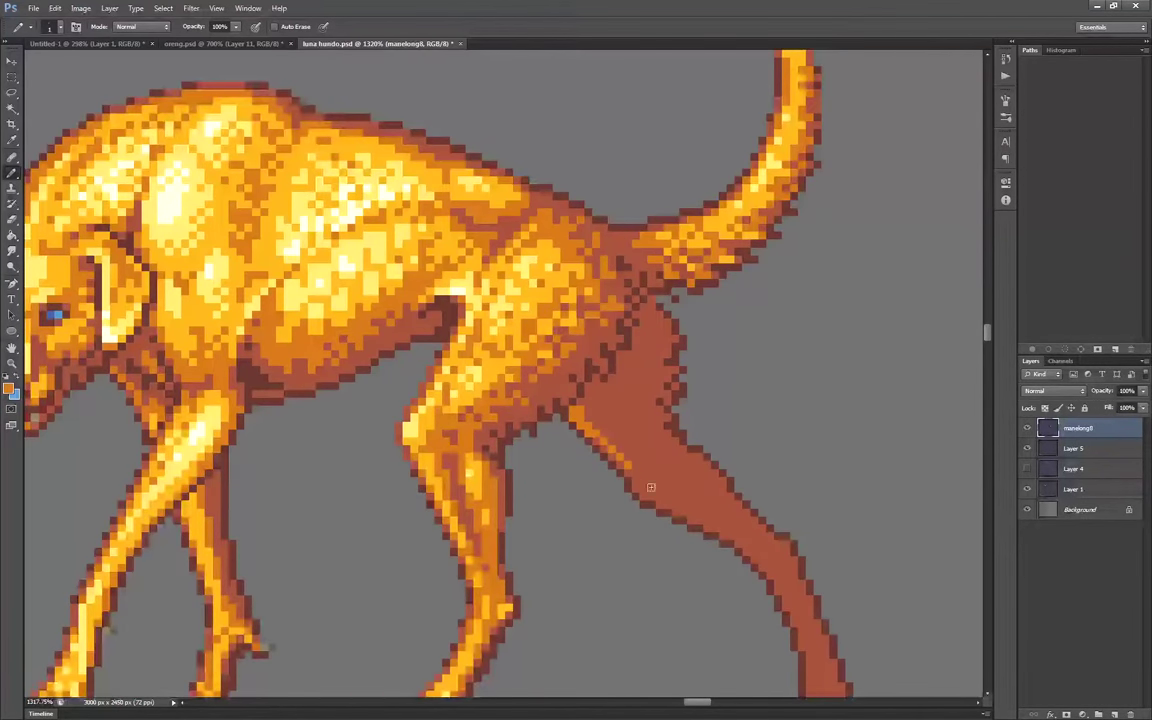
pyautogui.scroll(1, 610, 425)
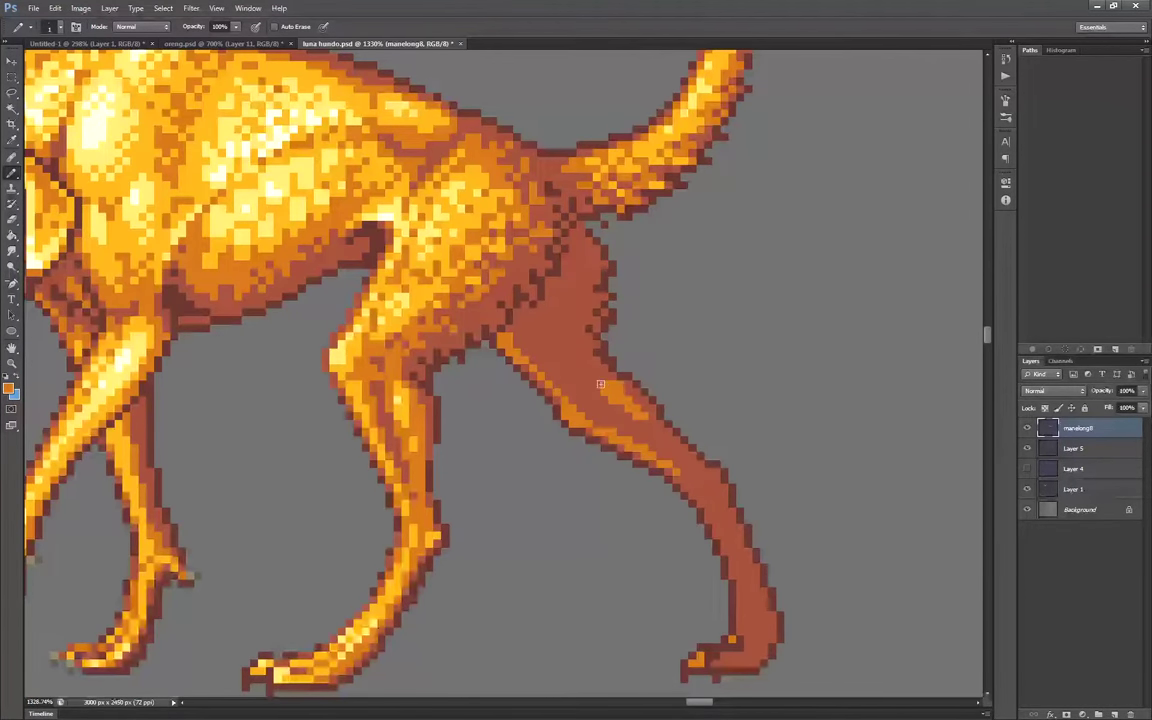
pyautogui.keyDown('alt'); pyautogui.click(600, 324); pyautogui.keyUp('alt')
pyautogui.moveTo(644, 428); pyautogui.dragTo(615, 406)
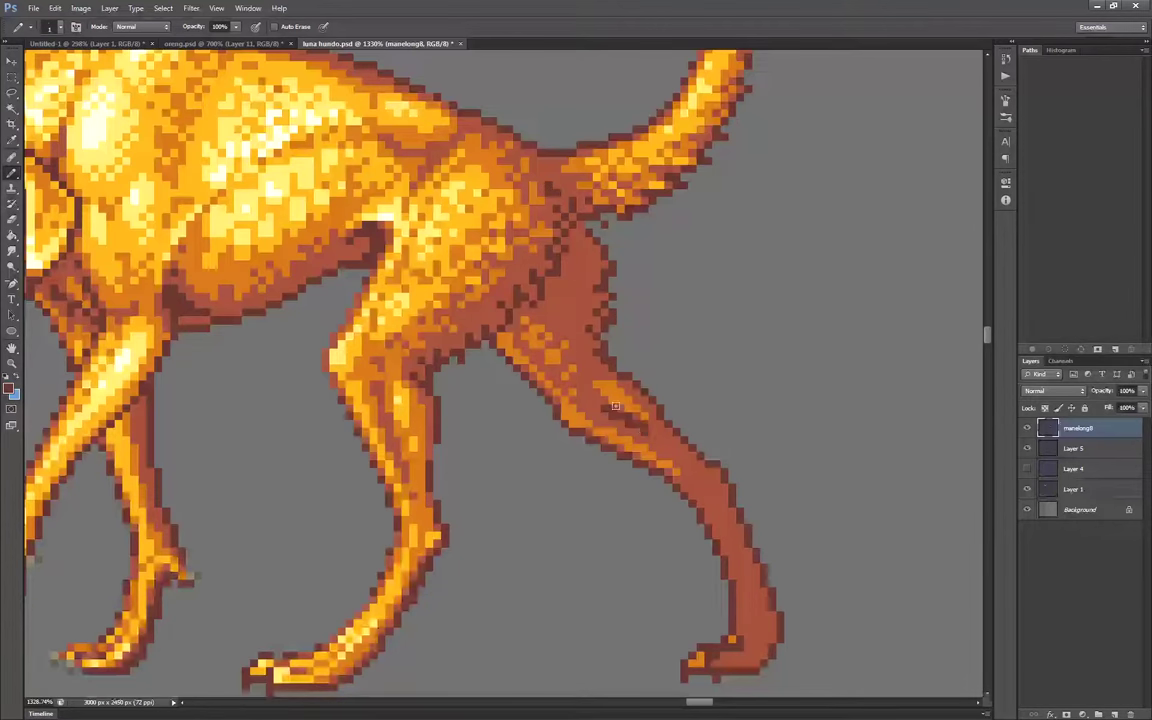
pyautogui.scroll(2, 660, 430)
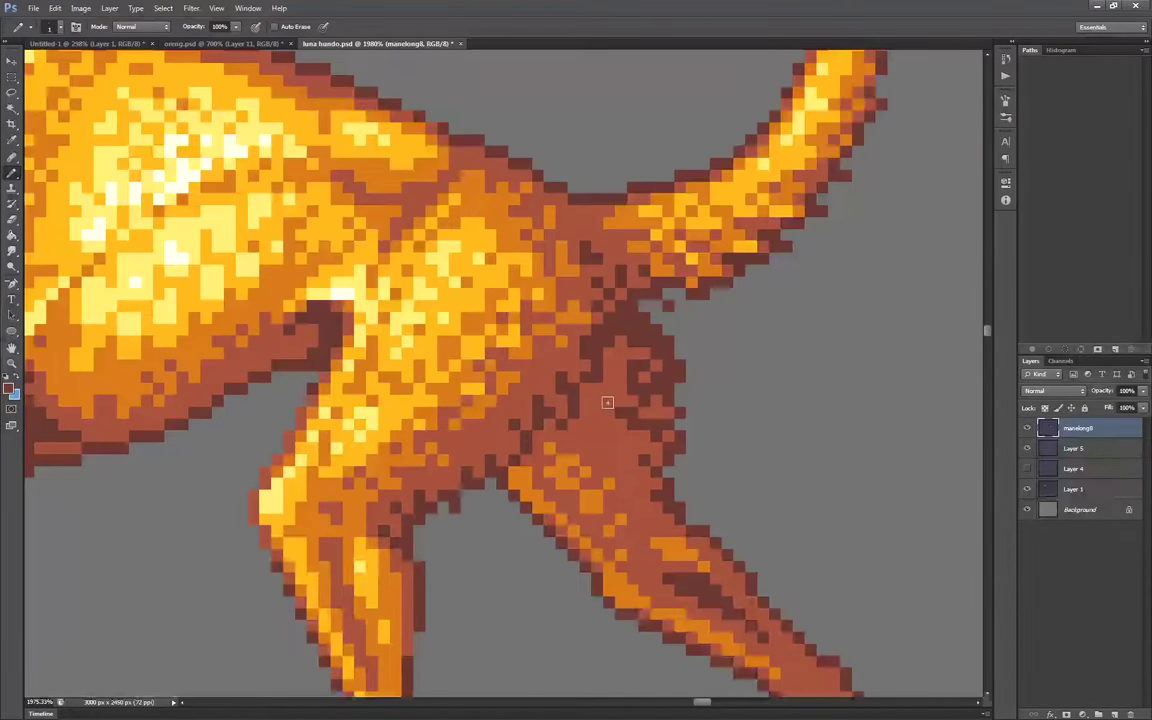
pyautogui.scroll(-5, 626, 338)
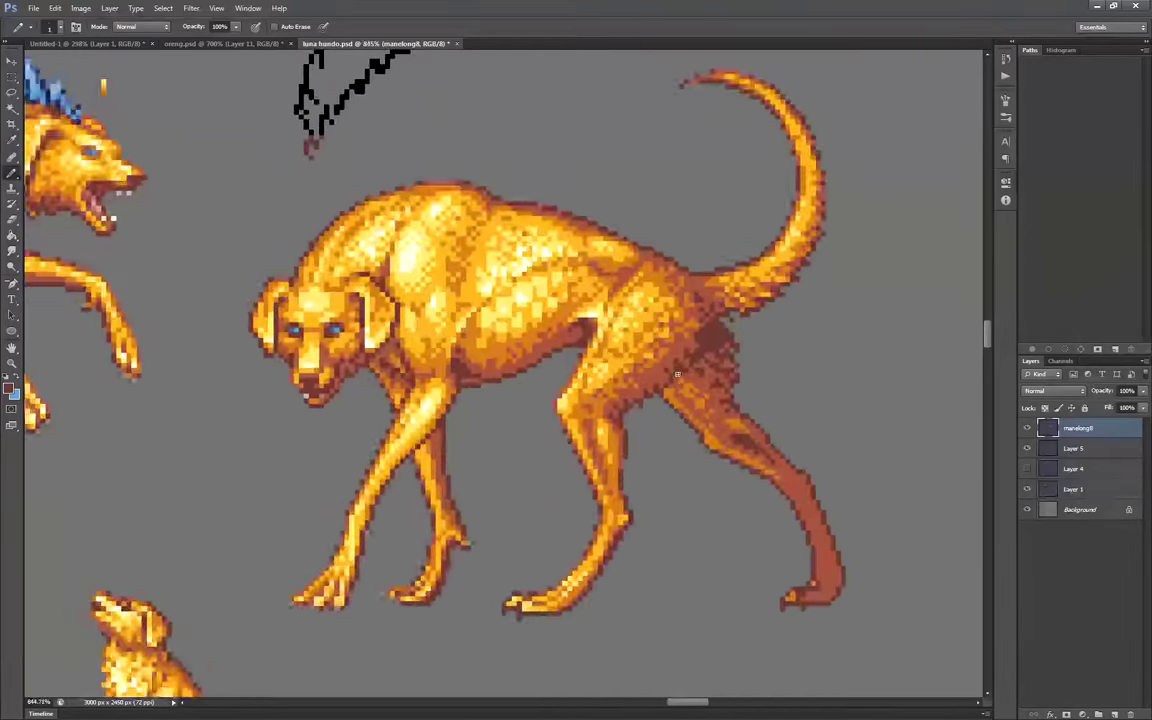
# Extend the orange shading down the far hind leg's shin and into its foot
pyautogui.scroll(5, 790, 460)
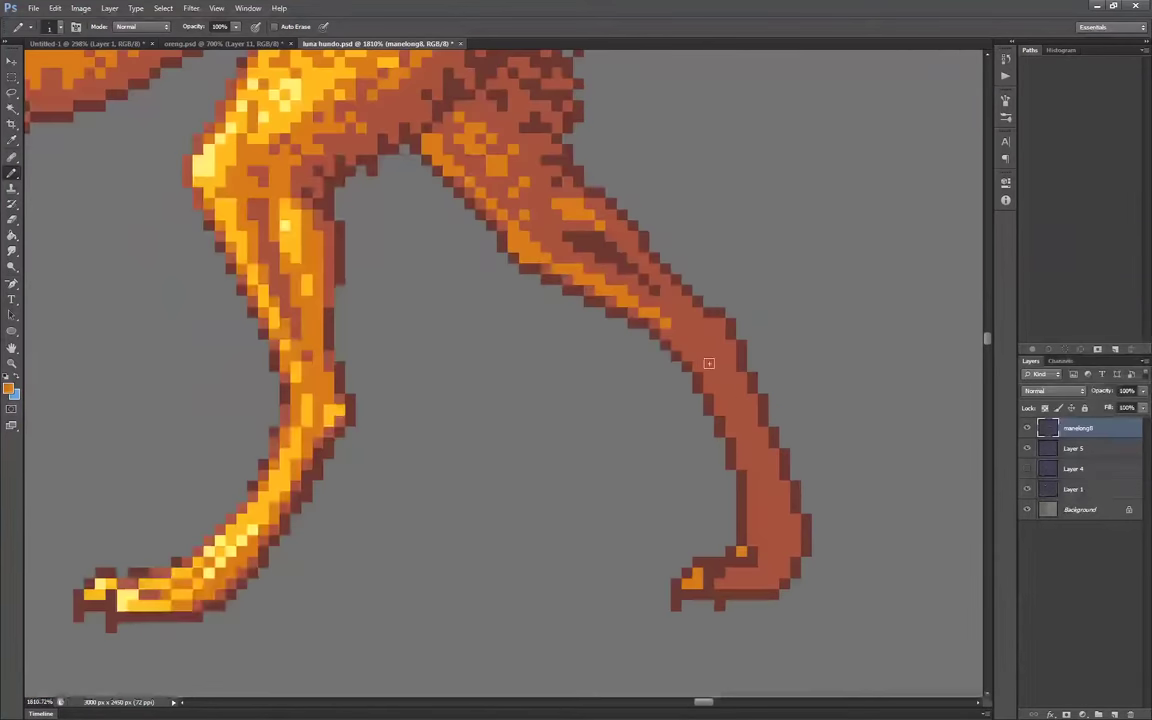
pyautogui.keyDown('alt'); pyautogui.click(766, 541); pyautogui.keyUp('alt')
pyautogui.moveTo(763, 531); pyautogui.dragTo(763, 520)
# Add golden yellow highlights to the far hind leg's knee, calf, hock and foot
pyautogui.click(525, 257)
pyautogui.keyDown('alt'); pyautogui.click(455, 165); pyautogui.keyUp('alt')
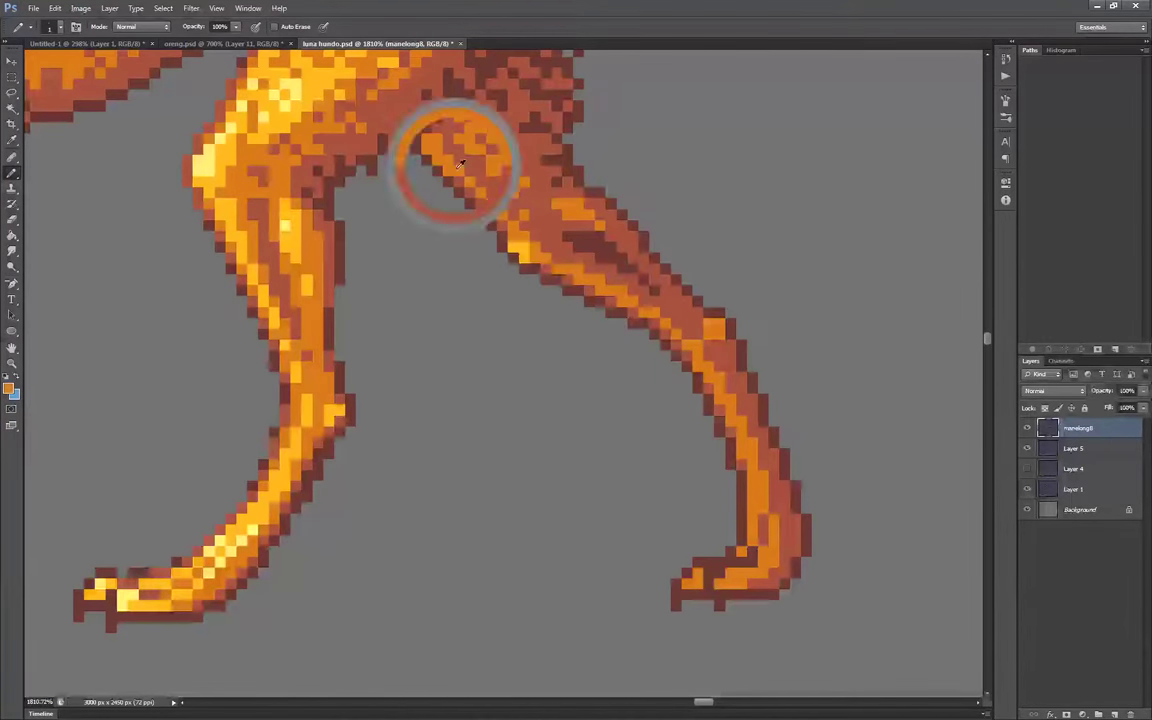
pyautogui.click(578, 215)
pyautogui.click(709, 335)
pyautogui.moveTo(720, 584); pyautogui.dragTo(763, 562)
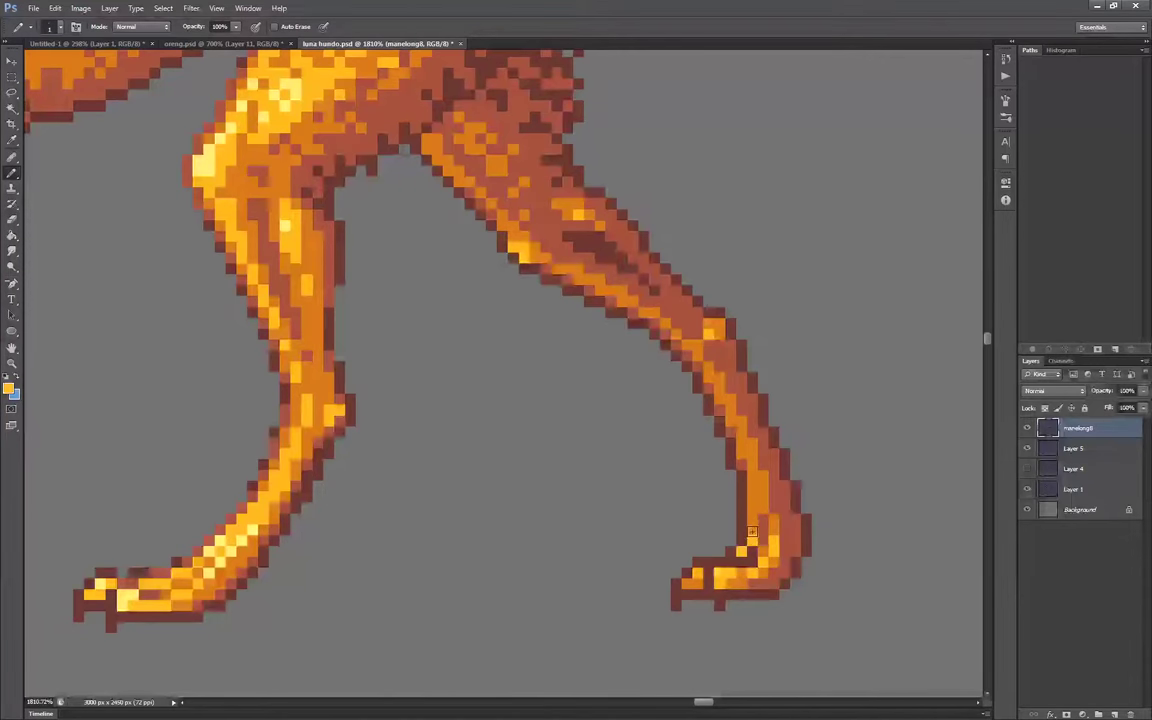
# Blend the far thigh's dithering with orange and reddish brown, and widen the dark brown crease along the calf
pyautogui.scroll(-1, 640, 312)
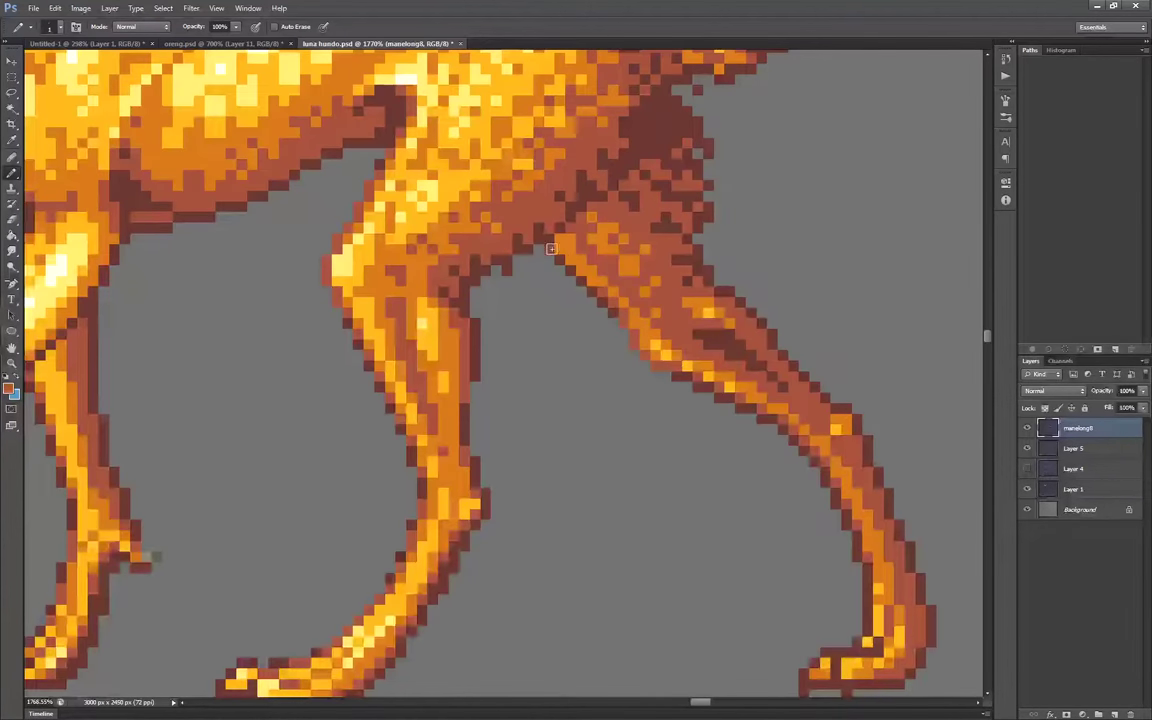
pyautogui.scroll(-1, 652, 265)
pyautogui.keyDown('alt'); pyautogui.click(668, 347); pyautogui.keyUp('alt')
pyautogui.moveTo(687, 363); pyautogui.dragTo(666, 353)
pyautogui.keyDown('alt'); pyautogui.click(616, 338); pyautogui.keyUp('alt')
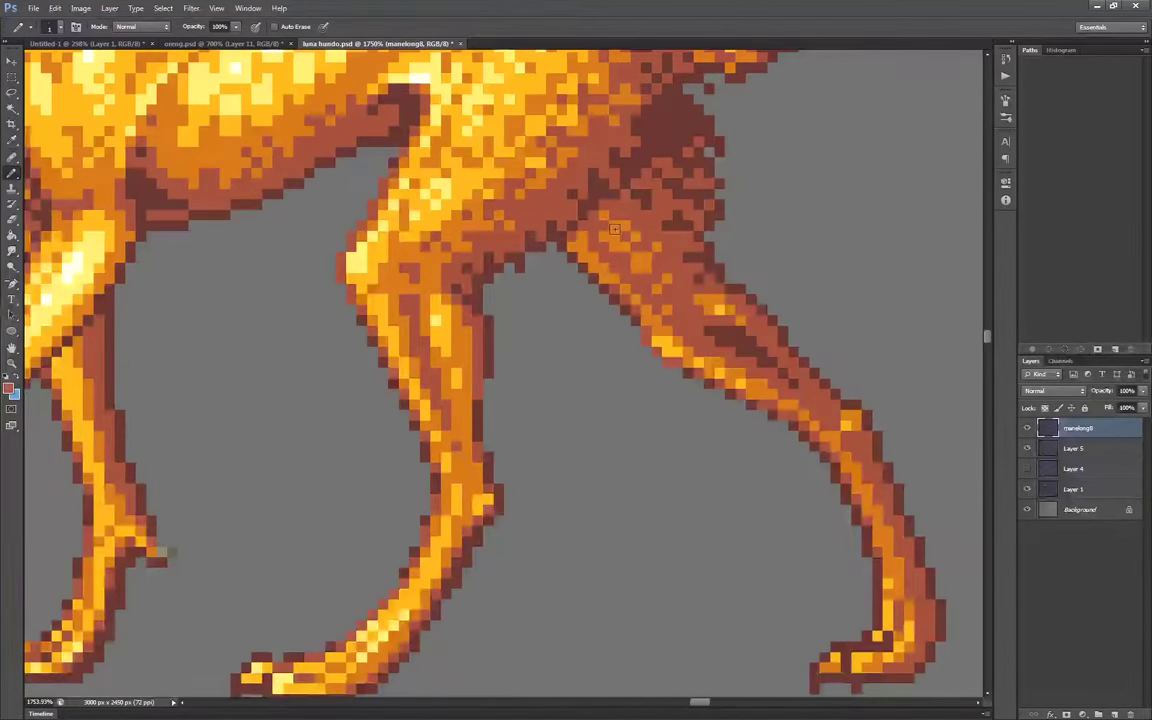
pyautogui.scroll(-5, 614, 230)
pyautogui.scroll(5, 746, 360)
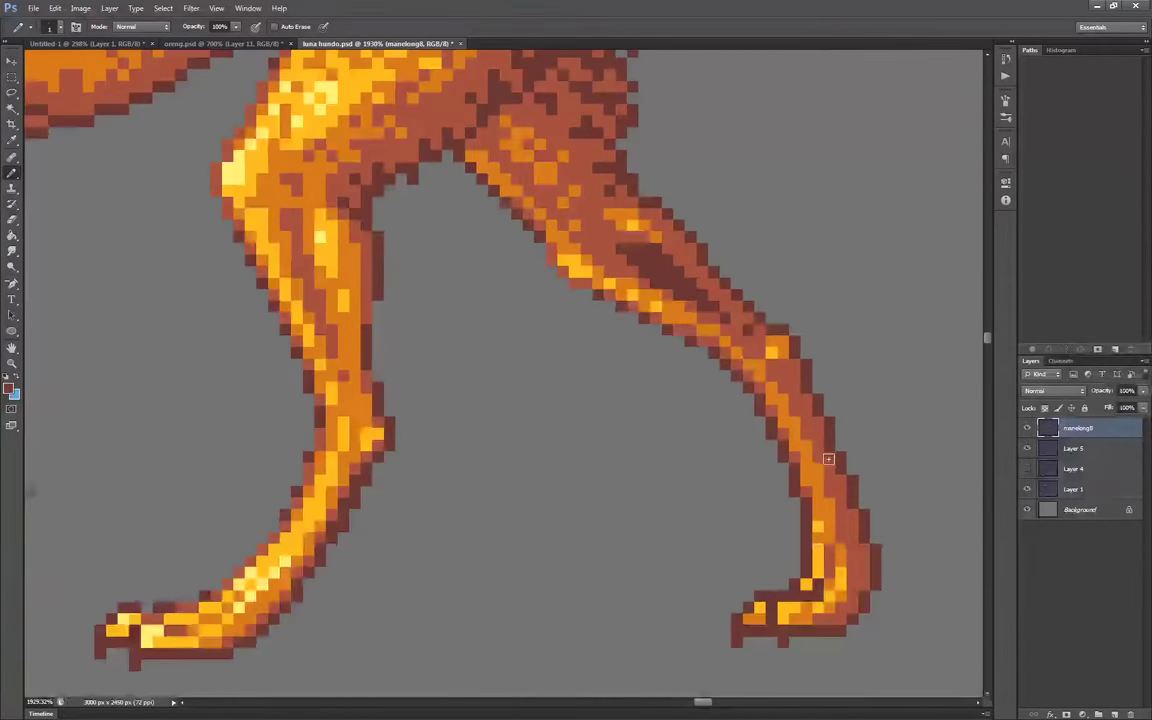
# Soften the dark outline of the hind legs and feet with reddish brown pixels
pyautogui.scroll(-5, 828, 459)
pyautogui.scroll(4, 719, 462)
pyautogui.scroll(-4, 676, 478)
pyautogui.scroll(5, 576, 584)
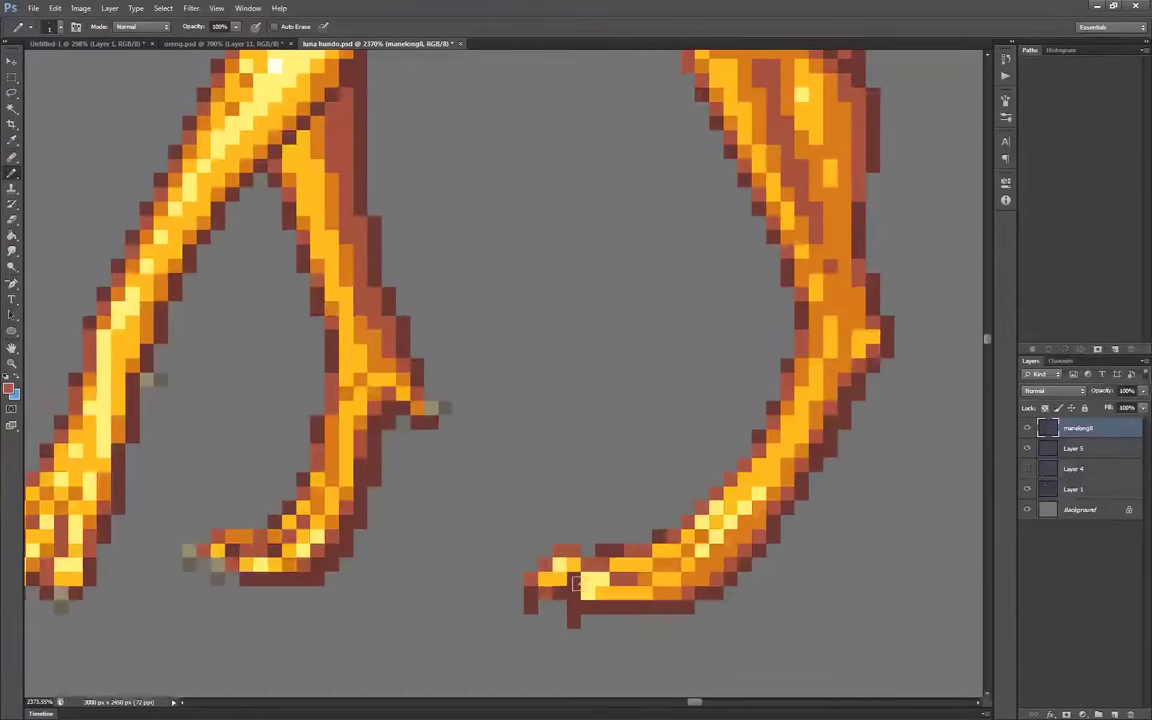
# Sample the beige claw colours from the leaping hound's paws and add claws to the walking hound's hind feet
pyautogui.scroll(-5, 576, 584)
pyautogui.scroll(5, 455, 177)
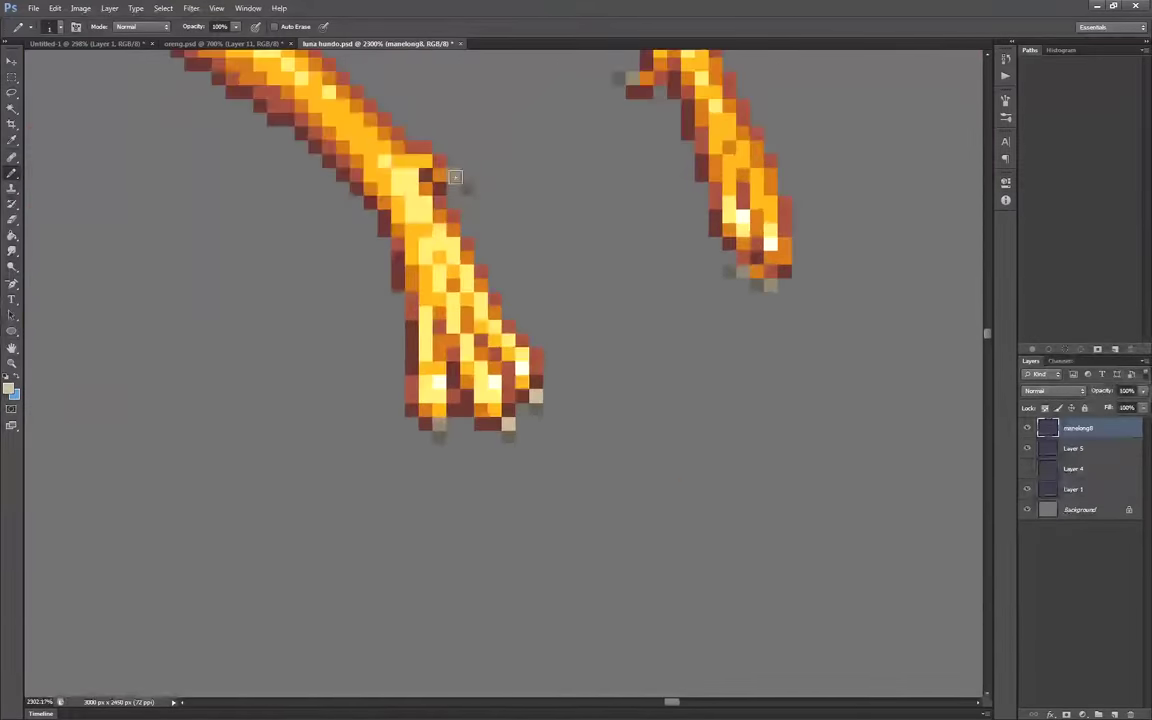
pyautogui.scroll(-4, 455, 177)
pyautogui.scroll(2, 608, 365)
pyautogui.scroll(-2, 608, 365)
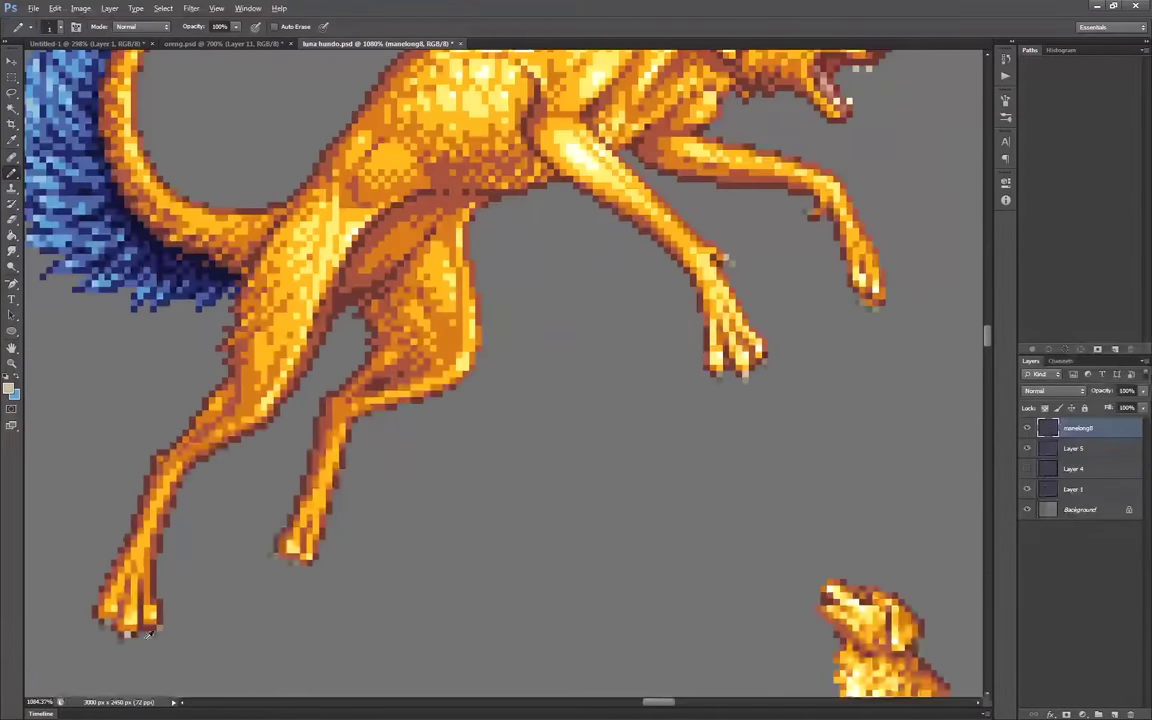
pyautogui.scroll(2, 71, 198)
pyautogui.scroll(-3, 599, 557)
pyautogui.scroll(1, 673, 475)
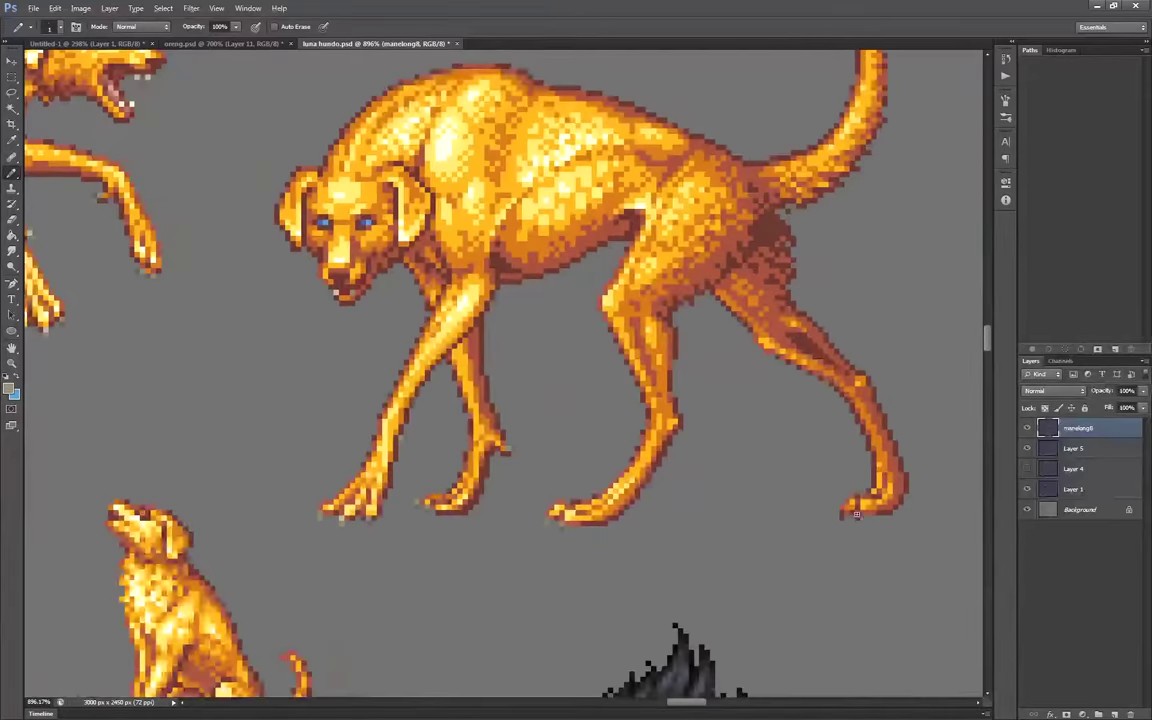
pyautogui.scroll(-1, 459, 383)
pyautogui.scroll(-2, 459, 383)
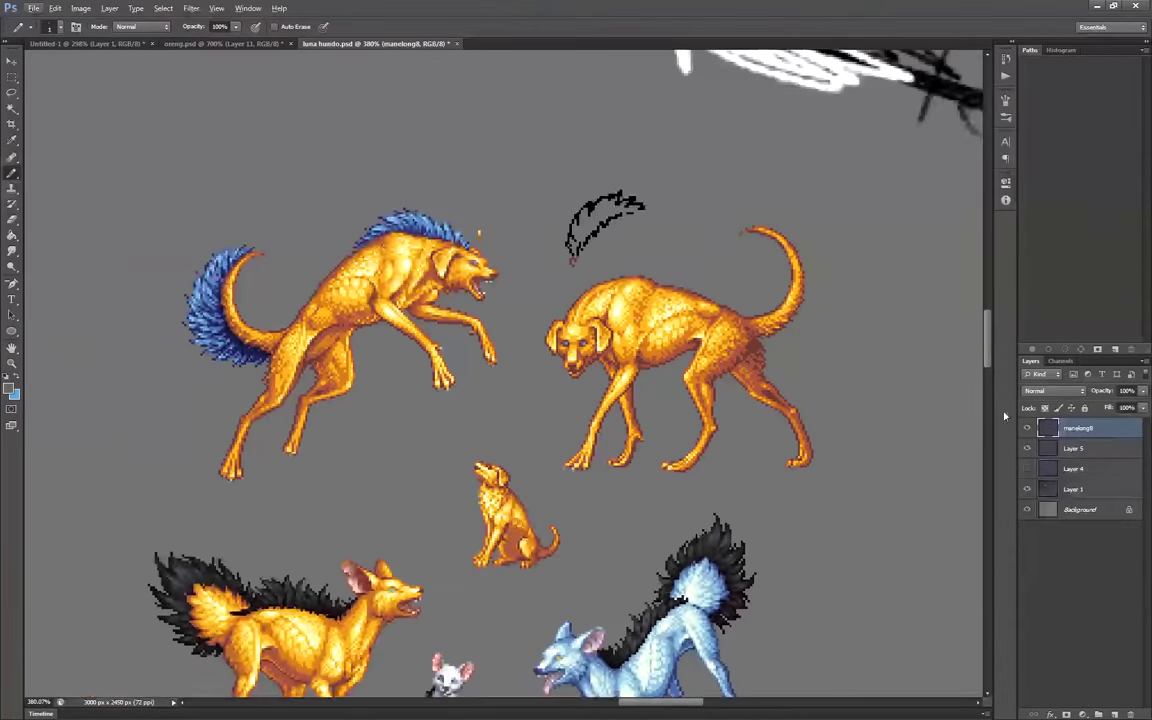
# Sketch a jagged navy fur outline around the tail's outer curve, using the leaping hound's tail fur colour
pyautogui.click(12, 77)
pyautogui.press('b')
pyautogui.scroll(1, 614, 206)
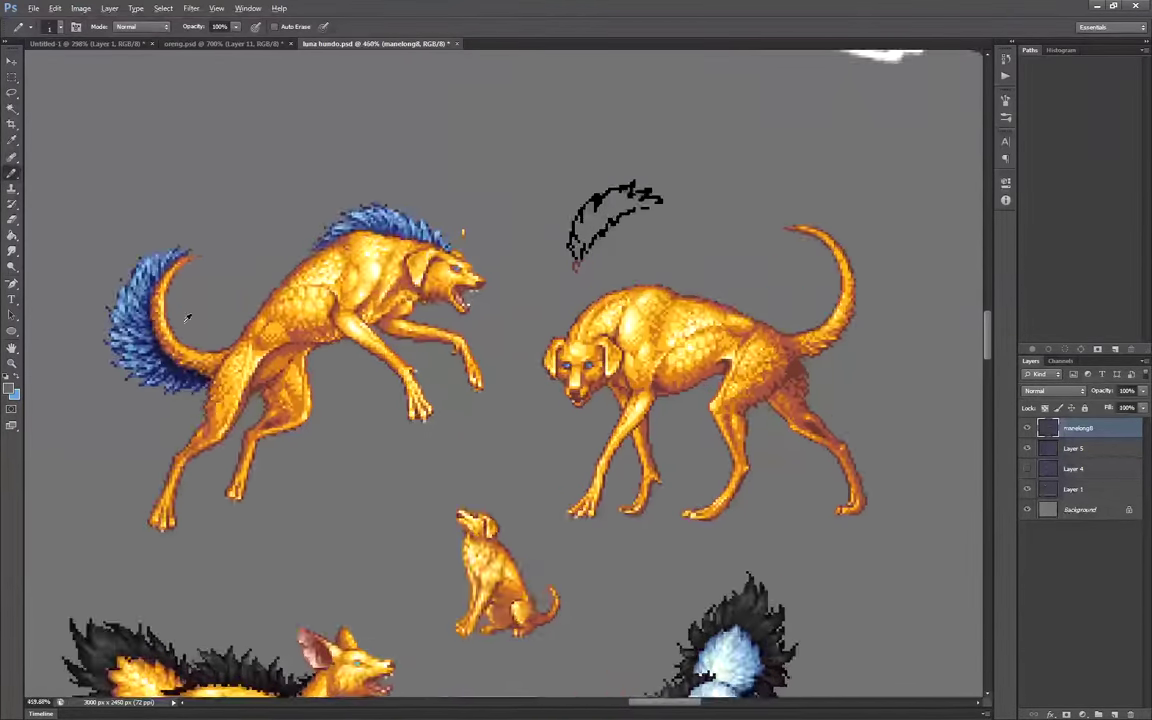
pyautogui.keyDown('alt'); pyautogui.click(195, 383); pyautogui.keyUp('alt')
pyautogui.scroll(3, 930, 270)
pyautogui.moveTo(627, 442)
pyautogui.mouseDown()
pyautogui.moveTo(676, 458)
pyautogui.moveTo(775, 432)
pyautogui.mouseUp()
pyautogui.moveTo(604, 167)
pyautogui.mouseDown()
pyautogui.moveTo(790, 314)
pyautogui.moveTo(775, 432)
pyautogui.mouseUp()
pyautogui.moveTo(757, 447); pyautogui.dragTo(711, 453)
pyautogui.moveTo(788, 230); pyautogui.dragTo(784, 285)
pyautogui.keyDown('alt'); pyautogui.click(740, 215); pyautogui.keyUp('alt')
pyautogui.moveTo(750, 182); pyautogui.dragTo(670, 153)
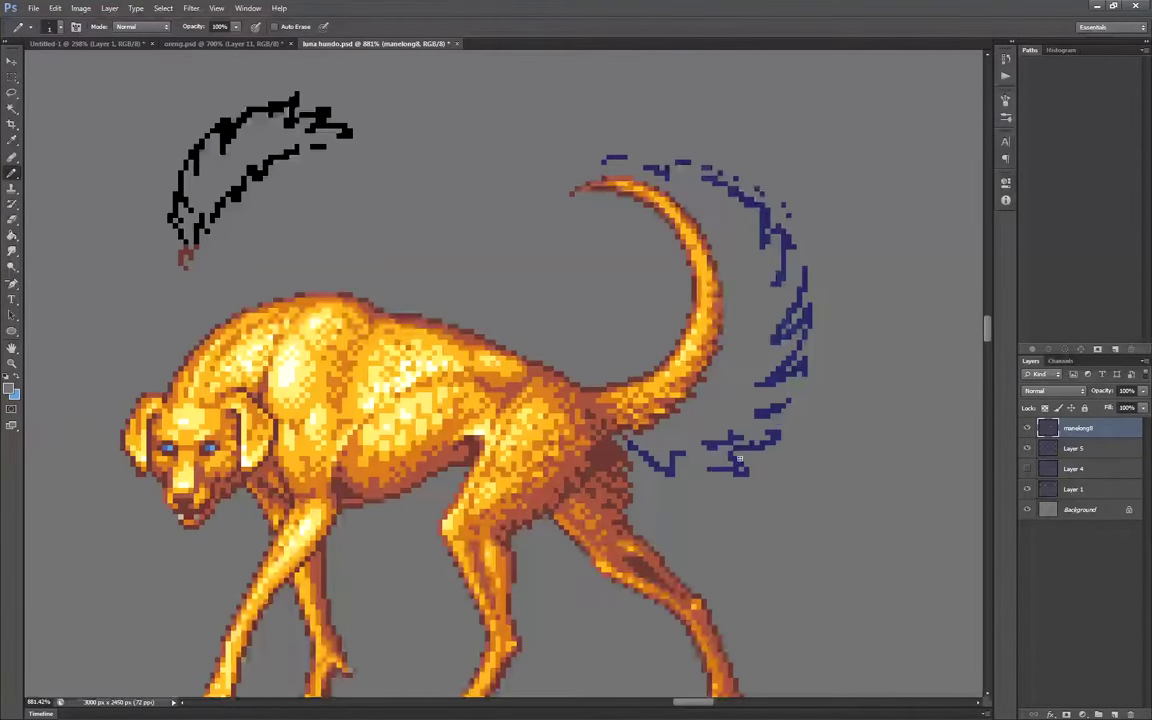
# Thicken the navy fur outline with more tufts along the plume's underside, outer edge and upper end
pyautogui.keyDown('alt'); pyautogui.click(765, 432); pyautogui.keyUp('alt')
pyautogui.moveTo(735, 440); pyautogui.dragTo(678, 432)
pyautogui.moveTo(788, 255); pyautogui.dragTo(781, 301)
pyautogui.moveTo(604, 162); pyautogui.dragTo(661, 176)
pyautogui.moveTo(804, 268); pyautogui.dragTo(797, 237)
pyautogui.scroll(-2, 660, 325)
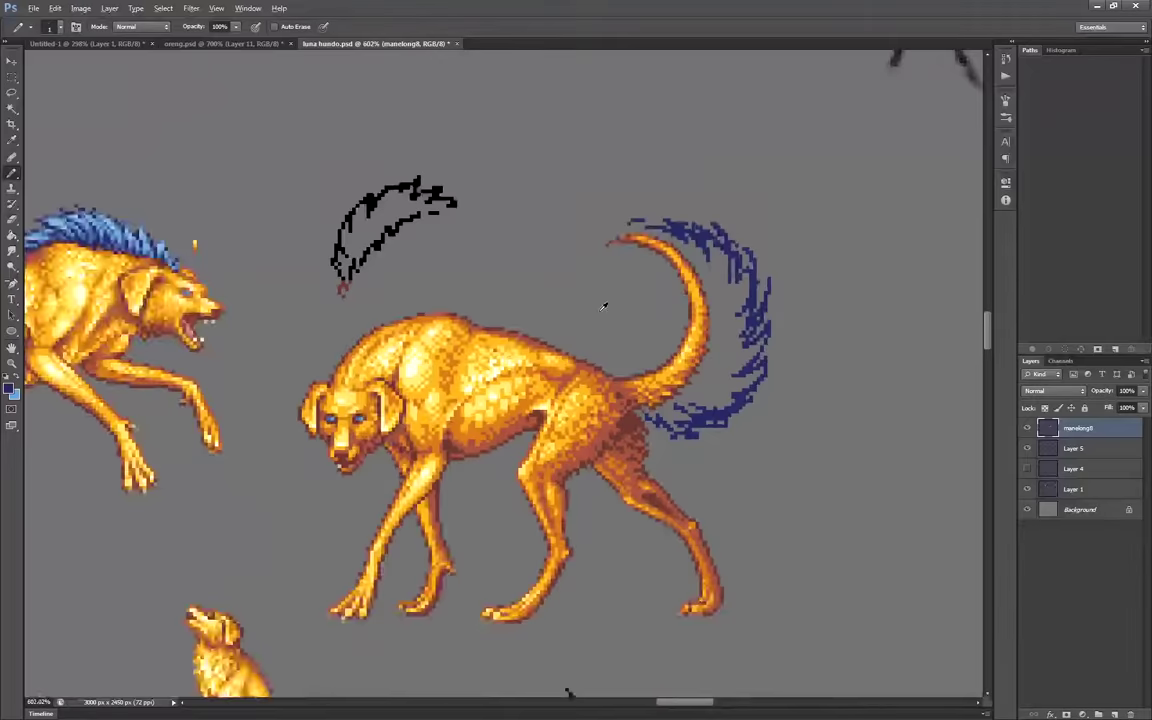
# Close the fur outline from the tail's tip to its base and fill the plume with navy
pyautogui.scroll(3, 740, 256)
pyautogui.moveTo(563, 180); pyautogui.dragTo(512, 206)
pyautogui.moveTo(595, 192)
pyautogui.mouseDown()
pyautogui.moveTo(659, 211)
pyautogui.moveTo(700, 290)
pyautogui.moveTo(680, 215)
pyautogui.moveTo(770, 370)
pyautogui.moveTo(772, 467)
pyautogui.moveTo(658, 568)
pyautogui.mouseUp()
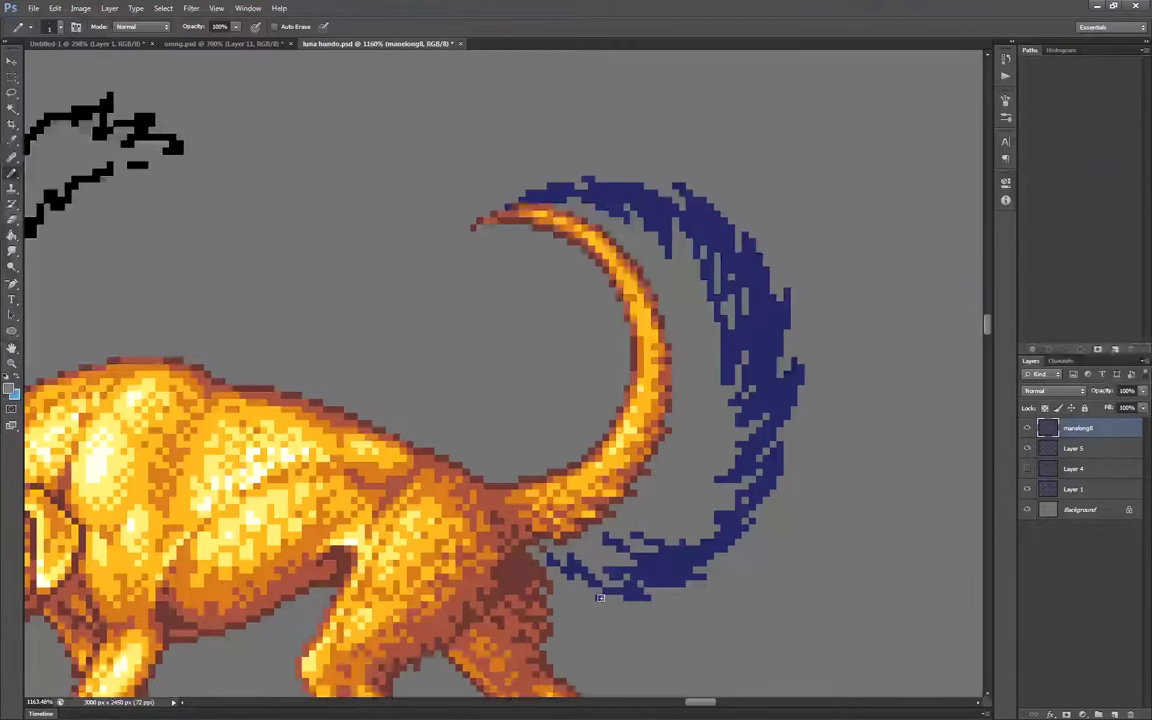
pyautogui.click(11, 236)
pyautogui.click(690, 400)
# Draw mid-blue fur strands across the middle of the plume's outer half
pyautogui.click(11, 173)
pyautogui.moveTo(717, 265)
pyautogui.mouseDown()
pyautogui.moveTo(738, 318)
pyautogui.moveTo(735, 365)
pyautogui.mouseUp()
pyautogui.scroll(-4, 803, 444)
pyautogui.scroll(4, 830, 463)
pyautogui.moveTo(788, 380); pyautogui.dragTo(738, 440)
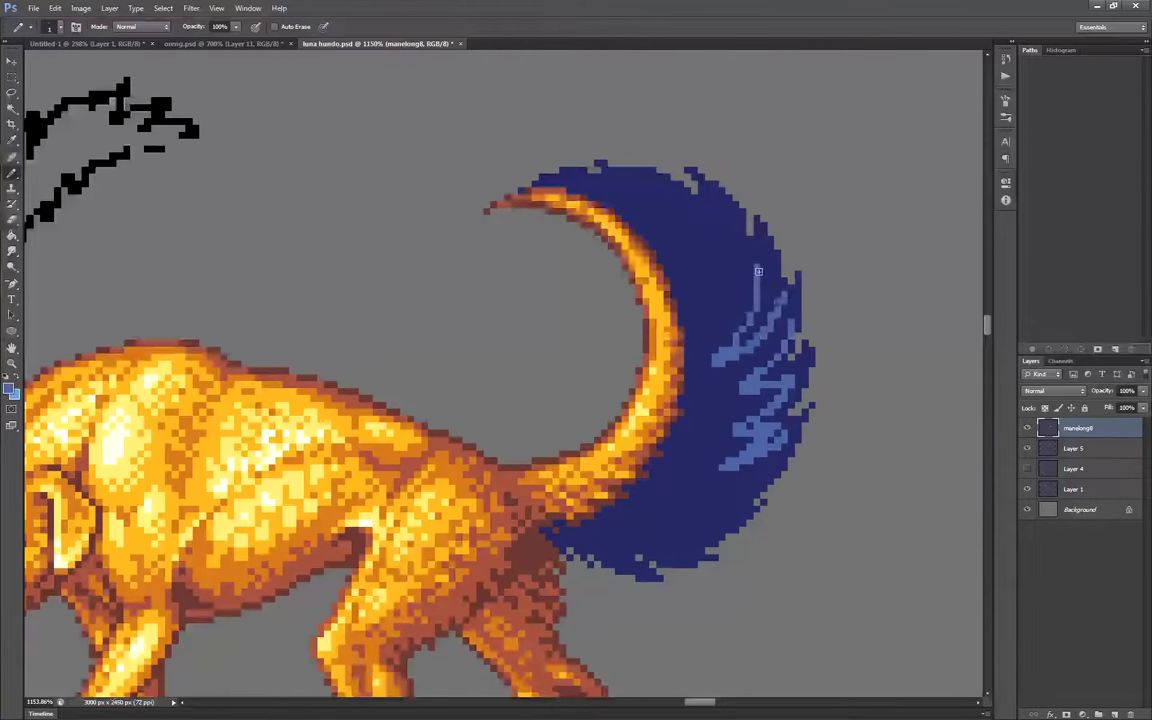
# Extend the mid-blue strands over the plume's upper curve and down towards the tail's base
pyautogui.moveTo(750, 240); pyautogui.dragTo(715, 325)
pyautogui.moveTo(645, 182); pyautogui.dragTo(700, 290)
pyautogui.moveTo(735, 395); pyautogui.dragTo(665, 500)
pyautogui.moveTo(572, 176); pyautogui.dragTo(632, 208)
pyautogui.moveTo(764, 238); pyautogui.dragTo(740, 290)
pyautogui.scroll(-3, 784, 316)
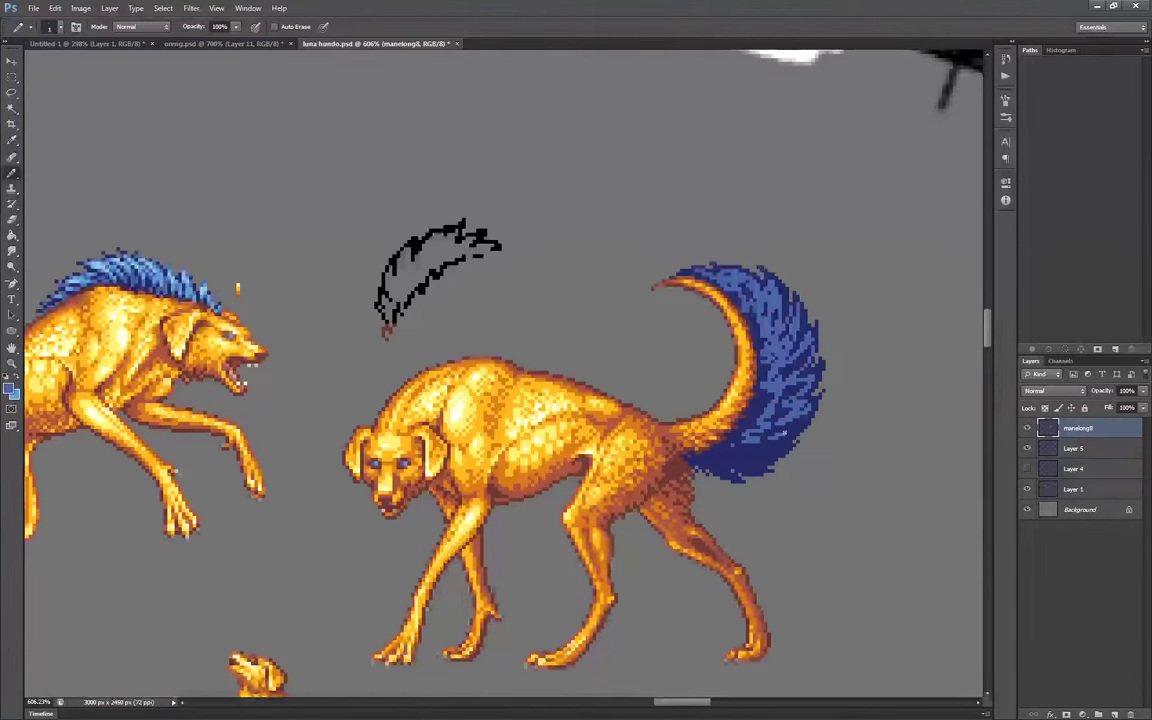
pyautogui.scroll(-2, 832, 345)
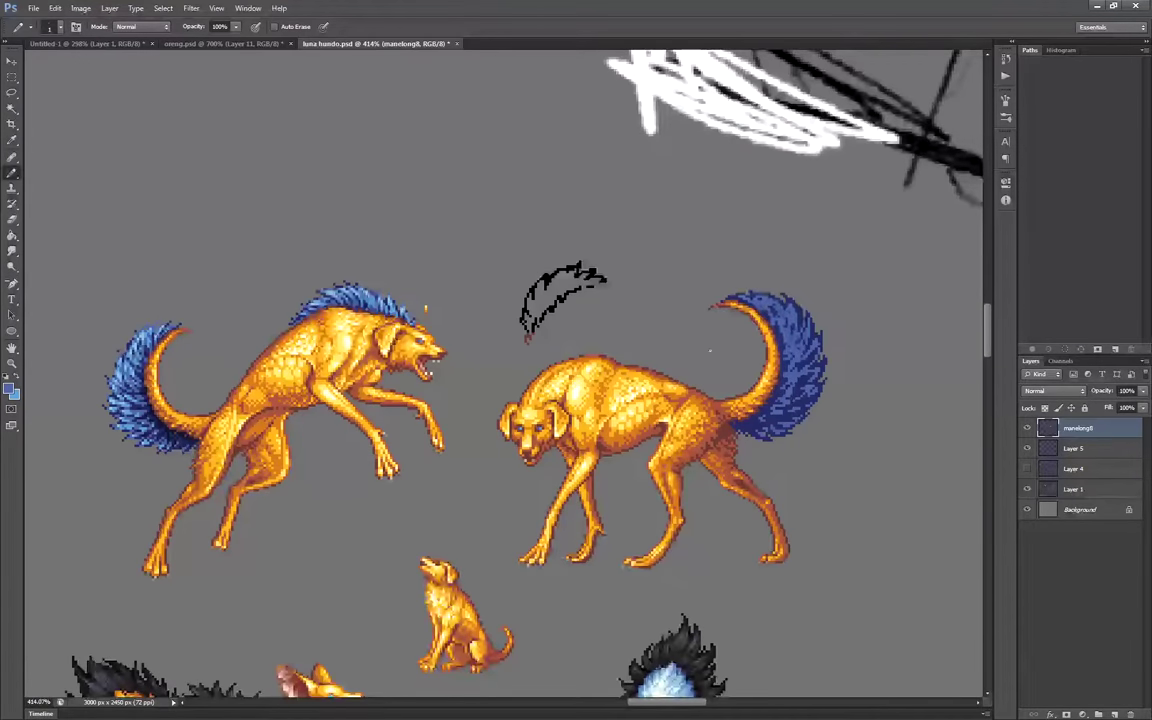
# Sample light blue from the leaping hound's mane and paint light strands through the plume's middle and upper curve
pyautogui.press('m')
pyautogui.press('b')
pyautogui.scroll(2, 823, 376)
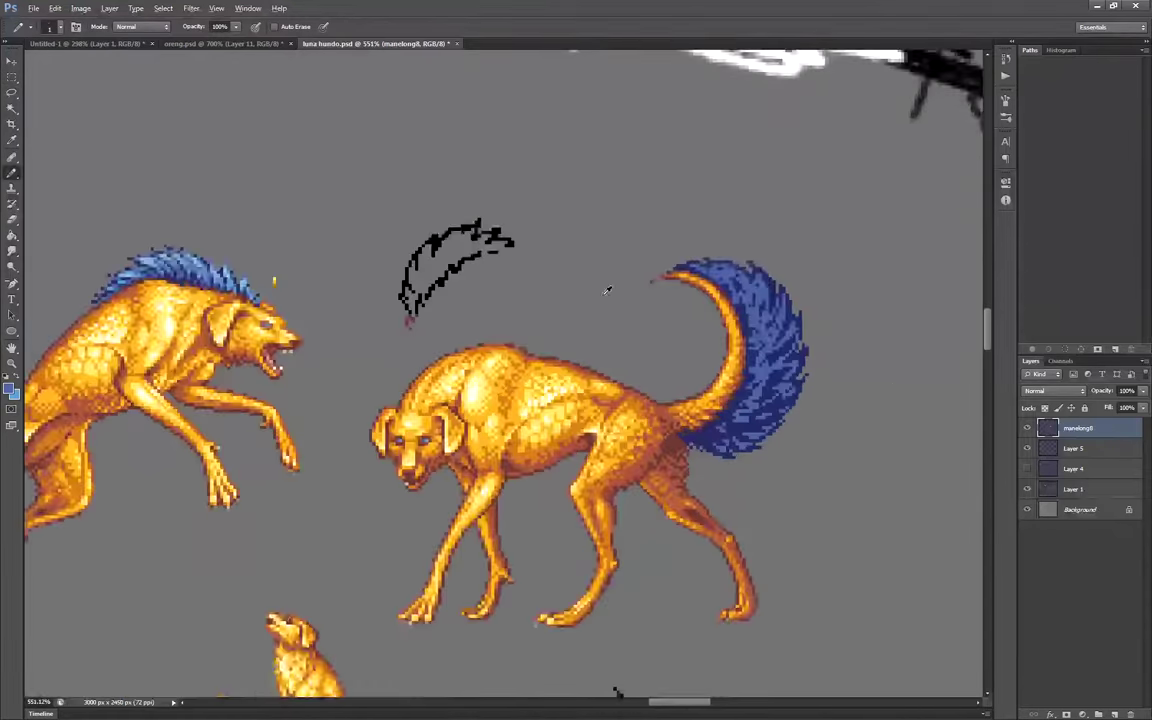
pyautogui.keyDown('alt'); pyautogui.click(193, 290); pyautogui.keyUp('alt')
pyautogui.scroll(-2, 900, 372)
pyautogui.scroll(7, 887, 368)
pyautogui.moveTo(705, 400)
pyautogui.mouseDown()
pyautogui.moveTo(682, 429)
pyautogui.moveTo(680, 464)
pyautogui.mouseUp()
pyautogui.moveTo(705, 336); pyautogui.dragTo(690, 380)
pyautogui.moveTo(758, 311)
pyautogui.mouseDown()
pyautogui.moveTo(798, 306)
pyautogui.moveTo(714, 178)
pyautogui.moveTo(676, 156)
pyautogui.moveTo(696, 198)
pyautogui.moveTo(632, 127)
pyautogui.moveTo(583, 114)
pyautogui.moveTo(626, 120)
pyautogui.moveTo(533, 116)
pyautogui.moveTo(681, 221)
pyautogui.moveTo(744, 292)
pyautogui.moveTo(667, 253)
pyautogui.mouseUp()
# Refine the strands in the plume's middle and along its lower edge with mid-blue and light blue pixels
pyautogui.keyDown('alt'); pyautogui.click(684, 222); pyautogui.keyUp('alt')
pyautogui.moveTo(695, 370)
pyautogui.mouseDown()
pyautogui.moveTo(707, 350)
pyautogui.moveTo(744, 366)
pyautogui.mouseUp()
pyautogui.moveTo(792, 367); pyautogui.dragTo(813, 358)
pyautogui.moveTo(664, 512); pyautogui.dragTo(654, 521)
pyautogui.keyDown('alt'); pyautogui.click(640, 516); pyautogui.keyUp('alt')
pyautogui.moveTo(626, 541); pyautogui.dragTo(642, 550)
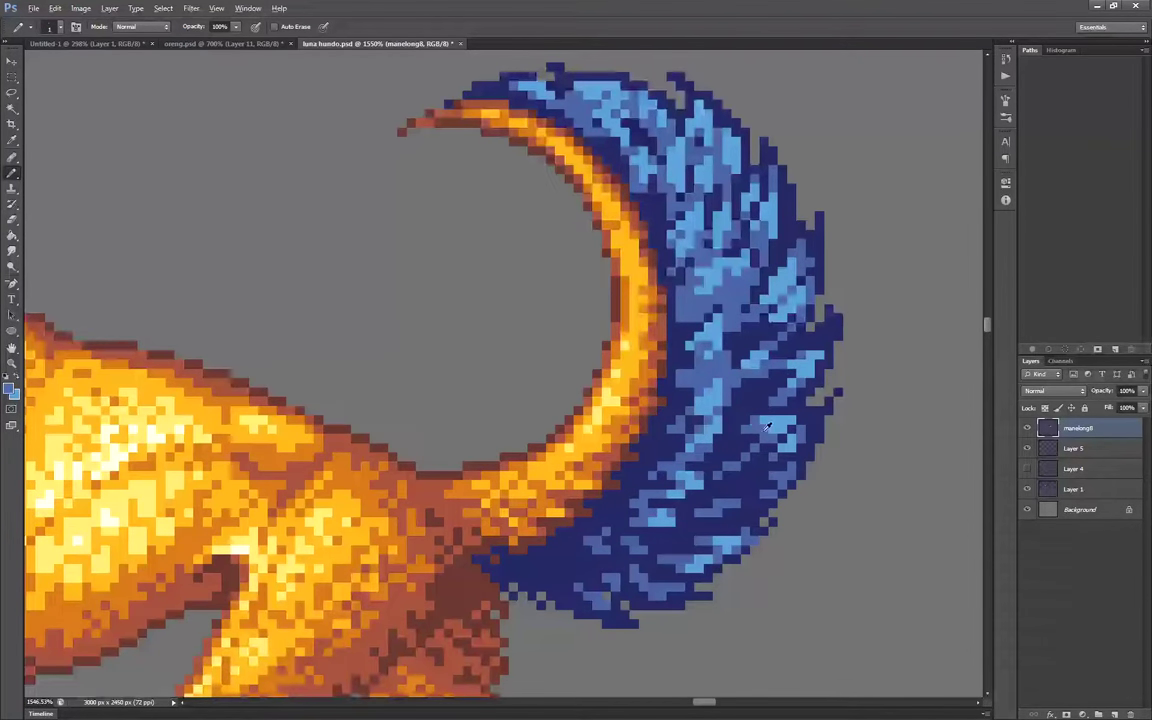
# Separate the plume's fur clumps with navy pixels and sharpen the tufts along its upper edge
pyautogui.scroll(-5, 720, 383)
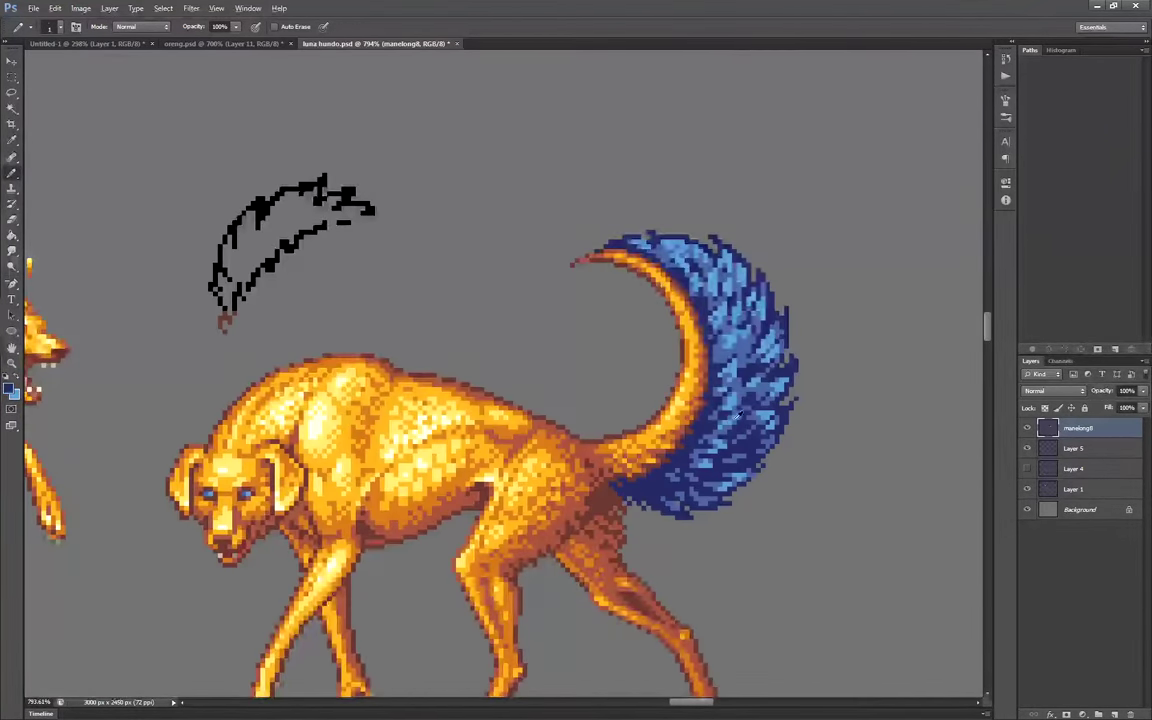
pyautogui.scroll(2, 738, 415)
pyautogui.scroll(-3, 745, 416)
pyautogui.scroll(5, 757, 418)
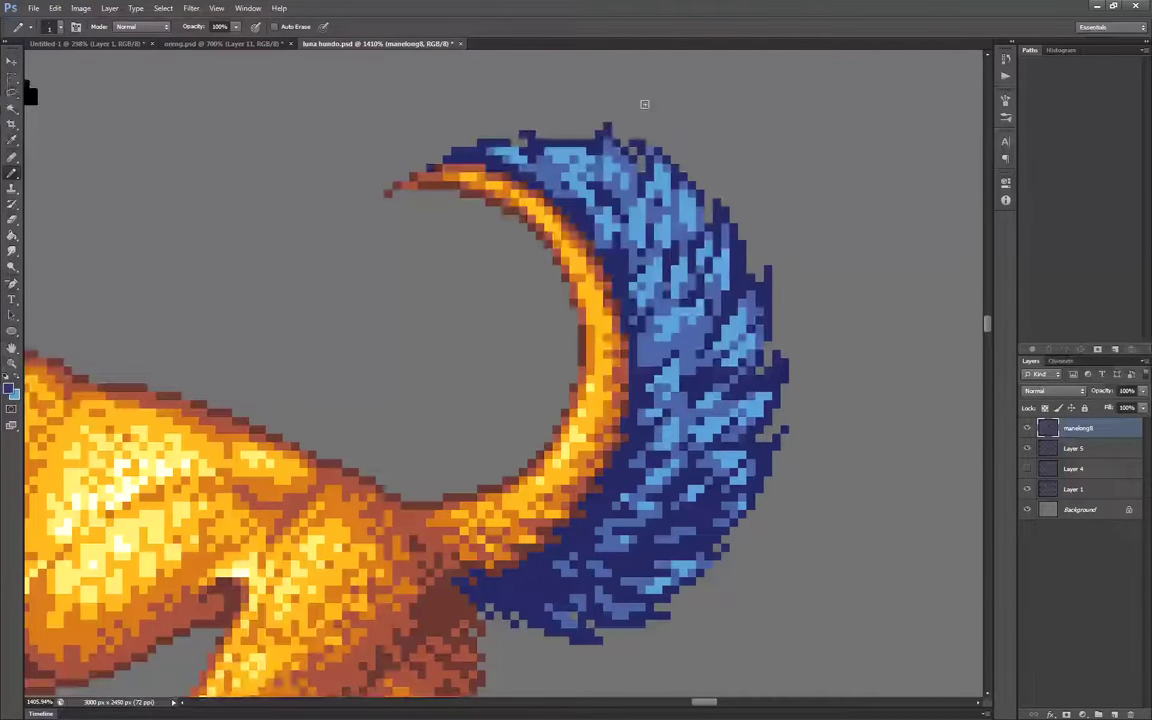
# Extend the fur tuft above the tail's tip outward in navy and fill it with mid-blue and light blue
pyautogui.moveTo(575, 136); pyautogui.dragTo(546, 126)
pyautogui.keyDown('alt'); pyautogui.click(548, 164); pyautogui.keyUp('alt')
pyautogui.moveTo(537, 128); pyautogui.dragTo(565, 143)
pyautogui.keyDown('alt'); pyautogui.click(560, 153); pyautogui.keyUp('alt')
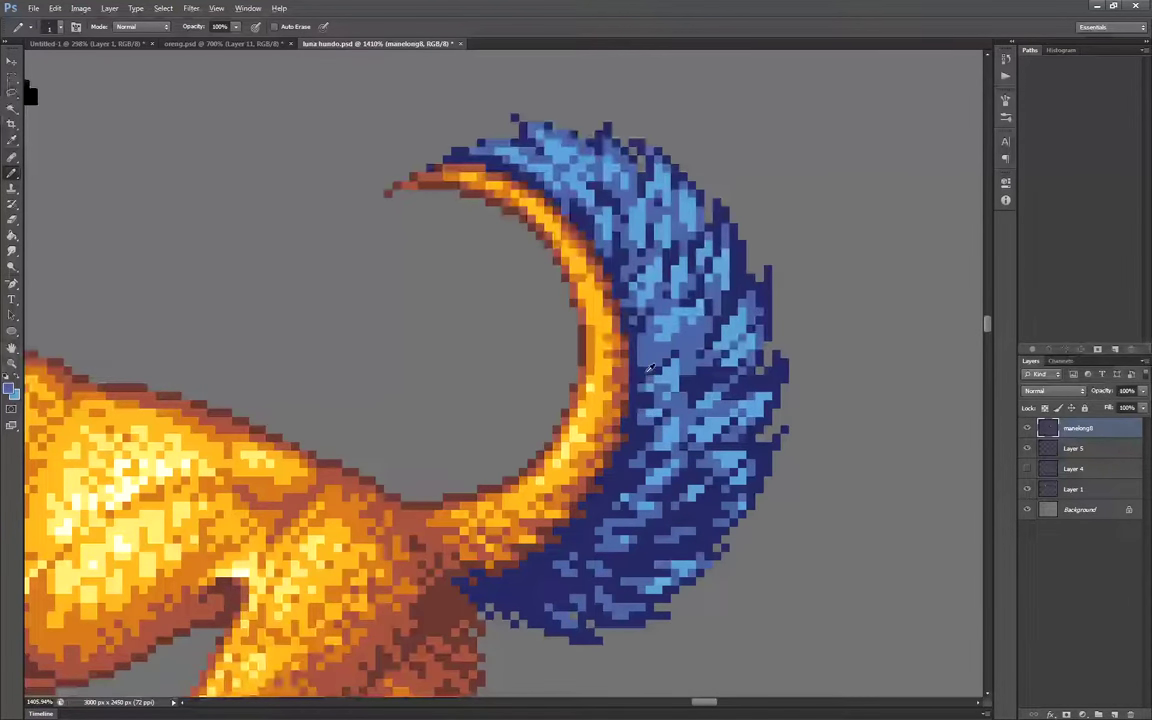
# Add pale blue highlights to the strands in the plume's upper curve and middle
pyautogui.scroll(-4, 666, 255)
pyautogui.scroll(4, 664, 262)
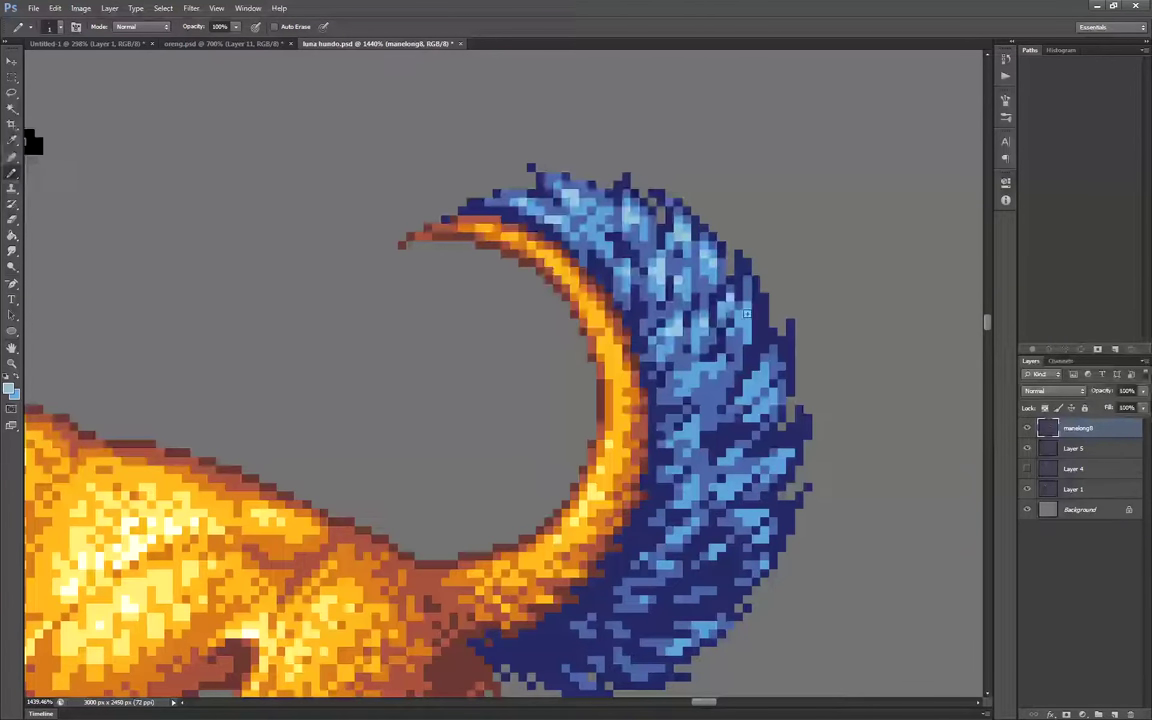
pyautogui.moveTo(695, 369); pyautogui.dragTo(687, 380)
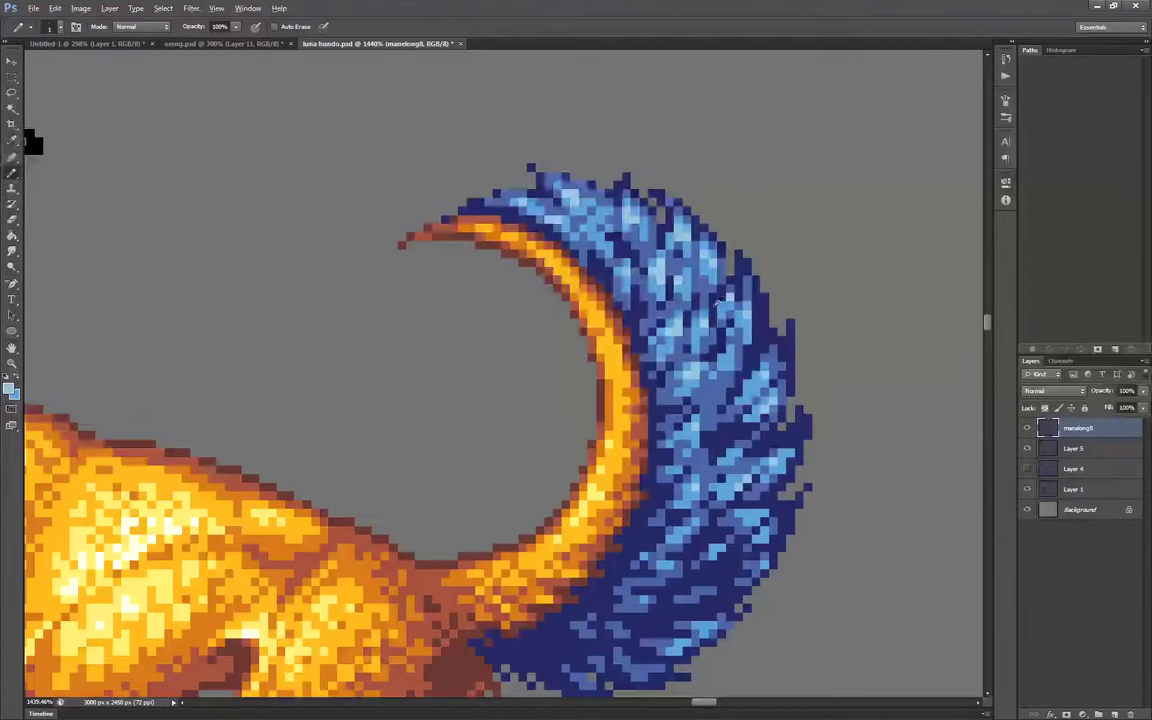
# Break up the navy rim along the plume's outer edge with mid-blue pixels
pyautogui.scroll(-2, 717, 300)
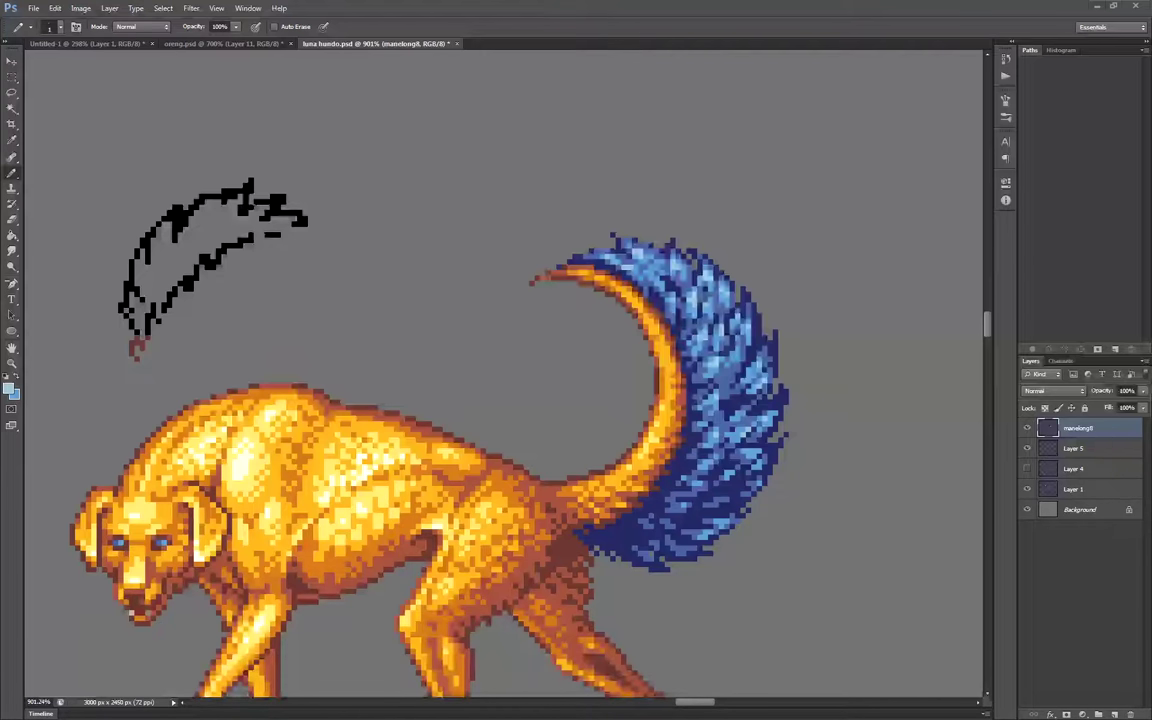
pyautogui.scroll(3, 766, 360)
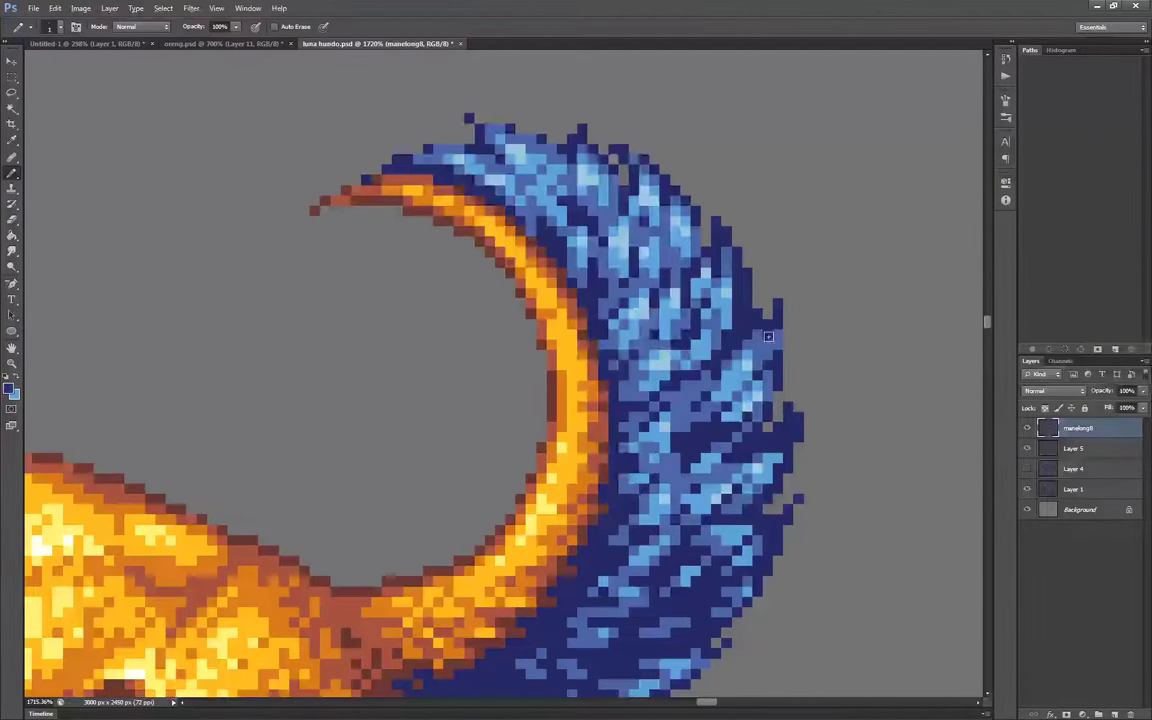
pyautogui.scroll(-1, 730, 267)
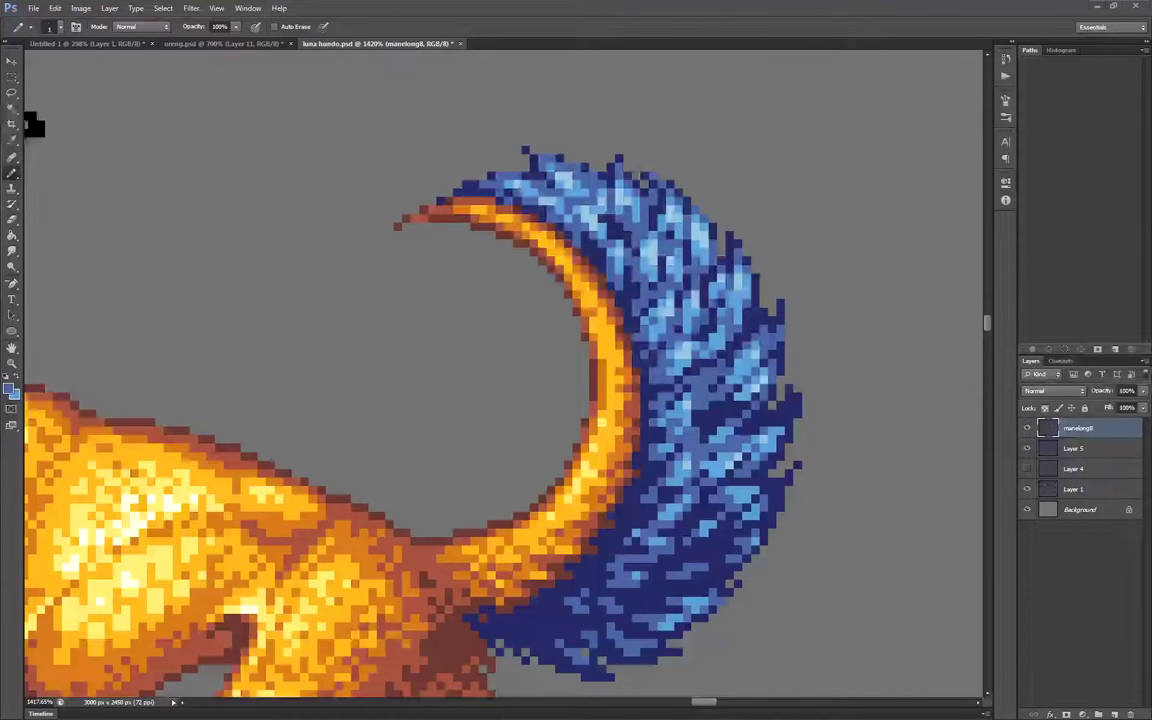
# Shade the plume's lower strands and lower outer rim with near-black navy pixels
pyautogui.scroll(-2, 669, 508)
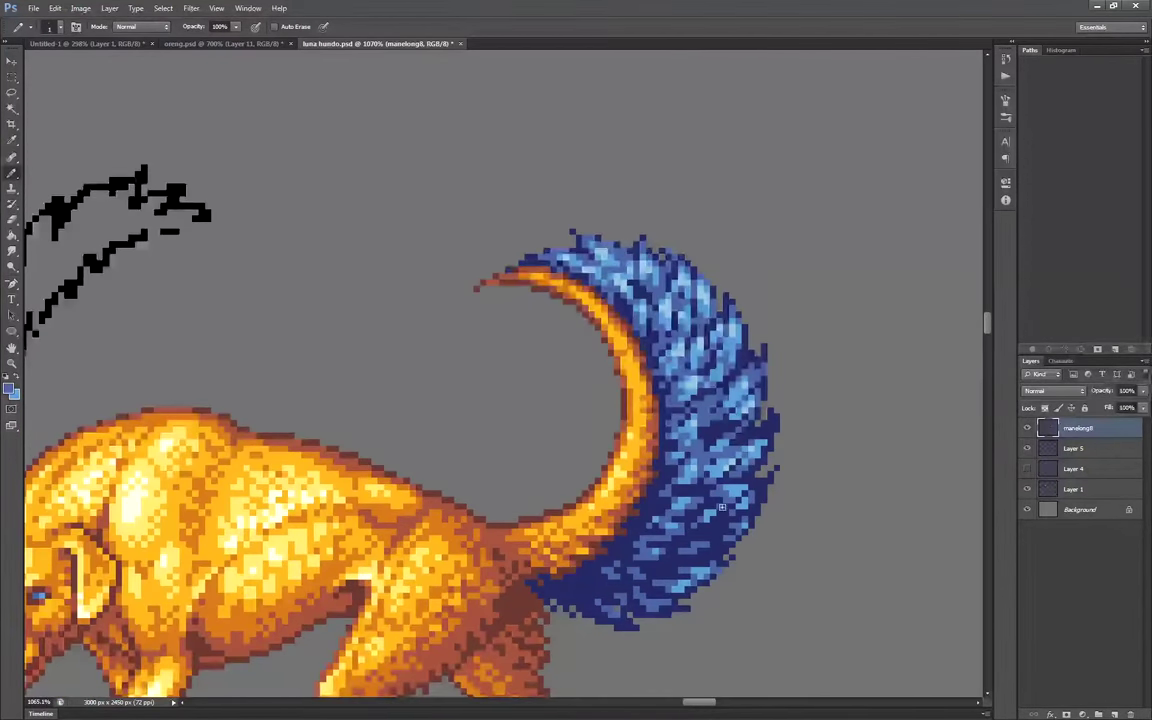
pyautogui.scroll(-1, 700, 450)
pyautogui.scroll(1, 720, 400)
pyautogui.keyDown('alt'); pyautogui.click(740, 373); pyautogui.keyUp('alt')
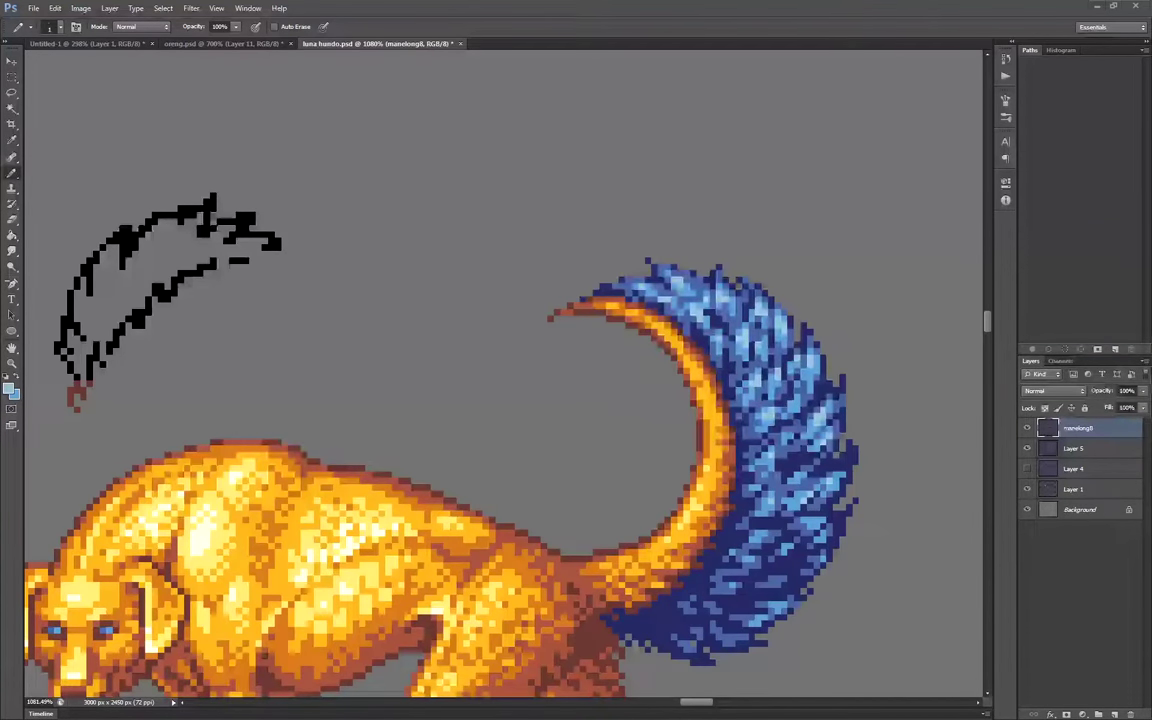
pyautogui.scroll(-3, 768, 363)
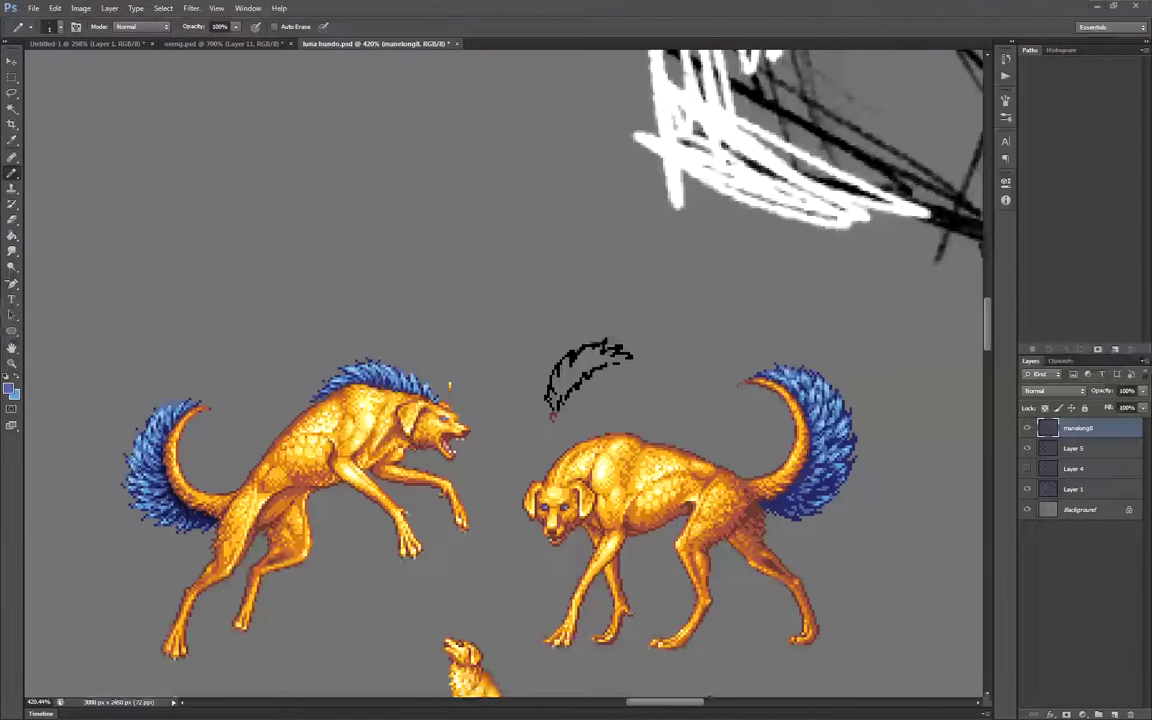
pyautogui.scroll(-1, 840, 410)
pyautogui.scroll(4, 840, 410)
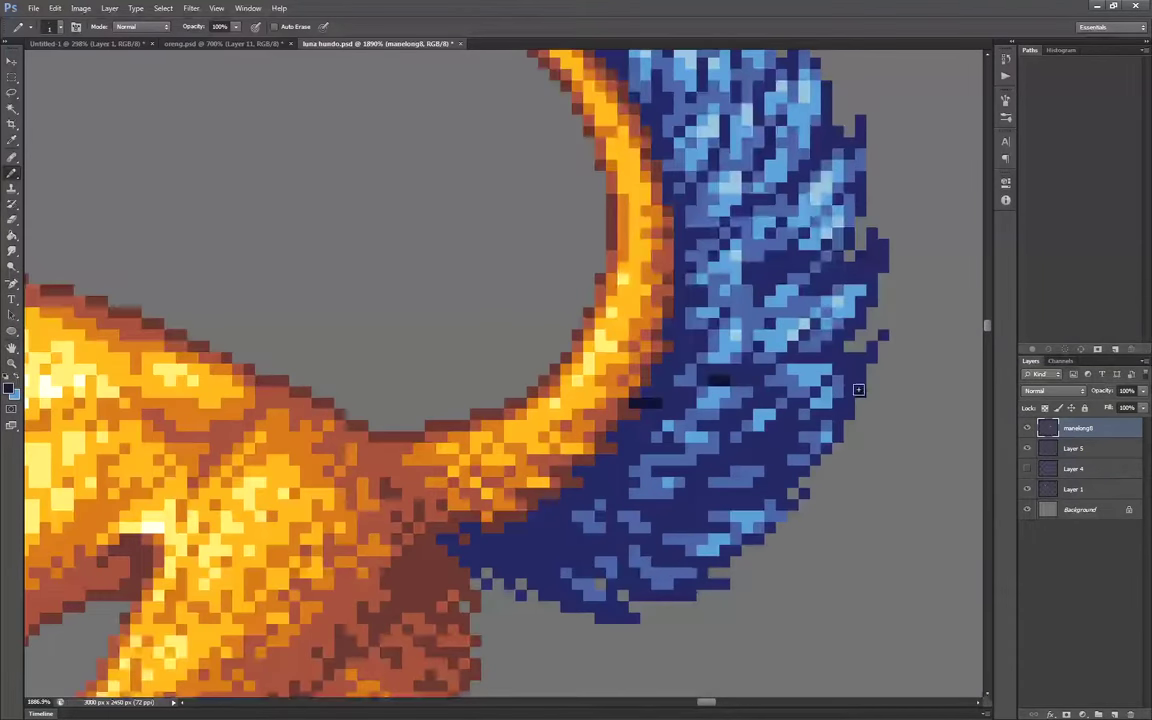
pyautogui.moveTo(756, 450); pyautogui.dragTo(715, 498)
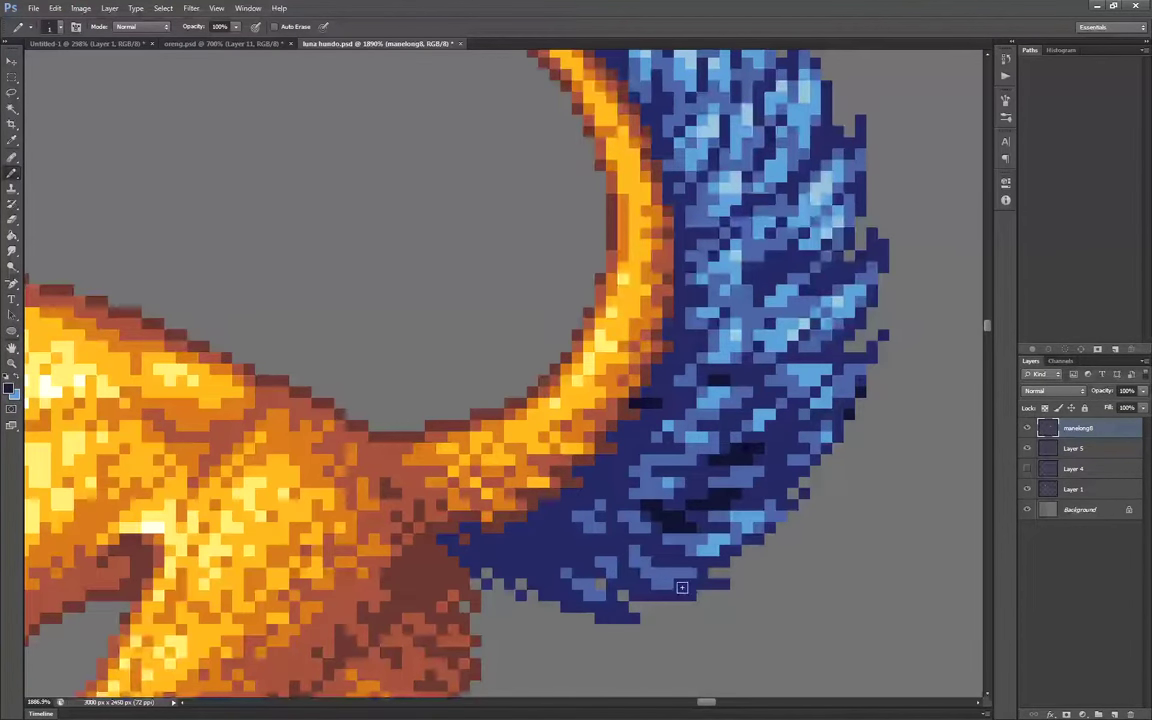
pyautogui.moveTo(682, 587)
pyautogui.mouseDown()
pyautogui.moveTo(646, 584)
pyautogui.moveTo(611, 617)
pyautogui.mouseUp()
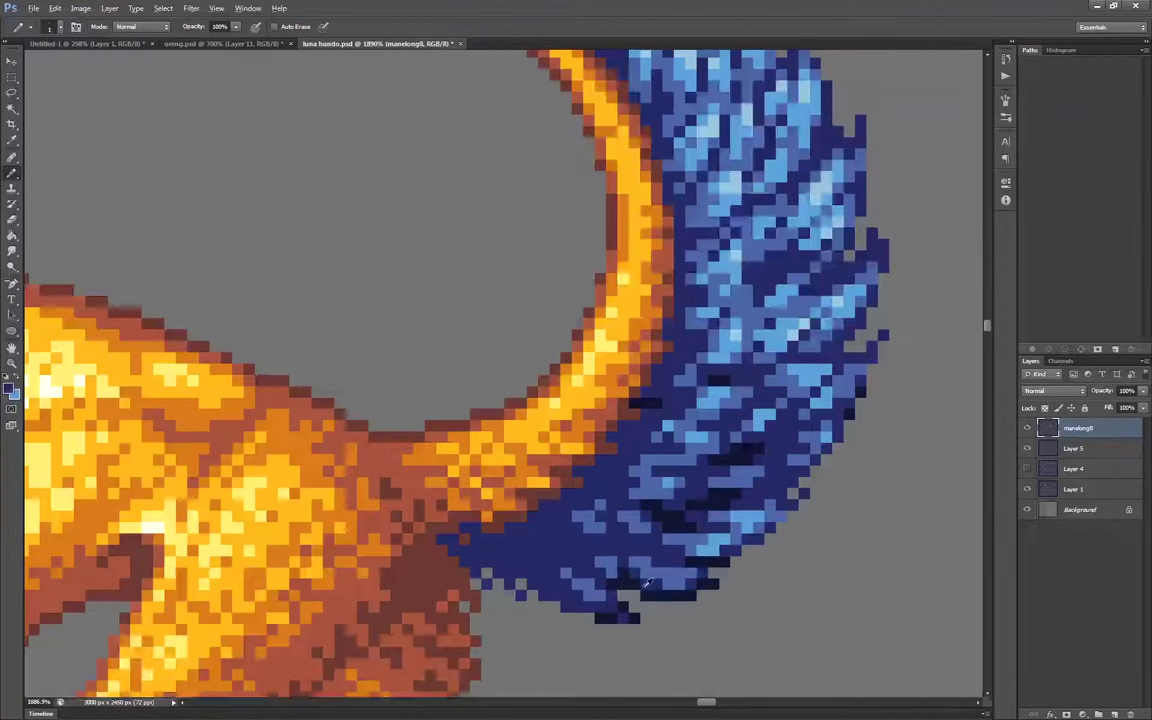
# Darken the gaps beside the tail's lower inner curve and around the plume's lower strands with near-black navy
pyautogui.keyDown('alt'); pyautogui.click(644, 586); pyautogui.keyUp('alt')
pyautogui.moveTo(536, 514); pyautogui.dragTo(588, 570)
pyautogui.moveTo(616, 545)
pyautogui.mouseDown()
pyautogui.moveTo(656, 562)
pyautogui.moveTo(640, 555)
pyautogui.mouseUp()
pyautogui.keyDown('alt'); pyautogui.click(647, 551); pyautogui.keyUp('alt')
pyautogui.moveTo(582, 508); pyautogui.dragTo(638, 450)
pyautogui.moveTo(616, 450)
pyautogui.mouseDown()
pyautogui.moveTo(646, 411)
pyautogui.moveTo(680, 375)
pyautogui.mouseUp()
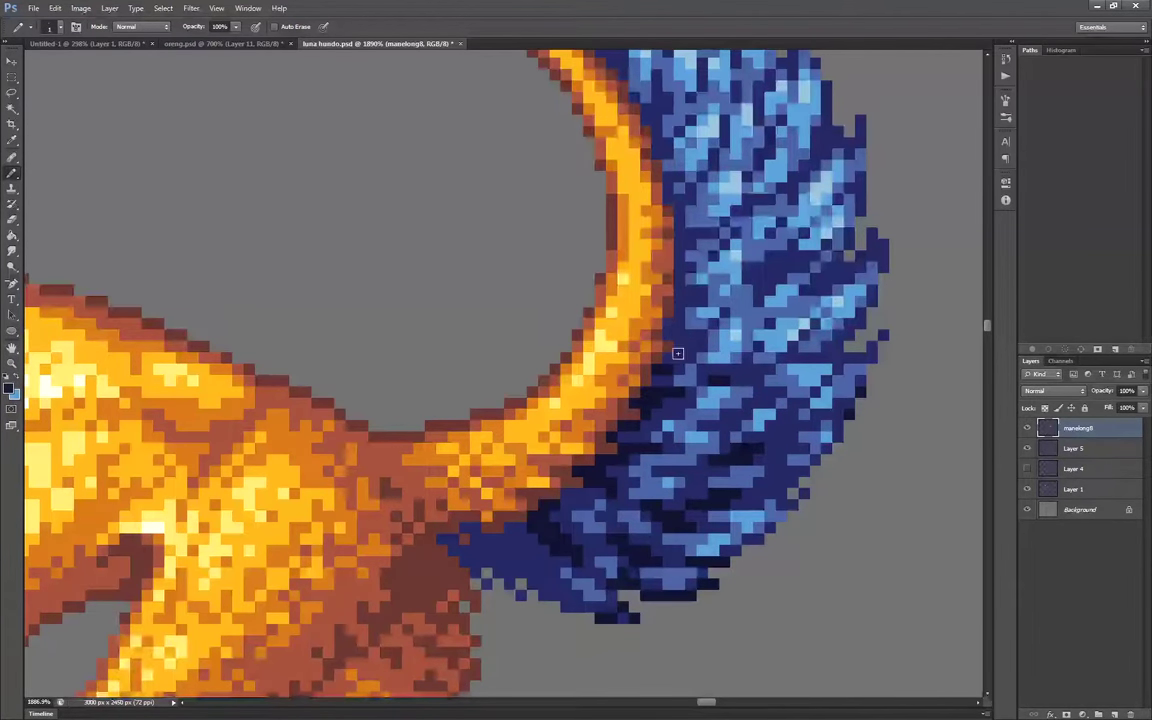
# Fill the plume's root below the tail with near-black navy and darken spots along its inner and outer edges
pyautogui.scroll(-3, 686, 400)
pyautogui.scroll(2, 667, 254)
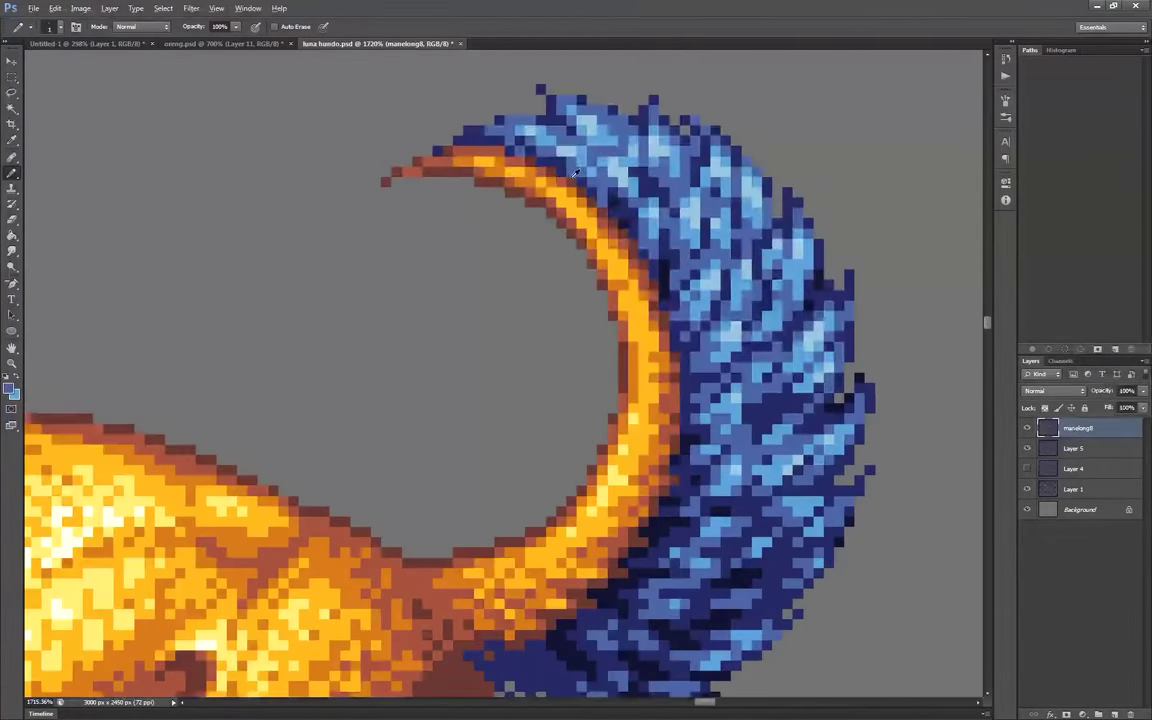
pyautogui.scroll(-5, 575, 172)
pyautogui.scroll(5, 504, 527)
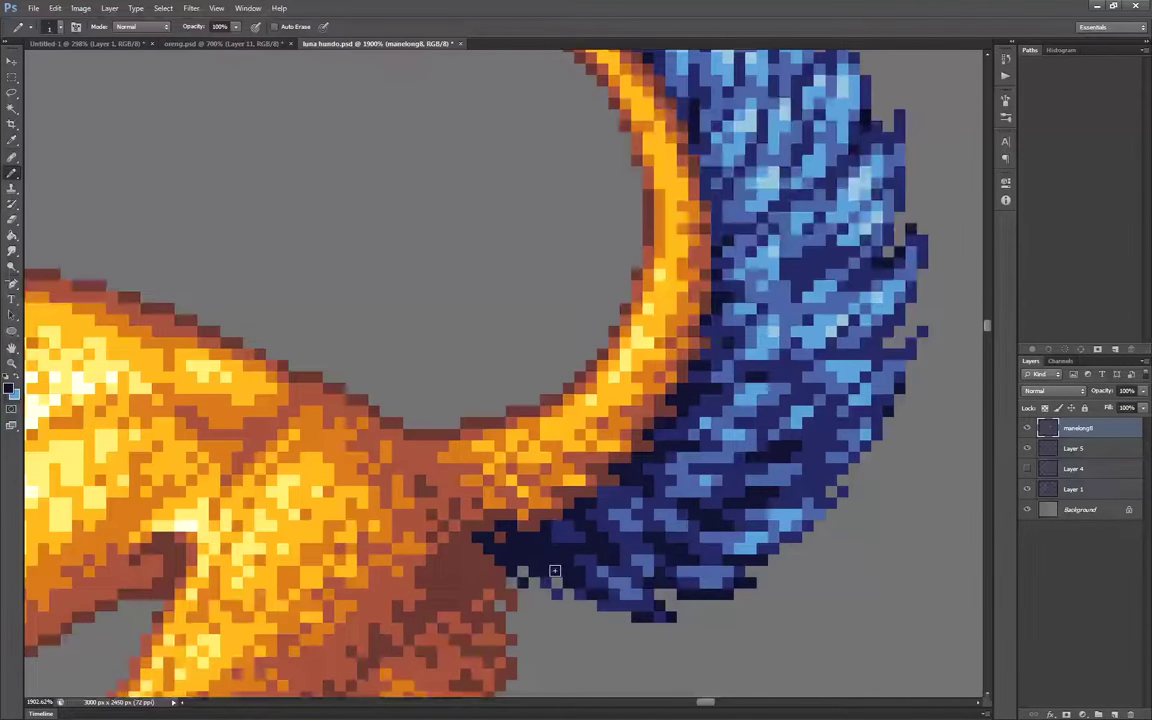
pyautogui.scroll(-5, 554, 571)
pyautogui.scroll(4, 878, 496)
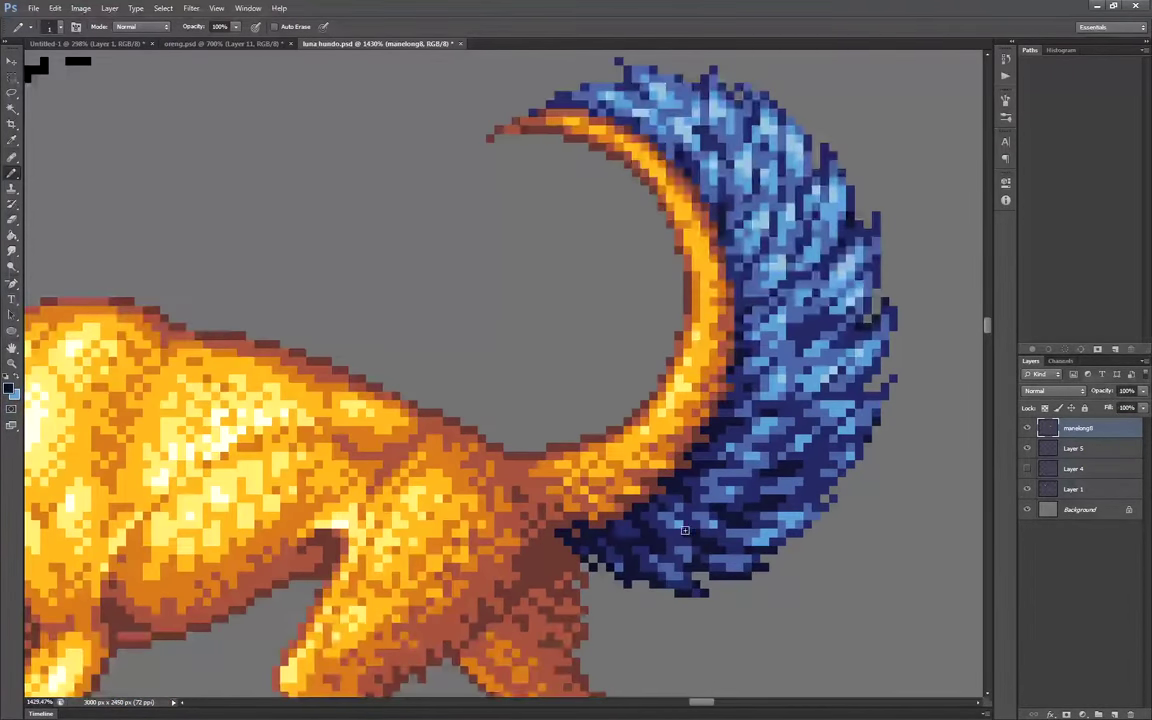
pyautogui.scroll(-4, 663, 541)
pyautogui.scroll(4, 693, 522)
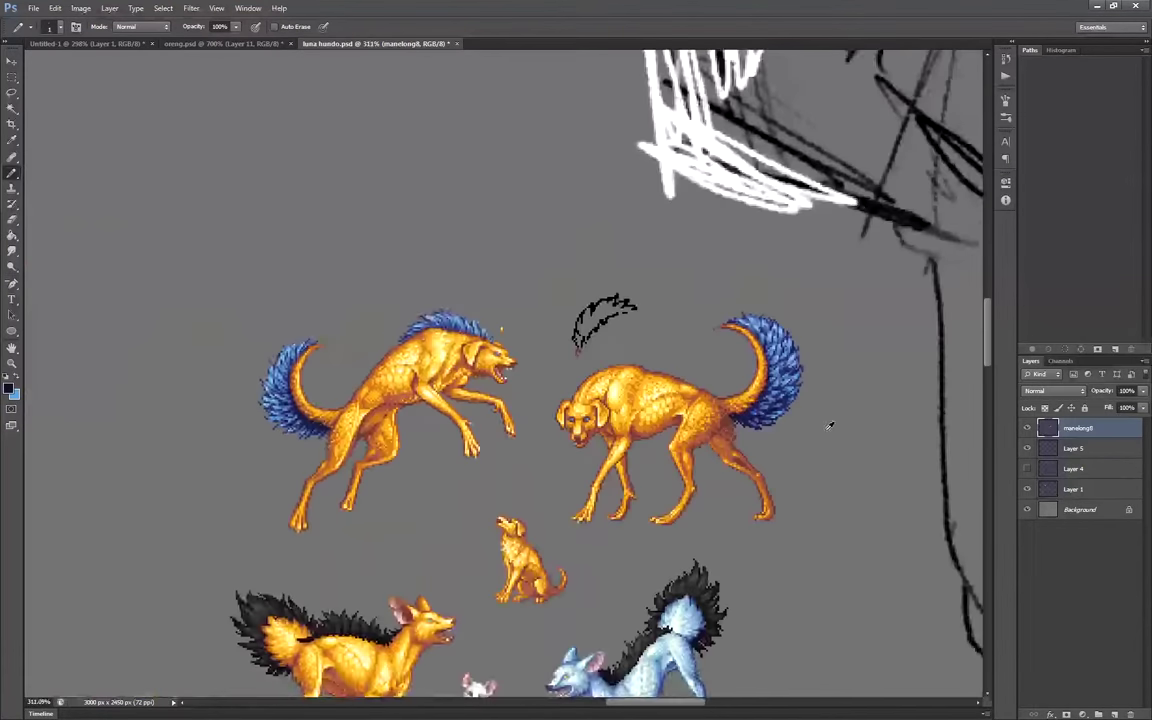
# Place the mane sketch on the walking hound's neck in navy and draw its lower edge along the back
pyautogui.scroll(3, 828, 419)
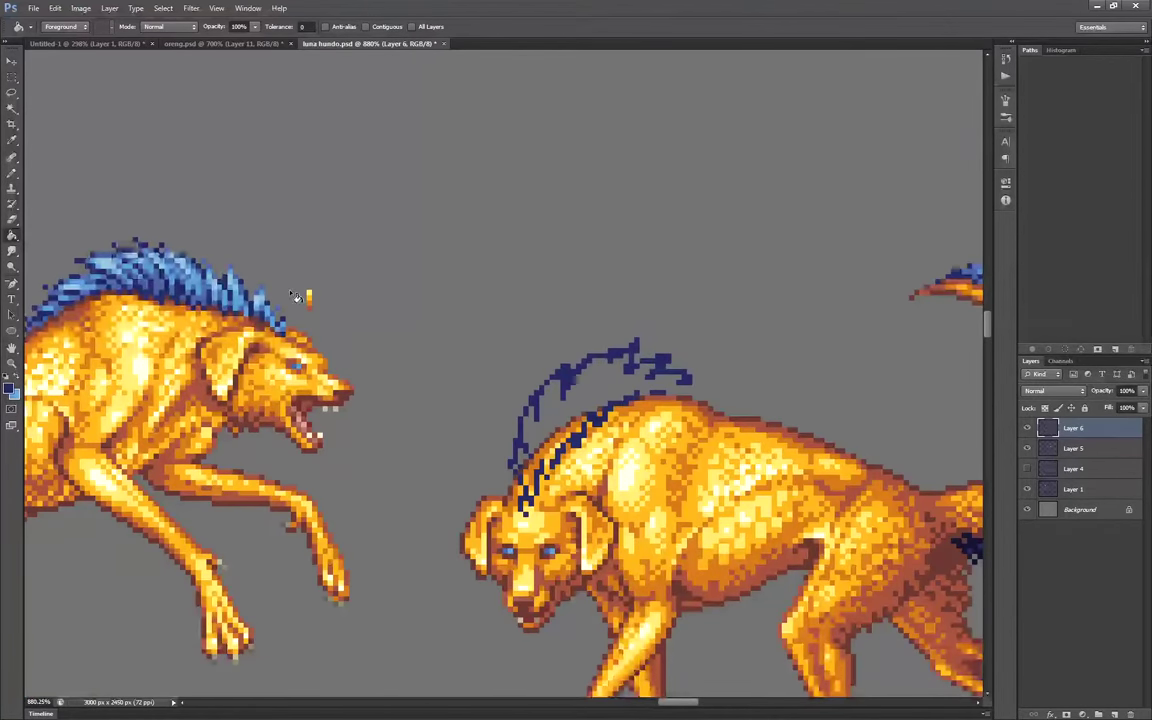
pyautogui.scroll(3, 545, 480)
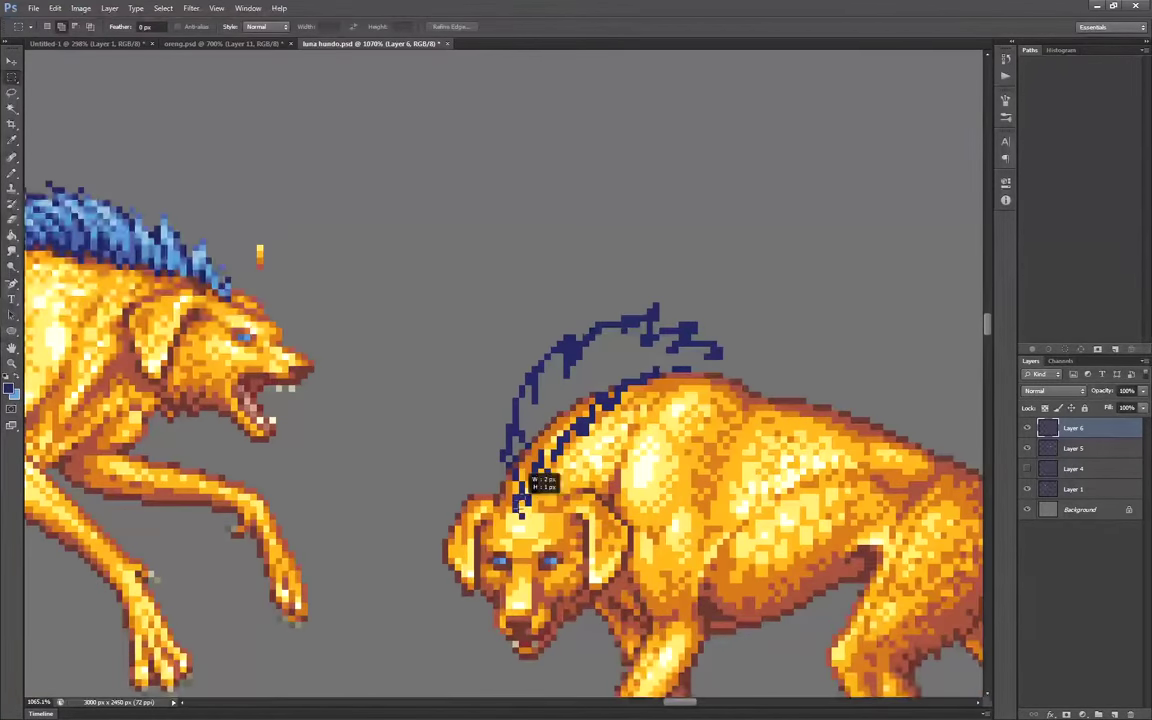
pyautogui.press('b')
pyautogui.moveTo(742, 362)
pyautogui.mouseDown()
pyautogui.moveTo(581, 414)
pyautogui.moveTo(532, 507)
pyautogui.mouseUp()
pyautogui.press('e')
pyautogui.moveTo(602, 416); pyautogui.dragTo(583, 438)
pyautogui.press('b')
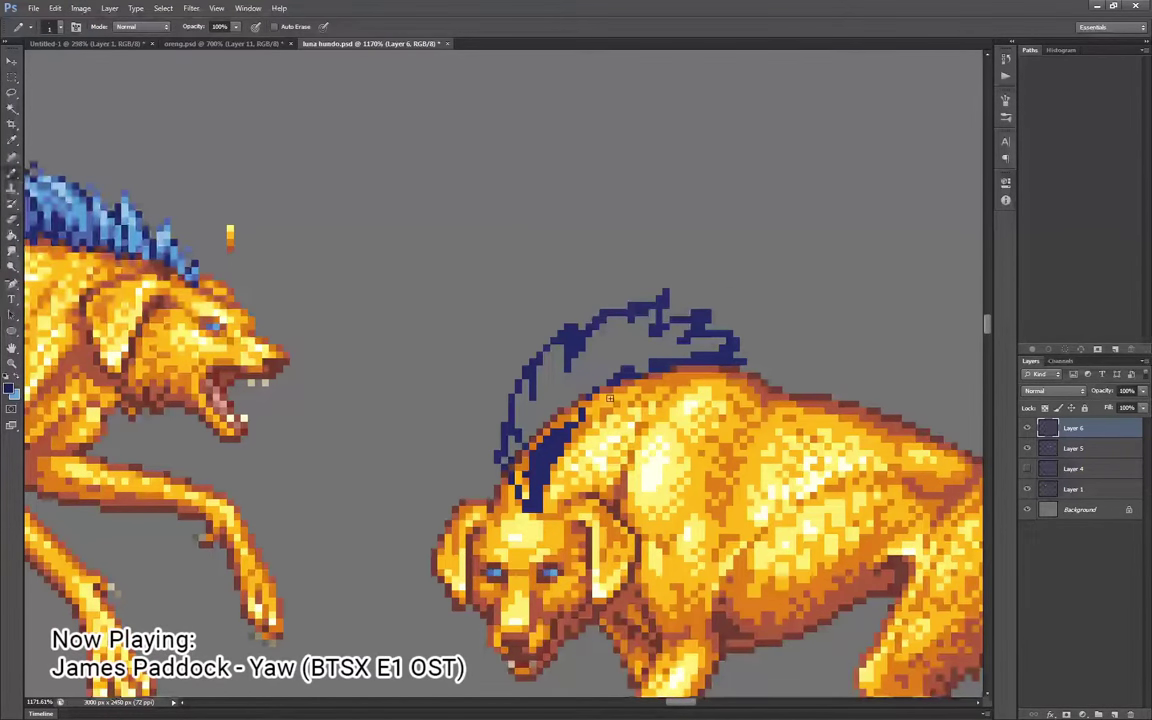
# Clean up the mane's lower contour along the neck and fill the whole mane shape with solid navy
pyautogui.scroll(3, 604, 497)
pyautogui.press('e')
pyautogui.moveTo(529, 499)
pyautogui.mouseDown()
pyautogui.moveTo(513, 512)
pyautogui.moveTo(505, 410)
pyautogui.moveTo(580, 315)
pyautogui.moveTo(670, 295)
pyautogui.mouseUp()
pyautogui.press('b')
pyautogui.click(679, 298)
pyautogui.click(529, 326)
pyautogui.scroll(-3, 694, 401)
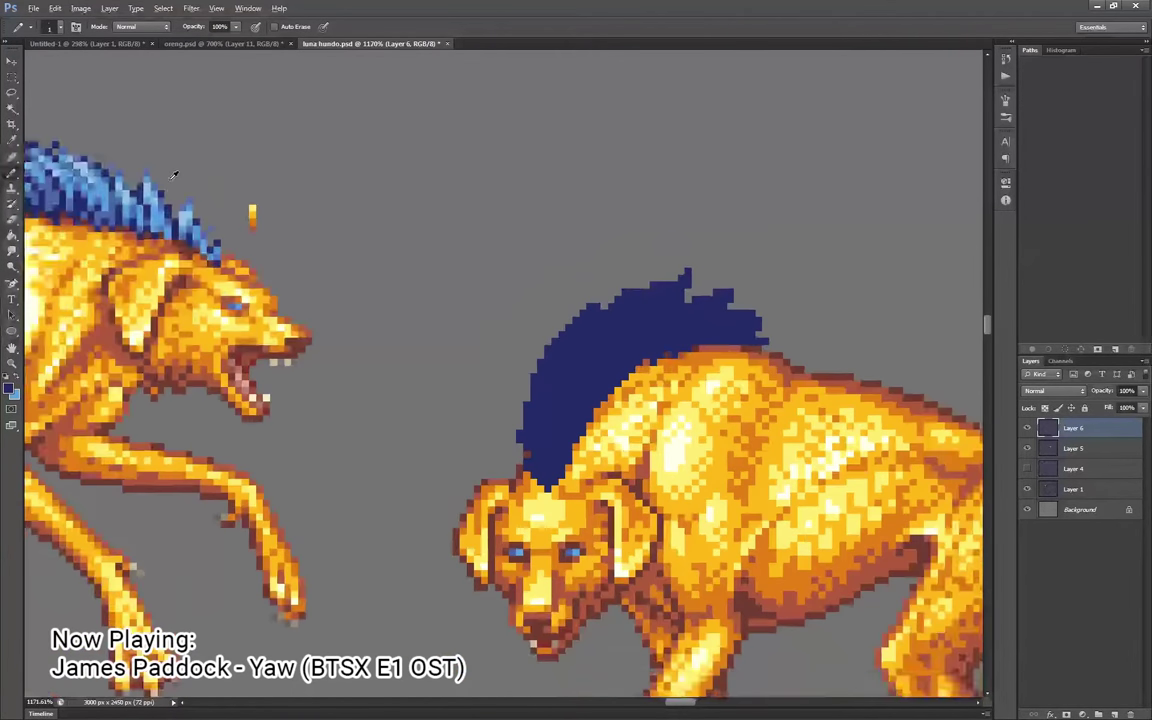
# Paint mid-blue fur strands through the mane from the head to the shoulders
pyautogui.keyDown('alt'); pyautogui.click(173, 175); pyautogui.keyUp('alt')
pyautogui.scroll(3, 571, 421)
pyautogui.moveTo(532, 486); pyautogui.dragTo(600, 296)
pyautogui.moveTo(605, 380)
pyautogui.mouseDown()
pyautogui.moveTo(722, 258)
pyautogui.moveTo(676, 256)
pyautogui.mouseUp()
pyautogui.keyDown('alt'); pyautogui.click(725, 240); pyautogui.keyUp('alt')
pyautogui.moveTo(758, 253); pyautogui.dragTo(720, 266)
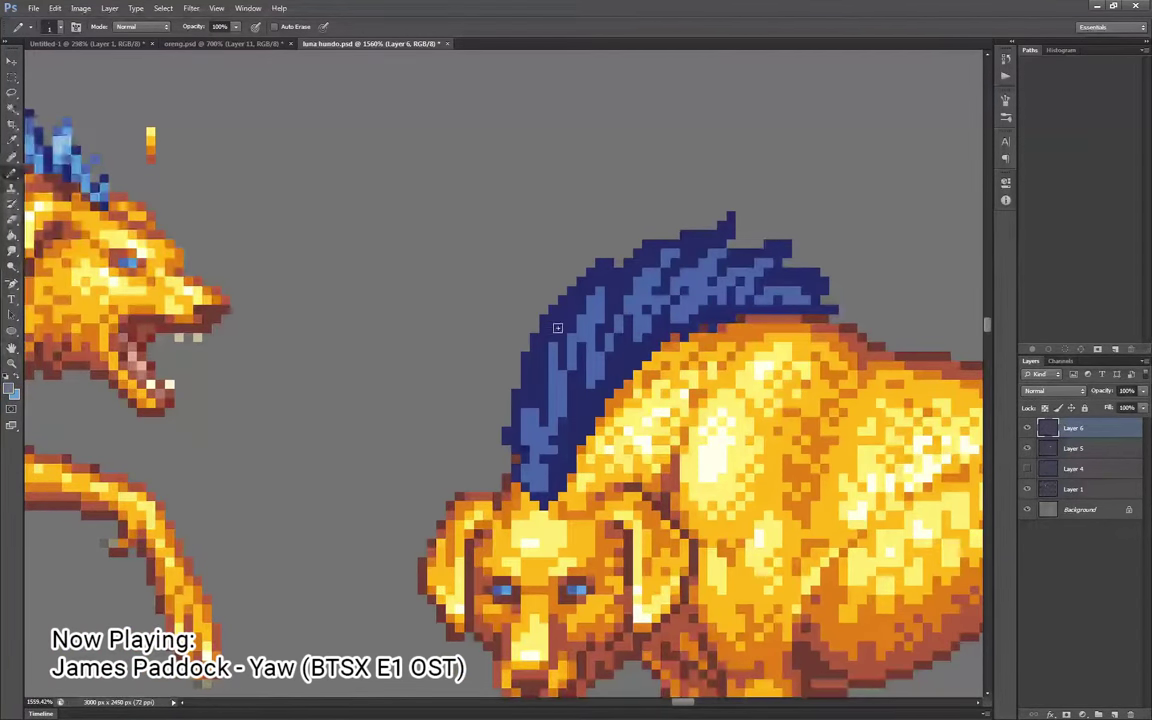
# Extend the mid-blue strands towards the mane's outer edge and carve separate pointed tufts into its front half
pyautogui.moveTo(562, 348); pyautogui.dragTo(598, 264)
pyautogui.moveTo(620, 264); pyautogui.dragTo(648, 243)
pyautogui.moveTo(534, 366); pyautogui.dragTo(550, 322)
pyautogui.keyDown('alt'); pyautogui.click(538, 401); pyautogui.keyUp('alt')
pyautogui.moveTo(578, 404)
pyautogui.mouseDown()
pyautogui.moveTo(567, 446)
pyautogui.moveTo(524, 406)
pyautogui.mouseUp()
pyautogui.moveTo(524, 386); pyautogui.dragTo(518, 424)
pyautogui.keyDown('alt'); pyautogui.click(530, 400); pyautogui.keyUp('alt')
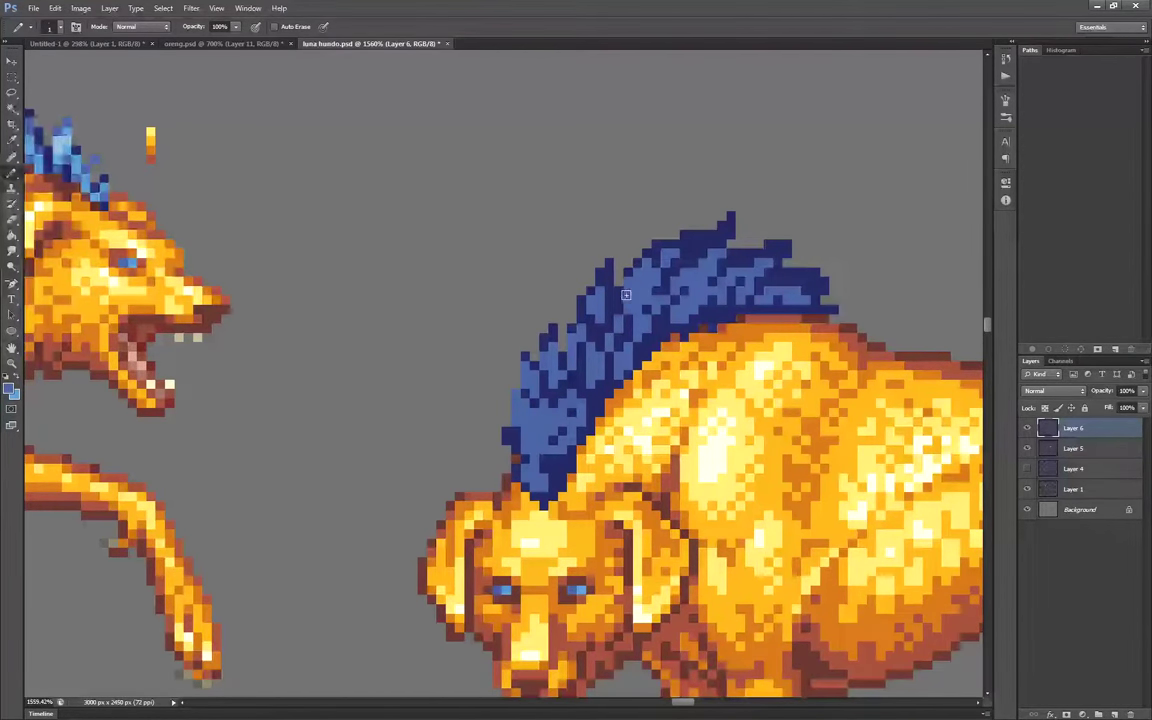
# Refine the tufts at the mane's rear end over the shoulders with navy and mid-blue pixels
pyautogui.keyDown('alt'); pyautogui.click(797, 307); pyautogui.keyUp('alt')
pyautogui.moveTo(793, 279)
pyautogui.mouseDown()
pyautogui.moveTo(833, 281)
pyautogui.moveTo(785, 300)
pyautogui.mouseUp()
pyautogui.click(831, 293)
pyautogui.click(768, 300)
pyautogui.scroll(-3, 710, 284)
pyautogui.scroll(3, 648, 303)
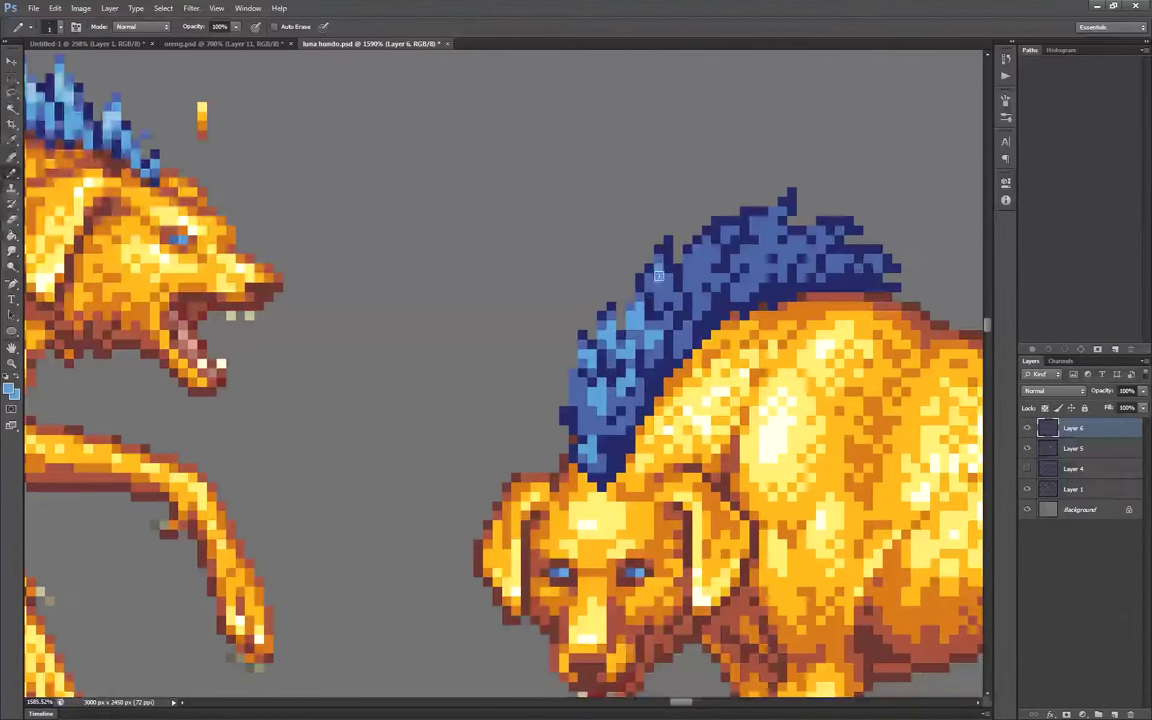
# Add light blue strands along the mane and pale blue highlights to its front tufts
pyautogui.moveTo(600, 290)
pyautogui.mouseDown()
pyautogui.moveTo(625, 260)
pyautogui.moveTo(745, 222)
pyautogui.mouseUp()
pyautogui.moveTo(574, 390)
pyautogui.mouseDown()
pyautogui.moveTo(585, 432)
pyautogui.moveTo(630, 442)
pyautogui.mouseUp()
pyautogui.keyDown('alt'); pyautogui.click(617, 378); pyautogui.keyUp('alt')
pyautogui.moveTo(602, 373)
pyautogui.mouseDown()
pyautogui.moveTo(593, 384)
pyautogui.moveTo(636, 390)
pyautogui.mouseUp()
pyautogui.click(754, 249)
pyautogui.click(717, 278)
pyautogui.scroll(-3, 880, 295)
pyautogui.scroll(3, 845, 300)
pyautogui.keyDown('alt'); pyautogui.click(622, 414); pyautogui.keyUp('alt')
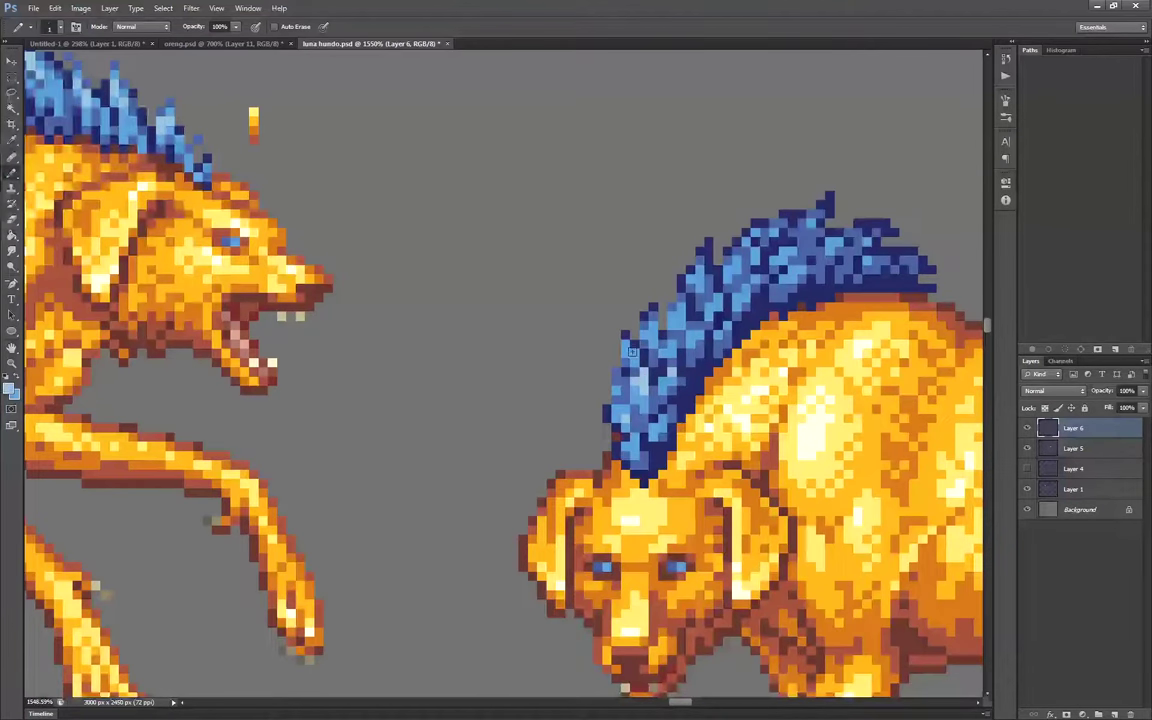
# Shade the mane's rear tips and its base along the back and neck with near-black navy
pyautogui.scroll(-5, 736, 262)
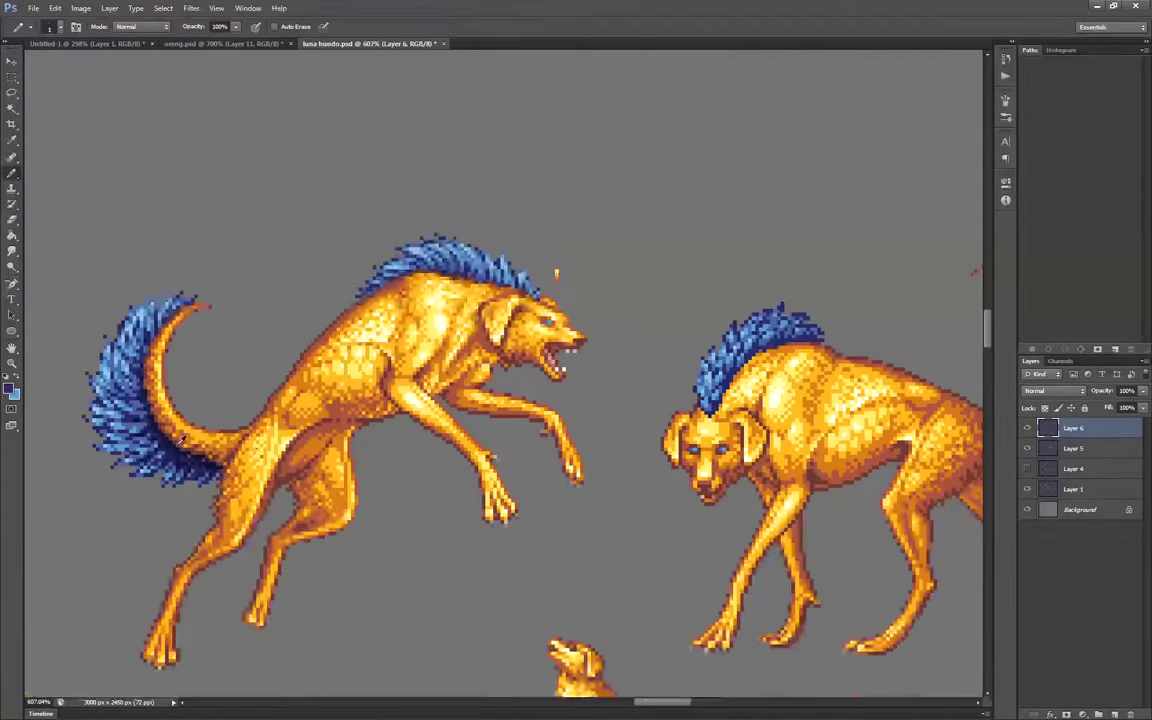
pyautogui.scroll(6, 771, 332)
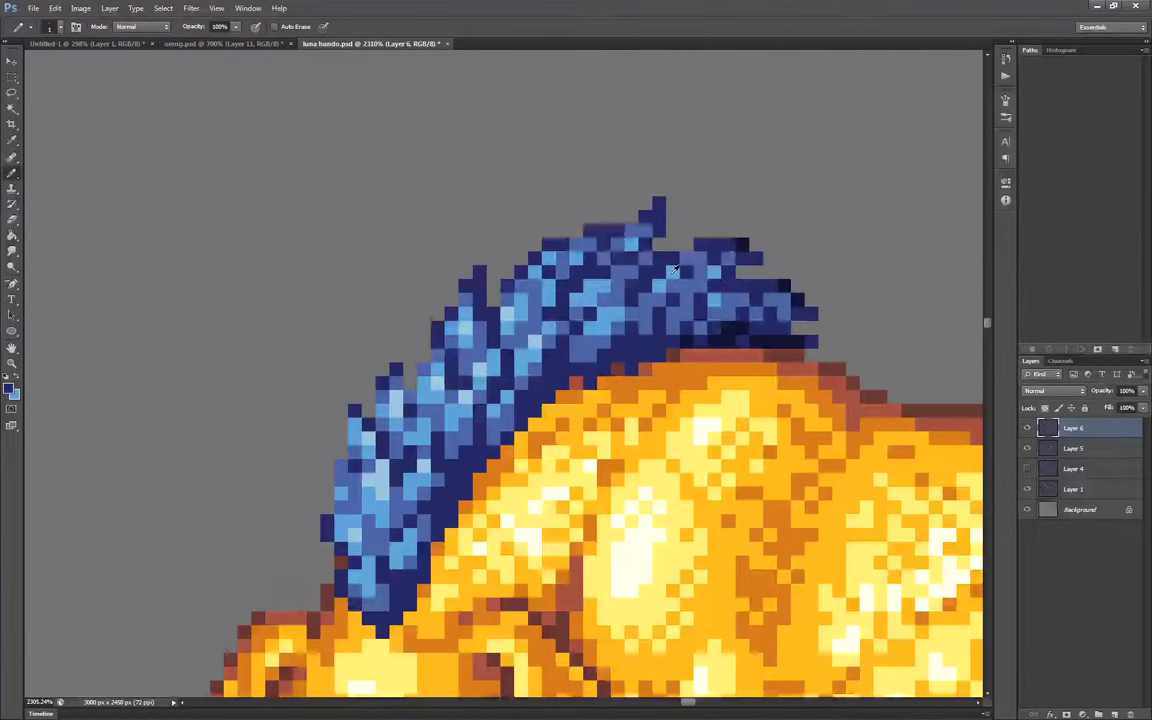
pyautogui.keyDown('alt'); pyautogui.click(548, 360); pyautogui.keyUp('alt')
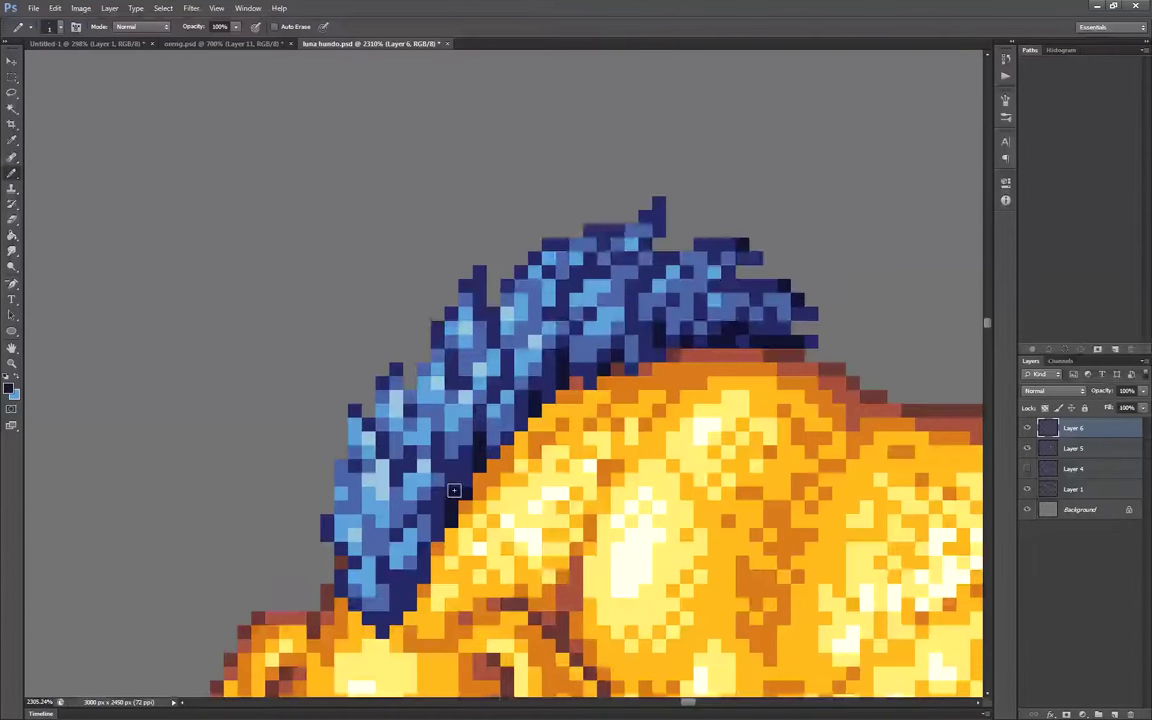
pyautogui.scroll(-3, 453, 490)
# Brighten the mane's front strands above the head with light blue and pale blue pixels
pyautogui.scroll(1, 506, 423)
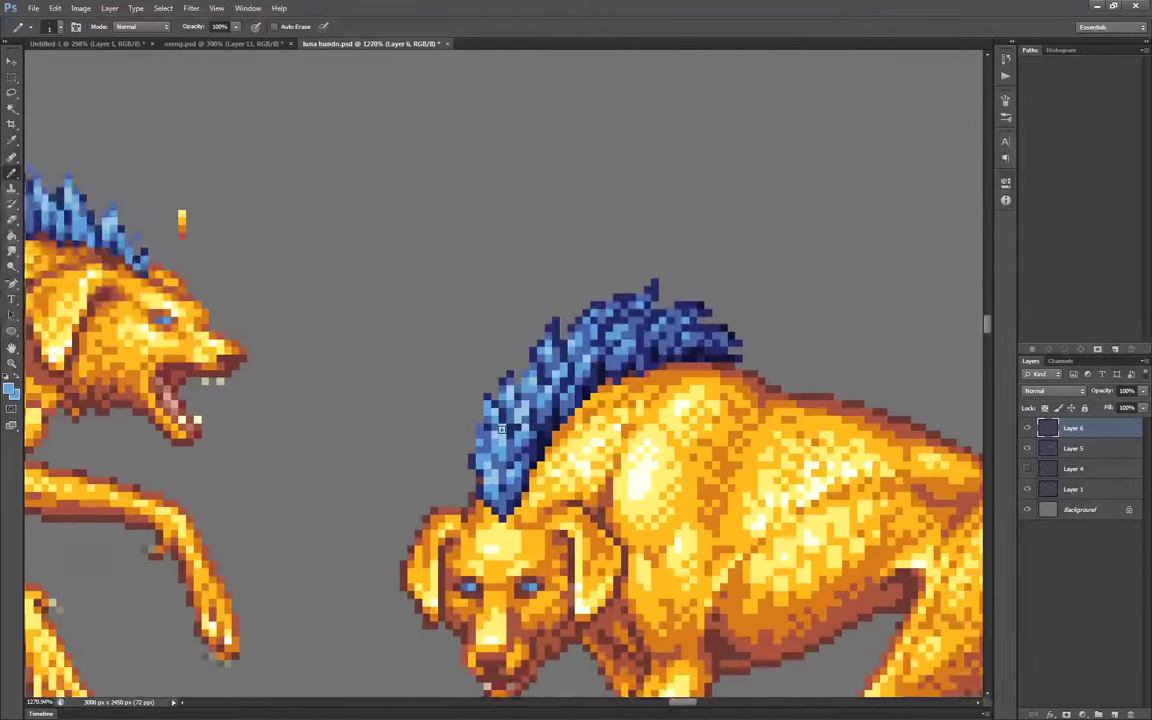
pyautogui.scroll(-3, 519, 416)
pyautogui.scroll(3, 532, 451)
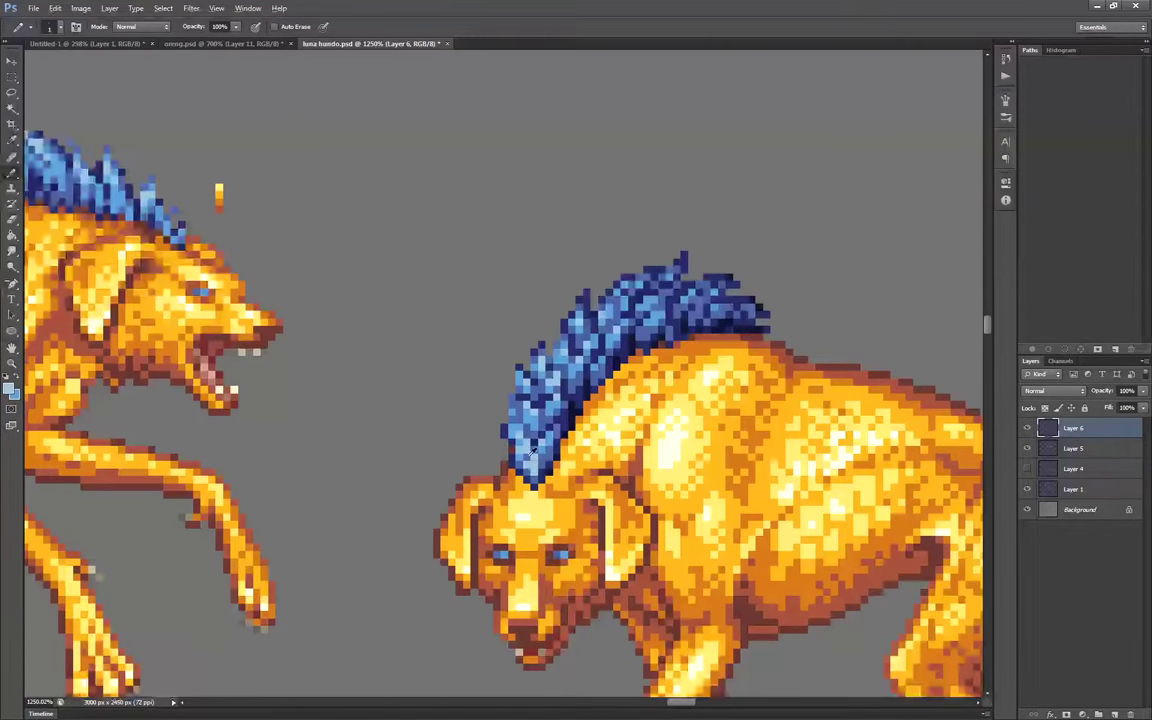
# Add stray navy tufts along the mane's outer edge and extend its tallest tip
pyautogui.scroll(2, 551, 452)
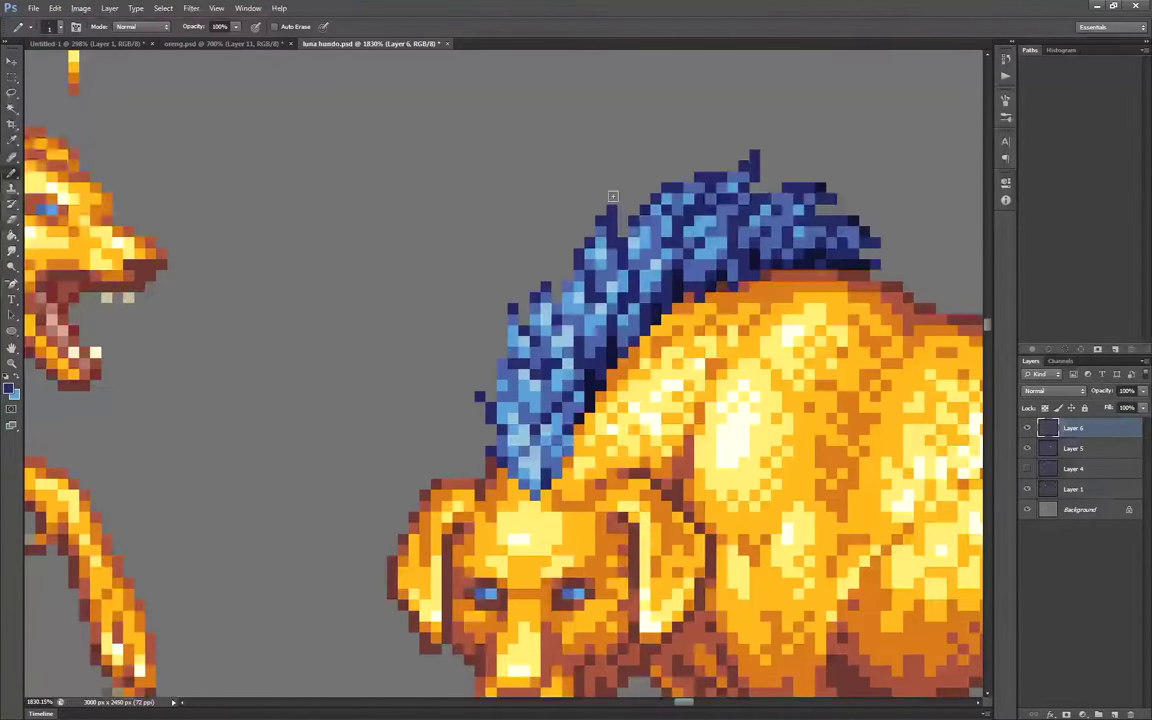
pyautogui.scroll(1, 724, 227)
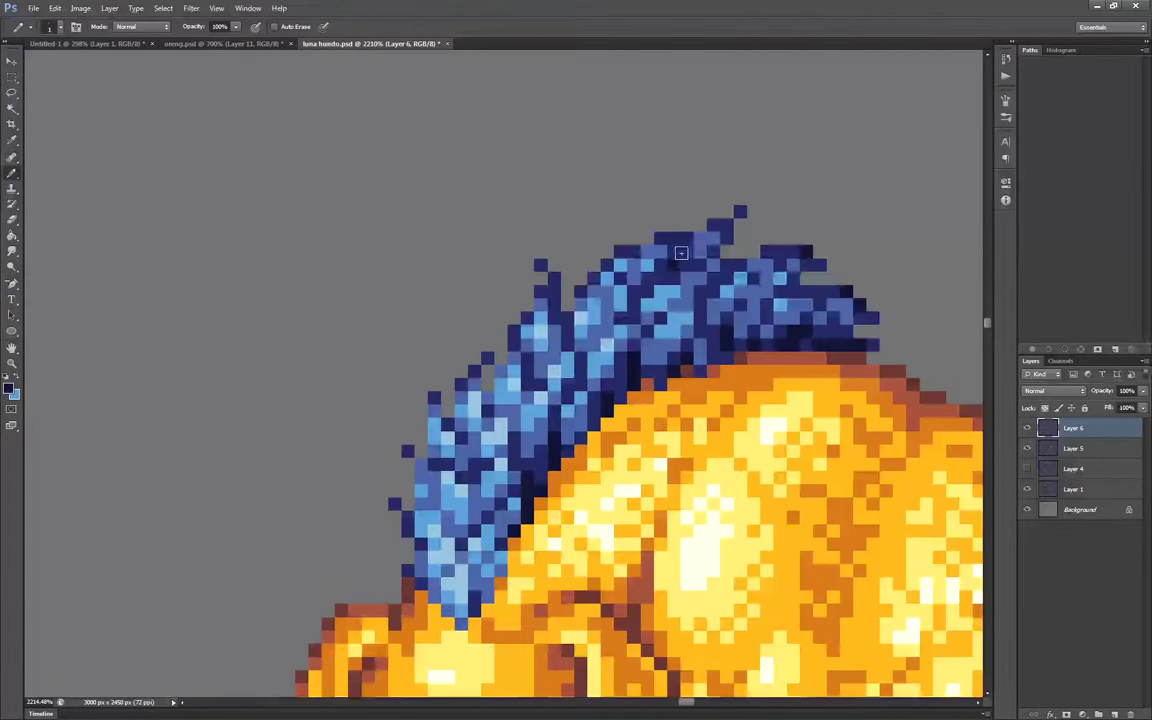
pyautogui.scroll(-4, 725, 256)
pyautogui.scroll(-4, 600, 275)
pyautogui.scroll(5, 634, 284)
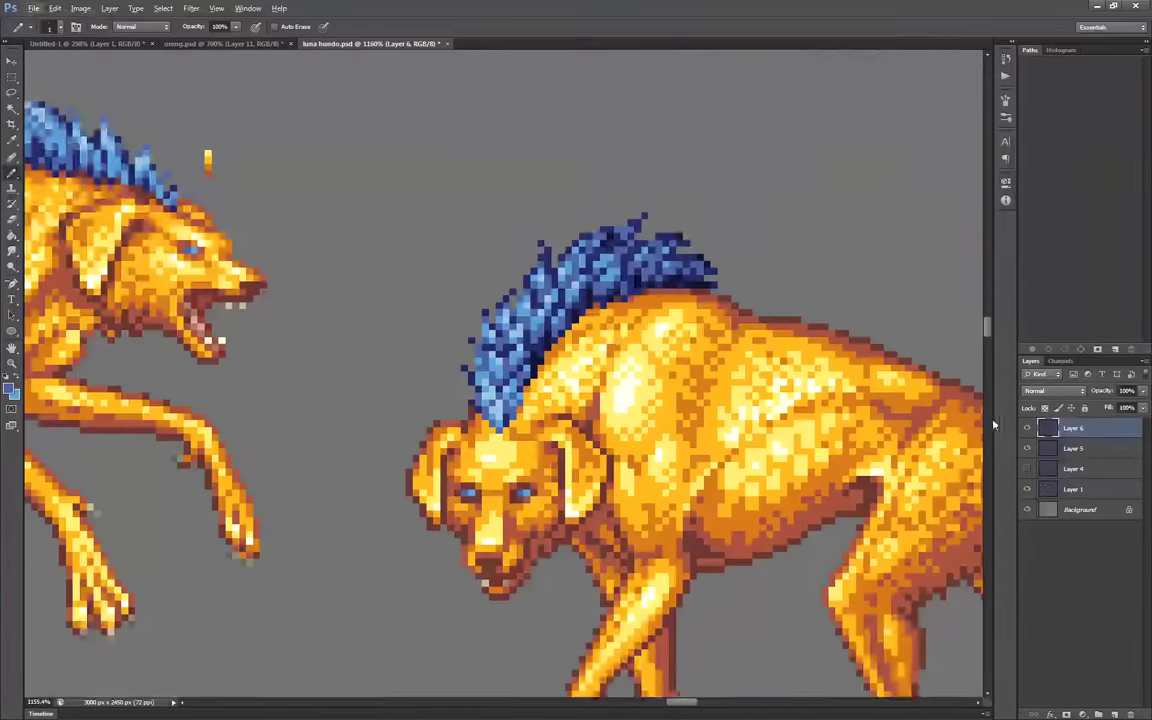
# Hide the mane's layer and retouch the walking hound's neck beneath it in golden tones on Layer 5
pyautogui.click(1074, 448)
pyautogui.click(1027, 428)
pyautogui.click(1027, 428)
pyautogui.keyDown('alt'); pyautogui.click(585, 319); pyautogui.keyUp('alt')
pyautogui.click(1027, 428)
pyautogui.click(1027, 428)
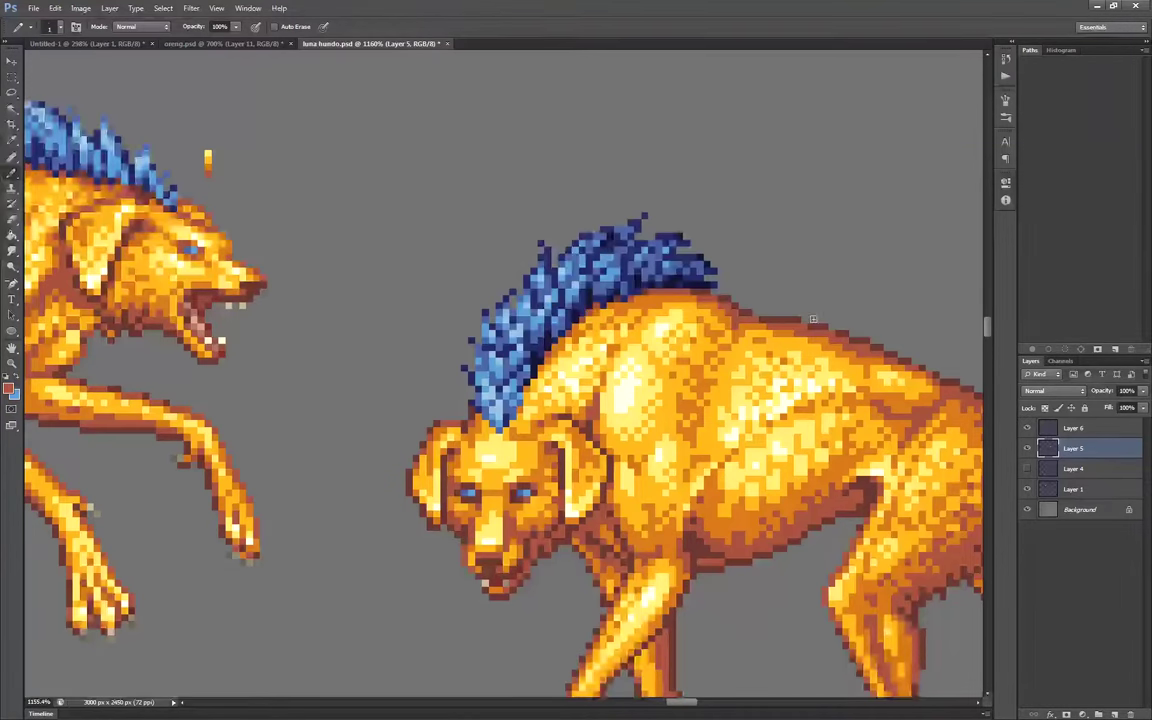
pyautogui.click(1027, 428)
pyautogui.scroll(3, 593, 367)
pyautogui.keyDown('alt'); pyautogui.click(585, 345); pyautogui.keyUp('alt')
pyautogui.moveTo(574, 304); pyautogui.dragTo(546, 330)
# Compare the walking hound with the mane layer shown and hidden
pyautogui.click(1027, 428)
pyautogui.click(1027, 428)
pyautogui.scroll(-3, 507, 373)
pyautogui.click(1027, 428)
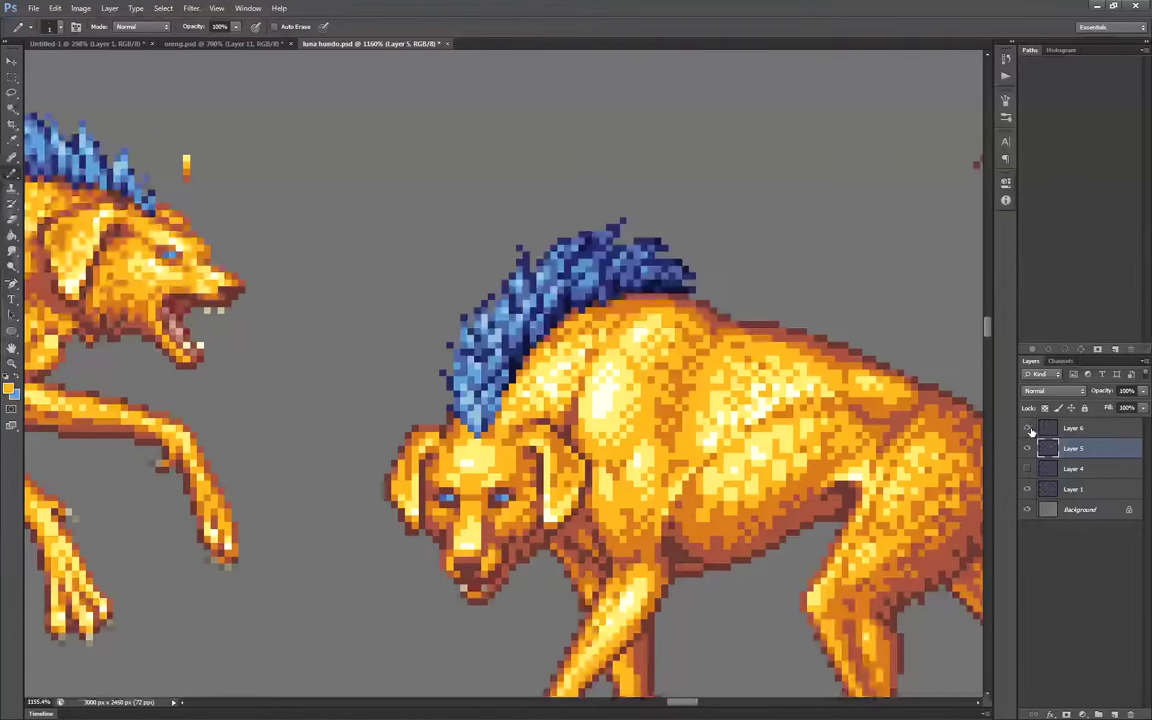
pyautogui.click(1027, 428)
pyautogui.click(1027, 428)
# Select the mane on Layer 6 and move it straight up, clear of the walking hound
pyautogui.click(1074, 428)
pyautogui.scroll(-4, 745, 364)
pyautogui.moveTo(774, 419); pyautogui.dragTo(770, 379)
pyautogui.hotkey('ctrl', 'z')
pyautogui.press('m')
pyautogui.moveTo(203, 229); pyautogui.dragTo(848, 586)
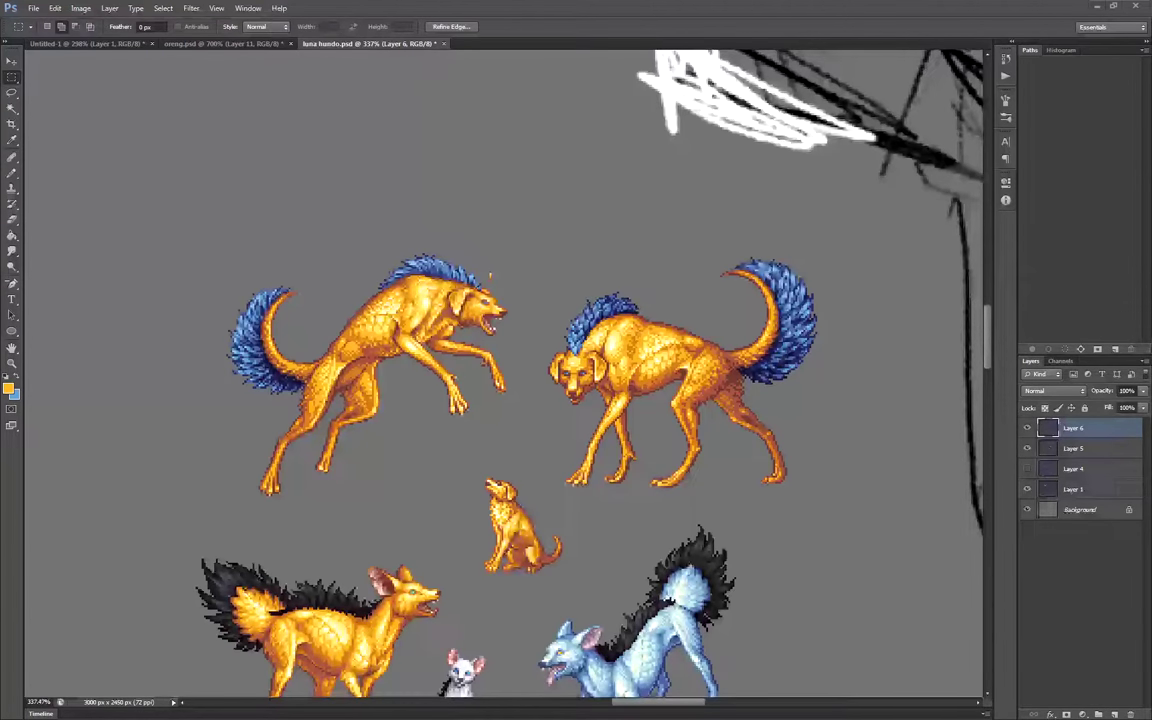
pyautogui.moveTo(600, 305); pyautogui.dragTo(600, 250)
# Draw a navy fur plume along the outer curve of the small sitting dog's tail on Layer 5 and fill it solid
pyautogui.scroll(3, 520, 525)
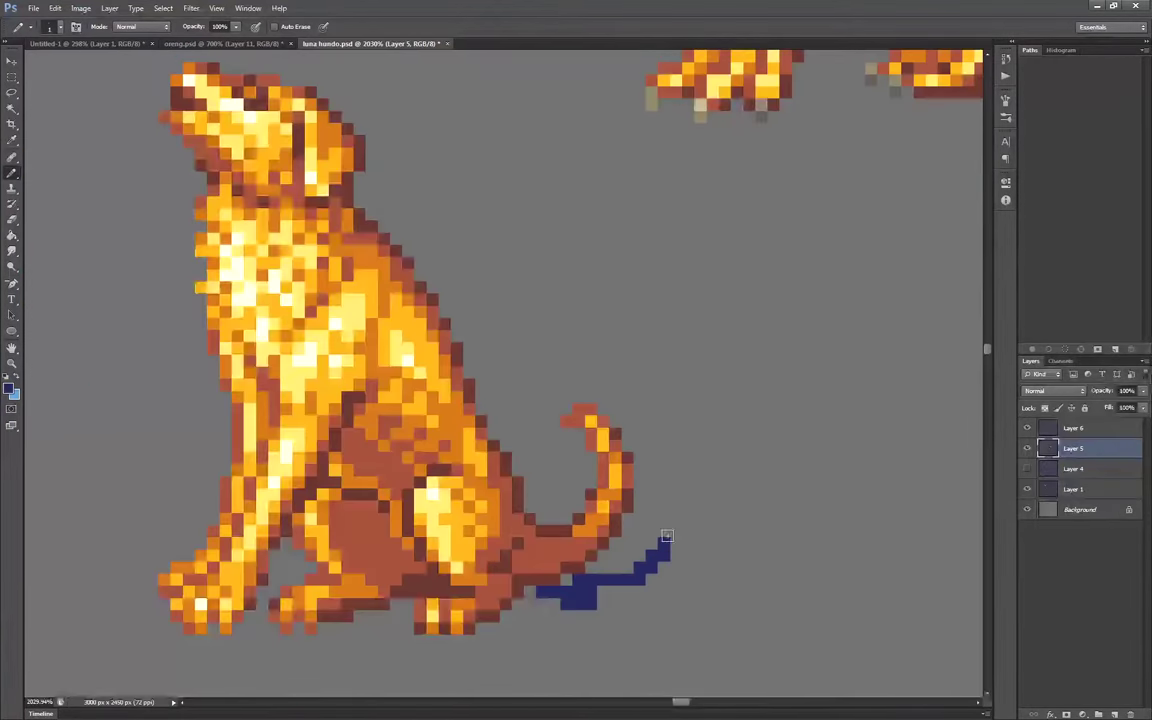
pyautogui.moveTo(667, 536); pyautogui.dragTo(598, 406)
pyautogui.moveTo(689, 514); pyautogui.dragTo(692, 540)
pyautogui.moveTo(598, 402)
pyautogui.mouseDown()
pyautogui.moveTo(638, 525)
pyautogui.moveTo(622, 580)
pyautogui.mouseUp()
pyautogui.moveTo(606, 606)
pyautogui.mouseDown()
pyautogui.moveTo(640, 606)
pyautogui.moveTo(640, 622)
pyautogui.mouseUp()
pyautogui.scroll(-3, 710, 535)
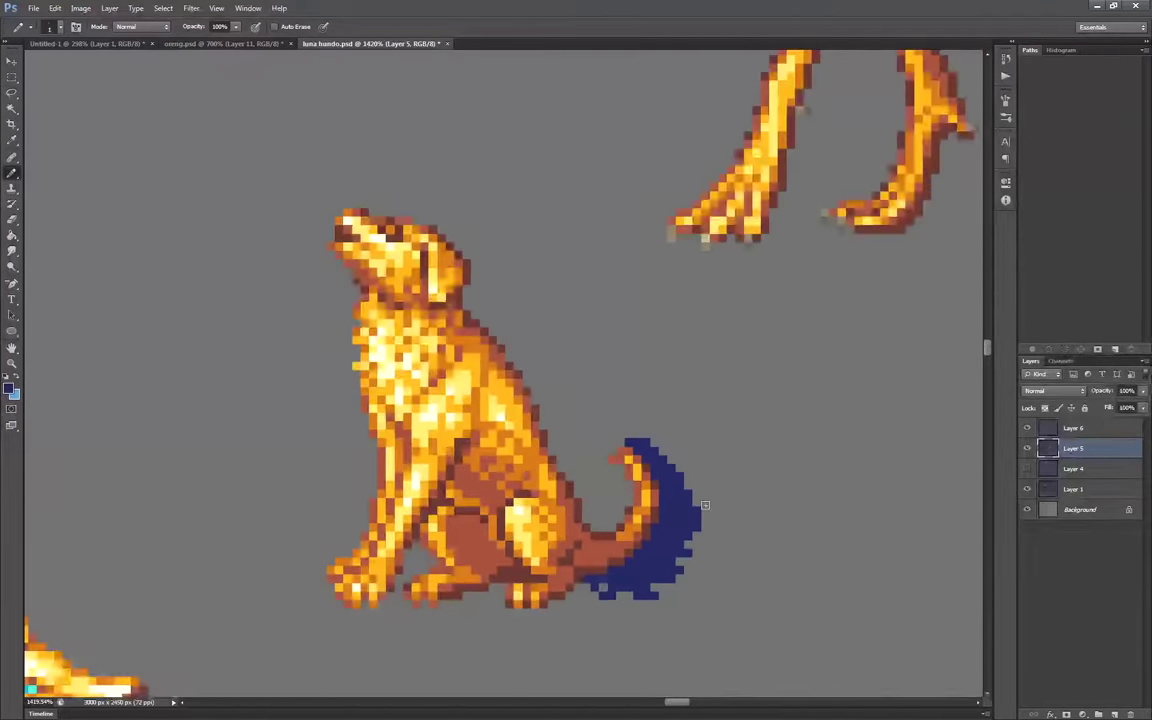
# Paint a jagged navy mane down the back of the sitting dog's head and neck
pyautogui.scroll(3, 368, 218)
pyautogui.moveTo(509, 312); pyautogui.dragTo(532, 368)
pyautogui.moveTo(476, 246); pyautogui.dragTo(530, 311)
# Paint mid-blue fur strands over the navy tail plume and neck mane of the small sitting dog
pyautogui.scroll(-4, 510, 257)
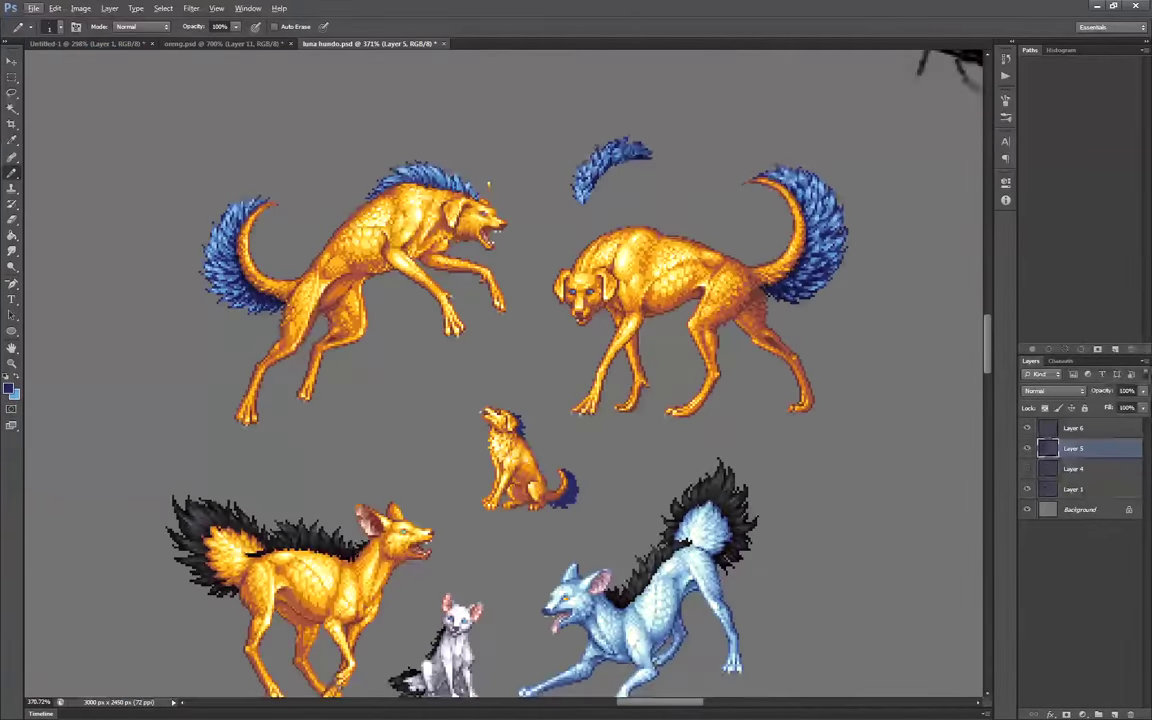
pyautogui.scroll(4, 558, 481)
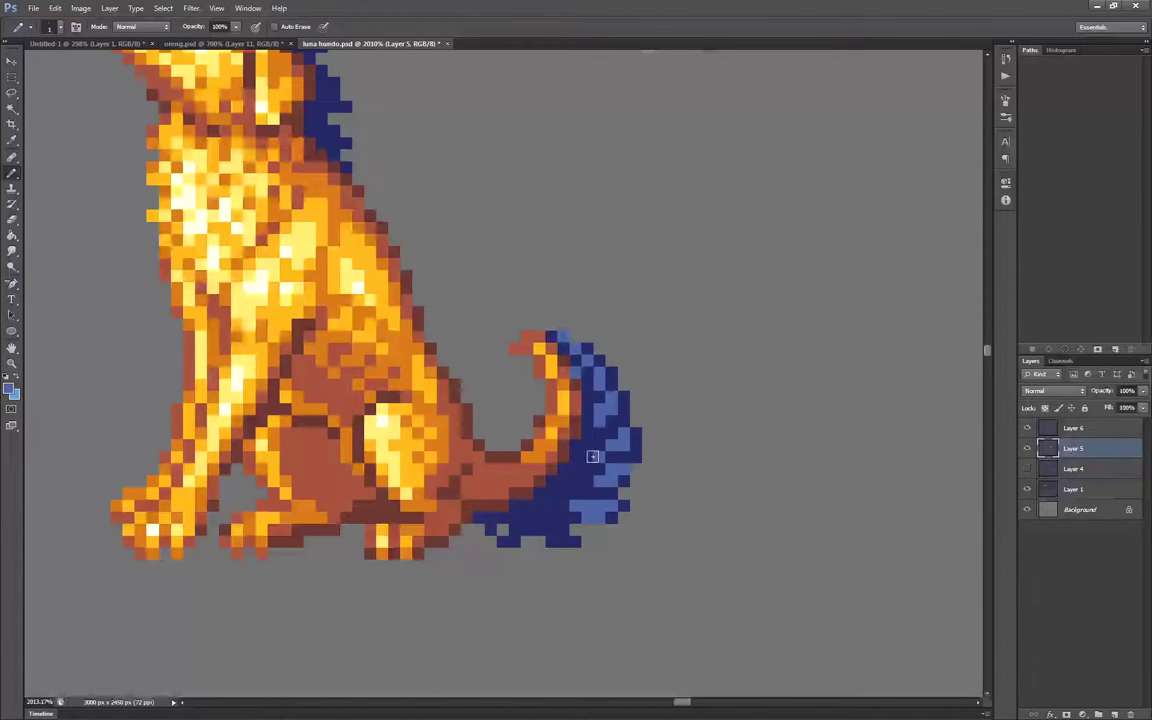
pyautogui.scroll(-1, 555, 509)
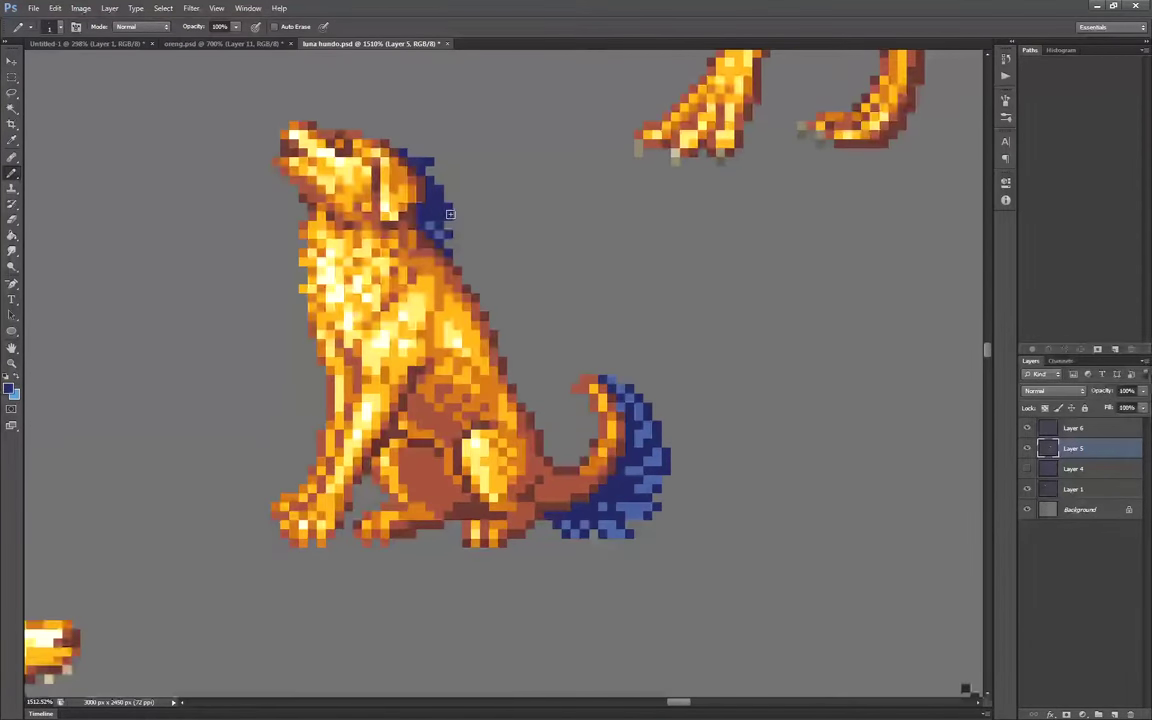
pyautogui.scroll(-3, 493, 146)
pyautogui.scroll(4, 605, 435)
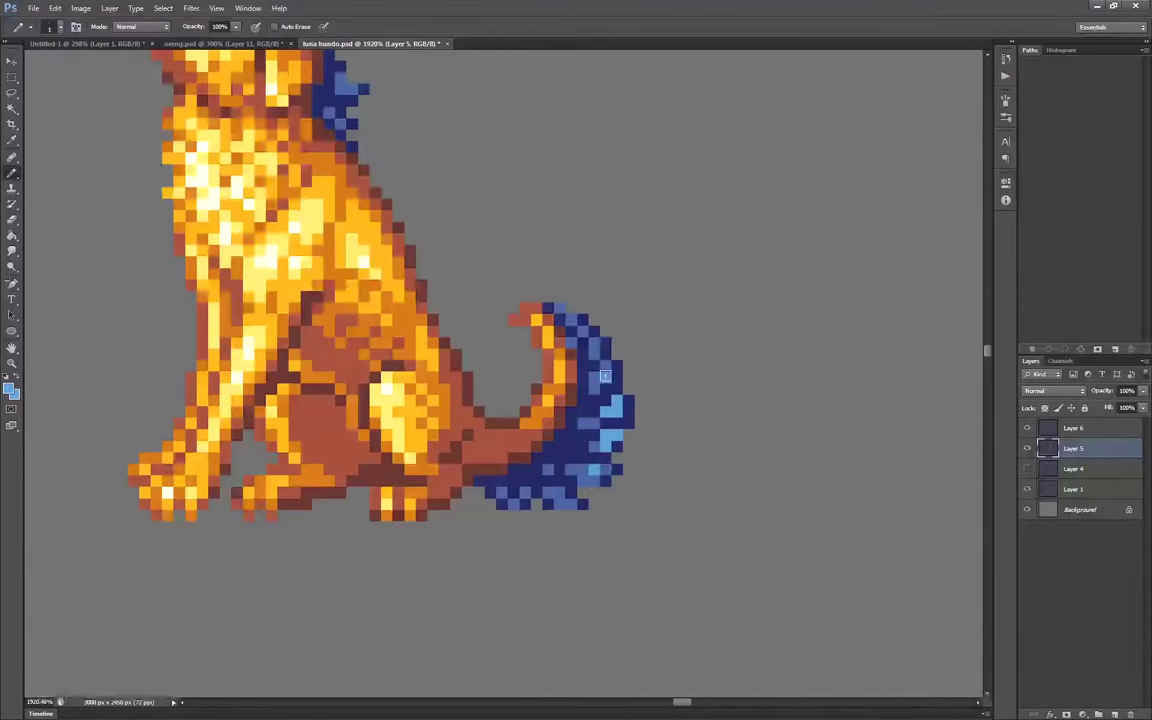
# Add light-blue strands along the outer curve and lower tips of the sitting dog's tail plume
pyautogui.click(616, 423)
pyautogui.click(628, 412)
pyautogui.keyDown('alt'); pyautogui.click(628, 424); pyautogui.keyUp('alt')
pyautogui.click(628, 435)
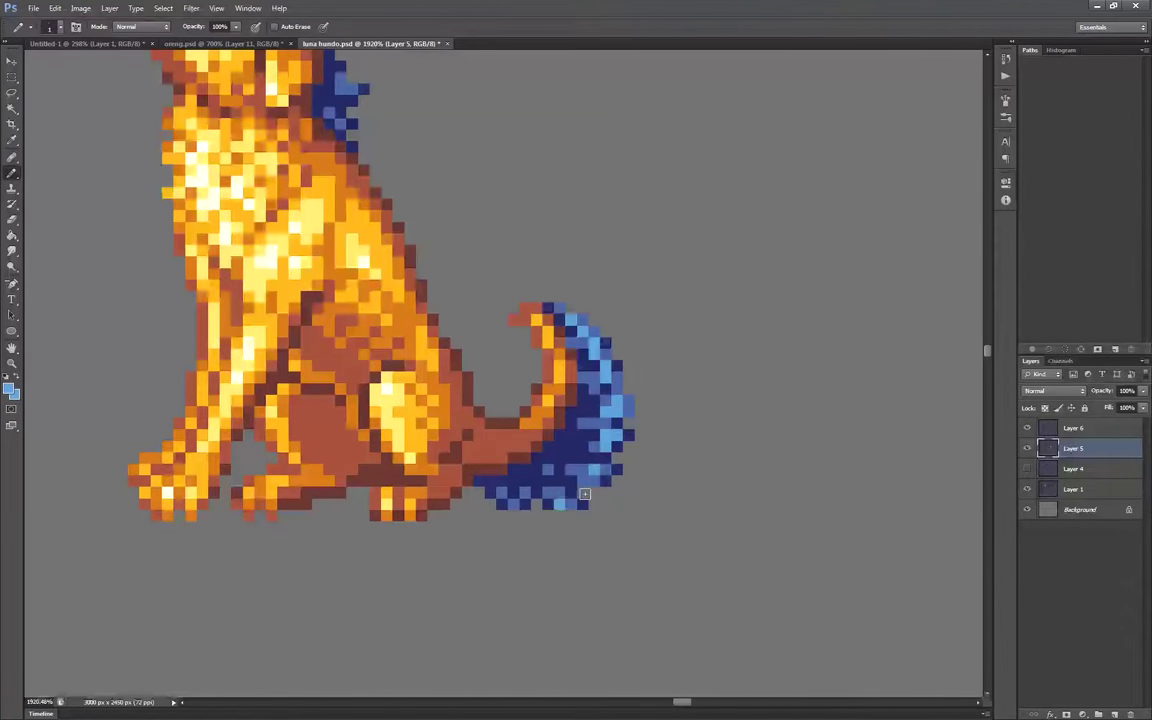
pyautogui.scroll(-5, 594, 437)
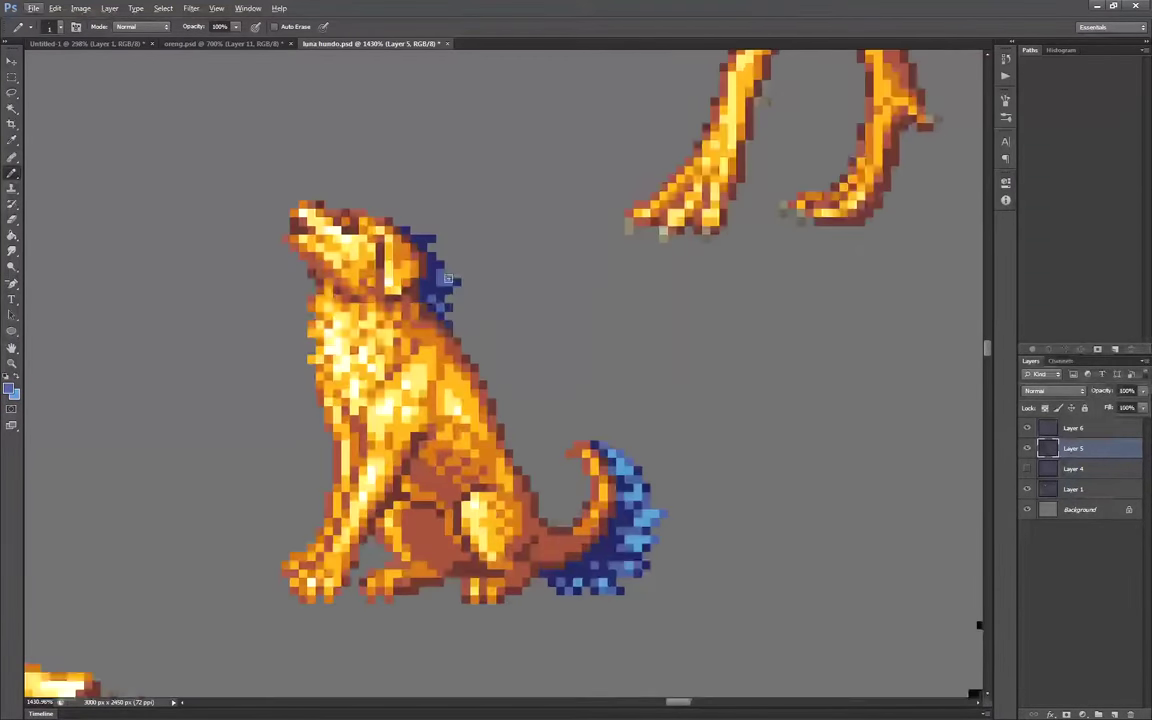
# Paint near-black shadows at the roots of the sitting dog's plume and mane, and light-blue accents on the mane
pyautogui.scroll(4, 606, 527)
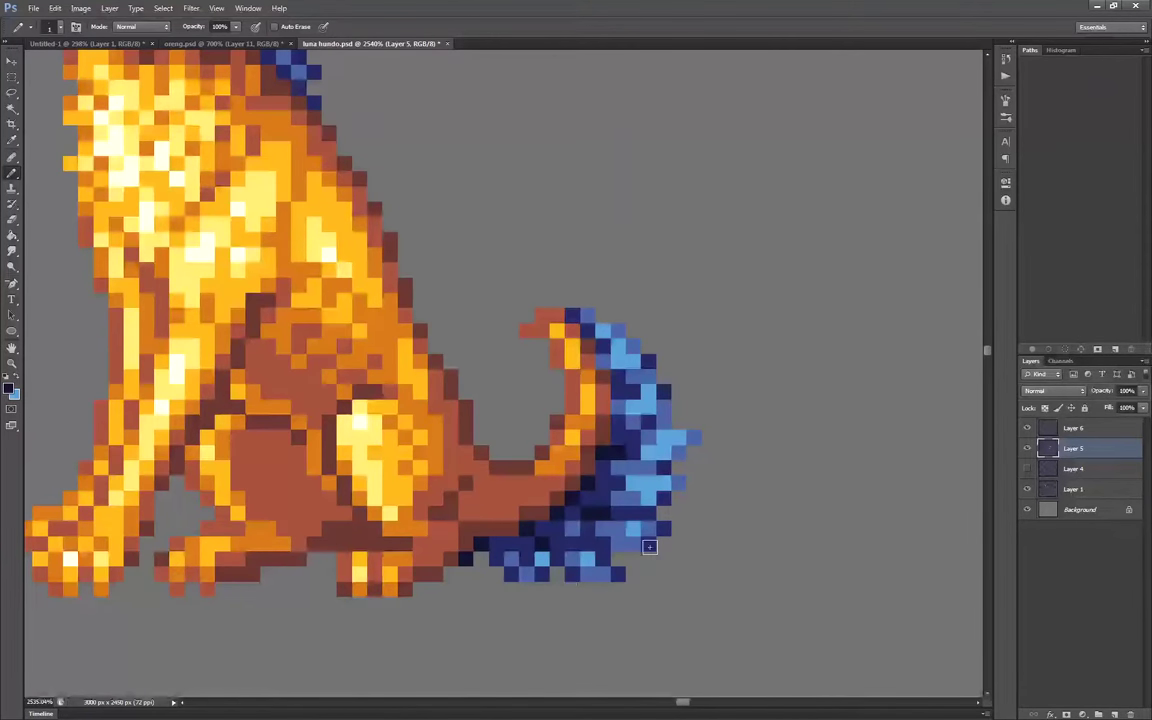
pyautogui.scroll(3, 517, 345)
pyautogui.scroll(-1, 574, 393)
pyautogui.scroll(-5, 612, 425)
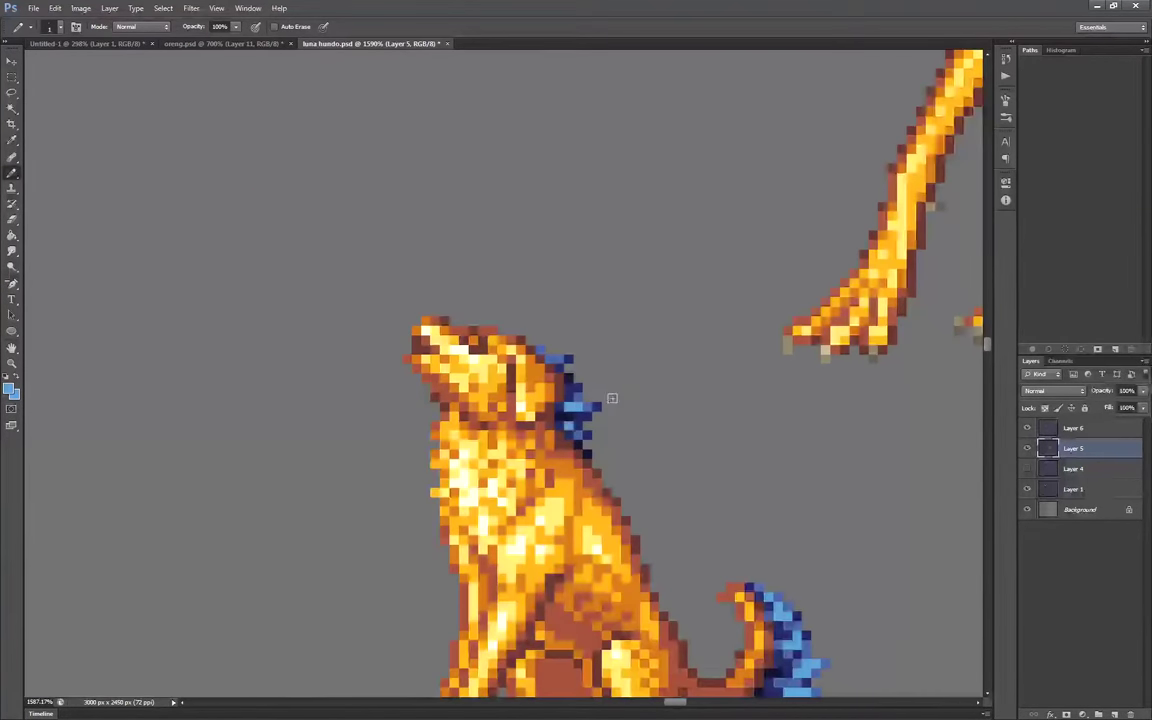
# Add pale-blue highlights to the sitting dog's tail plume and blend its inner fur with mid-blue pixels
pyautogui.scroll(4, 630, 418)
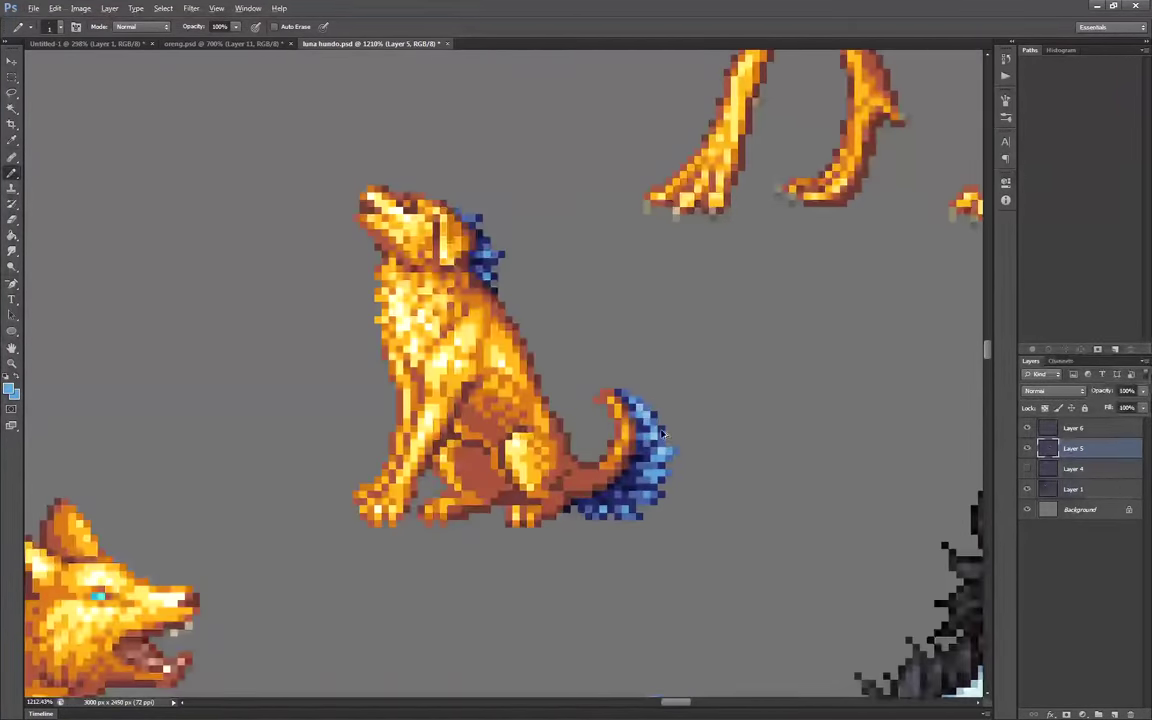
pyautogui.scroll(-2, 662, 432)
pyautogui.scroll(3, 597, 456)
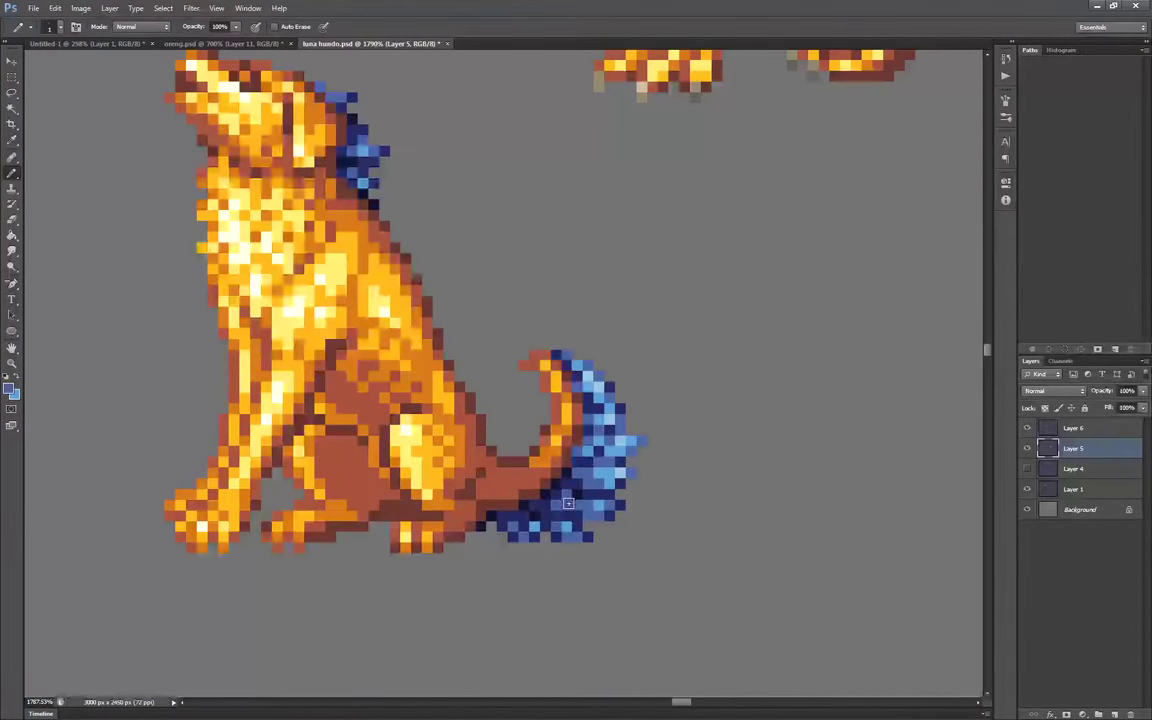
# Select the blue plumes and manes on Layer 5 with the Magic Wand and separate them onto a new layer
pyautogui.scroll(-5, 567, 503)
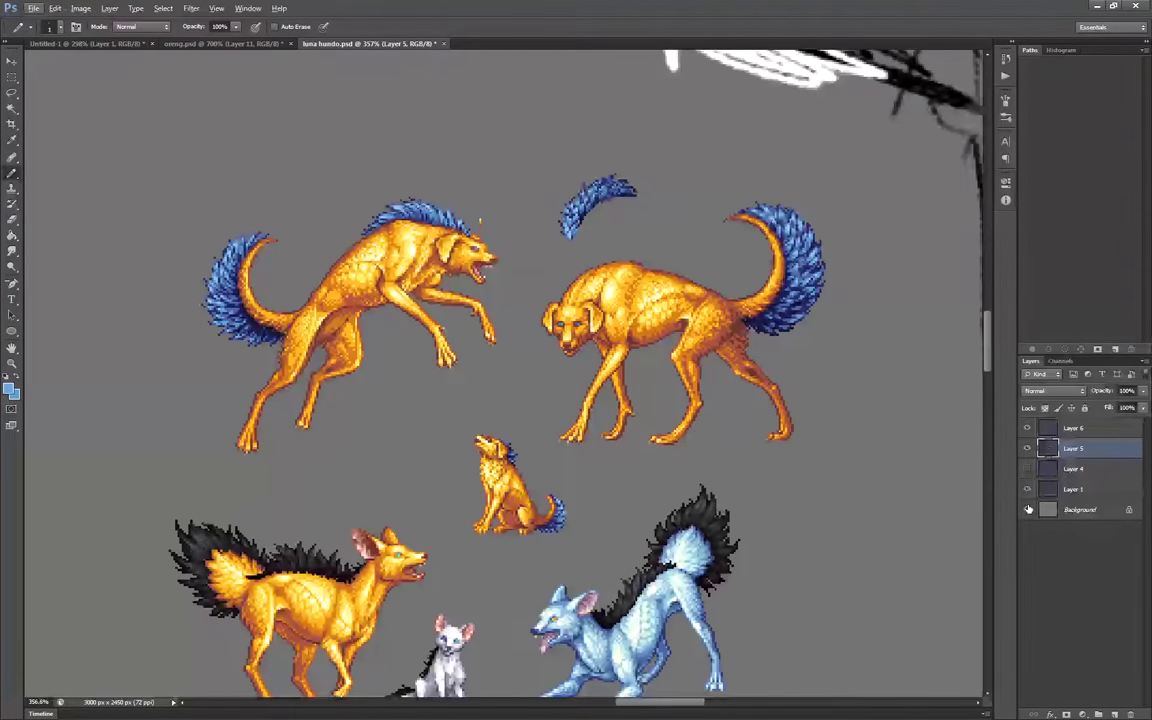
pyautogui.click(11, 108)
pyautogui.scroll(4, 811, 243)
pyautogui.click(688, 254)
pyautogui.scroll(-4, 830, 380)
pyautogui.hotkey('ctrl', 'j')
# Move both large hounds' tail plumes outward and the leaping hound's mane straight up, clear of their bodies
pyautogui.click(11, 77)
pyautogui.moveTo(602, 167); pyautogui.dragTo(814, 392)
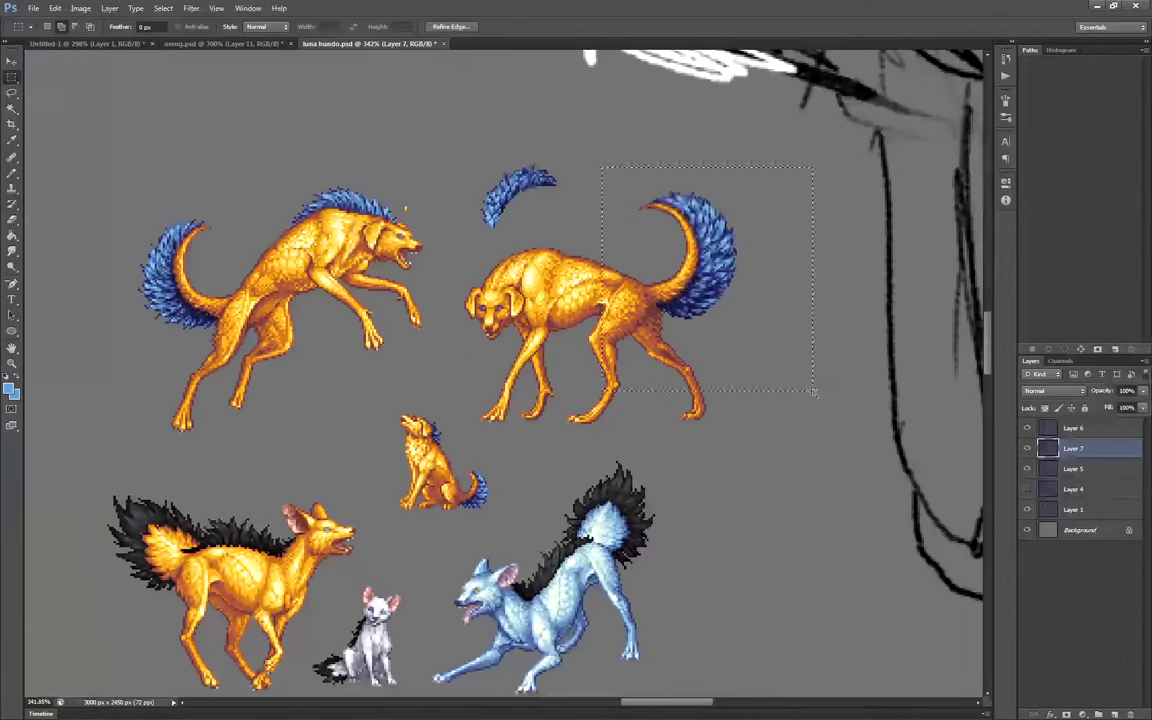
pyautogui.moveTo(710, 260); pyautogui.dragTo(792, 260)
pyautogui.moveTo(125, 200); pyautogui.dragTo(225, 340)
pyautogui.moveTo(168, 275); pyautogui.dragTo(106, 275)
pyautogui.moveTo(342, 202); pyautogui.dragTo(342, 156)
# Redraw the brown pixel outline along the leaping hound's bare back and neck on Layer 5
pyautogui.scroll(5, 335, 165)
pyautogui.click(11, 173)
pyautogui.click(1073, 469)
pyautogui.moveTo(292, 408); pyautogui.dragTo(570, 453)
pyautogui.click(439, 419)
pyautogui.click(371, 408)
pyautogui.keyDown('alt'); pyautogui.click(390, 430); pyautogui.keyUp('alt')
pyautogui.moveTo(384, 419); pyautogui.dragTo(465, 430)
pyautogui.moveTo(360, 408); pyautogui.dragTo(315, 408)
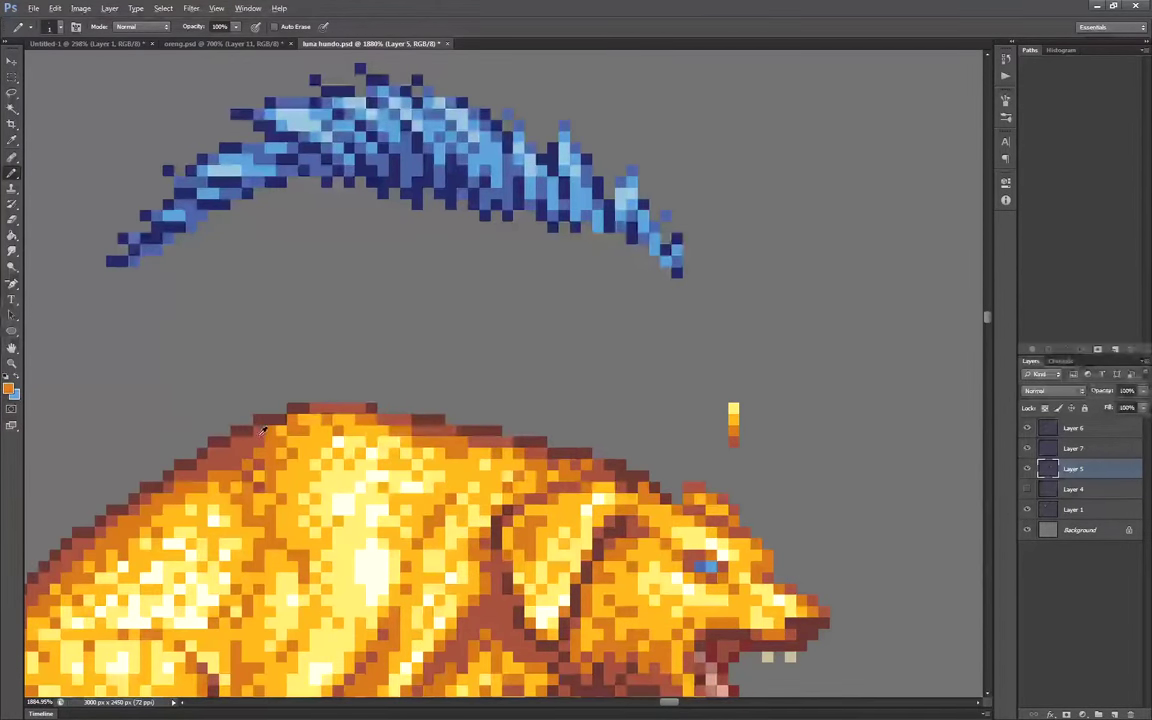
pyautogui.keyDown('alt'); pyautogui.click(262, 431); pyautogui.keyUp('alt')
pyautogui.scroll(-3, 496, 376)
# Try to move the leaping hound's mane on Layer 7 back down onto its back
pyautogui.click(1073, 448)
pyautogui.click(11, 77)
pyautogui.moveTo(430, 255); pyautogui.dragTo(430, 372)
pyautogui.hotkey('ctrl', 'z')
pyautogui.scroll(-6, 433, 288)
pyautogui.scroll(1, 592, 650)
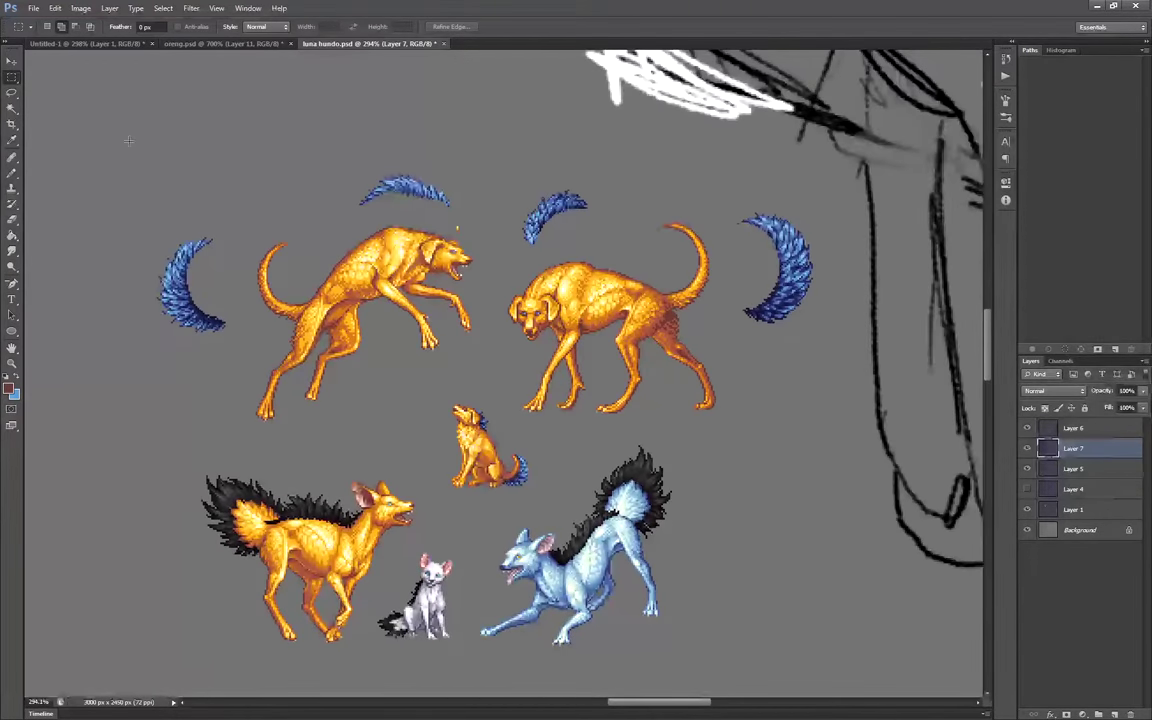
# Select the small sitting dog's mane and tail plume on Layer 7 and move them sideways, clear of its body
pyautogui.moveTo(133, 148); pyautogui.dragTo(735, 490)
pyautogui.scroll(4, 456, 457)
pyautogui.moveTo(460, 330); pyautogui.dragTo(650, 532)
pyautogui.moveTo(608, 480); pyautogui.dragTo(644, 480)
pyautogui.scroll(-4, 575, 442)
pyautogui.click(11, 173)
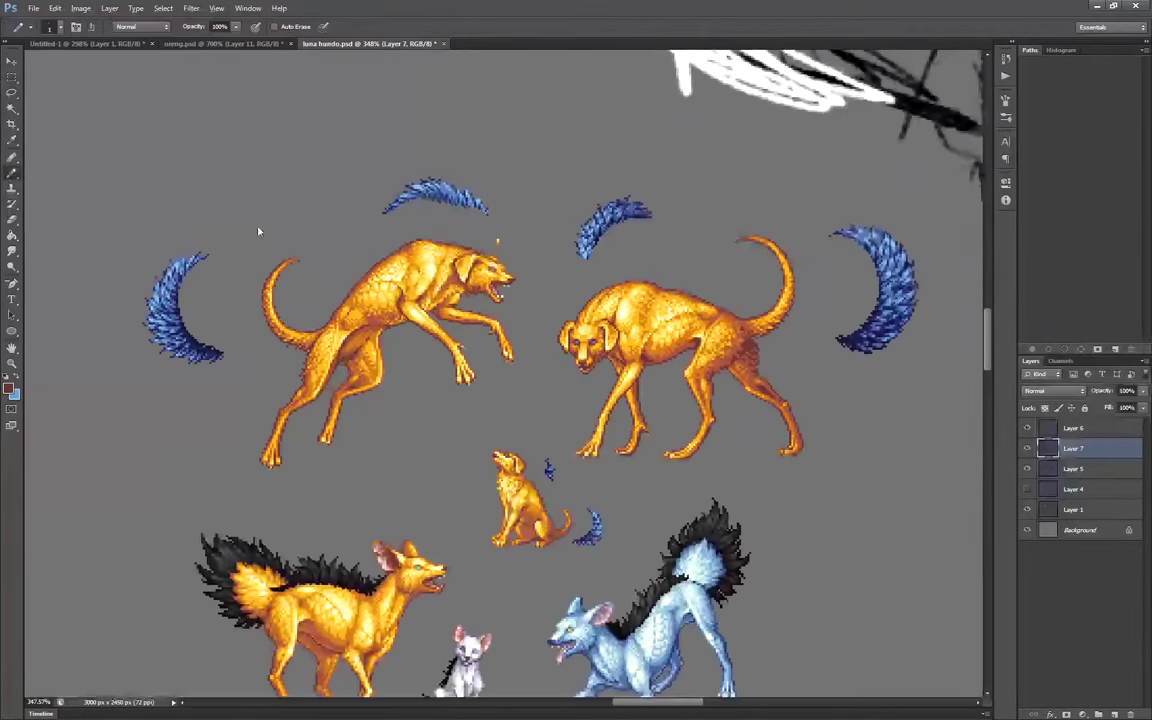
pyautogui.scroll(-2, 302, 187)
pyautogui.press('m')
pyautogui.moveTo(159, 160)
pyautogui.mouseDown()
pyautogui.moveTo(576, 333)
pyautogui.moveTo(932, 623)
pyautogui.mouseUp()
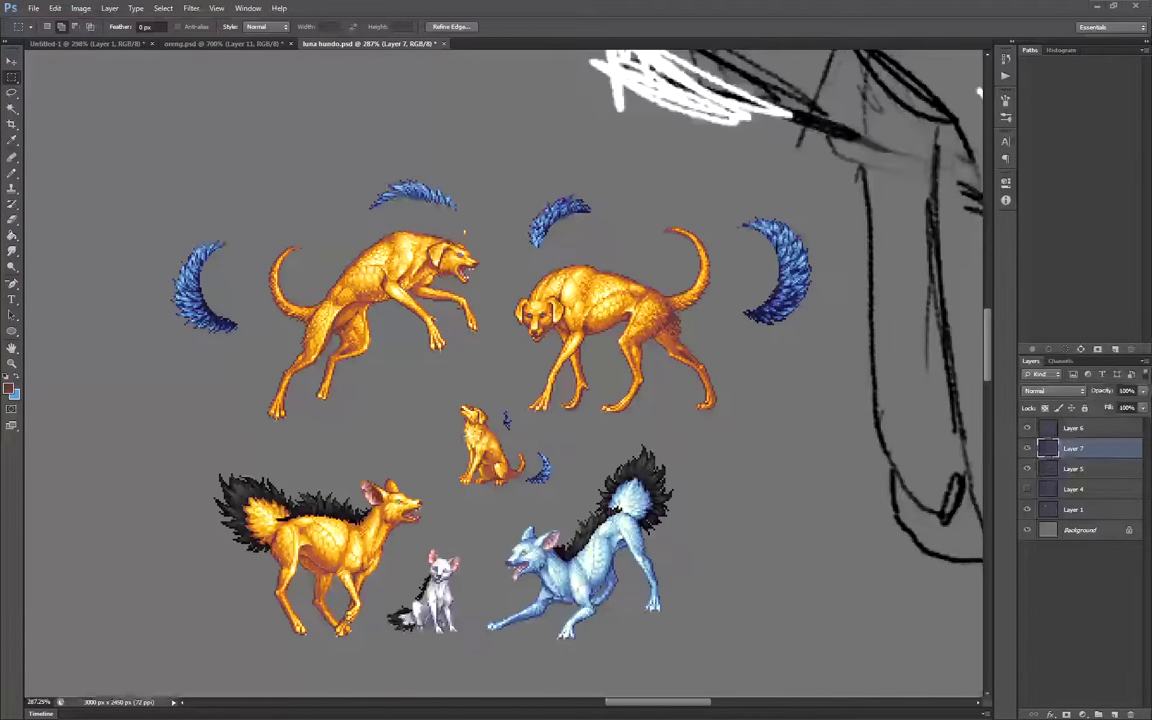
pyautogui.press('b')
# Touch up the dark brown outline at the back of the leaping hound's head on Layer 5
pyautogui.scroll(9, 402, 175)
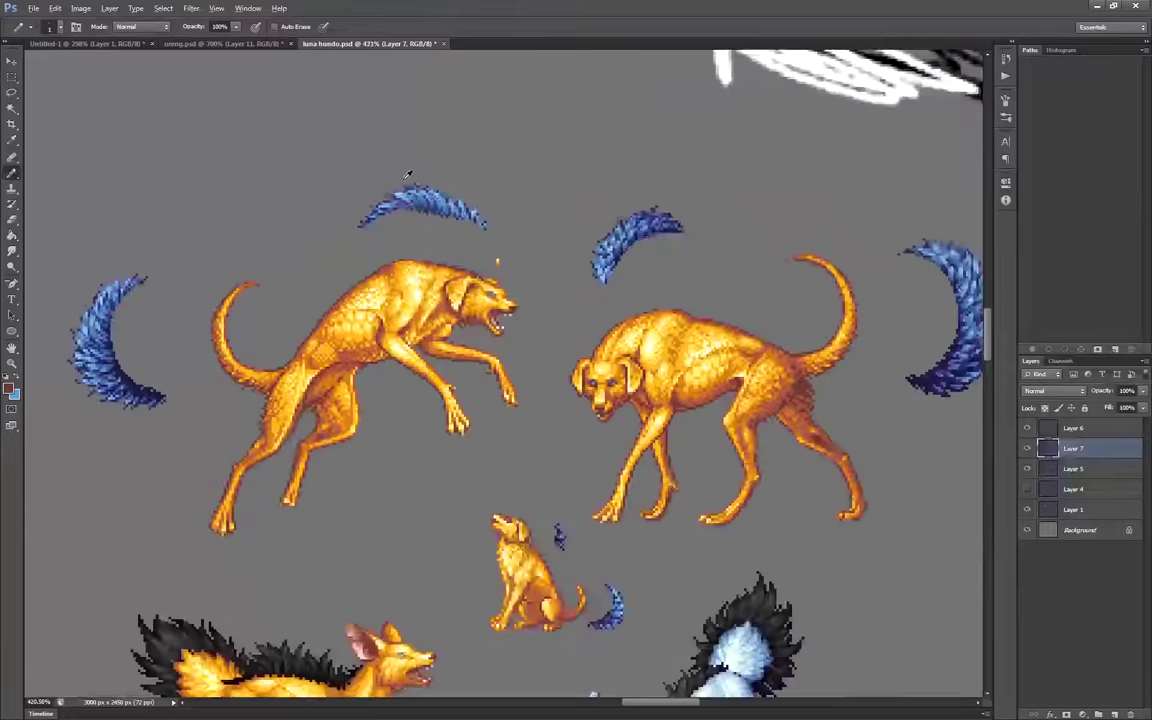
pyautogui.keyDown('alt'); pyautogui.click(480, 215); pyautogui.keyUp('alt')
pyautogui.click(1027, 430)
pyautogui.click(1027, 430)
pyautogui.click(1048, 429)
pyautogui.click(1048, 468)
pyautogui.keyDown('alt'); pyautogui.click(558, 411); pyautogui.keyUp('alt')
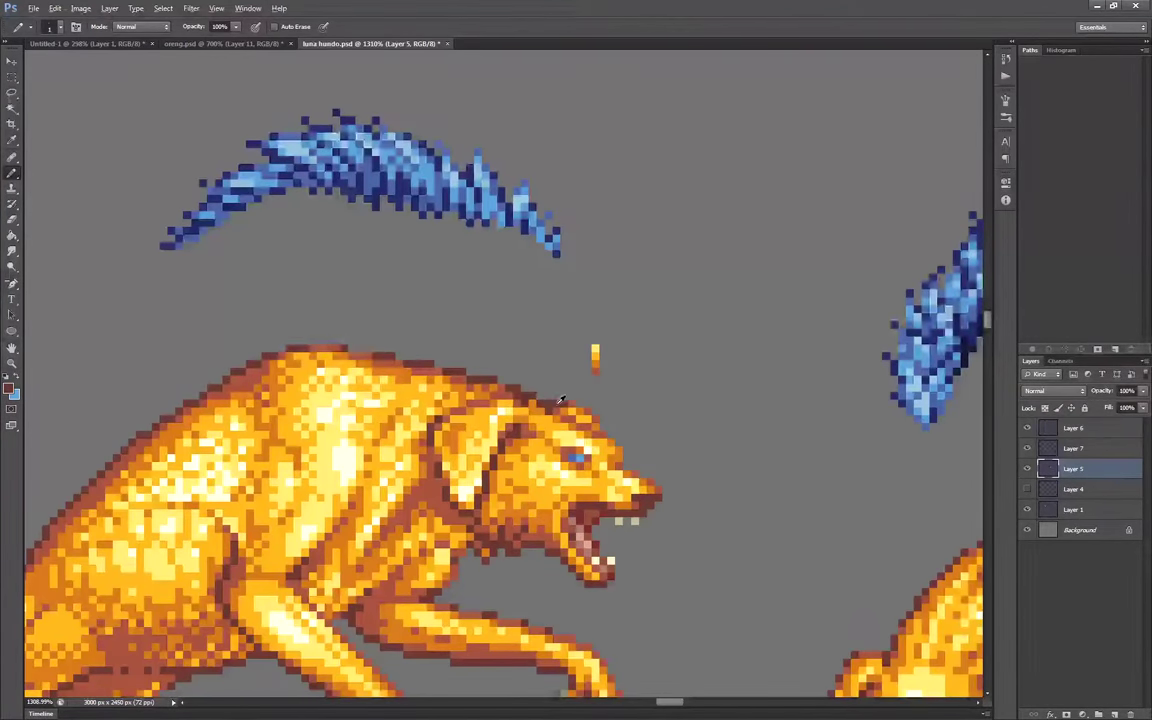
pyautogui.keyDown('alt'); pyautogui.click(554, 413); pyautogui.keyUp('alt')
pyautogui.scroll(-4, 574, 367)
pyautogui.scroll(3, 595, 372)
# Draw a solid navy mane from the leaping hound's brow along its neck to the shoulders on Layer 6
pyautogui.click(1027, 449)
pyautogui.click(1027, 449)
pyautogui.click(1048, 428)
pyautogui.keyDown('alt'); pyautogui.click(484, 236); pyautogui.keyUp('alt')
pyautogui.scroll(3, 480, 327)
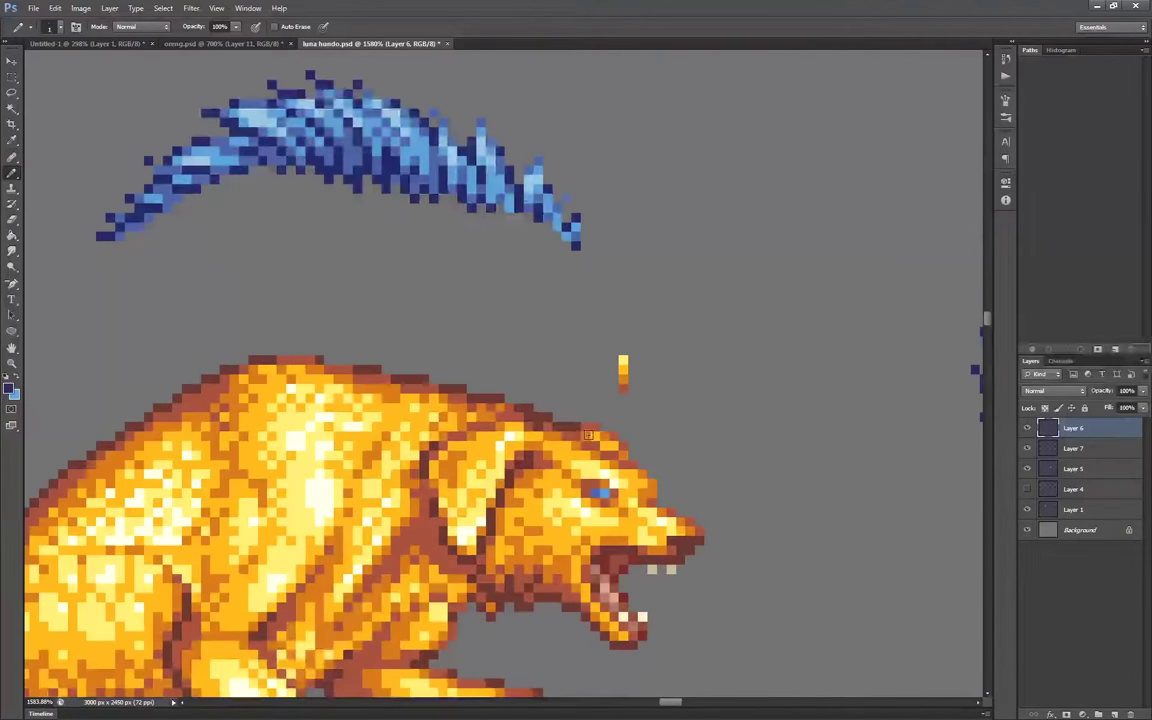
pyautogui.moveTo(588, 435)
pyautogui.mouseDown()
pyautogui.moveTo(247, 329)
pyautogui.moveTo(424, 306)
pyautogui.moveTo(494, 388)
pyautogui.moveTo(486, 334)
pyautogui.moveTo(260, 305)
pyautogui.moveTo(370, 335)
pyautogui.moveTo(327, 311)
pyautogui.moveTo(543, 398)
pyautogui.moveTo(465, 332)
pyautogui.moveTo(478, 378)
pyautogui.mouseUp()
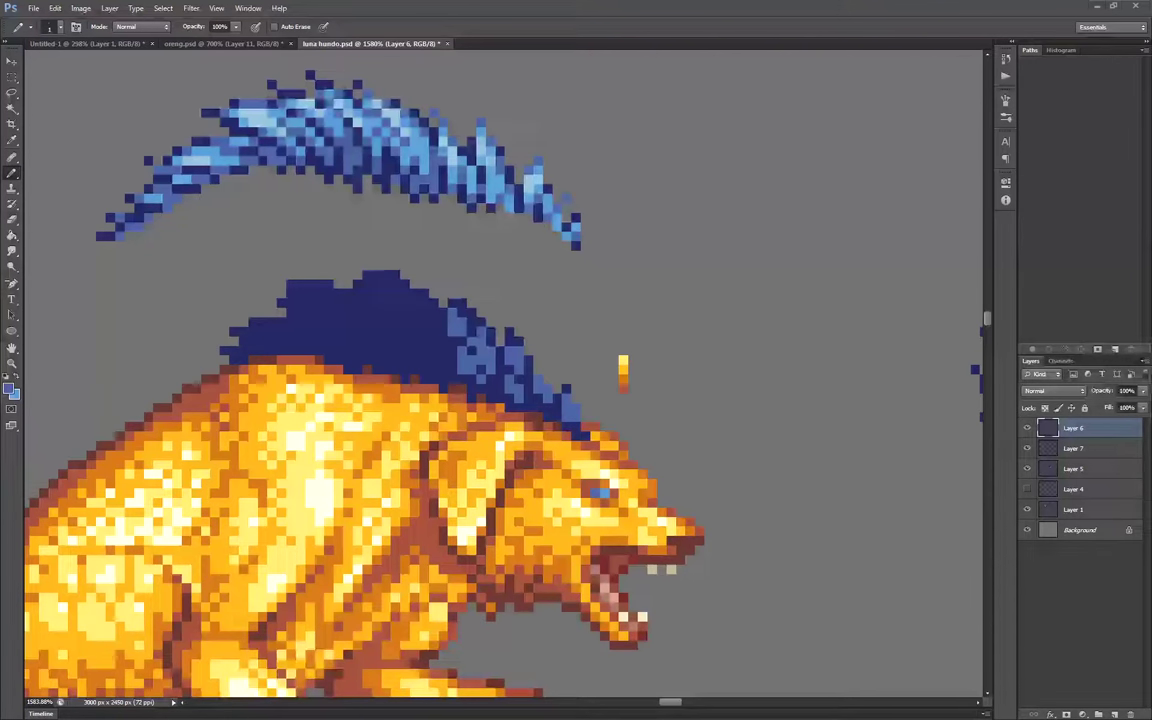
# Paint mid-blue strands across the leaping hound's new mane and break up its upper edge into jagged tufts
pyautogui.moveTo(412, 298); pyautogui.dragTo(441, 373)
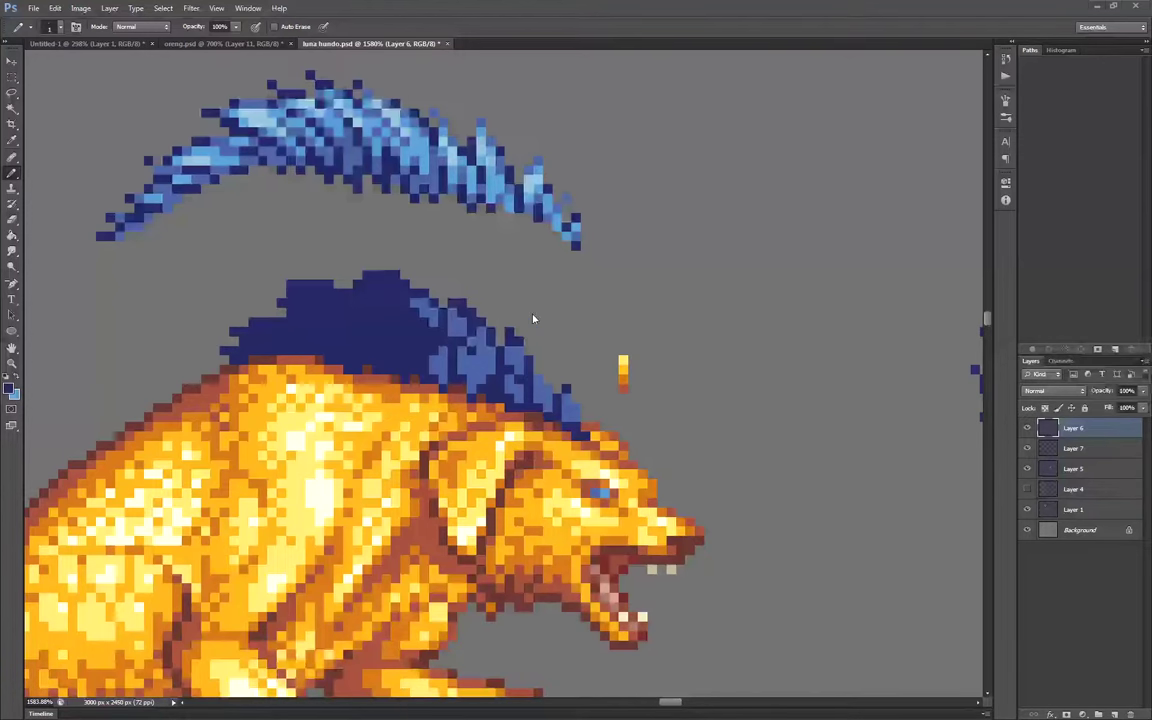
pyautogui.moveTo(411, 301)
pyautogui.mouseDown()
pyautogui.moveTo(420, 356)
pyautogui.moveTo(399, 334)
pyautogui.moveTo(358, 358)
pyautogui.moveTo(392, 301)
pyautogui.moveTo(365, 296)
pyautogui.moveTo(276, 341)
pyautogui.moveTo(313, 326)
pyautogui.mouseUp()
pyautogui.click(395, 277)
pyautogui.keyDown('alt'); pyautogui.click(362, 301); pyautogui.keyUp('alt')
pyautogui.keyDown('alt'); pyautogui.click(284, 281); pyautogui.keyUp('alt')
pyautogui.moveTo(292, 285); pyautogui.dragTo(311, 285)
pyautogui.keyDown('alt'); pyautogui.click(302, 291); pyautogui.keyUp('alt')
pyautogui.click(323, 297)
# Add light-blue strands and pale-blue highlights to the leaping hound's new mane, blending them with mid-blue pixels
pyautogui.keyDown('alt'); pyautogui.click(456, 176); pyautogui.keyUp('alt')
pyautogui.moveTo(463, 353); pyautogui.dragTo(471, 370)
pyautogui.moveTo(482, 341); pyautogui.dragTo(490, 345)
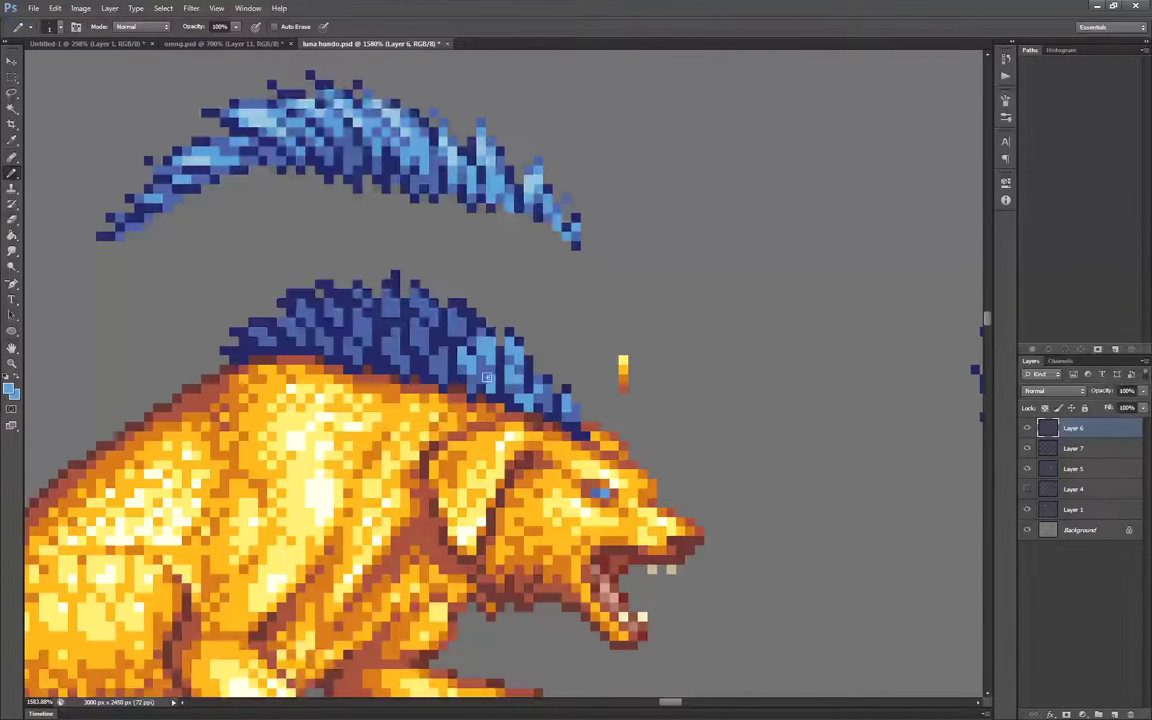
pyautogui.moveTo(494, 374); pyautogui.dragTo(418, 302)
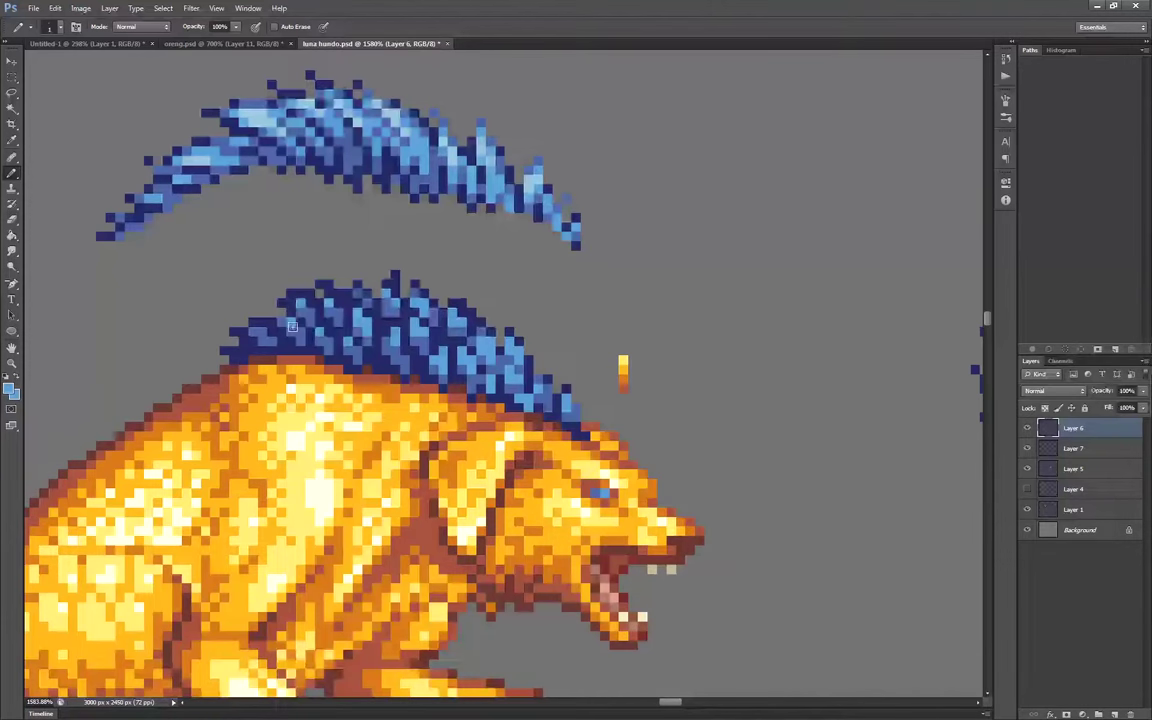
pyautogui.click(242, 350)
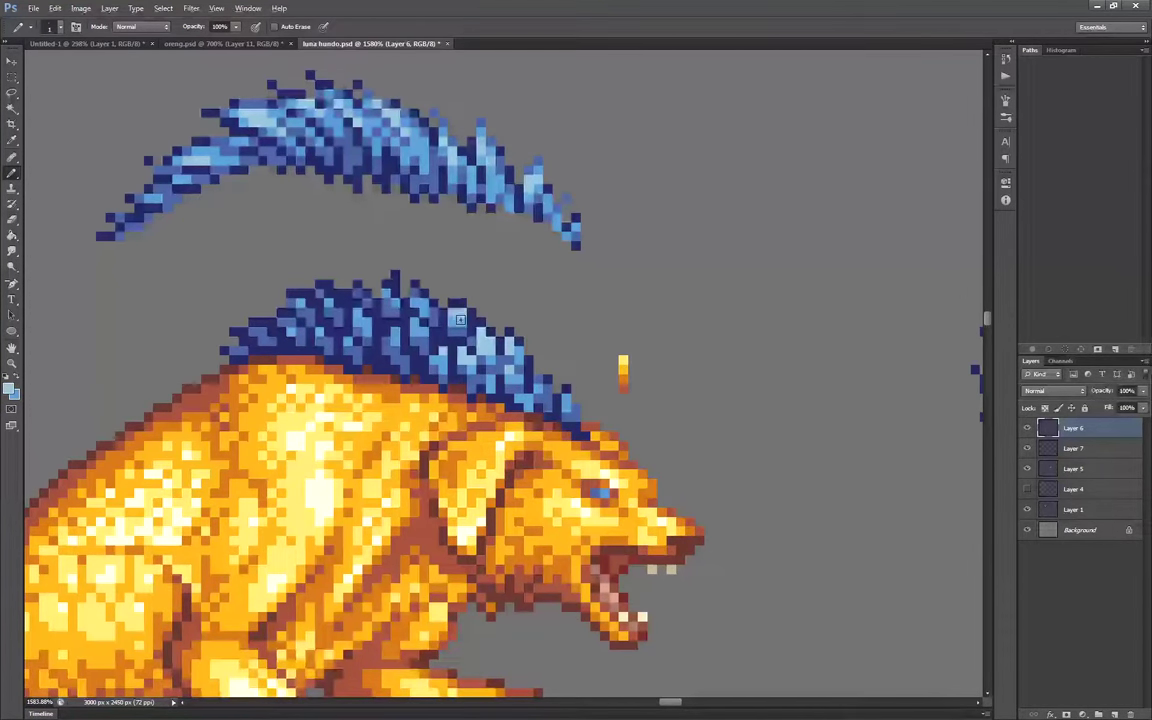
pyautogui.moveTo(386, 301); pyautogui.dragTo(395, 285)
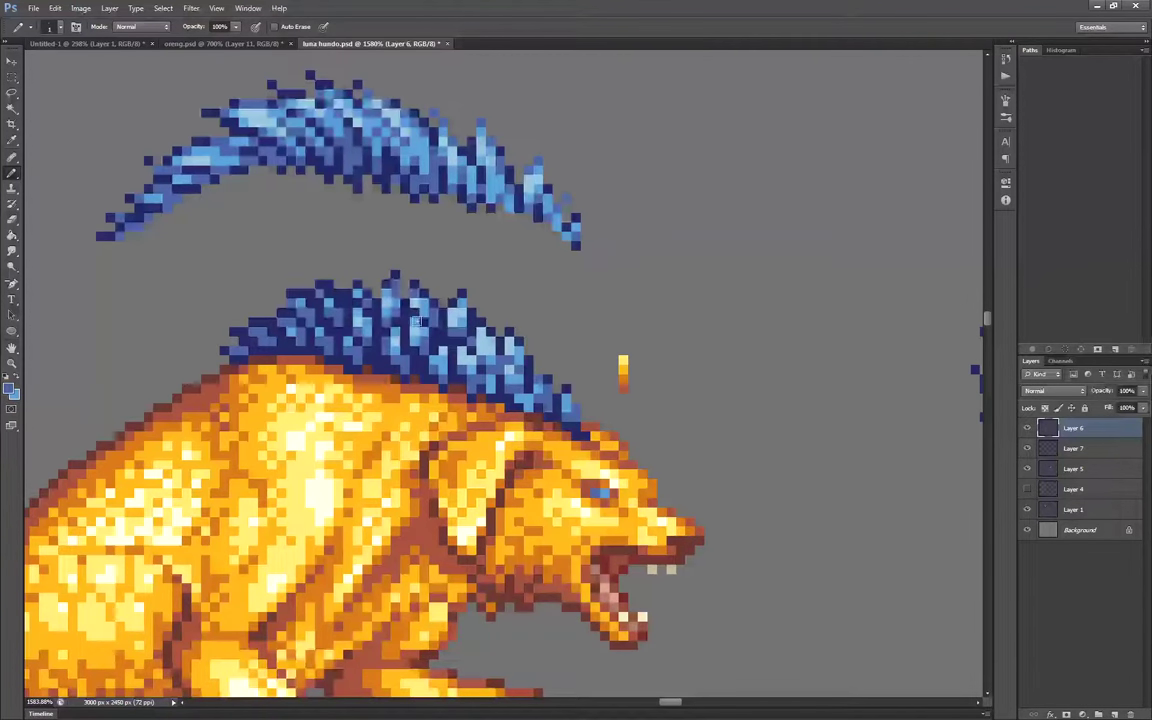
pyautogui.keyDown('alt'); pyautogui.click(424, 348); pyautogui.keyUp('alt')
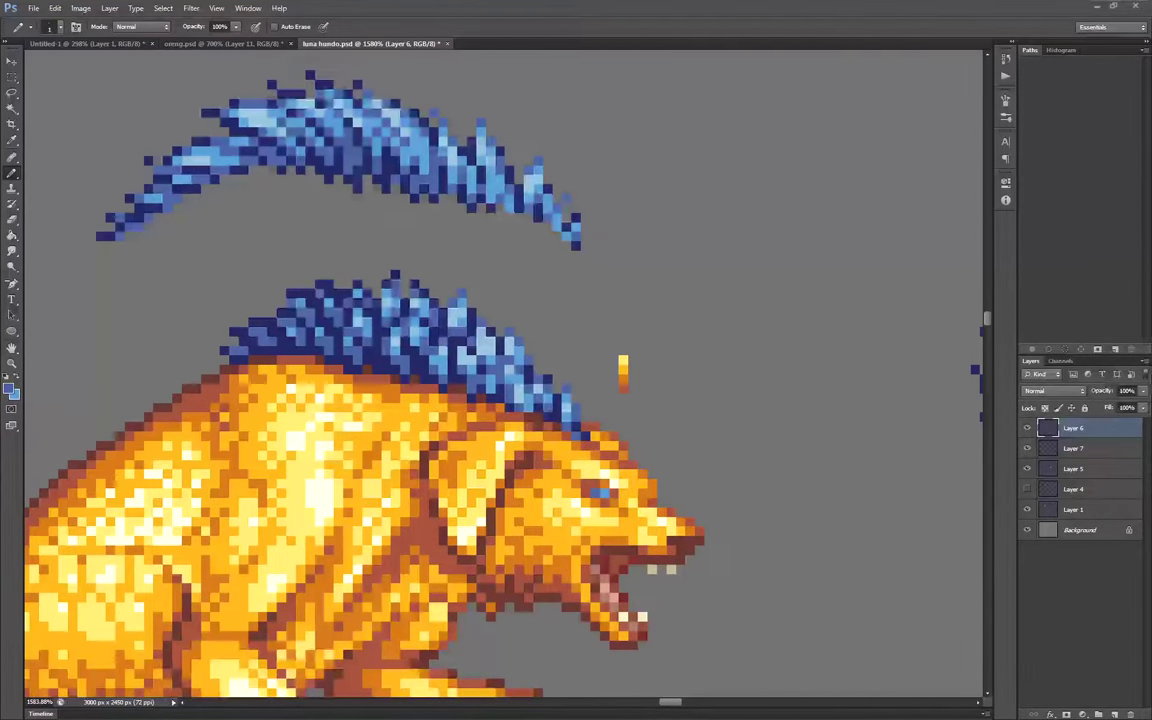
# Extend the upper and rear edges of the leaping hound's new mane with spiky navy tufts
pyautogui.scroll(-7, 452, 380)
pyautogui.scroll(8, 482, 351)
pyautogui.keyDown('alt'); pyautogui.click(433, 342); pyautogui.keyUp('alt')
pyautogui.moveTo(379, 310); pyautogui.dragTo(379, 299)
pyautogui.click(295, 299)
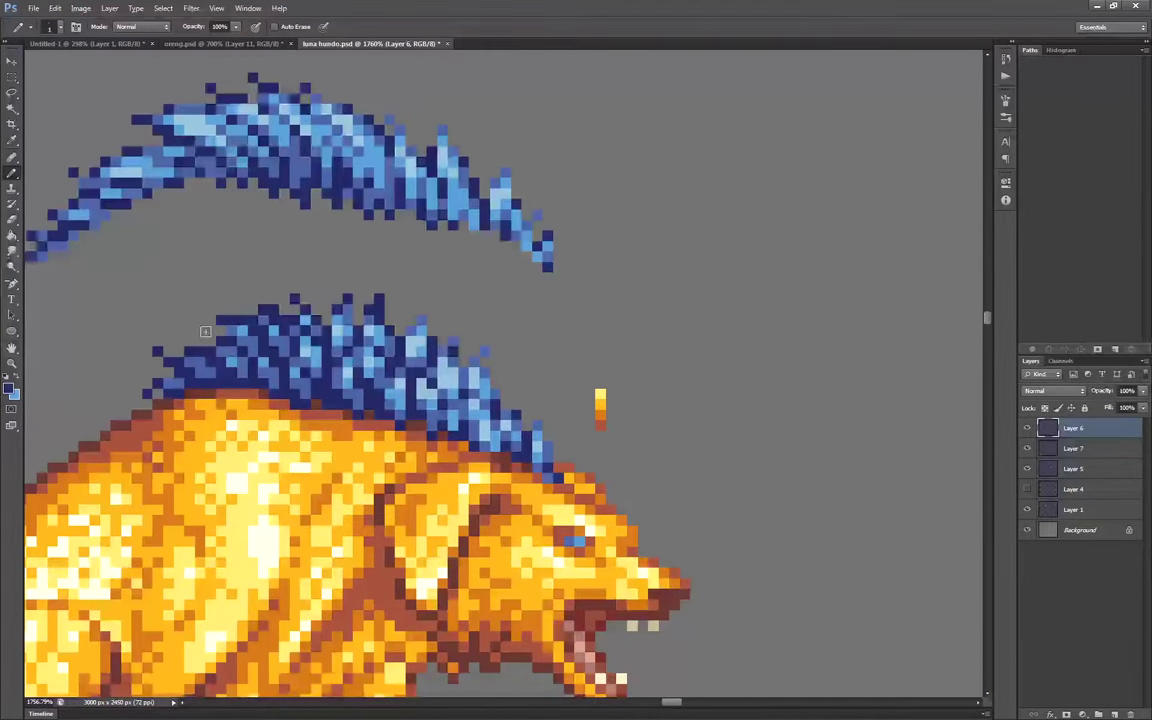
# Paint near-black shadows along the roots and rear tufts of the leaping hound's new mane
pyautogui.scroll(-5, 205, 331)
pyautogui.scroll(6, 411, 414)
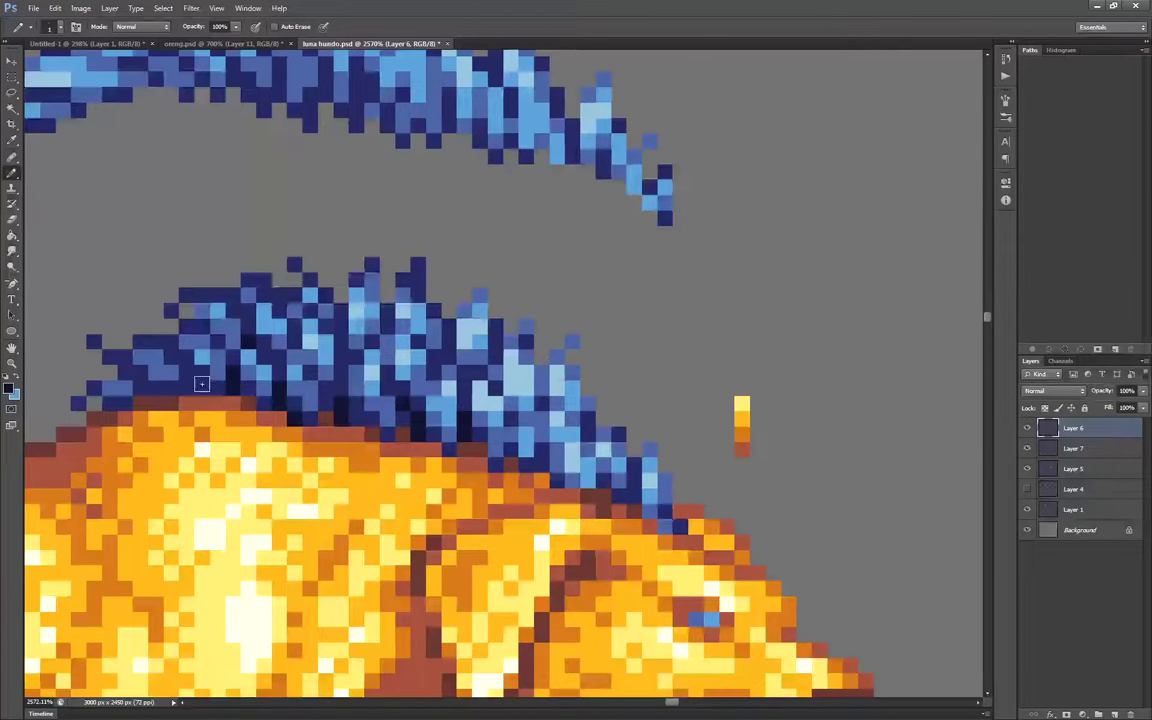
pyautogui.moveTo(202, 386); pyautogui.dragTo(202, 371)
pyautogui.click(173, 386)
pyautogui.moveTo(126, 372); pyautogui.dragTo(110, 357)
pyautogui.click(140, 341)
pyautogui.click(187, 326)
pyautogui.moveTo(187, 296); pyautogui.dragTo(171, 280)
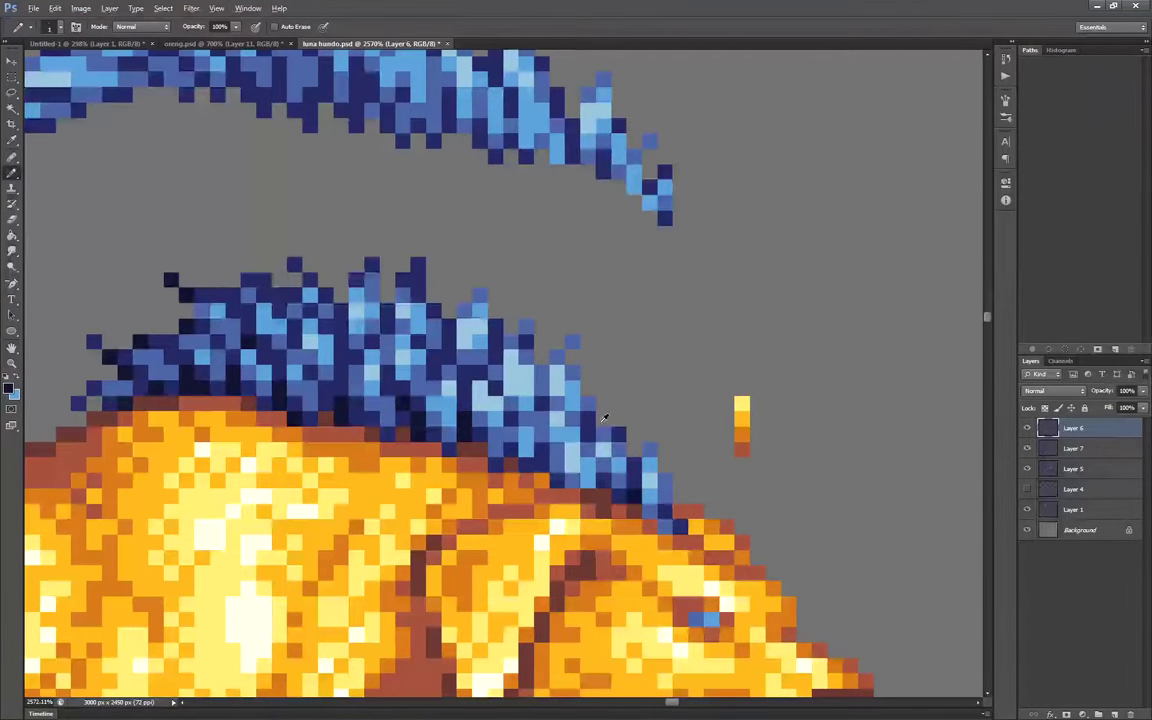
# Move the new mane up above the leaping hound's earlier one and merge Layer 6 down into Layer 7
pyautogui.scroll(-10, 603, 418)
pyautogui.press('m')
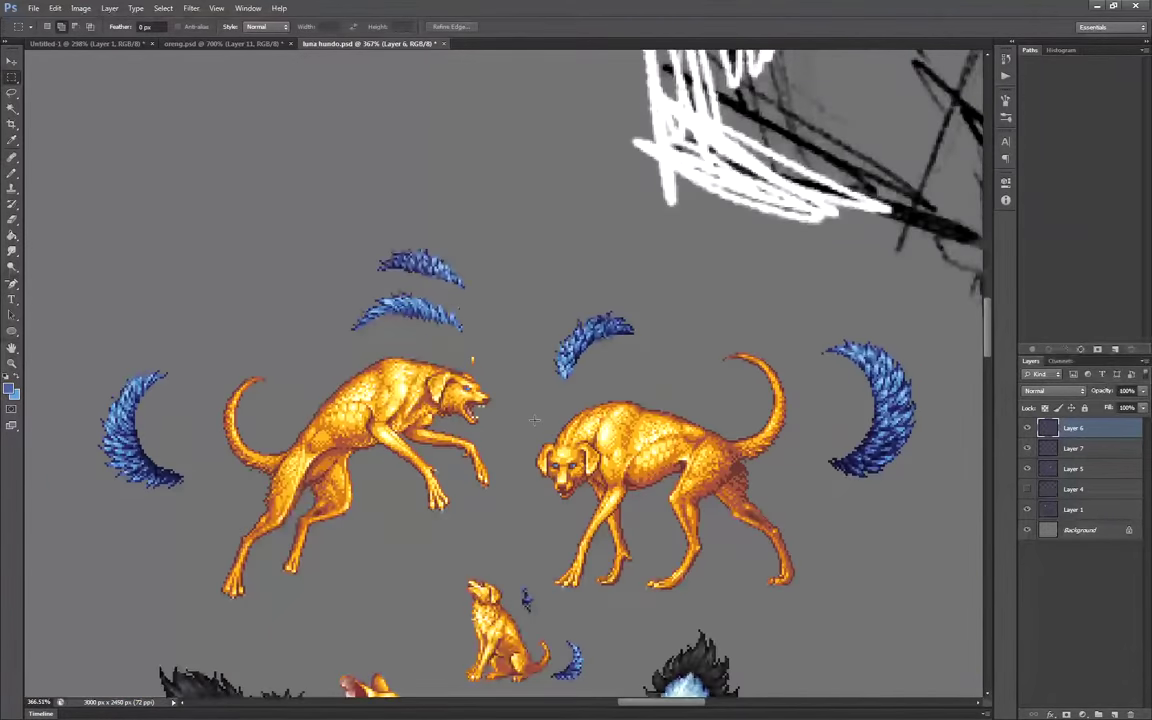
pyautogui.click(1027, 428)
pyautogui.click(1027, 428)
pyautogui.hotkey('ctrl', 'e')
# Draw a new solid navy mane with tall pointed tufts from the walking hound's head to its shoulders on Layer 7
pyautogui.press('b')
pyautogui.scroll(6, 551, 383)
pyautogui.moveTo(589, 572); pyautogui.dragTo(579, 492)
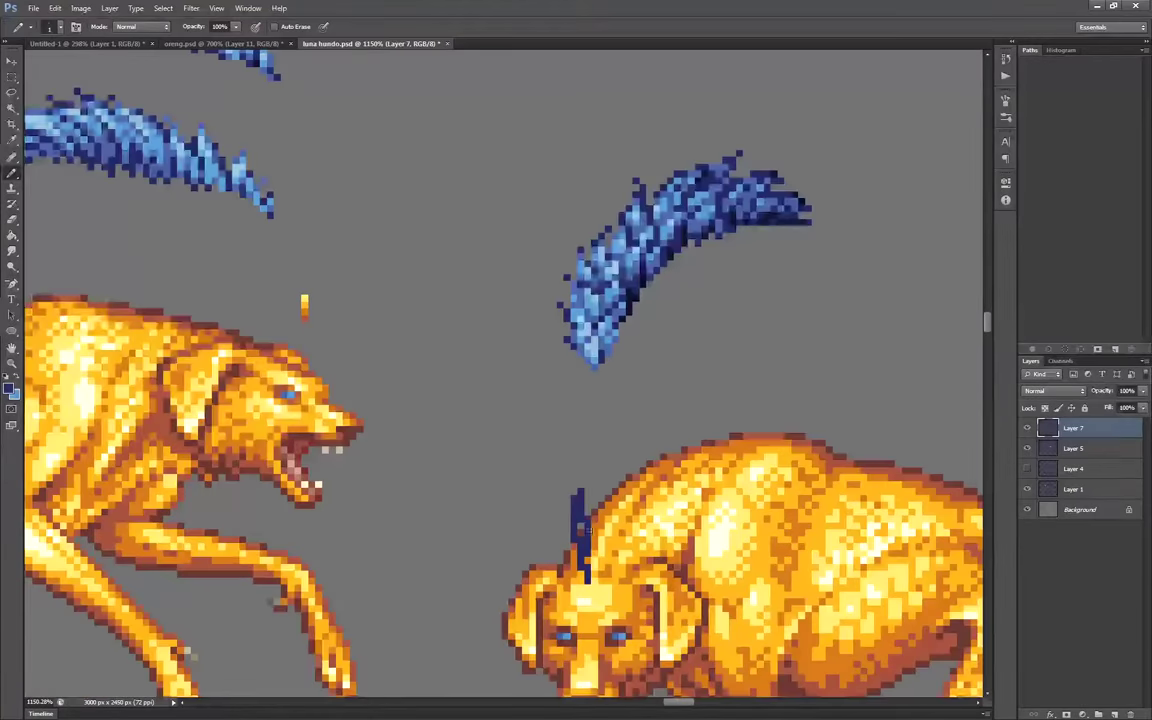
pyautogui.moveTo(640, 470); pyautogui.dragTo(732, 397)
pyautogui.moveTo(612, 520)
pyautogui.mouseDown()
pyautogui.moveTo(685, 460)
pyautogui.moveTo(775, 415)
pyautogui.mouseUp()
pyautogui.click(11, 219)
pyautogui.click(11, 173)
pyautogui.hotkey('ctrl', 'z')
# Shade the walking hound's new mane with mid-blue and light-blue strands and pale-blue highlights
pyautogui.moveTo(685, 428)
pyautogui.mouseDown()
pyautogui.moveTo(617, 490)
pyautogui.moveTo(590, 567)
pyautogui.moveTo(646, 437)
pyautogui.mouseUp()
pyautogui.keyDown('alt'); pyautogui.click(608, 286); pyautogui.keyUp('alt')
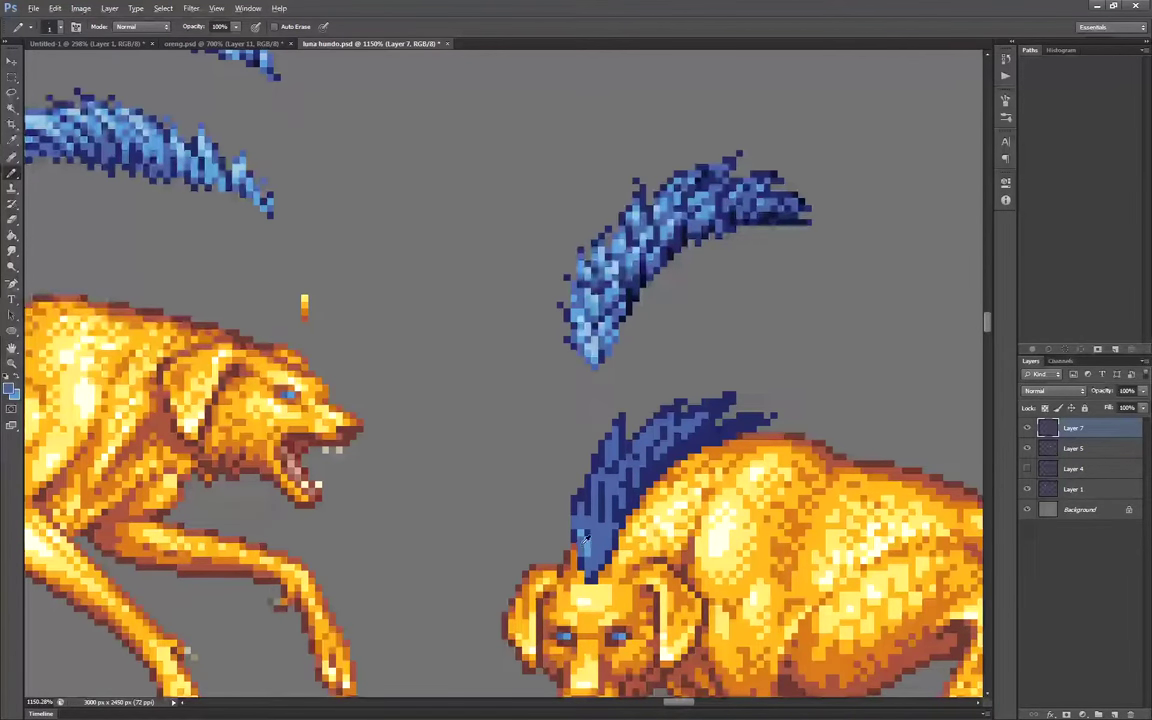
pyautogui.scroll(-1, 596, 491)
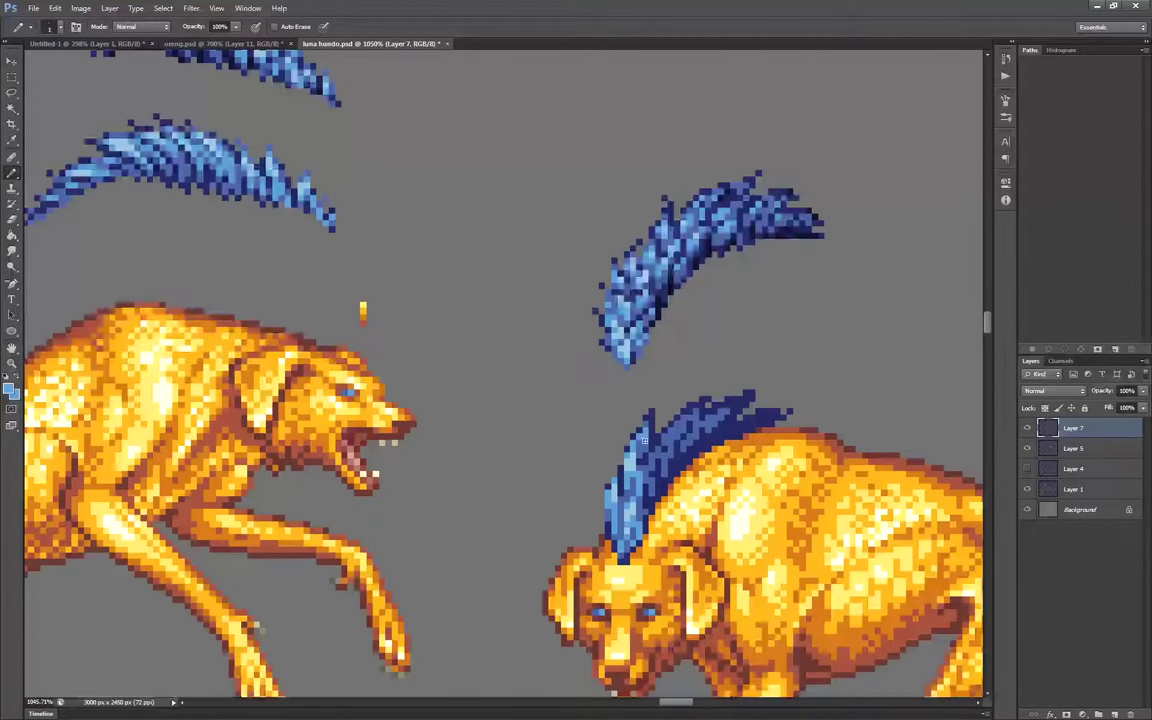
pyautogui.scroll(2, 648, 482)
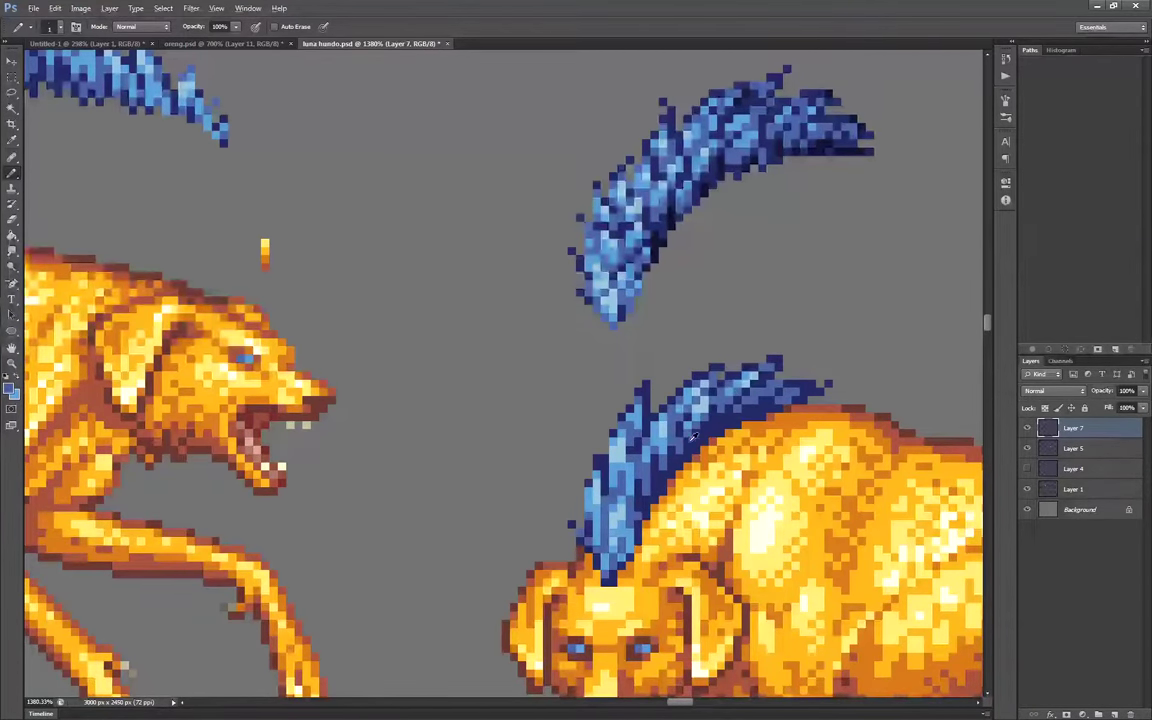
pyautogui.scroll(-1, 675, 410)
pyautogui.scroll(4, 610, 482)
pyautogui.keyDown('alt'); pyautogui.click(616, 419); pyautogui.keyUp('alt')
pyautogui.scroll(-5, 718, 356)
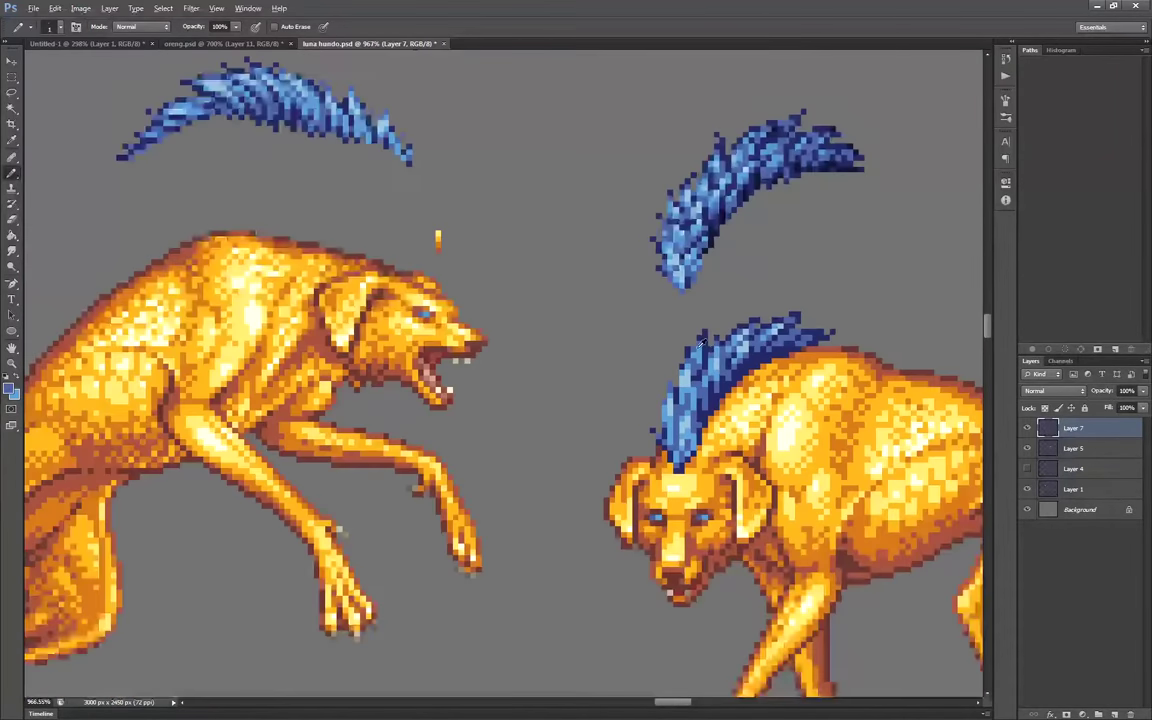
# Paint near-black shadows along the roots and on the tuft tips of the walking hound's new mane
pyautogui.scroll(2, 762, 352)
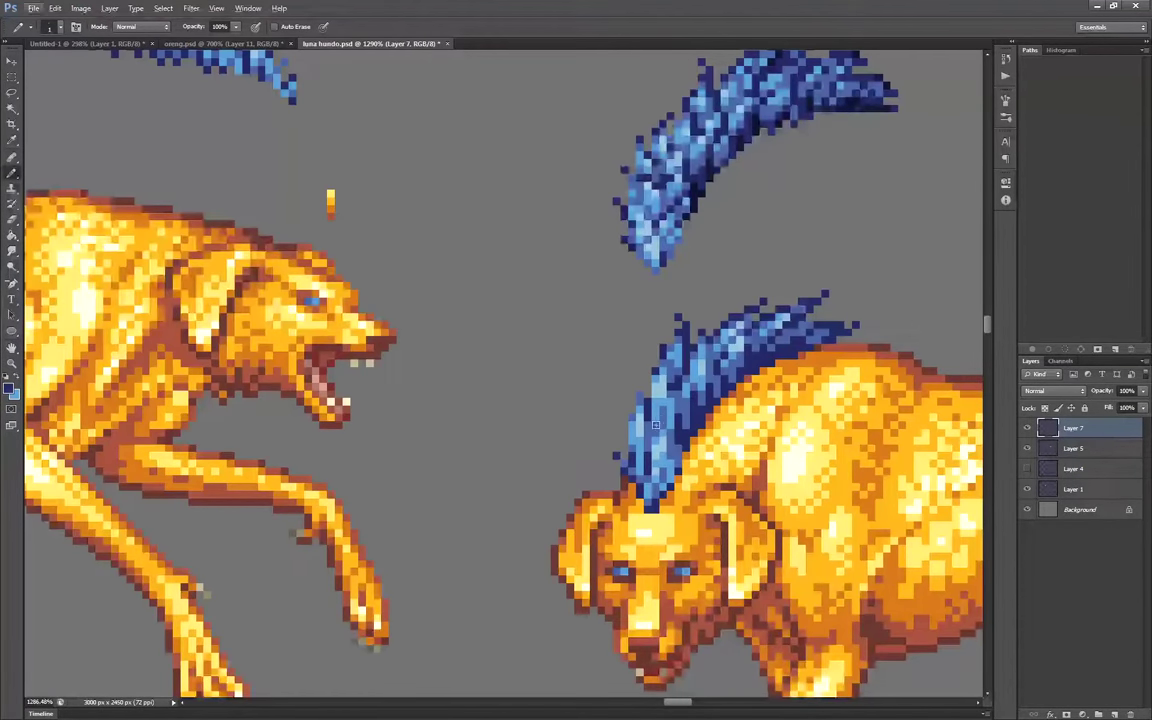
pyautogui.scroll(3, 677, 446)
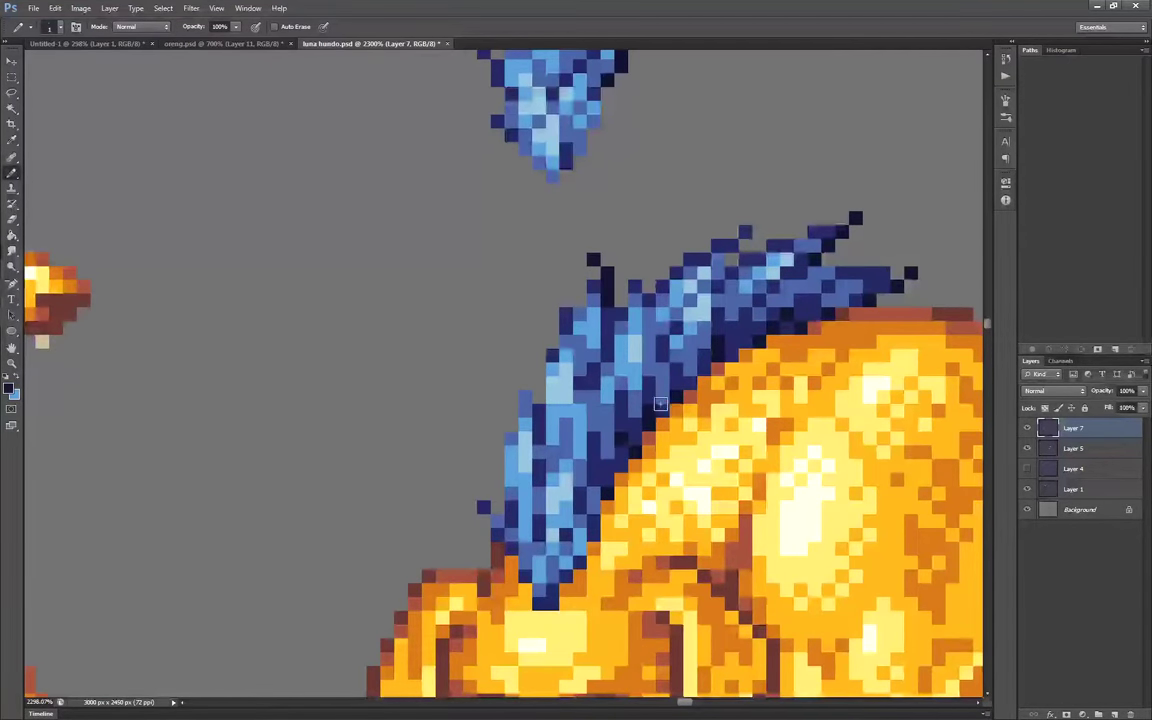
pyautogui.scroll(-1, 653, 404)
pyautogui.press('e')
# Place the leaping hound's lighter mane above its darker one and try moving the walking hound's new mane up
pyautogui.scroll(-5, 590, 510)
pyautogui.press('m')
pyautogui.moveTo(523, 385); pyautogui.dragTo(693, 512)
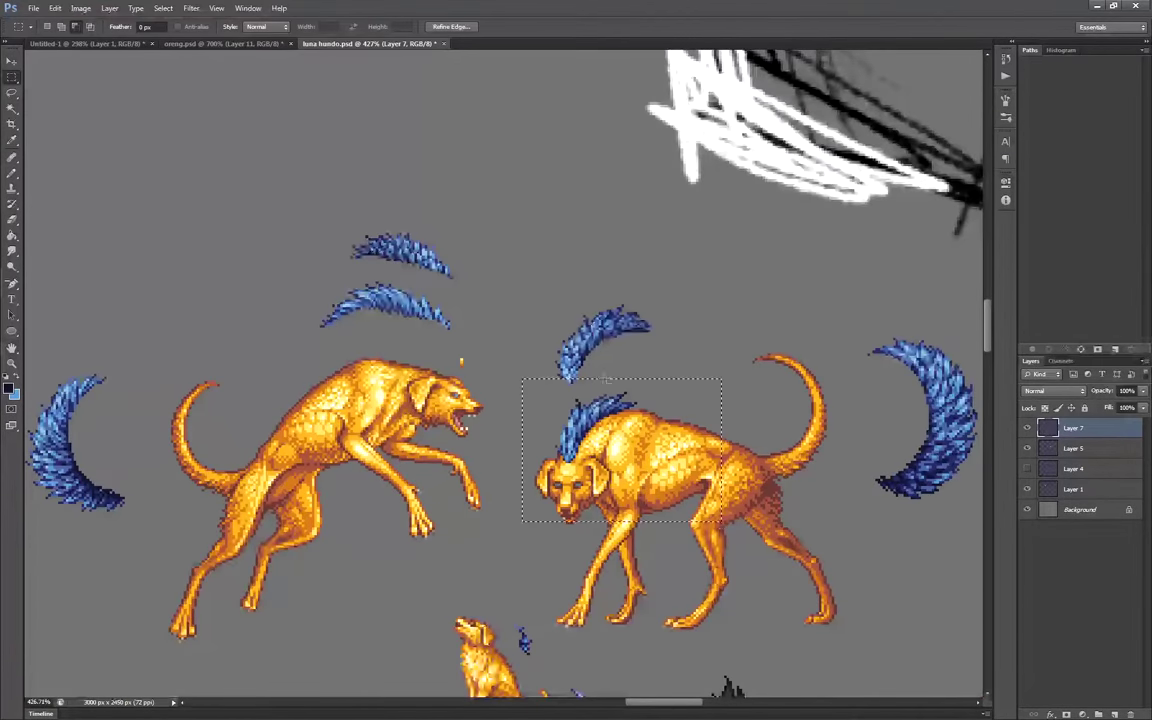
pyautogui.hotkey('ctrl', 'shift', 'Up')
pyautogui.hotkey('ctrl', 'shift', 'Up')
pyautogui.hotkey('ctrl', 'shift', 'Up')
pyautogui.hotkey('ctrl', 'shift', 'Up')
pyautogui.hotkey('ctrl', 'shift', 'Up')
pyautogui.hotkey('ctrl', 'shift', 'Up')
pyautogui.hotkey('ctrl', 'shift', 'Up')
pyautogui.hotkey('ctrl', 'd')
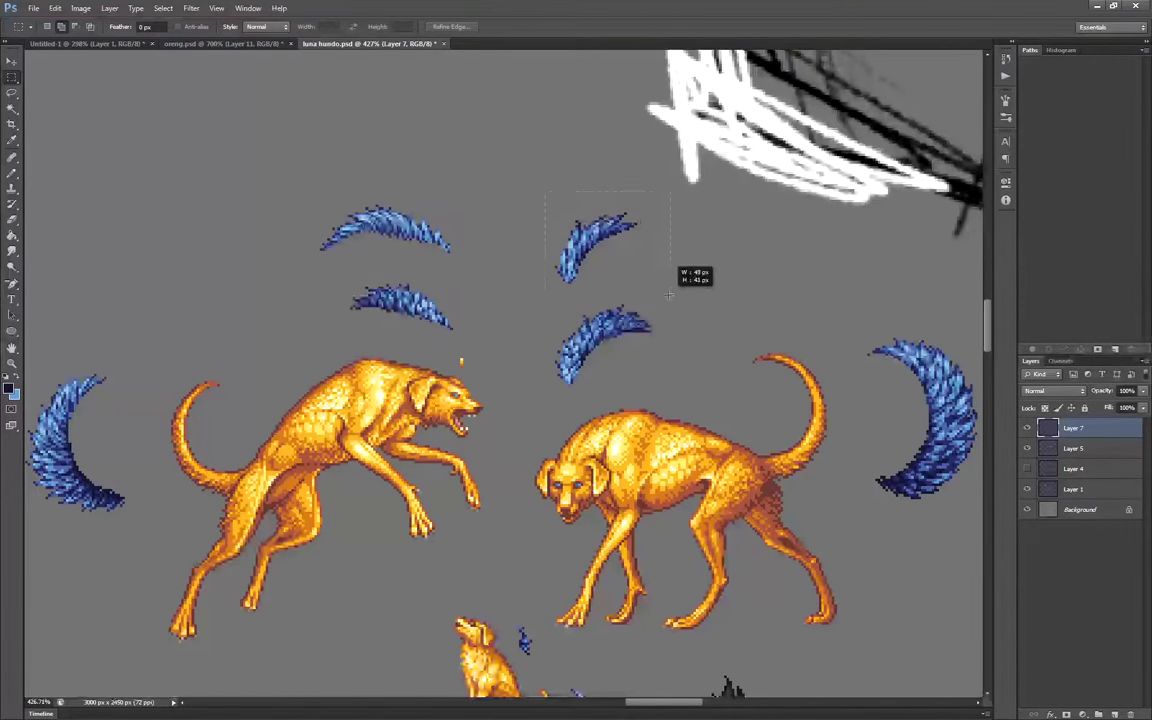
pyautogui.hotkey('ctrl', 'z')
# Extend the walking hound's new mane in solid navy farther back over the shoulders, with near-black roots
pyautogui.scroll(5, 645, 395)
pyautogui.press('b')
pyautogui.moveTo(637, 424)
pyautogui.mouseDown()
pyautogui.moveTo(718, 451)
pyautogui.moveTo(703, 450)
pyautogui.mouseUp()
pyautogui.moveTo(617, 408)
pyautogui.mouseDown()
pyautogui.moveTo(711, 420)
pyautogui.moveTo(607, 399)
pyautogui.mouseUp()
pyautogui.keyDown('alt'); pyautogui.click(612, 417); pyautogui.keyUp('alt')
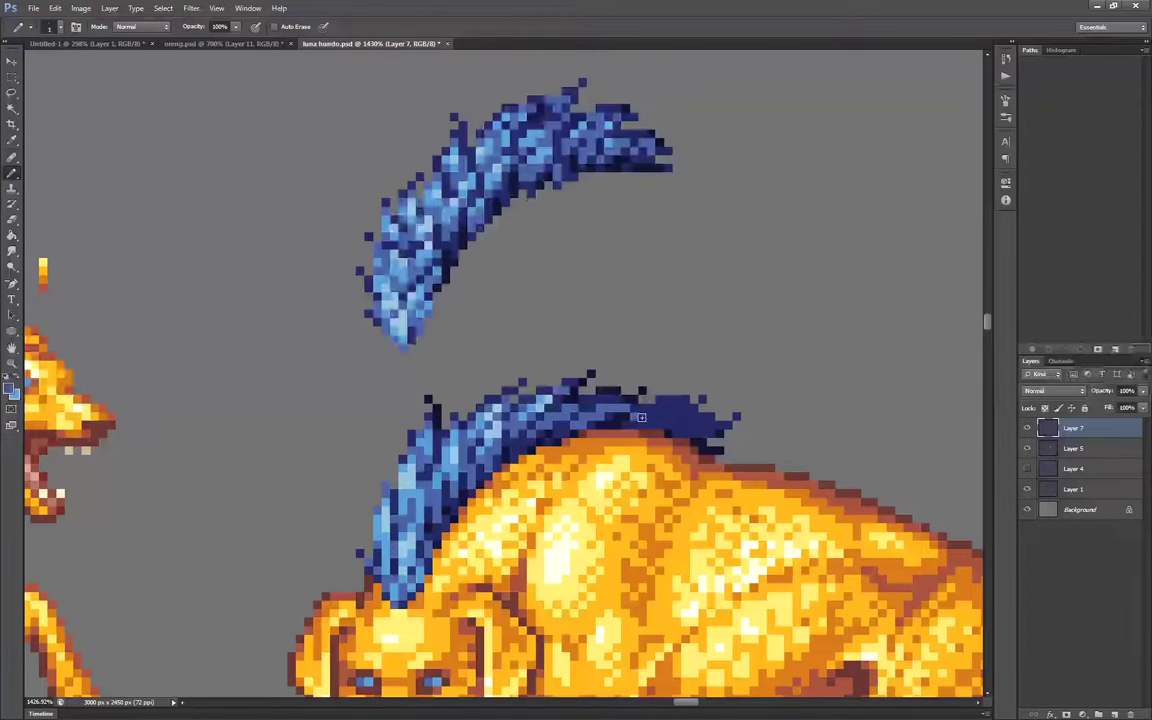
# Shade the mane's rear extension with mid-blue and light-blue strands separated by near-black gaps
pyautogui.scroll(2, 600, 370)
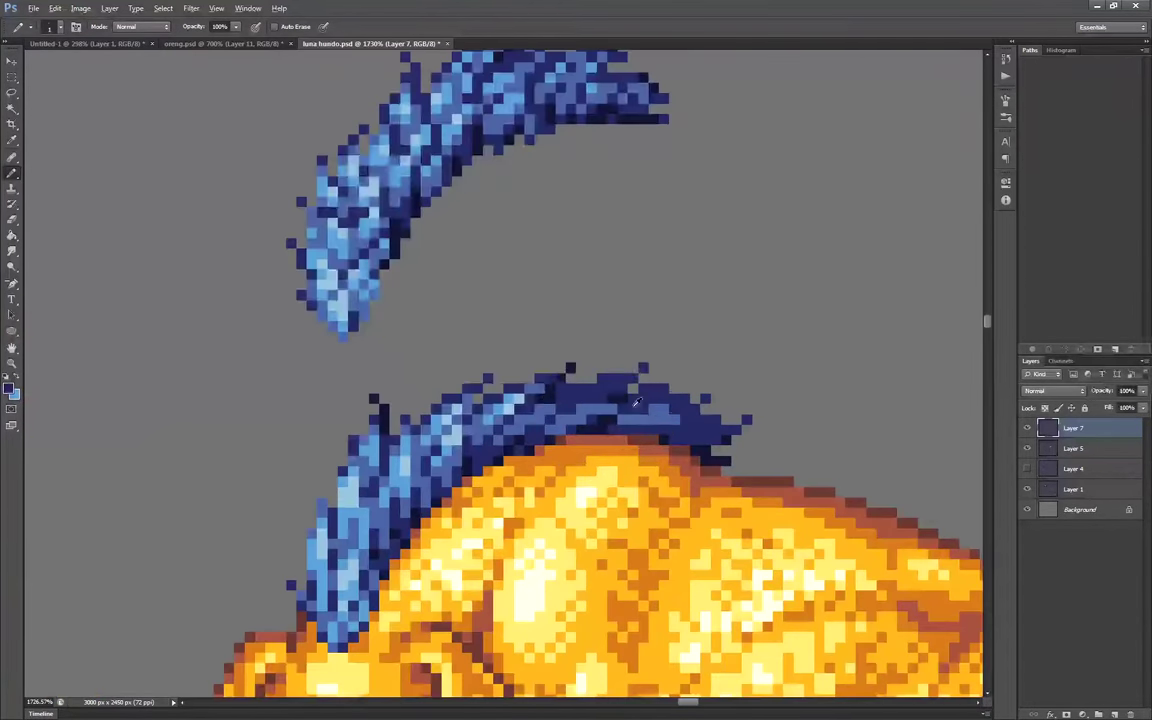
pyautogui.moveTo(551, 409); pyautogui.dragTo(530, 419)
pyautogui.keyDown('alt'); pyautogui.click(586, 395); pyautogui.keyUp('alt')
pyautogui.moveTo(666, 396); pyautogui.dragTo(618, 392)
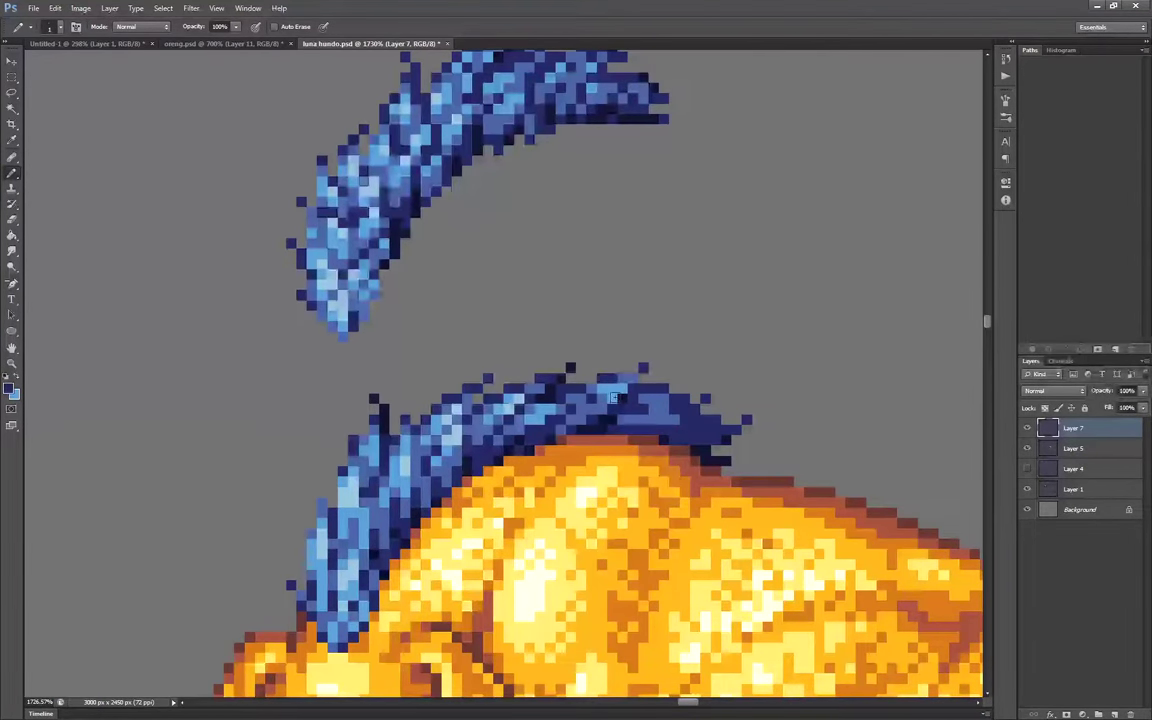
pyautogui.scroll(-3, 643, 408)
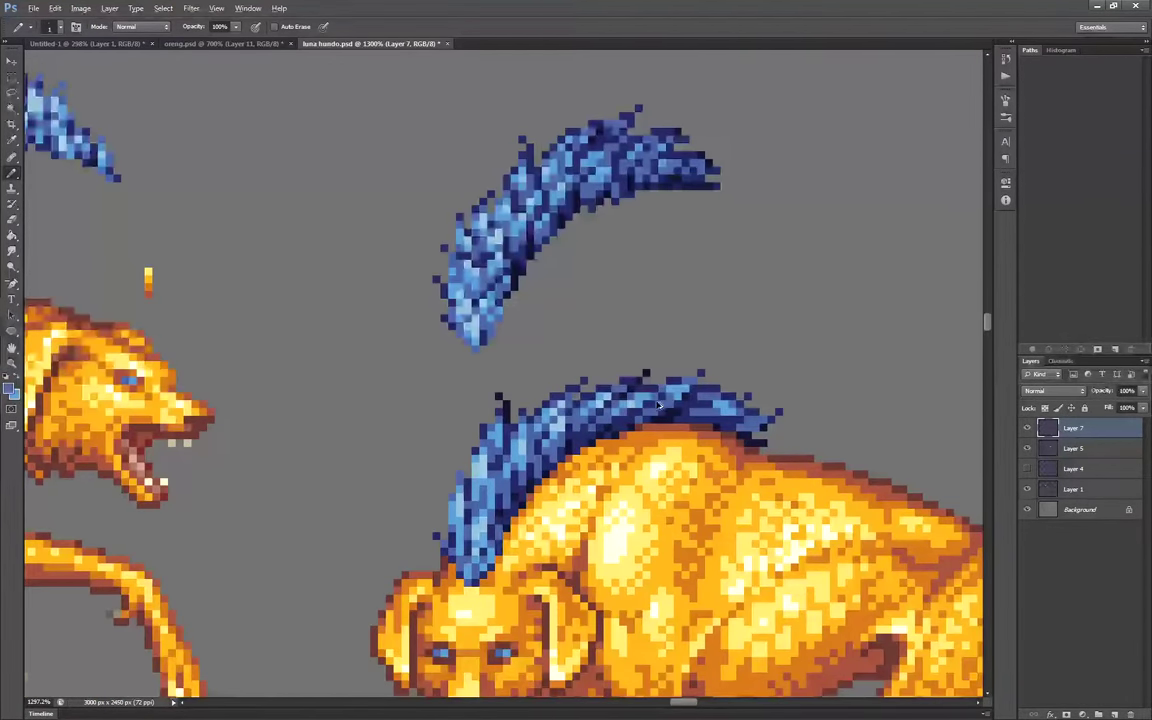
pyautogui.scroll(2, 660, 405)
pyautogui.scroll(1, 700, 400)
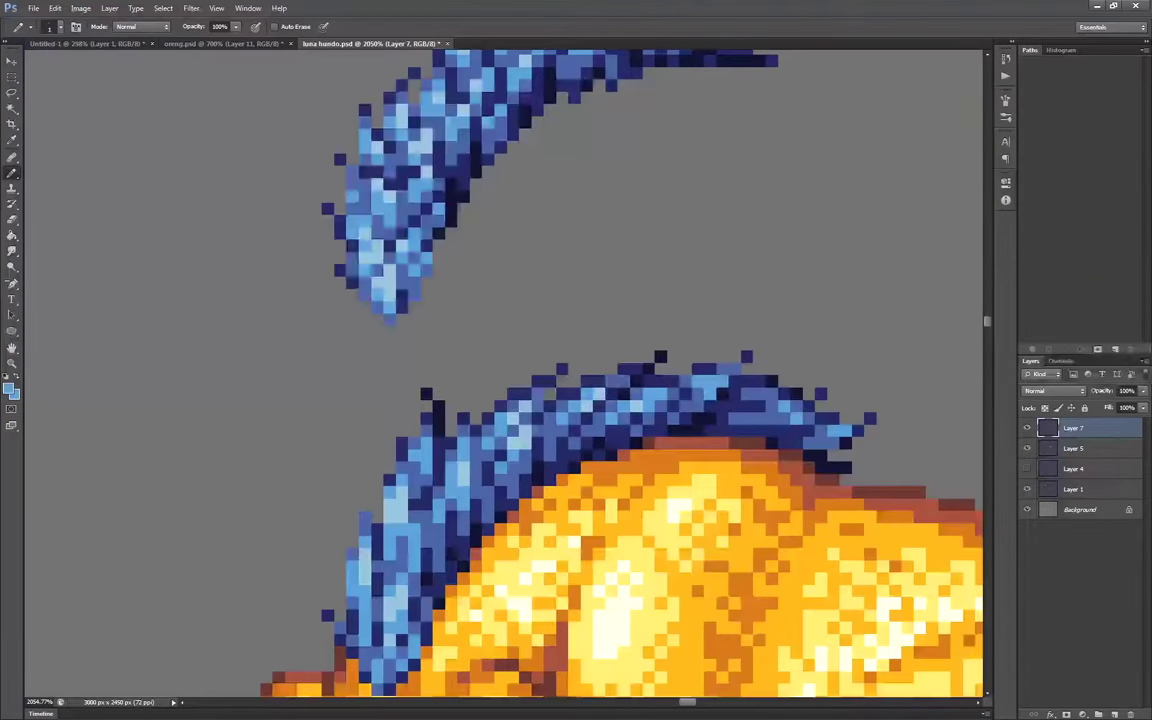
pyautogui.click(741, 386)
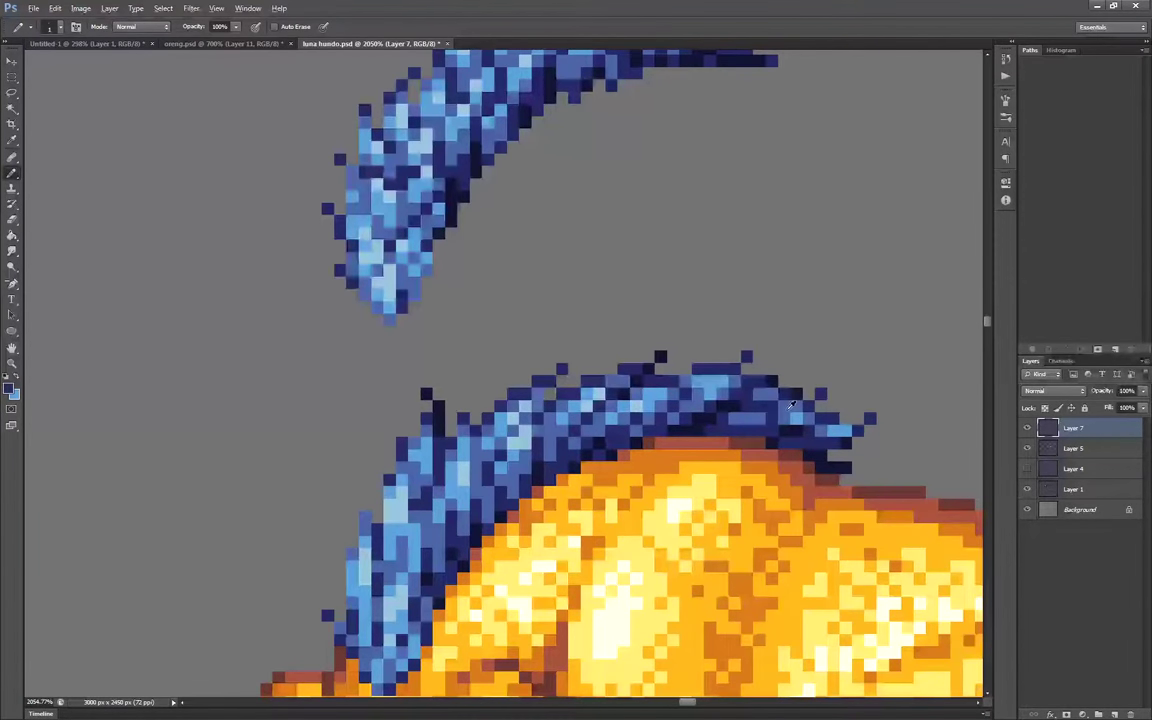
pyautogui.scroll(-2, 790, 404)
pyautogui.scroll(2, 750, 428)
pyautogui.scroll(-3, 851, 402)
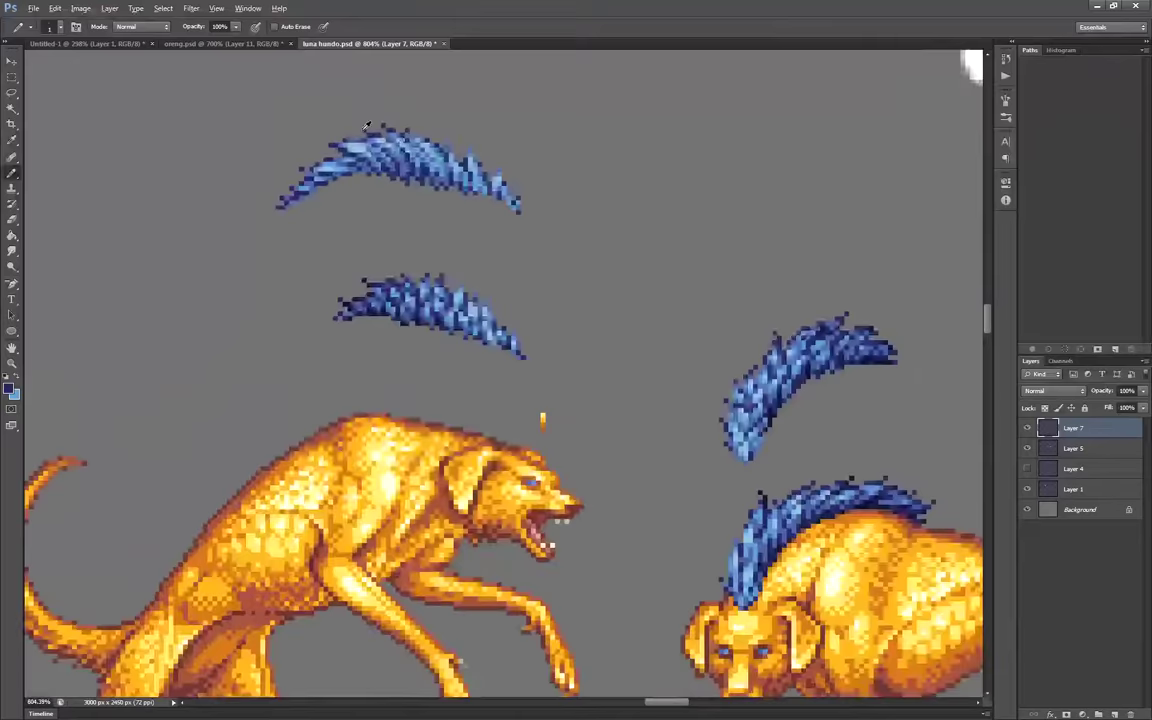
# Add near-black shadows to the roots and rear tip of the leaping hound's upper mane, with mid-blue and light-blue strands
pyautogui.scroll(3, 300, 200)
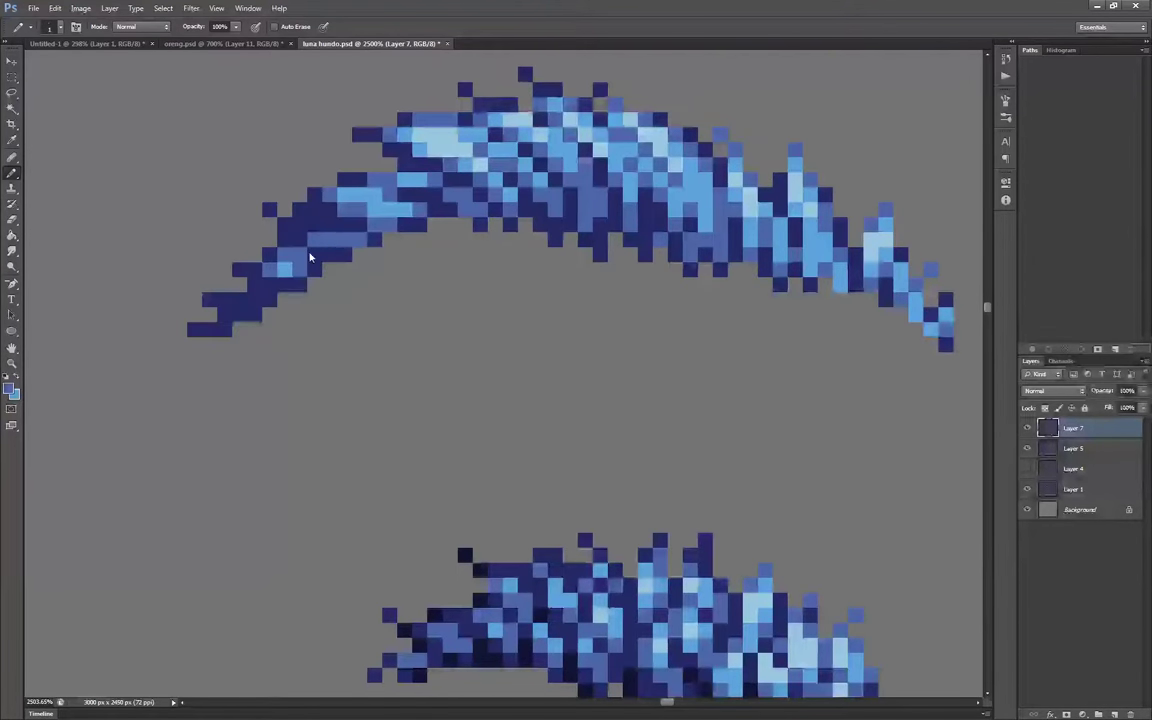
pyautogui.scroll(-2, 450, 222)
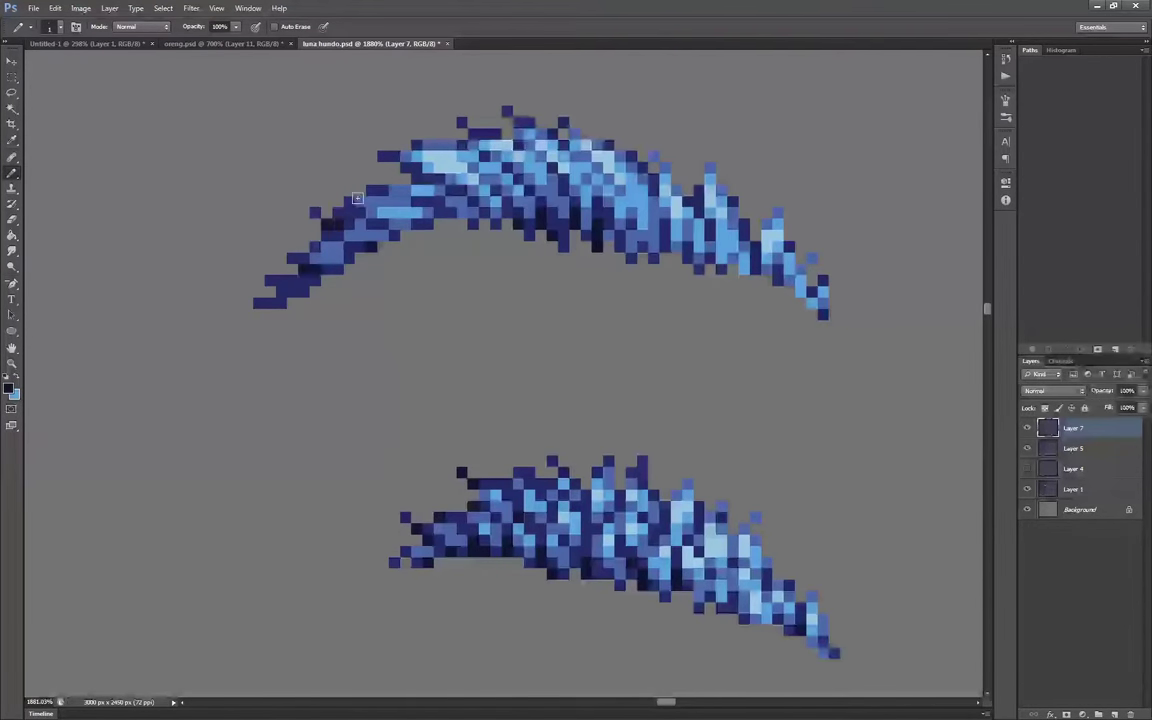
pyautogui.click(315, 213)
pyautogui.click(326, 236)
pyautogui.moveTo(275, 283); pyautogui.dragTo(259, 303)
pyautogui.click(292, 258)
pyautogui.scroll(-2, 360, 252)
pyautogui.scroll(1, 360, 240)
pyautogui.keyDown('alt'); pyautogui.click(395, 232); pyautogui.keyUp('alt')
pyautogui.click(320, 273)
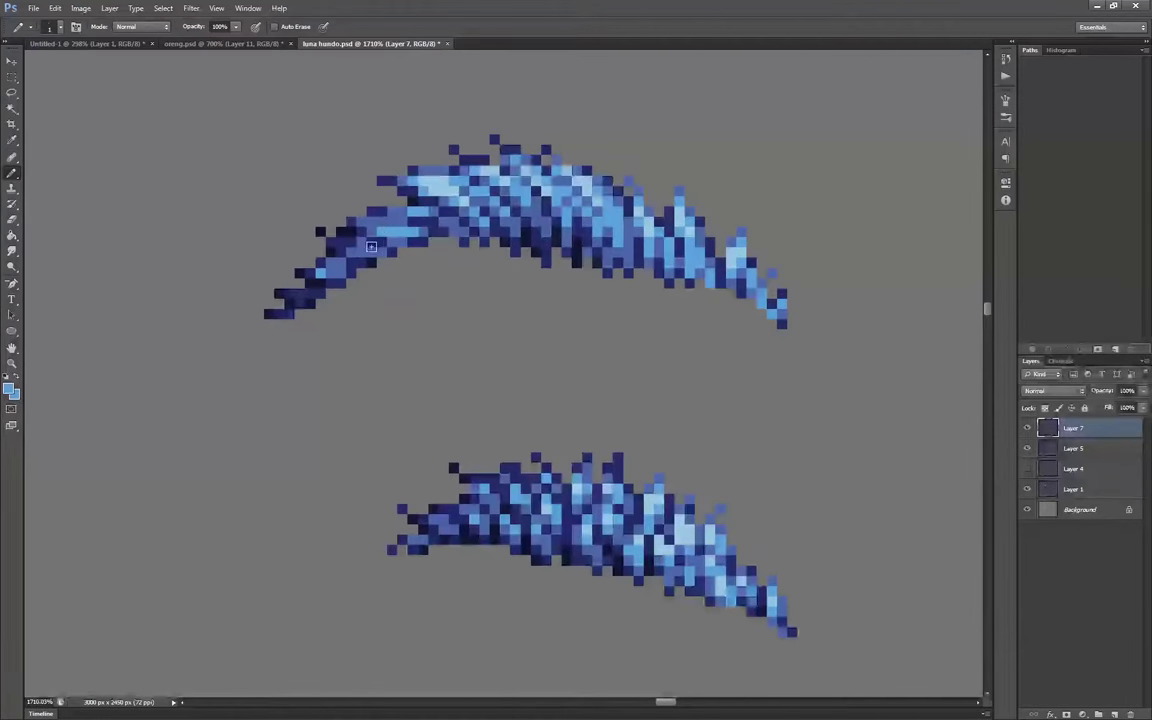
# Move the walking hound's new mane up above its earlier version
pyautogui.scroll(-4, 283, 219)
pyautogui.scroll(1, 250, 134)
pyautogui.press('m')
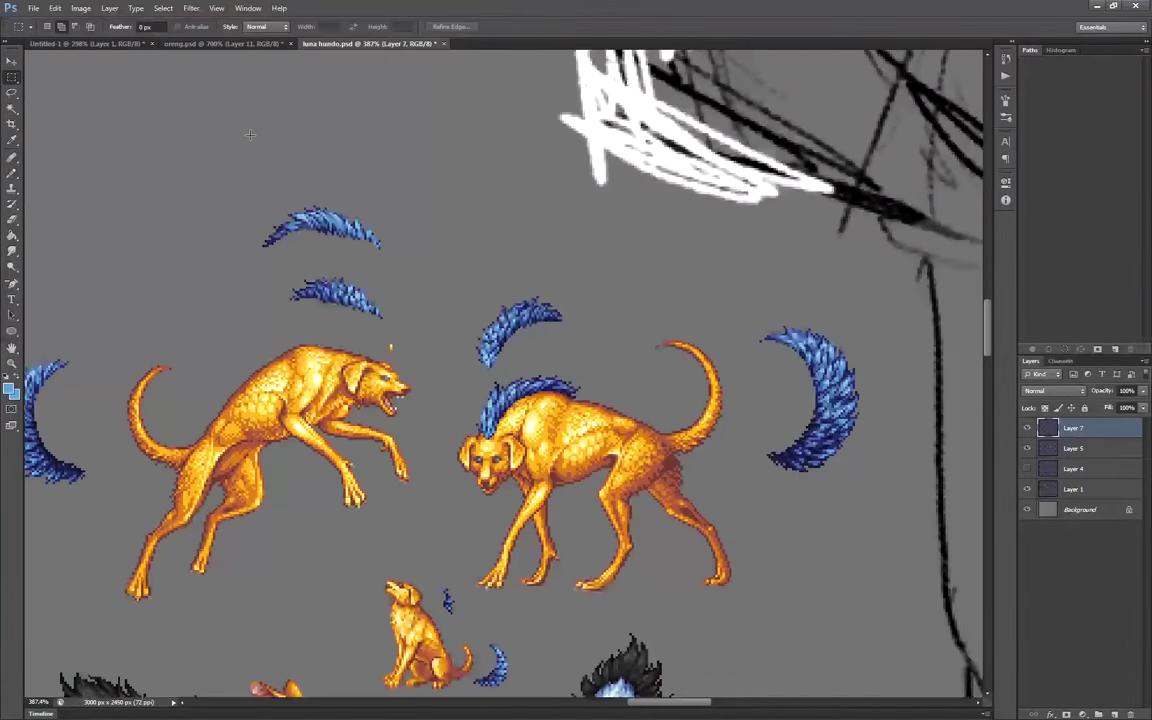
pyautogui.click(11, 93)
pyautogui.moveTo(495, 390)
pyautogui.mouseDown()
pyautogui.moveTo(617, 380)
pyautogui.moveTo(497, 396)
pyautogui.mouseUp()
pyautogui.moveTo(550, 395); pyautogui.dragTo(550, 246)
pyautogui.hotkey('ctrl', 'd')
# Copy the sitting puppy's mane and tail plume to a new layer and shift the Layer 7 originals beside the puppy
pyautogui.scroll(-4, 580, 317)
pyautogui.scroll(2, 303, 387)
pyautogui.click(11, 173)
pyautogui.scroll(4, 568, 616)
pyautogui.hotkey('ctrl', 'j')
pyautogui.hotkey('ctrl', 'shift', 'Left')
pyautogui.click(1073, 448)
pyautogui.moveTo(540, 555); pyautogui.dragTo(590, 555)
pyautogui.click(1073, 427)
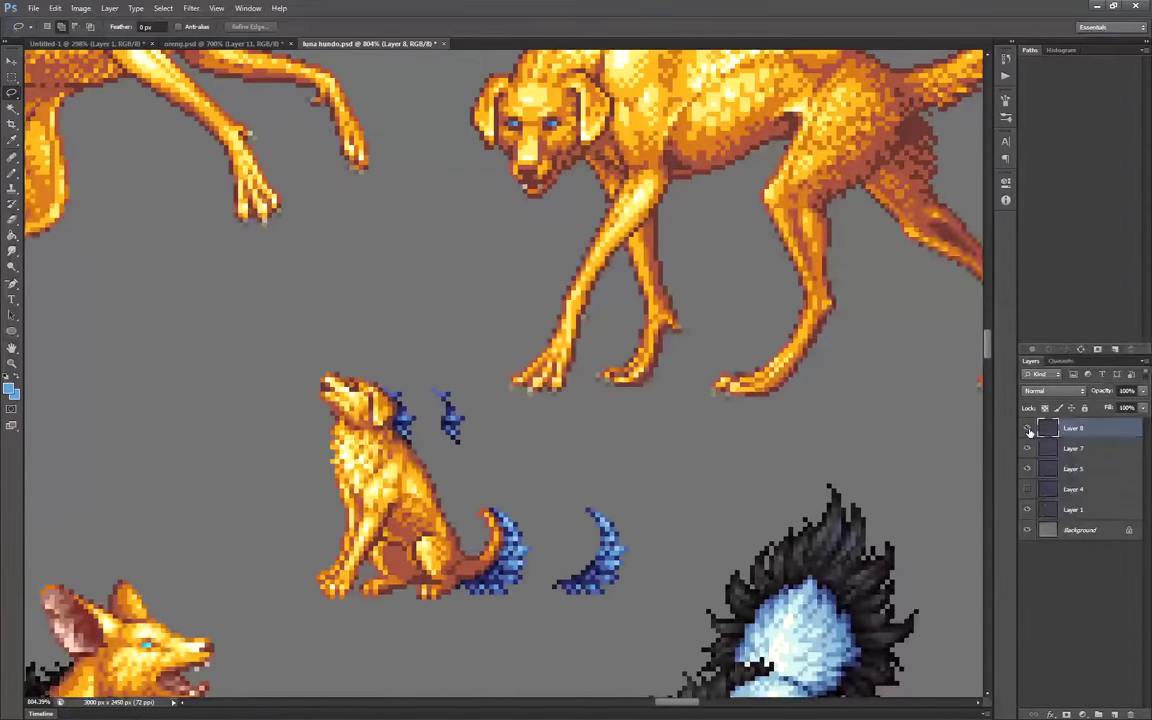
# Build up the sitting puppy's mane on Layer 8 with navy, mid-blue and near-black tufts down the neck
pyautogui.press('b')
pyautogui.scroll(4, 426, 435)
pyautogui.moveTo(425, 403); pyautogui.dragTo(440, 433)
pyautogui.keyDown('alt'); pyautogui.click(413, 448); pyautogui.keyUp('alt')
pyautogui.click(407, 397)
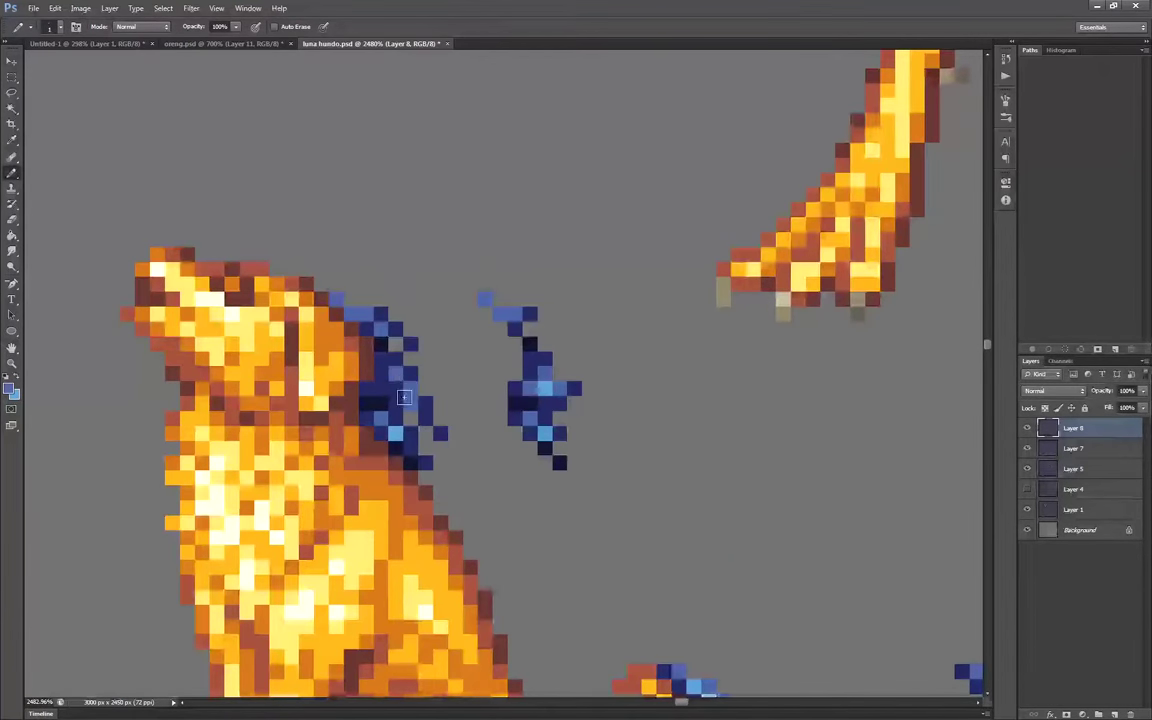
pyautogui.keyDown('alt'); pyautogui.click(425, 418); pyautogui.keyUp('alt')
pyautogui.click(441, 478)
pyautogui.click(441, 507)
pyautogui.scroll(-1, 441, 490)
pyautogui.keyDown('alt'); pyautogui.click(418, 359); pyautogui.keyUp('alt')
pyautogui.scroll(-2, 418, 357)
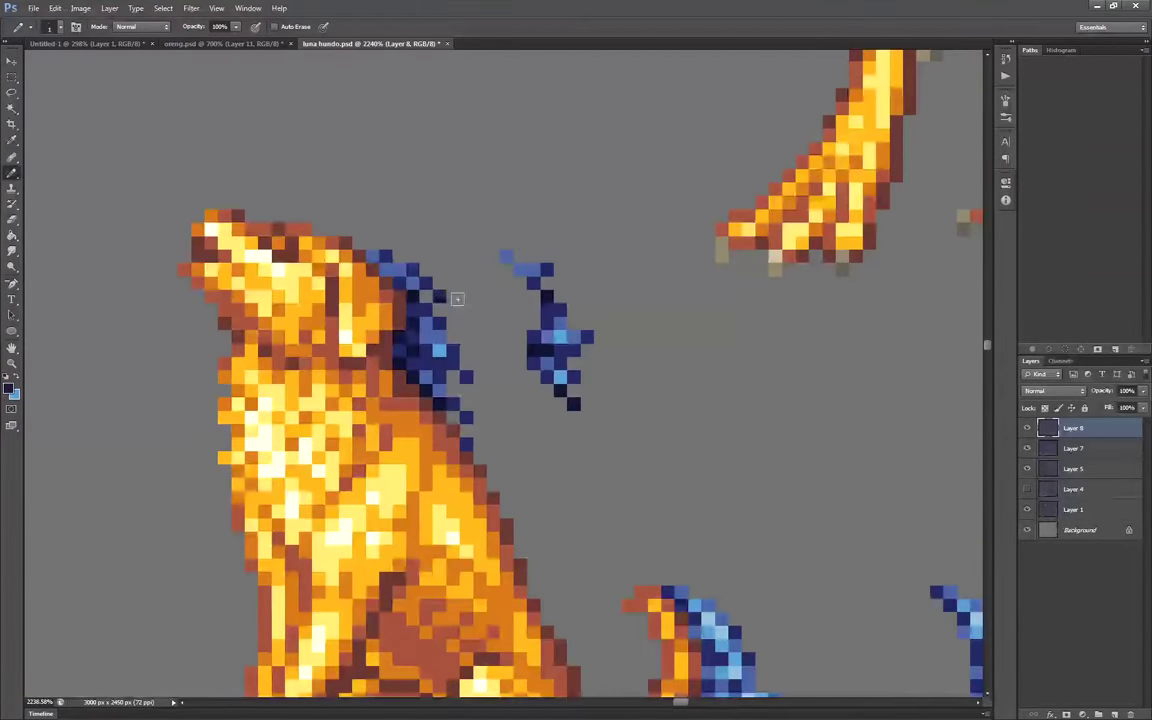
# Add pointed mid-blue and navy tufts along the outer and lower edges of the sitting puppy's tail plume
pyautogui.scroll(-2, 418, 357)
pyautogui.scroll(4, 510, 515)
pyautogui.keyDown('alt'); pyautogui.click(511, 516); pyautogui.keyUp('alt')
pyautogui.click(476, 549)
pyautogui.click(541, 437)
pyautogui.click(524, 452)
pyautogui.keyDown('alt'); pyautogui.click(547, 508); pyautogui.keyUp('alt')
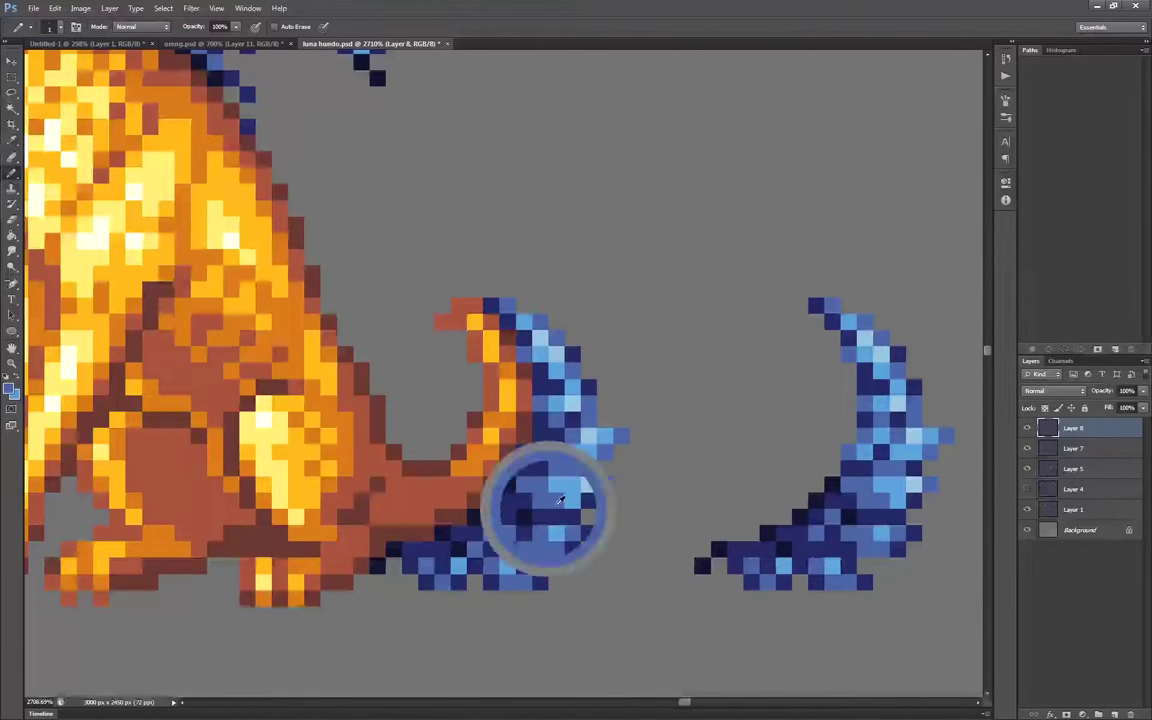
pyautogui.click(524, 484)
pyautogui.moveTo(508, 517); pyautogui.dragTo(492, 517)
pyautogui.click(605, 533)
pyautogui.click(605, 500)
pyautogui.moveTo(621, 484); pyautogui.dragTo(637, 468)
pyautogui.moveTo(557, 598); pyautogui.dragTo(573, 598)
pyautogui.click(475, 598)
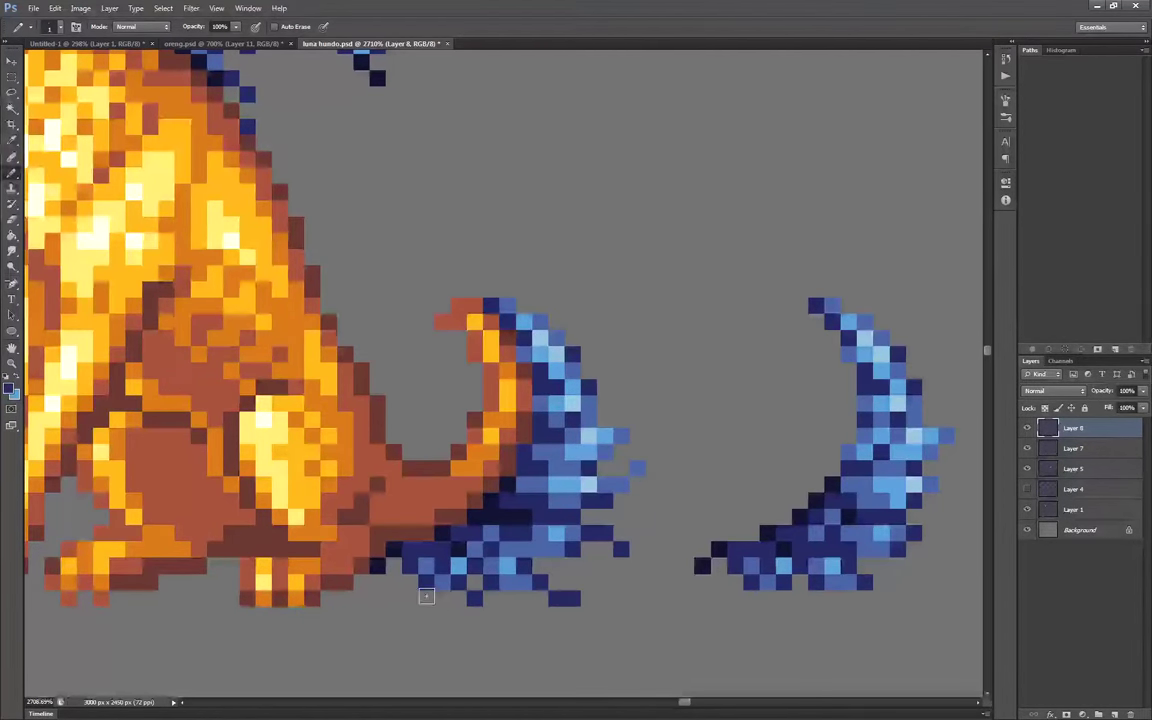
# Add loose mid-blue and navy tufts near the tip and upper edge of the puppy's tail plume
pyautogui.click(394, 582)
pyautogui.keyDown('alt'); pyautogui.click(596, 526); pyautogui.keyUp('alt')
pyautogui.click(605, 371)
pyautogui.click(491, 290)
pyautogui.scroll(-1, 560, 292)
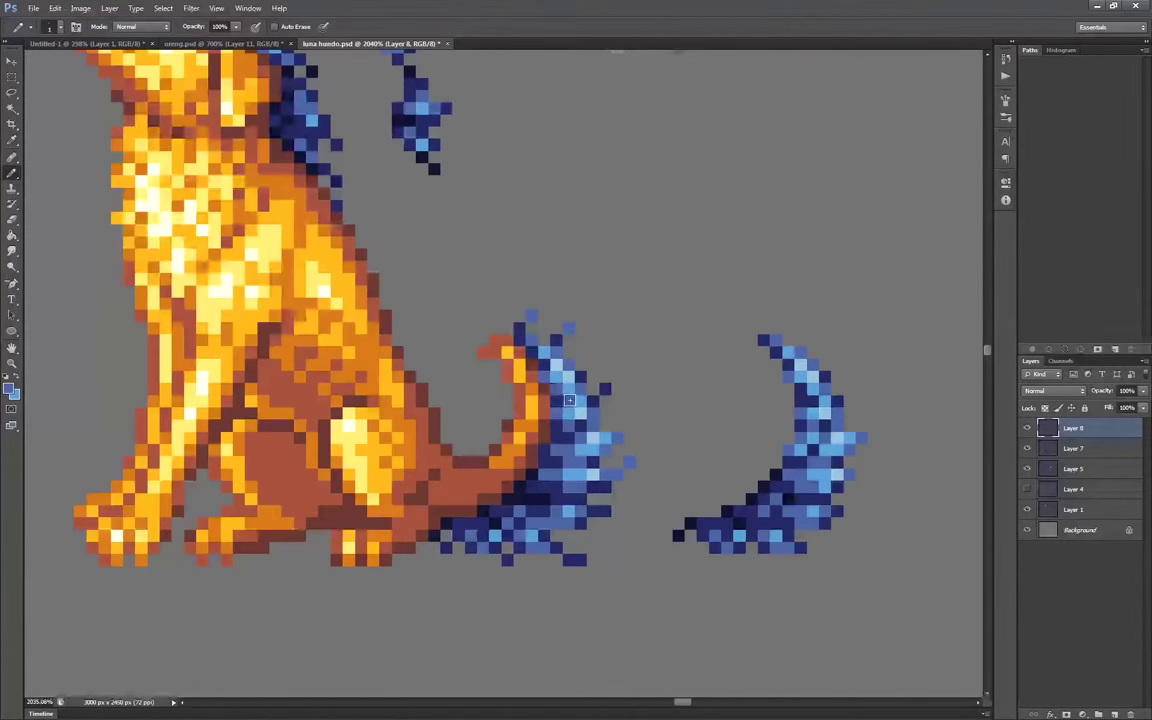
pyautogui.scroll(-1, 581, 373)
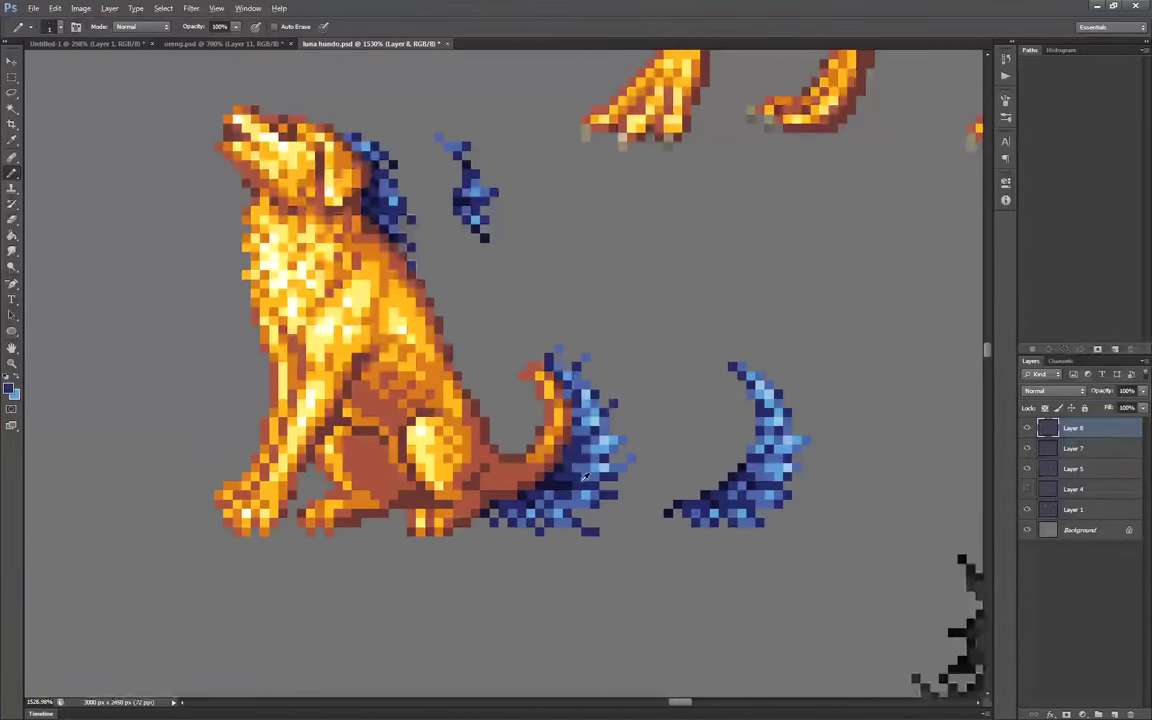
# Try merging Layer 8 down into Layer 7 and hiding the merged layer
pyautogui.scroll(-5, 533, 499)
pyautogui.scroll(1, 680, 490)
pyautogui.scroll(-2, 733, 543)
pyautogui.hotkey('ctrl', 'e')
pyautogui.click(1029, 429)
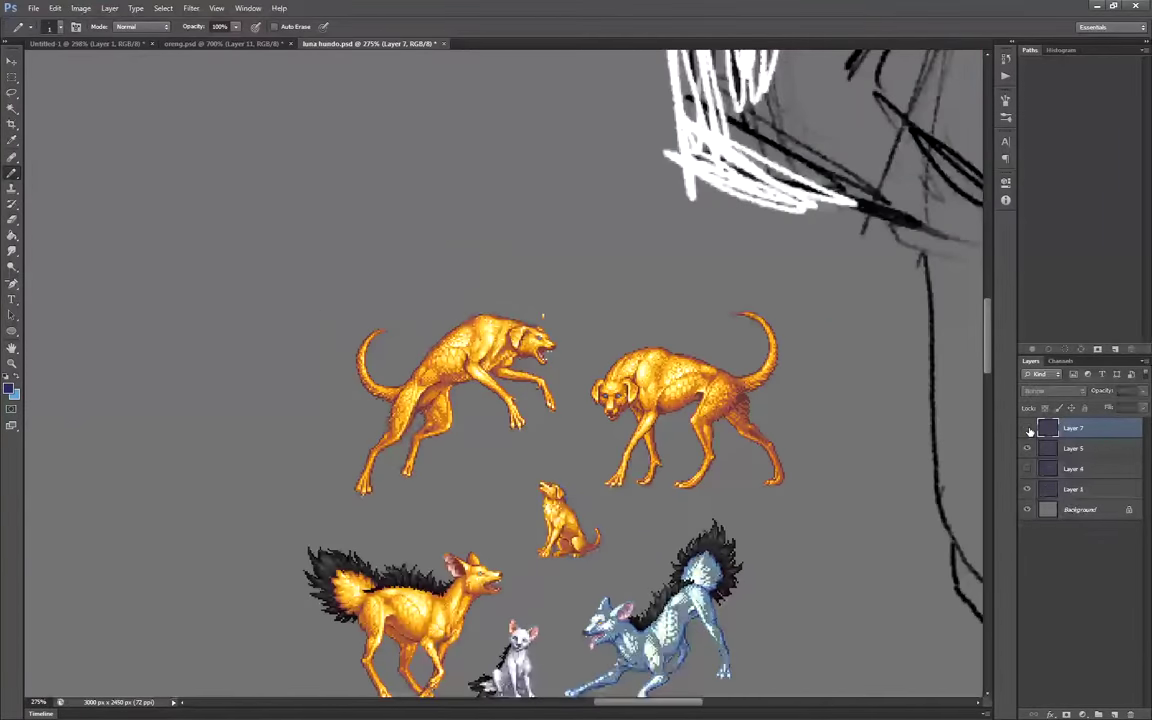
pyautogui.hotkey('ctrl', 'z')
# Draw long navy tufts fanning out from the outer edge of the leaping hound's tail plume on Layer 8
pyautogui.scroll(6, 345, 375)
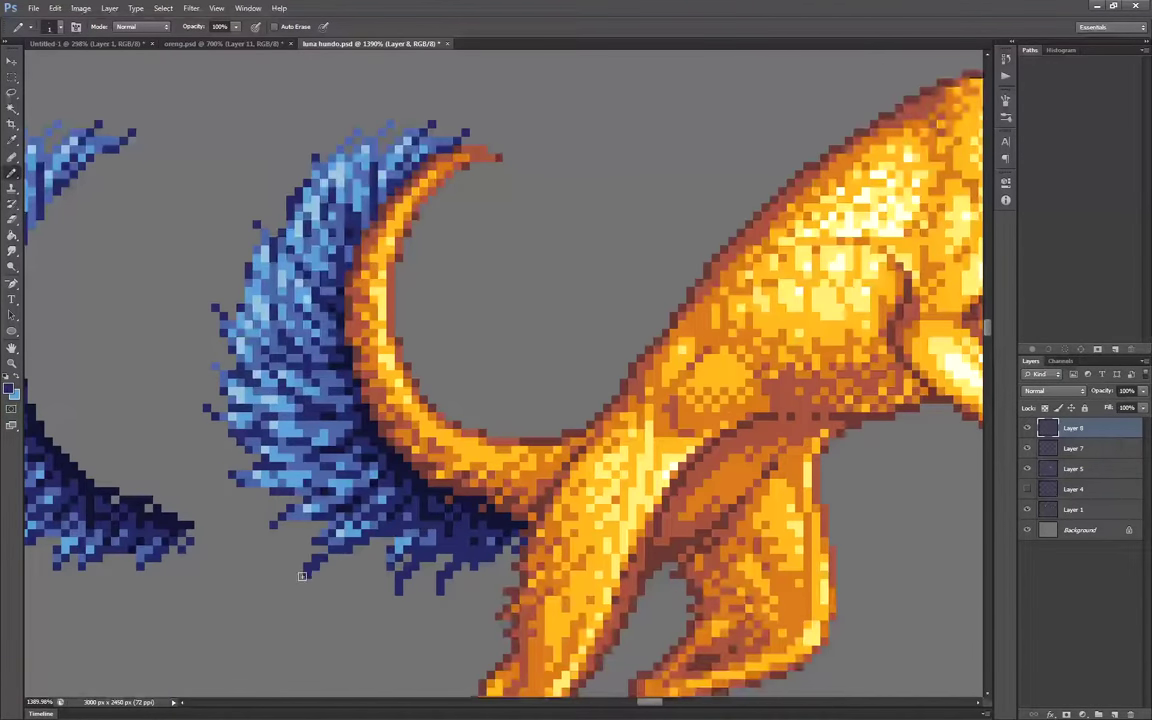
pyautogui.moveTo(302, 576)
pyautogui.mouseDown()
pyautogui.moveTo(343, 486)
pyautogui.moveTo(271, 503)
pyautogui.moveTo(310, 464)
pyautogui.moveTo(258, 384)
pyautogui.moveTo(421, 118)
pyautogui.moveTo(250, 334)
pyautogui.moveTo(257, 173)
pyautogui.moveTo(196, 287)
pyautogui.mouseUp()
pyautogui.scroll(-5, 149, 343)
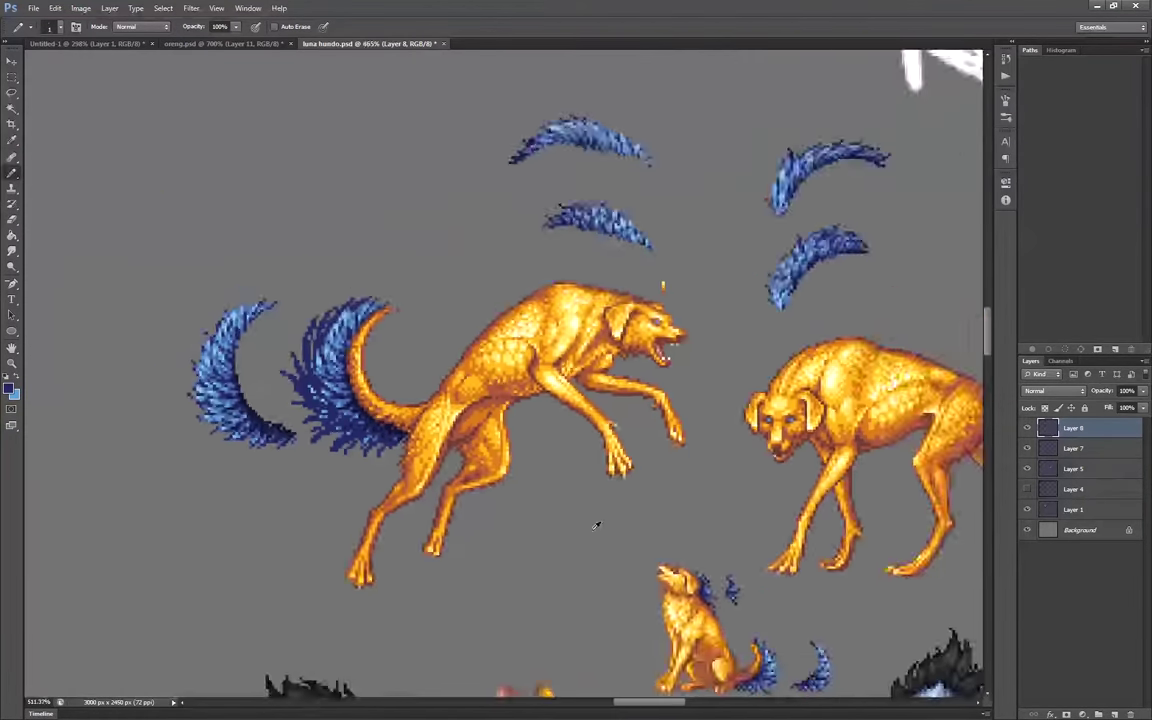
pyautogui.scroll(2, 220, 250)
pyautogui.press('l')
pyautogui.moveTo(295, 401); pyautogui.dragTo(260, 178)
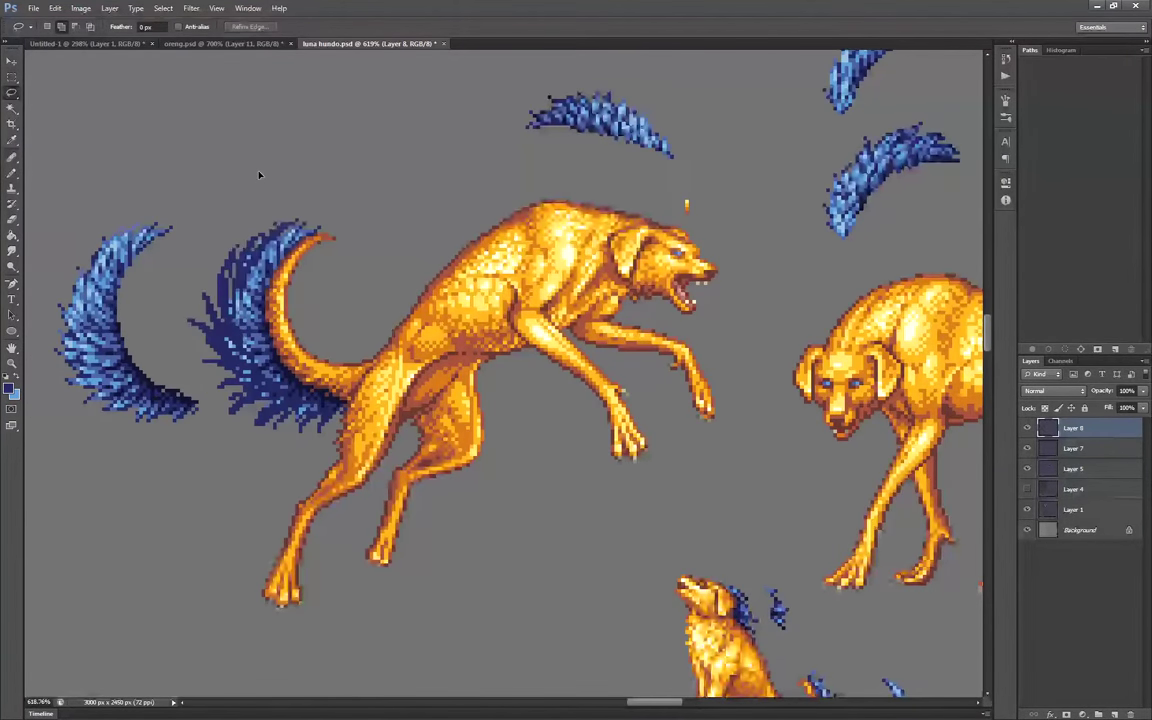
pyautogui.press('e')
# Place light-grey 140 by 140 px squares behind the two large hounds on a new layer above the background
pyautogui.click(1057, 494)
pyautogui.press('m')
pyautogui.moveTo(190, 202); pyautogui.dragTo(205, 217)
pyautogui.hotkey('ctrl', 'd')
pyautogui.click(272, 27)
pyautogui.click(256, 58)
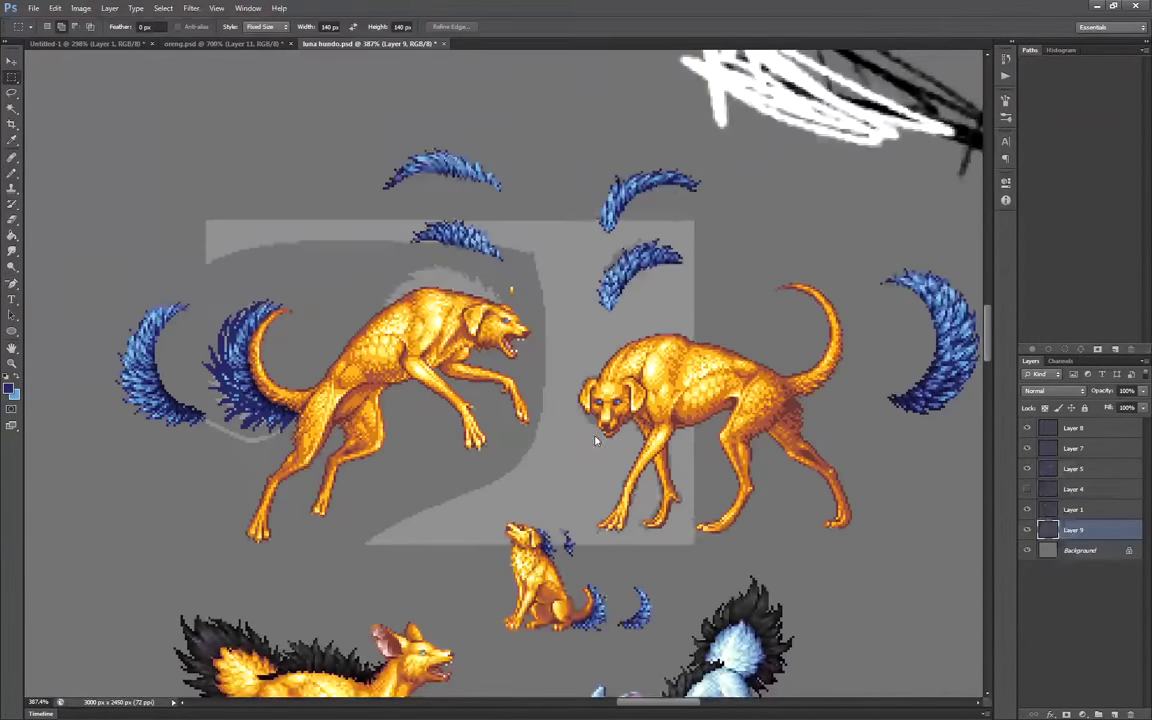
pyautogui.moveTo(595, 440); pyautogui.dragTo(805, 440)
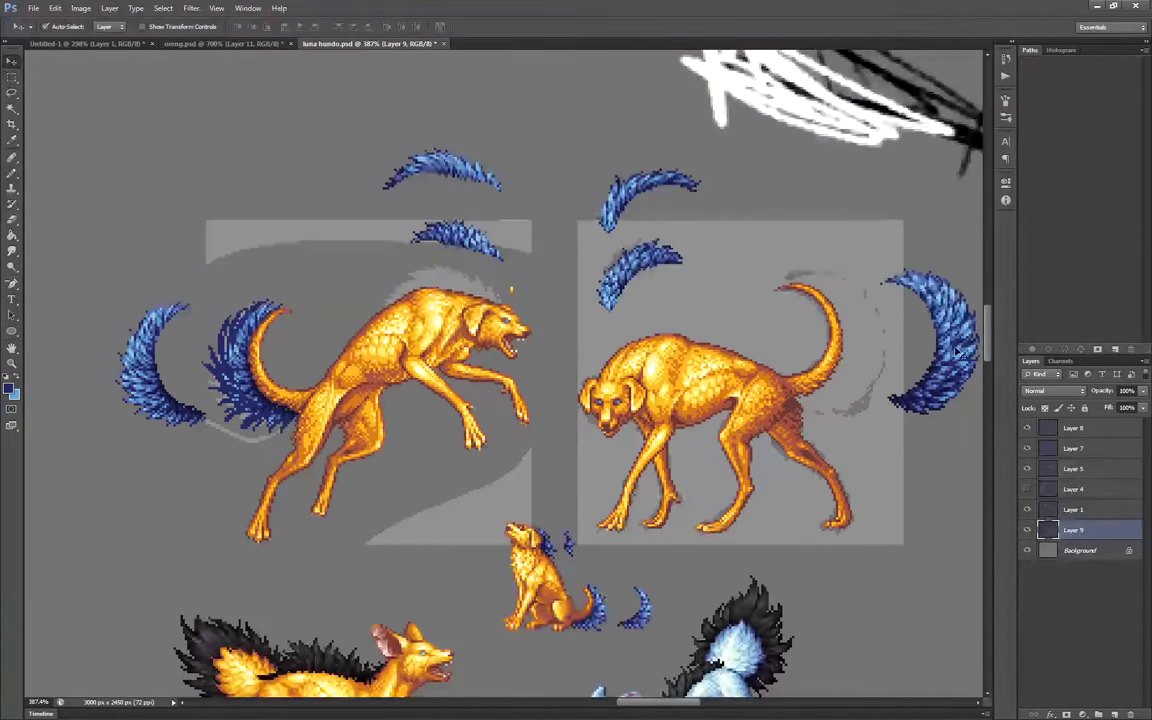
# Select the leftover background-grey areas by colour and delete them from around the large hounds
pyautogui.moveTo(660, 420); pyautogui.dragTo(563, 420)
pyautogui.scroll(-3, 836, 411)
pyautogui.scroll(4, 260, 400)
pyautogui.press('w')
pyautogui.click(384, 255)
pyautogui.keyDown('ctrl'); pyautogui.click(384, 255); pyautogui.keyUp('ctrl')
pyautogui.press('Delete')
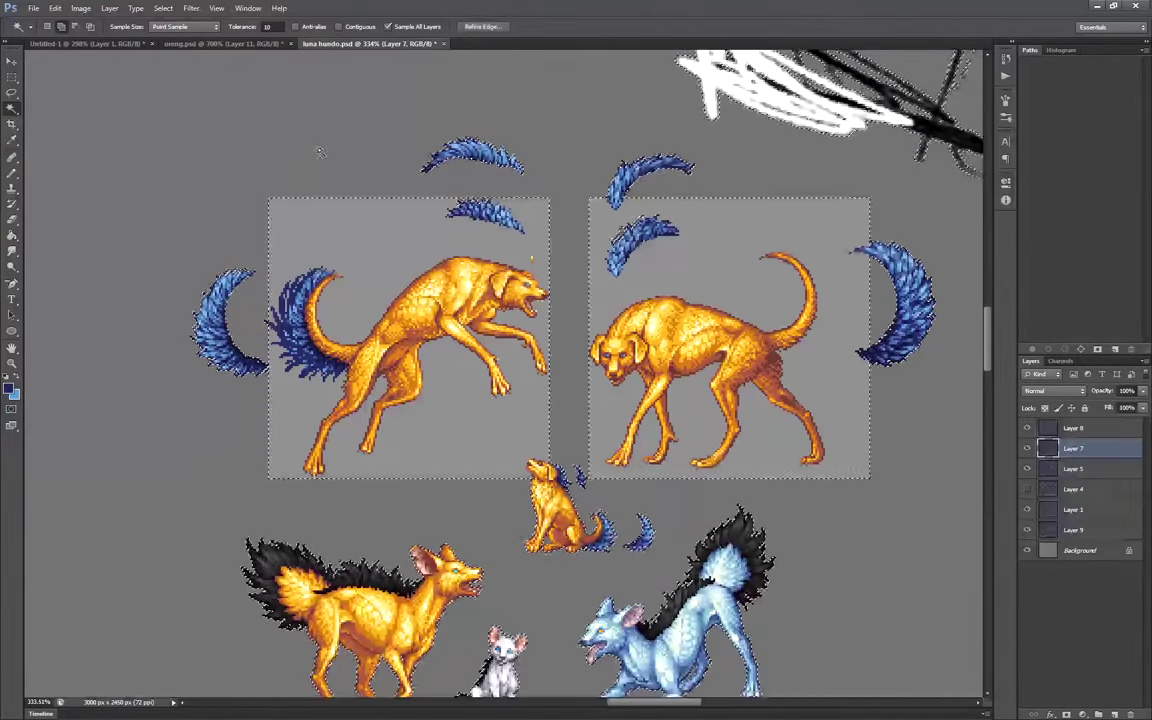
# Lengthen the lower navy tufts of the leaping hound's tail plume and paint mid-blue strands over its lower half
pyautogui.scroll(5, 281, 341)
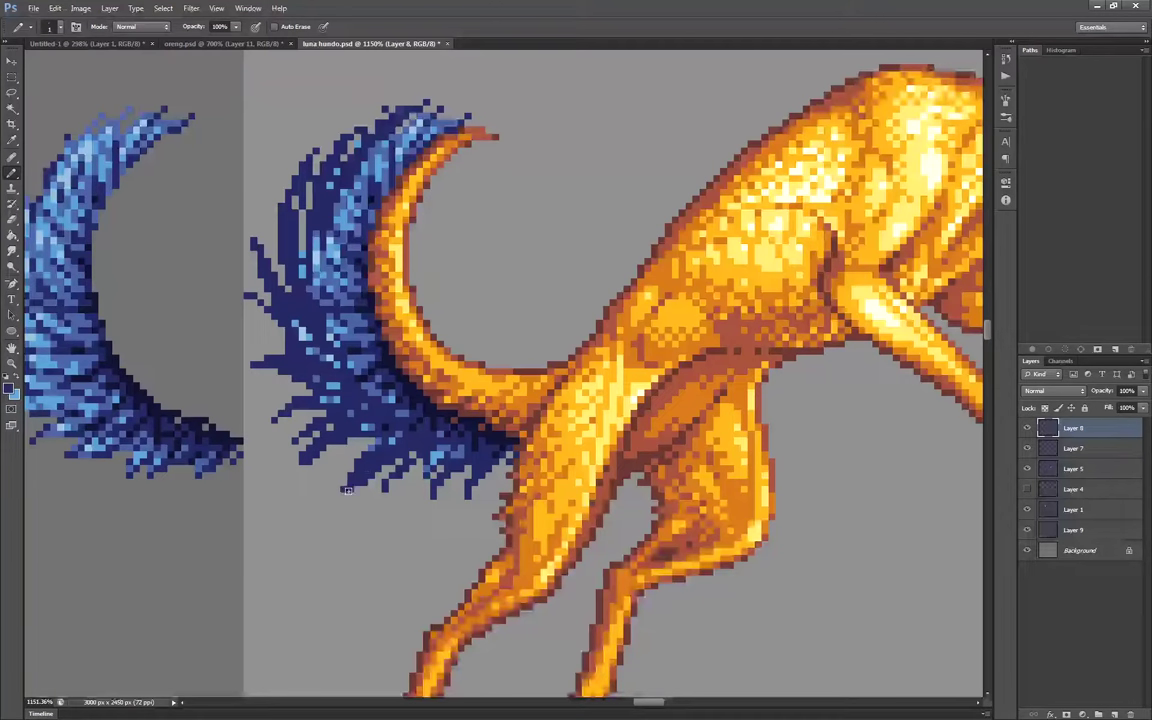
pyautogui.moveTo(348, 491); pyautogui.dragTo(350, 515)
pyautogui.keyDown('alt'); pyautogui.click(436, 452); pyautogui.keyUp('alt')
pyautogui.moveTo(356, 392)
pyautogui.mouseDown()
pyautogui.moveTo(290, 405)
pyautogui.moveTo(346, 440)
pyautogui.mouseUp()
pyautogui.moveTo(330, 356)
pyautogui.mouseDown()
pyautogui.moveTo(262, 364)
pyautogui.moveTo(294, 351)
pyautogui.mouseUp()
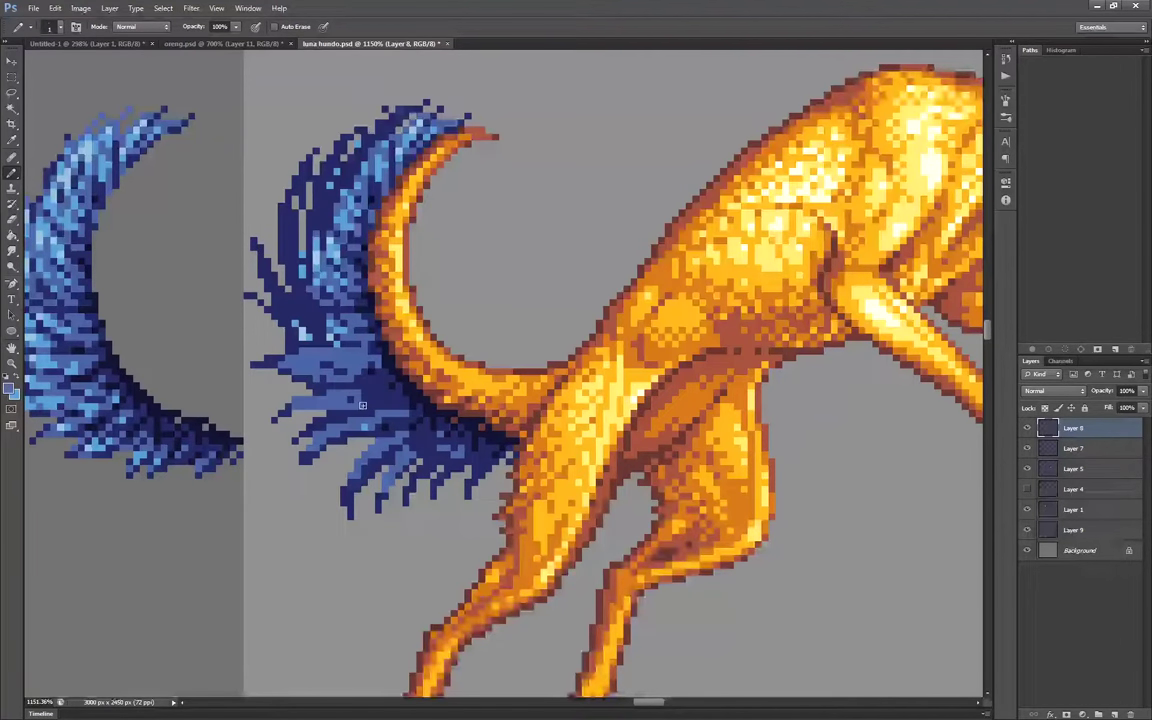
# Repaint the upper half of the leaping hound's tail plume in solid navy overlaid with curved mid-blue strands
pyautogui.keyDown('alt'); pyautogui.click(372, 402); pyautogui.keyUp('alt')
pyautogui.moveTo(408, 413); pyautogui.dragTo(360, 413)
pyautogui.keyDown('alt'); pyautogui.click(344, 429); pyautogui.keyUp('alt')
pyautogui.moveTo(384, 427); pyautogui.dragTo(332, 440)
pyautogui.moveTo(350, 288)
pyautogui.mouseDown()
pyautogui.moveTo(410, 130)
pyautogui.moveTo(268, 270)
pyautogui.mouseUp()
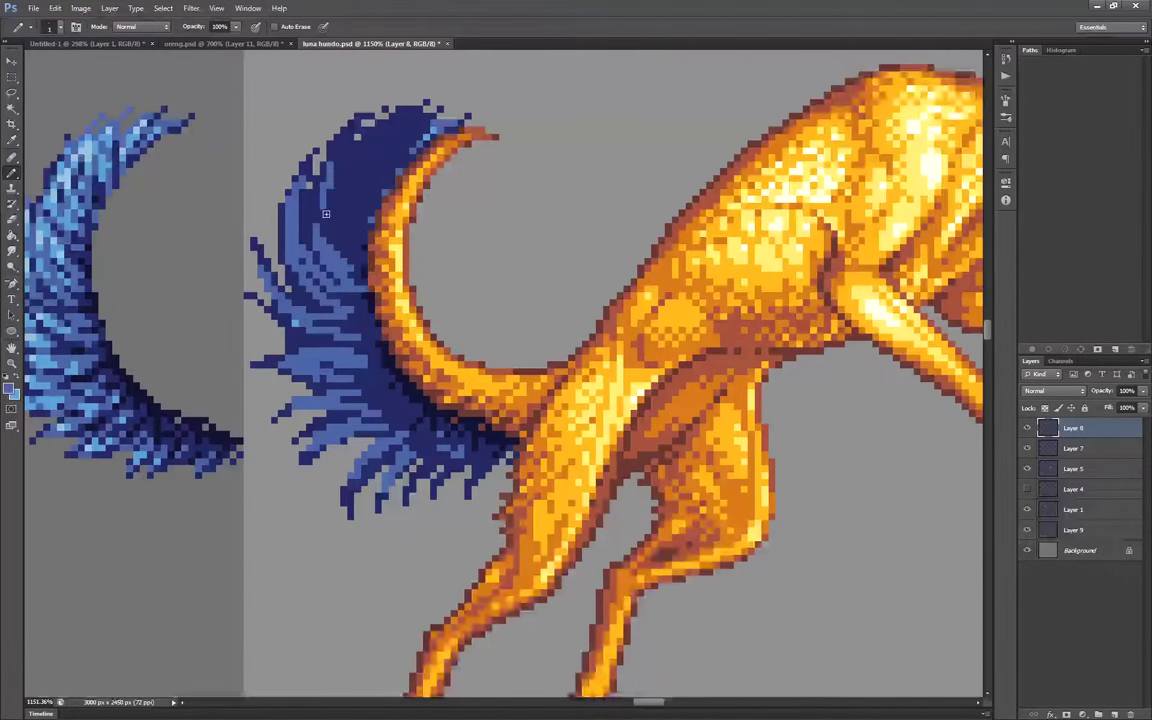
pyautogui.scroll(-6, 287, 465)
pyautogui.scroll(6, 287, 465)
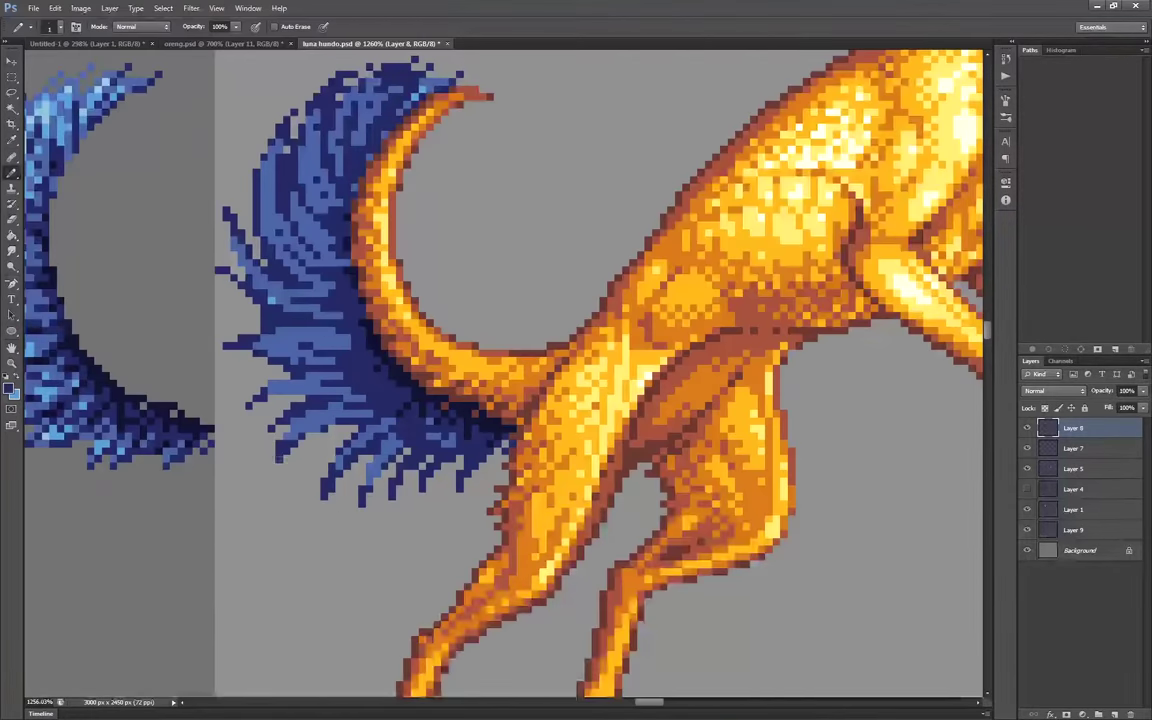
# Paint light-blue highlight strands over the mid-blue tufts in the lower half of the leaping hound's tail plume
pyautogui.scroll(2, 308, 413)
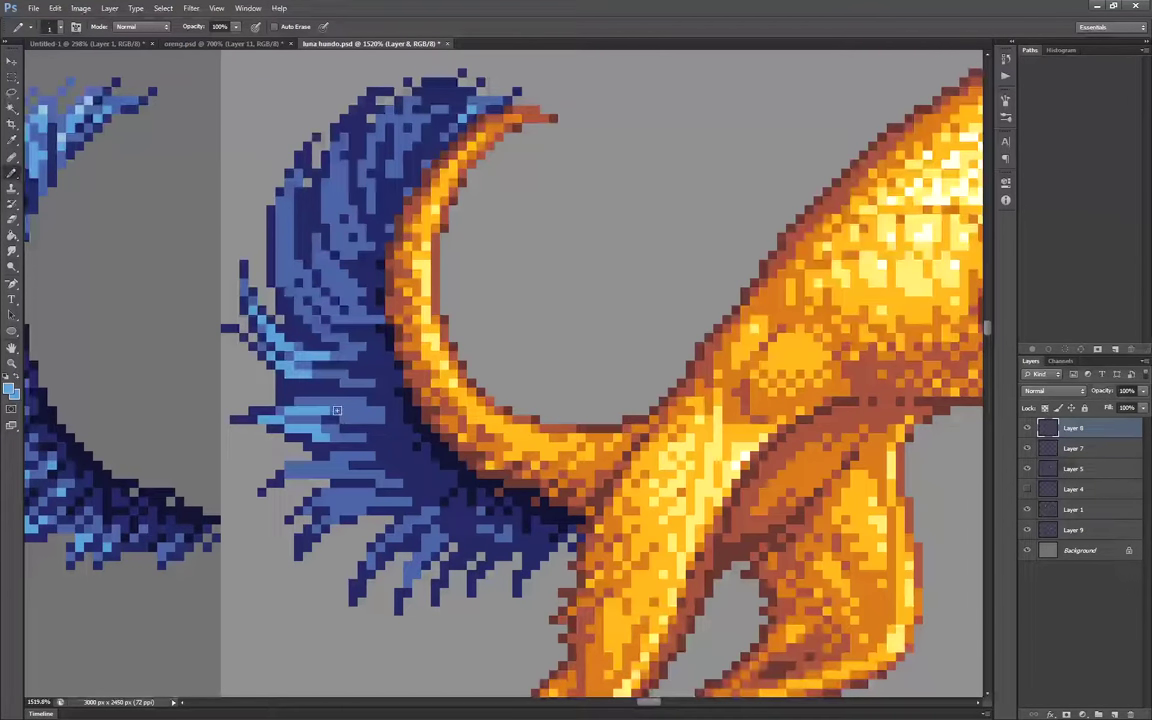
pyautogui.keyDown('alt'); pyautogui.click(325, 438); pyautogui.keyUp('alt')
pyautogui.moveTo(327, 463); pyautogui.dragTo(297, 473)
pyautogui.moveTo(354, 511); pyautogui.dragTo(320, 525)
pyautogui.moveTo(399, 538)
pyautogui.mouseDown()
pyautogui.moveTo(373, 559)
pyautogui.moveTo(417, 566)
pyautogui.mouseUp()
pyautogui.keyDown('alt'); pyautogui.click(381, 488); pyautogui.keyUp('alt')
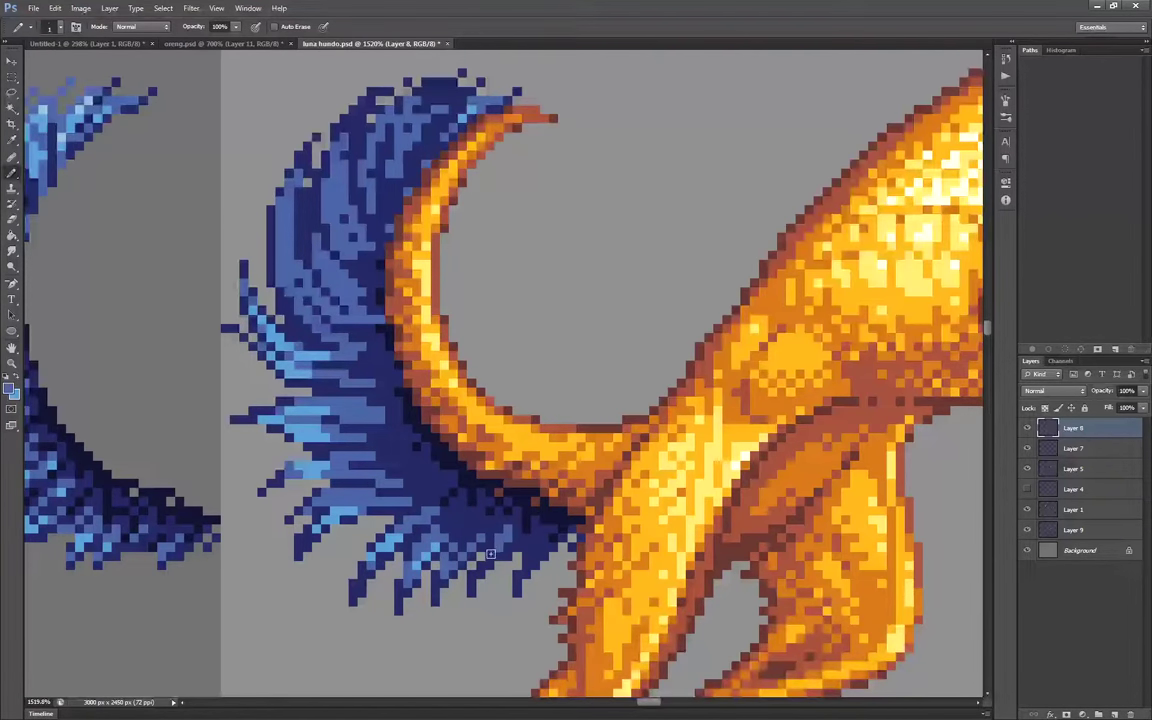
pyautogui.scroll(-6, 397, 455)
pyautogui.scroll(7, 397, 486)
# Paint light-blue highlight strands through the upper half and along the outer curve of the leaping hound's tail plume
pyautogui.keyDown('alt'); pyautogui.click(300, 541); pyautogui.keyUp('alt')
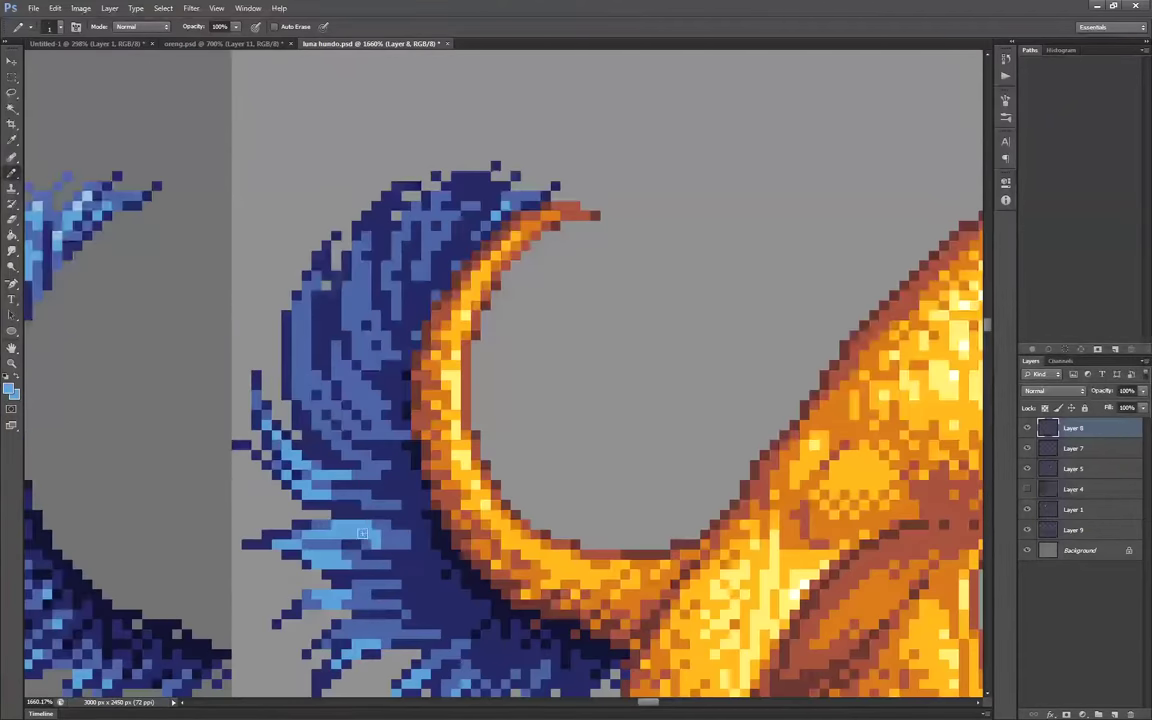
pyautogui.moveTo(375, 302); pyautogui.dragTo(371, 280)
pyautogui.moveTo(351, 335); pyautogui.dragTo(356, 292)
pyautogui.moveTo(366, 284); pyautogui.dragTo(366, 243)
pyautogui.moveTo(460, 235); pyautogui.dragTo(510, 198)
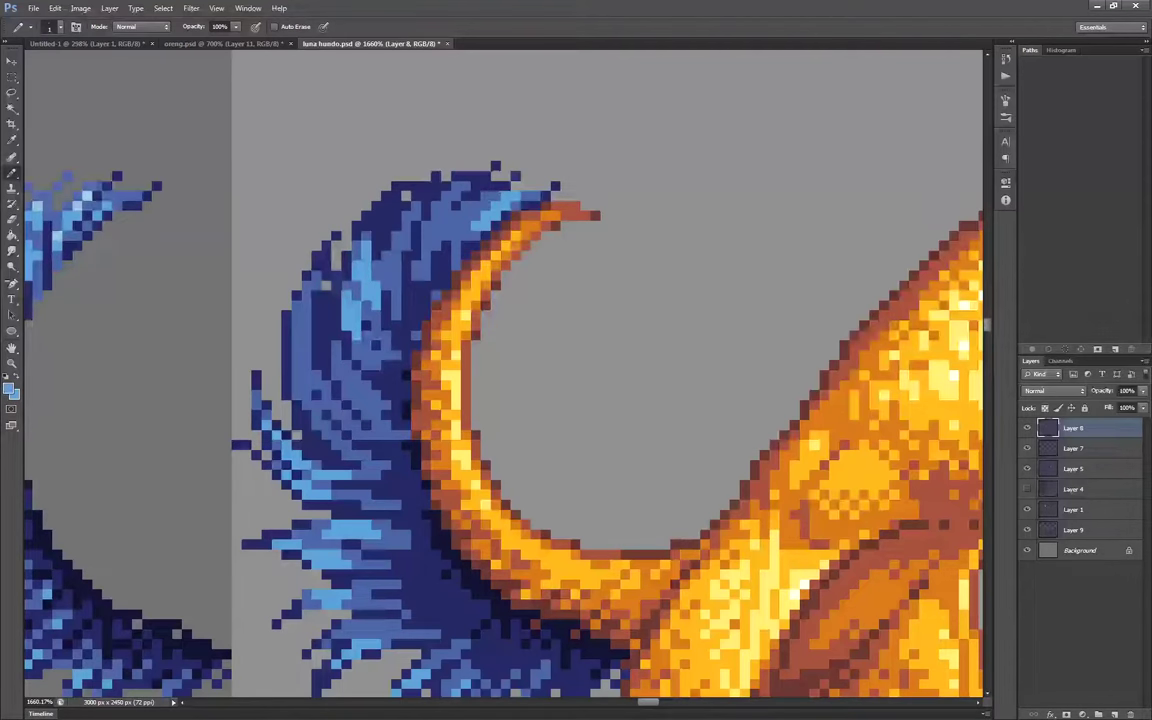
pyautogui.moveTo(426, 245)
pyautogui.mouseDown()
pyautogui.moveTo(447, 197)
pyautogui.moveTo(365, 218)
pyautogui.moveTo(380, 263)
pyautogui.mouseUp()
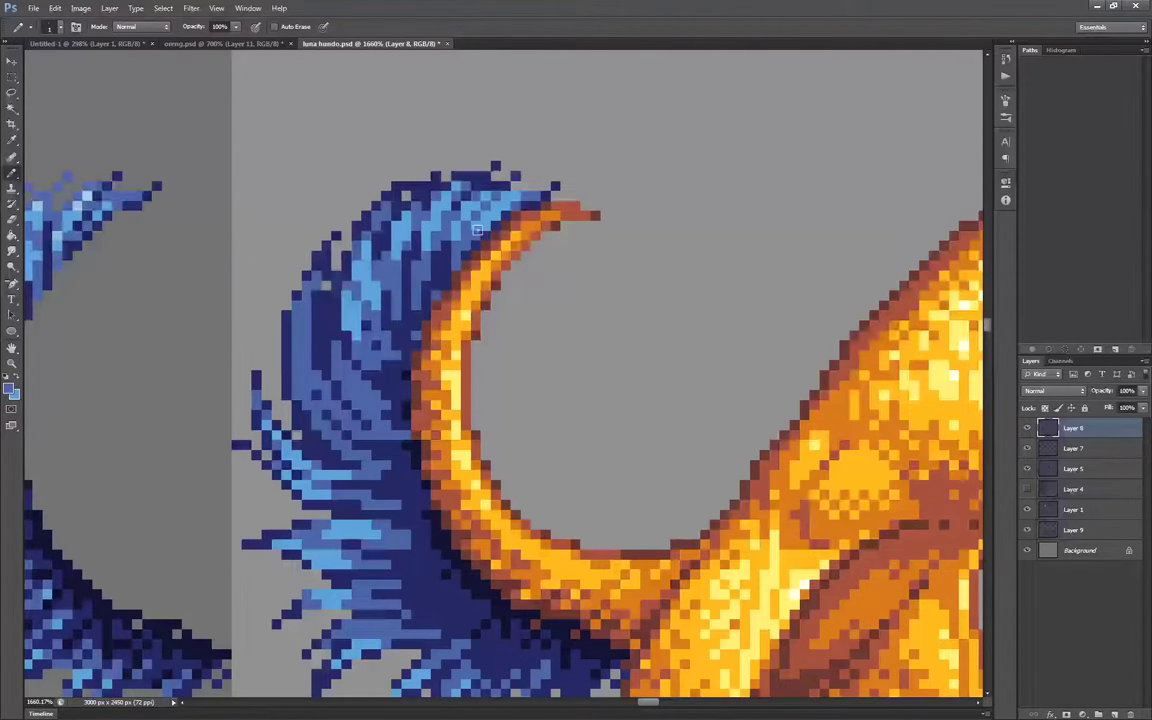
pyautogui.scroll(2, 362, 345)
pyautogui.moveTo(366, 345); pyautogui.dragTo(320, 288)
pyautogui.moveTo(308, 324)
pyautogui.mouseDown()
pyautogui.moveTo(305, 276)
pyautogui.moveTo(290, 343)
pyautogui.moveTo(298, 370)
pyautogui.mouseUp()
# Break up the lower strands of the leaping hound's tail plume with alternating navy and mid-blue strokes
pyautogui.keyDown('alt'); pyautogui.click(296, 309); pyautogui.keyUp('alt')
pyautogui.scroll(-3, 378, 315)
pyautogui.scroll(2, 375, 311)
pyautogui.scroll(-2, 440, 400)
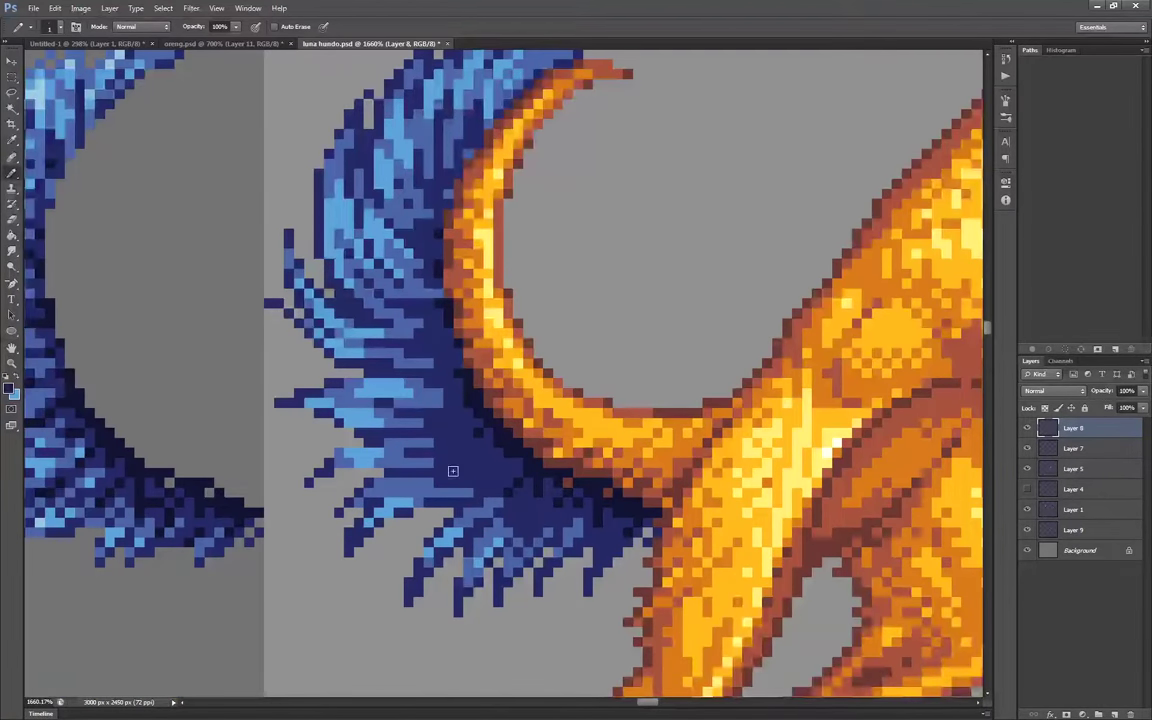
pyautogui.keyDown('alt'); pyautogui.click(428, 452); pyautogui.keyUp('alt')
pyautogui.moveTo(438, 442); pyautogui.dragTo(489, 442)
pyautogui.keyDown('alt'); pyautogui.click(462, 458); pyautogui.keyUp('alt')
pyautogui.moveTo(438, 462); pyautogui.dragTo(408, 462)
pyautogui.scroll(-3, 463, 479)
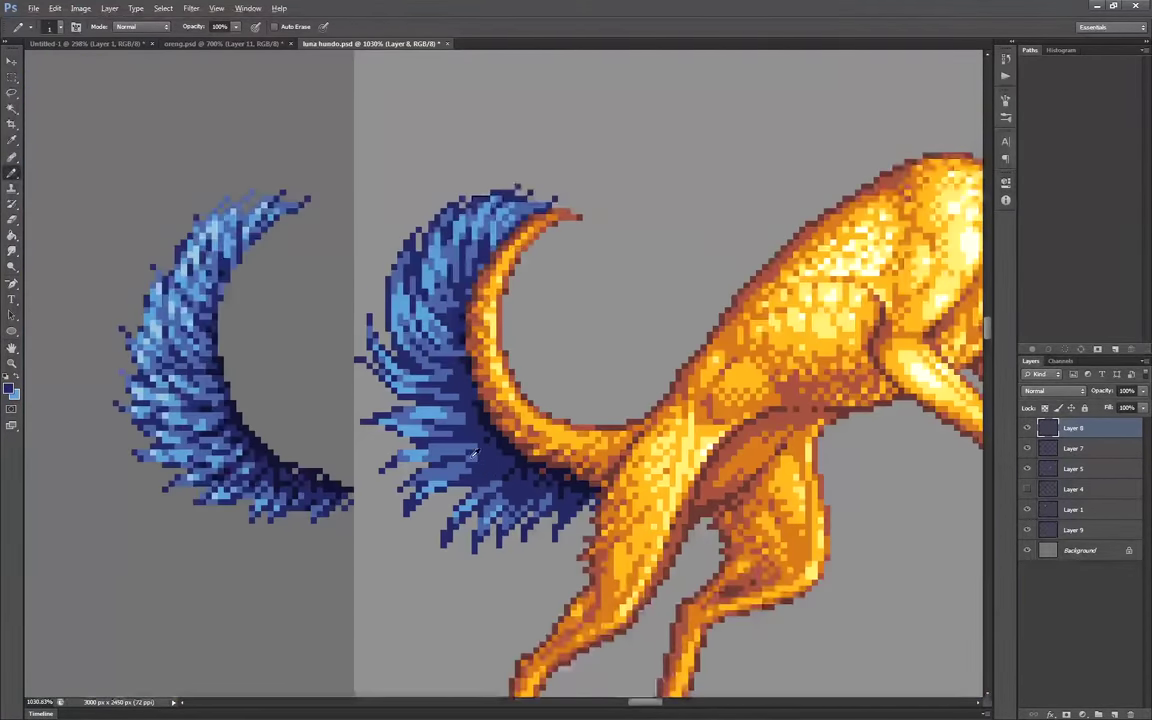
pyautogui.scroll(4, 358, 389)
pyautogui.scroll(-3, 358, 389)
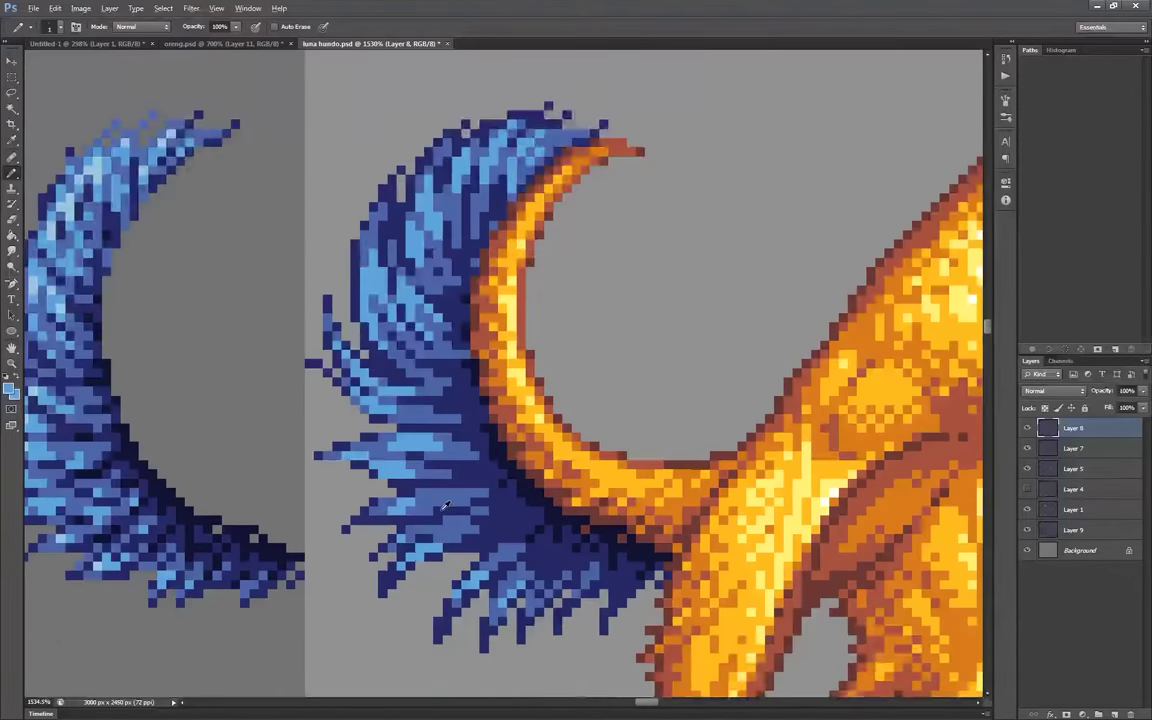
pyautogui.scroll(3, 490, 565)
pyautogui.keyDown('alt'); pyautogui.click(438, 511); pyautogui.keyUp('alt')
pyautogui.moveTo(424, 526); pyautogui.dragTo(423, 540)
pyautogui.scroll(-3, 427, 538)
pyautogui.scroll(3, 477, 583)
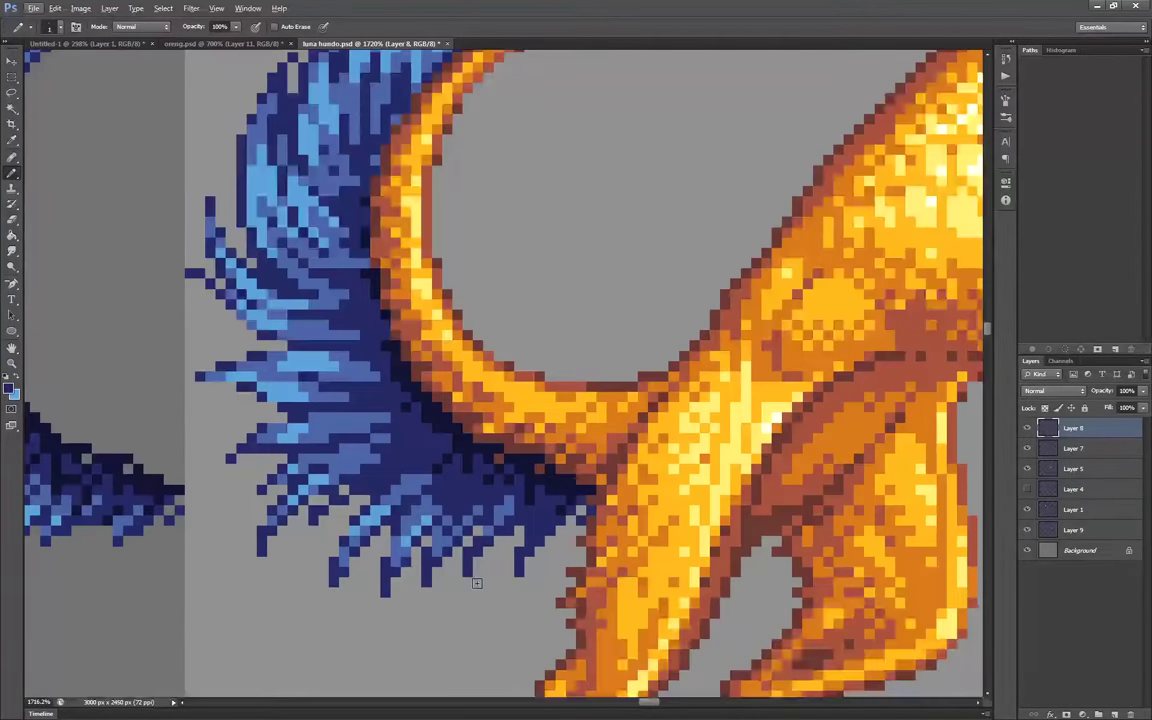
# Extend the short navy tufts where the leaping hound's tail plume meets the hind leg
pyautogui.moveTo(540, 550); pyautogui.dragTo(540, 571)
pyautogui.moveTo(509, 550); pyautogui.dragTo(509, 561)
pyautogui.keyDown('alt'); pyautogui.click(530, 562); pyautogui.keyUp('alt')
pyautogui.moveTo(550, 550); pyautogui.dragTo(550, 562)
pyautogui.click(522, 556)
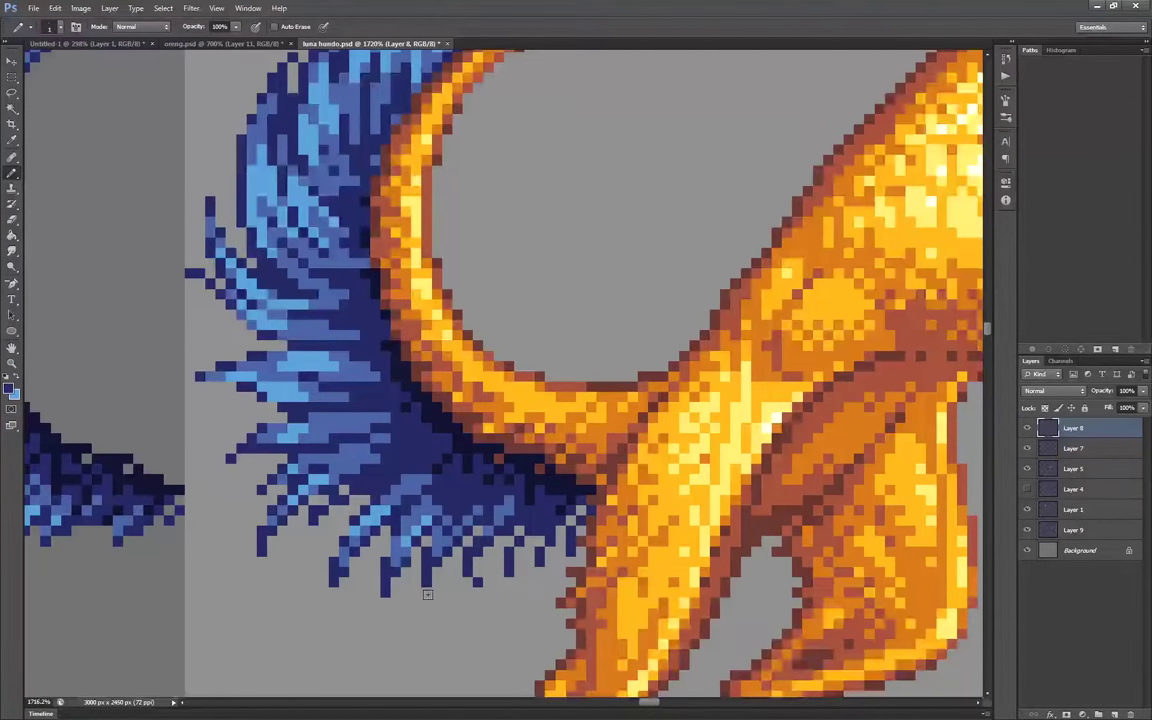
# Paint darkest-navy shadow strands outward from the golden tail into the leaping hound's tail plume
pyautogui.scroll(-3, 336, 593)
pyautogui.scroll(3, 458, 432)
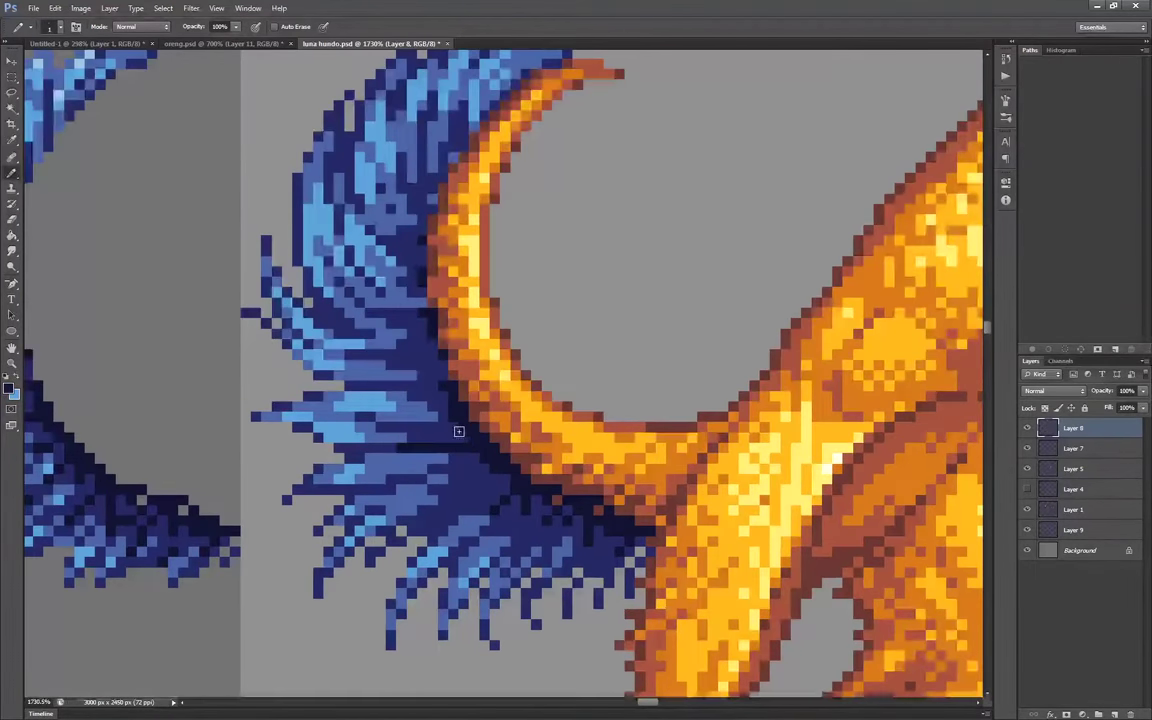
pyautogui.scroll(-3, 406, 325)
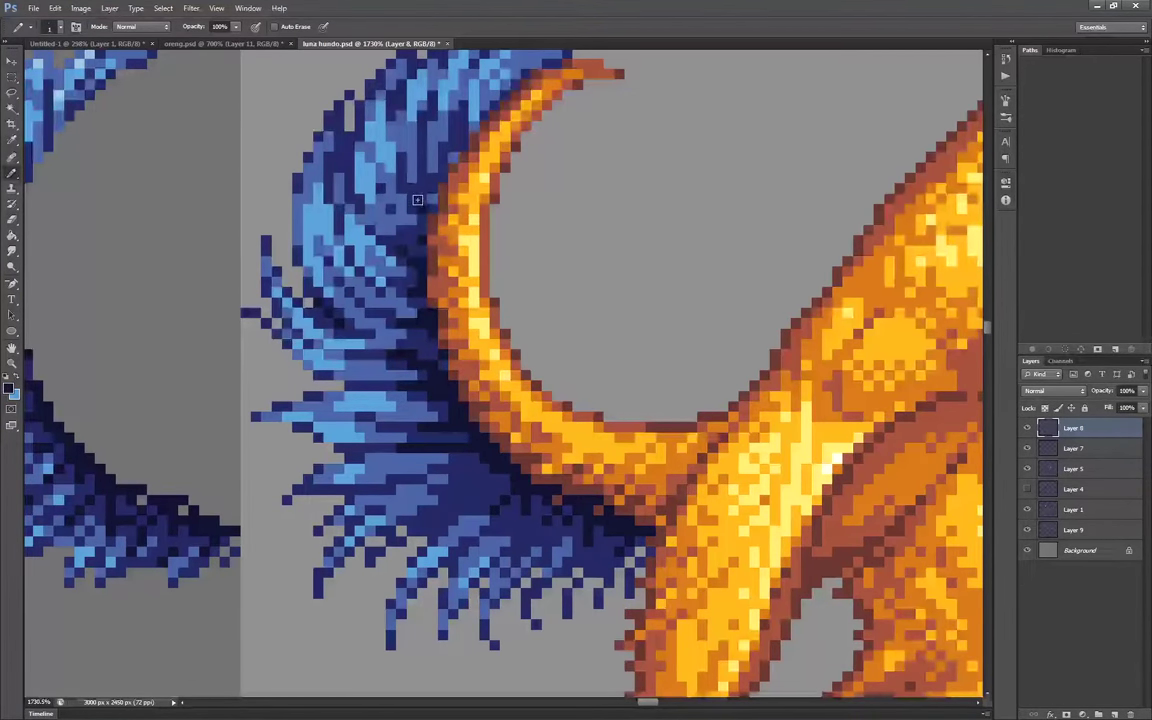
pyautogui.scroll(3, 440, 190)
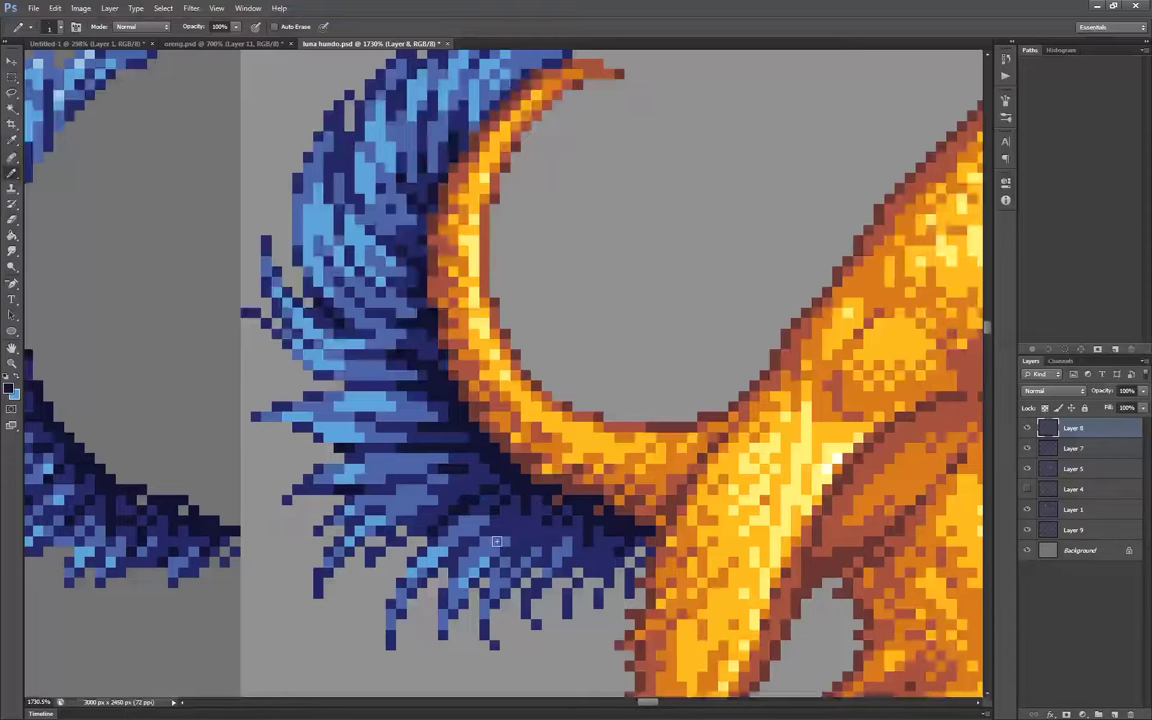
pyautogui.scroll(-2, 477, 520)
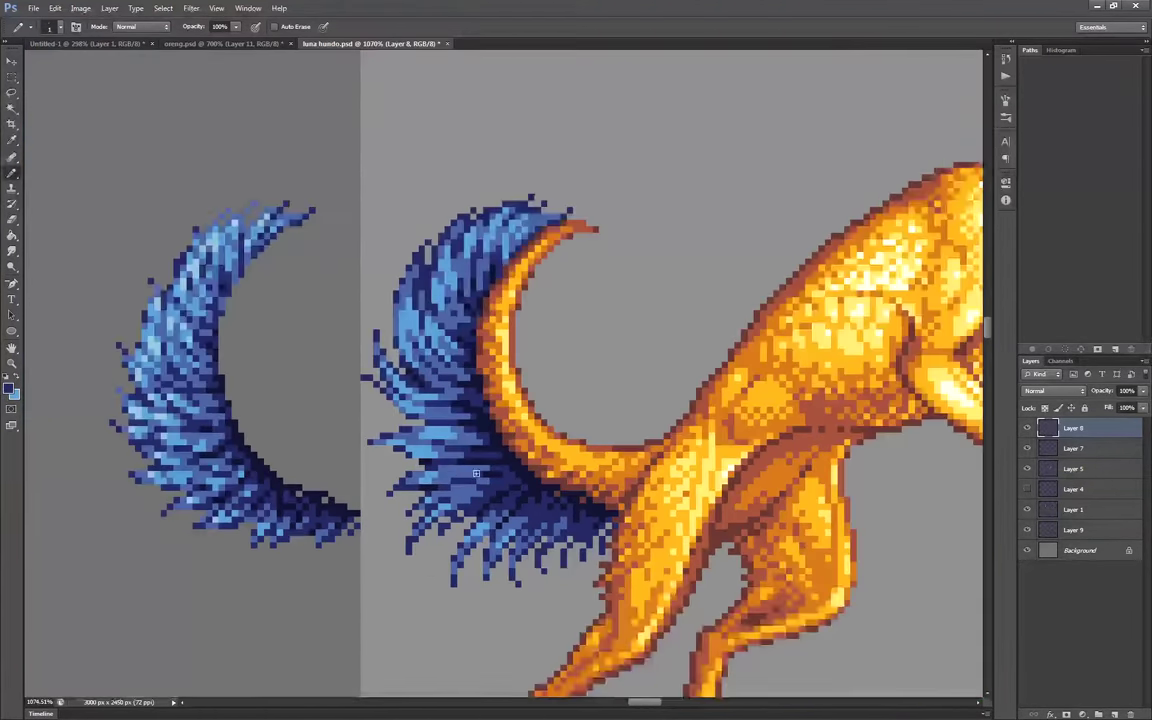
pyautogui.scroll(-3, 497, 474)
pyautogui.scroll(4, 410, 446)
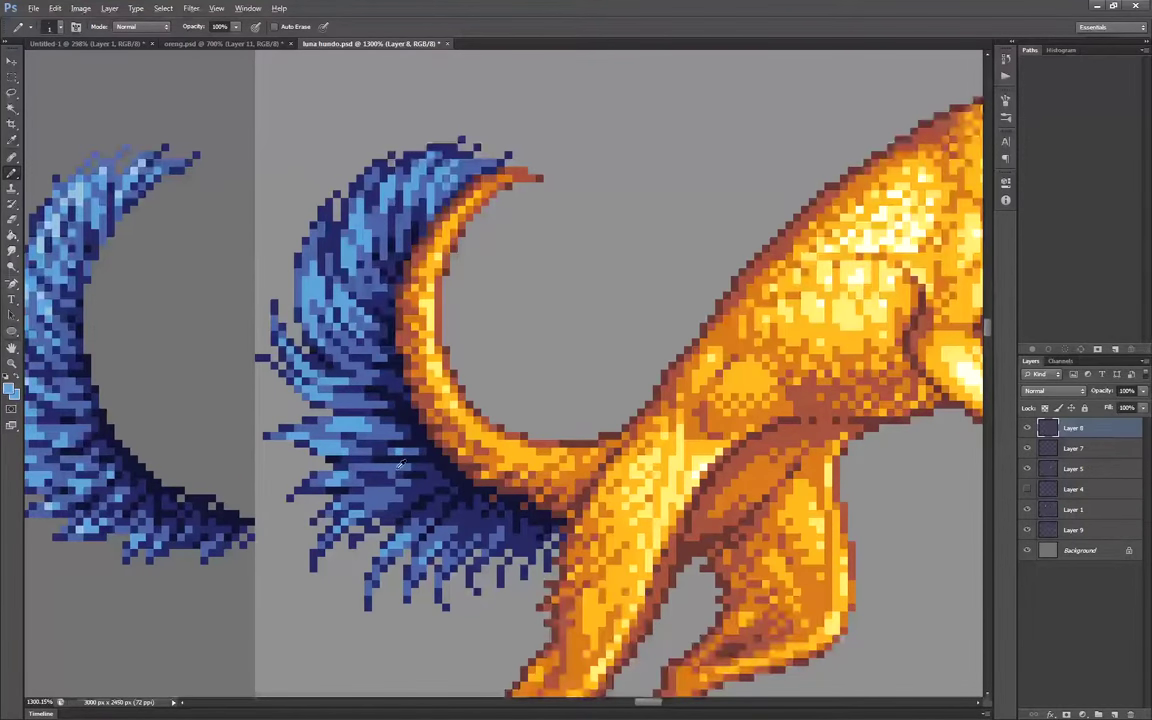
# Deepen the shadow at the base of the leaping hound's tail plume and darken the nearby tuft tips with darkest navy
pyautogui.keyDown('alt'); pyautogui.click(400, 464); pyautogui.keyUp('alt')
pyautogui.scroll(2, 498, 488)
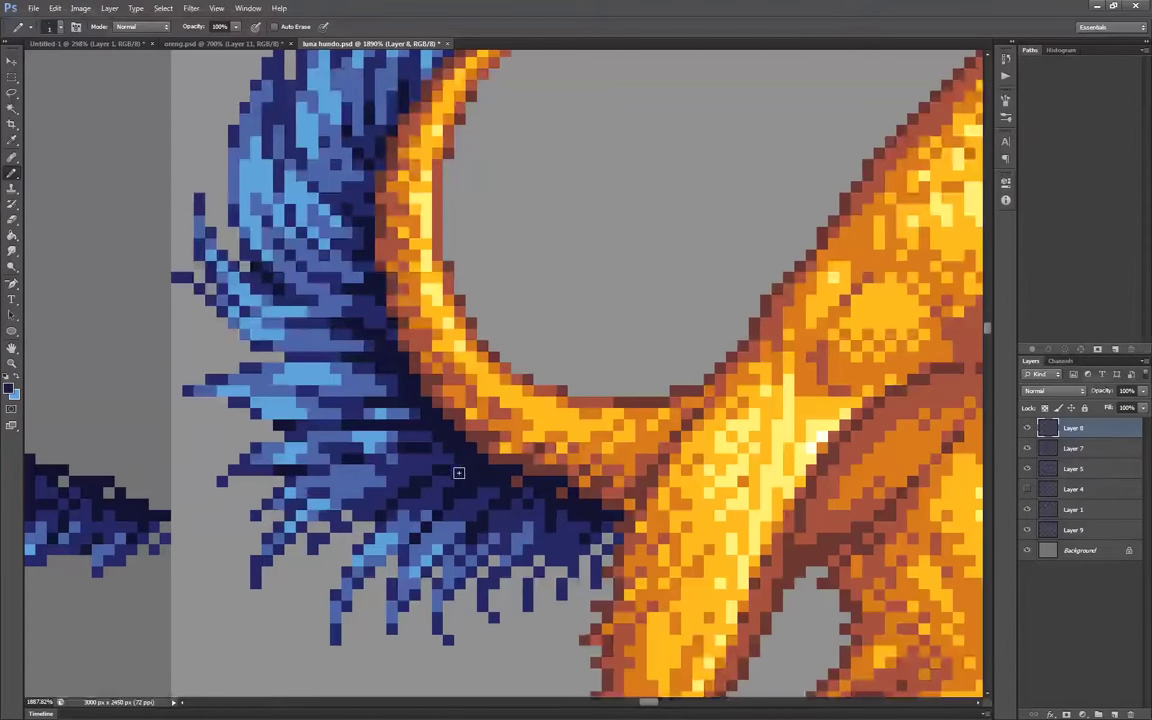
pyautogui.moveTo(608, 538); pyautogui.dragTo(596, 574)
pyautogui.click(550, 595)
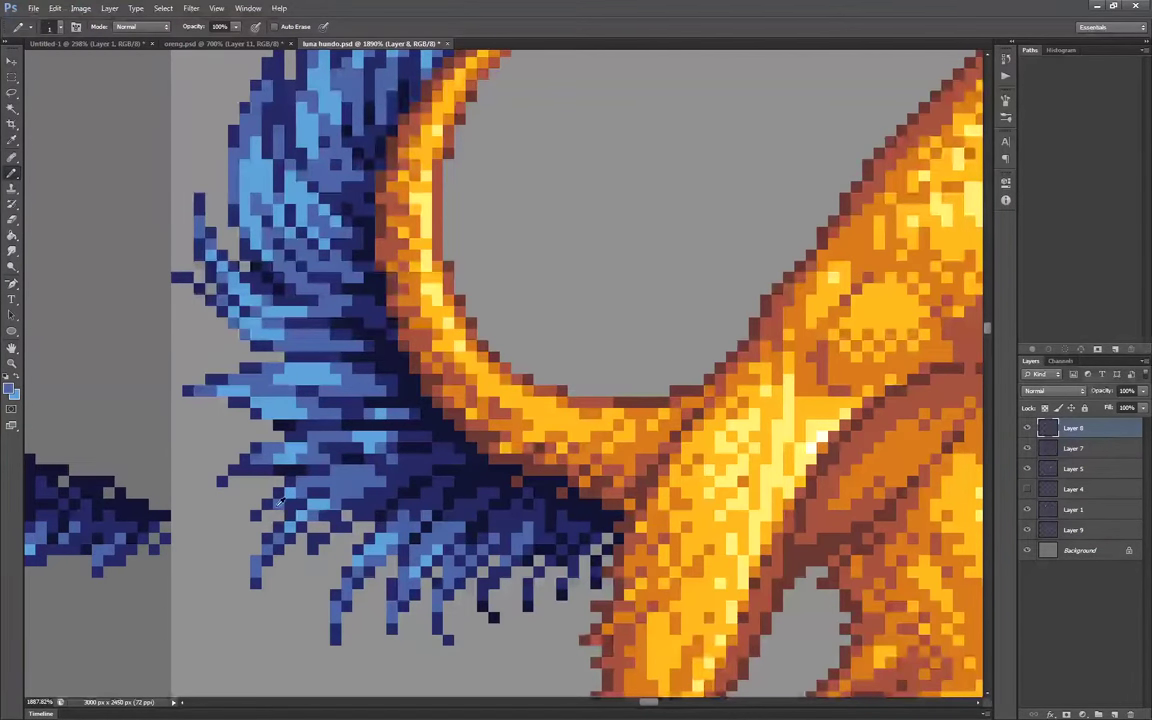
# Lighten the upper outer edge of the leaping hound's tail plume with mid-blue strokes
pyautogui.scroll(-5, 281, 502)
pyautogui.scroll(6, 290, 245)
pyautogui.scroll(-2, 512, 262)
pyautogui.moveTo(511, 281)
pyautogui.mouseDown()
pyautogui.moveTo(534, 224)
pyautogui.moveTo(472, 206)
pyautogui.mouseUp()
pyautogui.scroll(-2, 426, 223)
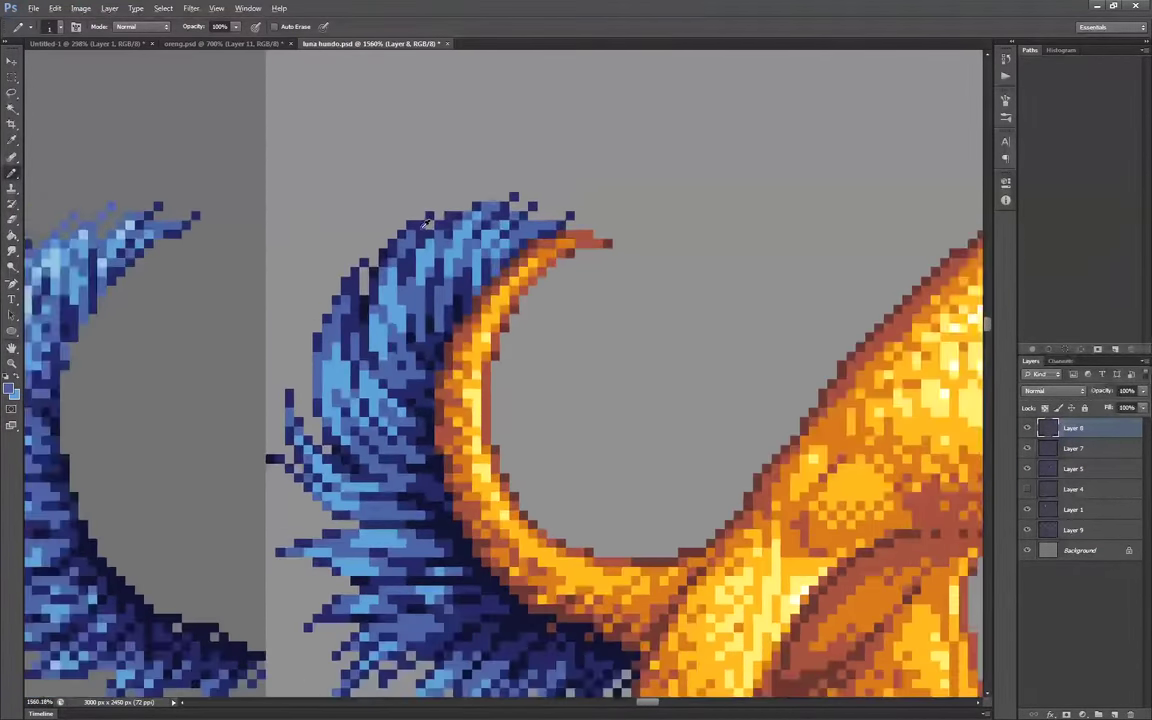
pyautogui.scroll(-2, 426, 223)
pyautogui.scroll(3, 460, 430)
pyautogui.keyDown('alt'); pyautogui.click(373, 431); pyautogui.keyUp('alt')
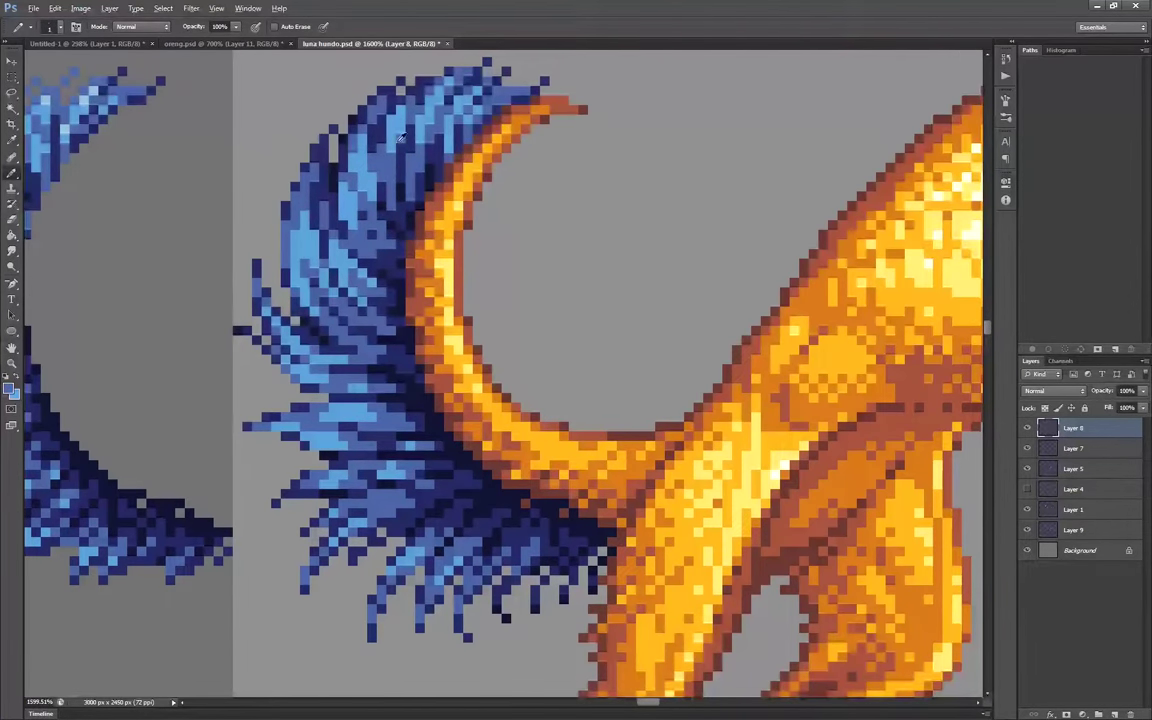
# Add pale-blue highlight flecks to the light-blue strands in the upper half of the leaping hound's tail plume
pyautogui.scroll(-3, 440, 122)
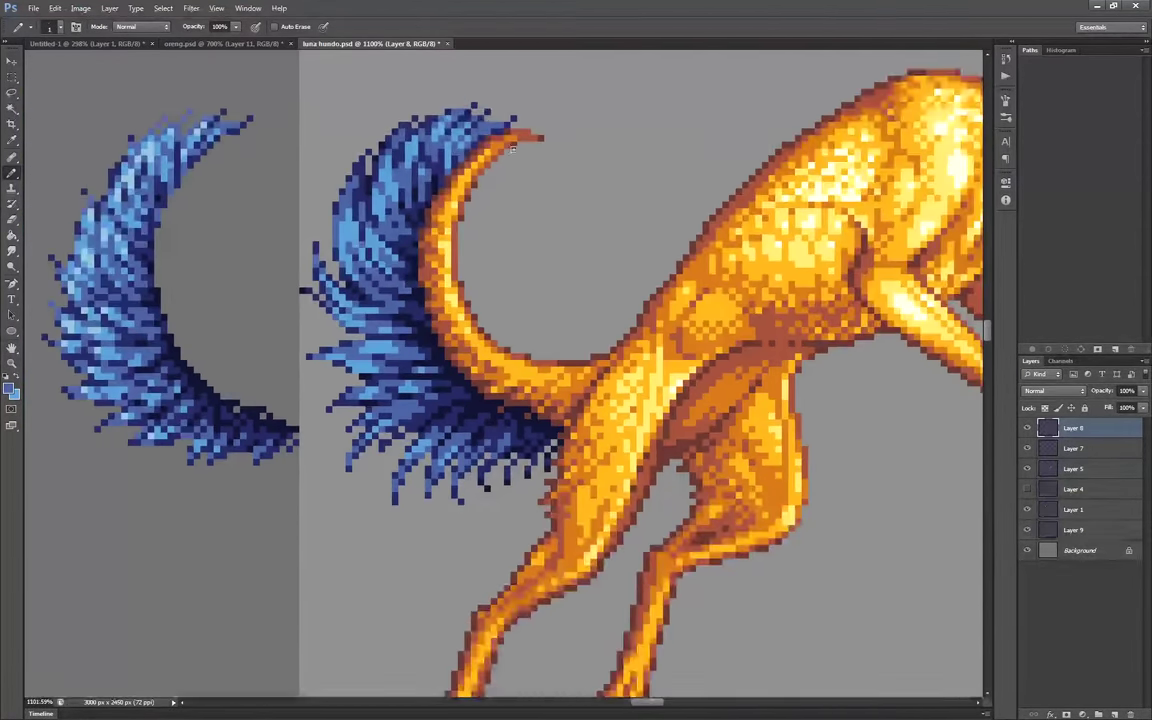
pyautogui.scroll(3, 457, 163)
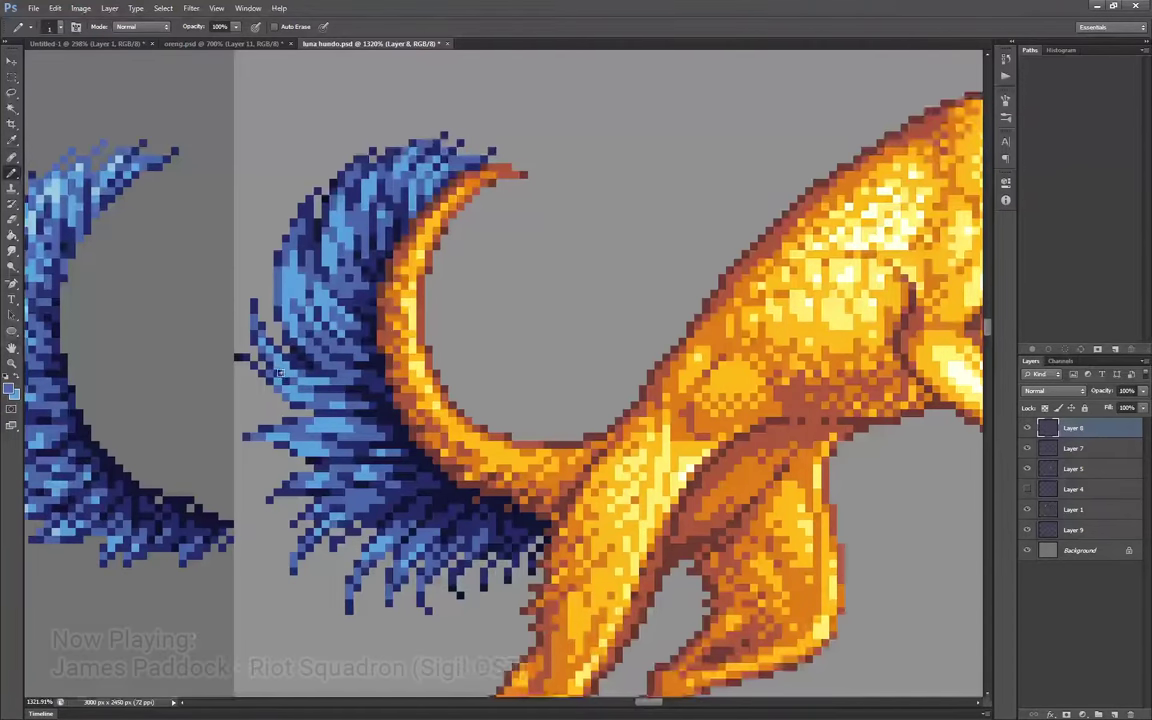
pyautogui.scroll(-3, 380, 335)
pyautogui.scroll(3, 444, 410)
pyautogui.scroll(-4, 530, 456)
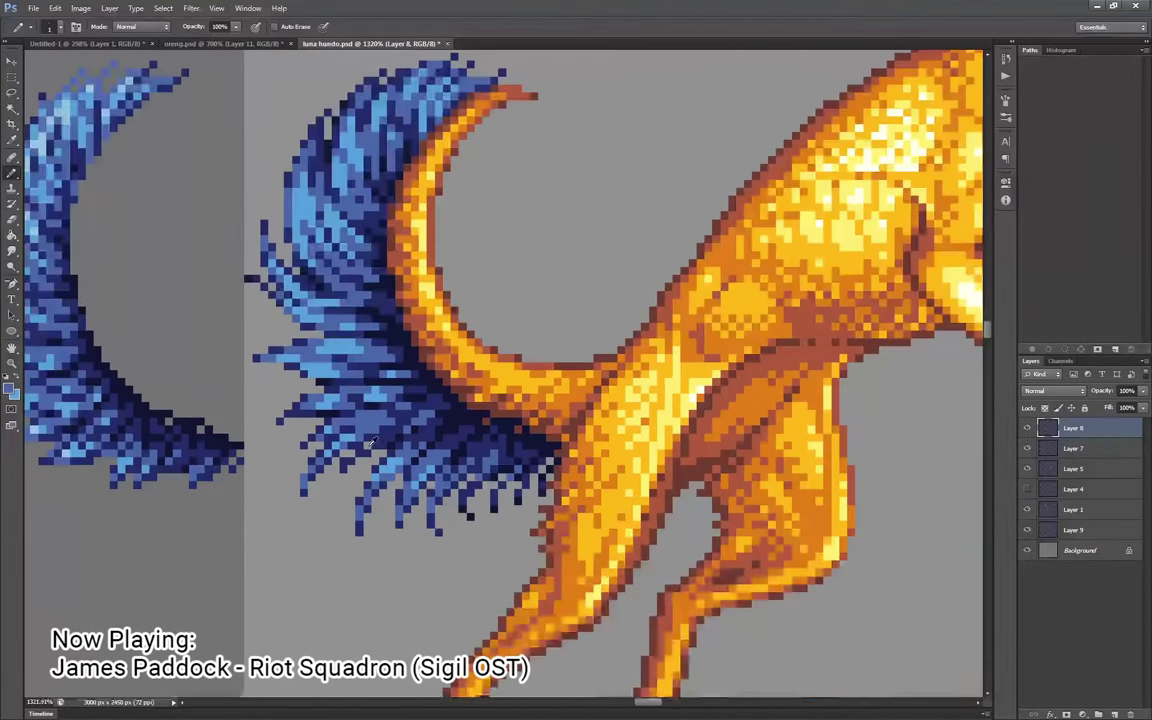
pyautogui.scroll(-3, 350, 378)
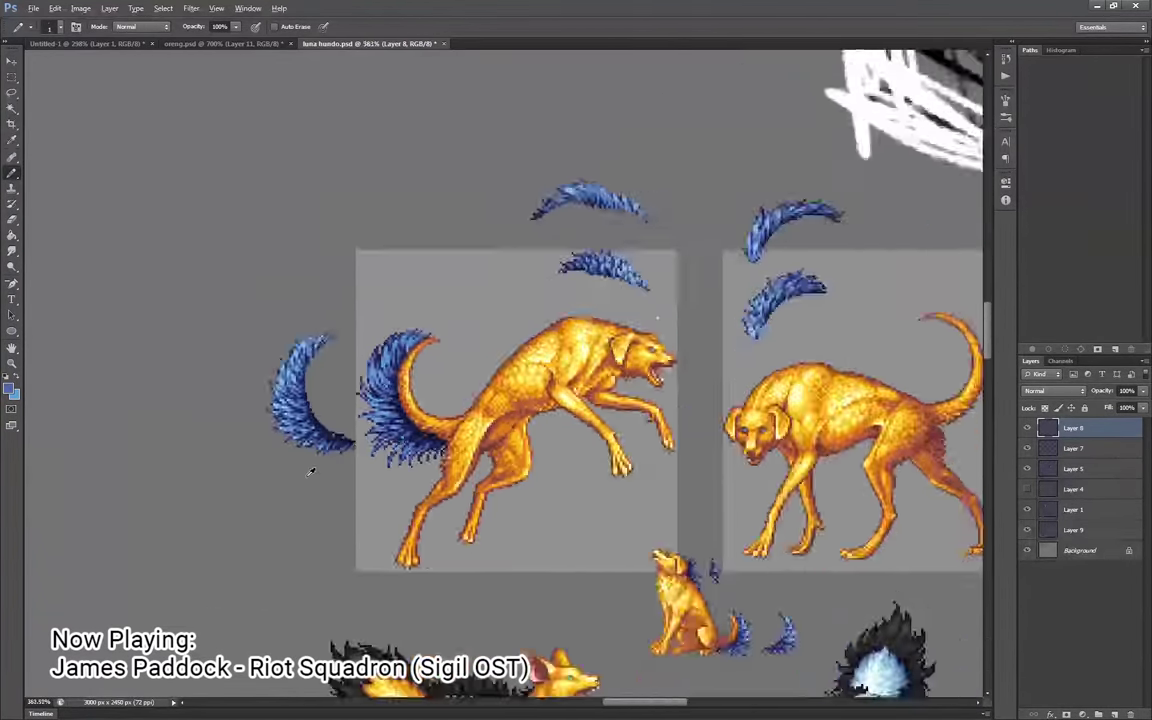
pyautogui.scroll(4, 440, 440)
pyautogui.scroll(-1, 510, 246)
pyautogui.scroll(1, 495, 575)
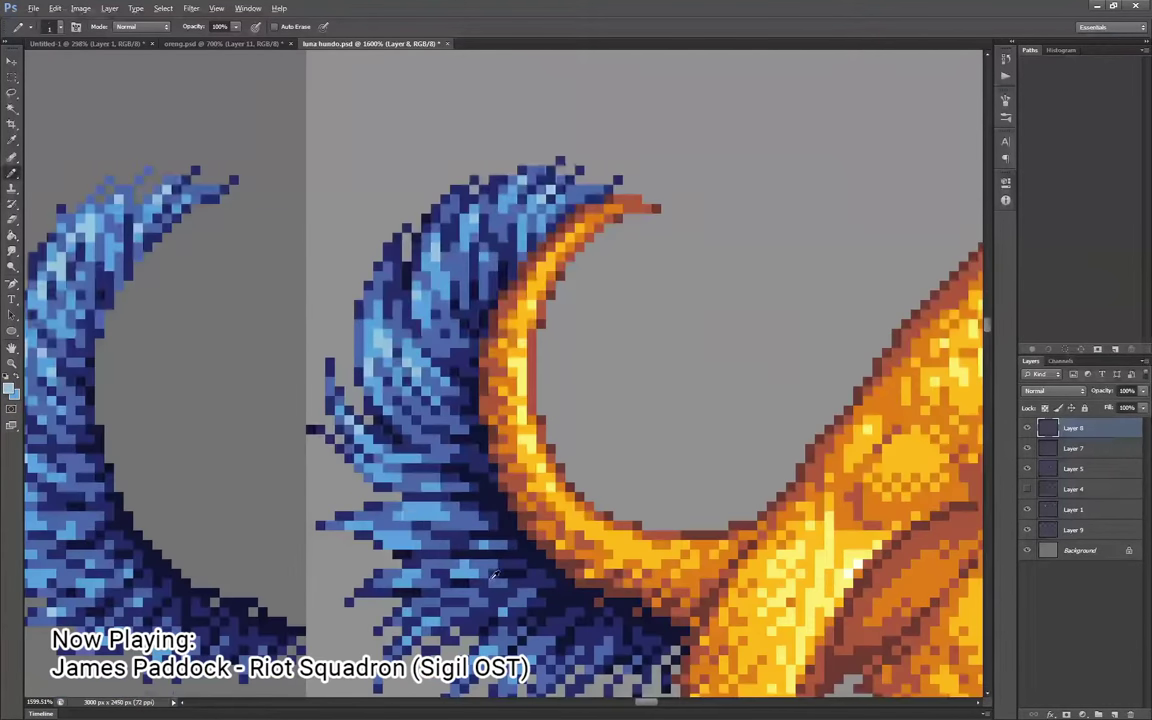
pyautogui.scroll(-3, 384, 534)
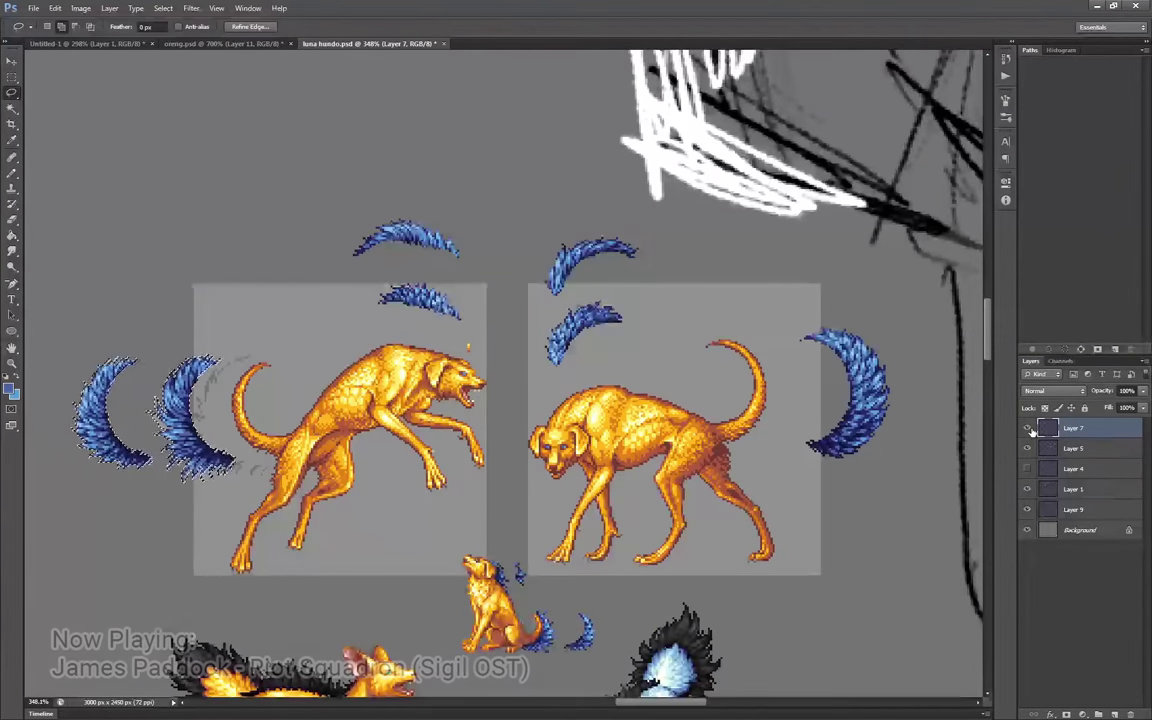
# Delete the stray grey pixels beside the leaping hound's tail on Layer 5
pyautogui.click(12, 108)
pyautogui.click(1027, 428)
pyautogui.click(1027, 428)
pyautogui.click(1073, 448)
pyautogui.click(244, 250)
pyautogui.press('Delete')
pyautogui.click(12, 92)
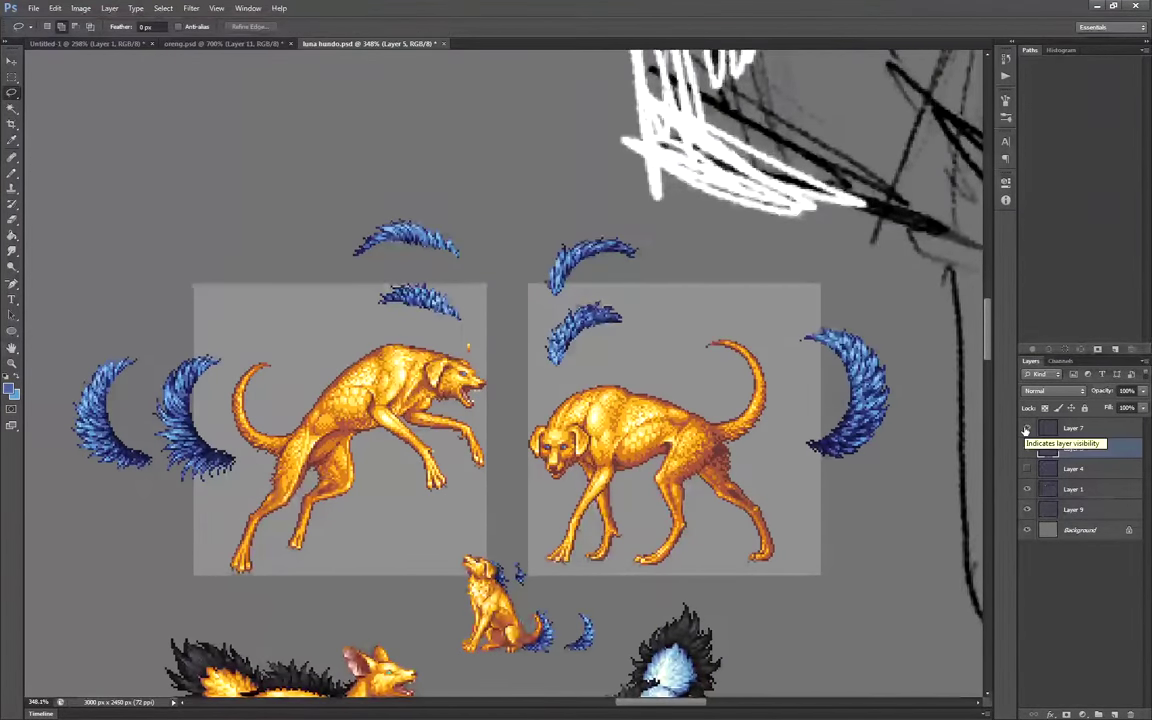
# On a new layer above Layer 7, add darkest-navy lower tufts and navy outer tufts to the standing hound's tail plume
pyautogui.click(1073, 428)
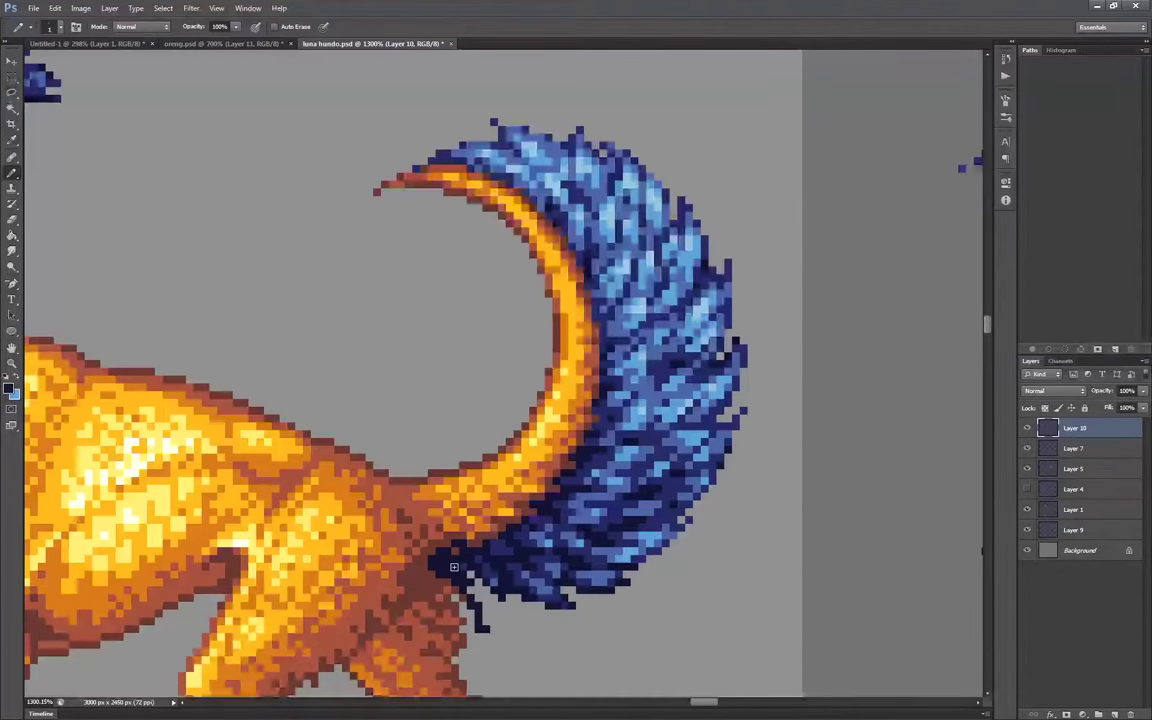
pyautogui.moveTo(470, 560); pyautogui.dragTo(600, 580)
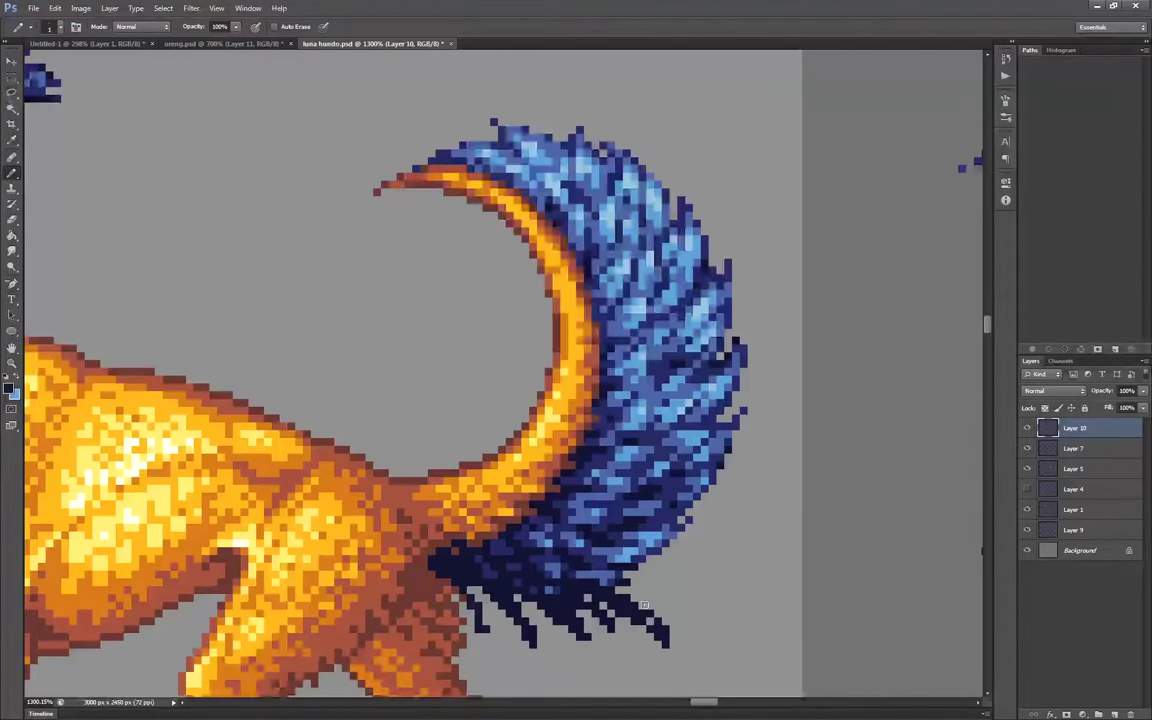
pyautogui.moveTo(600, 530)
pyautogui.mouseDown()
pyautogui.moveTo(738, 580)
pyautogui.moveTo(540, 530)
pyautogui.moveTo(660, 440)
pyautogui.moveTo(640, 220)
pyautogui.mouseUp()
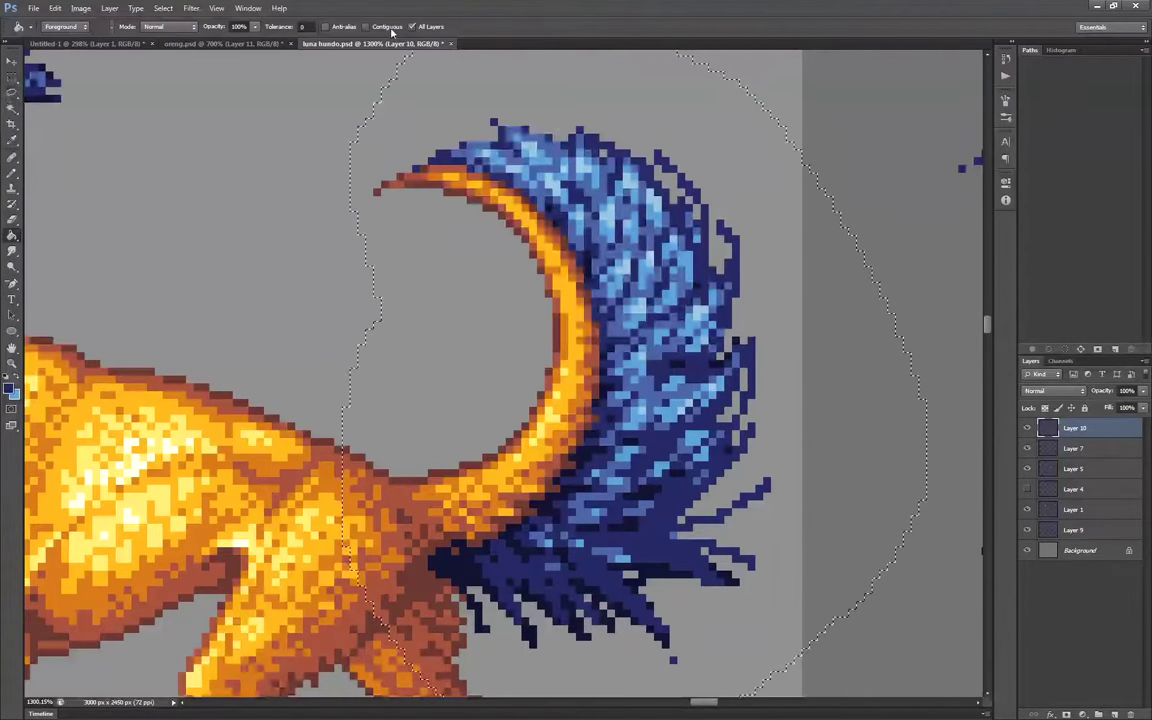
# Fill the standing hound's tail plume with solid navy and reshape the tufts along its outer edge and base
pyautogui.click(640, 300)
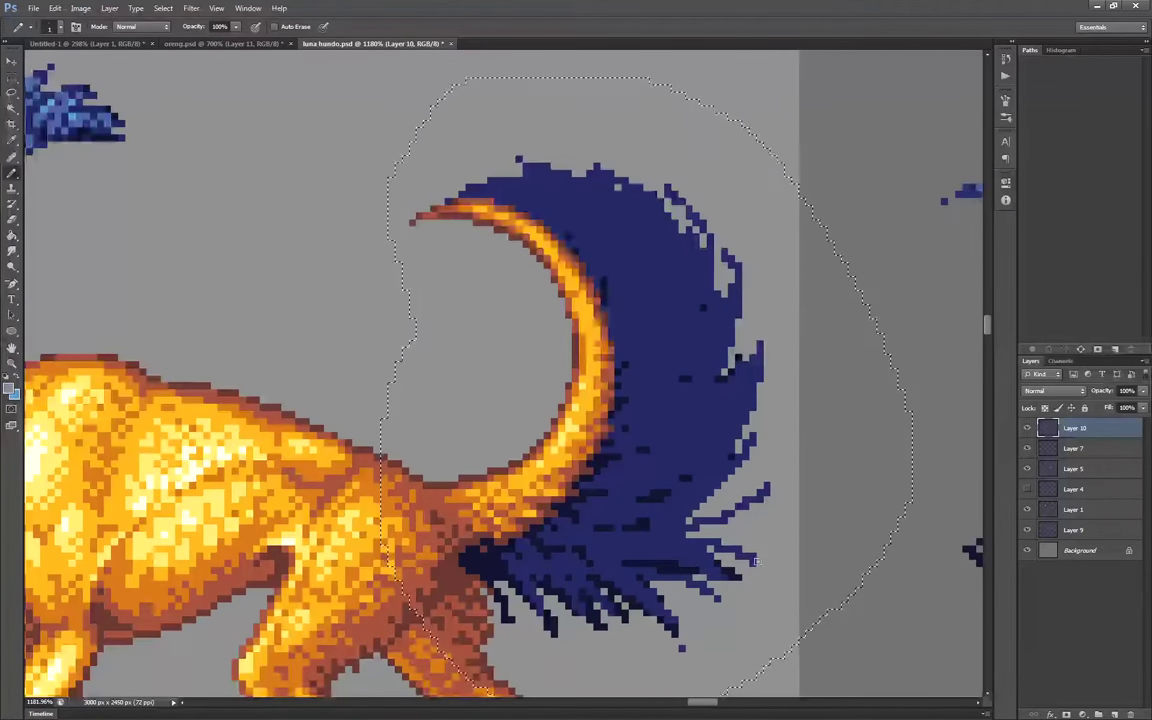
pyautogui.moveTo(769, 402); pyautogui.dragTo(736, 496)
pyautogui.keyDown('alt'); pyautogui.click(550, 620); pyautogui.keyUp('alt')
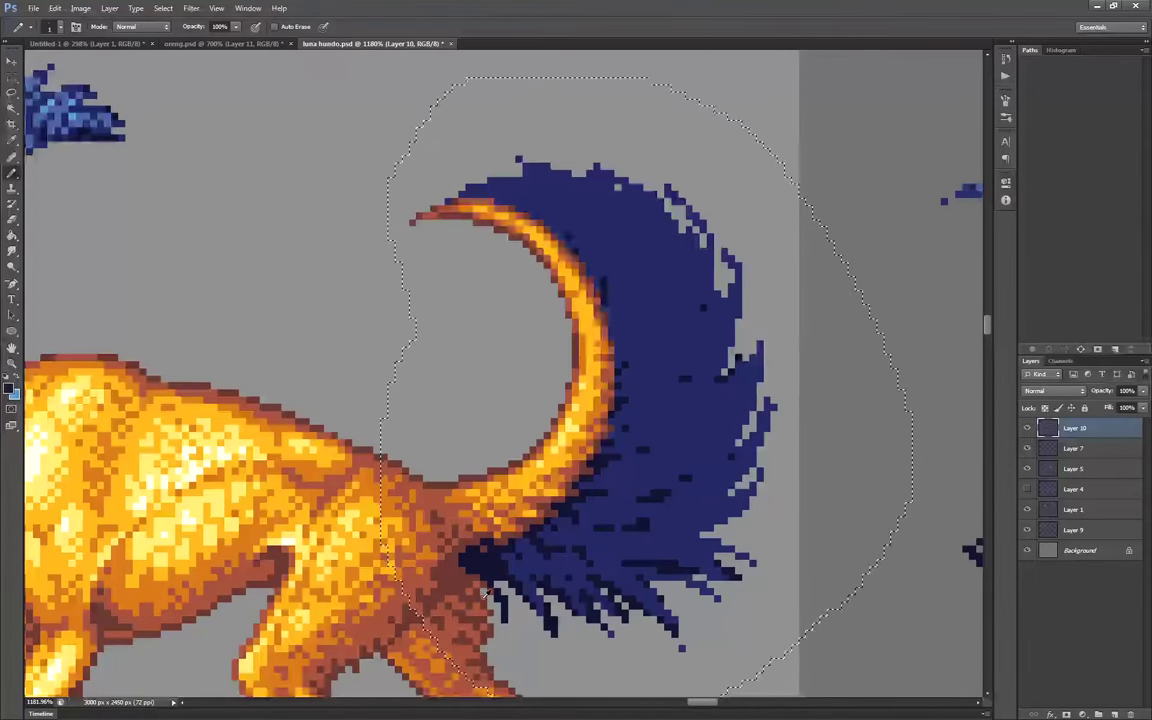
pyautogui.moveTo(458, 552); pyautogui.dragTo(474, 586)
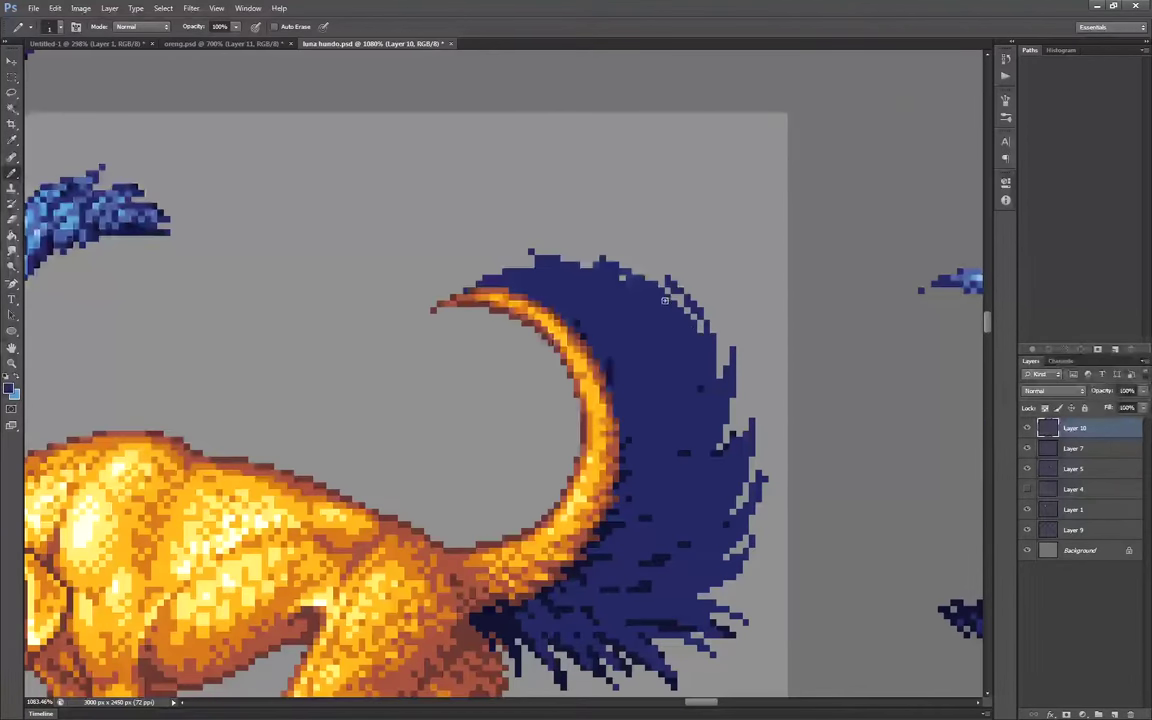
pyautogui.moveTo(516, 258); pyautogui.dragTo(535, 256)
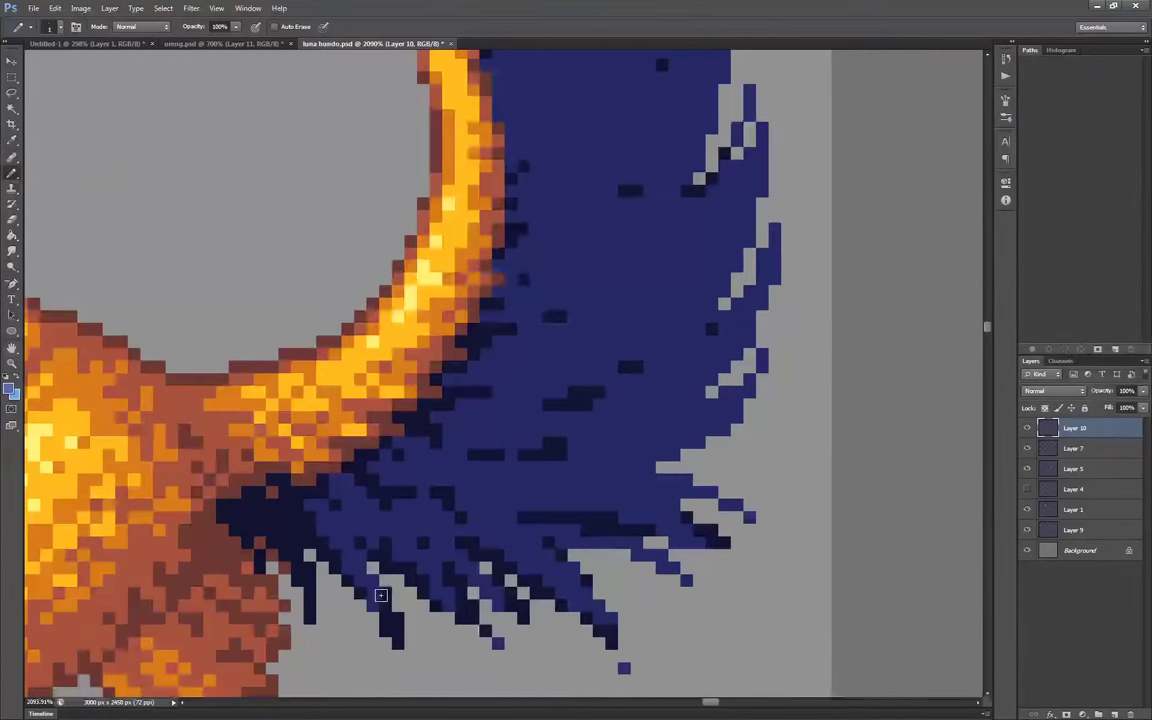
# Paint medium-blue strands over the navy base in the lower tufts and lower outer tufts of the standing hound's tail plume
pyautogui.moveTo(309, 527); pyautogui.dragTo(347, 579)
pyautogui.moveTo(380, 540); pyautogui.dragTo(440, 590)
pyautogui.moveTo(475, 543); pyautogui.dragTo(586, 604)
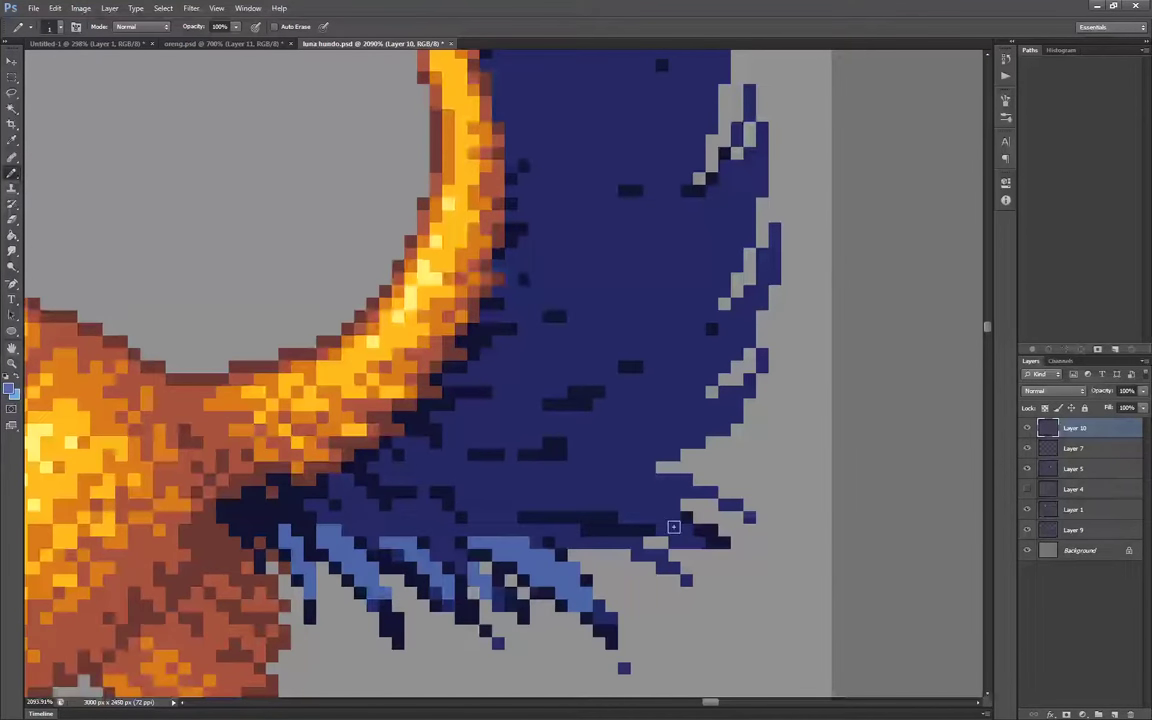
pyautogui.moveTo(674, 527); pyautogui.dragTo(474, 480)
pyautogui.moveTo(687, 492); pyautogui.dragTo(633, 478)
pyautogui.moveTo(698, 430); pyautogui.dragTo(574, 442)
pyautogui.moveTo(724, 406)
pyautogui.mouseDown()
pyautogui.moveTo(602, 414)
pyautogui.moveTo(561, 442)
pyautogui.mouseUp()
pyautogui.moveTo(498, 534); pyautogui.dragTo(436, 517)
pyautogui.moveTo(442, 566); pyautogui.dragTo(360, 517)
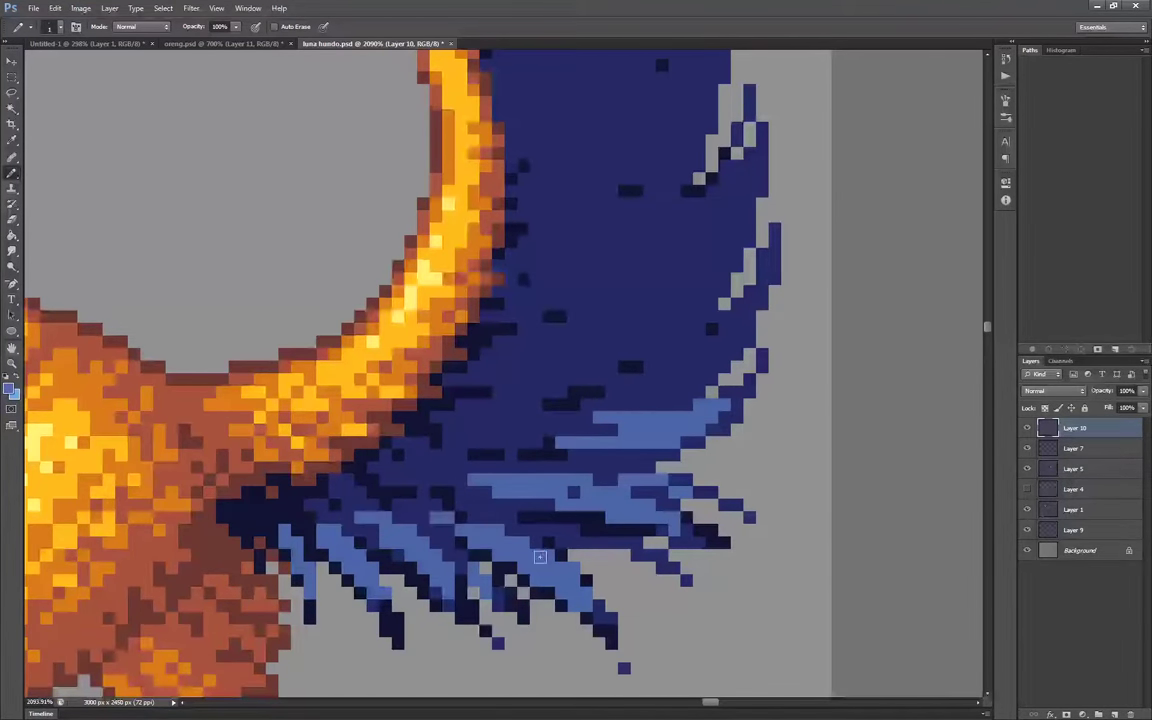
# Extend the medium-blue strands up the middle of the plume's outer edge, following the direction of the tufts
pyautogui.moveTo(600, 400); pyautogui.dragTo(546, 487)
pyautogui.moveTo(709, 354); pyautogui.dragTo(596, 441)
pyautogui.moveTo(700, 390)
pyautogui.mouseDown()
pyautogui.moveTo(565, 485)
pyautogui.moveTo(452, 524)
pyautogui.mouseUp()
pyautogui.moveTo(697, 215)
pyautogui.mouseDown()
pyautogui.moveTo(684, 282)
pyautogui.moveTo(558, 341)
pyautogui.mouseUp()
pyautogui.moveTo(645, 379); pyautogui.dragTo(546, 416)
pyautogui.moveTo(660, 304)
pyautogui.mouseDown()
pyautogui.moveTo(633, 382)
pyautogui.moveTo(592, 370)
pyautogui.moveTo(620, 404)
pyautogui.mouseUp()
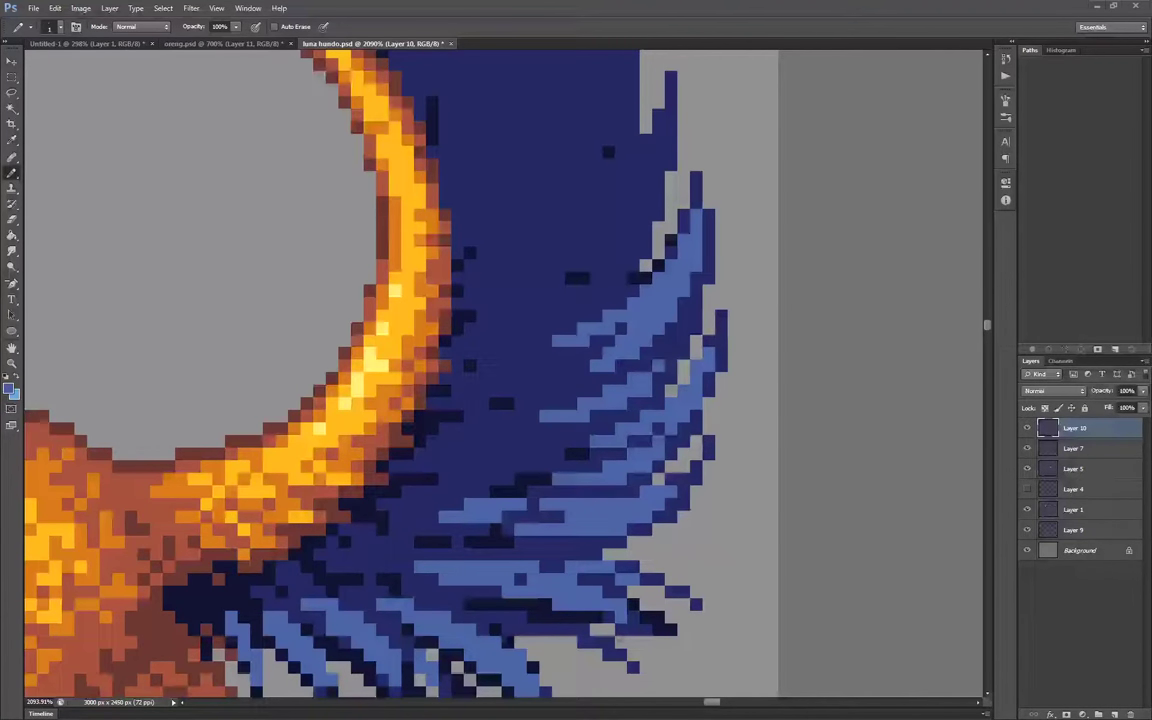
# Paint long curved medium-blue strands through the upper half of the standing hound's tail plume, up to the tail tip
pyautogui.scroll(-4, 610, 550)
pyautogui.scroll(2, 608, 246)
pyautogui.moveTo(599, 160); pyautogui.dragTo(604, 285)
pyautogui.moveTo(588, 255); pyautogui.dragTo(558, 368)
pyautogui.moveTo(544, 168); pyautogui.dragTo(555, 298)
pyautogui.moveTo(440, 108); pyautogui.dragTo(512, 270)
pyautogui.moveTo(360, 90)
pyautogui.mouseDown()
pyautogui.moveTo(442, 168)
pyautogui.moveTo(462, 205)
pyautogui.mouseUp()
pyautogui.scroll(-5, 585, 383)
pyautogui.scroll(4, 536, 242)
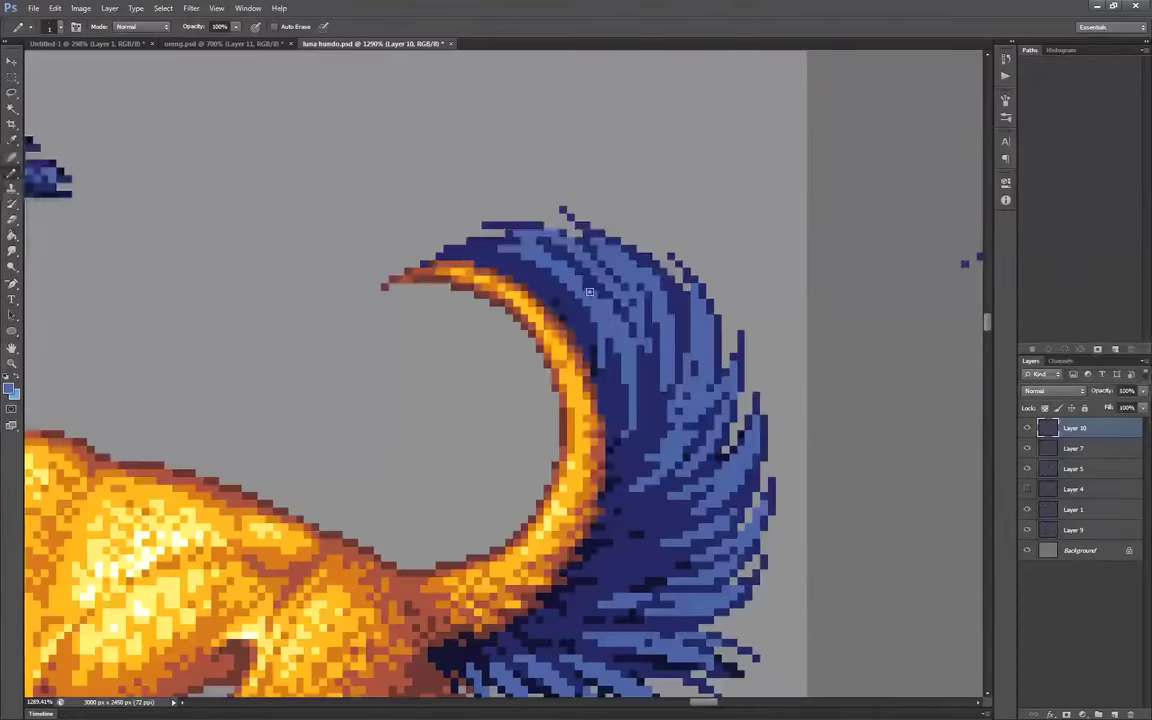
pyautogui.moveTo(465, 250); pyautogui.dragTo(580, 320)
pyautogui.moveTo(514, 265); pyautogui.dragTo(591, 341)
pyautogui.moveTo(540, 229); pyautogui.dragTo(496, 226)
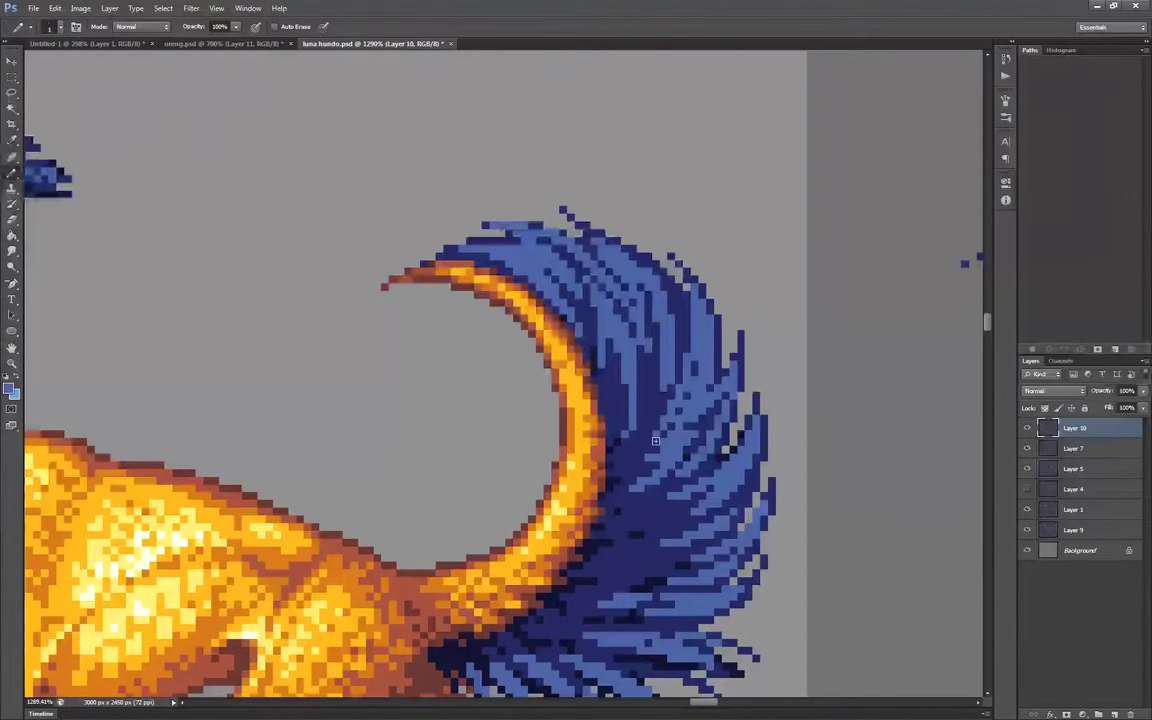
pyautogui.scroll(-5, 665, 389)
pyautogui.scroll(5, 666, 397)
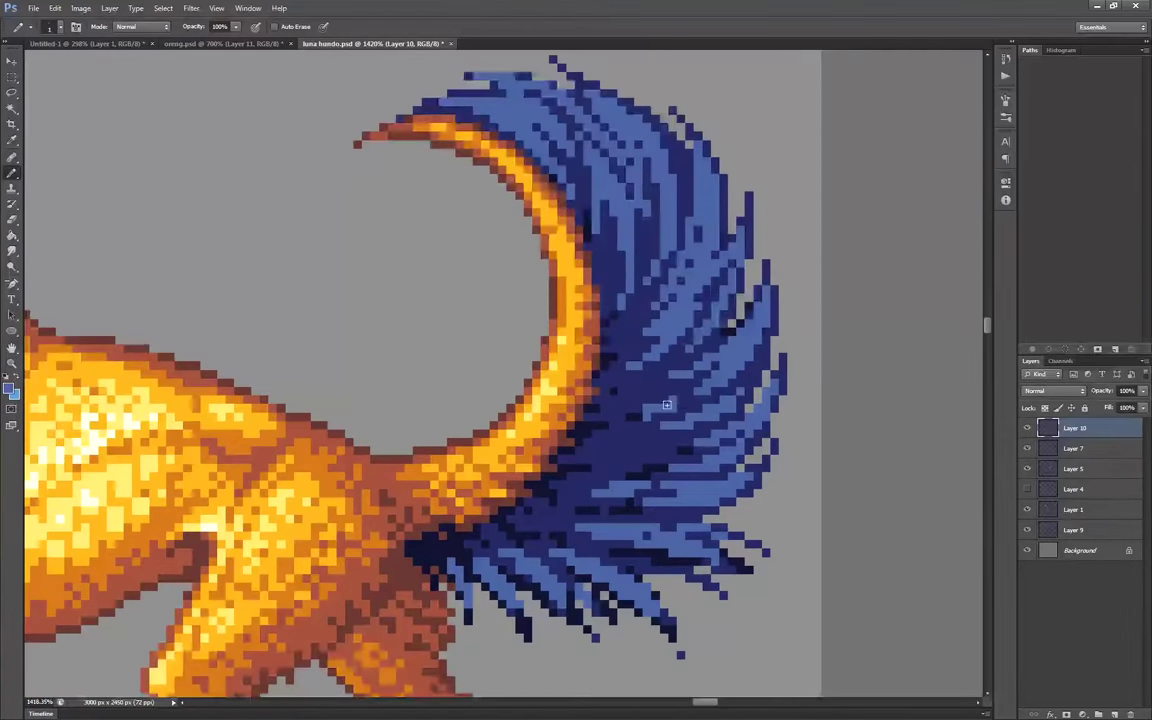
# Add light-blue highlights to the medium-blue strands at the middle of the plume's outer side
pyautogui.scroll(-5, 688, 391)
pyautogui.keyDown('alt'); pyautogui.click(160, 115); pyautogui.keyUp('alt')
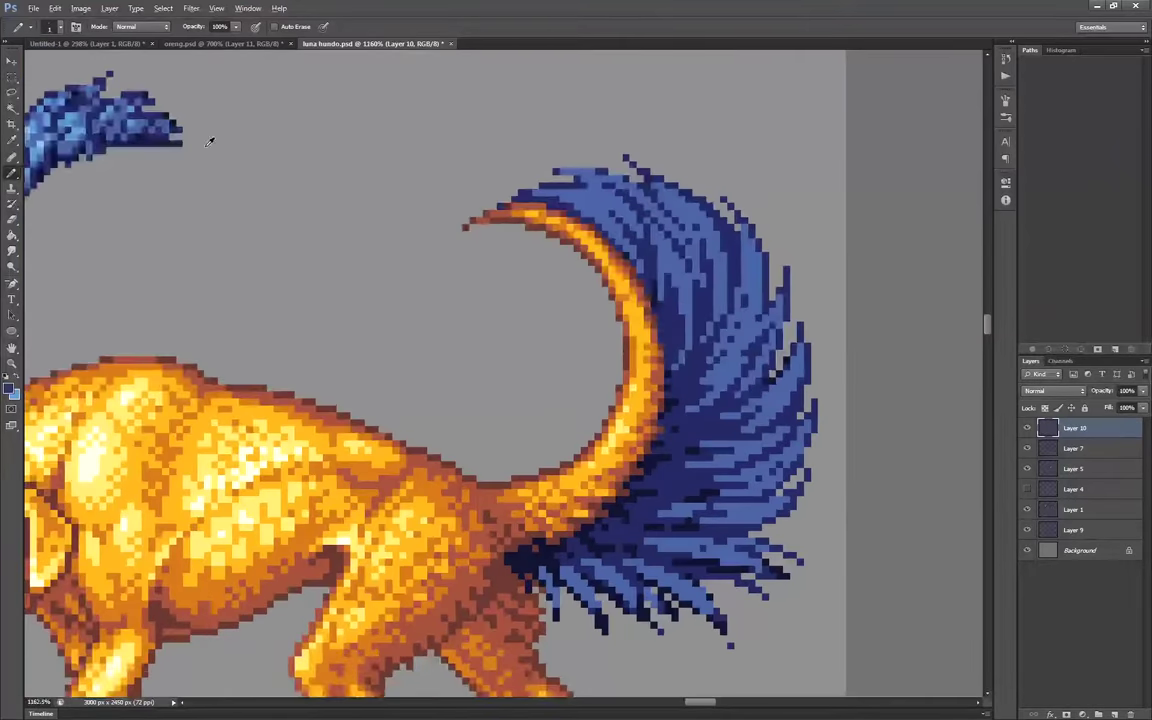
pyautogui.scroll(3, 758, 318)
pyautogui.moveTo(726, 390); pyautogui.dragTo(693, 432)
pyautogui.moveTo(735, 338)
pyautogui.mouseDown()
pyautogui.moveTo(746, 222)
pyautogui.moveTo(754, 280)
pyautogui.mouseUp()
pyautogui.moveTo(724, 287)
pyautogui.mouseDown()
pyautogui.moveTo(724, 350)
pyautogui.moveTo(746, 355)
pyautogui.moveTo(782, 323)
pyautogui.mouseUp()
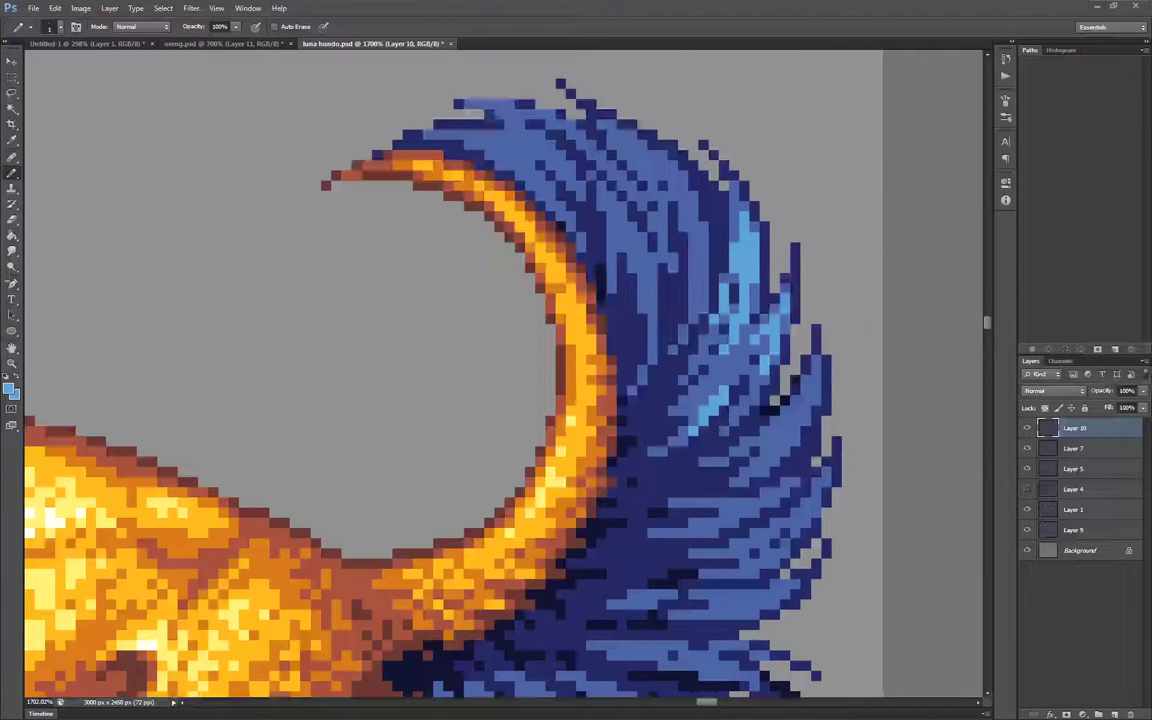
# Add light-blue highlight streaks to the strands across the top of the plume, from the outer curve to near the tail tip
pyautogui.moveTo(656, 156); pyautogui.dragTo(704, 238)
pyautogui.moveTo(642, 165)
pyautogui.mouseDown()
pyautogui.moveTo(661, 205)
pyautogui.moveTo(640, 145)
pyautogui.moveTo(676, 160)
pyautogui.mouseUp()
pyautogui.keyDown('alt'); pyautogui.click(626, 143); pyautogui.keyUp('alt')
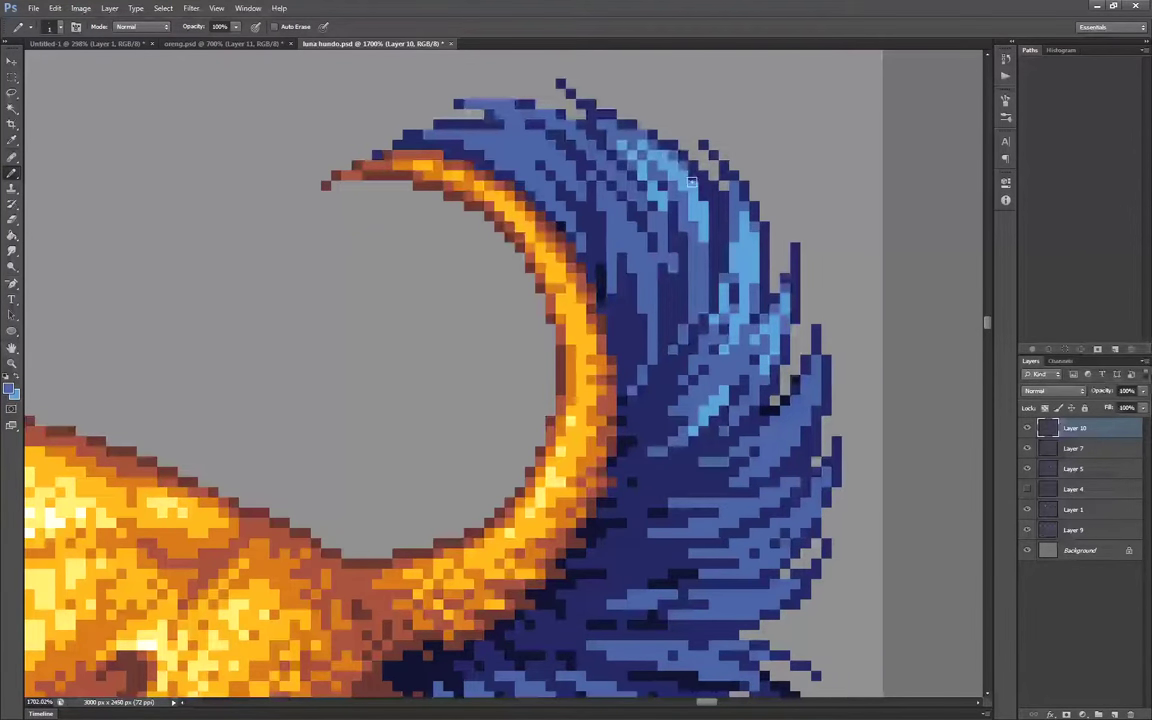
pyautogui.keyDown('alt'); pyautogui.click(684, 185); pyautogui.keyUp('alt')
pyautogui.moveTo(459, 145); pyautogui.dragTo(560, 165)
pyautogui.moveTo(490, 154); pyautogui.dragTo(540, 186)
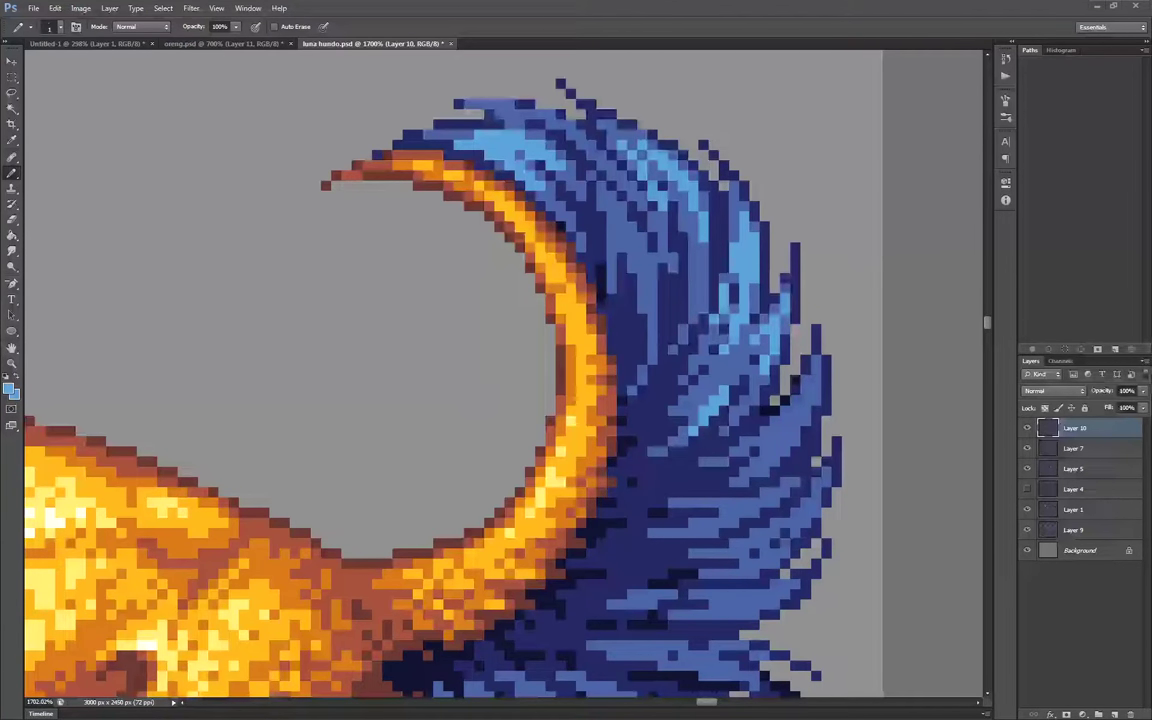
pyautogui.moveTo(620, 184)
pyautogui.mouseDown()
pyautogui.moveTo(574, 137)
pyautogui.moveTo(590, 145)
pyautogui.mouseUp()
pyautogui.moveTo(612, 195); pyautogui.dragTo(640, 257)
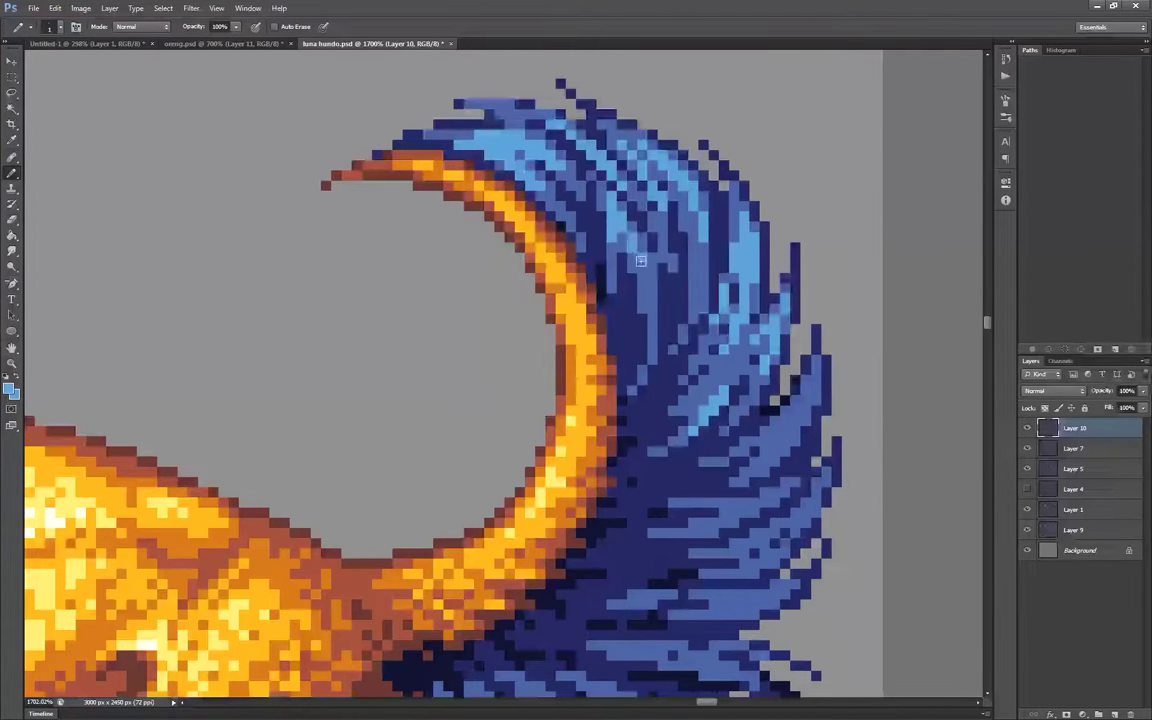
# Add light-blue highlights to the outer tufts in the lower half of the standing hound's tail plume
pyautogui.scroll(2, 830, 500)
pyautogui.moveTo(789, 346); pyautogui.dragTo(740, 431)
pyautogui.moveTo(776, 368); pyautogui.dragTo(738, 407)
pyautogui.moveTo(740, 481)
pyautogui.mouseDown()
pyautogui.moveTo(676, 481)
pyautogui.moveTo(678, 506)
pyautogui.mouseUp()
pyautogui.moveTo(738, 518); pyautogui.dragTo(789, 482)
pyautogui.keyDown('alt'); pyautogui.click(786, 497); pyautogui.keyUp('alt')
pyautogui.scroll(-3, 850, 500)
pyautogui.moveTo(770, 425); pyautogui.dragTo(732, 448)
pyautogui.moveTo(642, 426); pyautogui.dragTo(613, 437)
pyautogui.moveTo(686, 506); pyautogui.dragTo(717, 518)
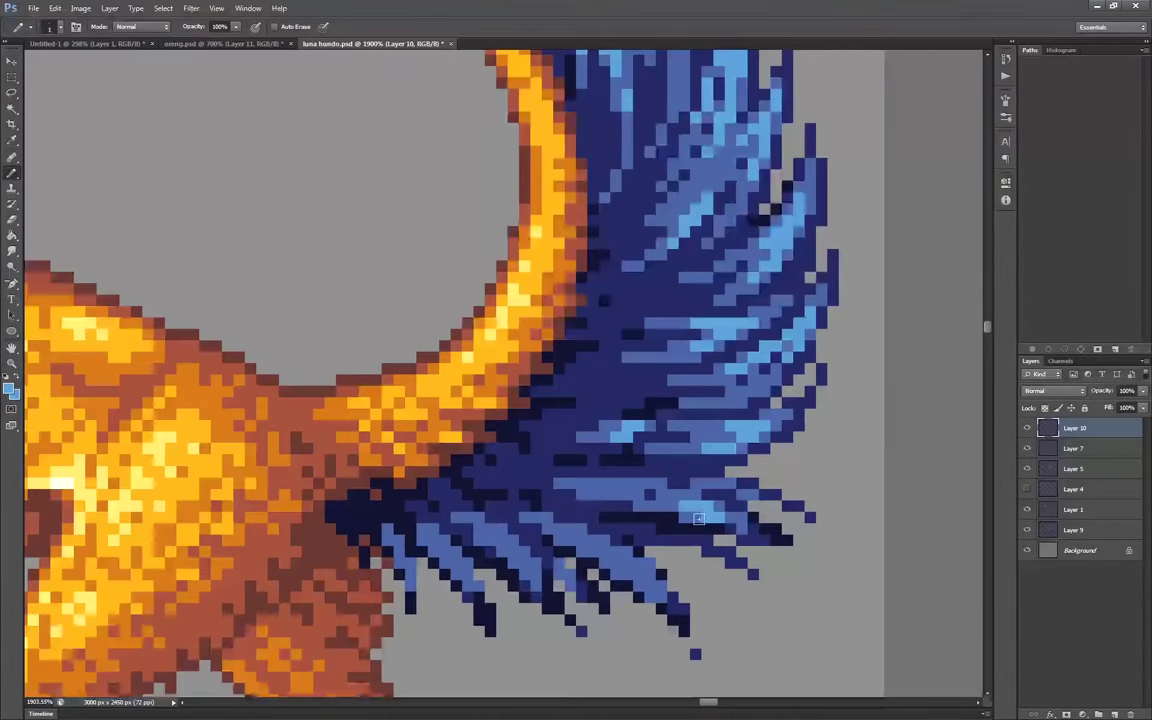
# Highlight the longest bottom tuft in light blue and redraw the bottom tufts' tips in navy
pyautogui.scroll(1, 773, 541)
pyautogui.click(718, 592)
pyautogui.keyDown('alt'); pyautogui.click(718, 446); pyautogui.keyUp('alt')
pyautogui.moveTo(632, 504)
pyautogui.mouseDown()
pyautogui.moveTo(682, 542)
pyautogui.moveTo(718, 602)
pyautogui.mouseUp()
pyautogui.keyDown('alt'); pyautogui.click(694, 553); pyautogui.keyUp('alt')
pyautogui.moveTo(555, 515)
pyautogui.mouseDown()
pyautogui.moveTo(567, 553)
pyautogui.moveTo(613, 548)
pyautogui.moveTo(480, 526)
pyautogui.moveTo(405, 534)
pyautogui.mouseUp()
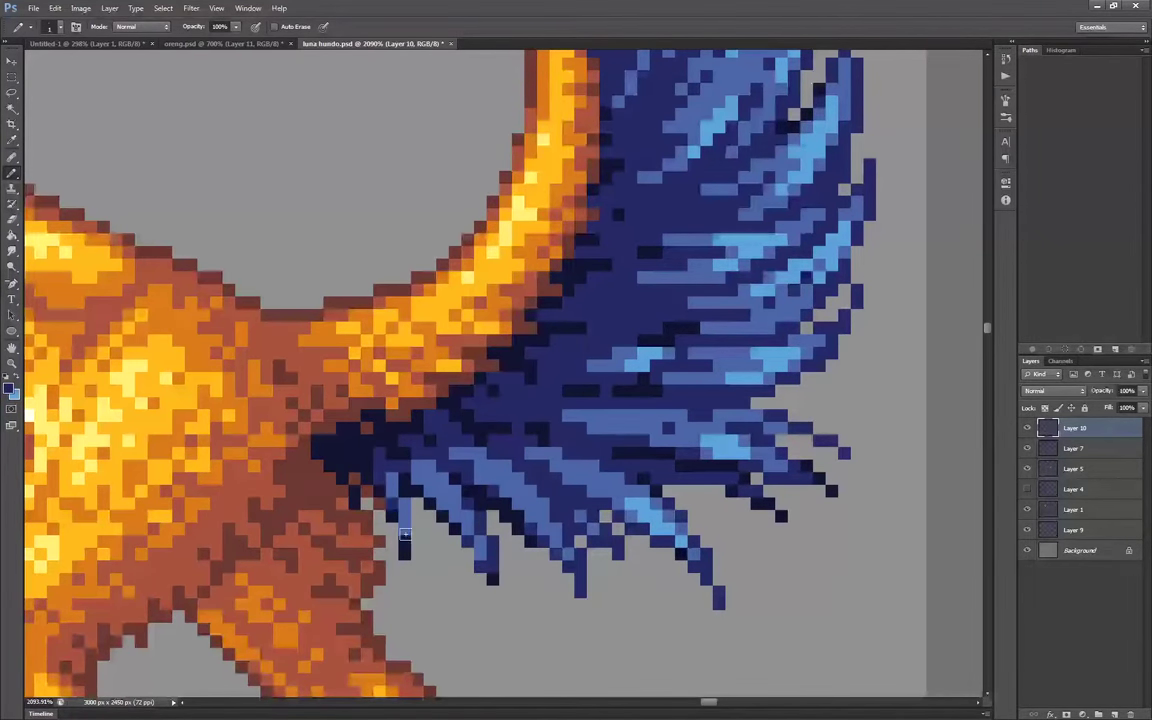
# Break up the base of the bottom tufts with navy and medium-blue strands and small light-blue highlights
pyautogui.moveTo(418, 467); pyautogui.dragTo(430, 454)
pyautogui.moveTo(505, 415); pyautogui.dragTo(555, 428)
pyautogui.click(568, 416)
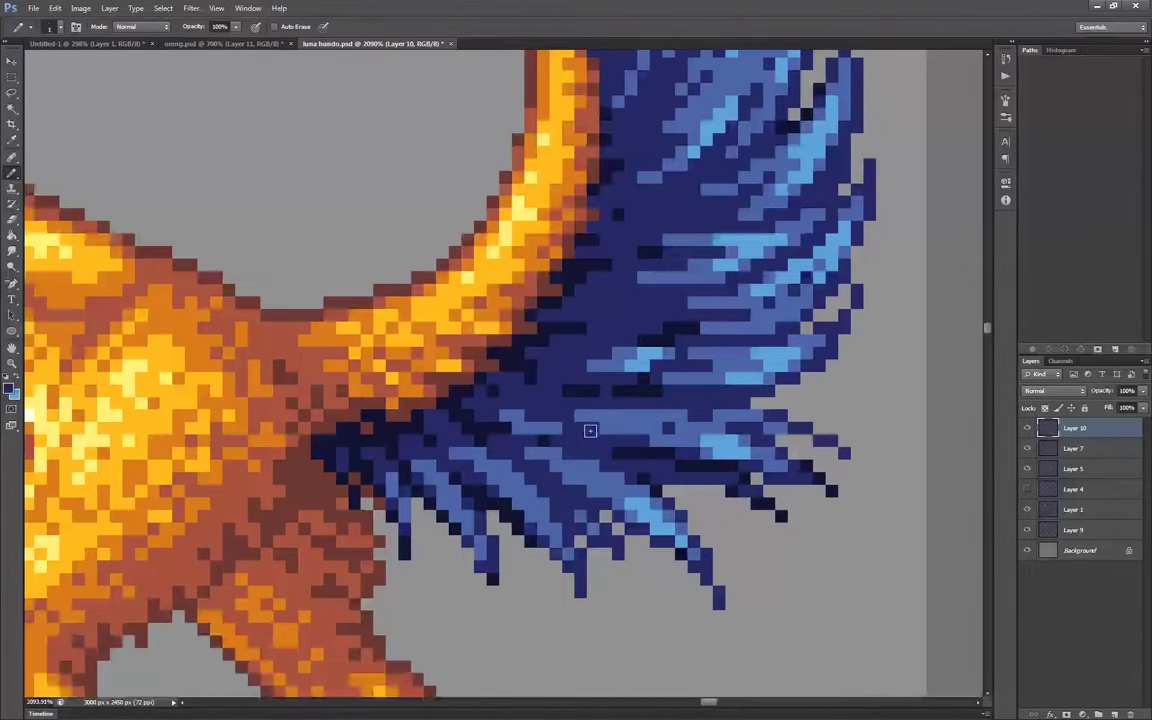
pyautogui.moveTo(466, 442)
pyautogui.mouseDown()
pyautogui.moveTo(490, 466)
pyautogui.moveTo(575, 465)
pyautogui.mouseUp()
pyautogui.scroll(-1, 500, 480)
pyautogui.keyDown('alt'); pyautogui.click(568, 483); pyautogui.keyUp('alt')
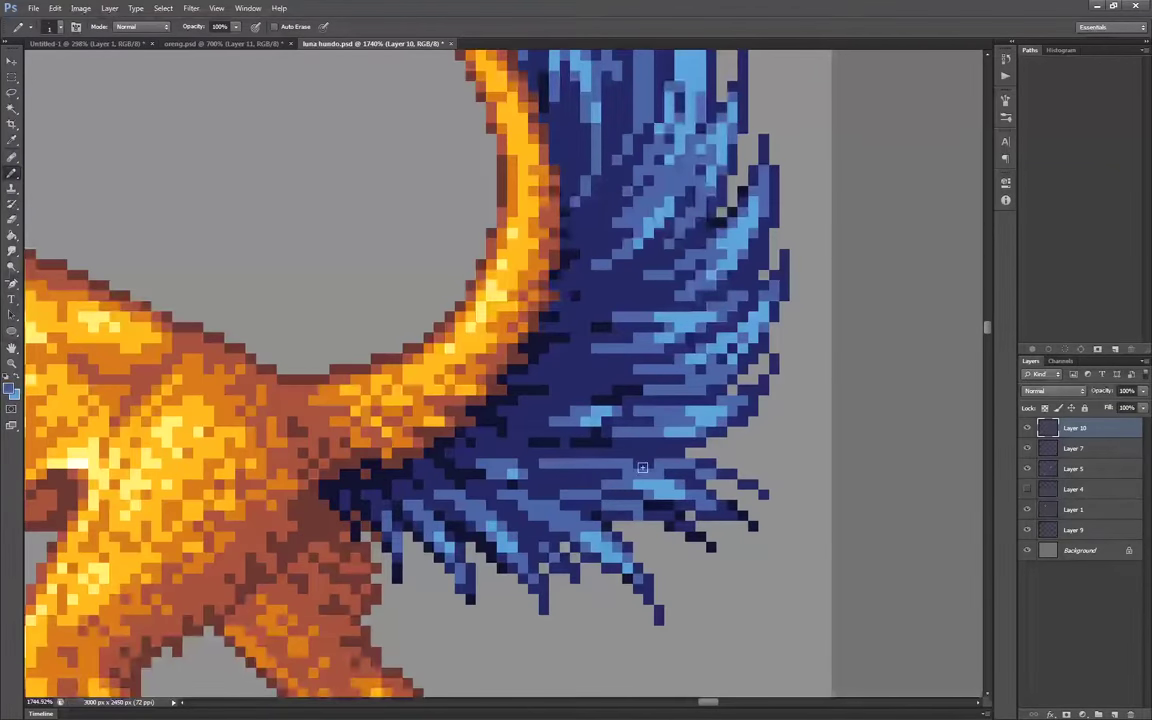
pyautogui.scroll(1, 568, 420)
# Add darkest-navy shadow strands beside the middle of the tail and navy pixels between the neighbouring medium-blue strands
pyautogui.keyDown('alt'); pyautogui.click(570, 378); pyautogui.keyUp('alt')
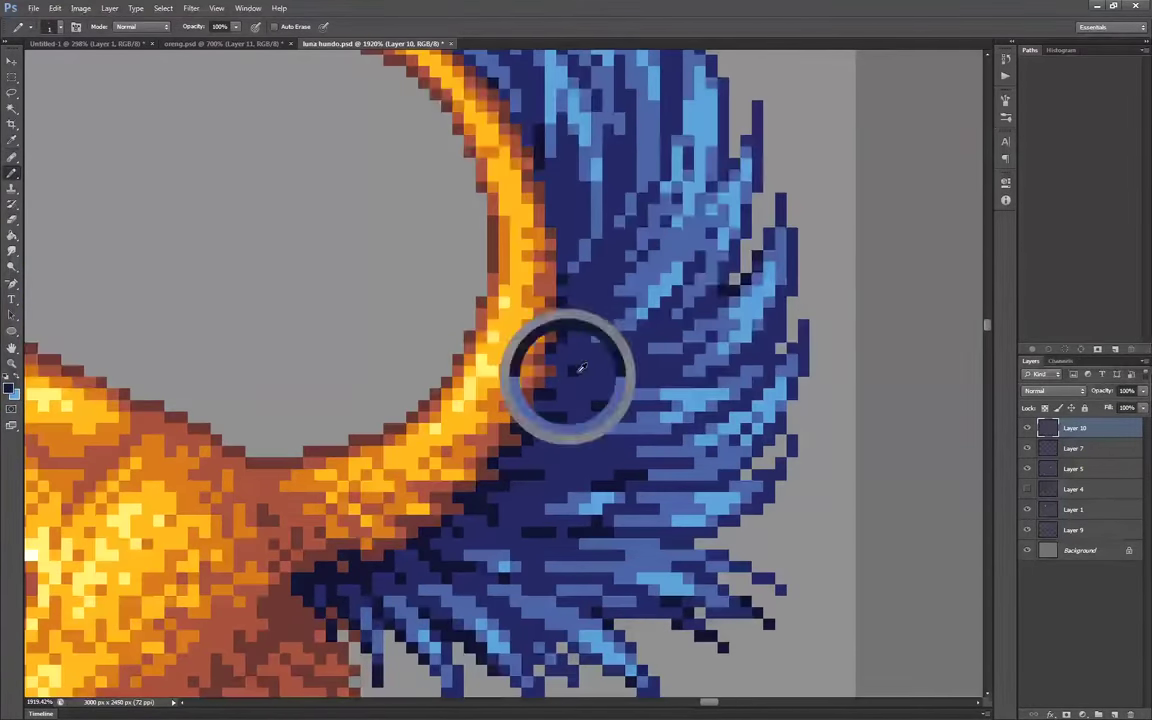
pyautogui.moveTo(575, 373); pyautogui.dragTo(614, 354)
pyautogui.moveTo(561, 330)
pyautogui.mouseDown()
pyautogui.moveTo(610, 312)
pyautogui.moveTo(596, 382)
pyautogui.mouseUp()
pyautogui.keyDown('alt'); pyautogui.click(612, 372); pyautogui.keyUp('alt')
pyautogui.moveTo(662, 331); pyautogui.dragTo(681, 321)
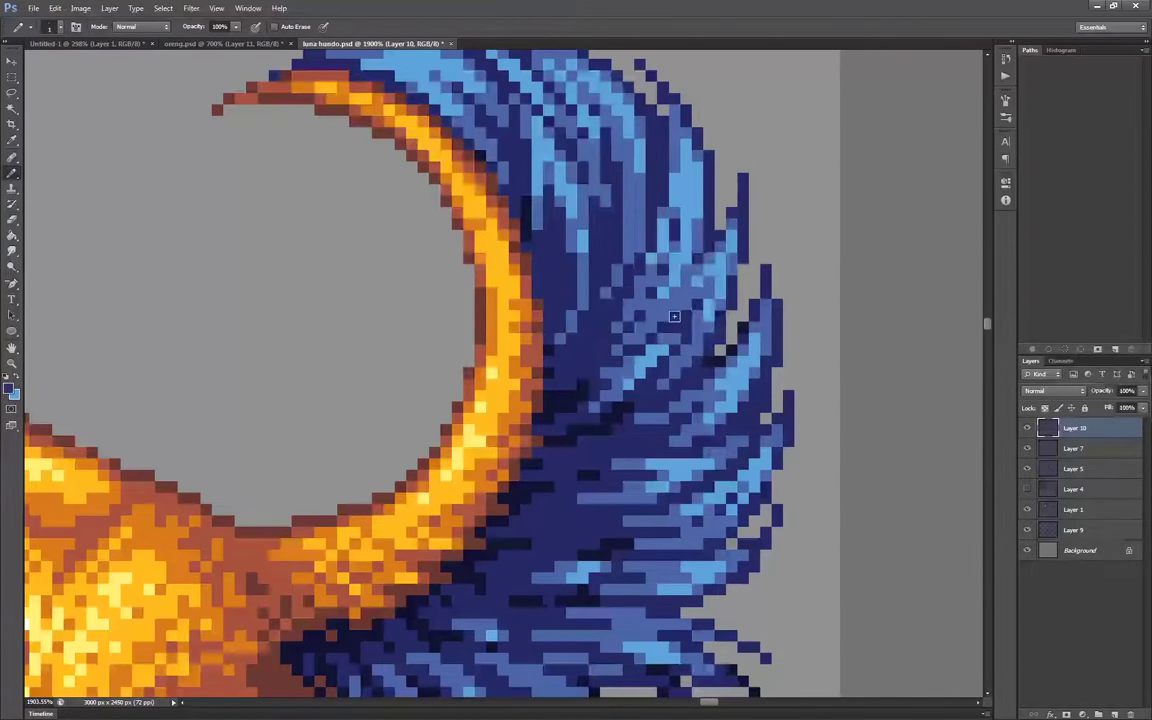
pyautogui.scroll(-2, 614, 347)
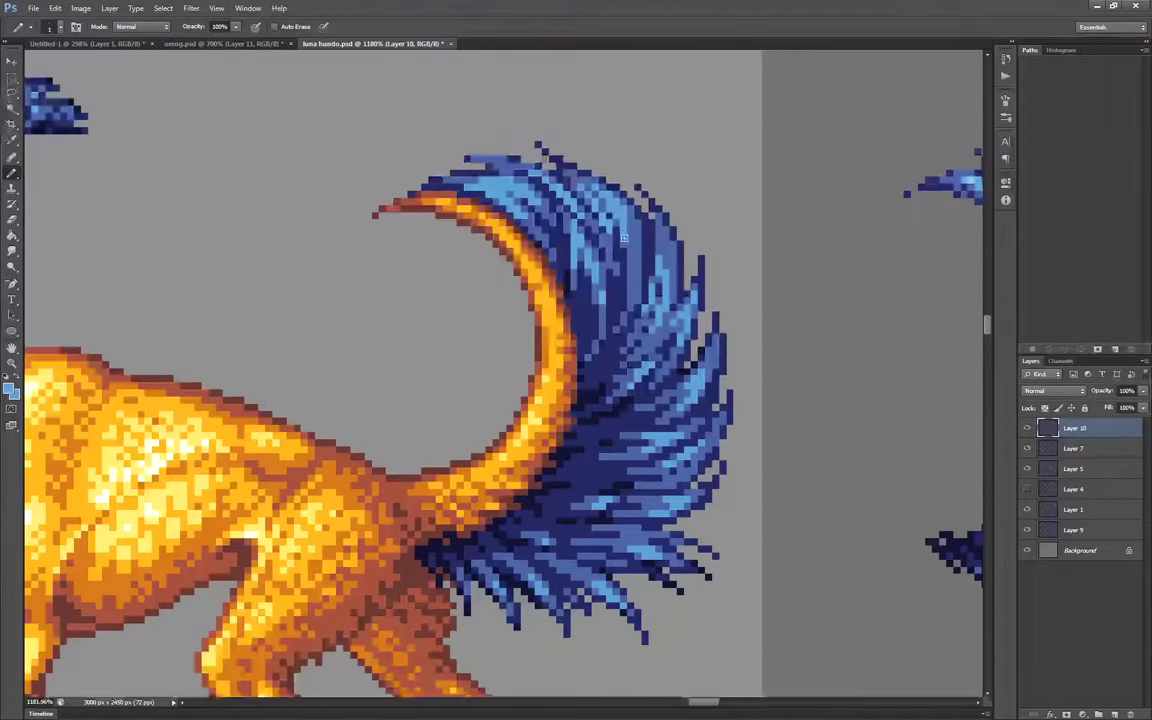
# Add pale-blue highlight flecks to the light-blue strands in the upper half of the standing hound's tail plume
pyautogui.scroll(-3, 668, 232)
pyautogui.scroll(3, 670, 340)
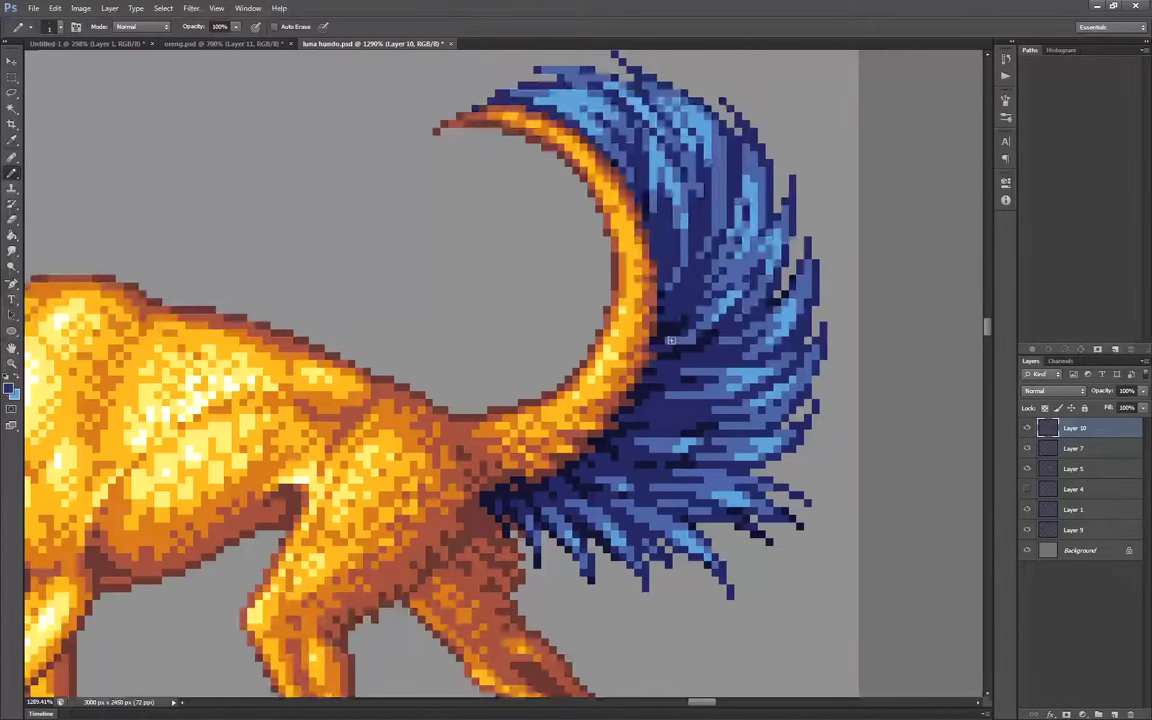
pyautogui.scroll(-3, 697, 183)
pyautogui.scroll(3, 697, 183)
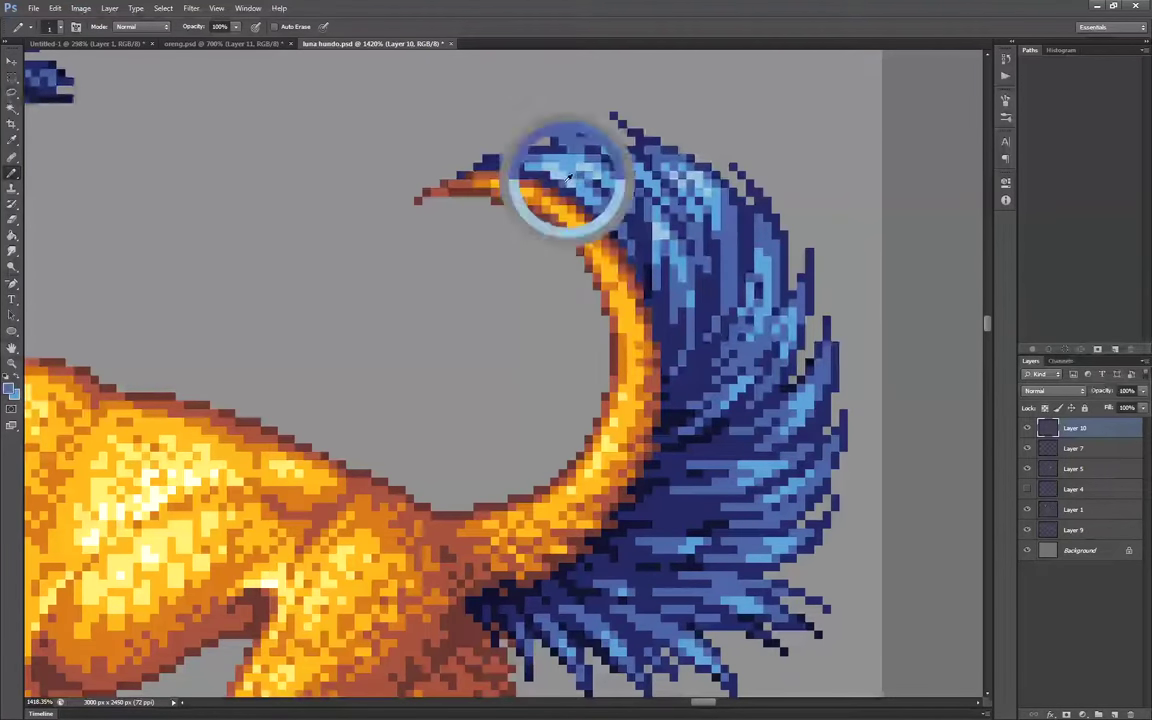
pyautogui.keyDown('alt'); pyautogui.click(664, 225); pyautogui.keyUp('alt')
pyautogui.moveTo(674, 250); pyautogui.dragTo(682, 267)
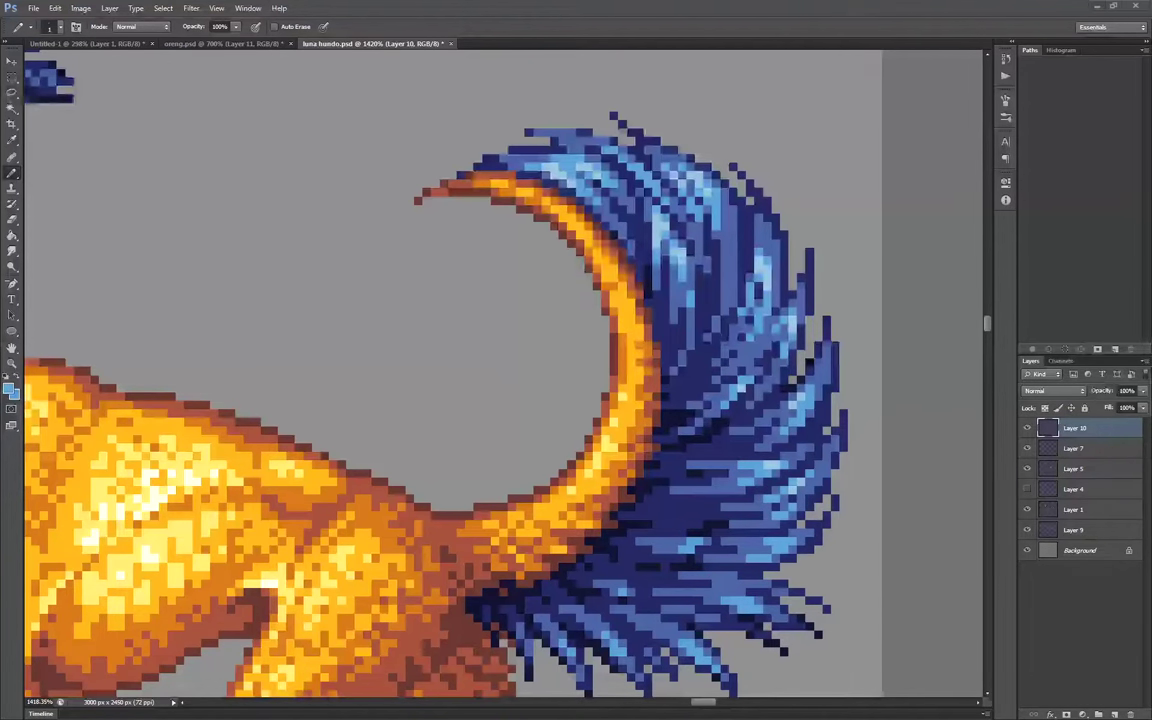
# Shade the plume's outer tuft tips, the gaps between strands and the edge along the tail with darkest navy
pyautogui.keyDown('alt'); pyautogui.click(756, 607); pyautogui.keyUp('alt')
pyautogui.scroll(-3, 756, 600)
pyautogui.scroll(3, 757, 530)
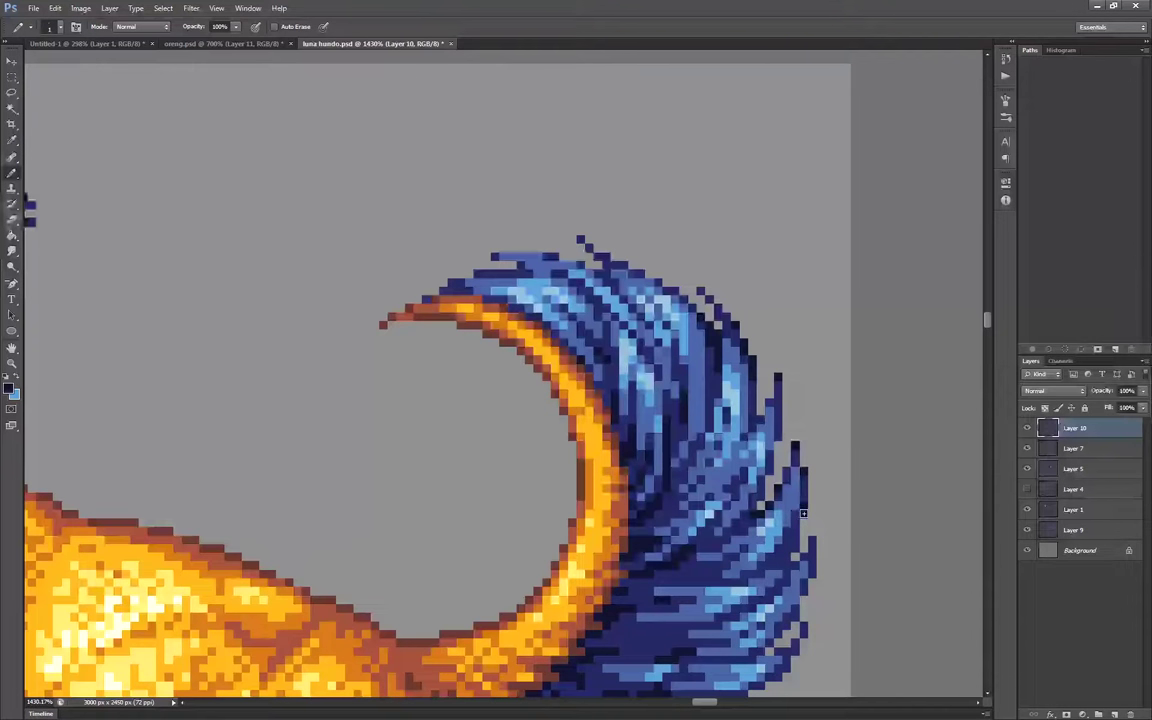
pyautogui.scroll(-2, 803, 513)
pyautogui.scroll(3, 547, 505)
pyautogui.scroll(-2, 571, 591)
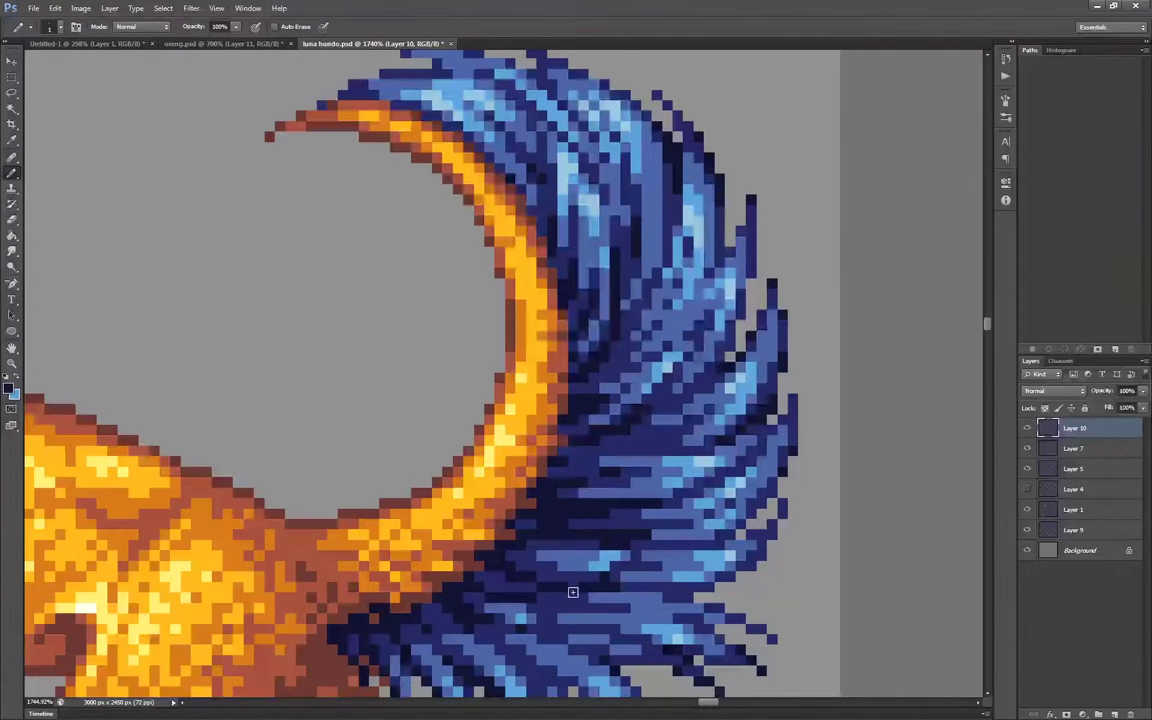
pyautogui.scroll(3, 600, 600)
pyautogui.scroll(-3, 632, 606)
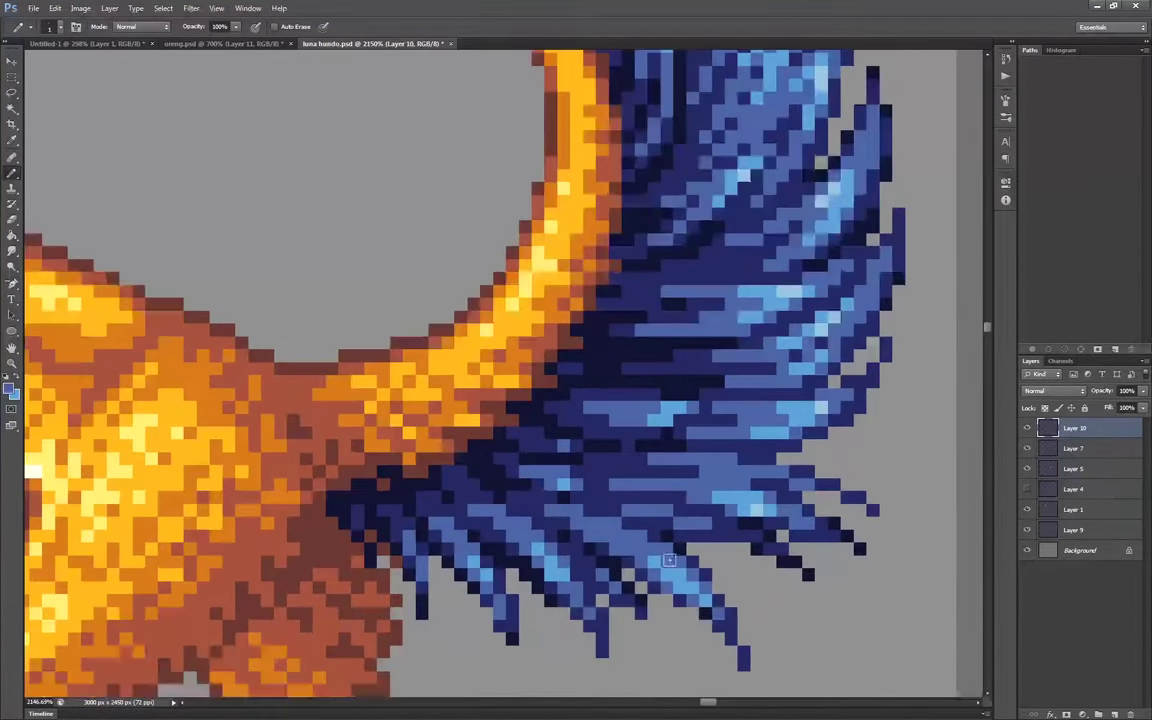
# Clean up the dark pixels where the plume meets the root of the standing hound's tail and refine the strands there
pyautogui.scroll(-3, 800, 277)
pyautogui.scroll(-2, 803, 357)
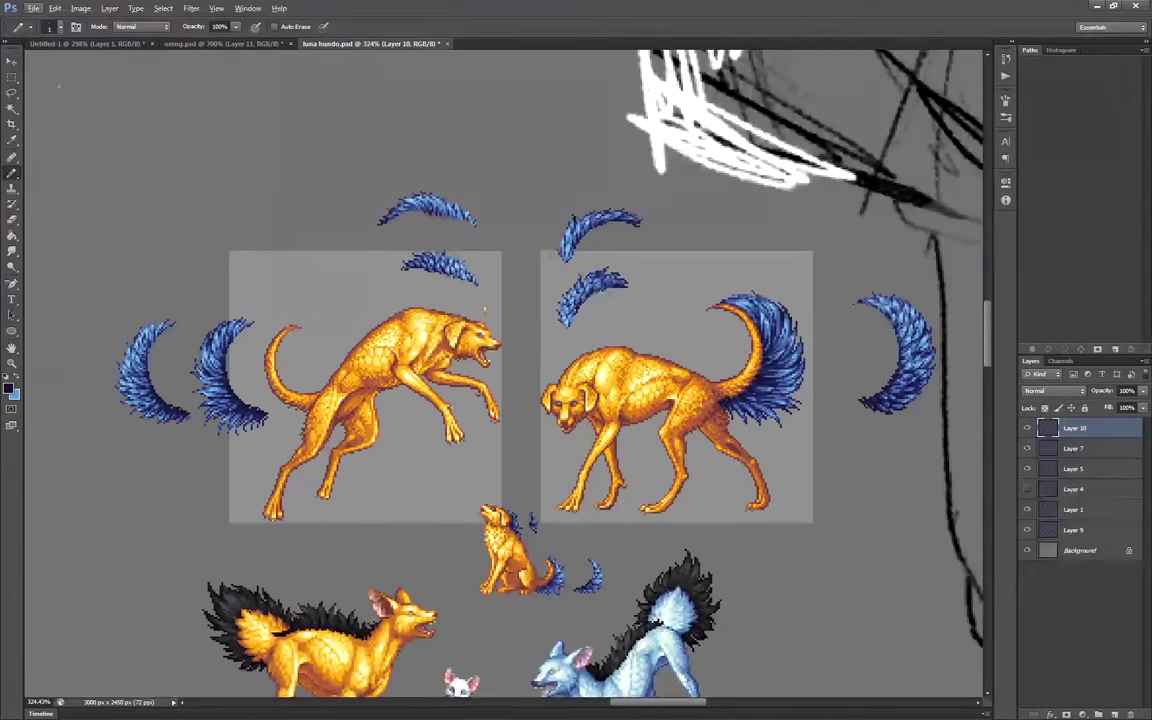
pyautogui.scroll(3, 786, 351)
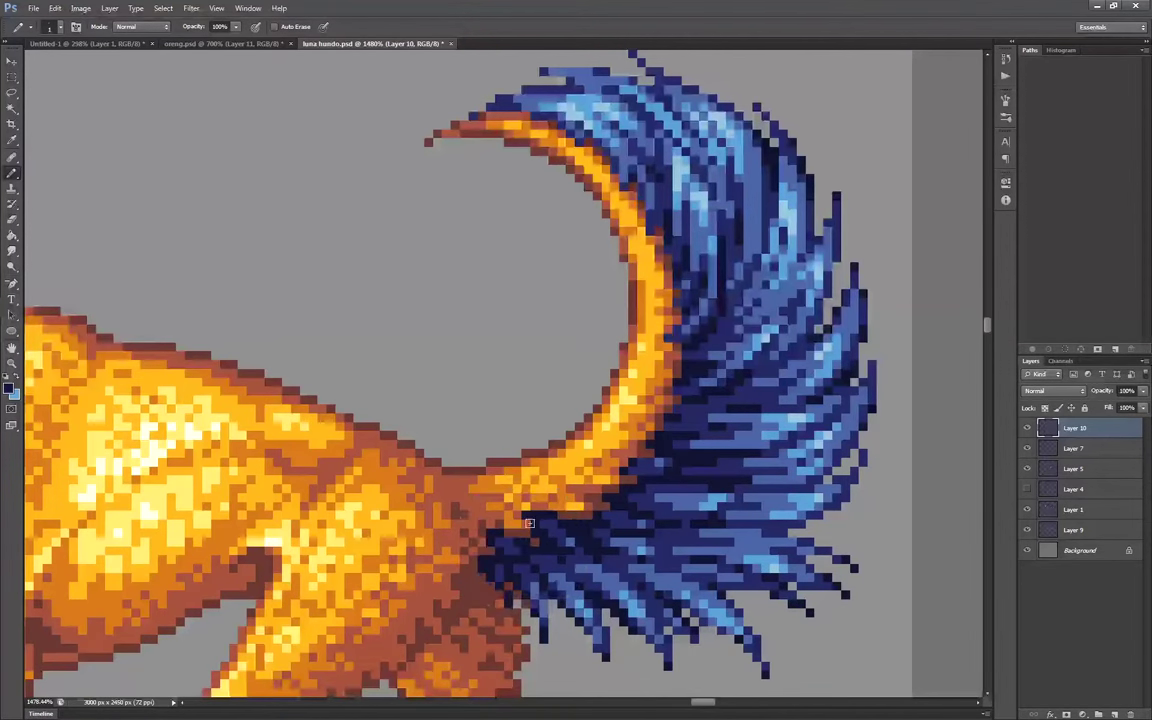
pyautogui.scroll(-3, 740, 435)
pyautogui.scroll(3, 800, 470)
pyautogui.press('e')
pyautogui.click(482, 470)
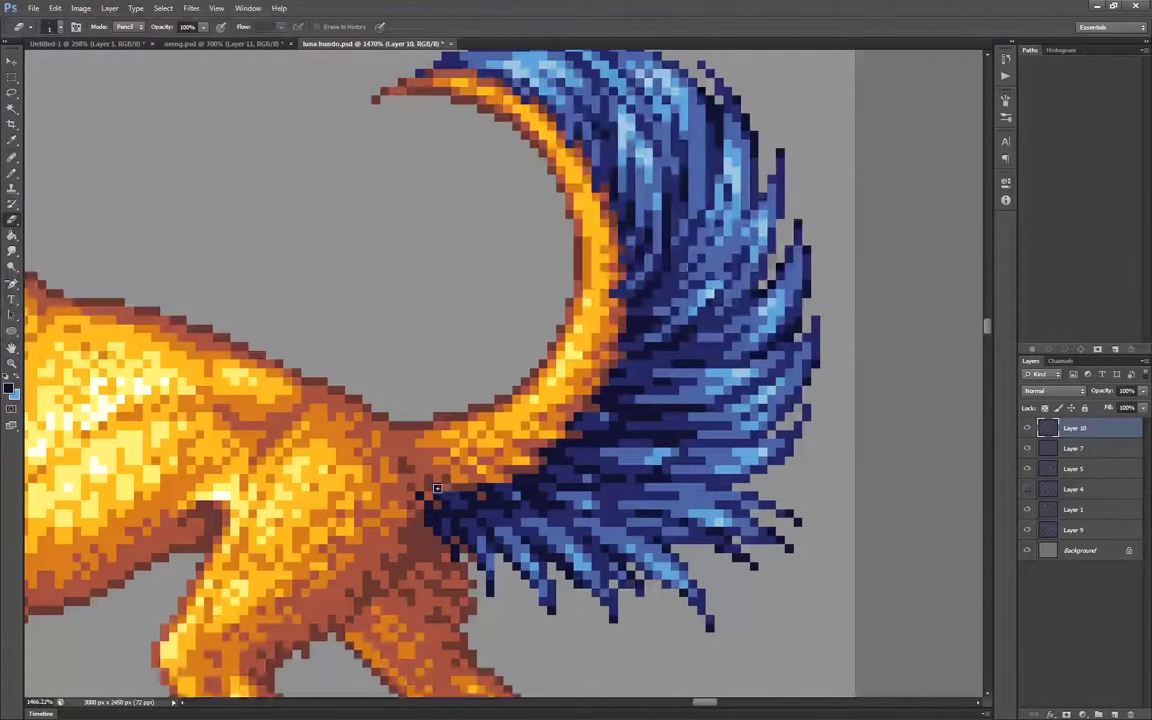
pyautogui.press('b')
pyautogui.moveTo(489, 503); pyautogui.dragTo(531, 498)
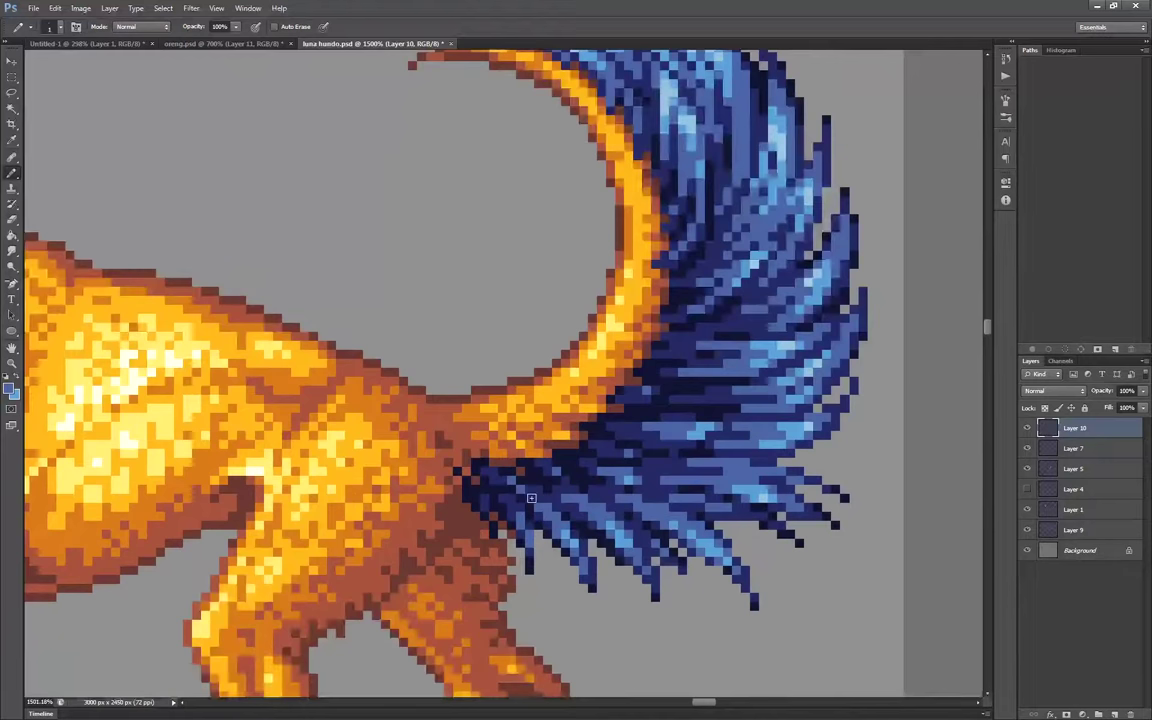
# Add navy strokes between the highlighted strands in the middle of the standing hound's tail plume
pyautogui.keyDown('alt'); pyautogui.click(595, 524); pyautogui.keyUp('alt')
pyautogui.scroll(-3, 704, 447)
pyautogui.moveTo(728, 324); pyautogui.dragTo(732, 372)
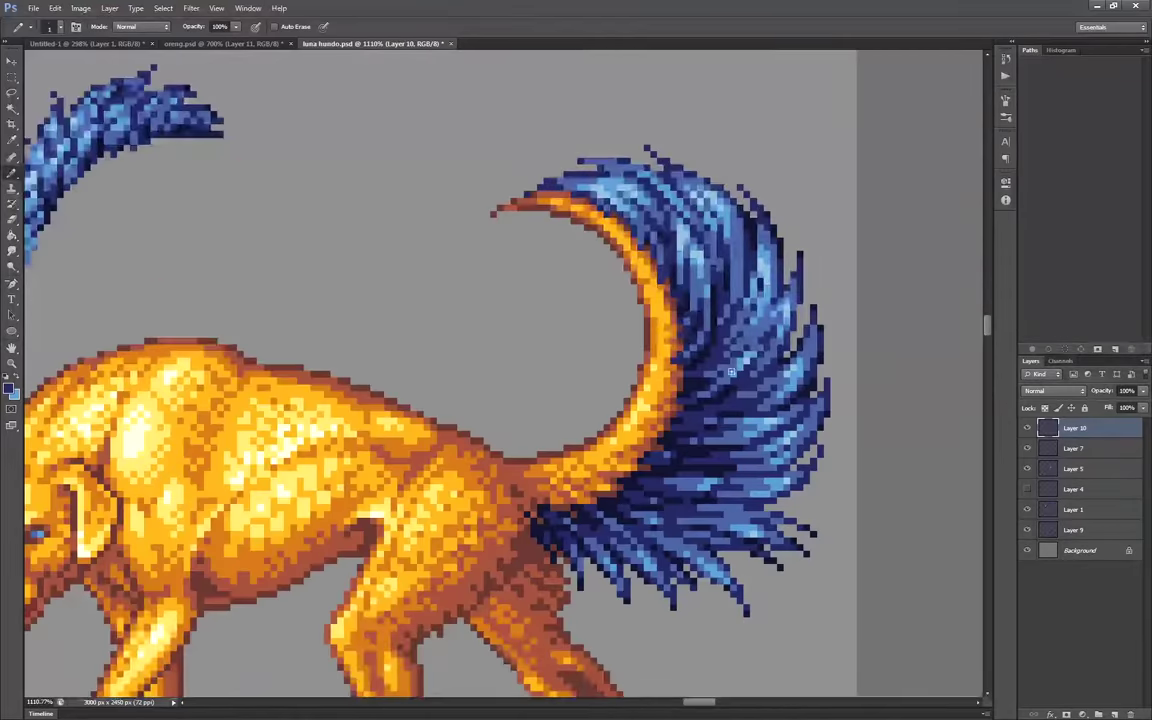
pyautogui.scroll(-1, 732, 372)
pyautogui.keyDown('alt'); pyautogui.click(734, 410); pyautogui.keyUp('alt')
pyautogui.scroll(-6, 745, 408)
pyautogui.click(11, 93)
pyautogui.click(15, 174)
# Touch up the strands in the upper half of the plume with sampled blues, finishing with light-blue highlights
pyautogui.scroll(8, 780, 345)
pyautogui.keyDown('alt'); pyautogui.click(690, 345); pyautogui.keyUp('alt')
pyautogui.moveTo(664, 340); pyautogui.dragTo(697, 397)
pyautogui.keyDown('alt'); pyautogui.click(708, 368); pyautogui.keyUp('alt')
pyautogui.scroll(-1, 702, 367)
pyautogui.moveTo(778, 405); pyautogui.dragTo(775, 374)
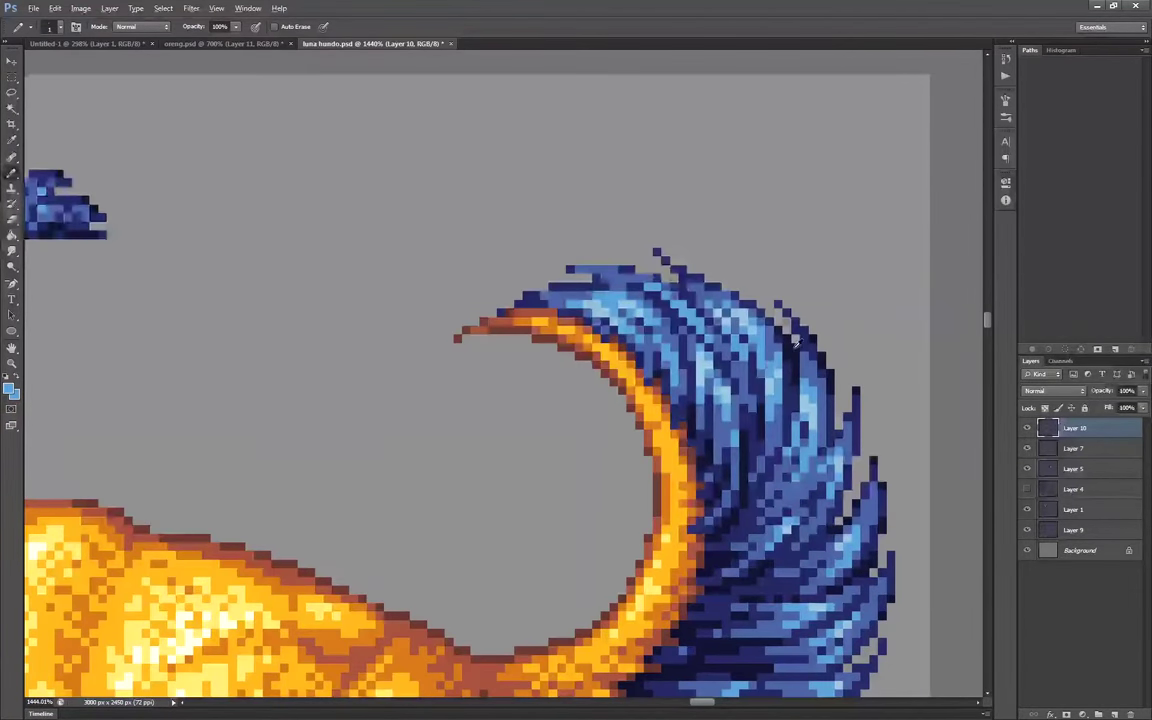
pyautogui.scroll(-15, 797, 342)
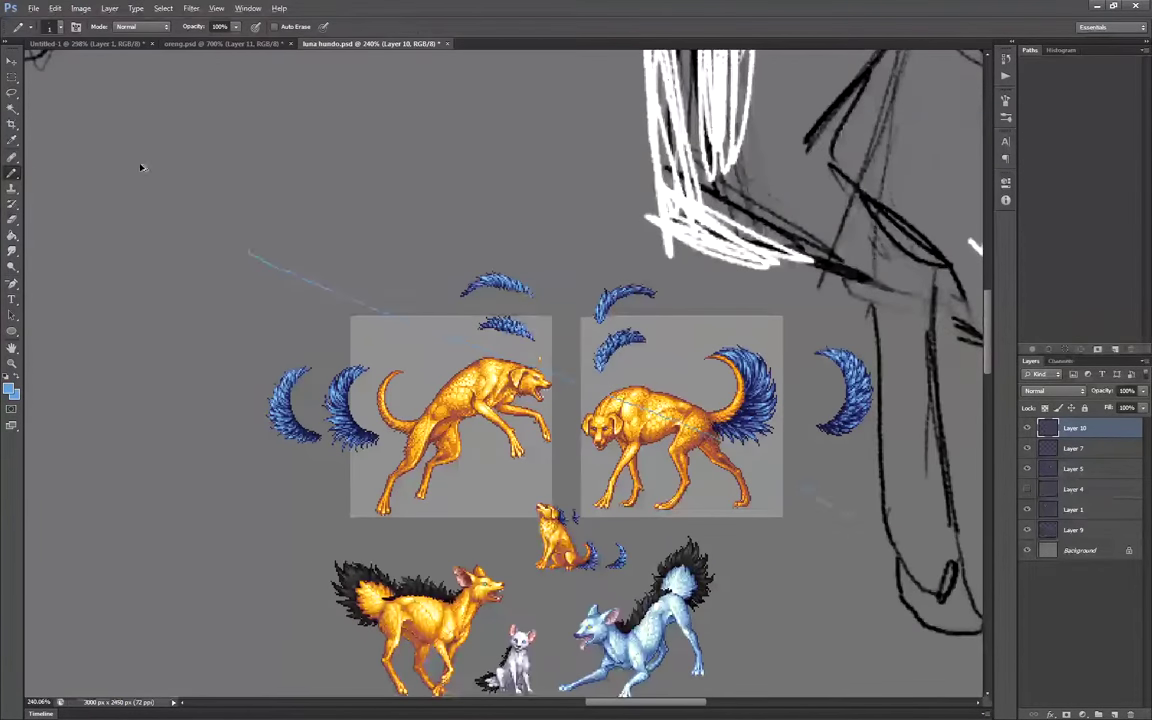
pyautogui.press('m')
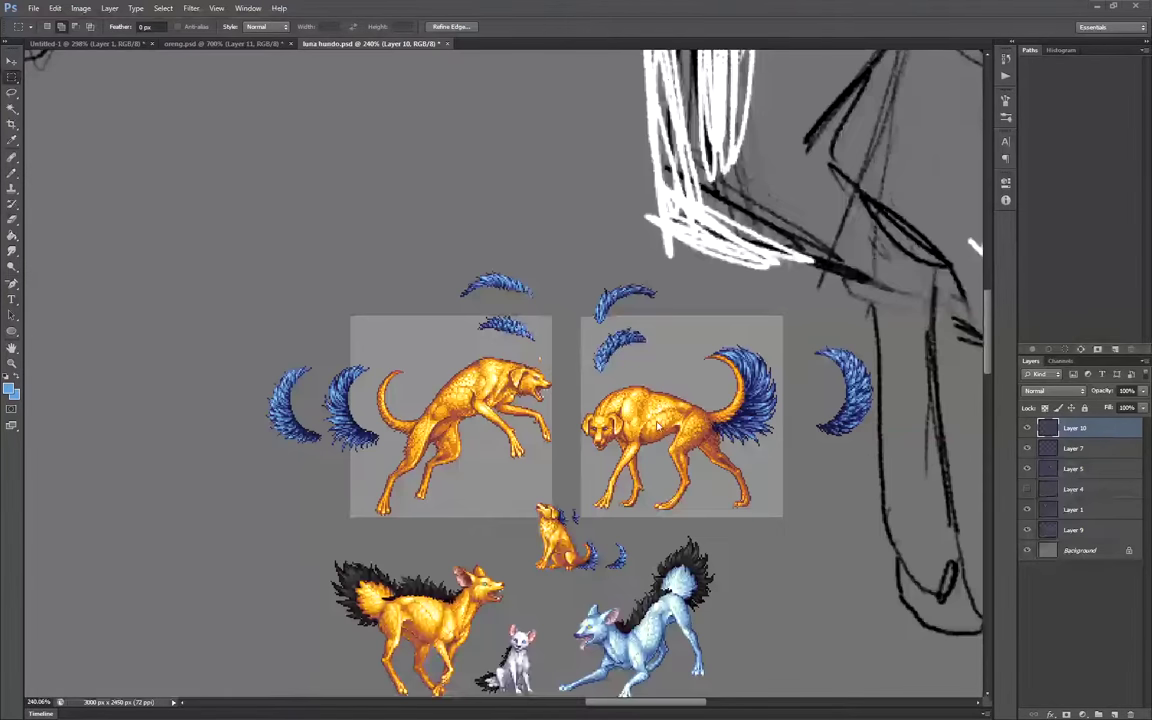
pyautogui.scroll(20, 613, 436)
pyautogui.scroll(-5, 645, 456)
pyautogui.press('b')
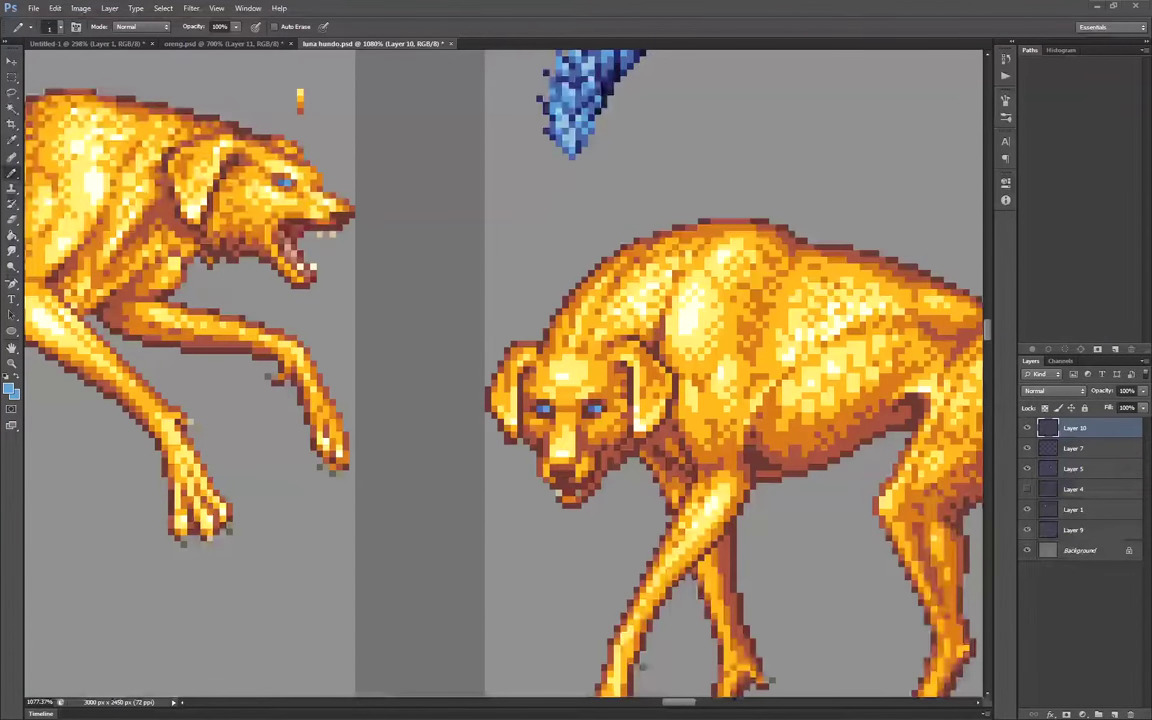
pyautogui.scroll(-10, 638, 357)
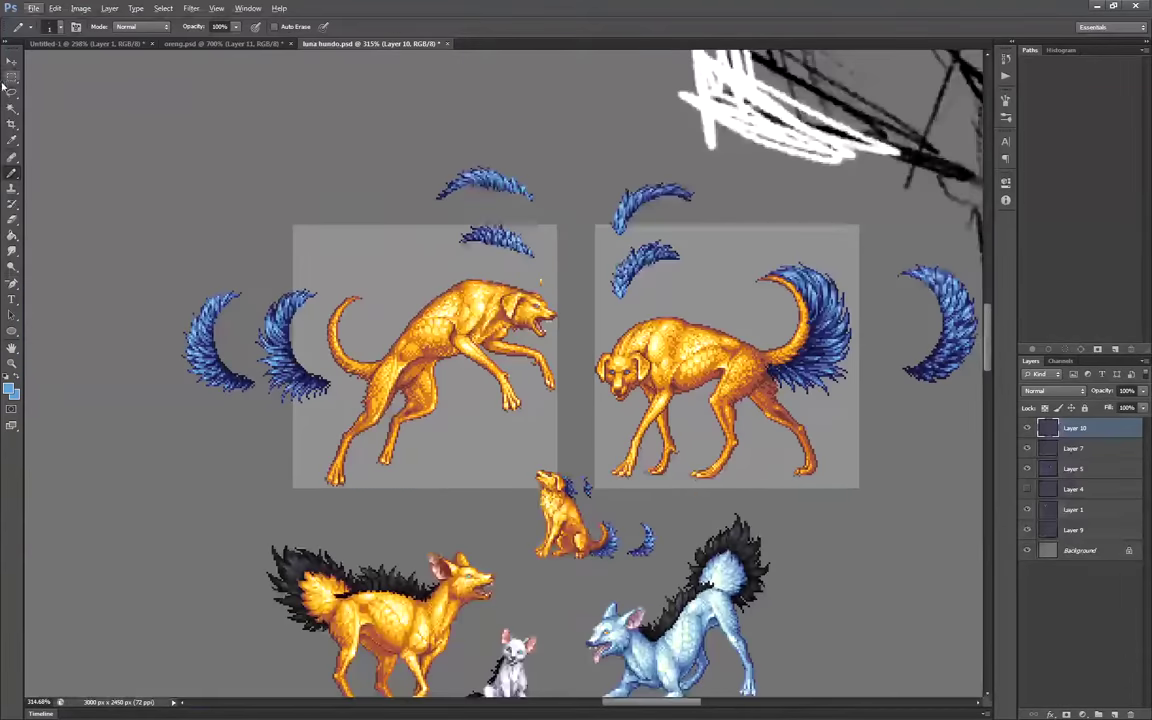
pyautogui.press('m')
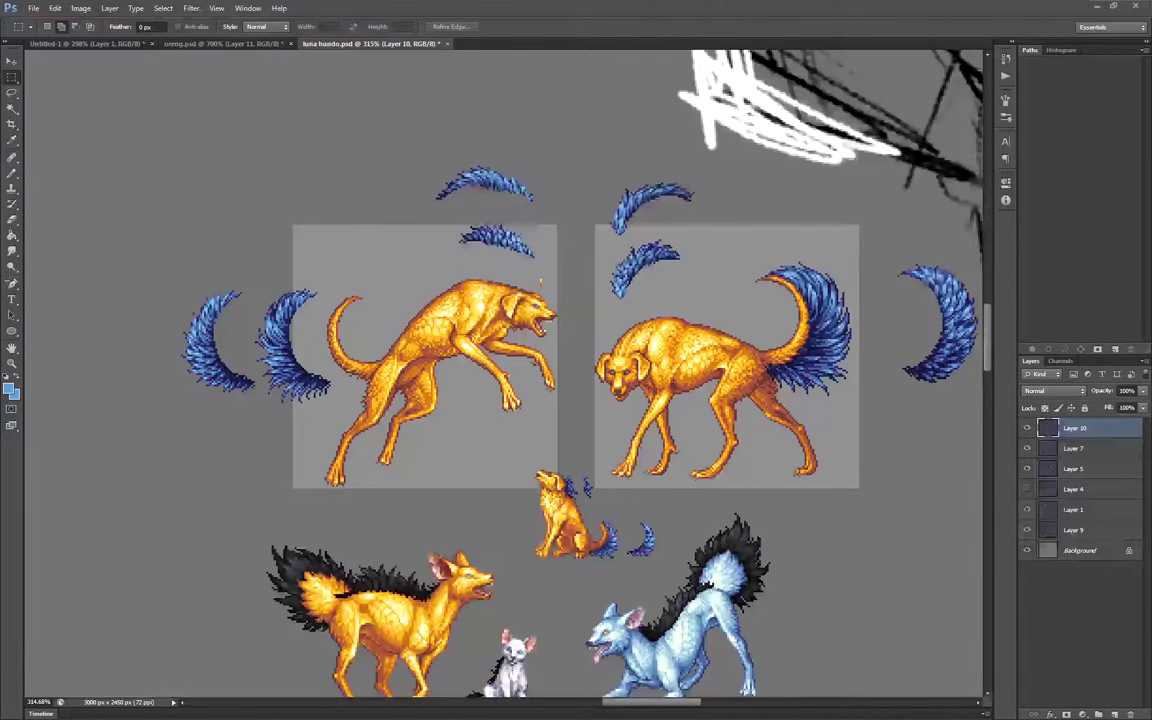